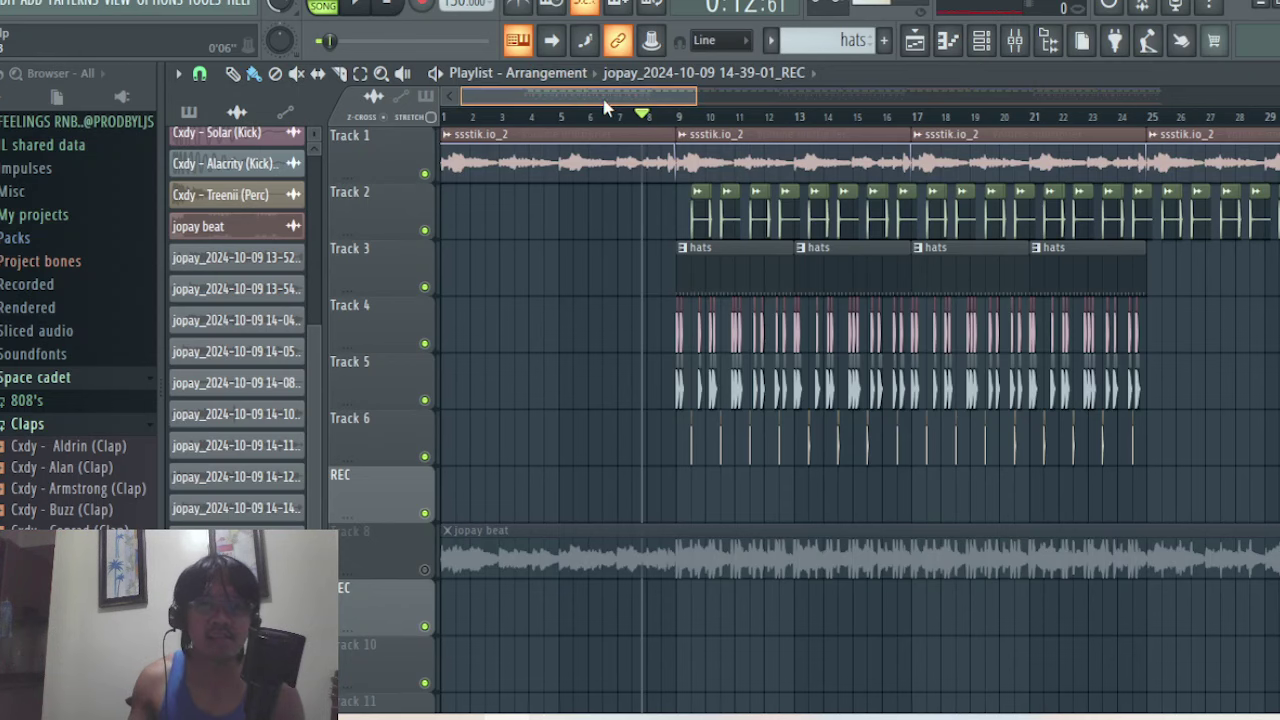
Step: Play the arrangement from about bar 6, then solo the jopay beat on Track 8
drag(603, 100, 423, 106)
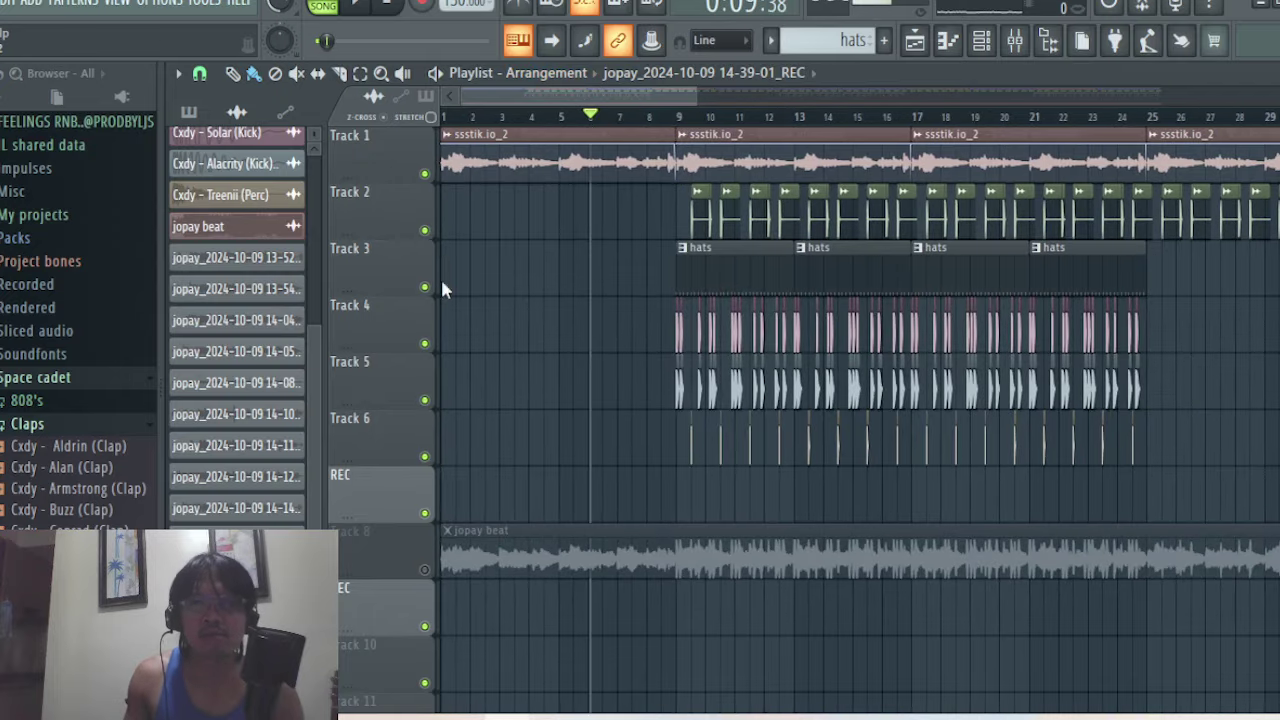
click(352, 6)
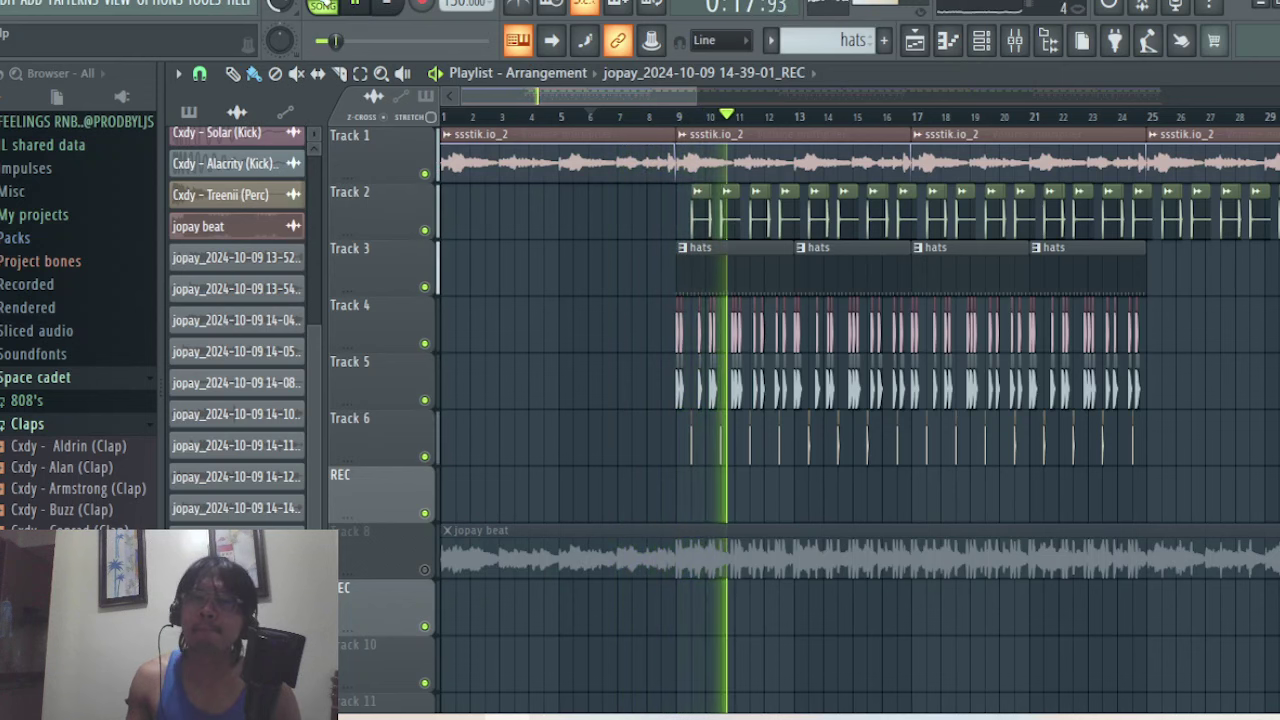
click(390, 5)
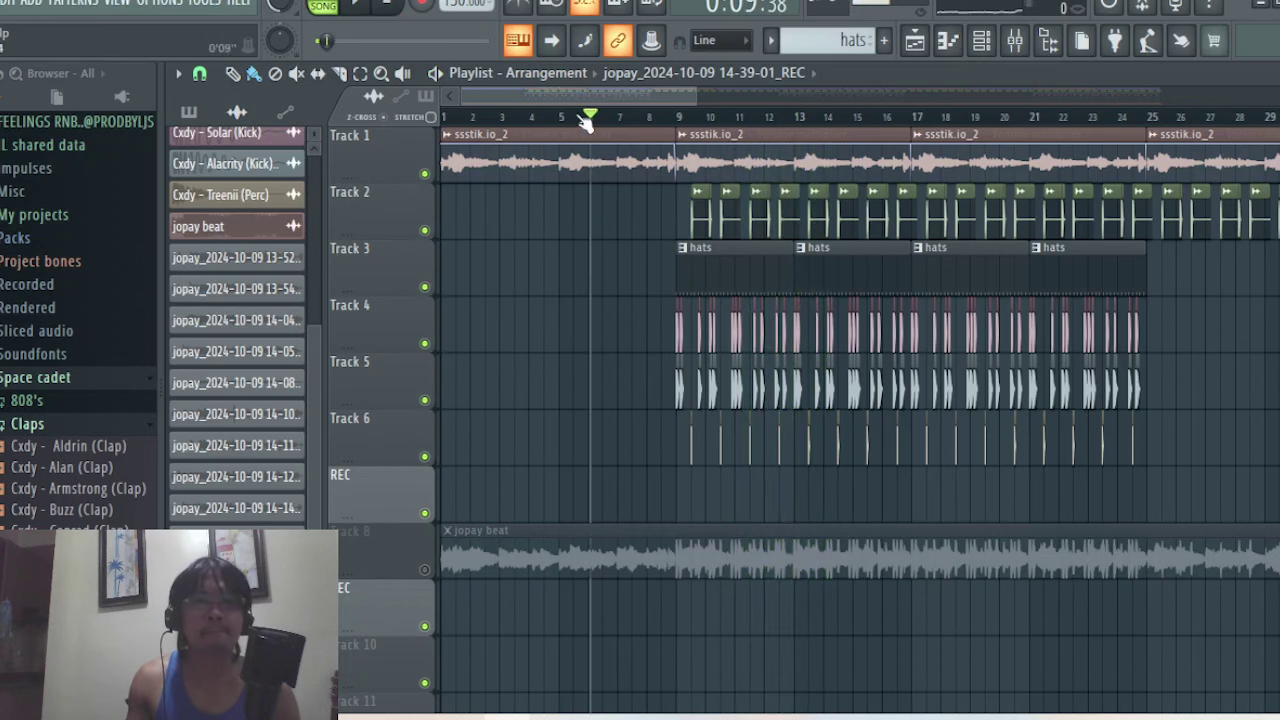
right_click(425, 571)
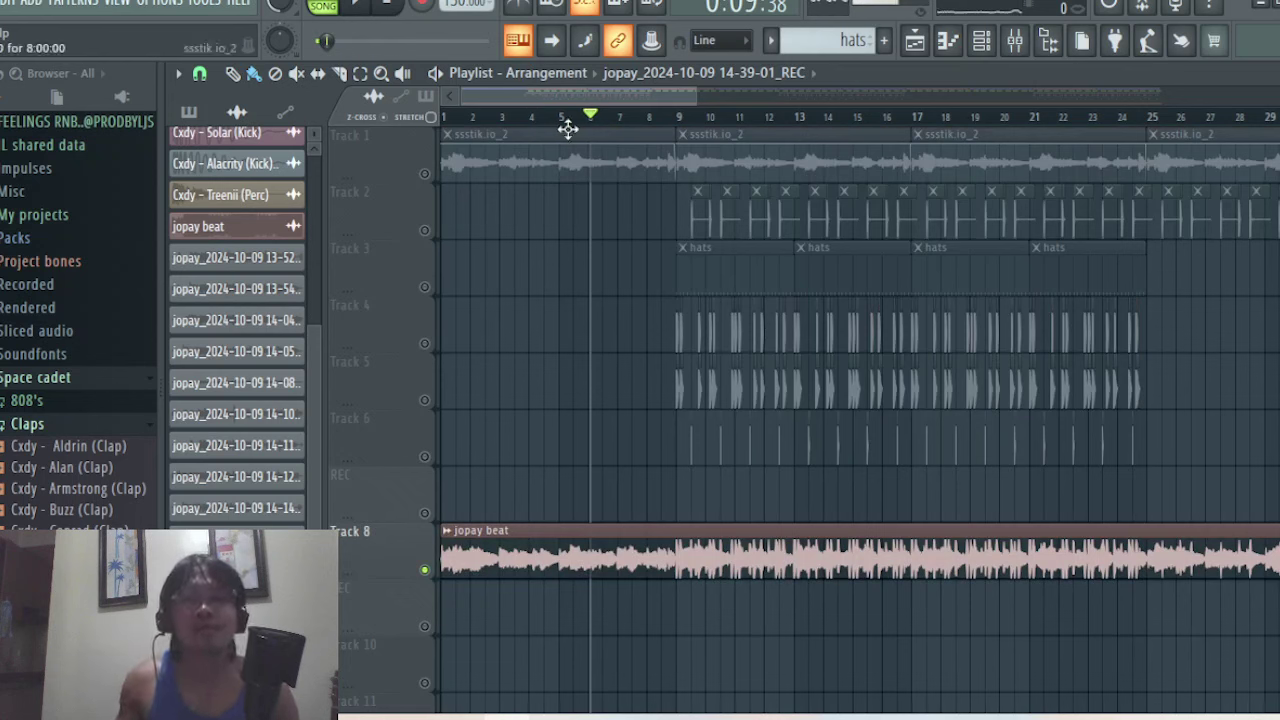
Step: Open the mixer and inspect the Waves Tune Real-Time Mono and CLA-76 Mono settings on the REC insert
click(1013, 40)
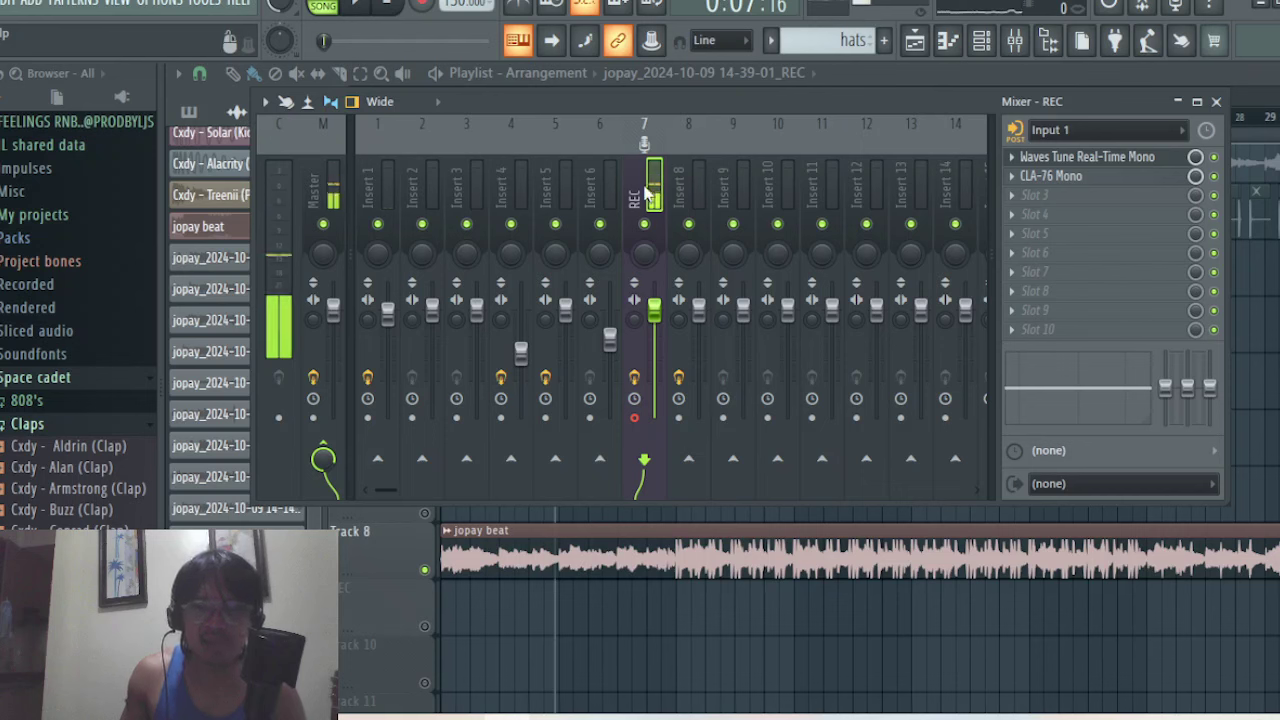
click(1097, 159)
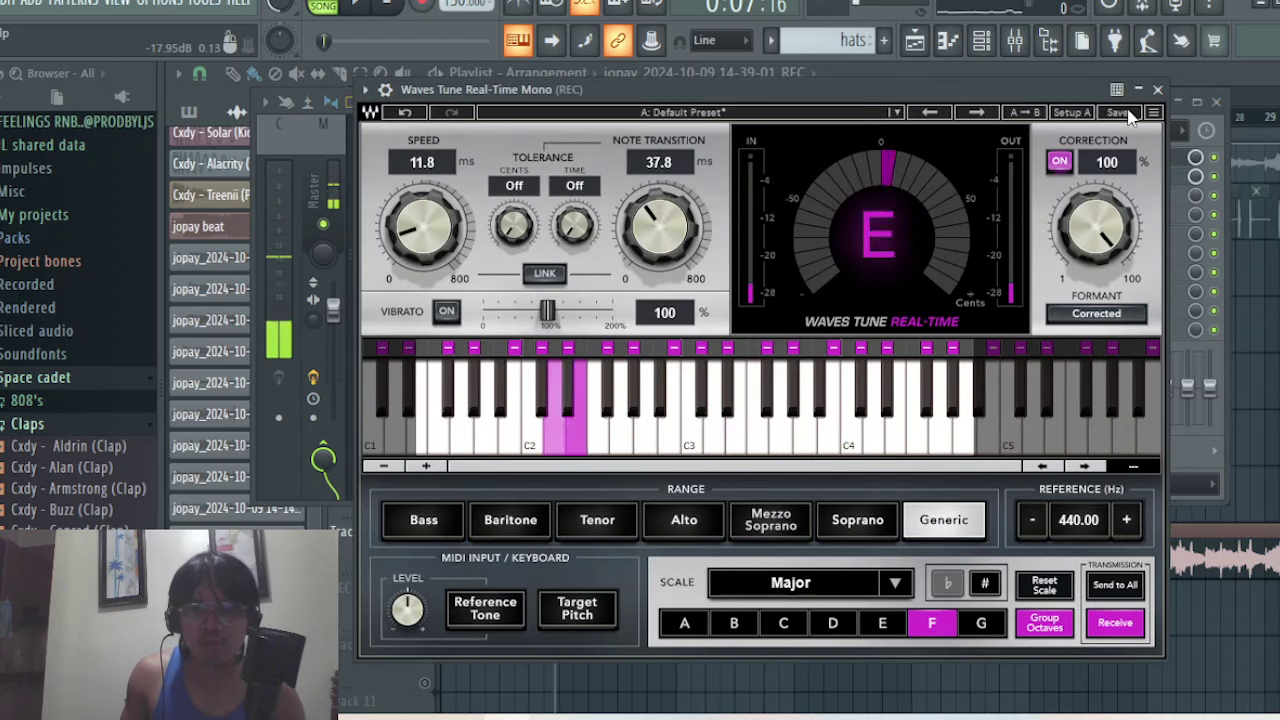
click(1158, 89)
click(1119, 186)
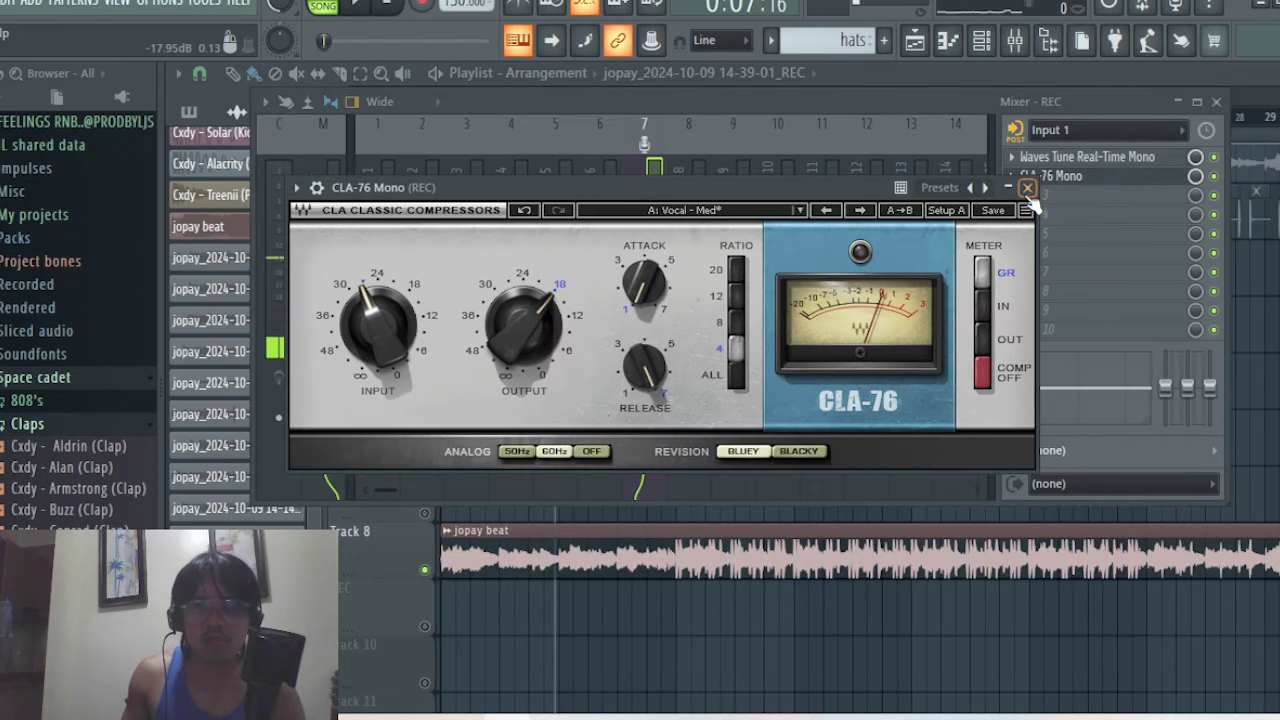
click(1027, 188)
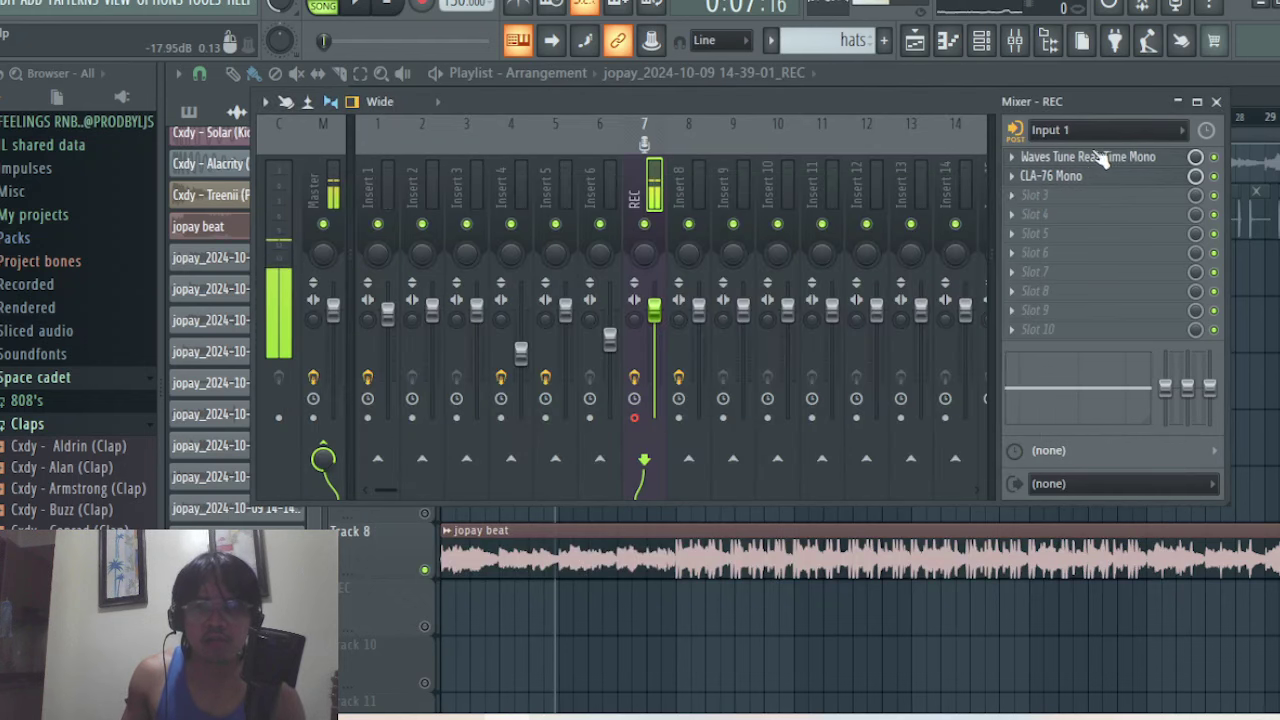
Step: Record a vocal take over the beat into the playlist as an audio clip, from just before bar 5 to about bar 25
click(423, 4)
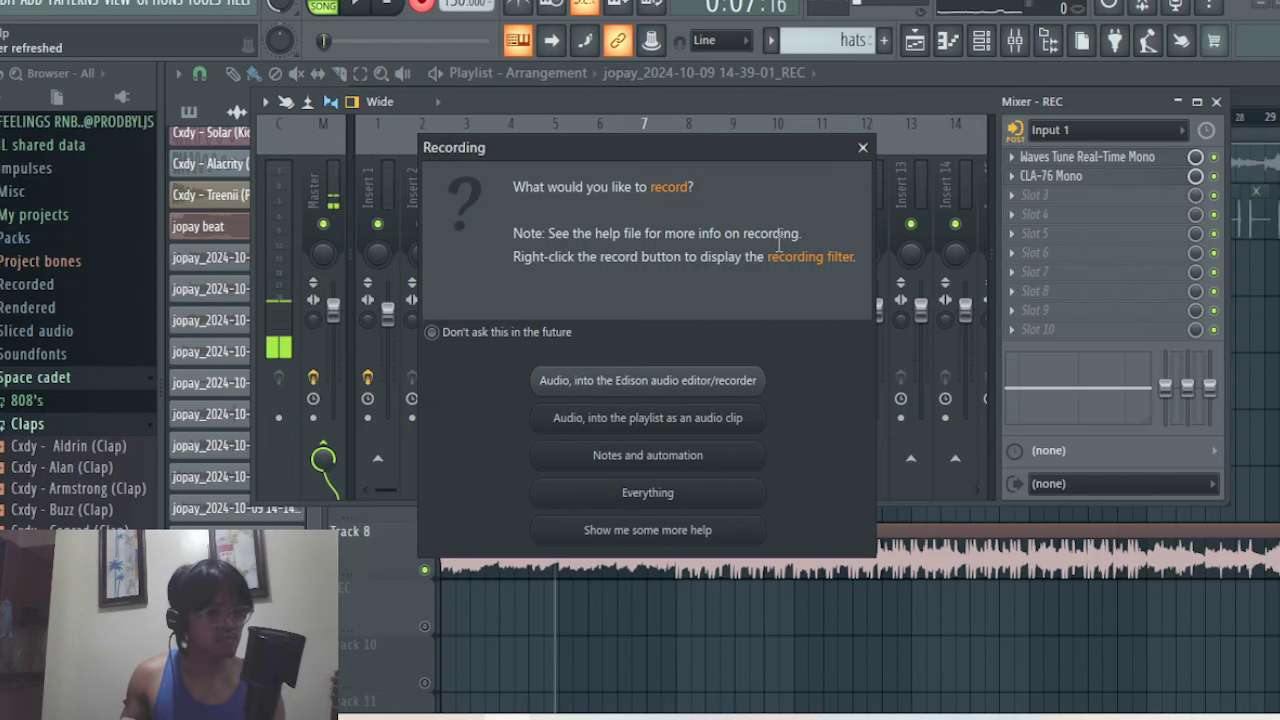
click(620, 385)
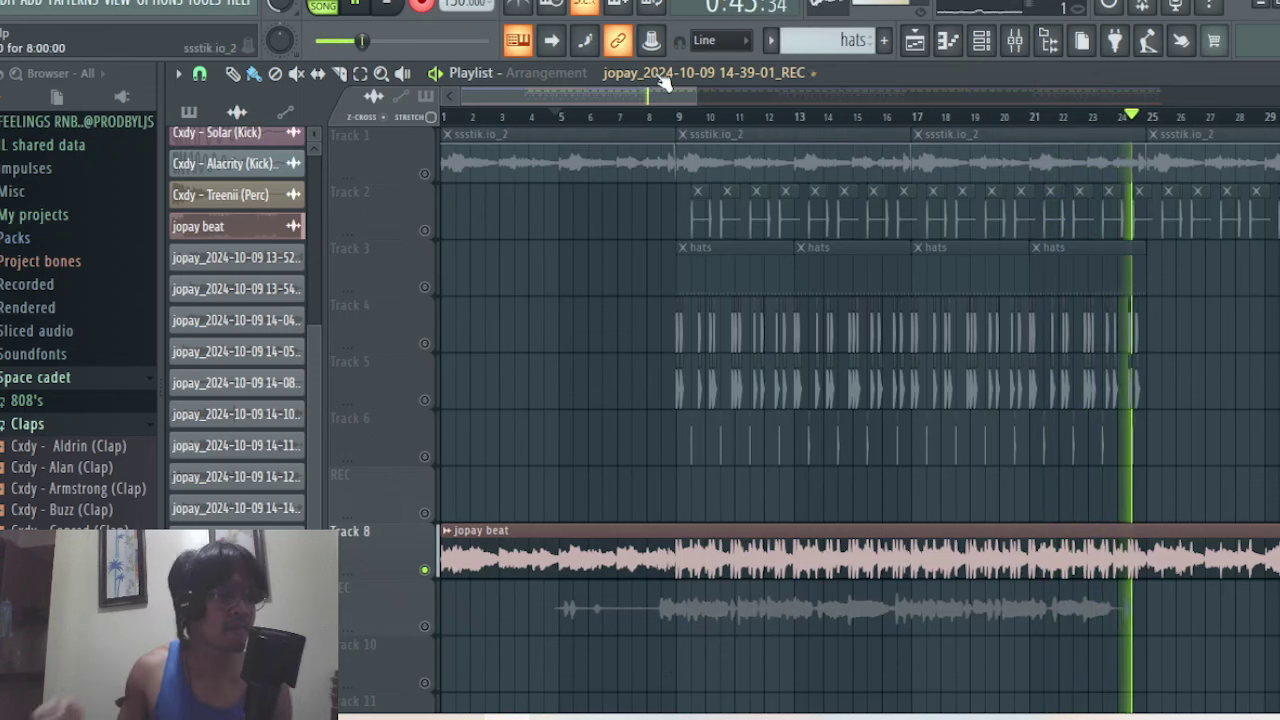
click(394, 5)
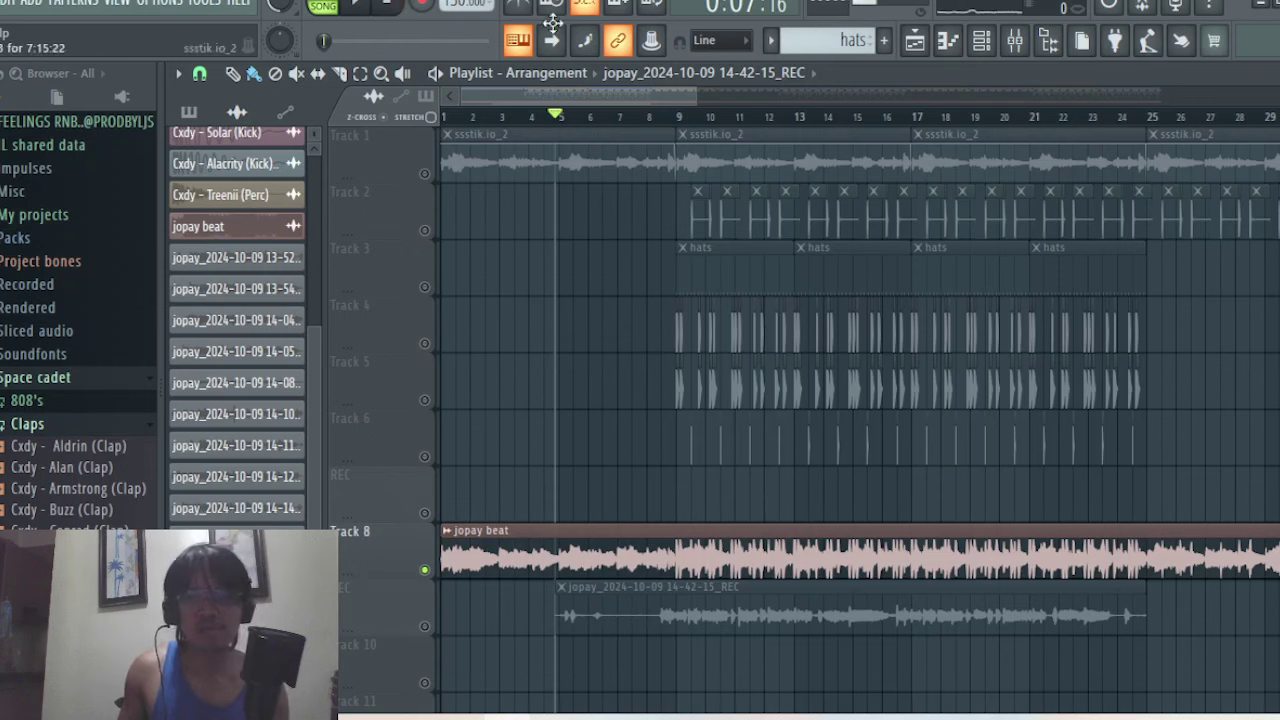
Step: Unmute the REC track below the beat to review the recorded take, and delete the take
click(354, 5)
click(425, 626)
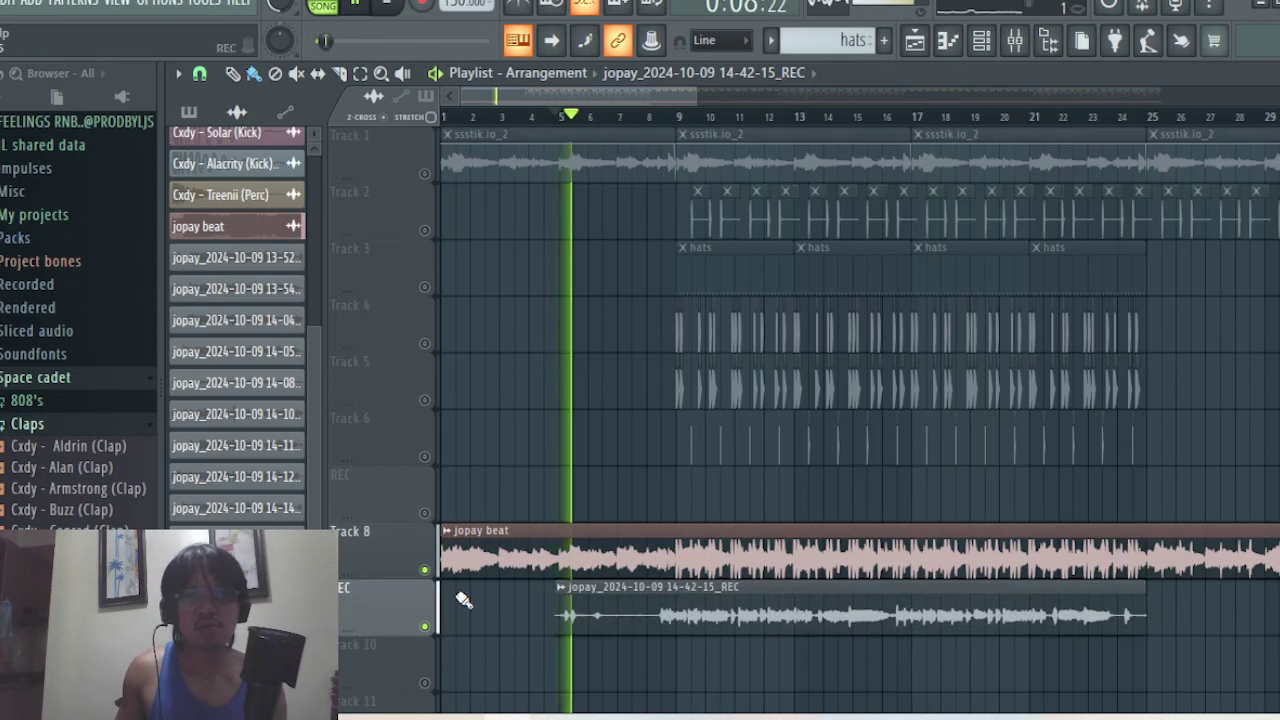
click(647, 116)
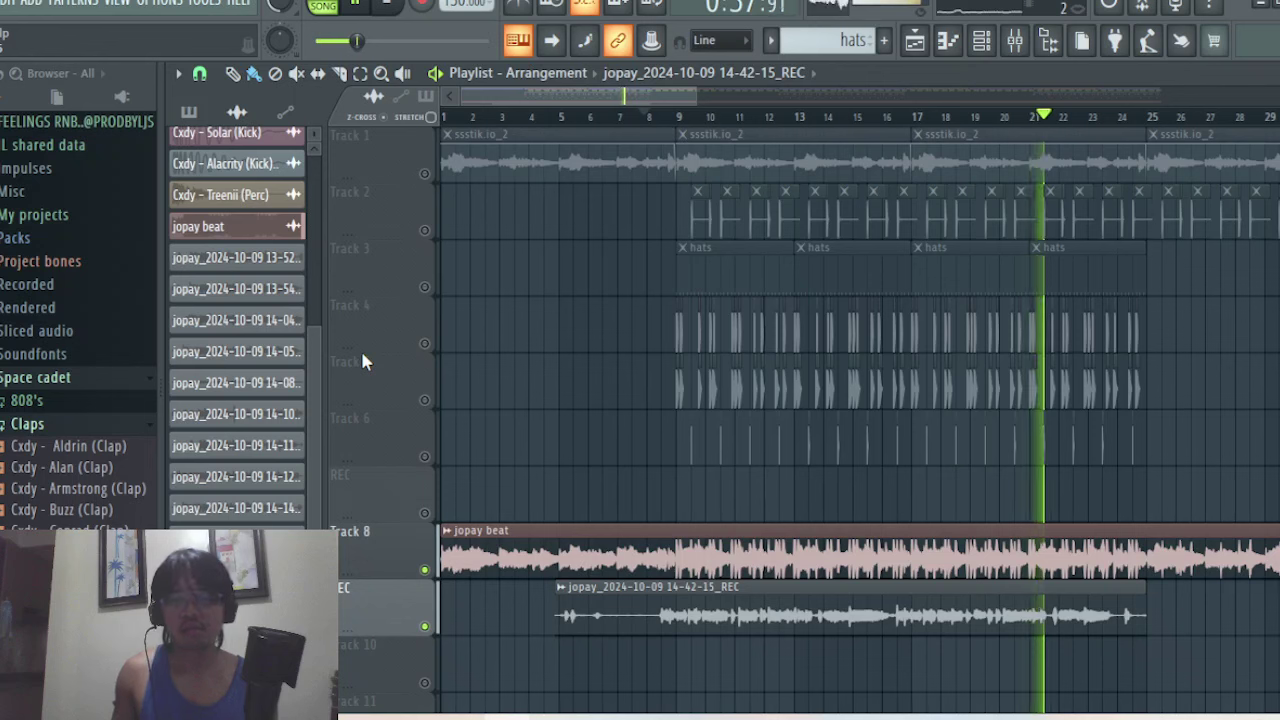
key(space)
right_click(925, 622)
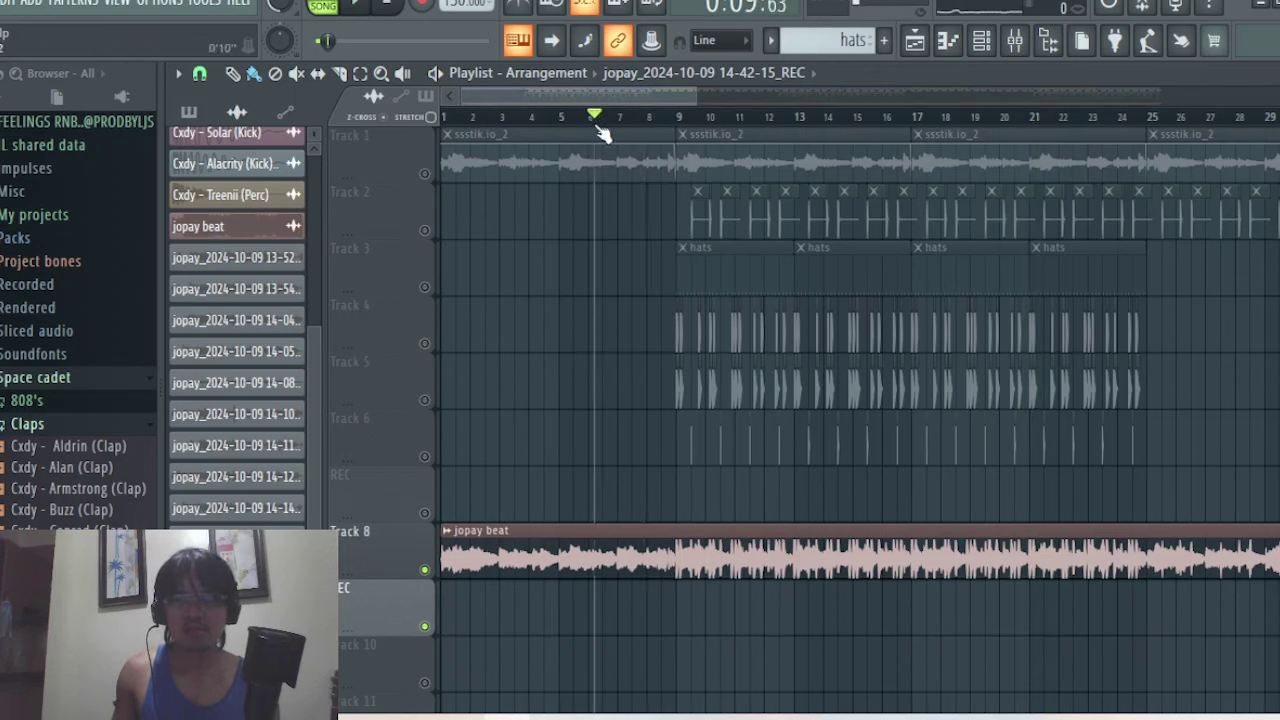
Step: Record a short vocal take into the playlist from about bar 6 to bar 12, and delete it
click(419, 6)
click(614, 422)
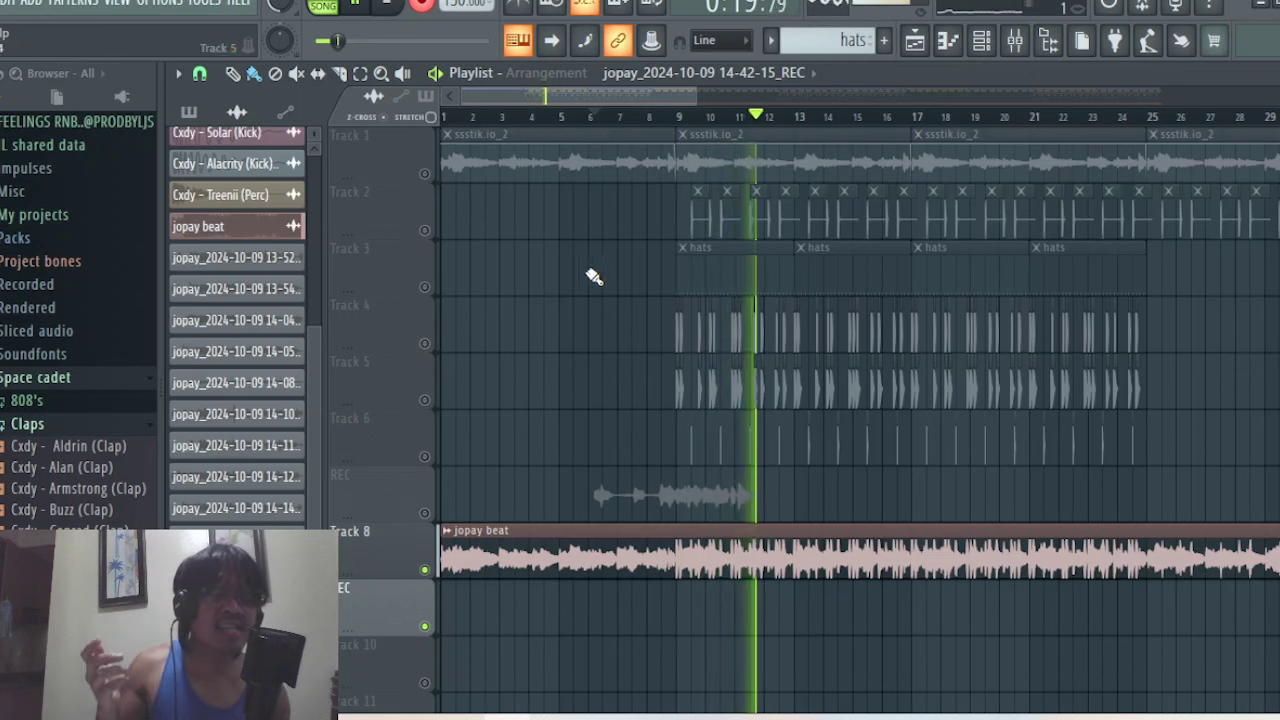
click(390, 5)
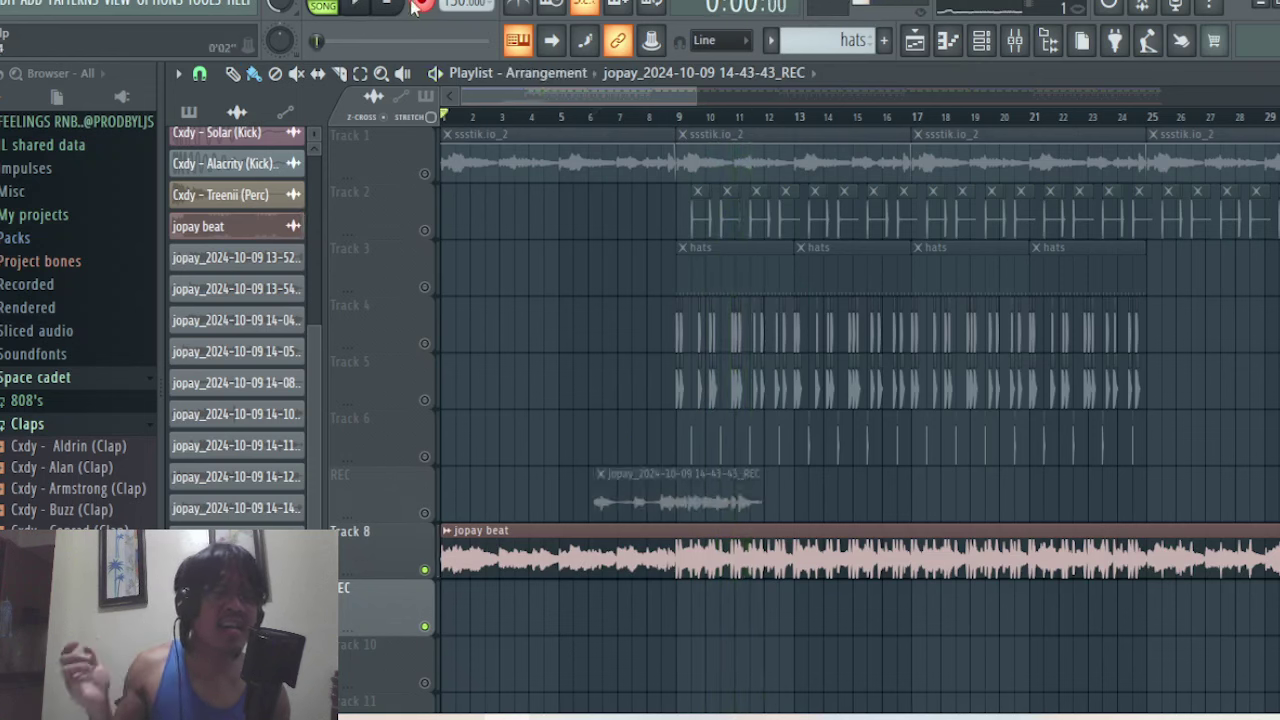
right_click(686, 505)
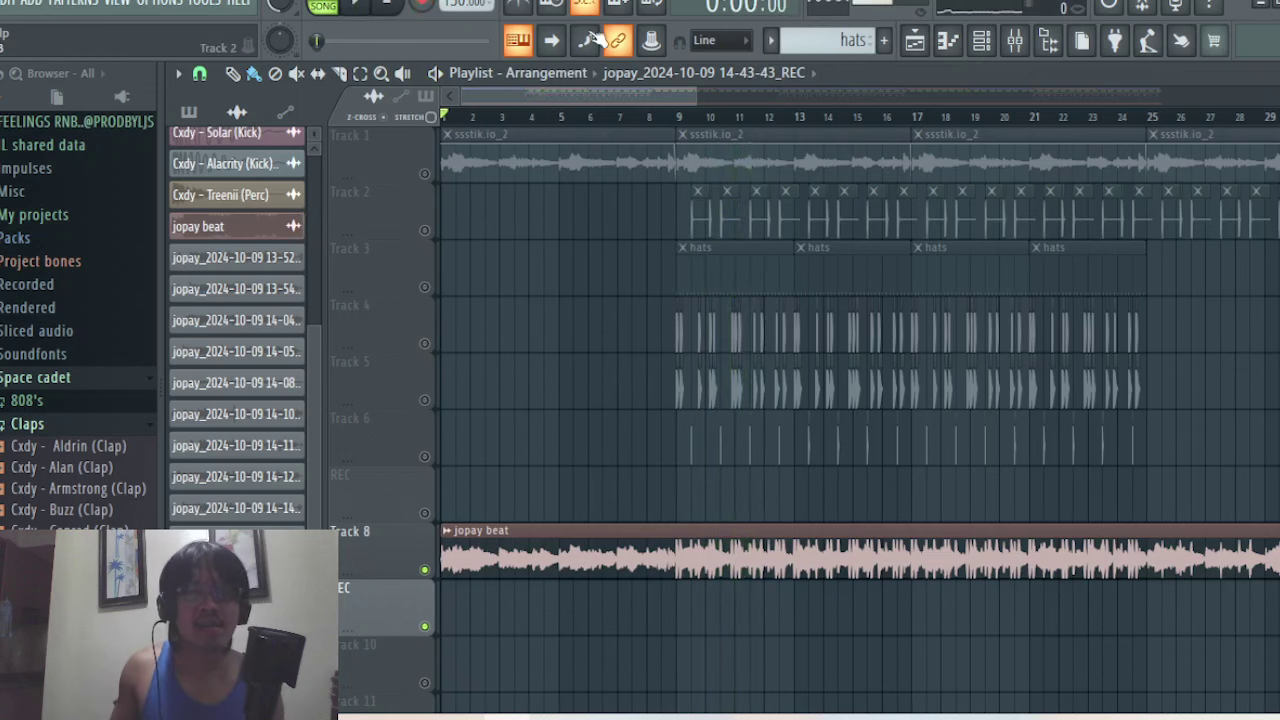
Step: Record another vocal take as a playlist audio clip from about bar 5.5 to bar 18
click(420, 5)
click(676, 428)
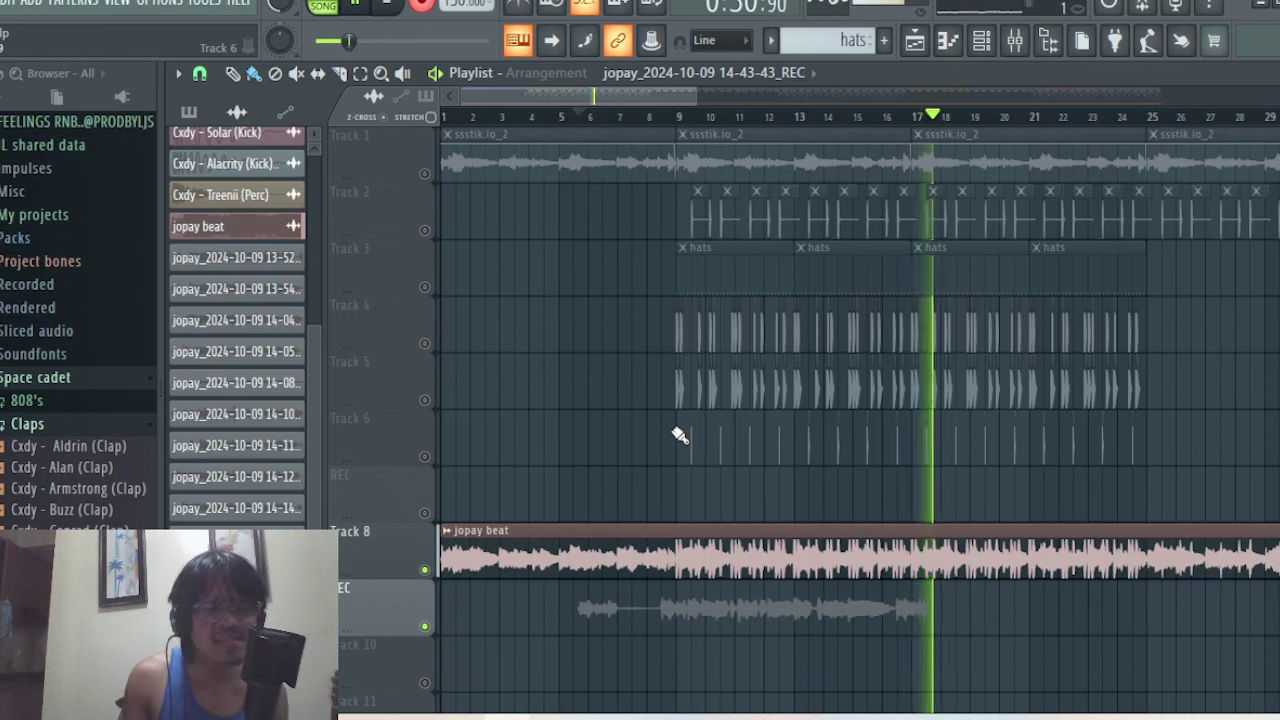
click(424, 5)
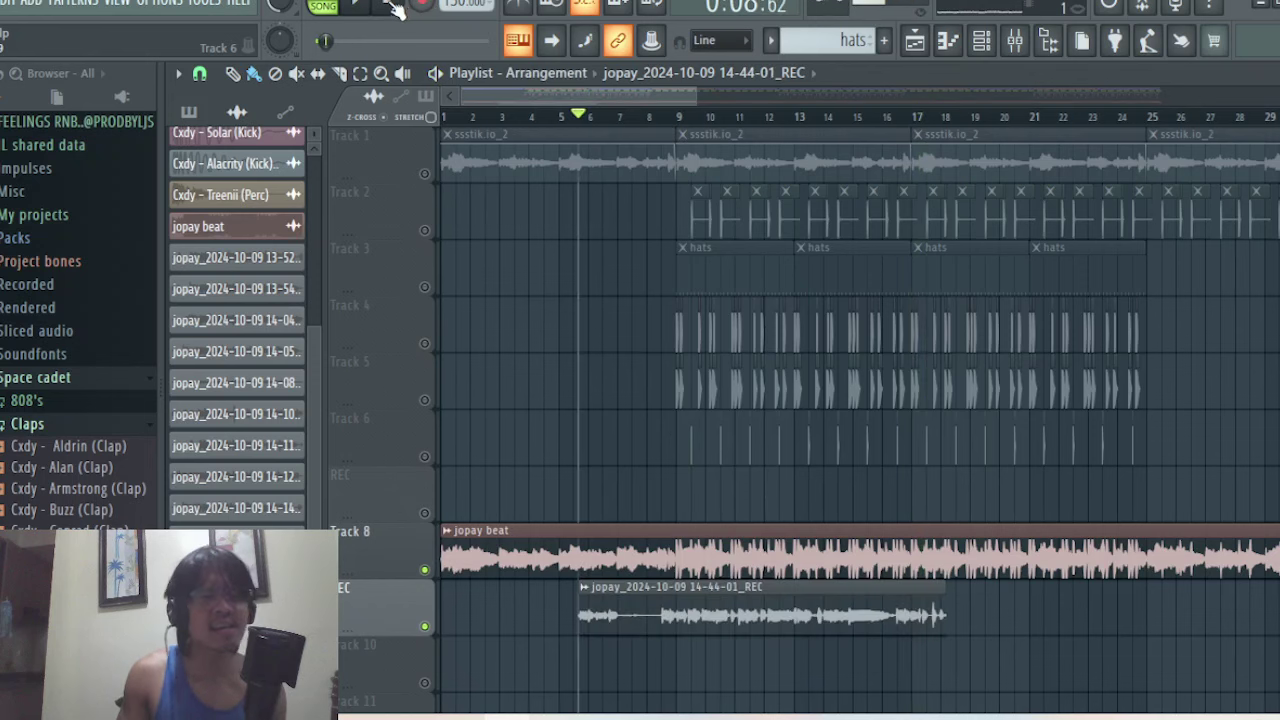
Step: Play back the vocal take from about bar 8 and delete its clip
click(653, 117)
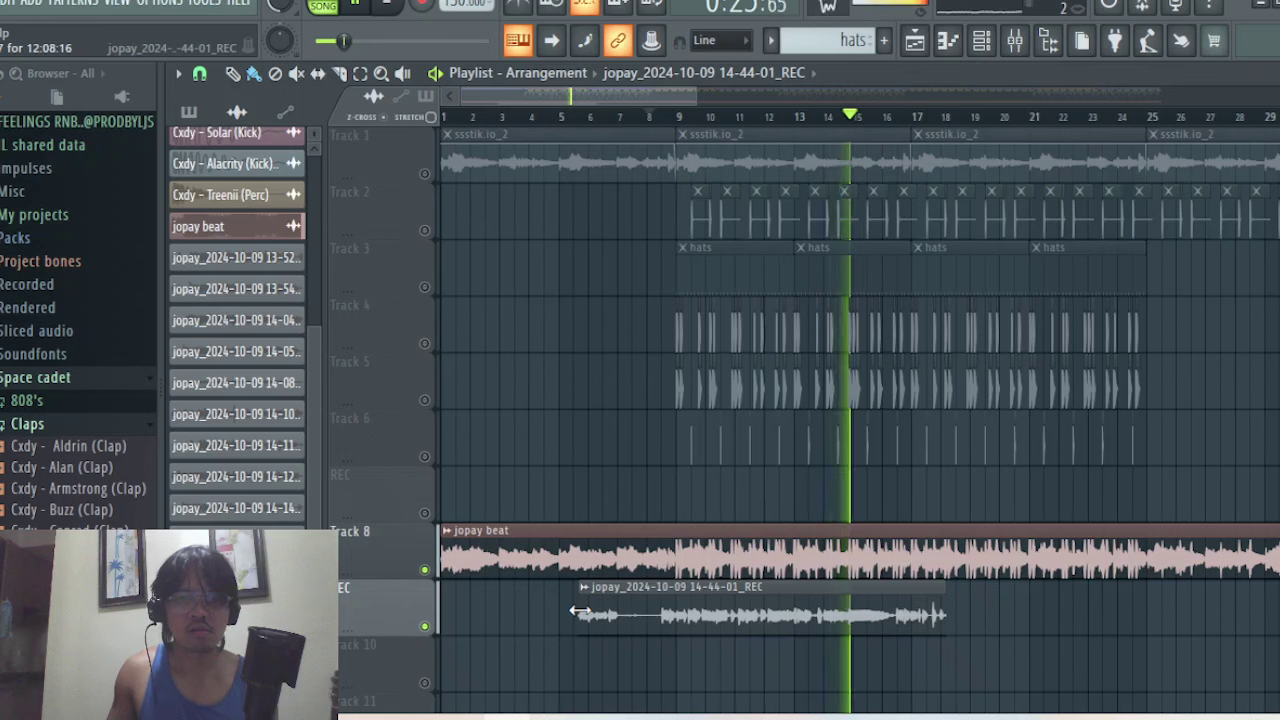
click(394, 6)
right_click(768, 626)
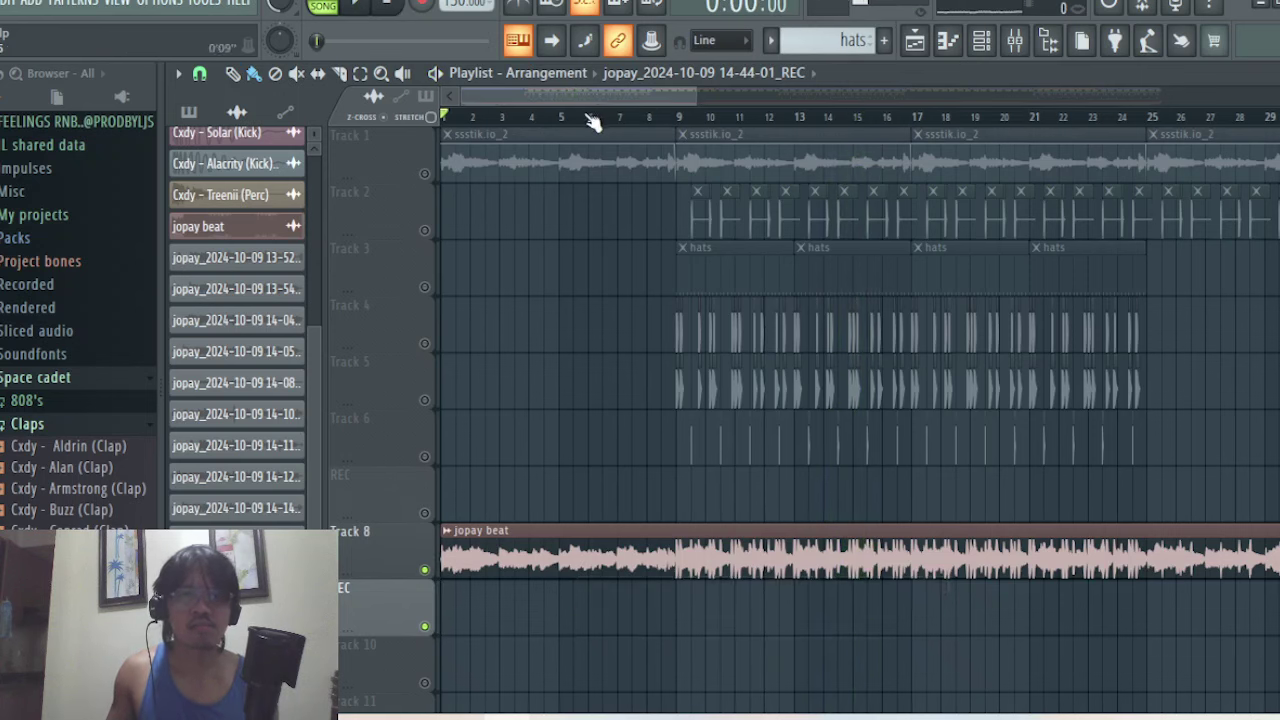
Step: Record a full vocal take into the playlist as an audio clip, from just before bar 6 to about bar 26
click(422, 5)
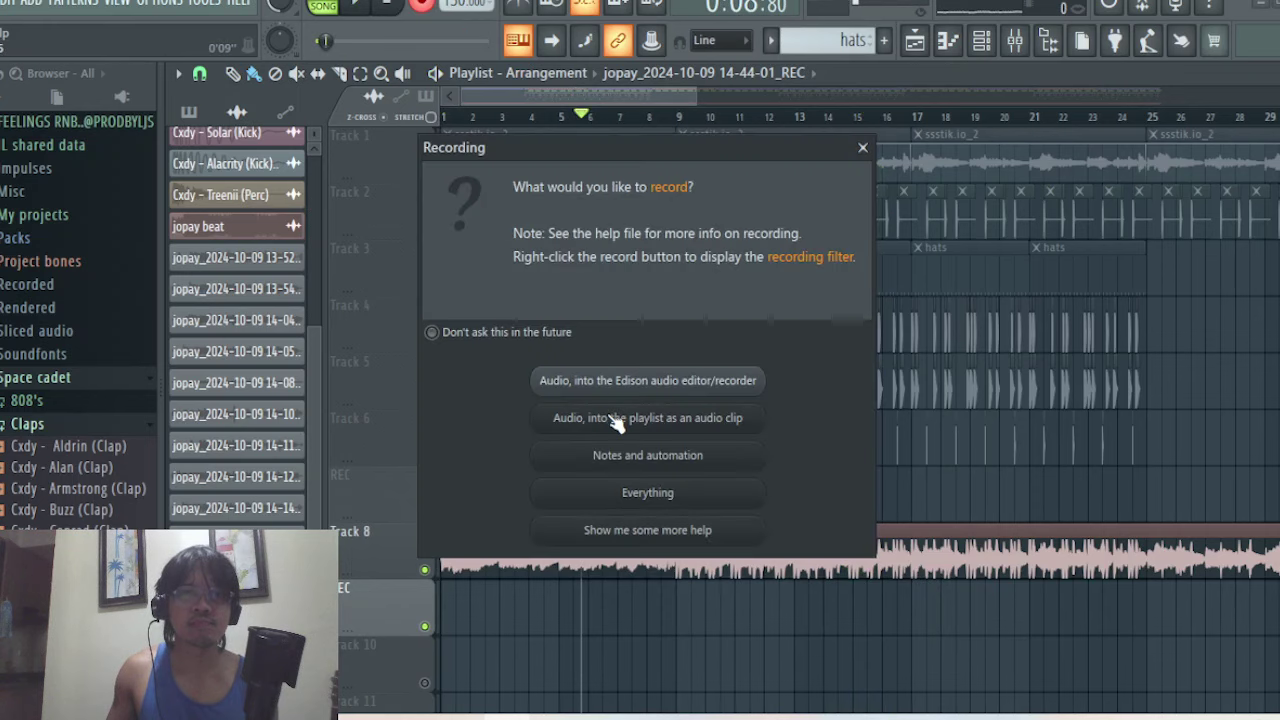
click(615, 420)
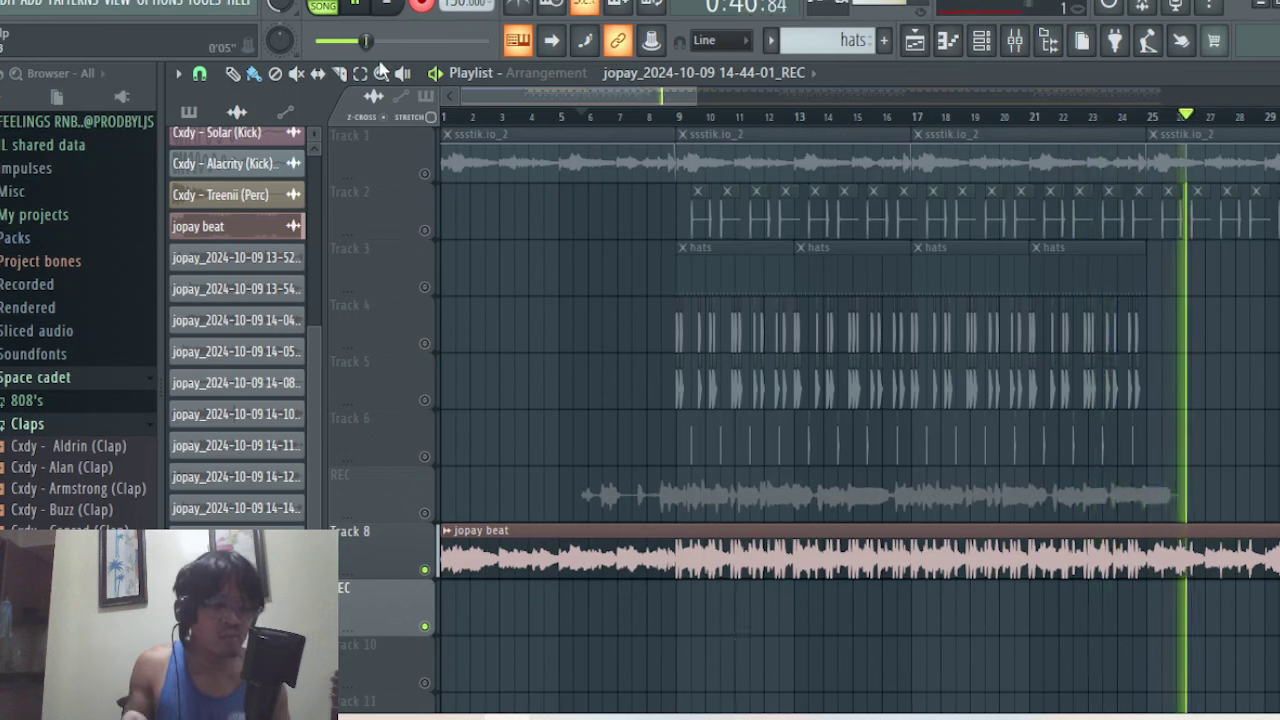
click(388, 7)
Step: Play back the full vocal take and trim its start to about bar 8.5
click(357, 6)
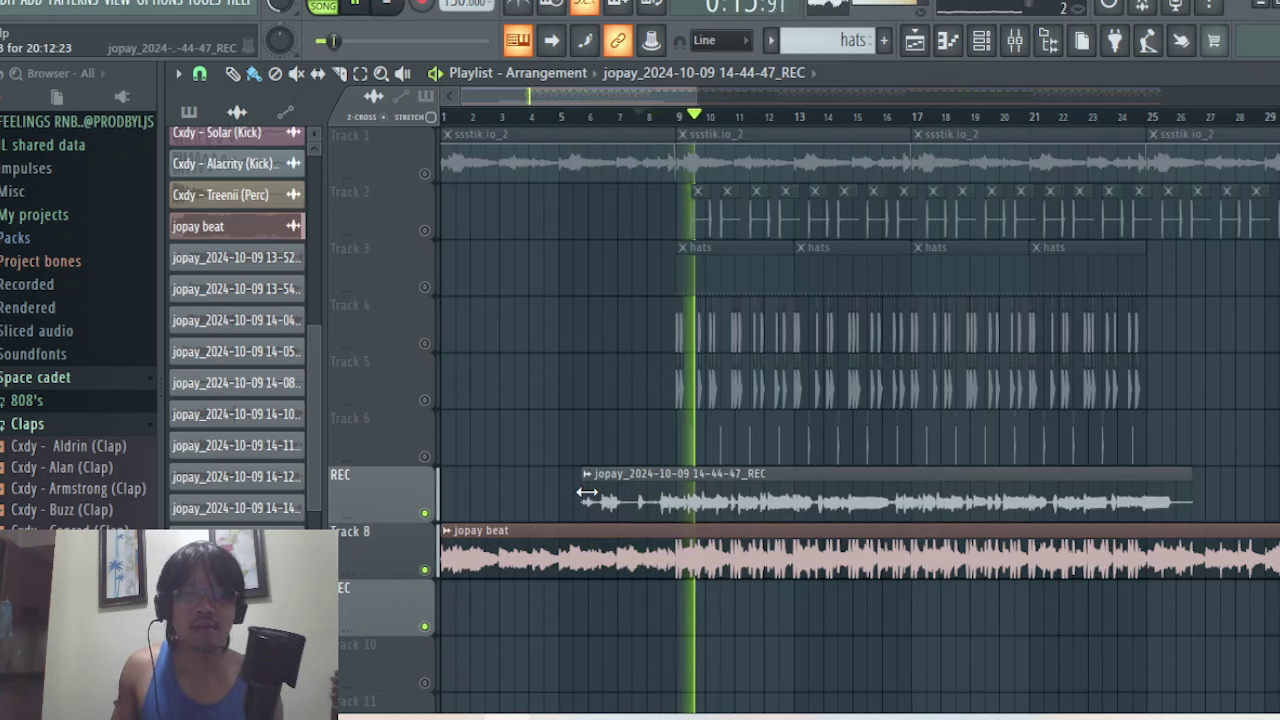
drag(584, 476, 664, 477)
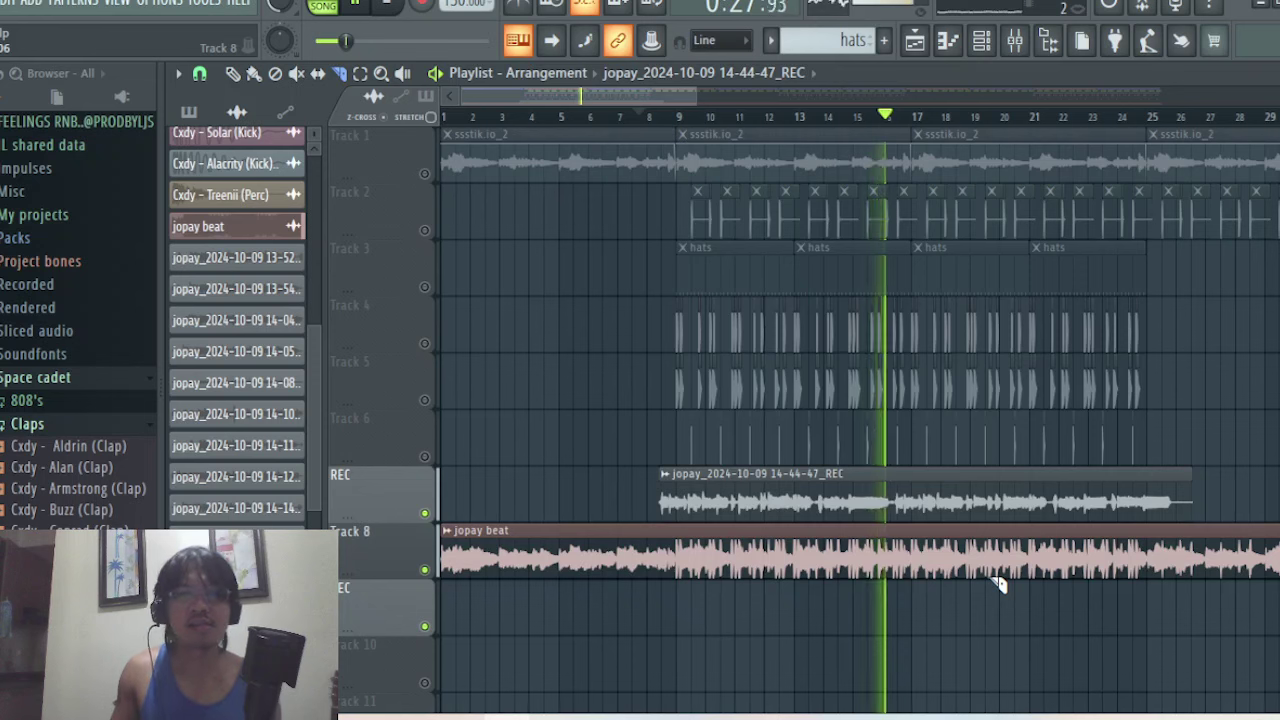
Step: Split the vocal take at about bar 16.5 and delete the part before the cut
click(893, 505)
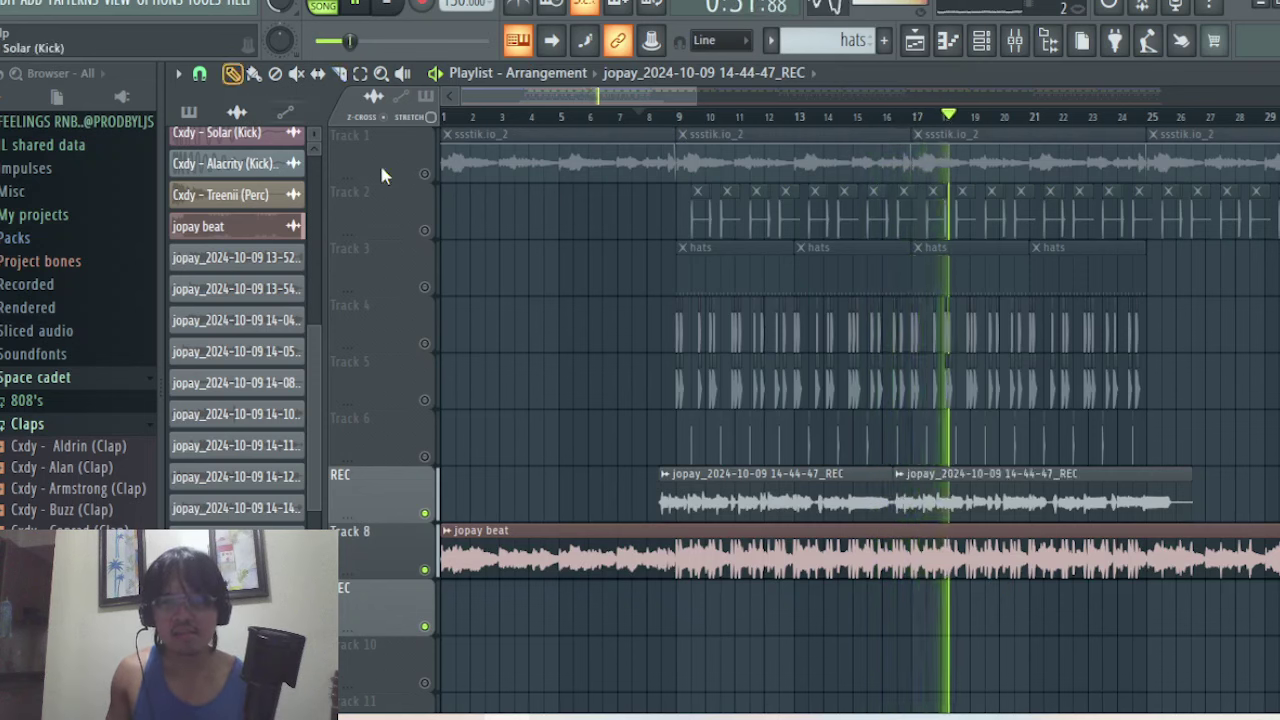
right_click(748, 505)
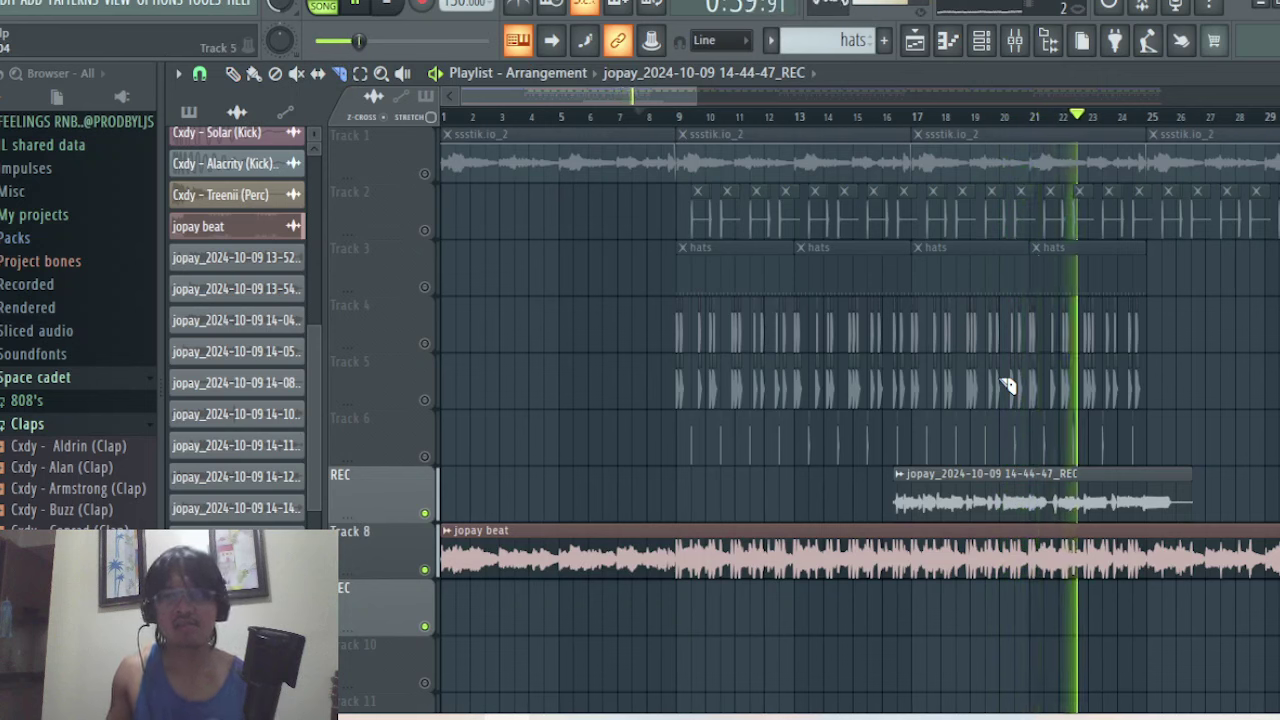
key(space)
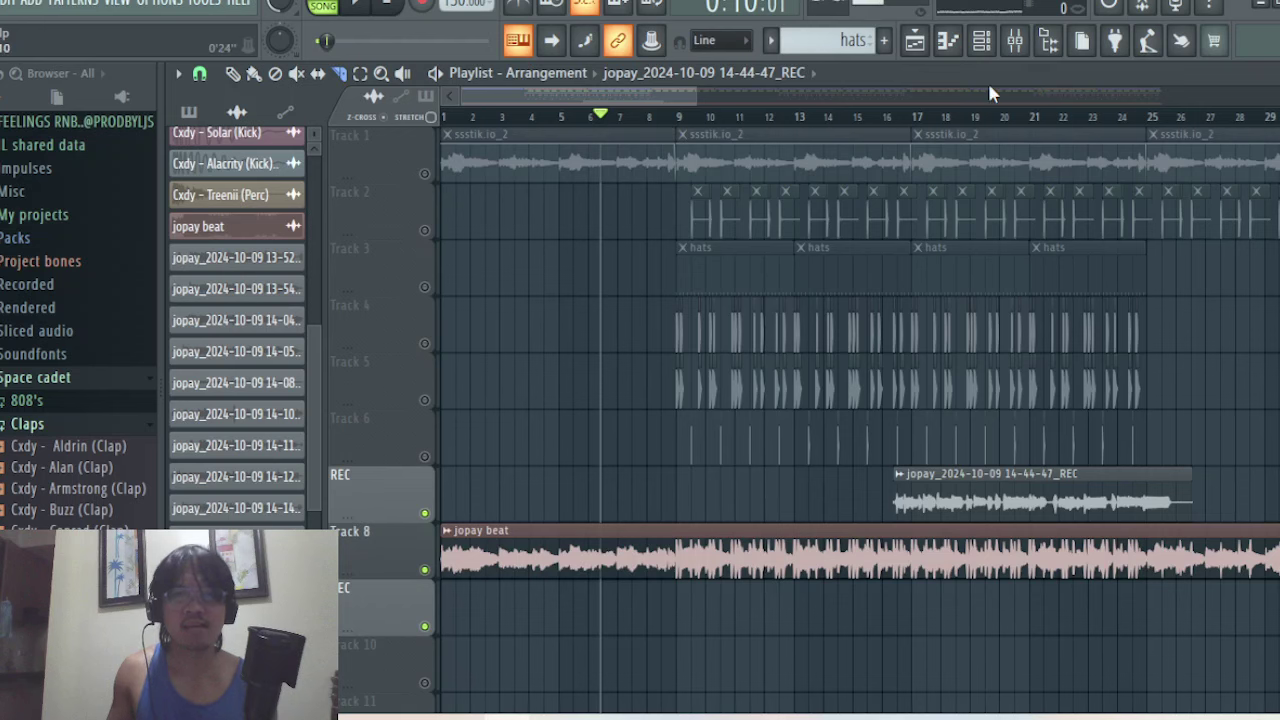
Step: Check the REC insert in the mixer and record a replacement first vocal section into the playlist, from about bar 6.5 to bar 16.5
click(1014, 40)
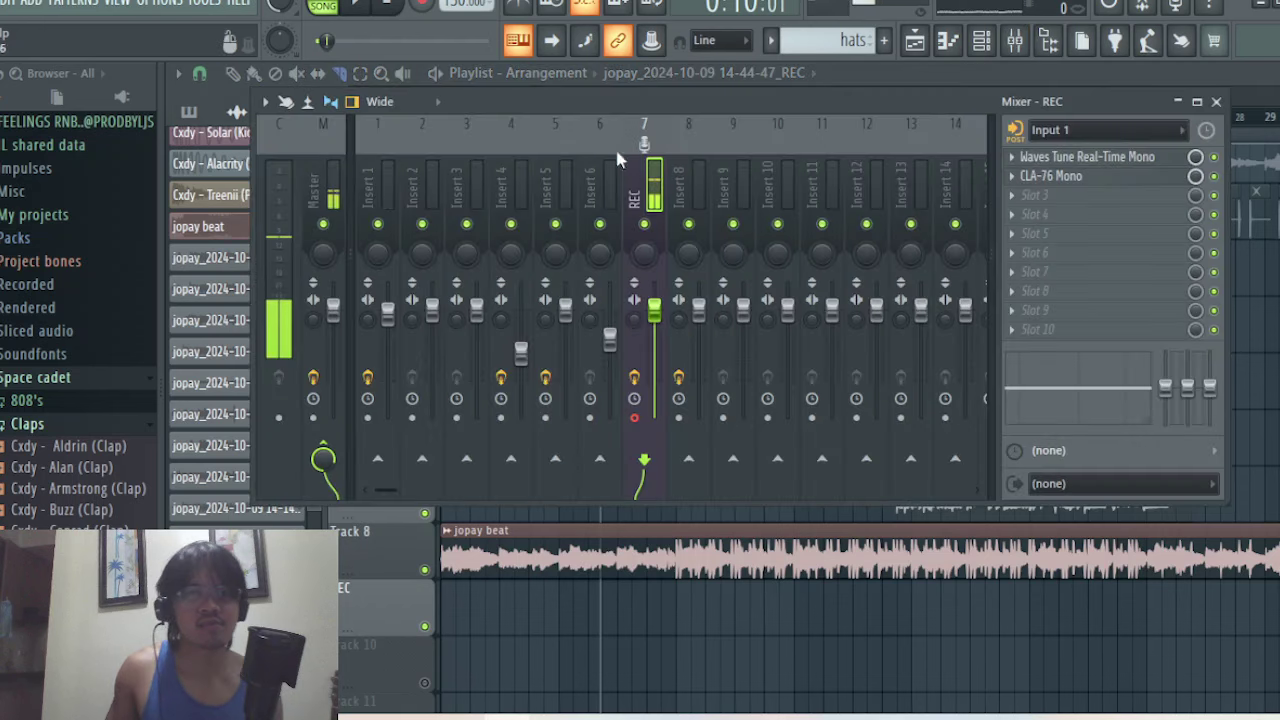
click(422, 4)
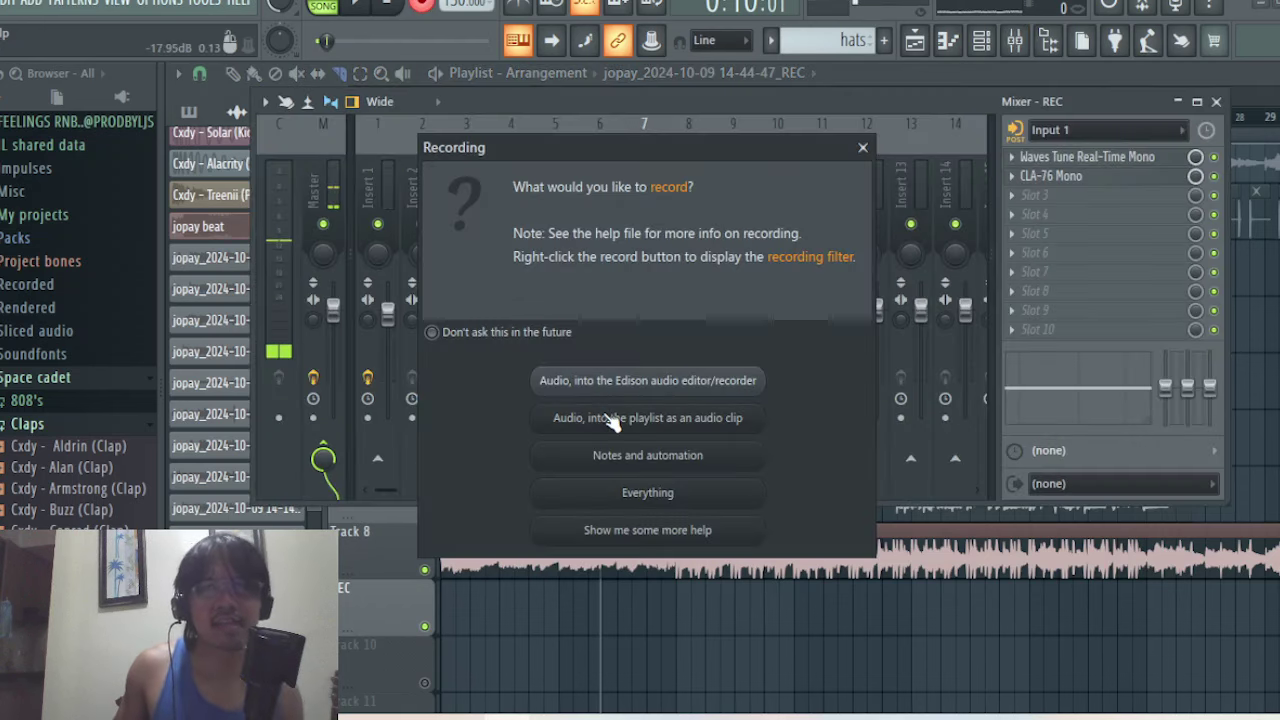
click(612, 418)
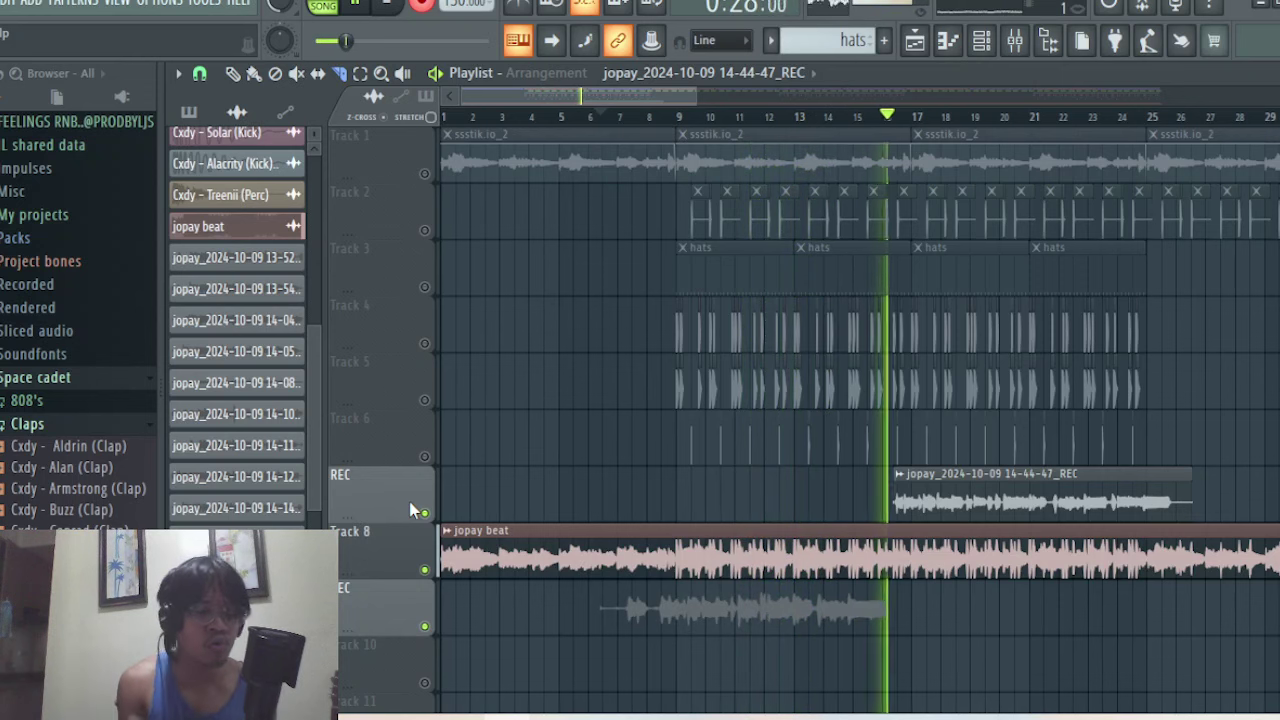
key(space)
Step: Play back the replacement vocal clip from about bar 8 and trim its start to just before bar 11
click(368, 6)
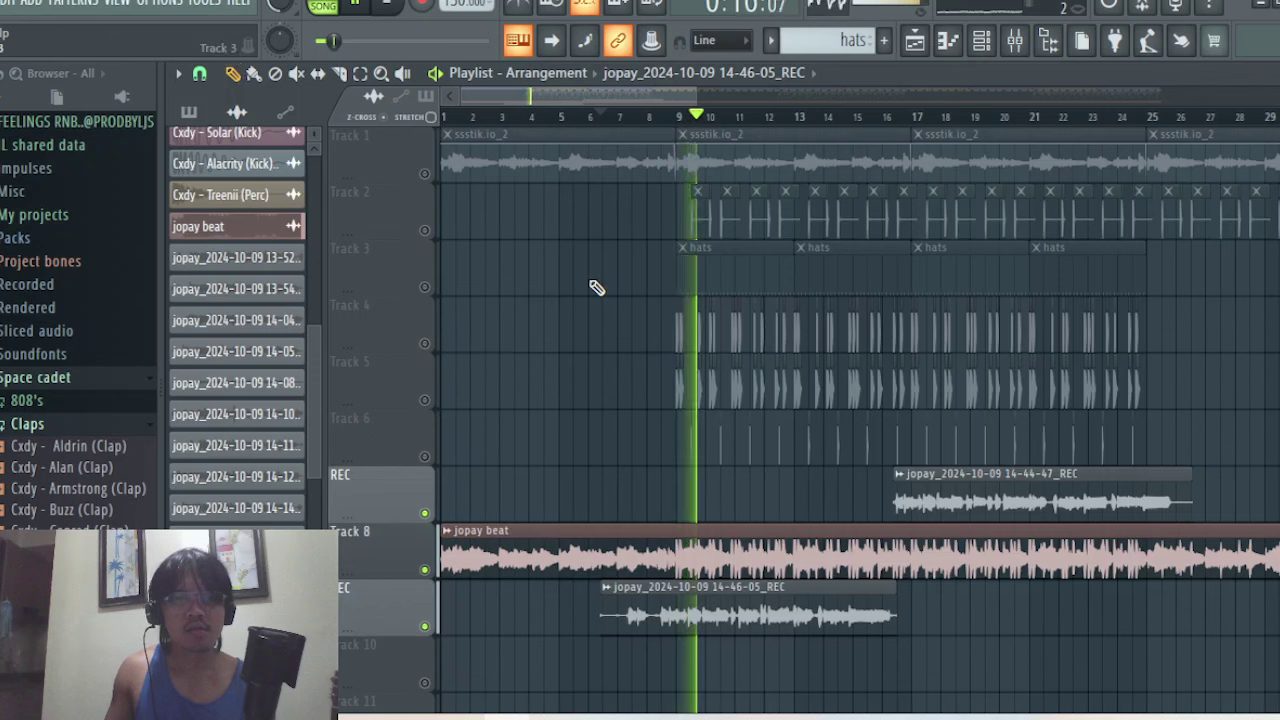
key(space)
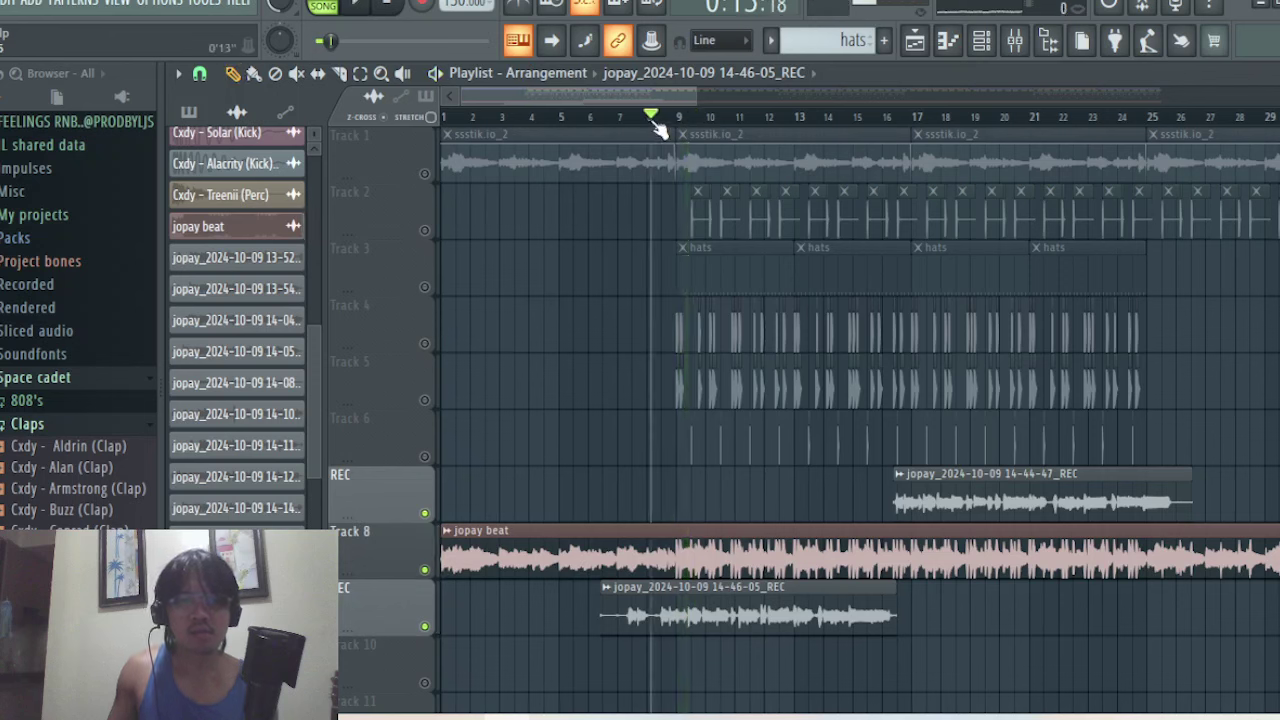
key(space)
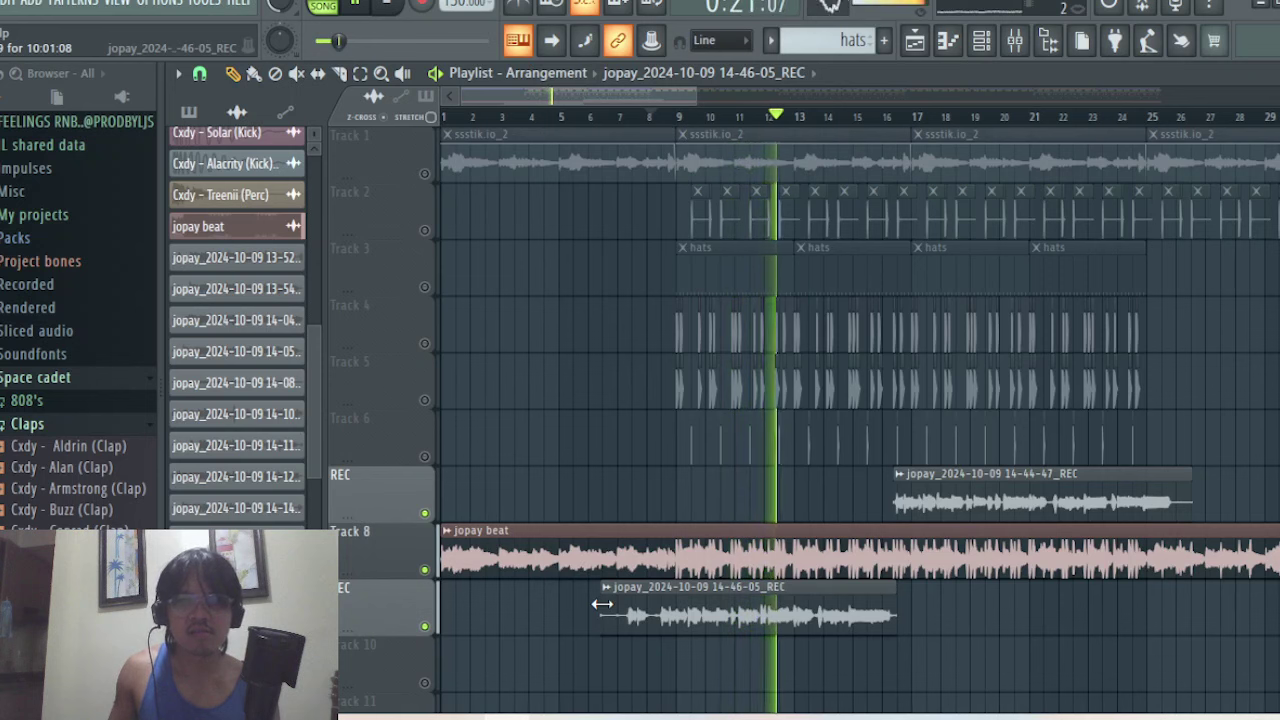
drag(602, 604, 730, 594)
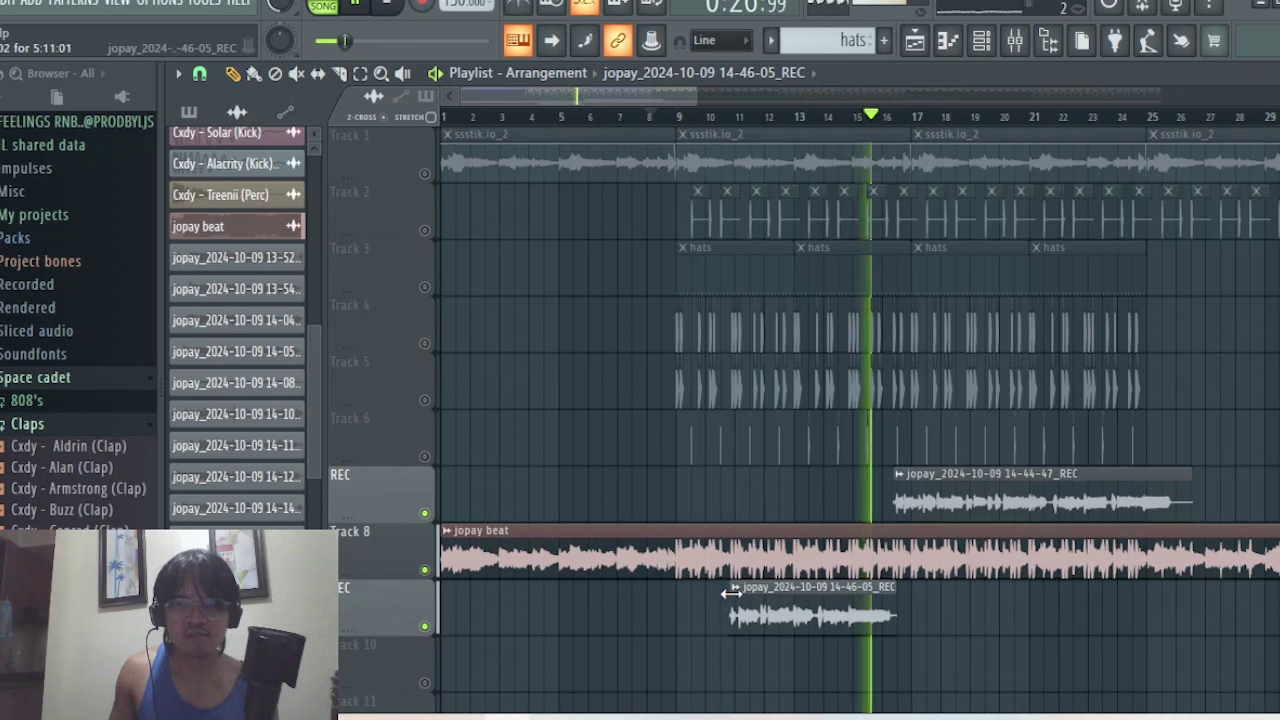
Step: Play back the replacement vocal clip from about bar 10.5 and trim its end to about bar 13.5
click(720, 118)
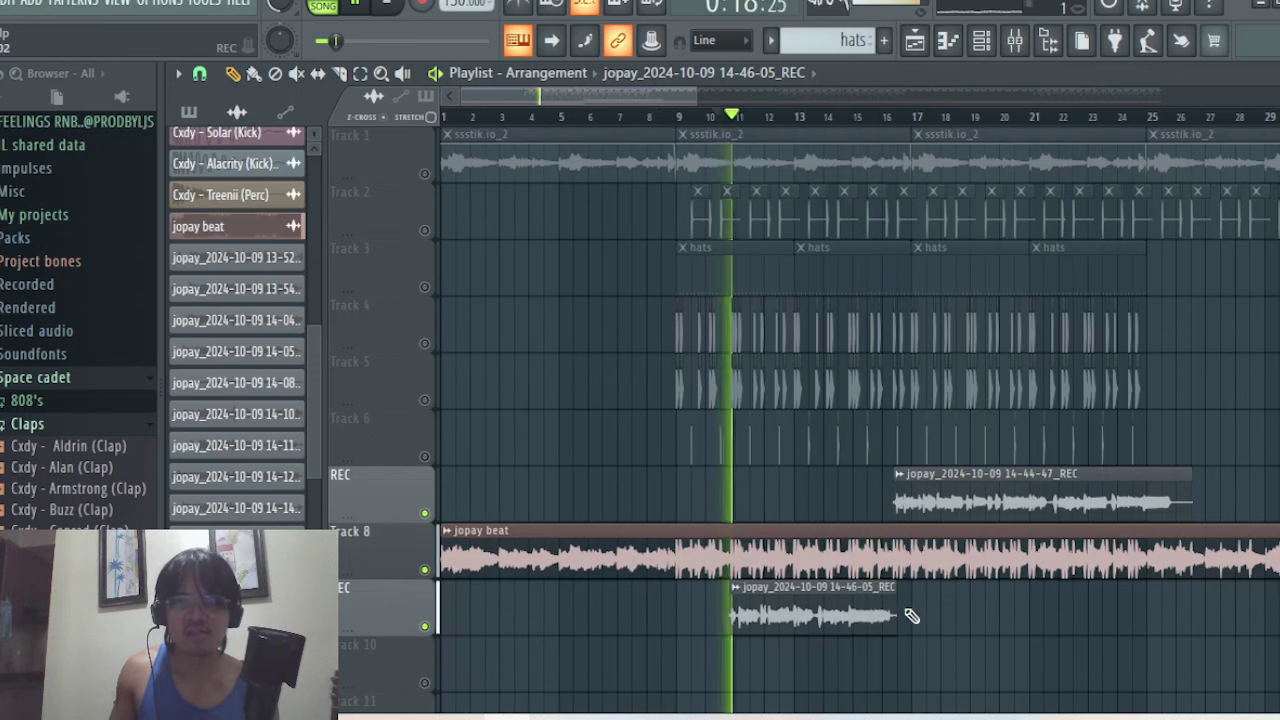
drag(897, 588, 815, 590)
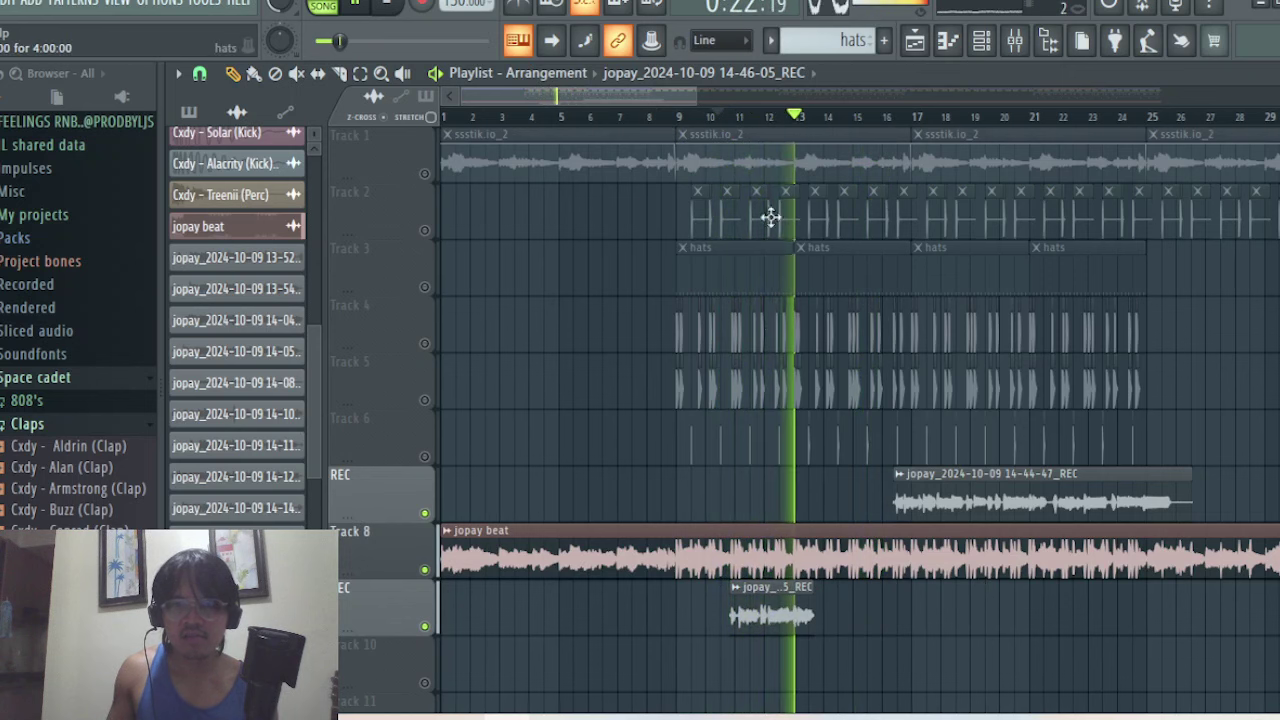
key(space)
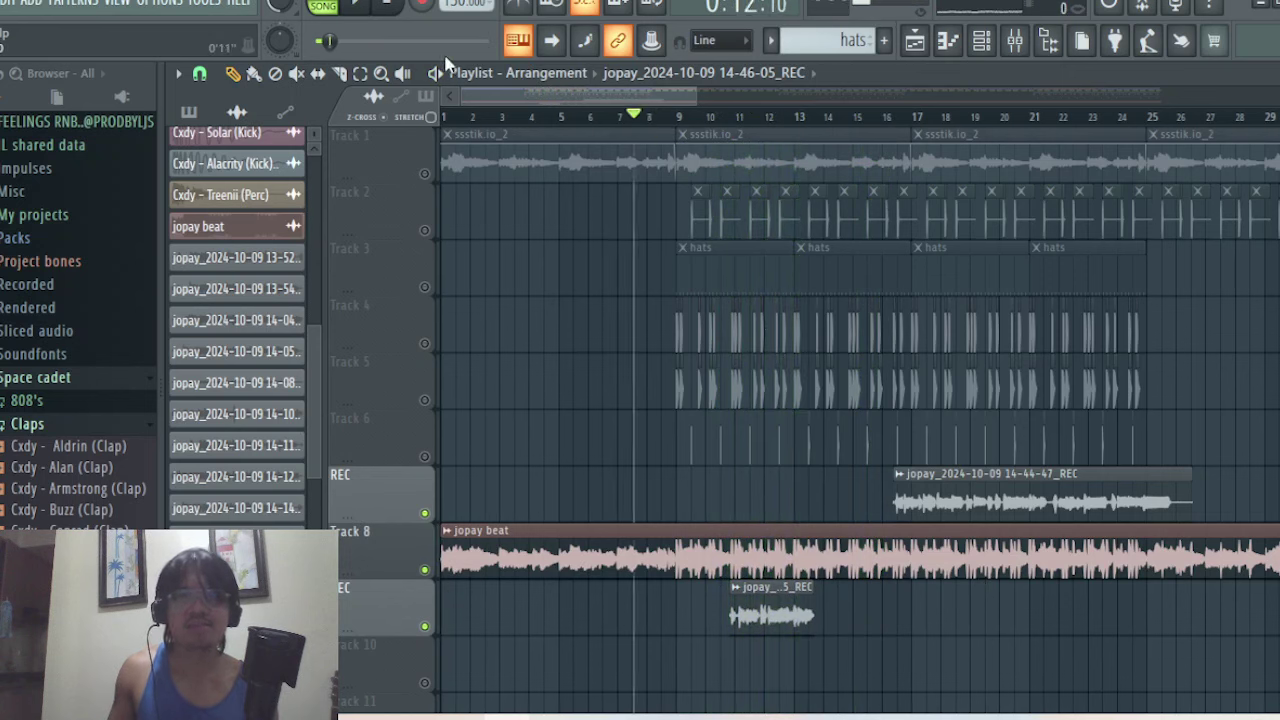
click(422, 4)
click(707, 424)
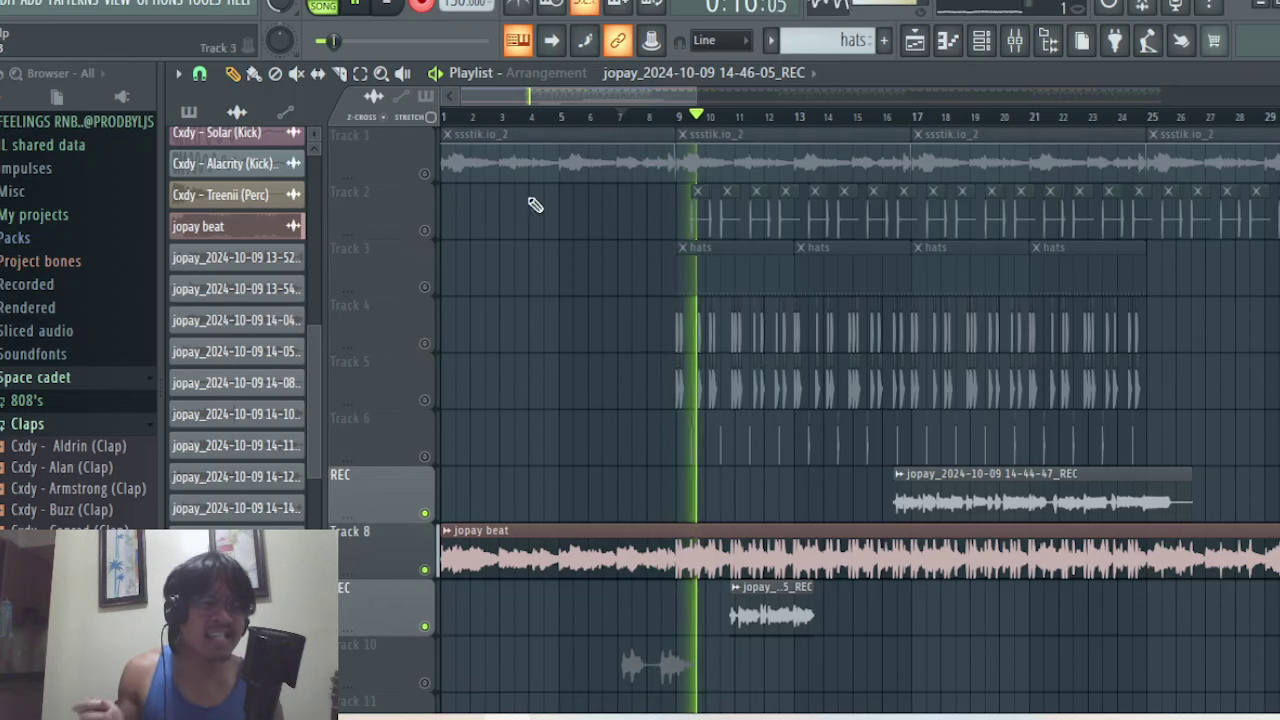
key(space)
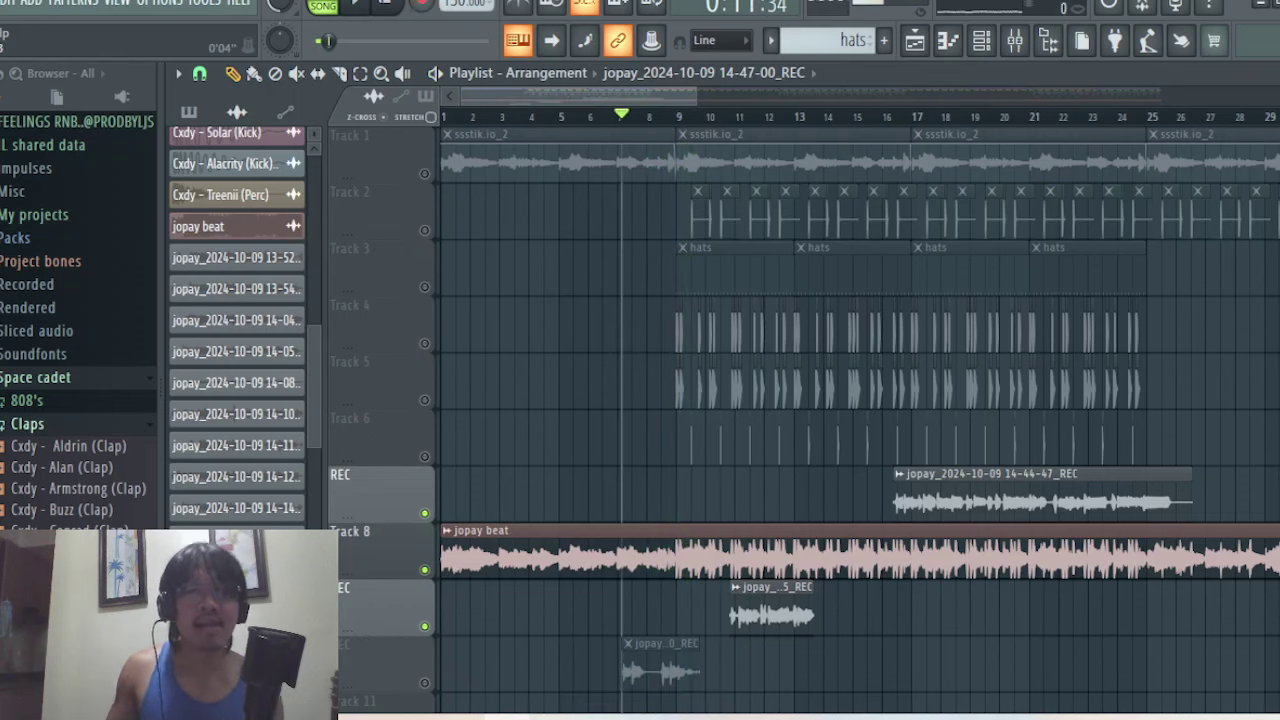
Step: Record a new vocal take into the playlist from about bar 7 to about bar 17
click(422, 3)
click(700, 488)
key(space)
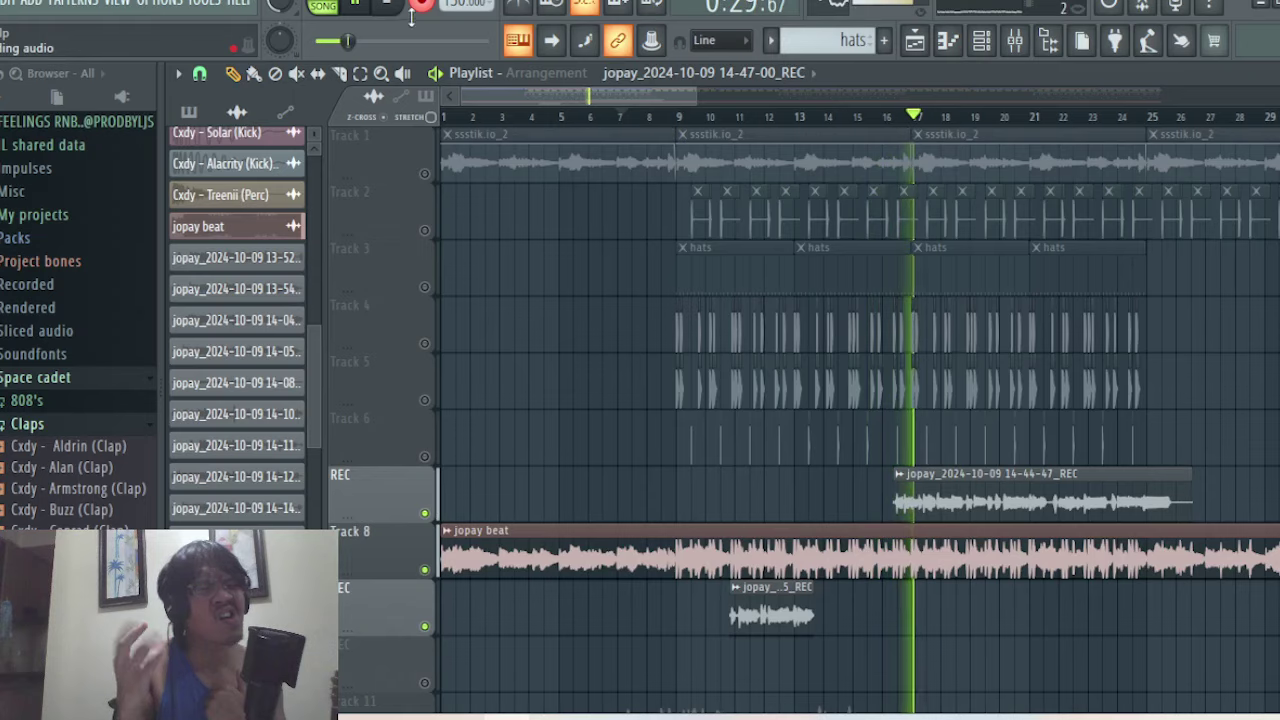
key(space)
Step: Unmute the new take's track, play it back, and trim the clip to run from about bar 8.2 to 16.3
click(356, 5)
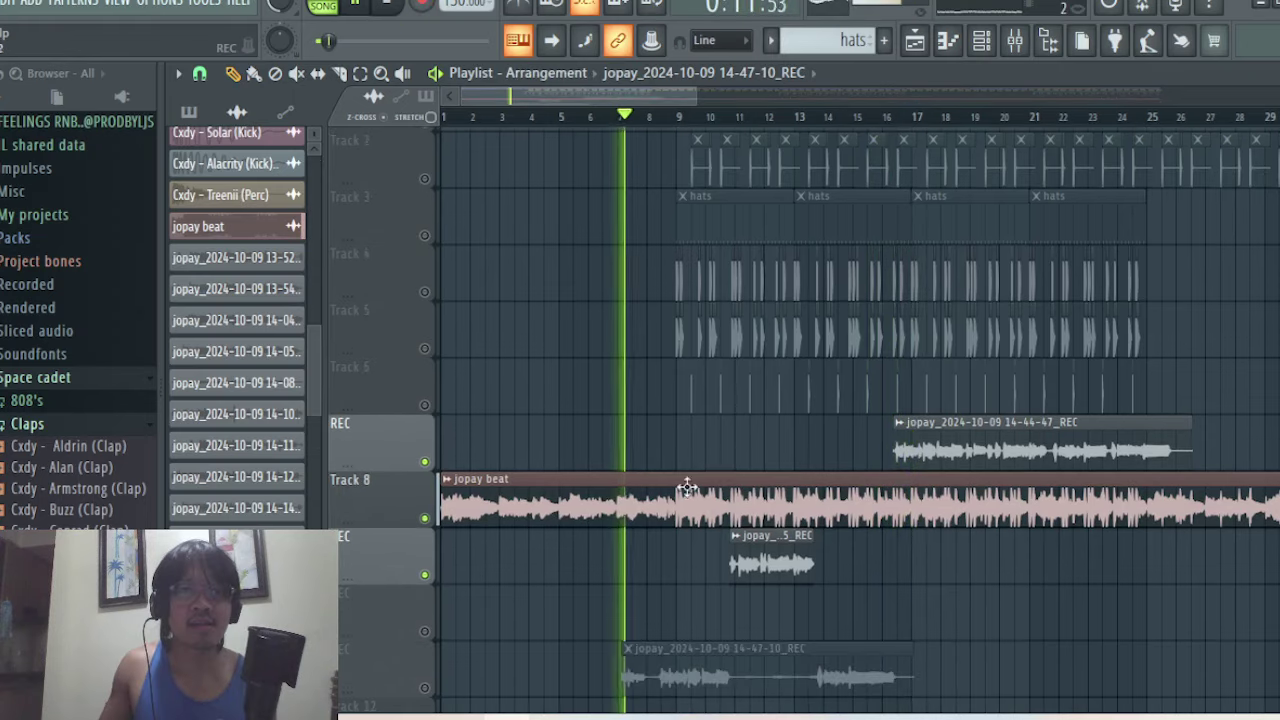
click(424, 690)
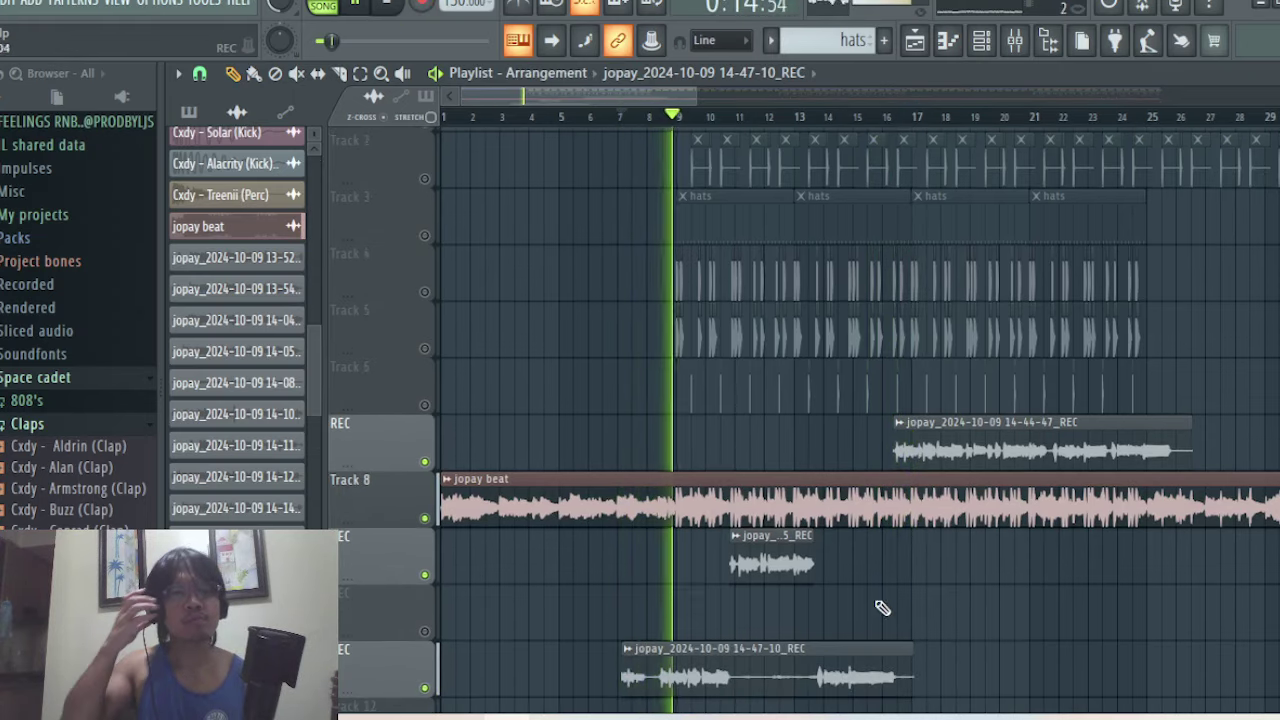
drag(629, 656, 652, 656)
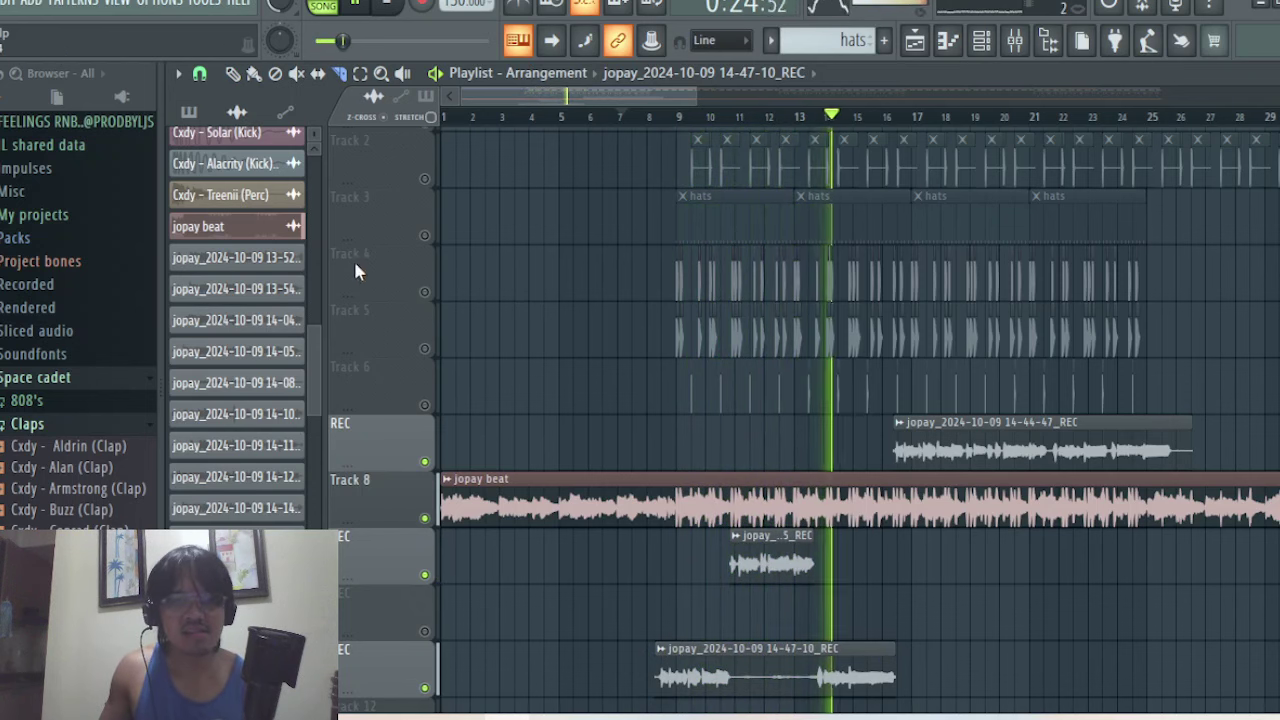
Step: Split the new take at about bars 11 and 13.5 and delete the silent middle part
click(745, 667)
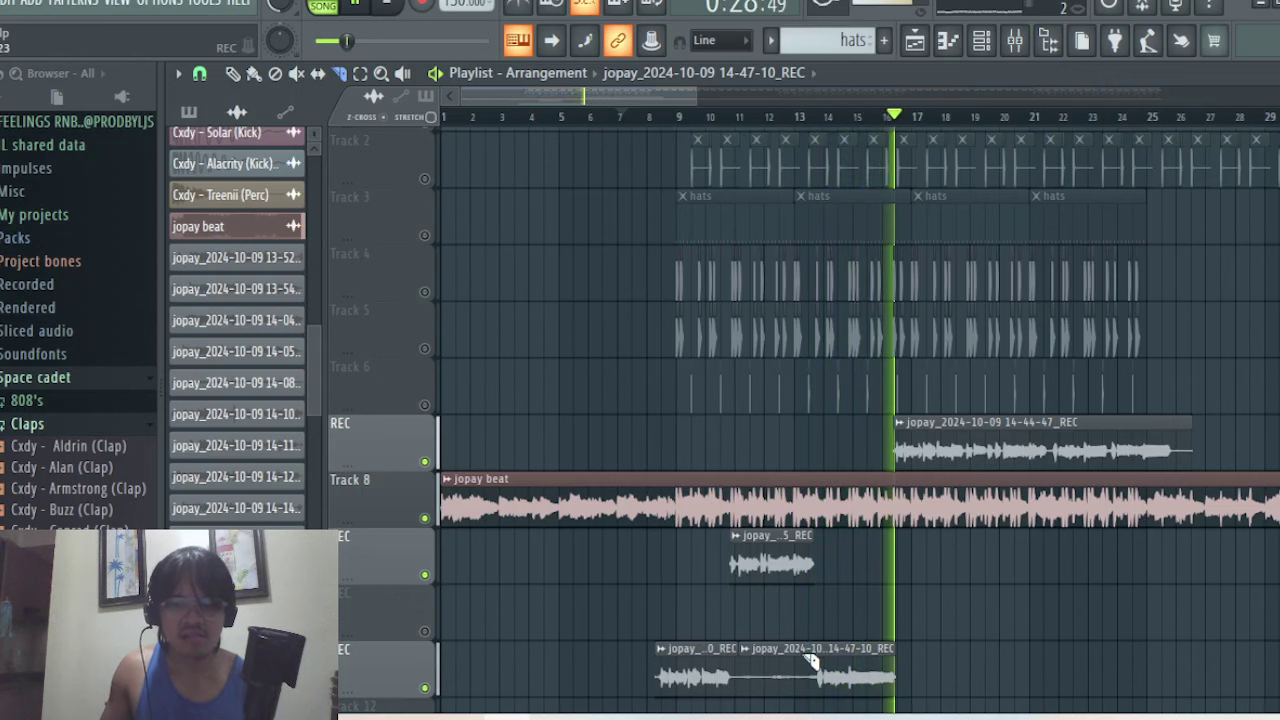
click(818, 703)
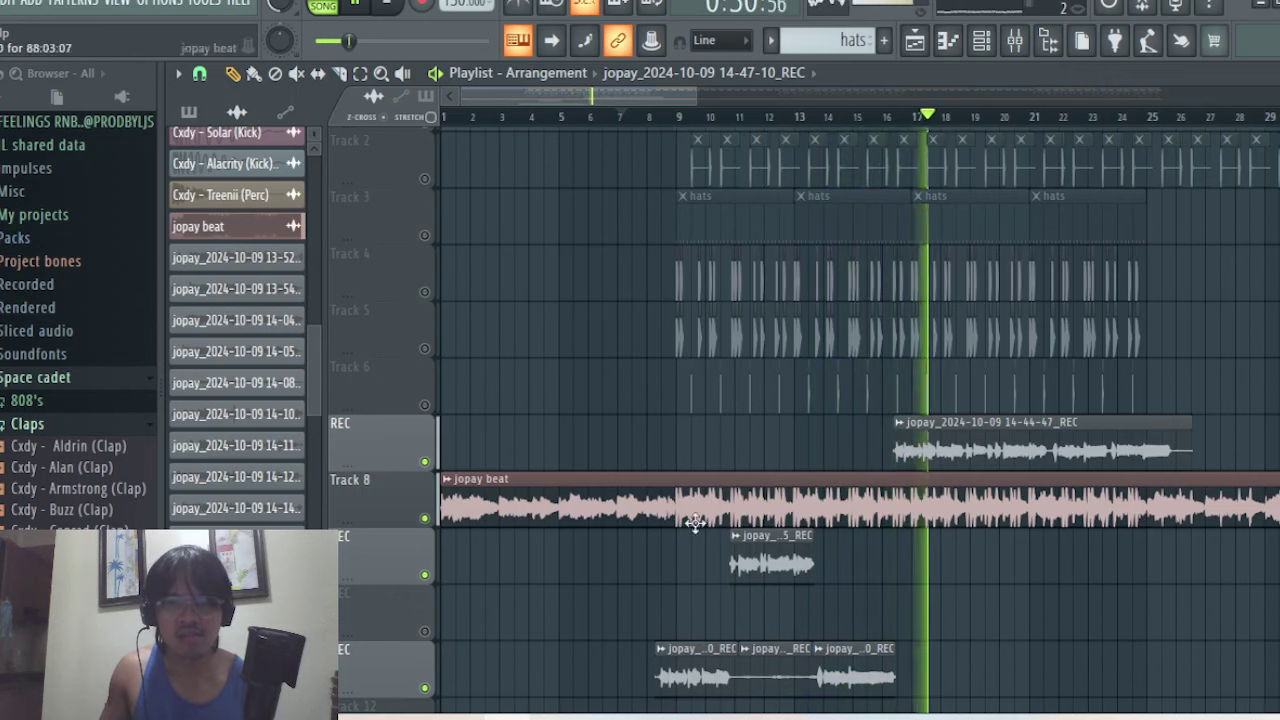
key(space)
Step: Set the playlist snap to Line and move the two remaining parts onto the track of the short replacement clip, on either side of it
click(176, 75)
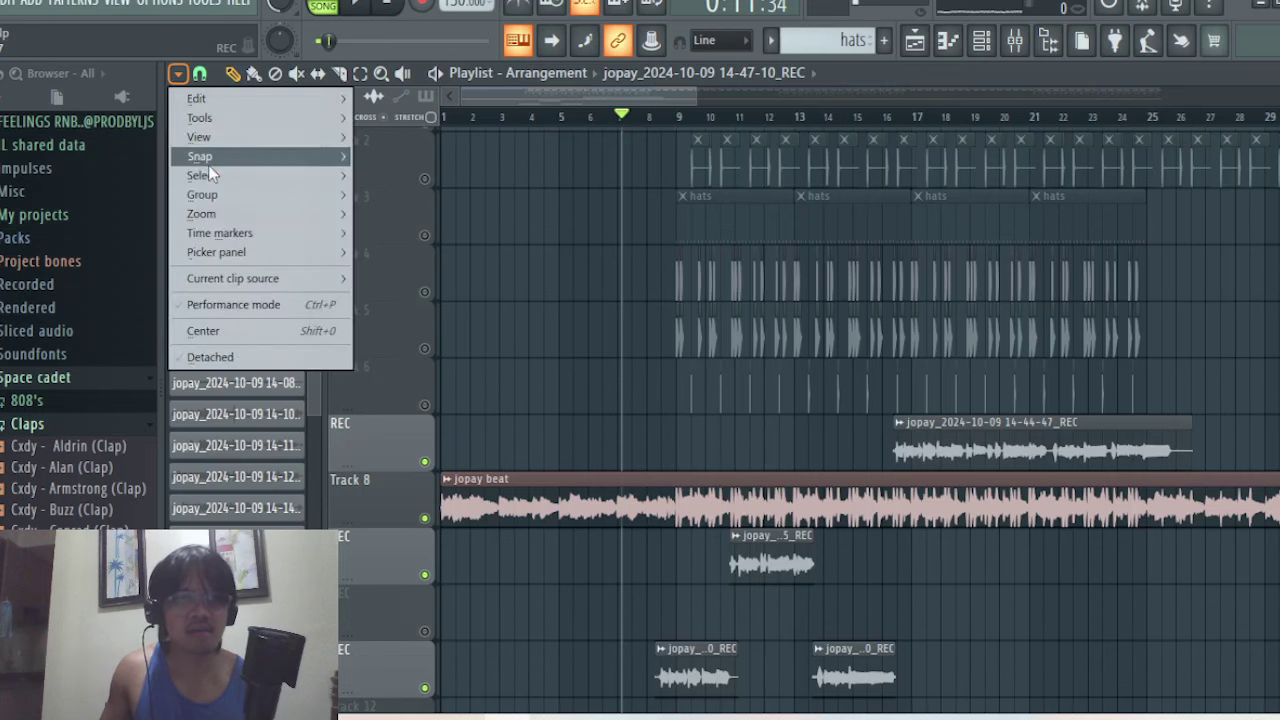
mouse_move(208, 160)
click(404, 184)
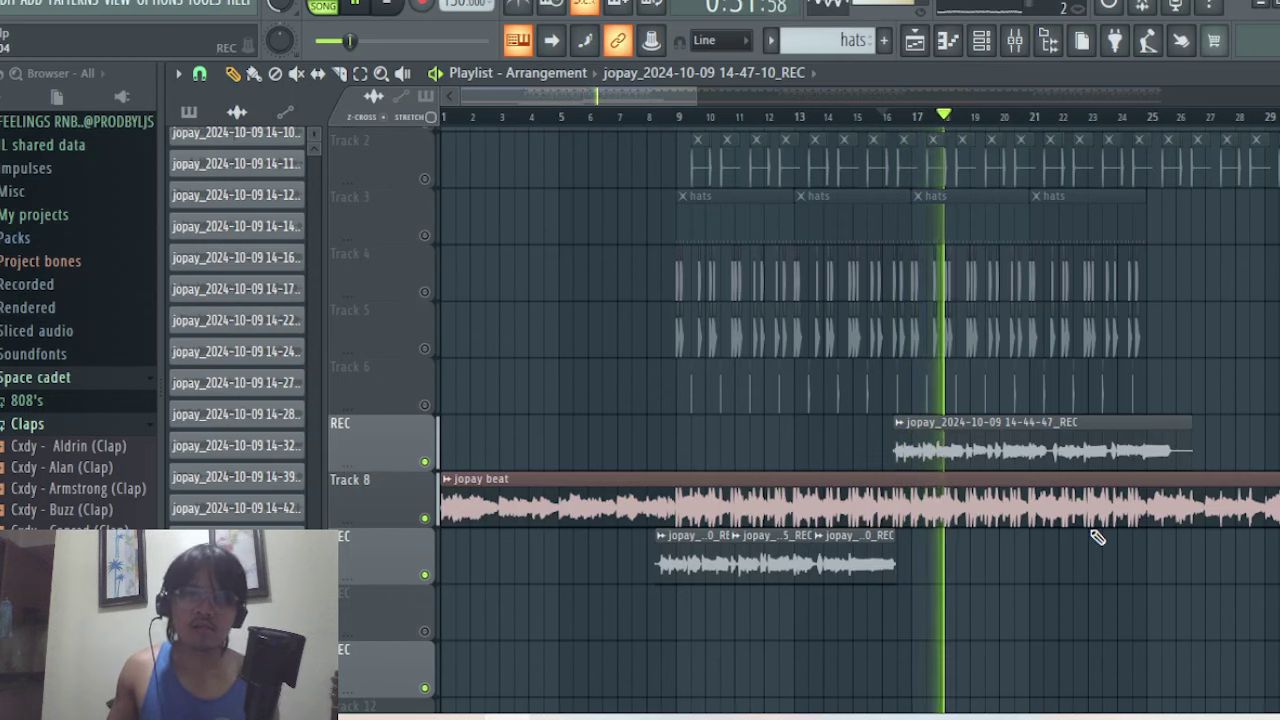
Step: Set the playlist snap to (none) and split the second-section vocal clip at about bar 18.7
scroll(1100, 600, up, 2)
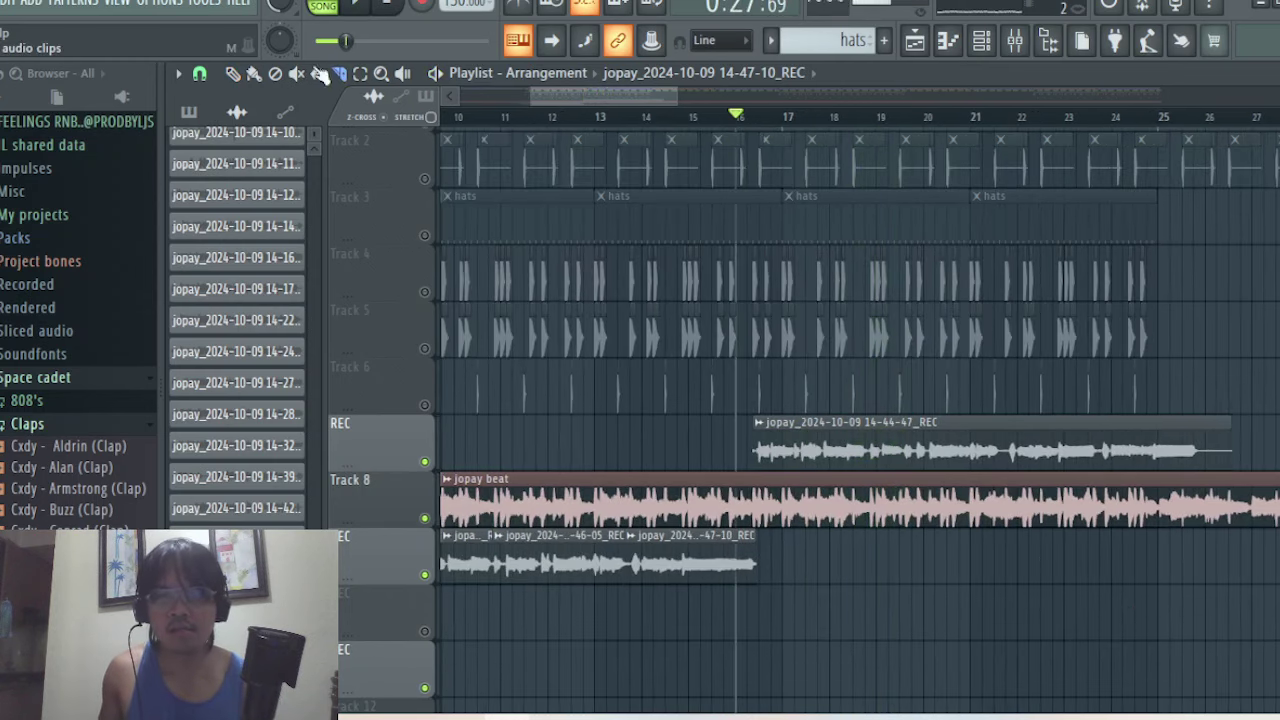
click(180, 76)
mouse_move(242, 160)
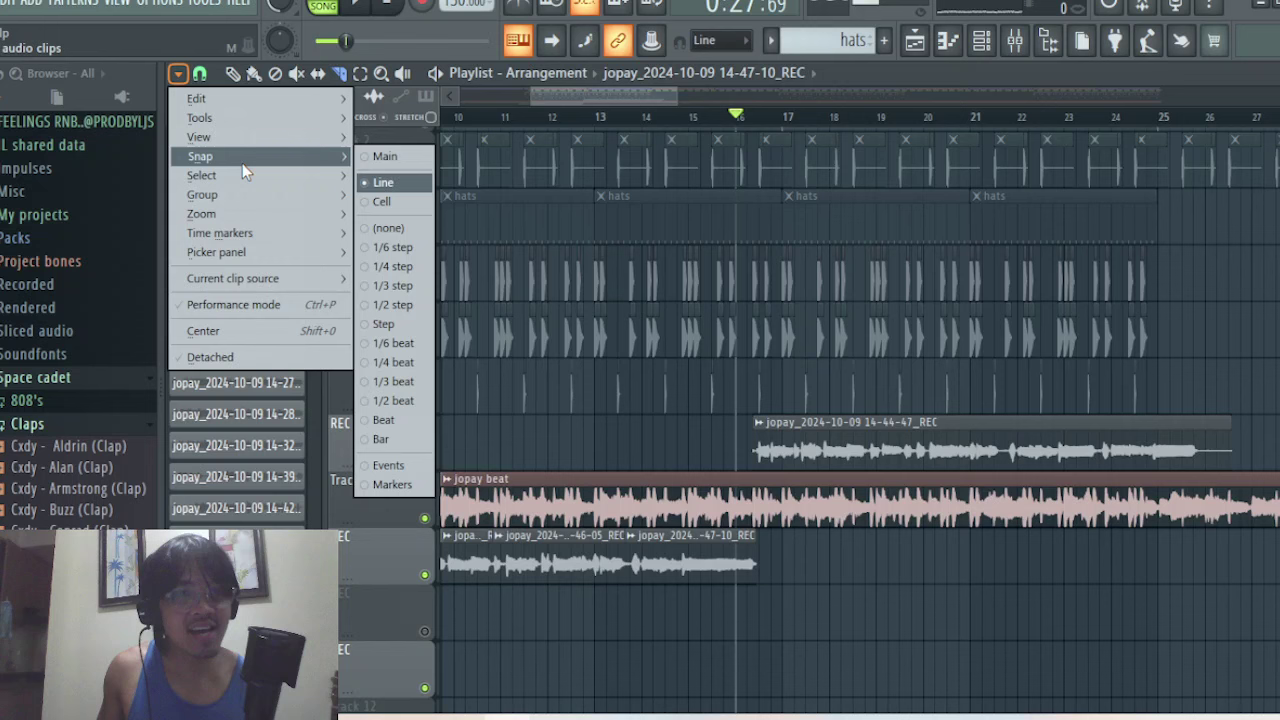
click(385, 229)
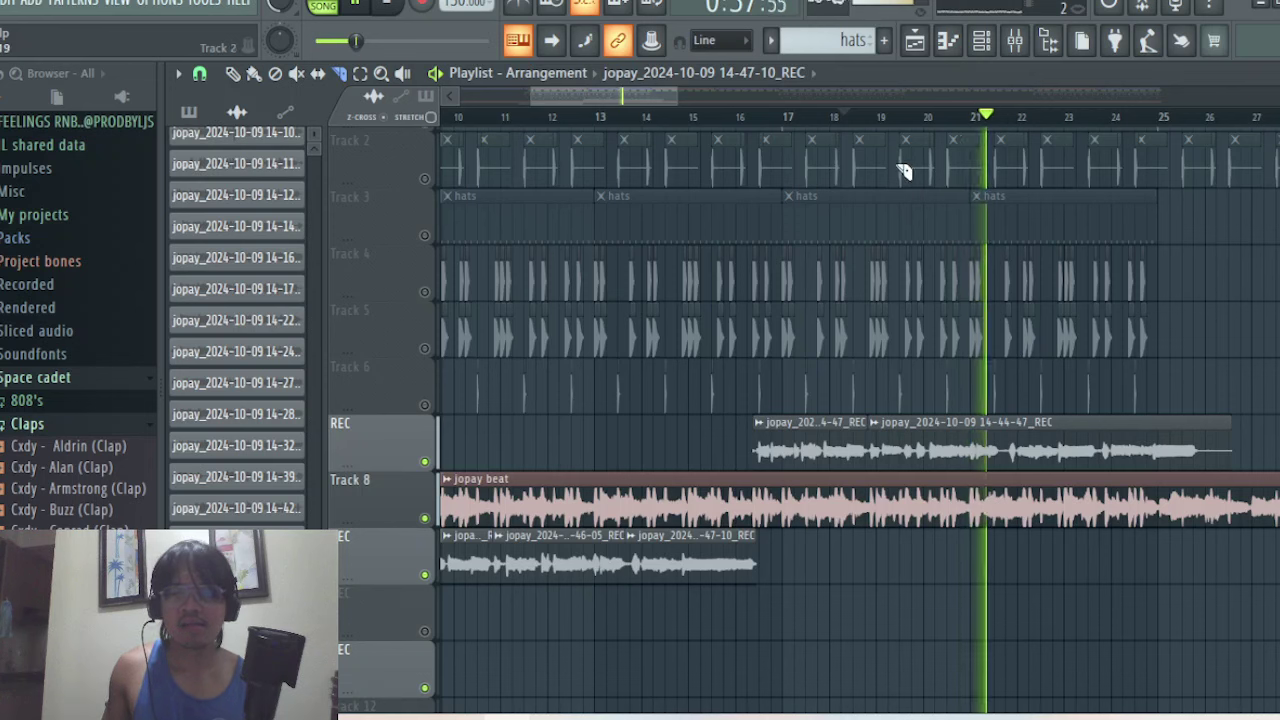
Step: Play back from about bar 18, split the second-section vocal at about bars 19.8 and 21.7, and delete the parts between bars 18.7 and 21.7
click(836, 116)
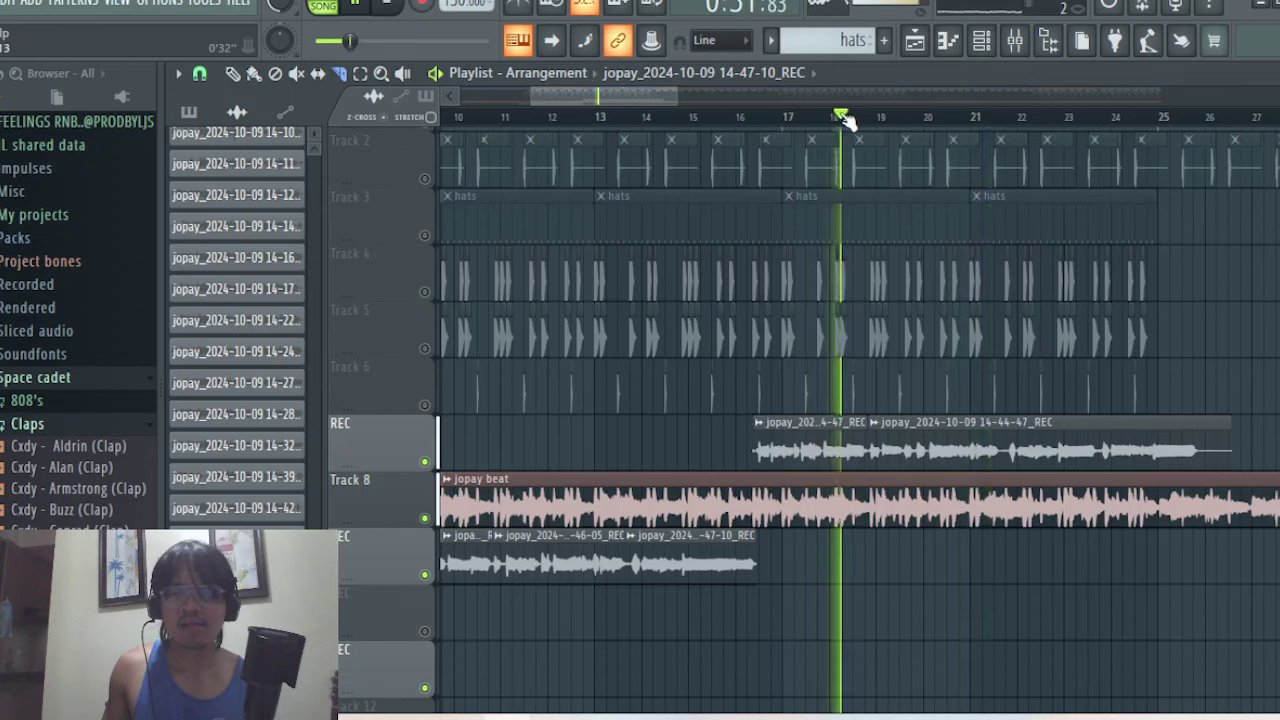
click(917, 452)
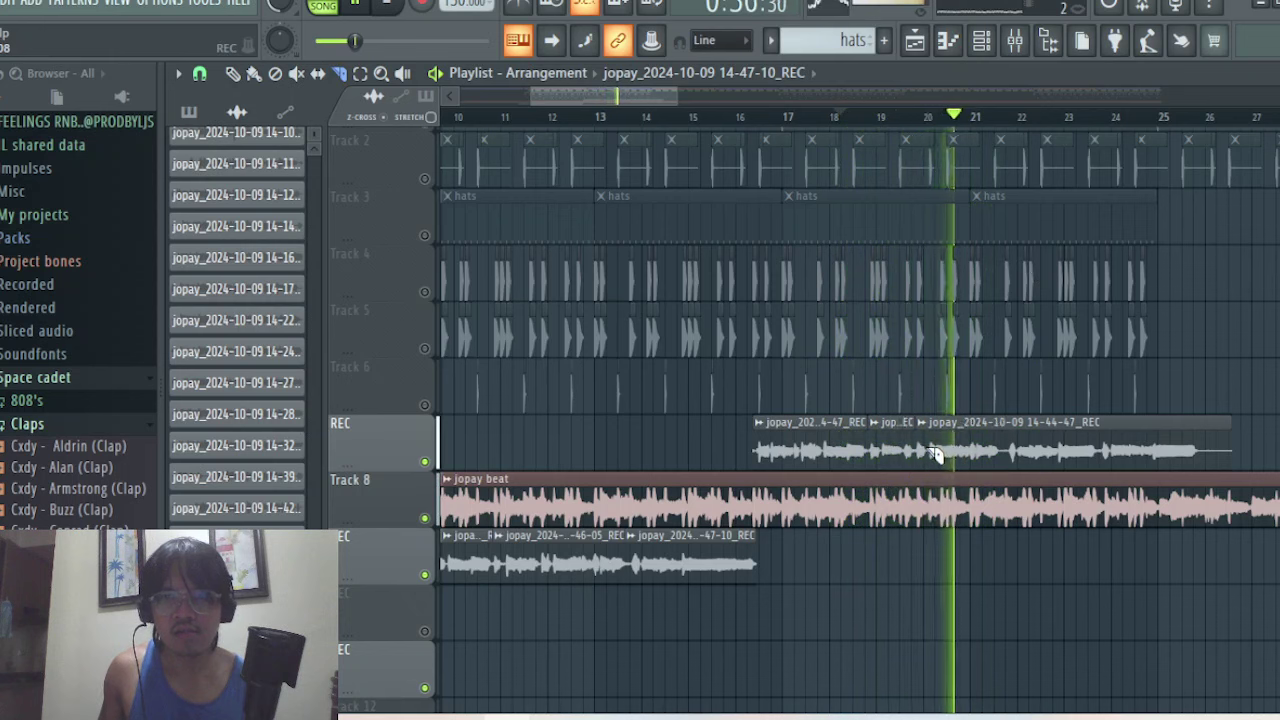
click(1012, 452)
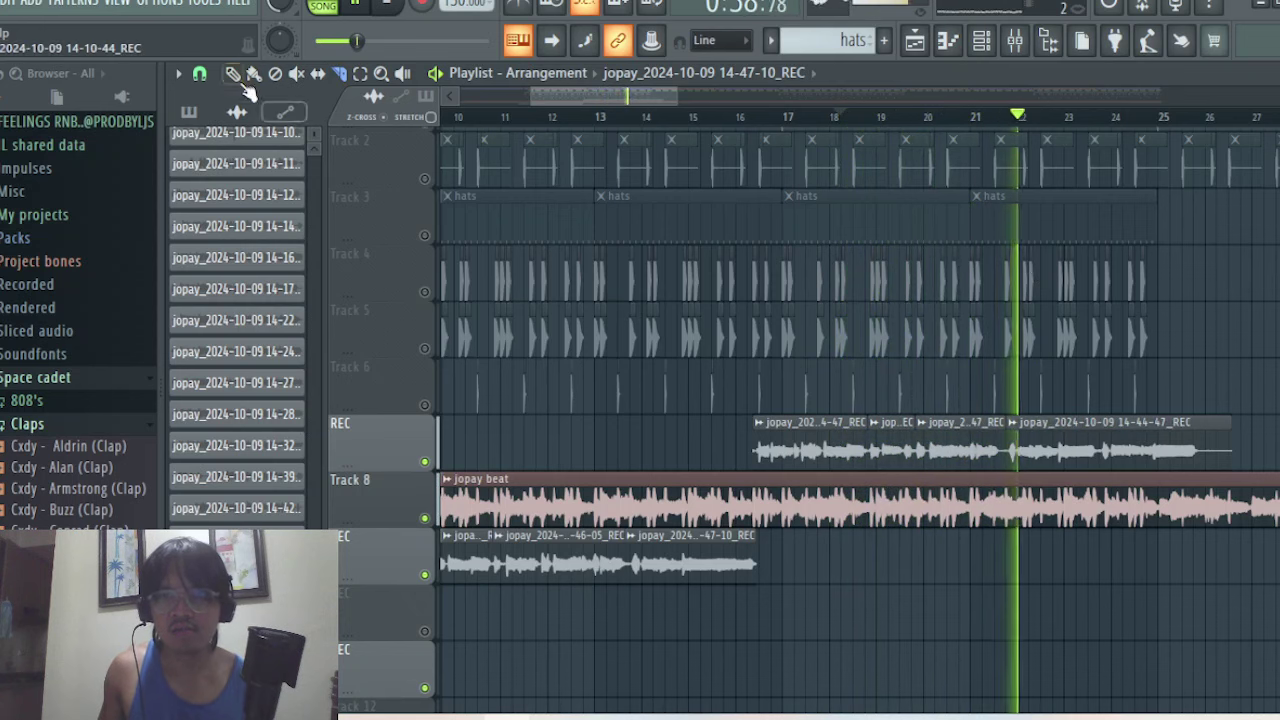
click(232, 73)
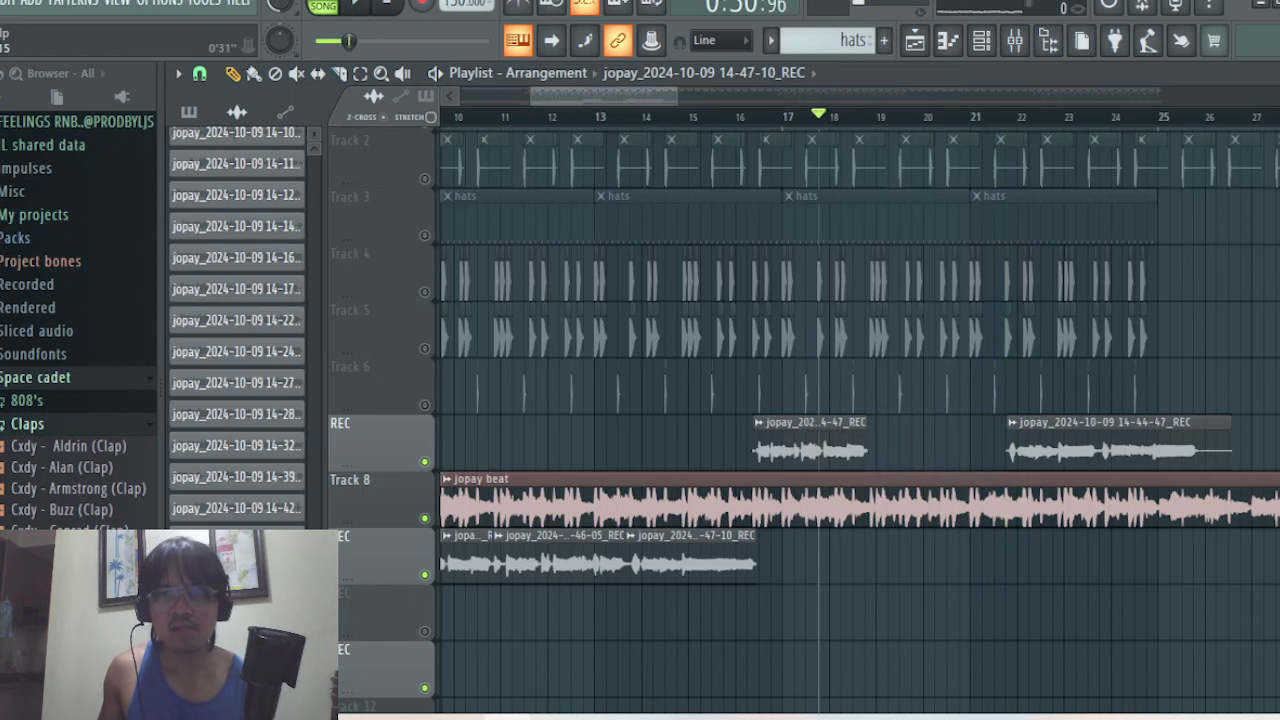
Step: Record a vocal take for the gap in the second section, from about bar 17.7 to bar 22, as a playlist audio clip
click(424, 5)
click(697, 417)
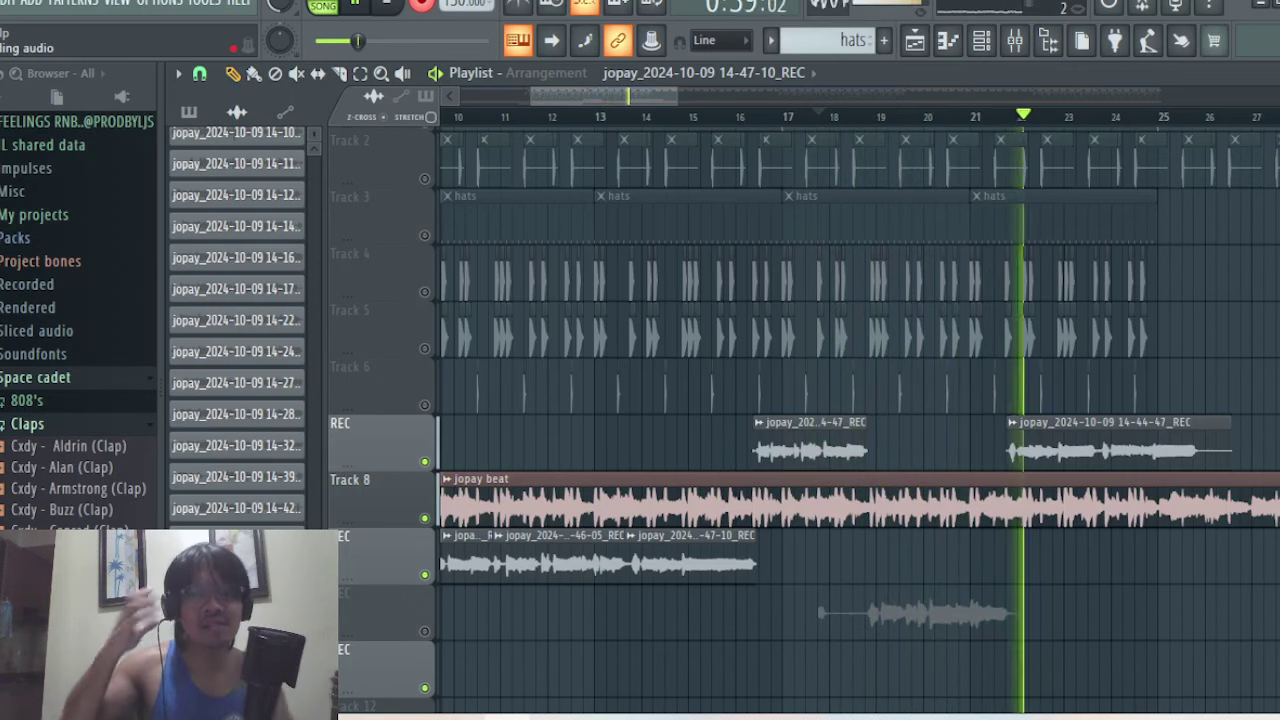
key(space)
Step: Delete the first gap take and record another into the playlist from about bar 17.7 to just past bar 22
key(space)
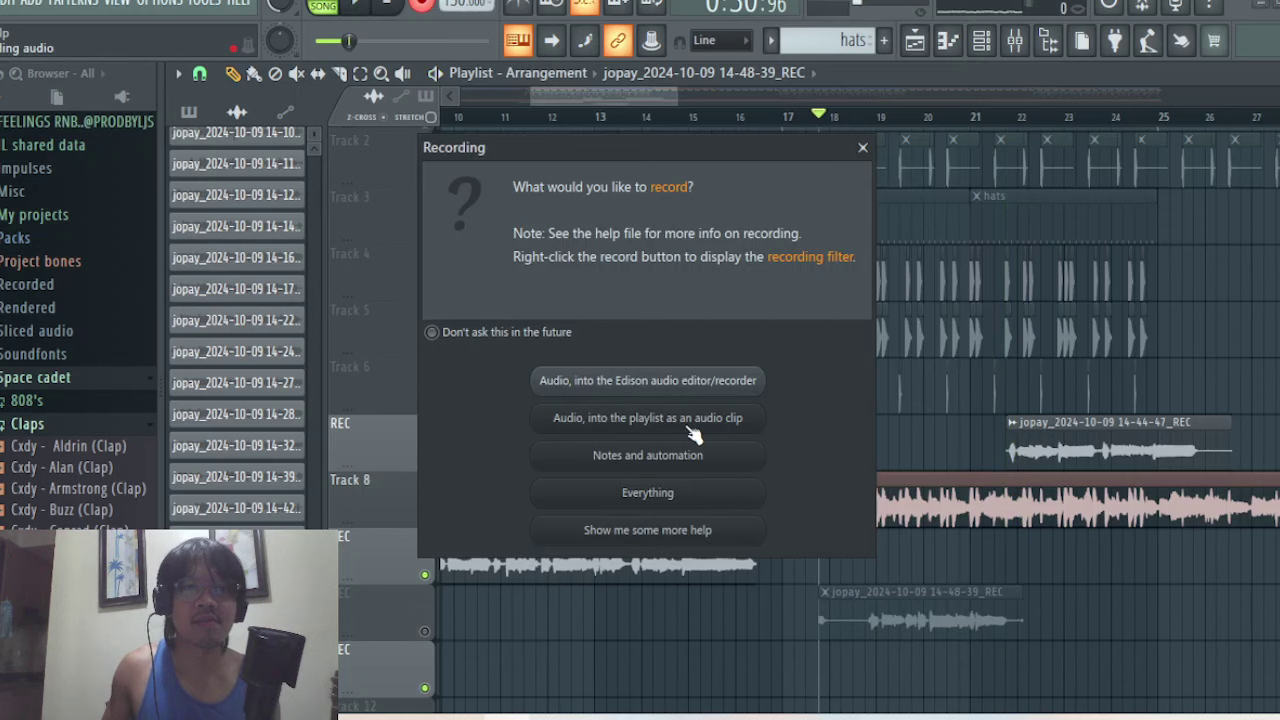
click(700, 334)
right_click(955, 615)
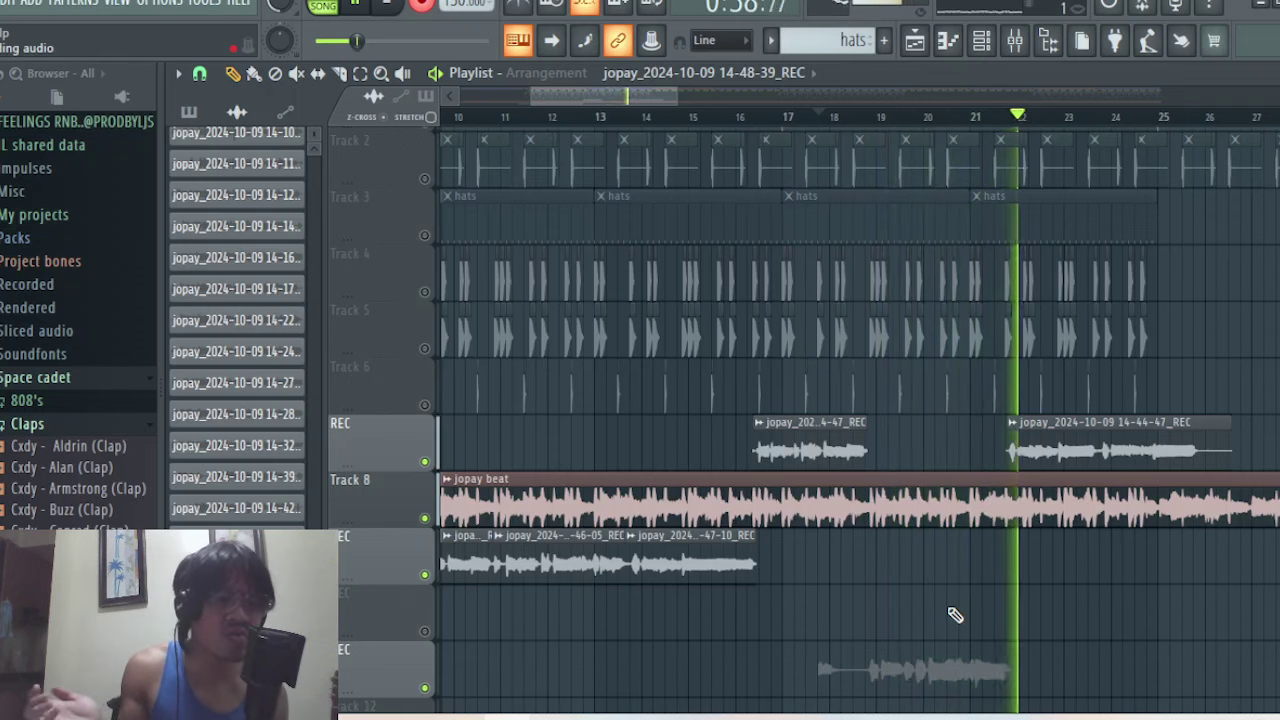
key(space)
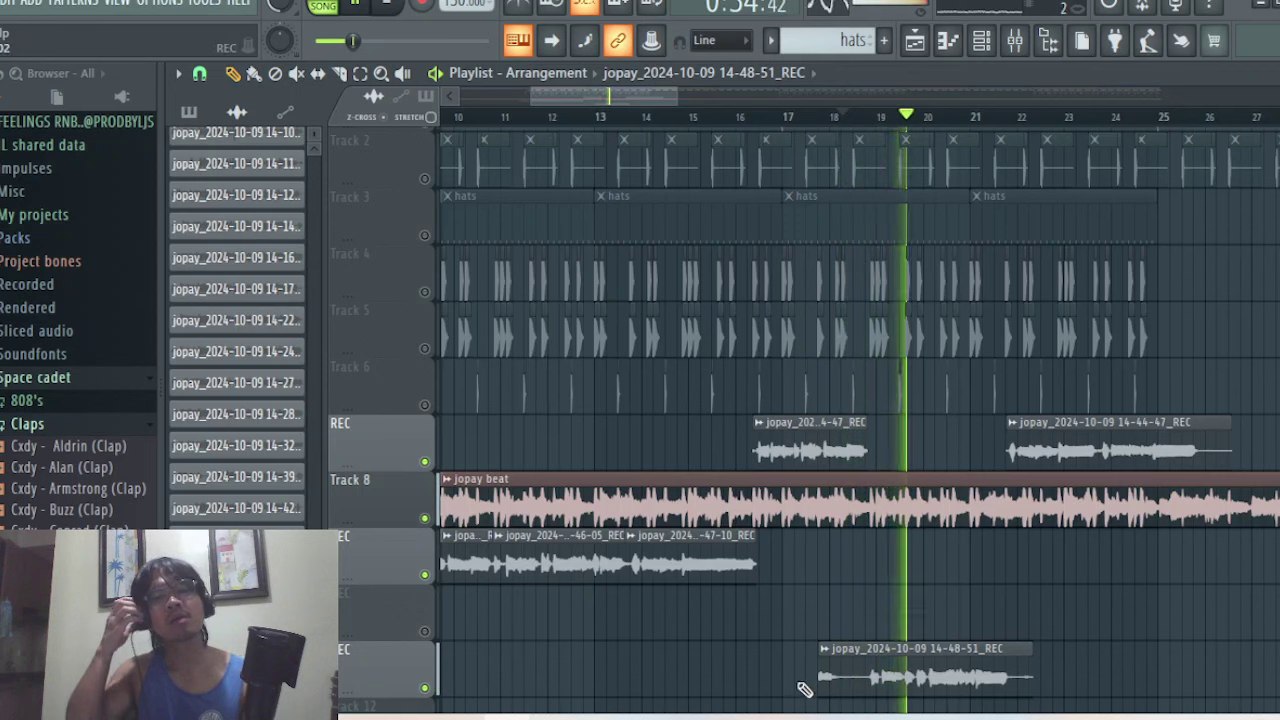
Step: Trim the new gap take to run from about bar 18.6 to 21.9 and play it back
drag(882, 678, 928, 675)
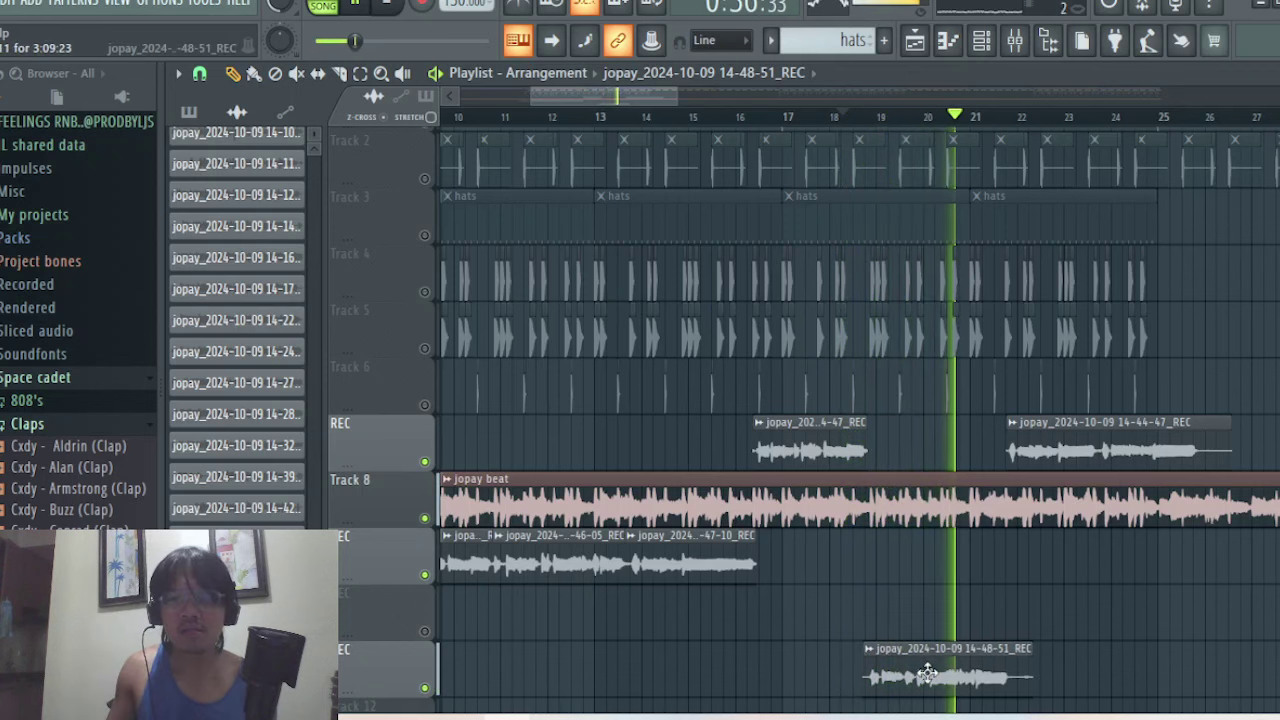
drag(1030, 668, 1015, 668)
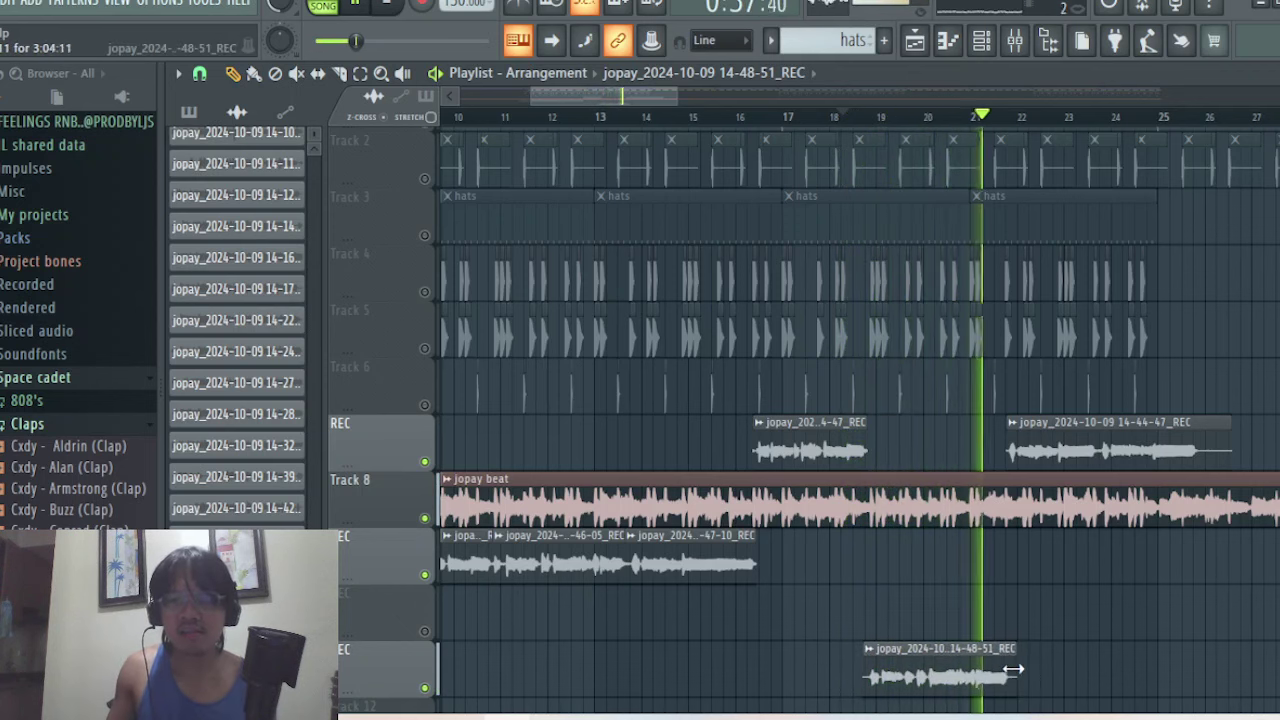
click(806, 117)
scroll(921, 633, up, 3)
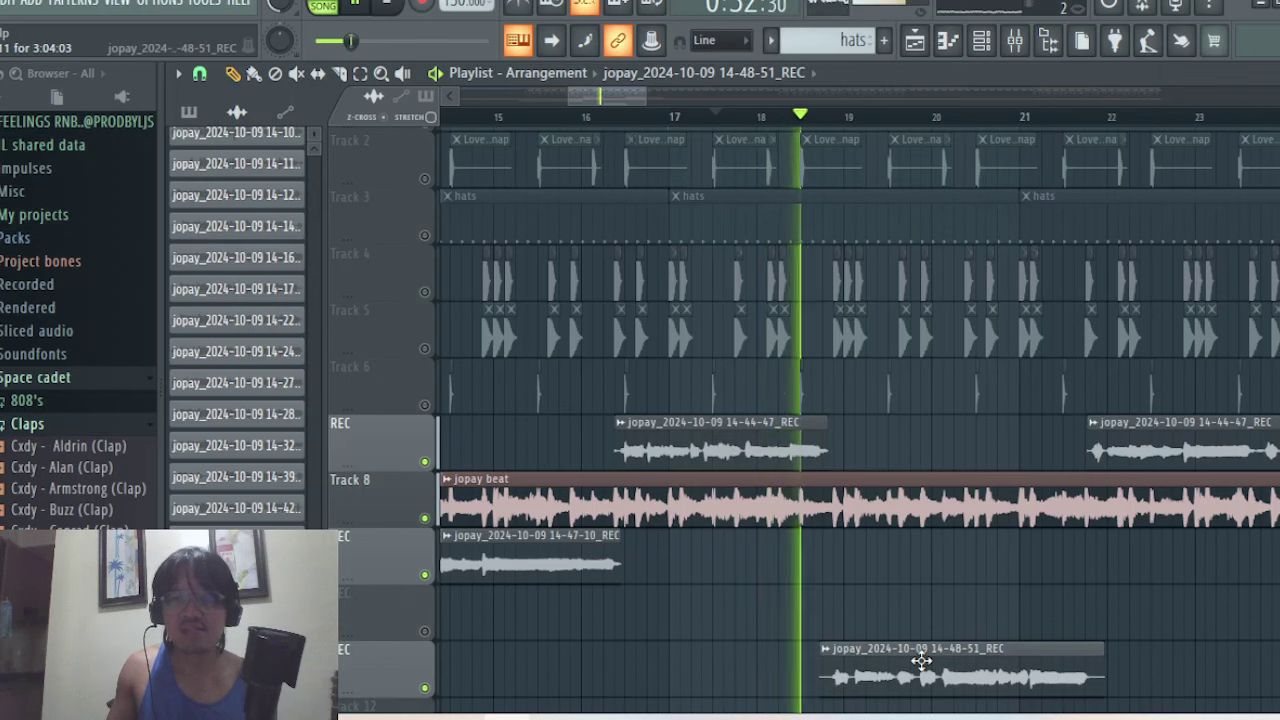
Step: Play back from about bar 17.6, split the gap take at about bar 19.5, and delete the part before the cut
click(738, 117)
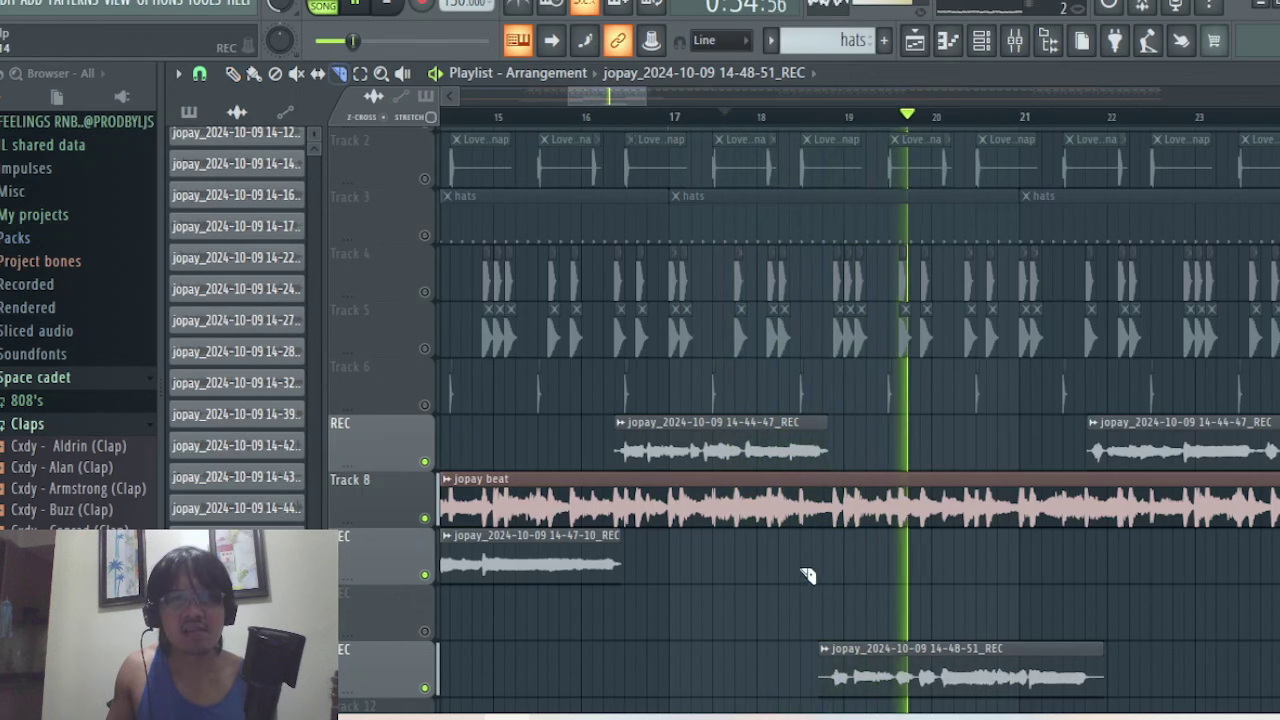
click(895, 680)
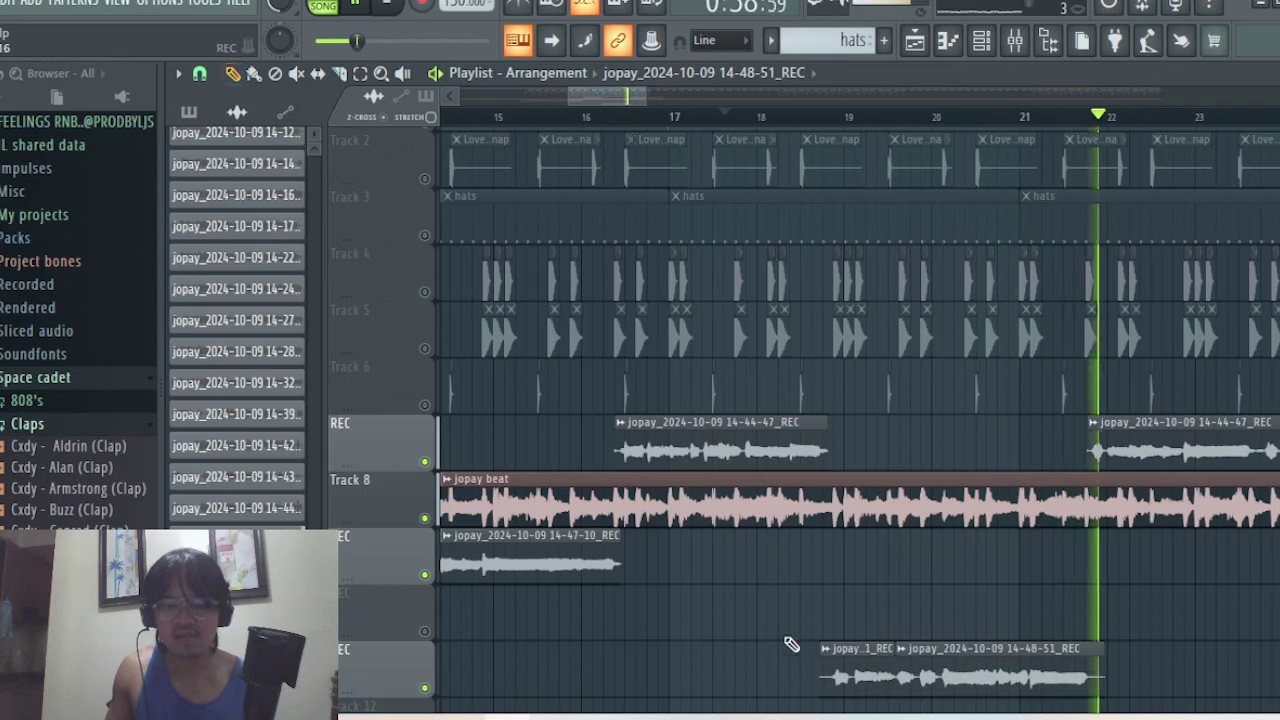
right_click(853, 668)
Step: Record a replacement for the gap take's opening phrase into the playlist, from about bar 17.6 to bar 20.3
click(726, 114)
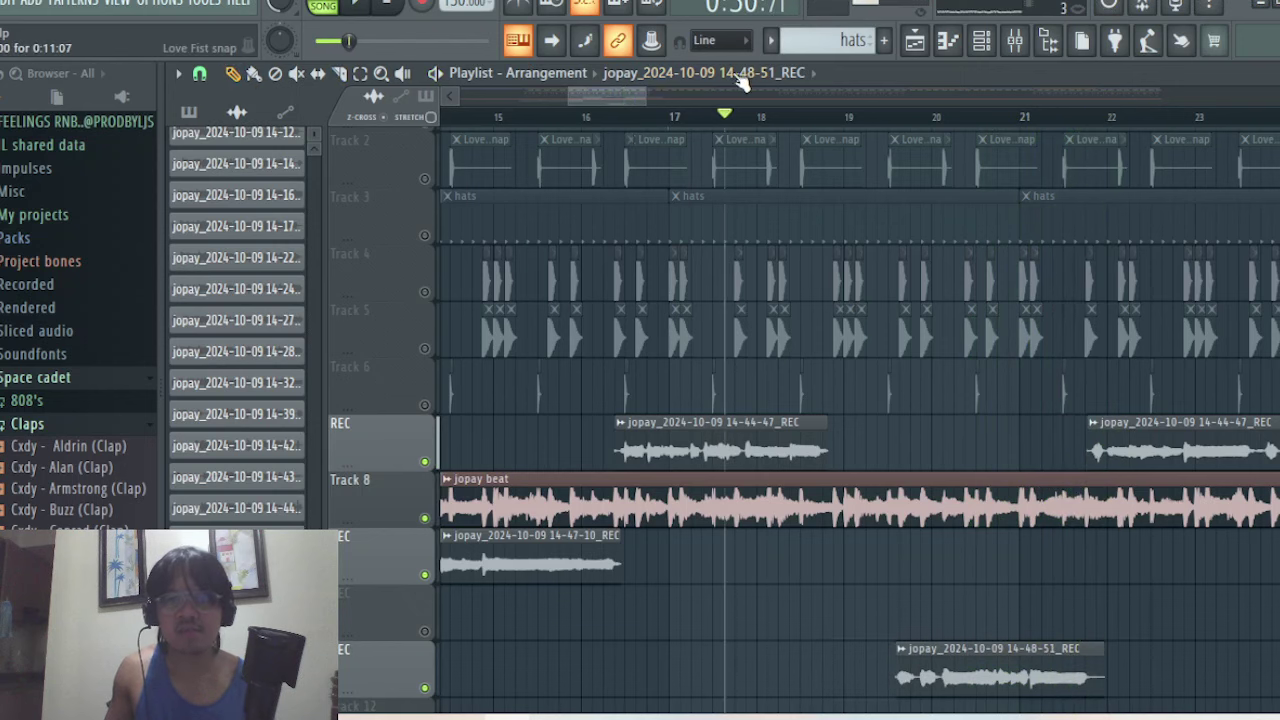
click(422, 4)
click(728, 418)
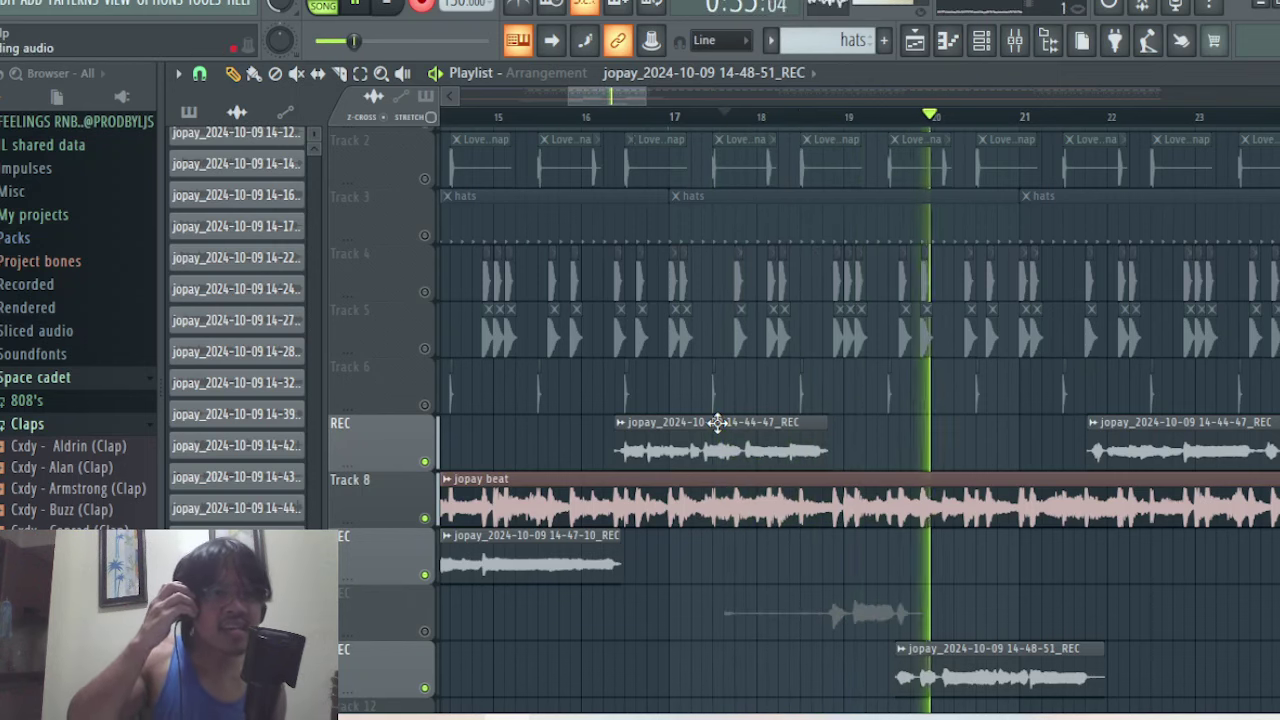
click(389, 4)
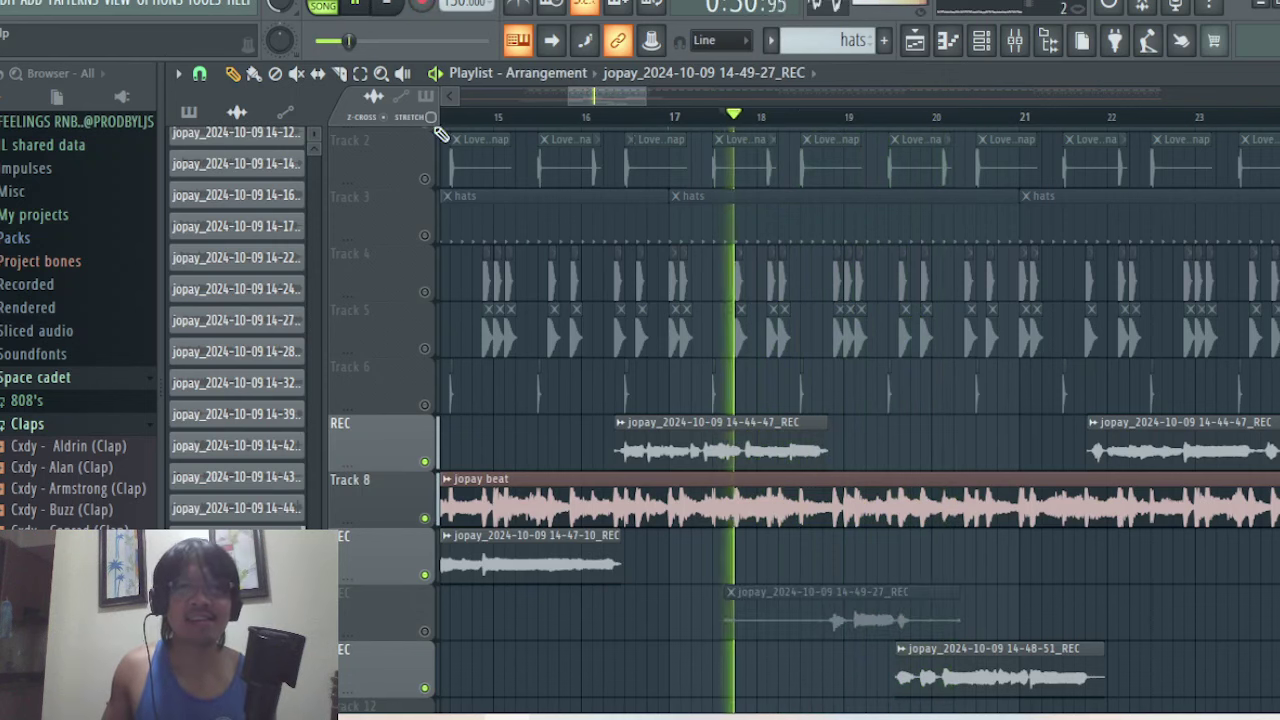
Step: Unmute the opening-phrase clip's track, trim the clip's end to about bar 19.5, and replay it from about bar 17.6
click(425, 632)
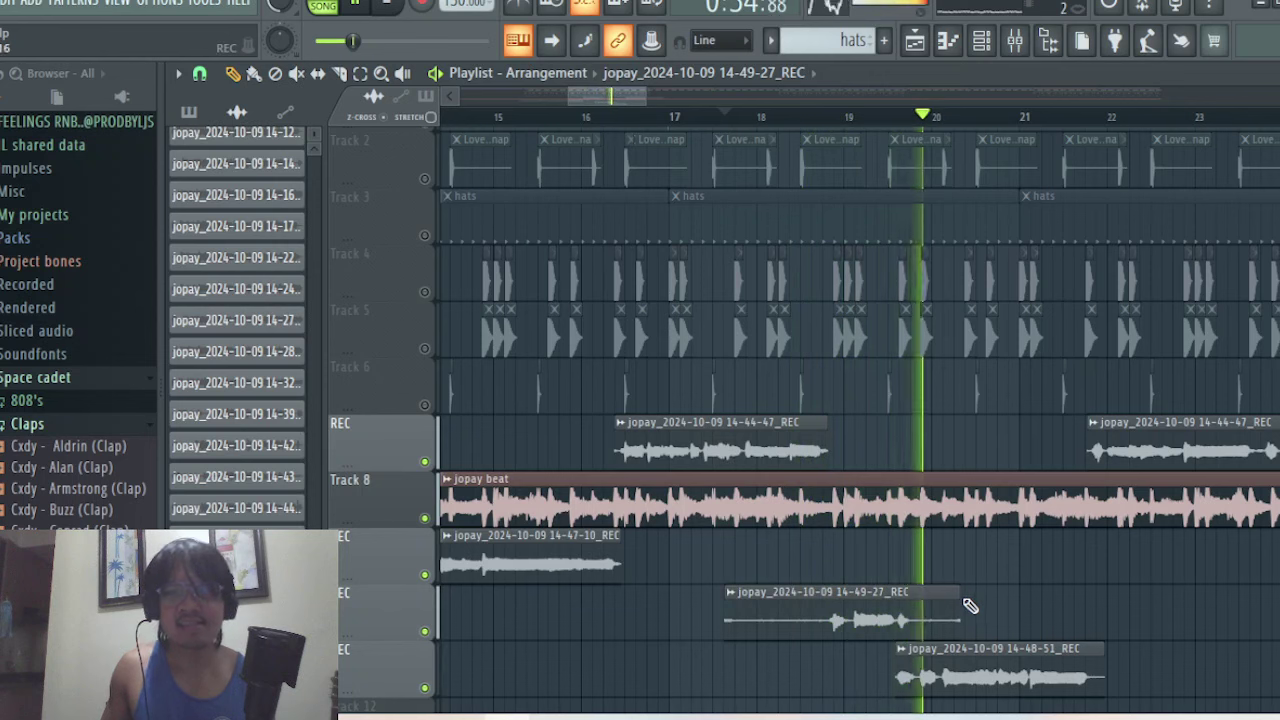
drag(968, 605, 899, 605)
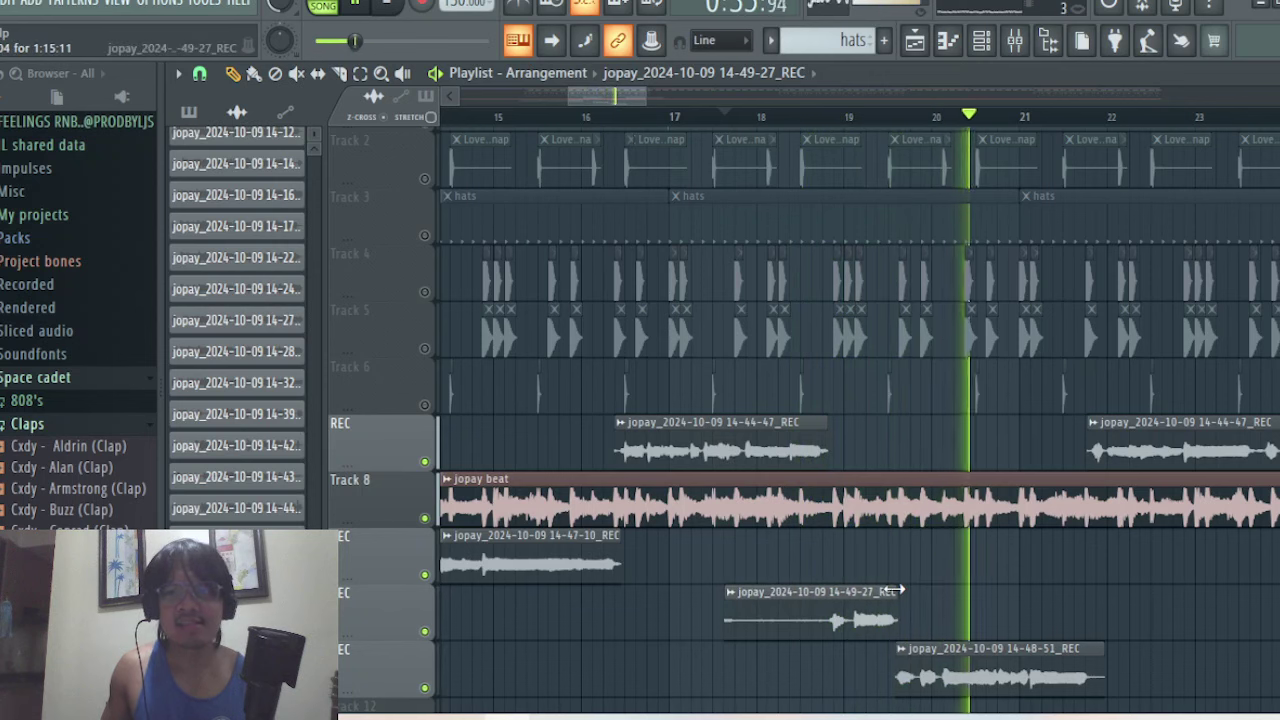
click(727, 117)
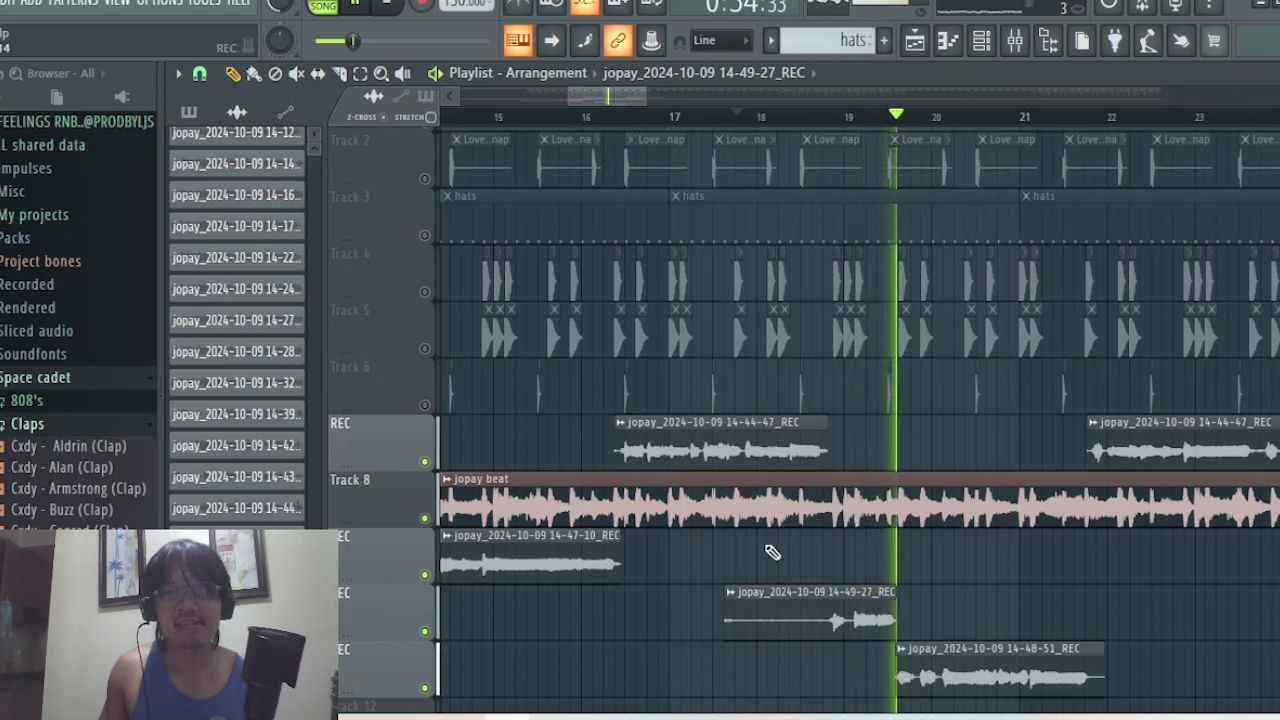
Step: Trim the start of the opening-phrase clip to about bar 18.6 and delete the old vocal clip starting at about bar 21.7
drag(728, 600, 818, 600)
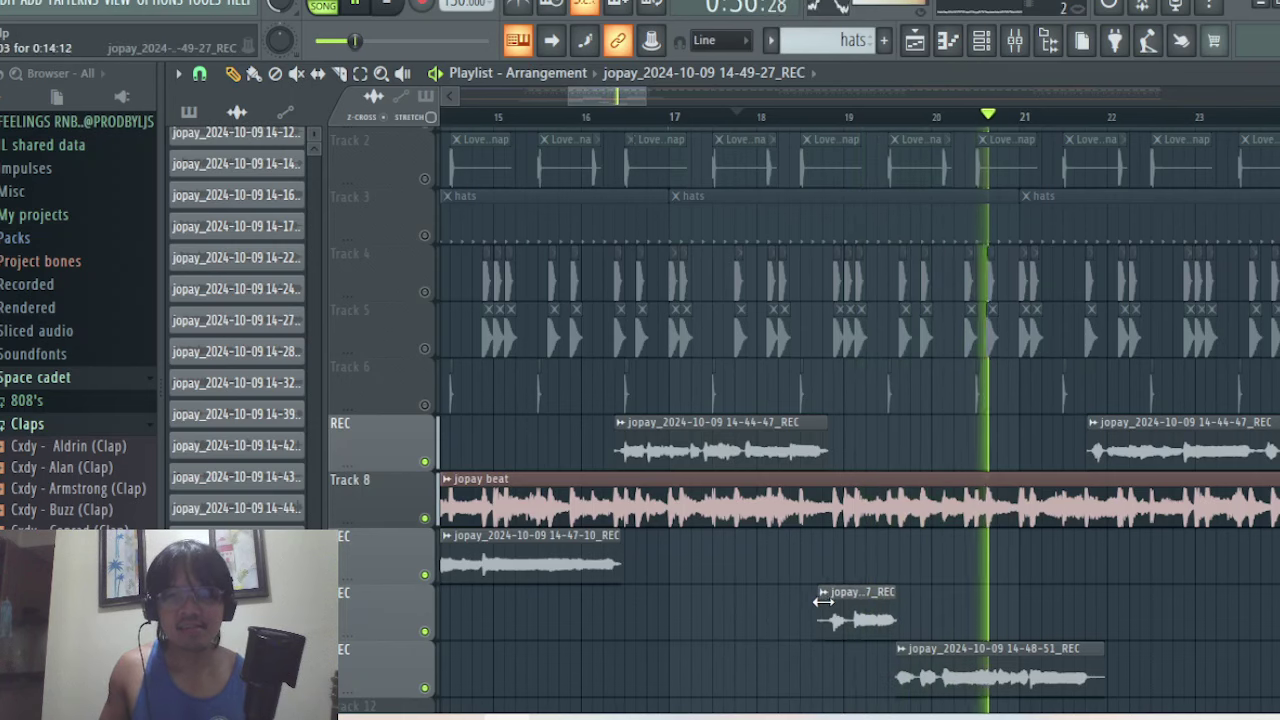
drag(628, 100, 677, 111)
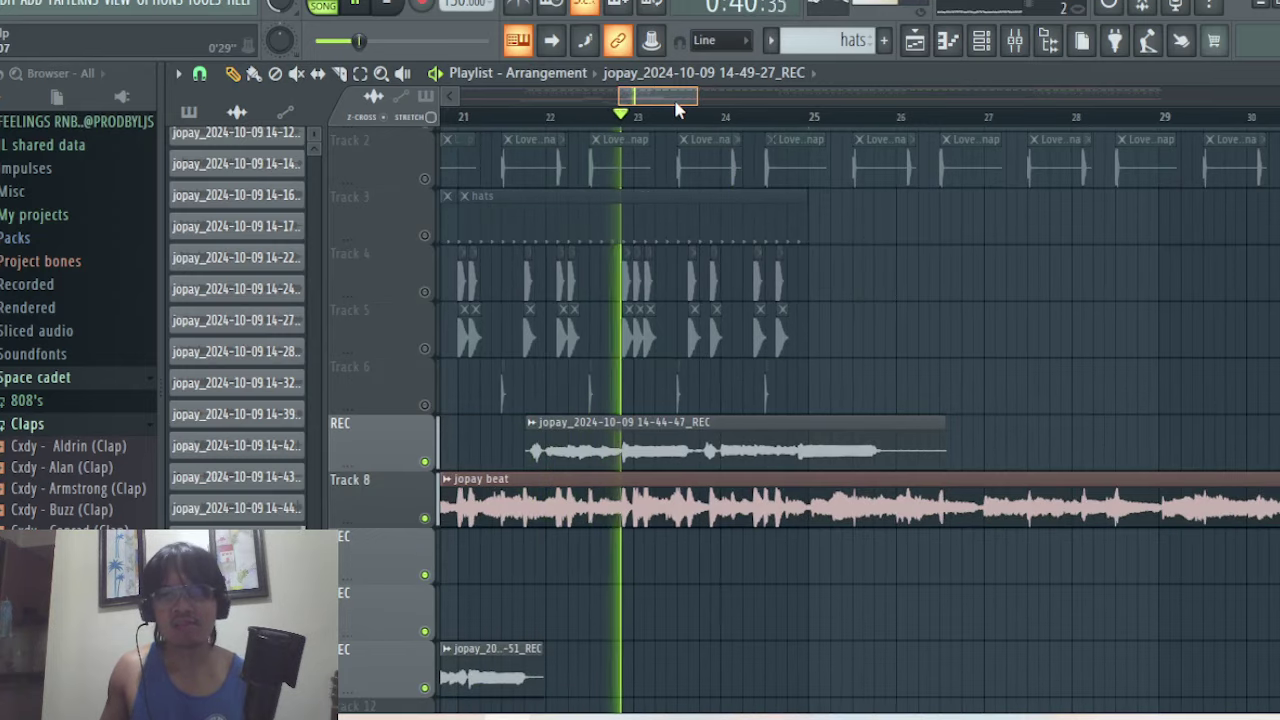
right_click(606, 455)
Step: Try several takes of the next phrase from about bar 20.2, recording audio clips into the playlist and discarding each one
click(460, 119)
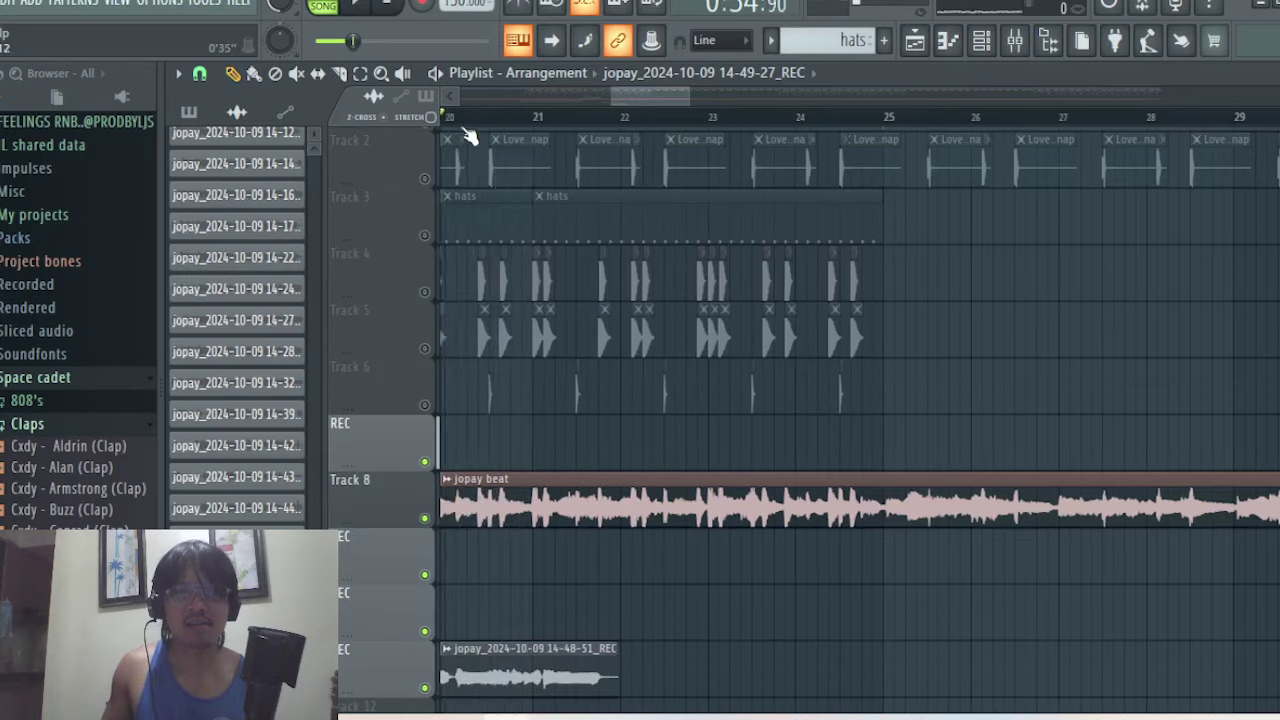
click(424, 3)
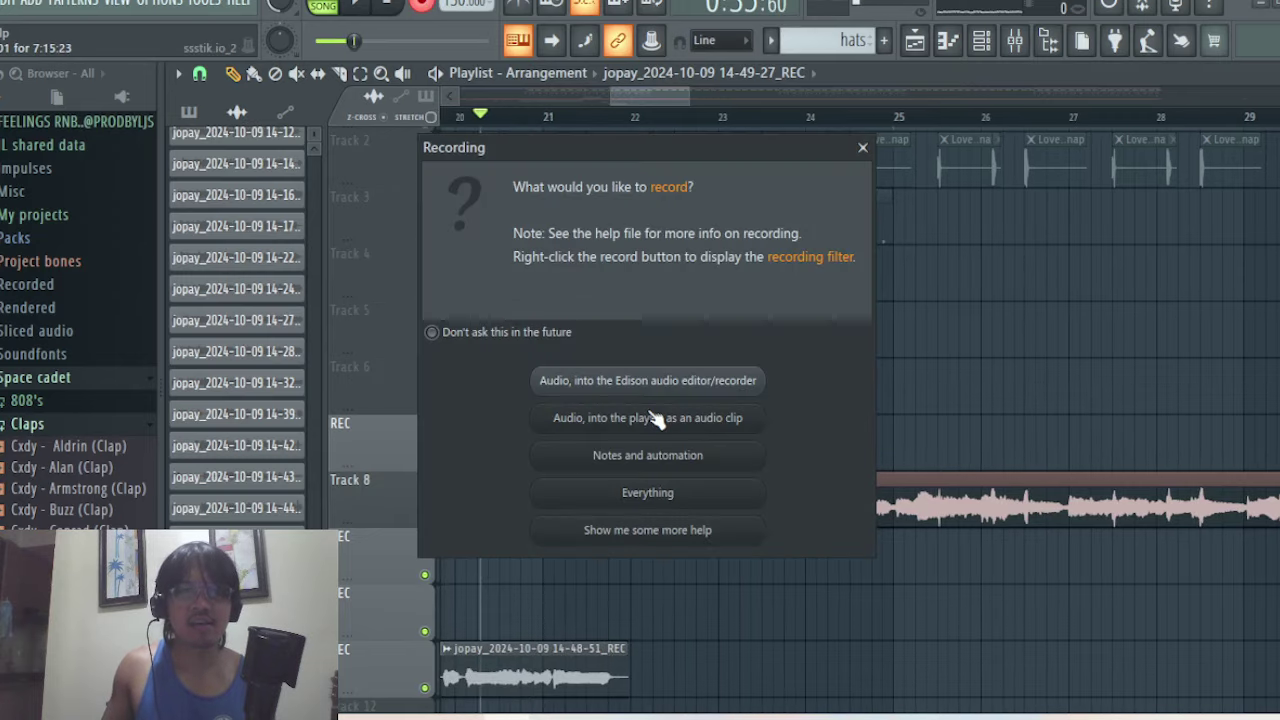
click(655, 417)
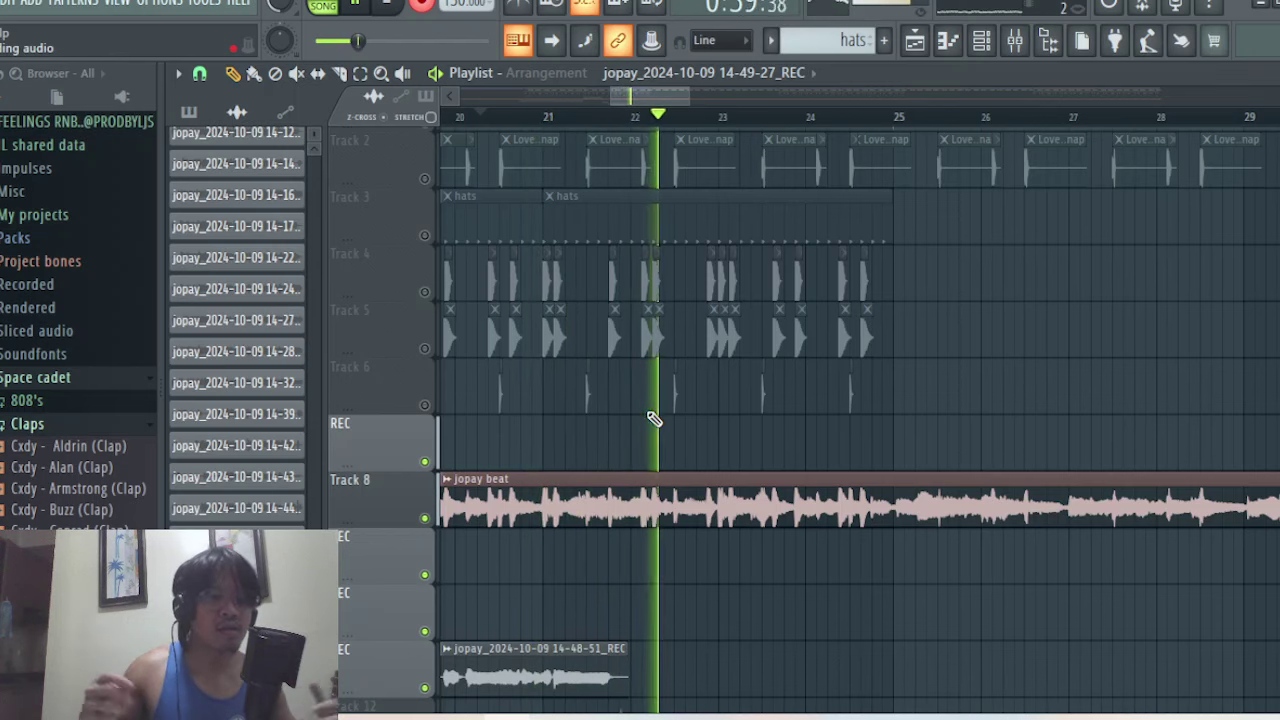
key(space)
click(422, 5)
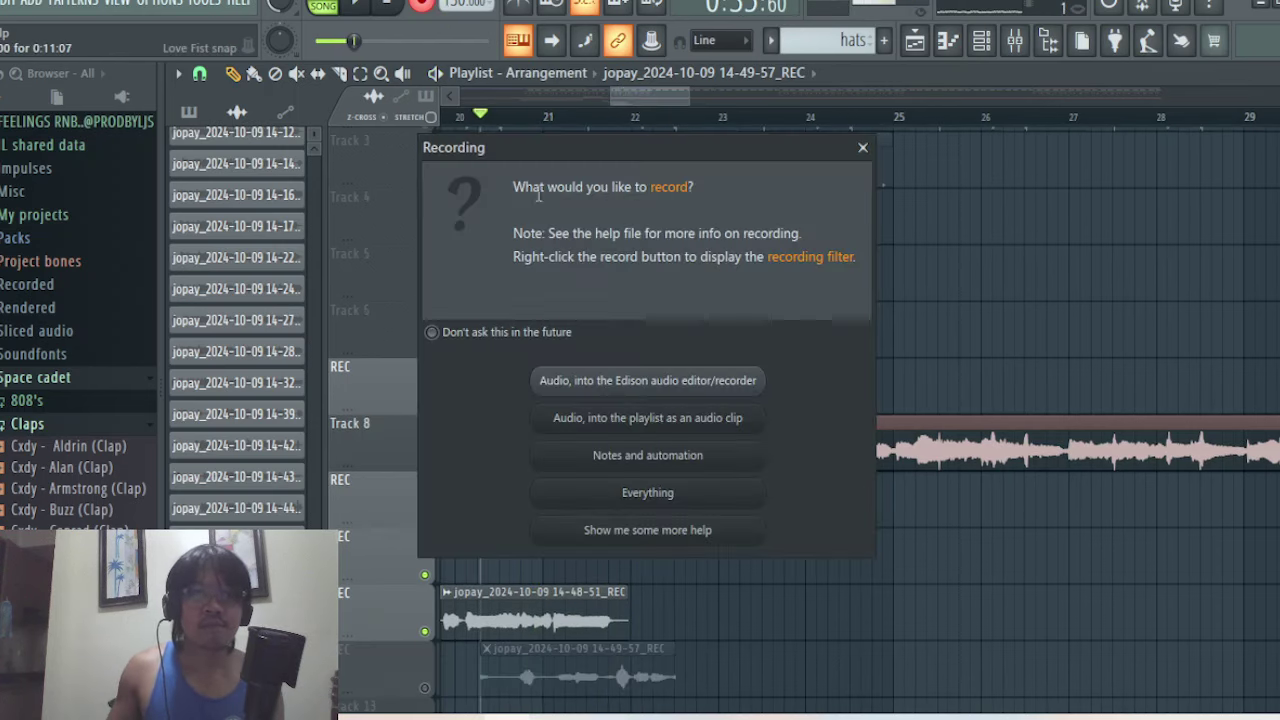
click(660, 420)
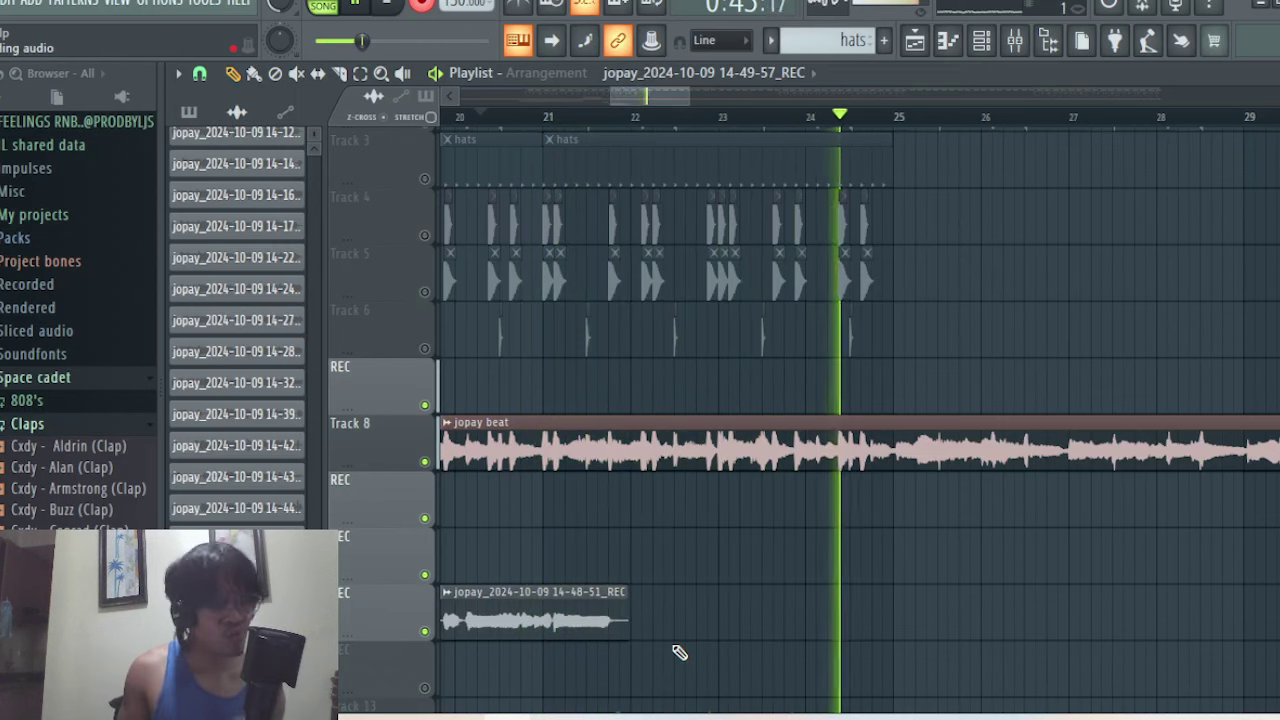
key(space)
click(423, 8)
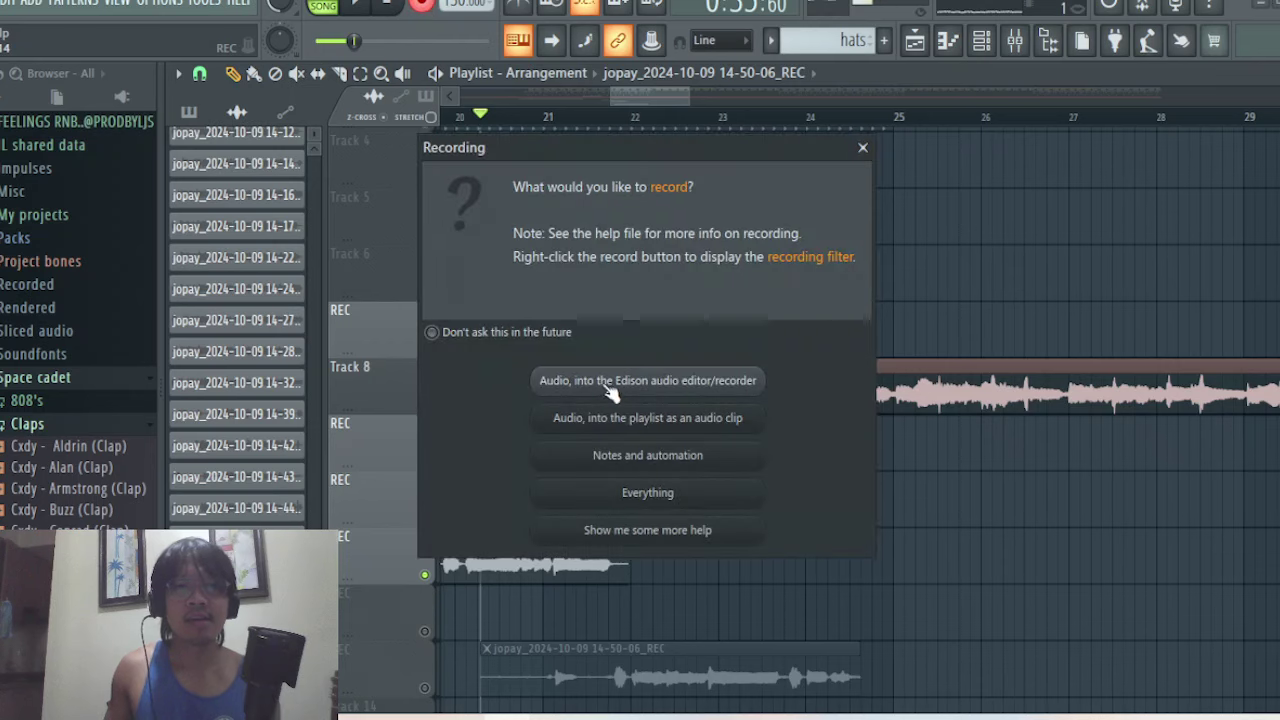
click(628, 422)
right_click(698, 673)
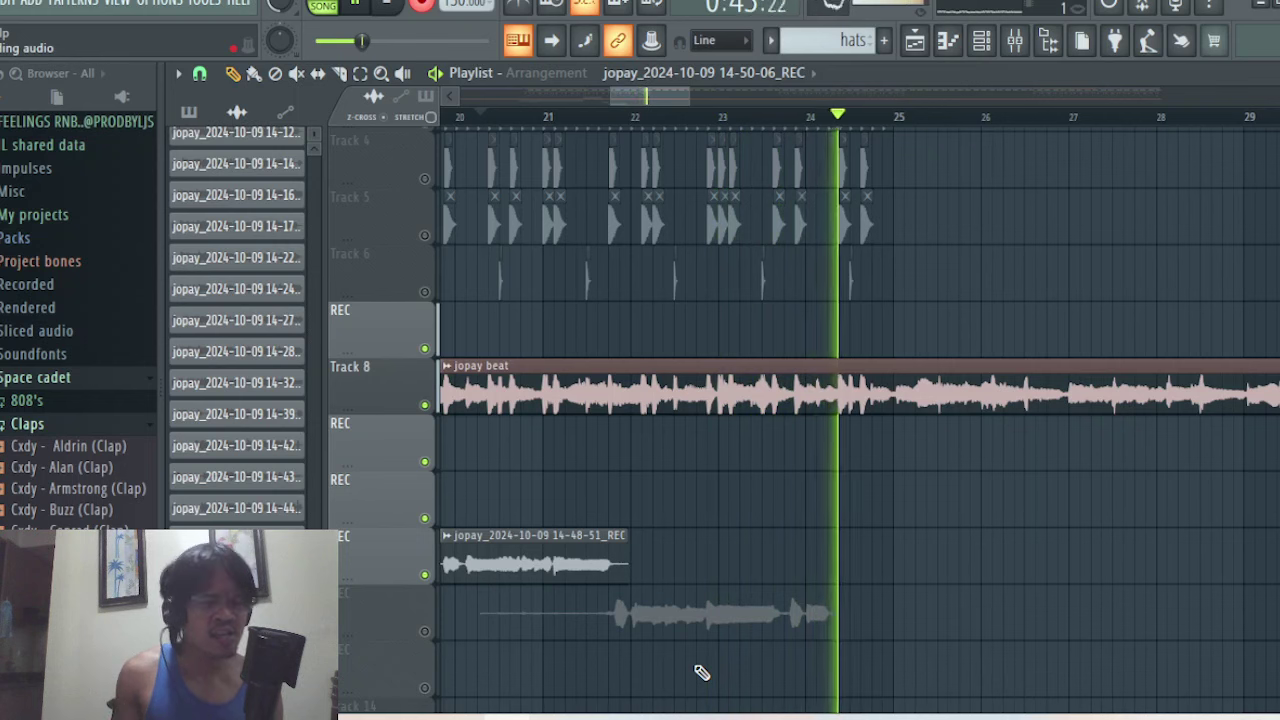
key(space)
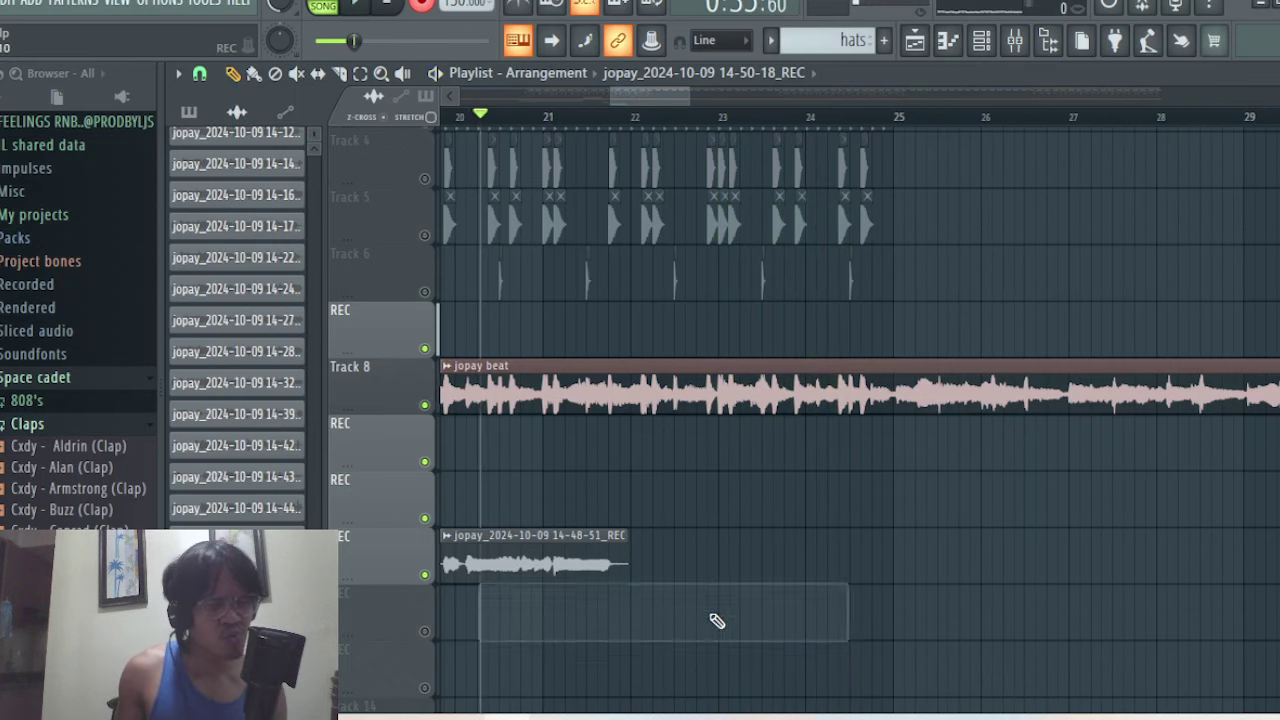
Step: Record another audio clip into the playlist from about bar 20.2 to bar 26.9 and play it back
click(436, 5)
click(686, 430)
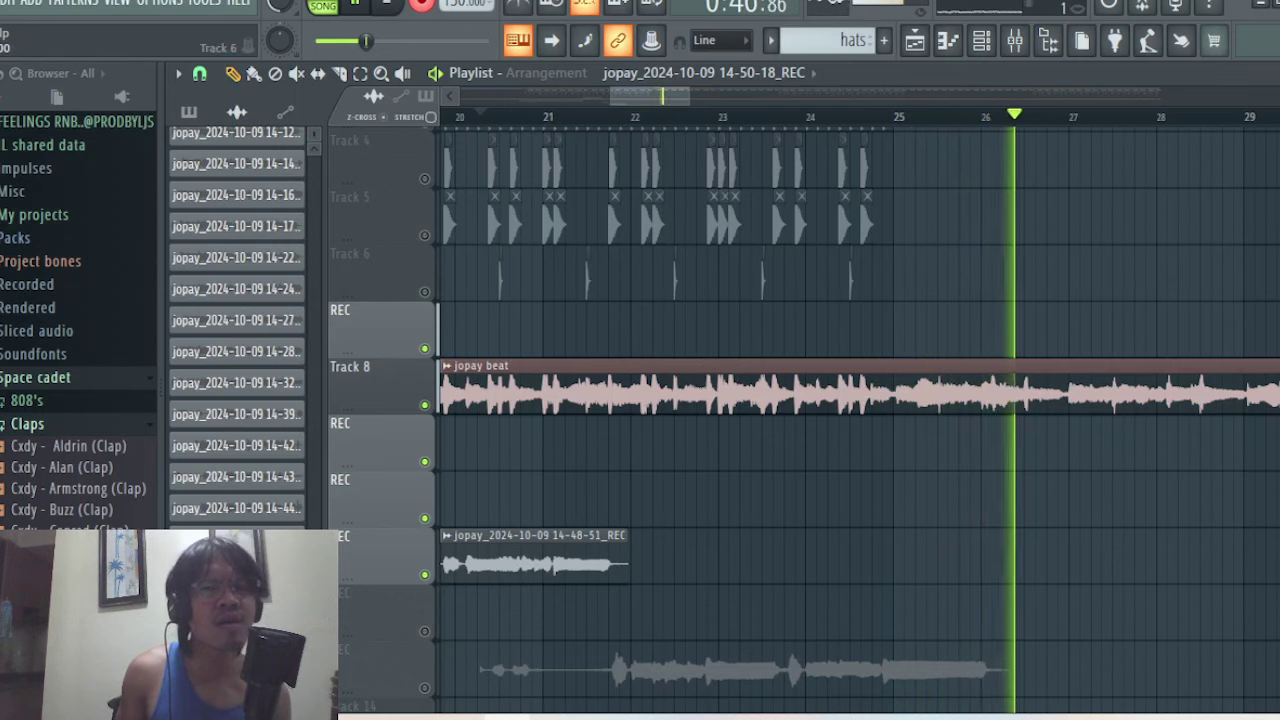
click(388, 6)
key(space)
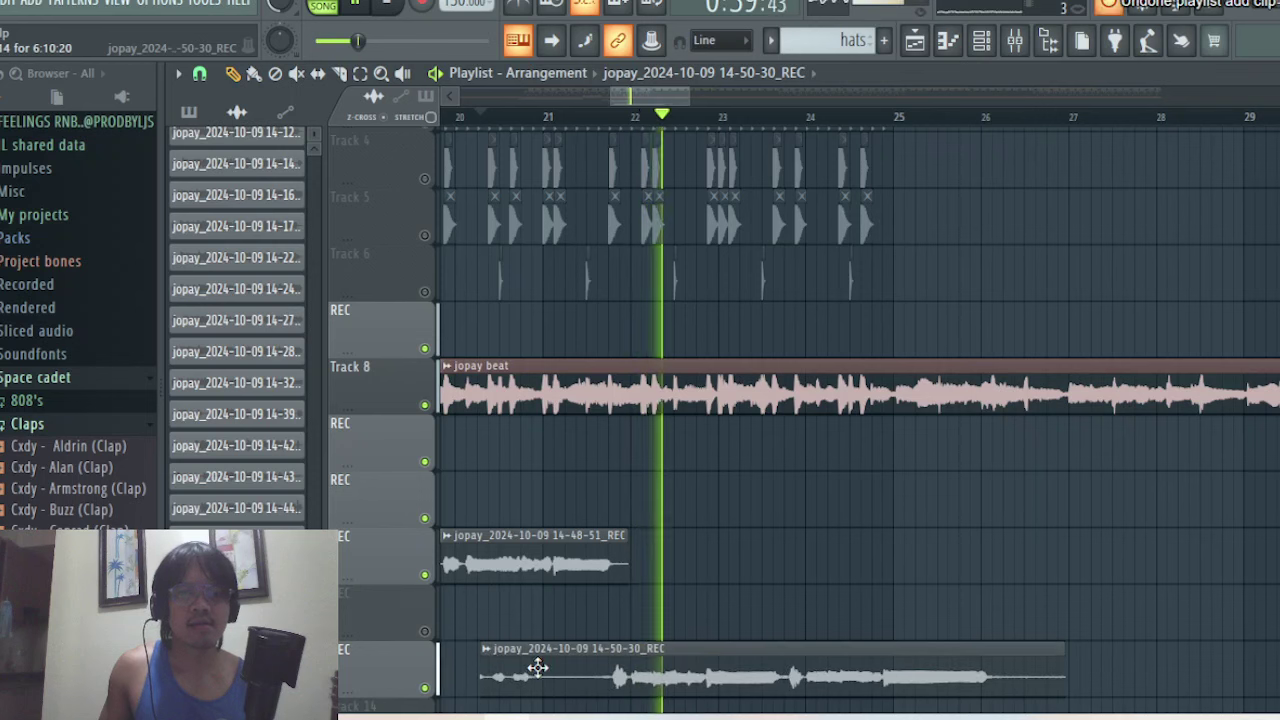
Step: Replay the take from about bar 21.5, trim its start to about bar 21.7, and delete it
click(594, 118)
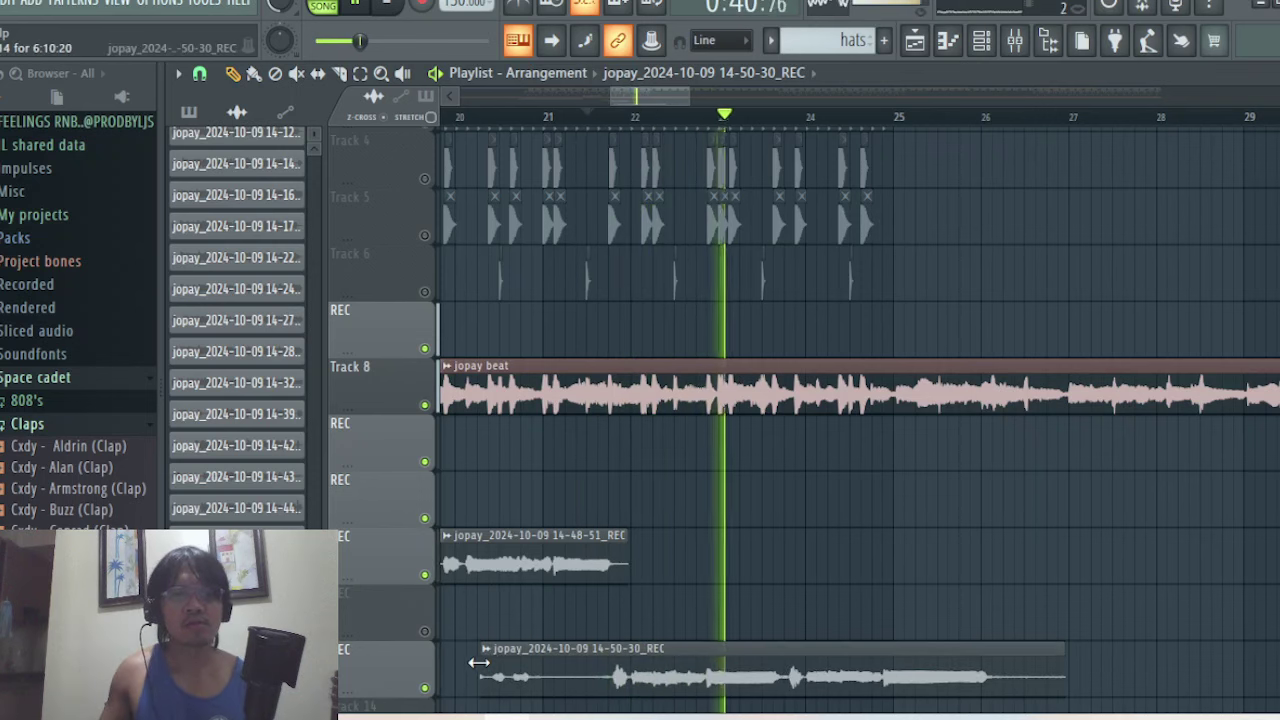
drag(496, 663, 620, 658)
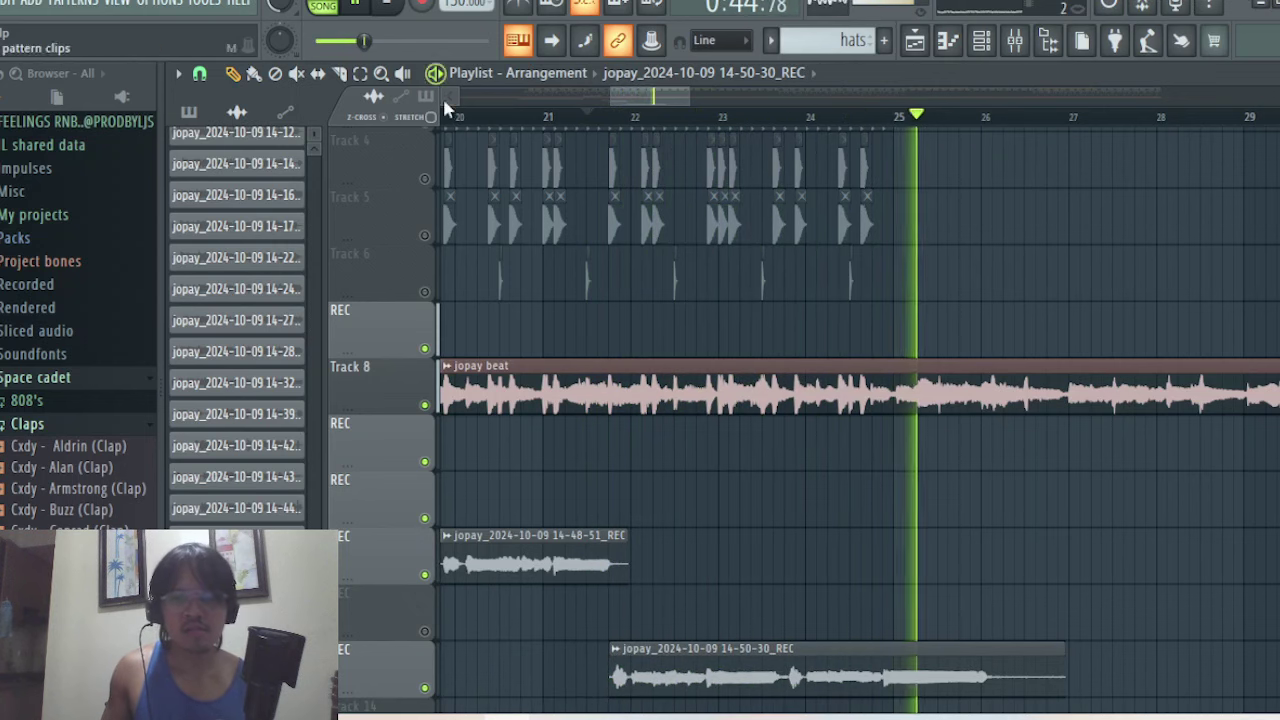
key(space)
right_click(820, 675)
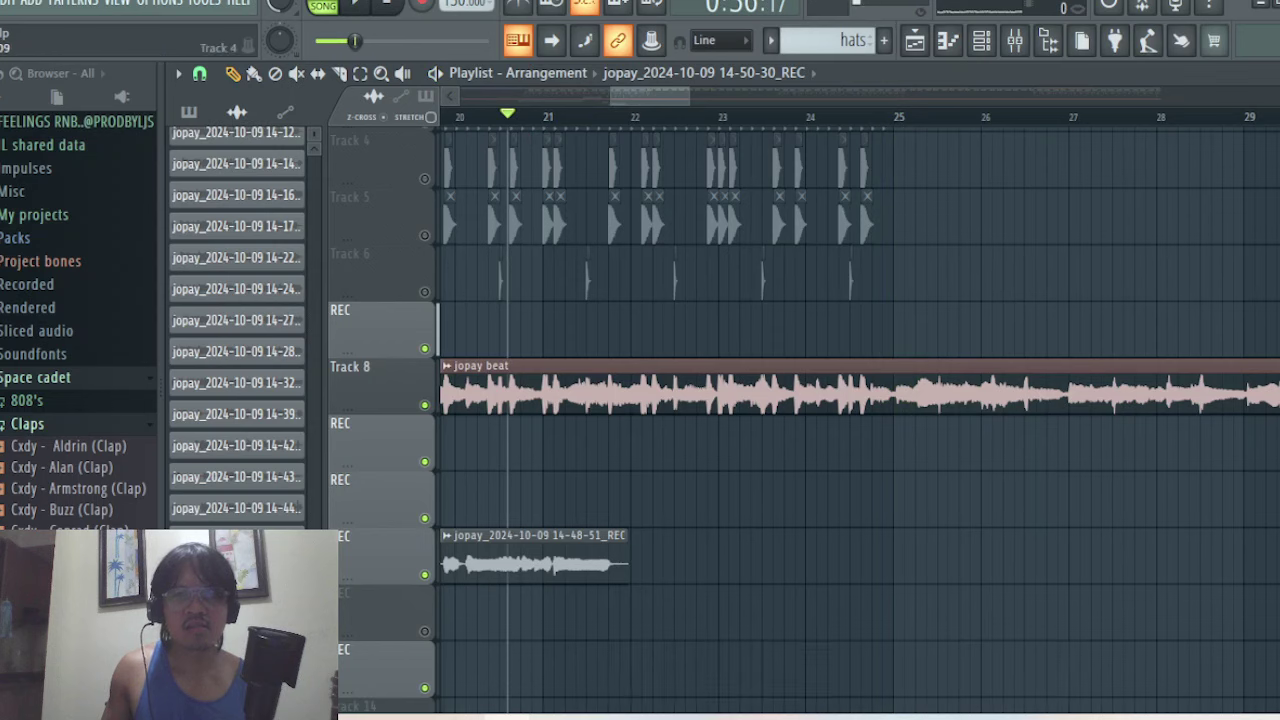
Step: Record a replacement take into the playlist from about bar 20.5 and trim it to run from about bar 21.7 to 24.8
click(420, 5)
click(671, 419)
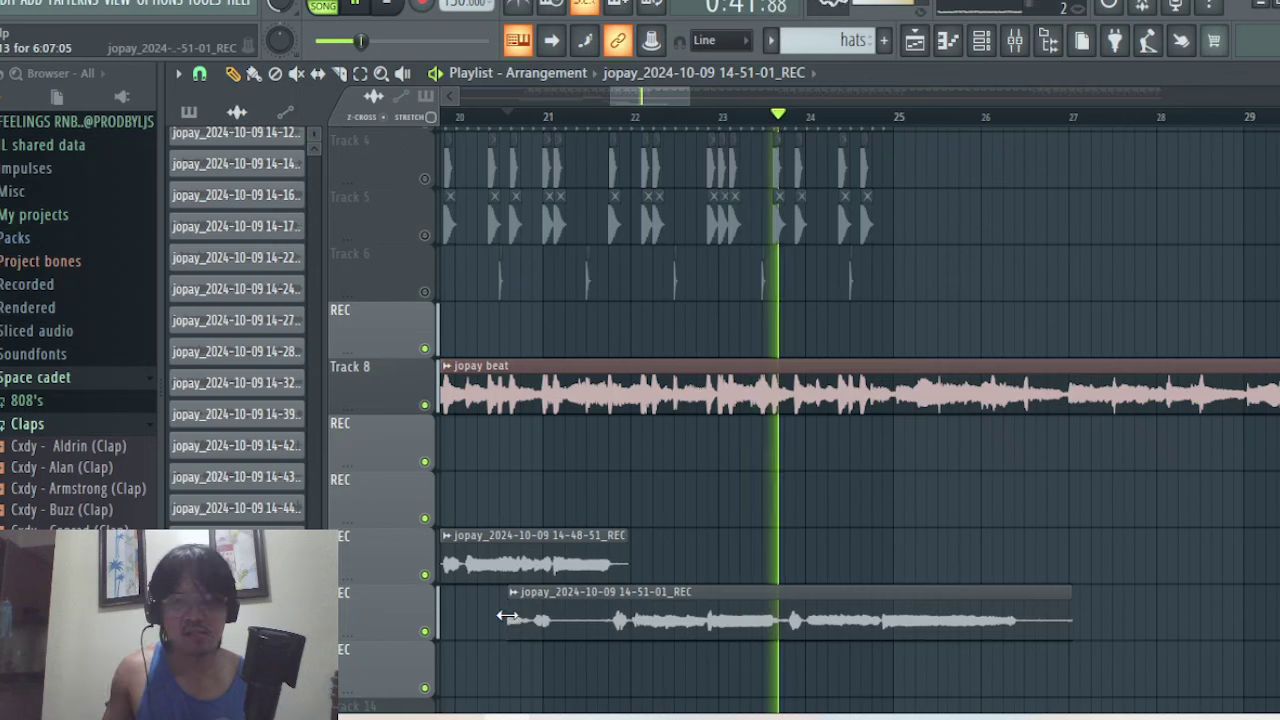
drag(511, 624, 610, 595)
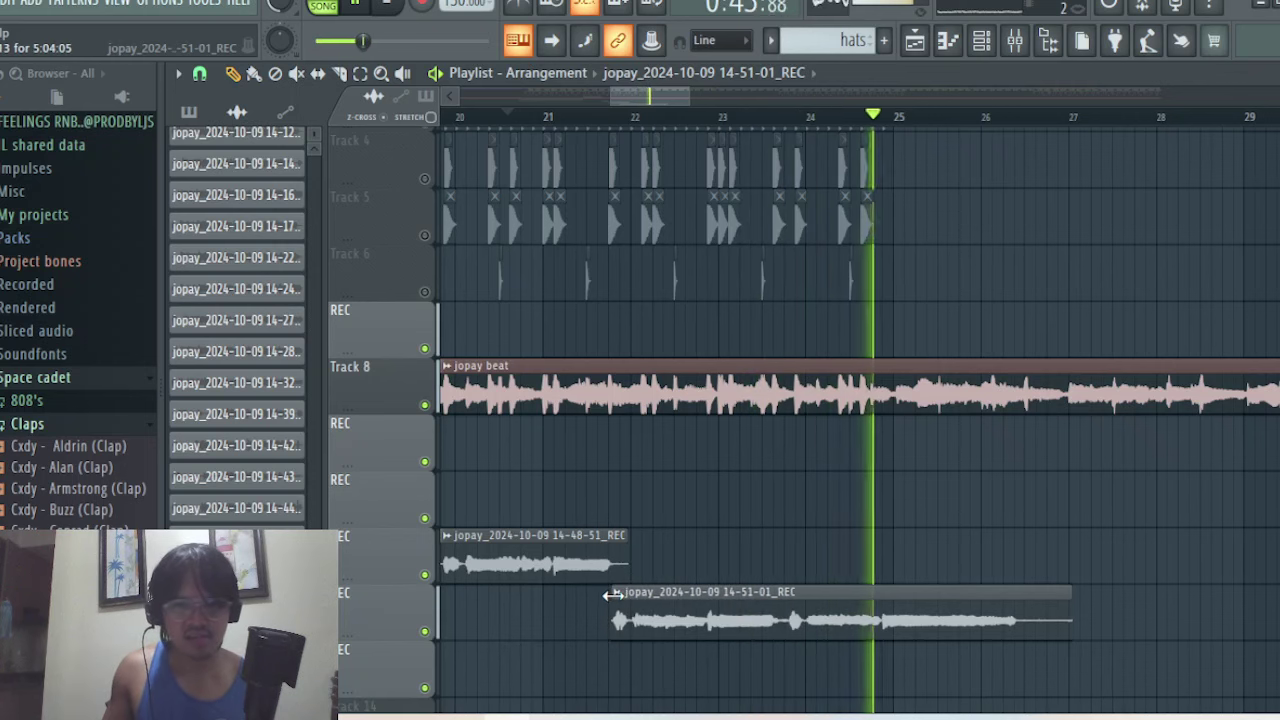
click(747, 117)
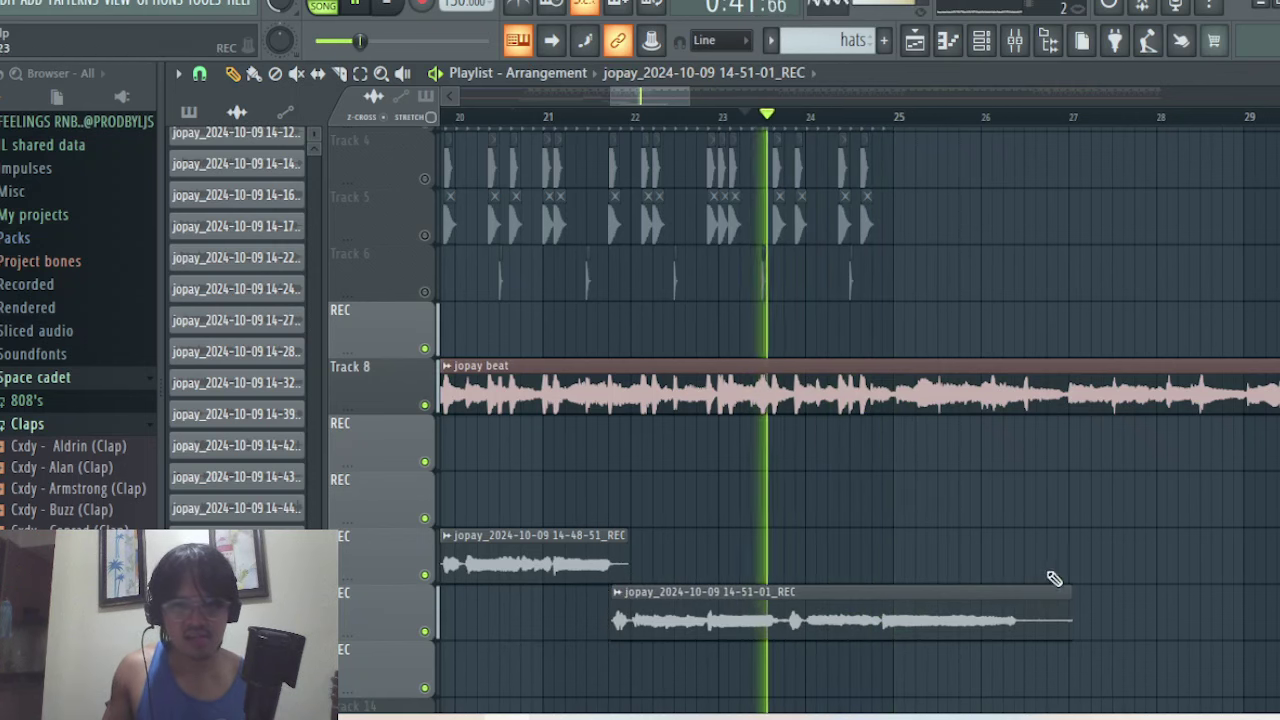
drag(1070, 590, 878, 586)
click(786, 118)
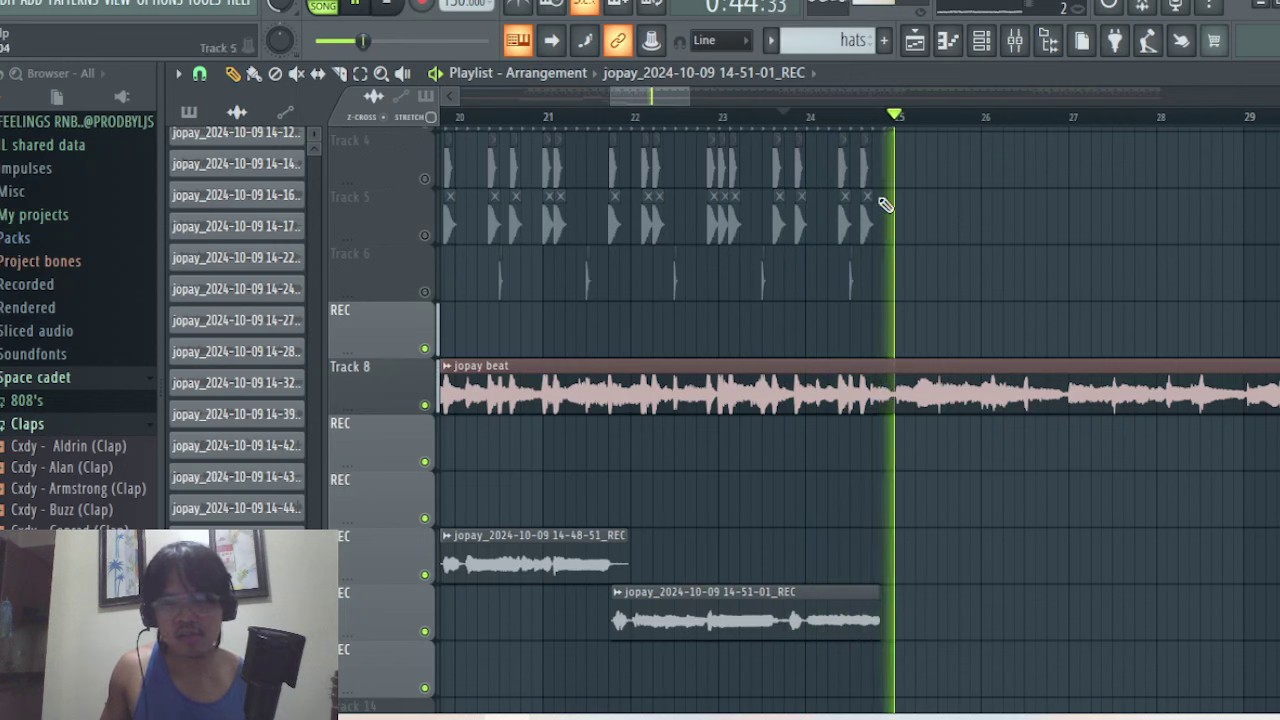
Step: Try recording the following phrase into the playlist from about bar 23.7, trim its end to about bar 26.6, and delete it
click(786, 116)
click(424, 4)
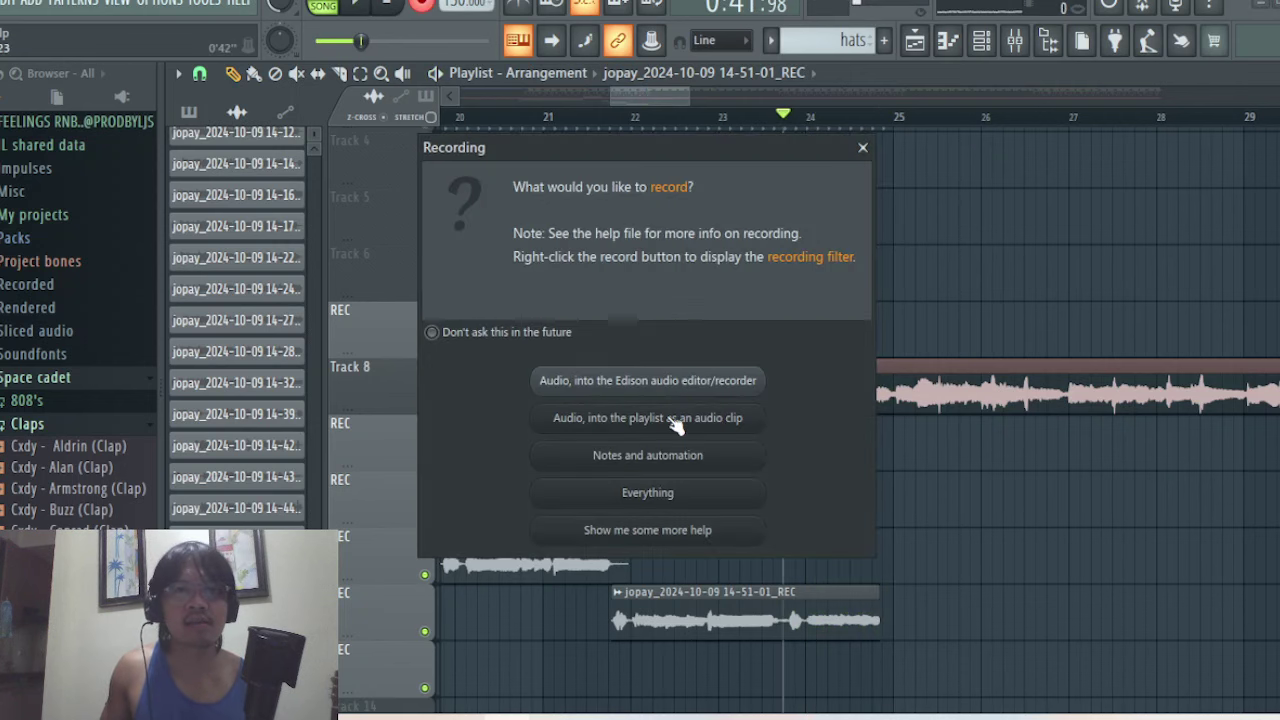
click(675, 420)
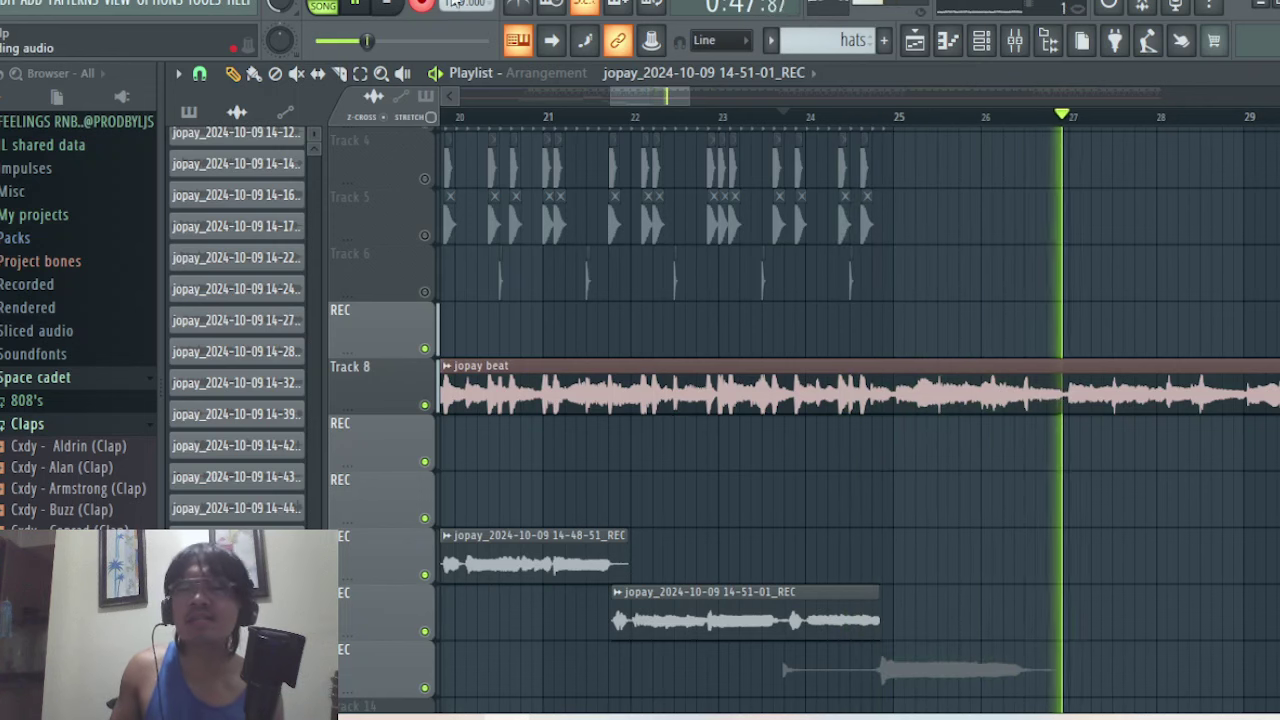
click(386, 4)
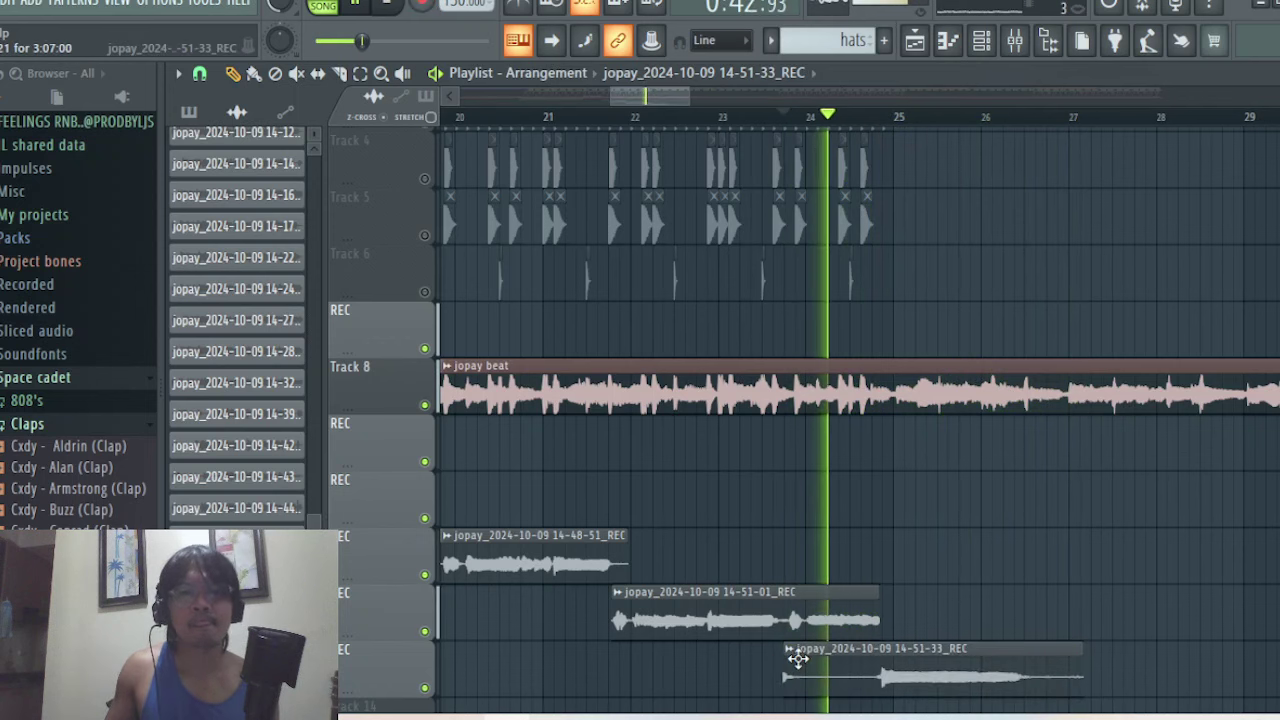
drag(1082, 670, 1039, 663)
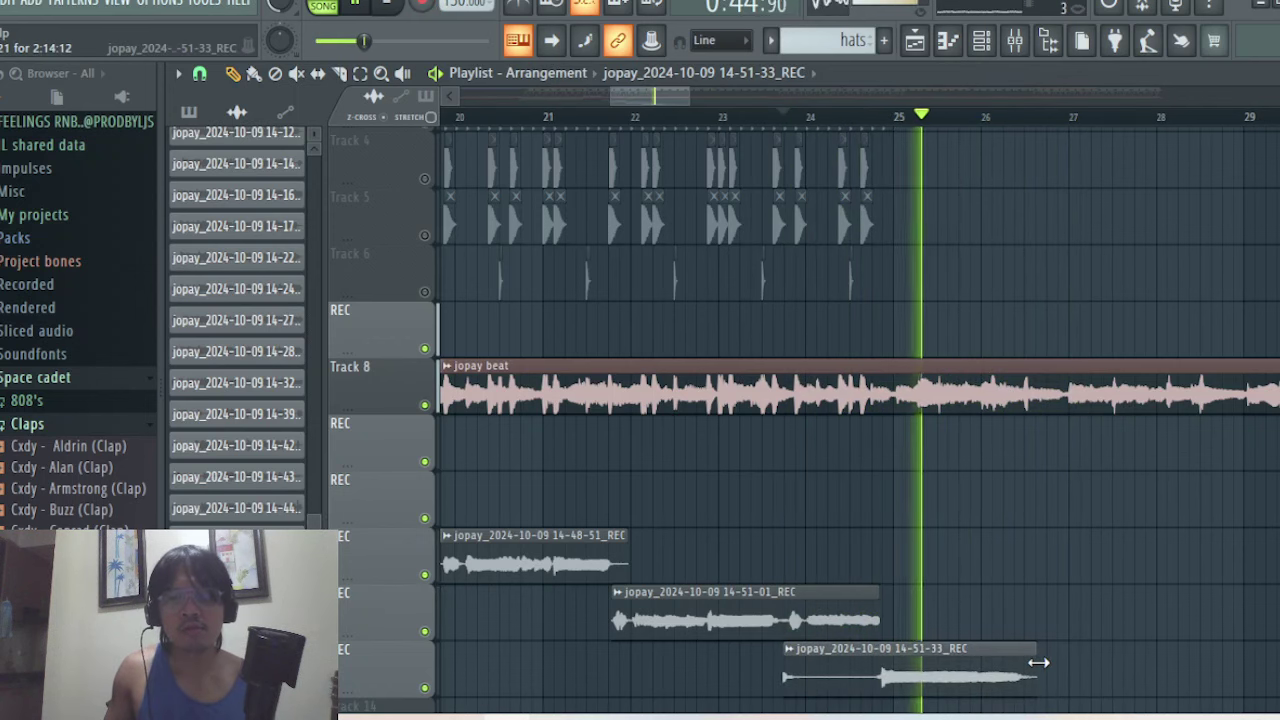
key(space)
right_click(985, 680)
Step: Try another audio take of the same phrase from about bar 23.7, play it back, and delete it
click(428, 6)
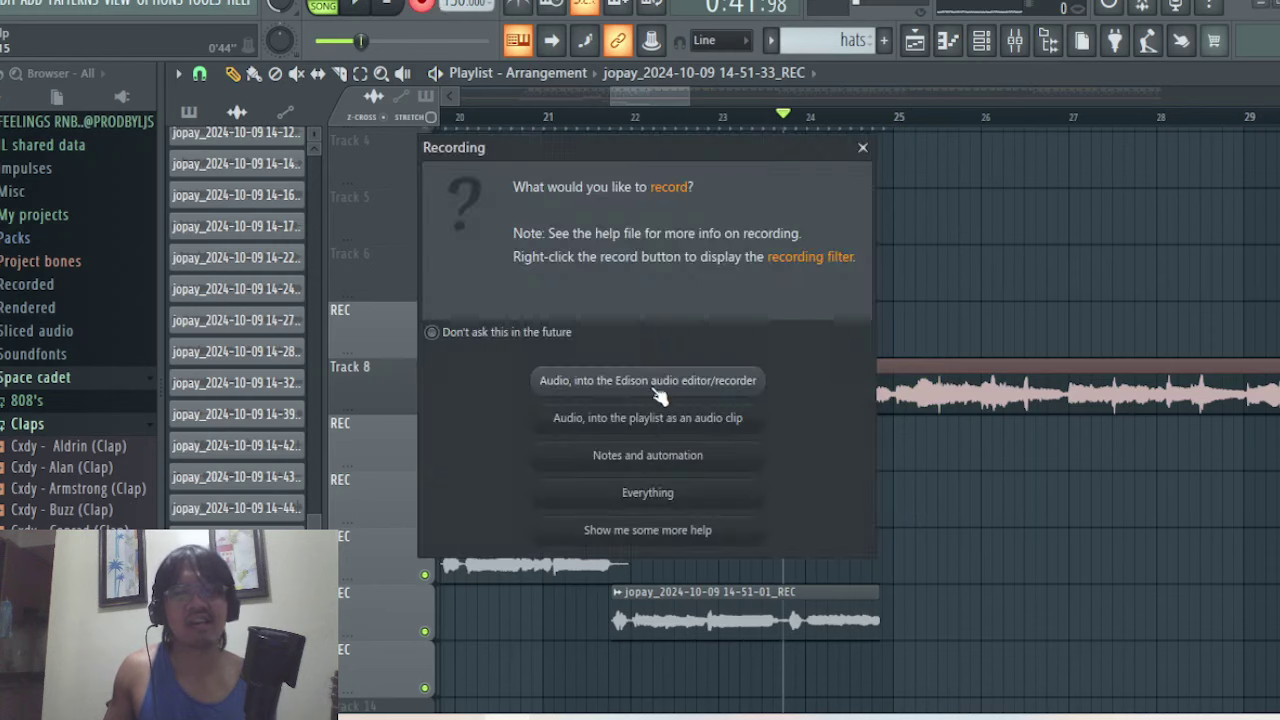
click(680, 428)
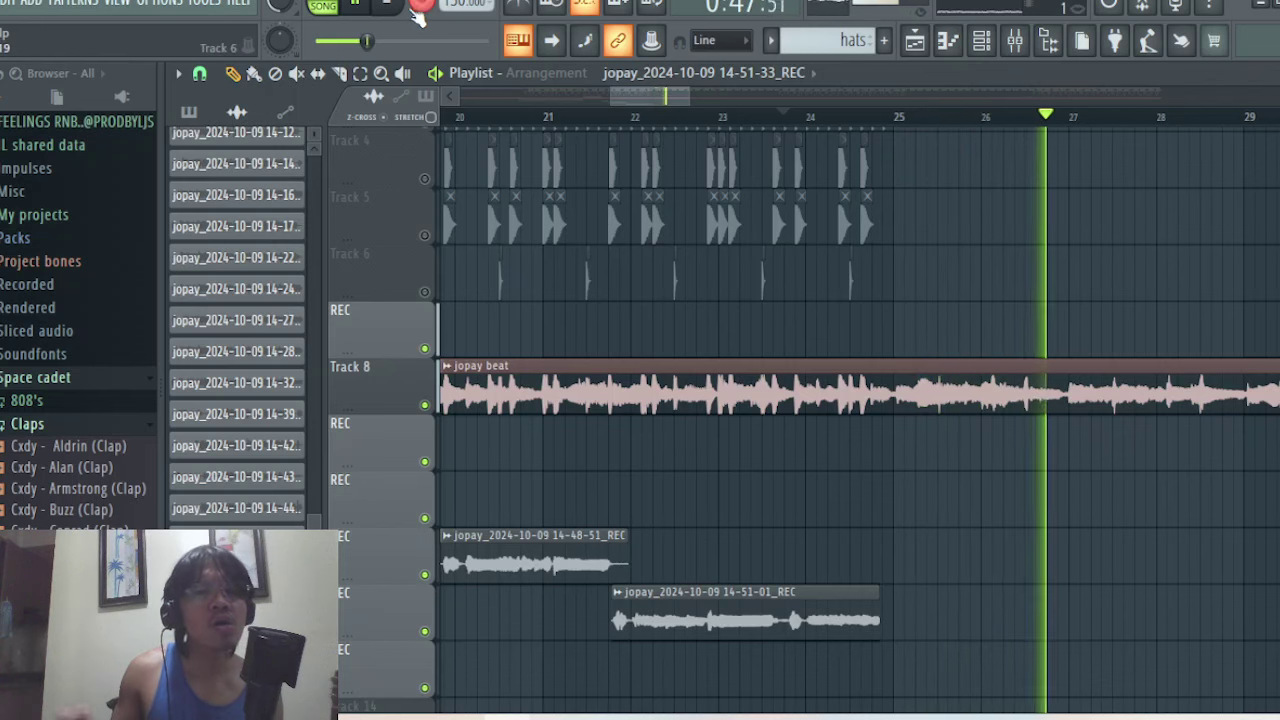
click(356, 7)
click(356, 7)
scroll(720, 450, down, 1)
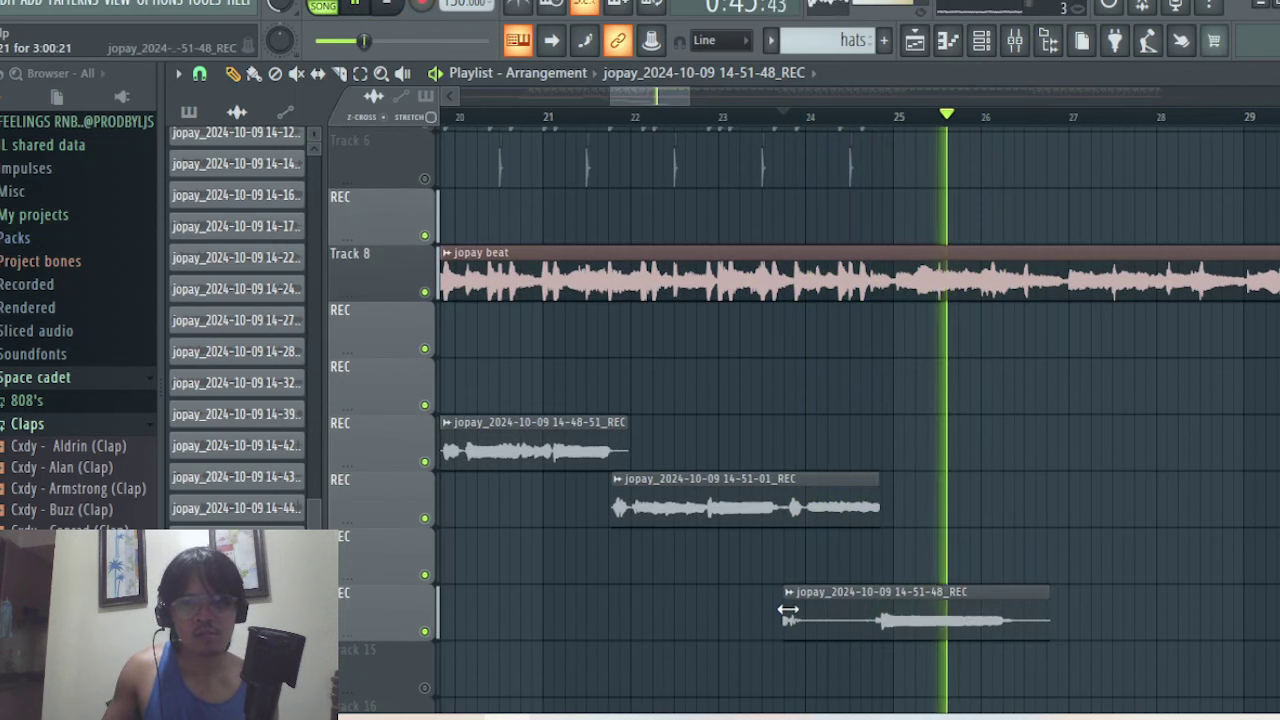
drag(785, 600, 862, 600)
right_click(862, 600)
key(space)
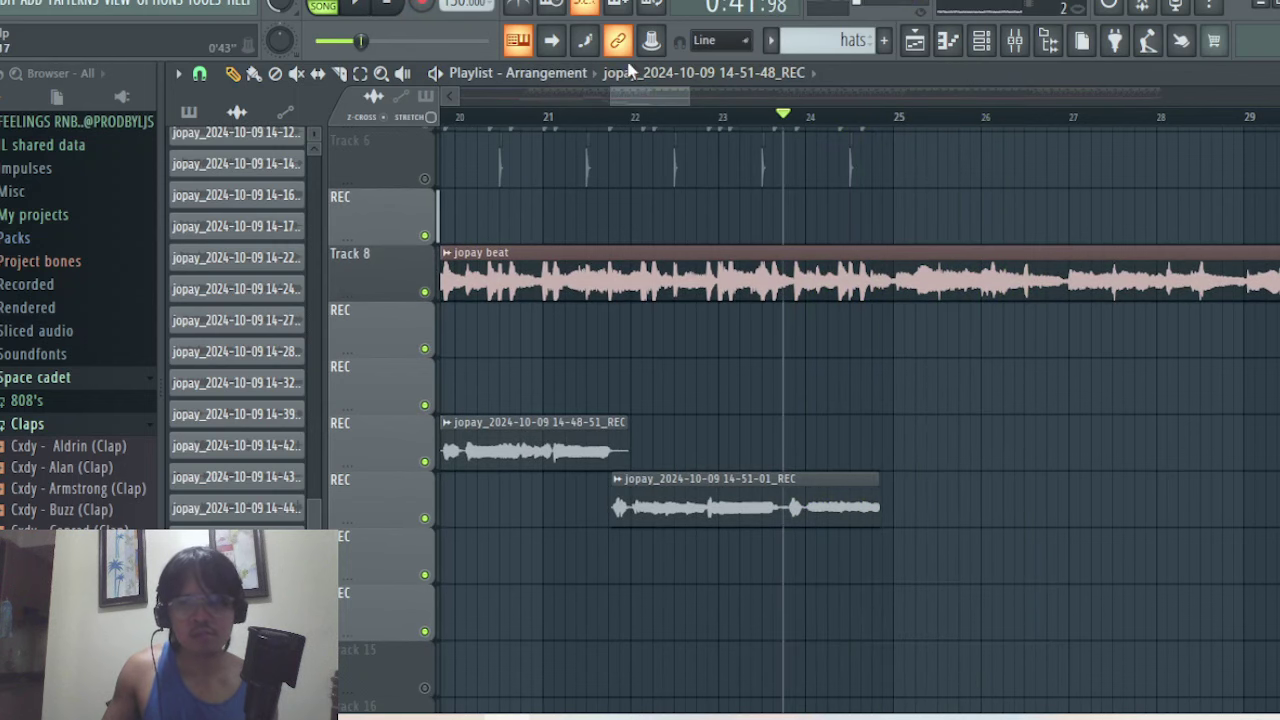
Step: Record the phrase again from about bar 23.7 to 27.3 and trim the clip to run from about bar 24.7 to 26.8
click(424, 4)
click(818, 404)
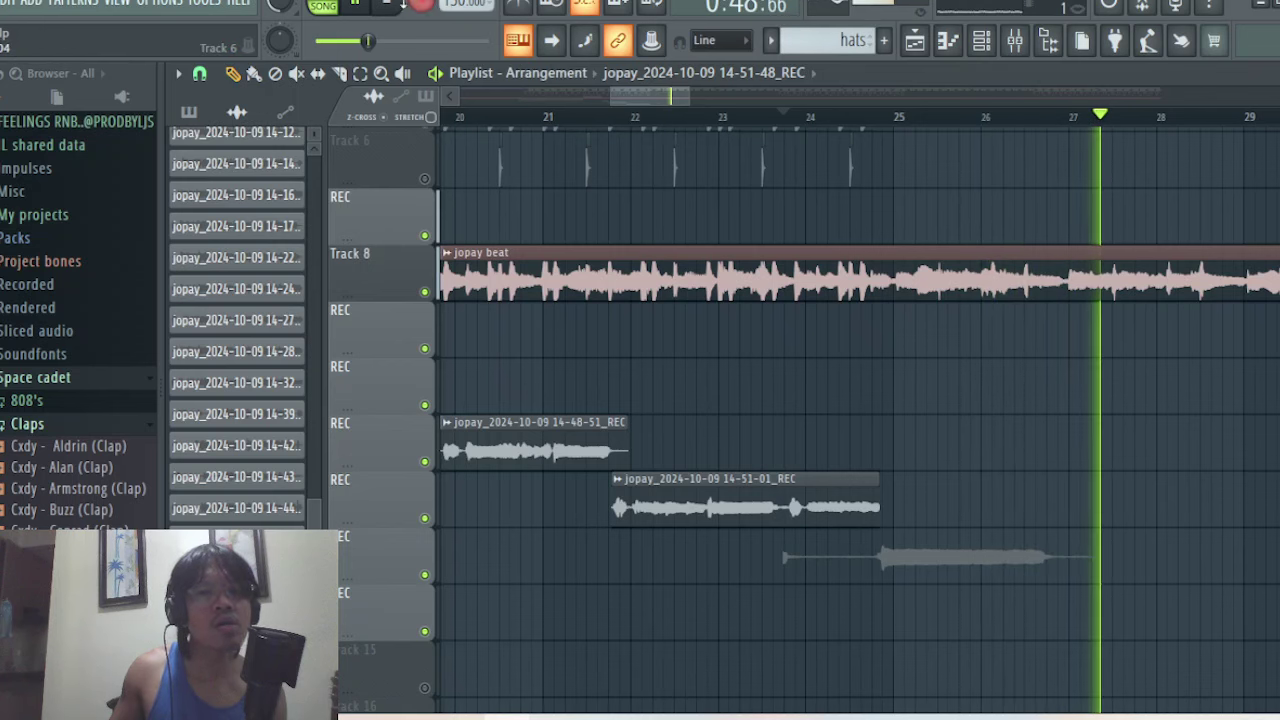
click(382, 4)
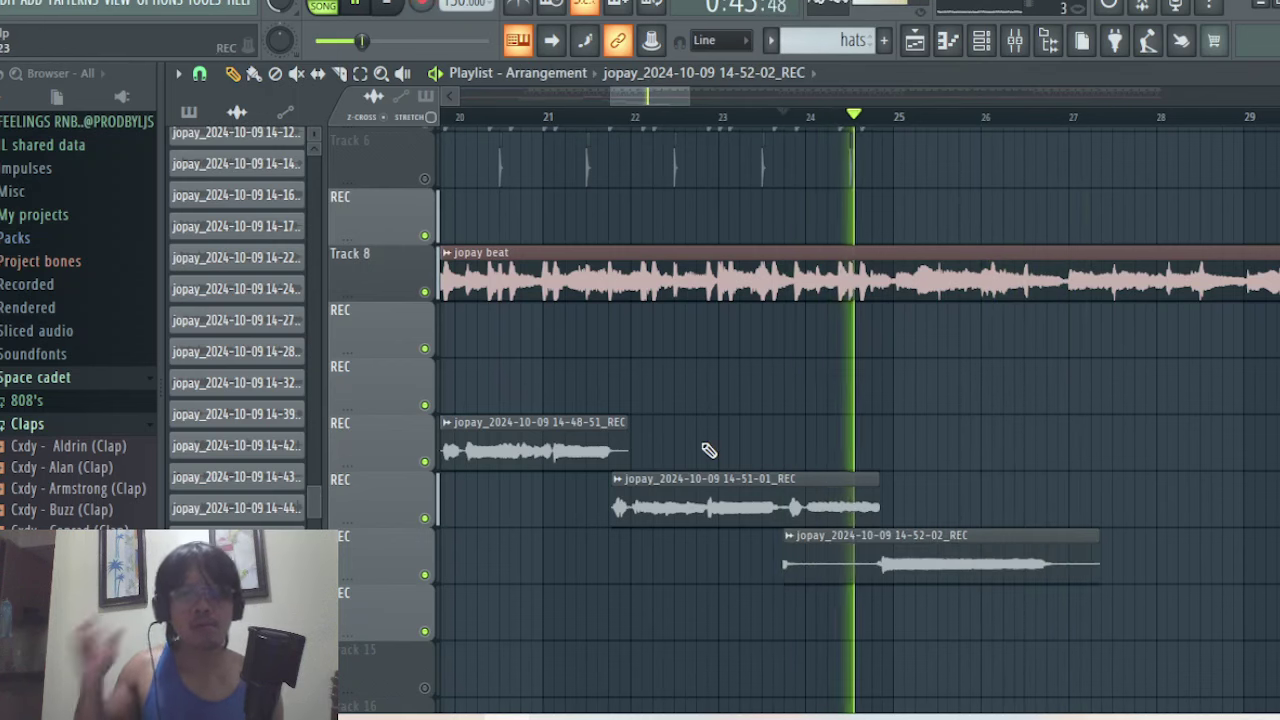
drag(782, 566, 875, 566)
drag(1102, 548, 1054, 540)
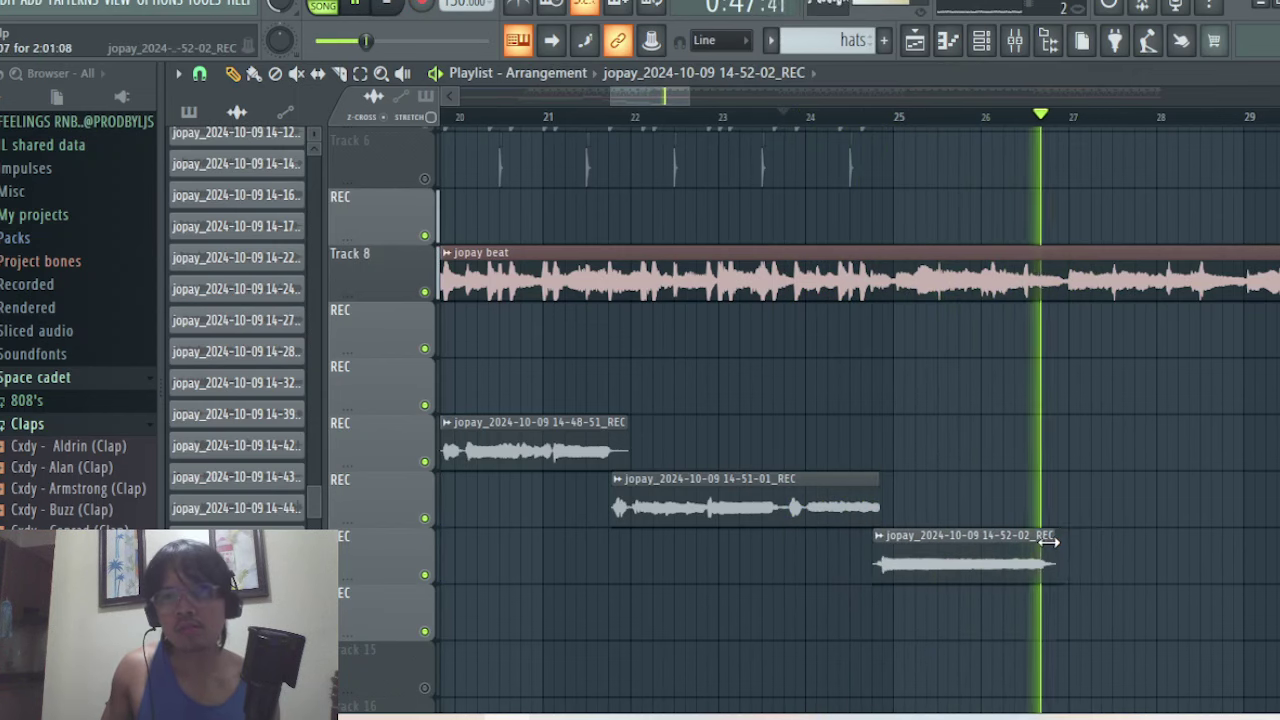
key(space)
Step: Play the assembled vocals from about bar 7.6 and save the project
drag(618, 103, 350, 114)
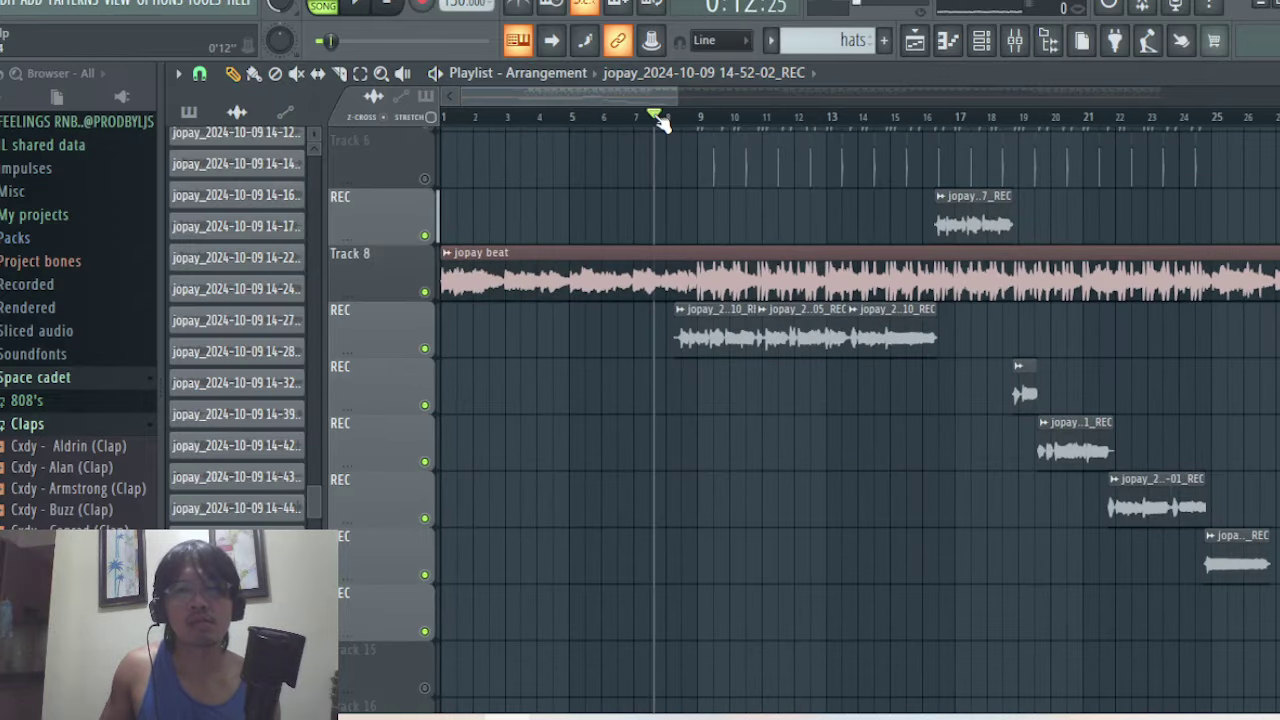
key(space)
click(2, 3)
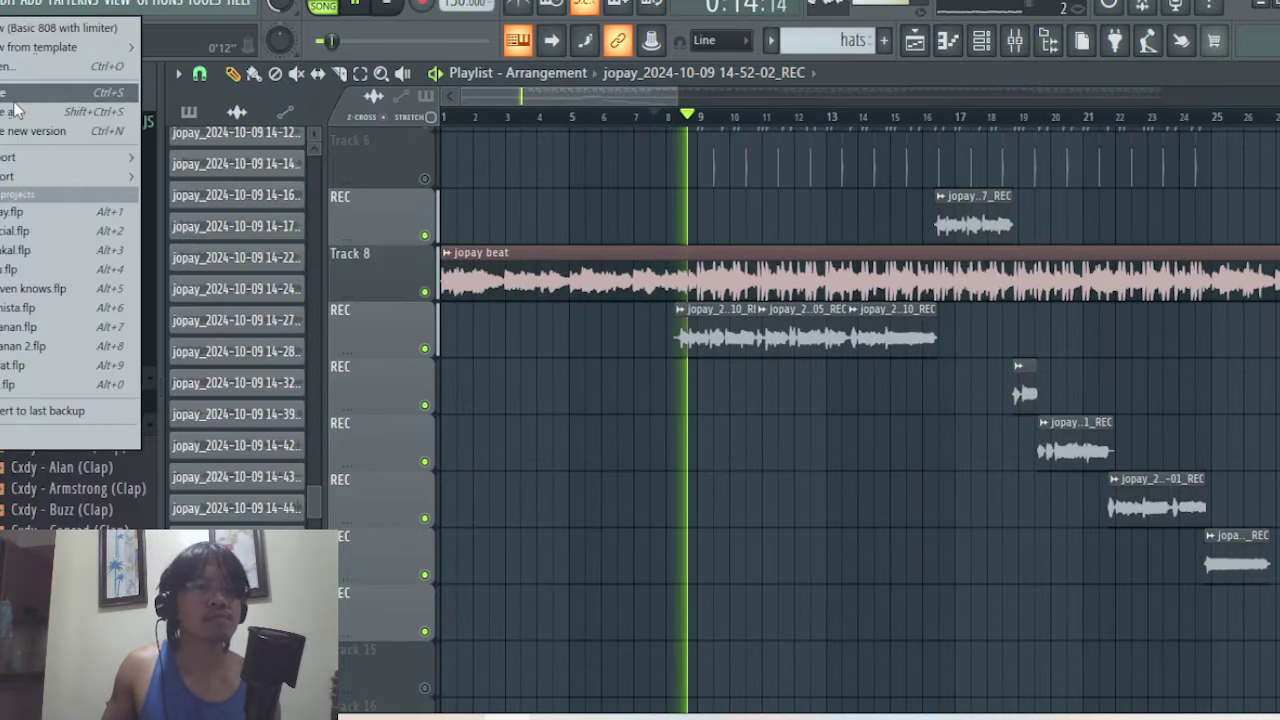
click(15, 98)
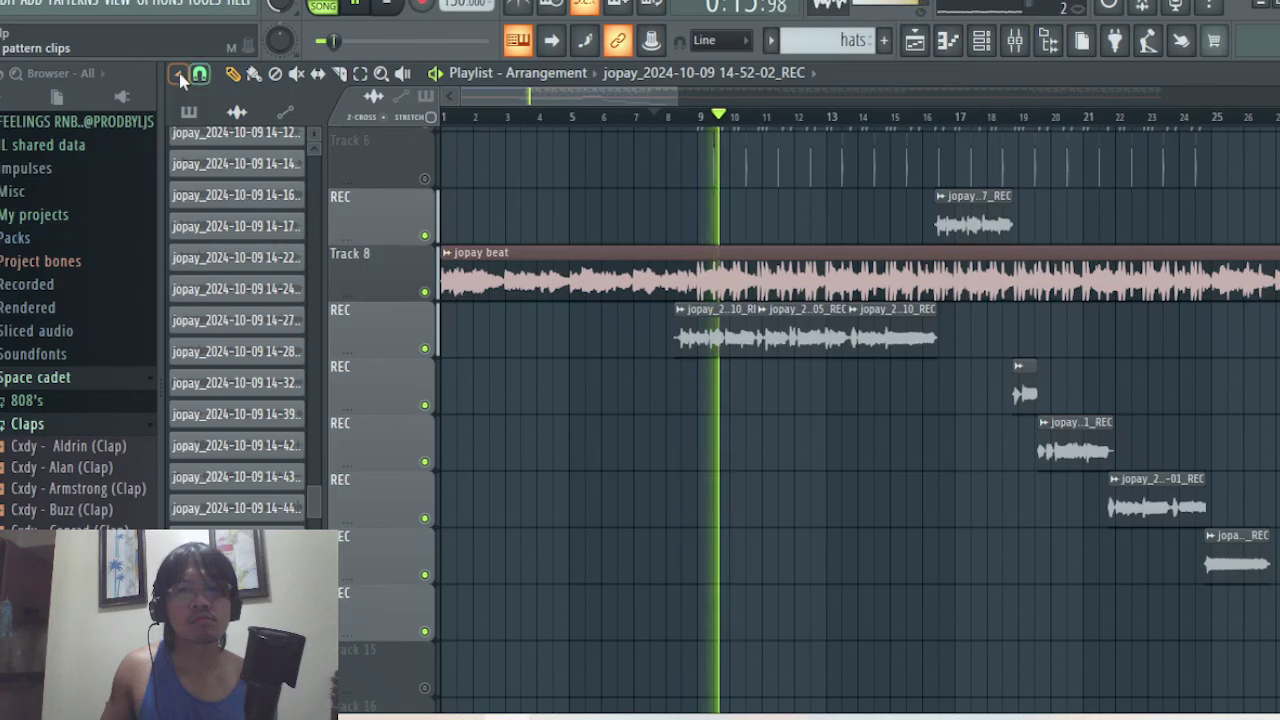
Step: Move the staggered vocal clips between about bars 16 and 27 onto the track directly below the beat, and save the project
click(179, 76)
mouse_move(200, 172)
click(383, 180)
drag(971, 225, 971, 351)
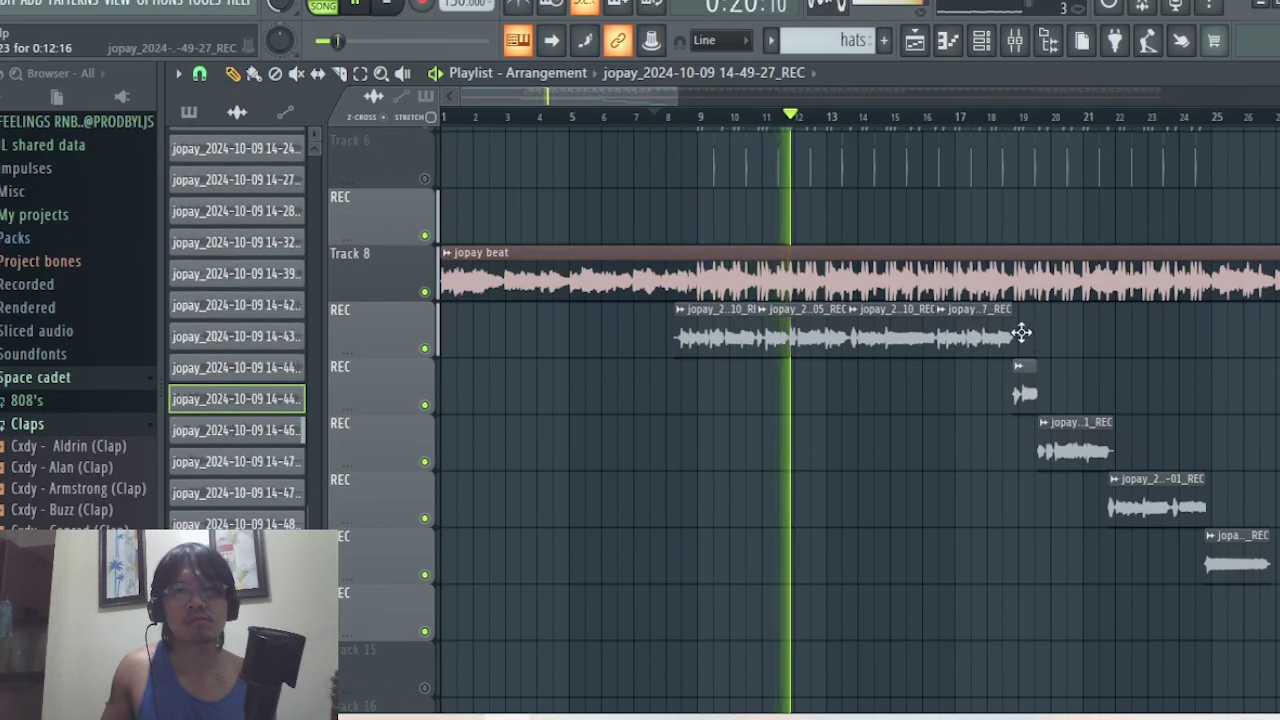
drag(1070, 445, 1090, 312)
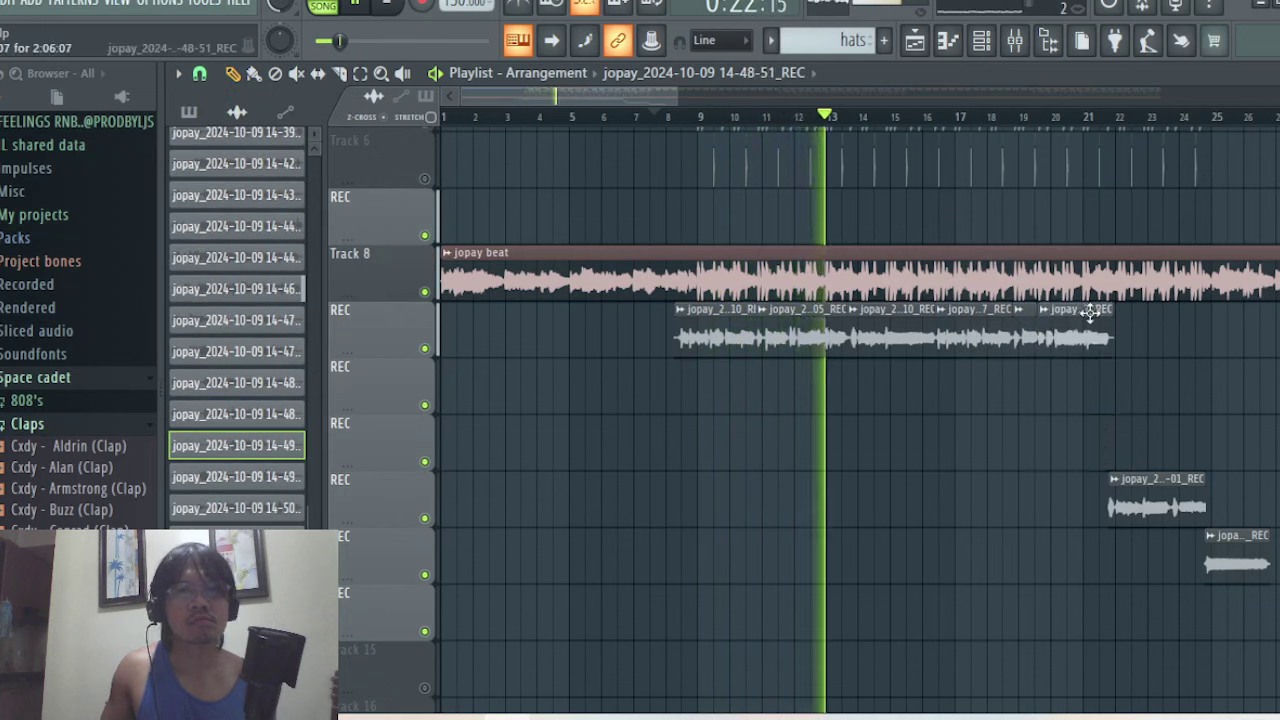
click(1157, 516)
drag(1157, 490, 1160, 325)
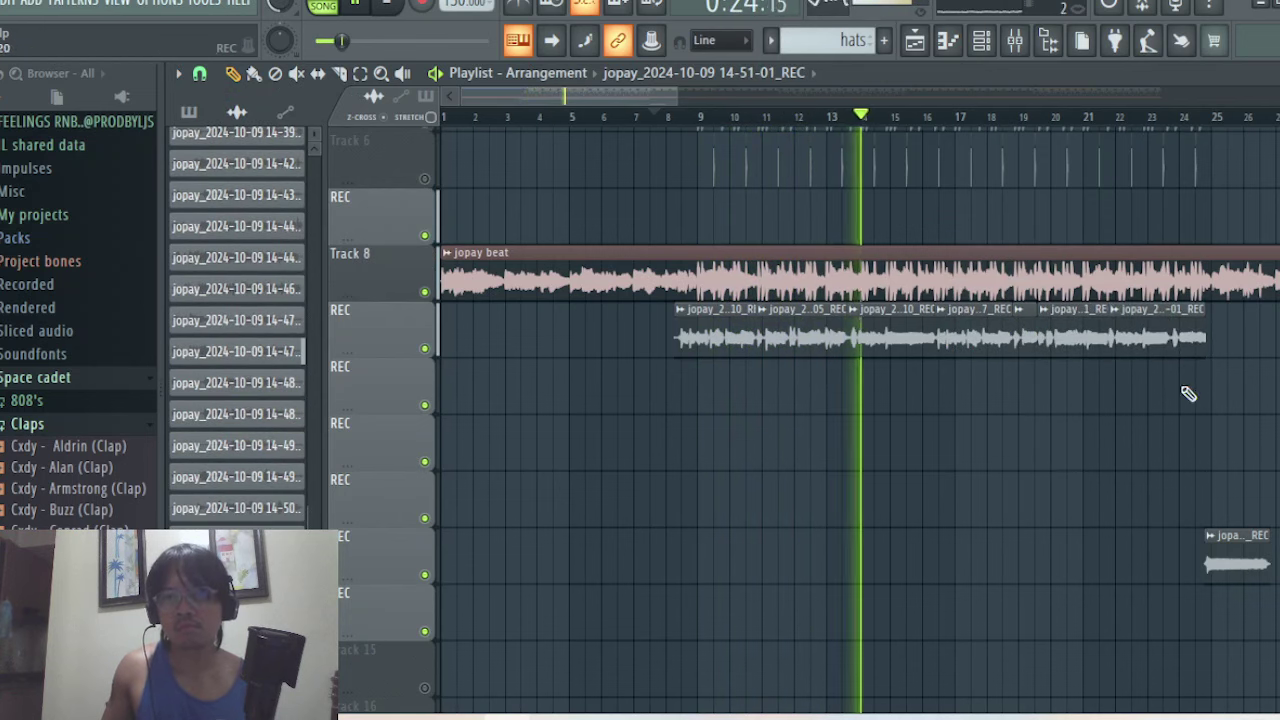
drag(1238, 552, 1236, 325)
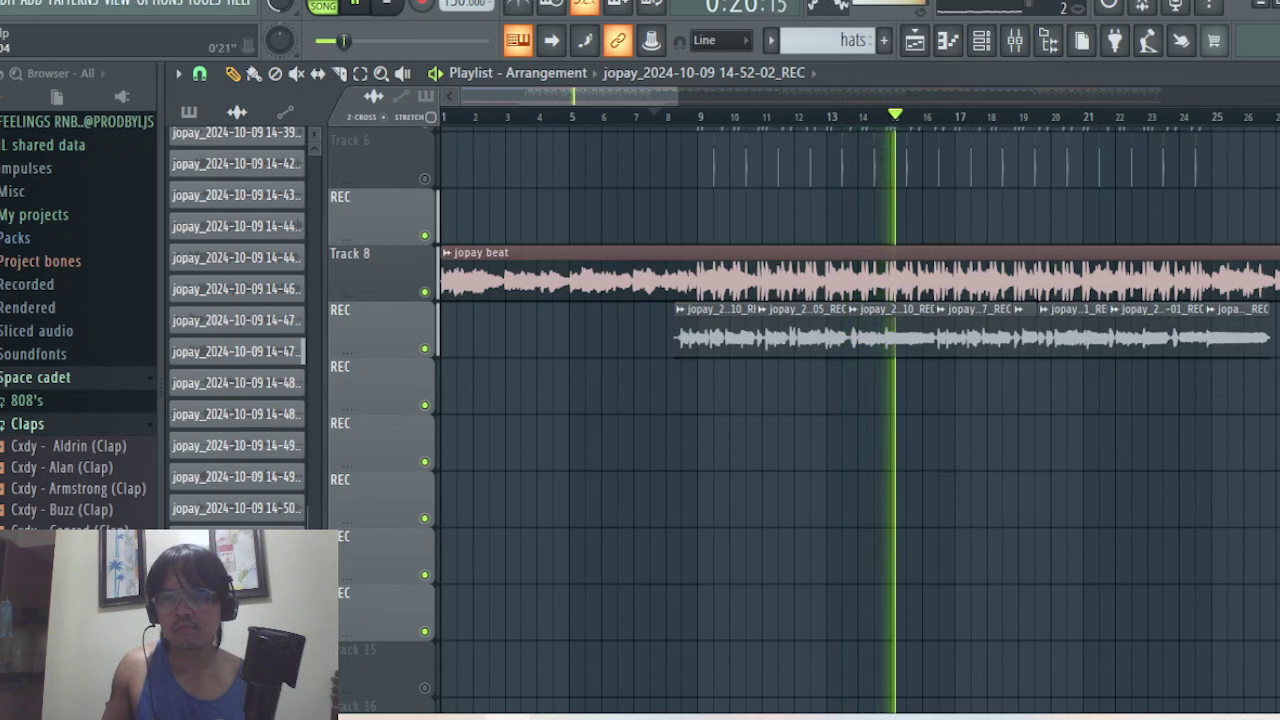
click(3, 12)
click(20, 92)
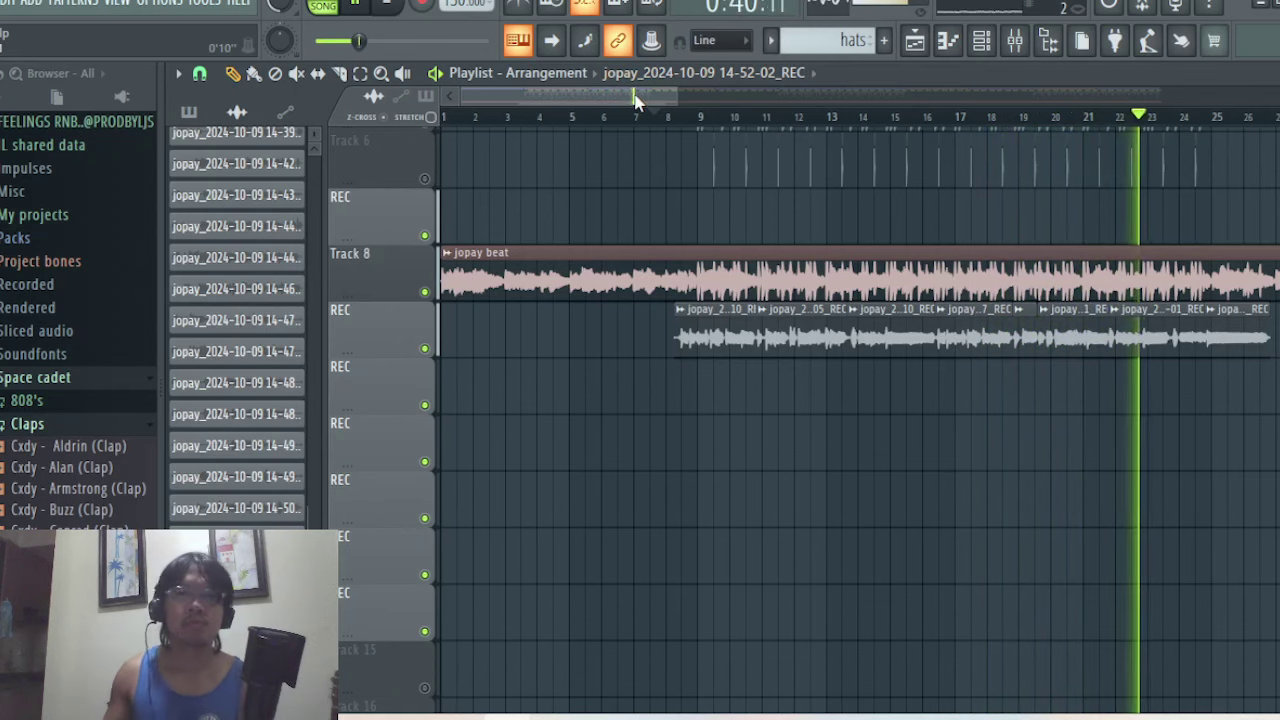
Step: Record a long vocal guide take into the playlist as an audio clip from about bar 23.8 to 38.2
drag(636, 100, 758, 103)
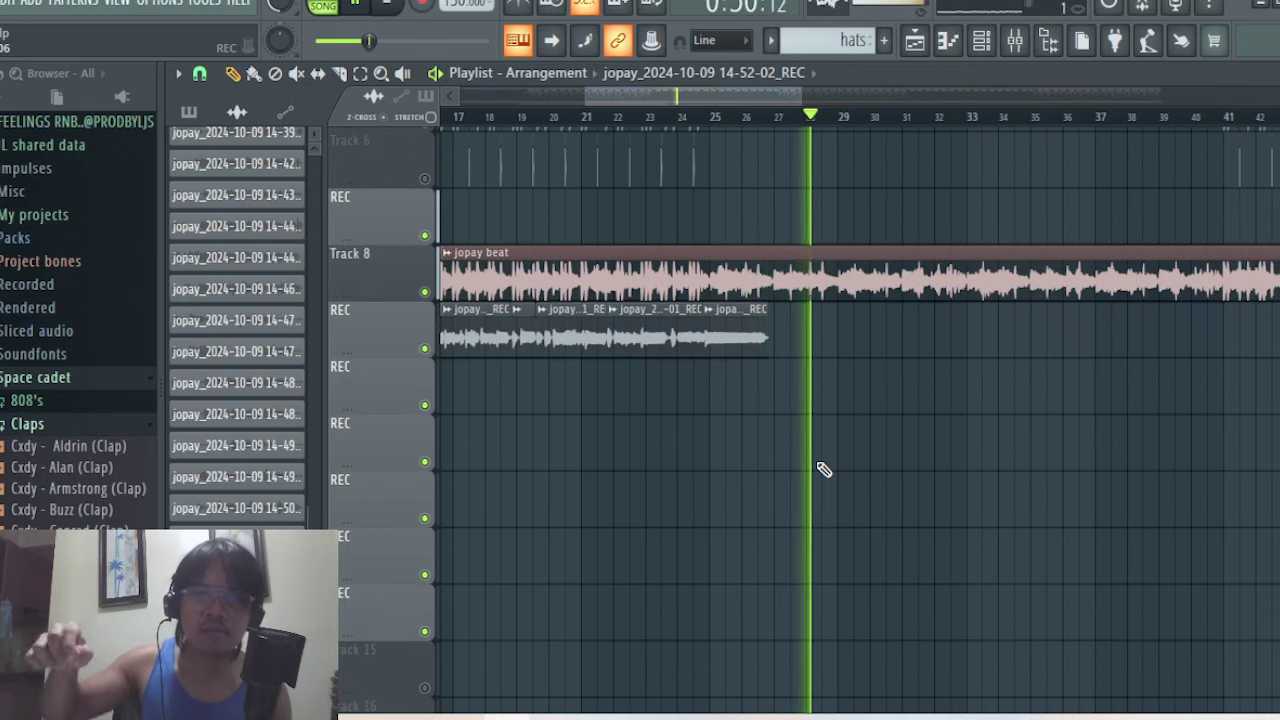
key(space)
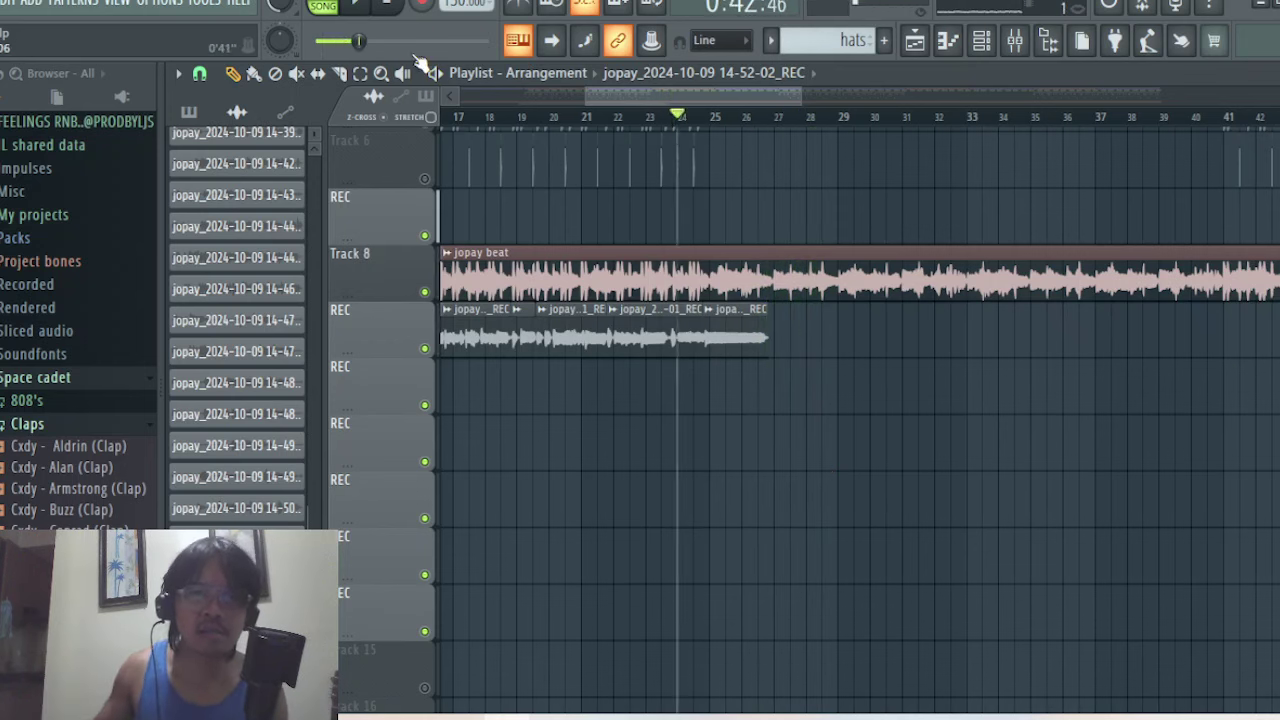
click(424, 10)
click(655, 418)
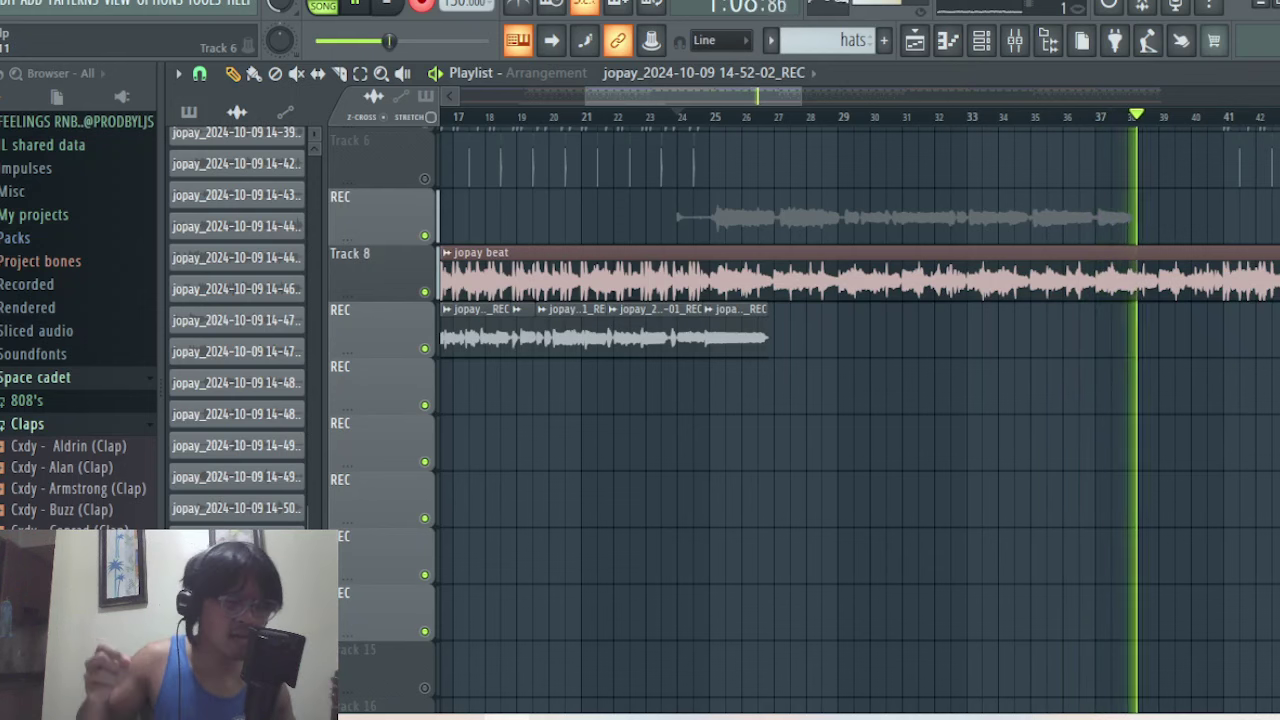
key(space)
Step: In Notepad, write "sabi mo sakin na hindi ako para sa iyo baby" and "nang narinig ko ang mga sinabi ako ay nagsisi" while replaying the take
click(362, 5)
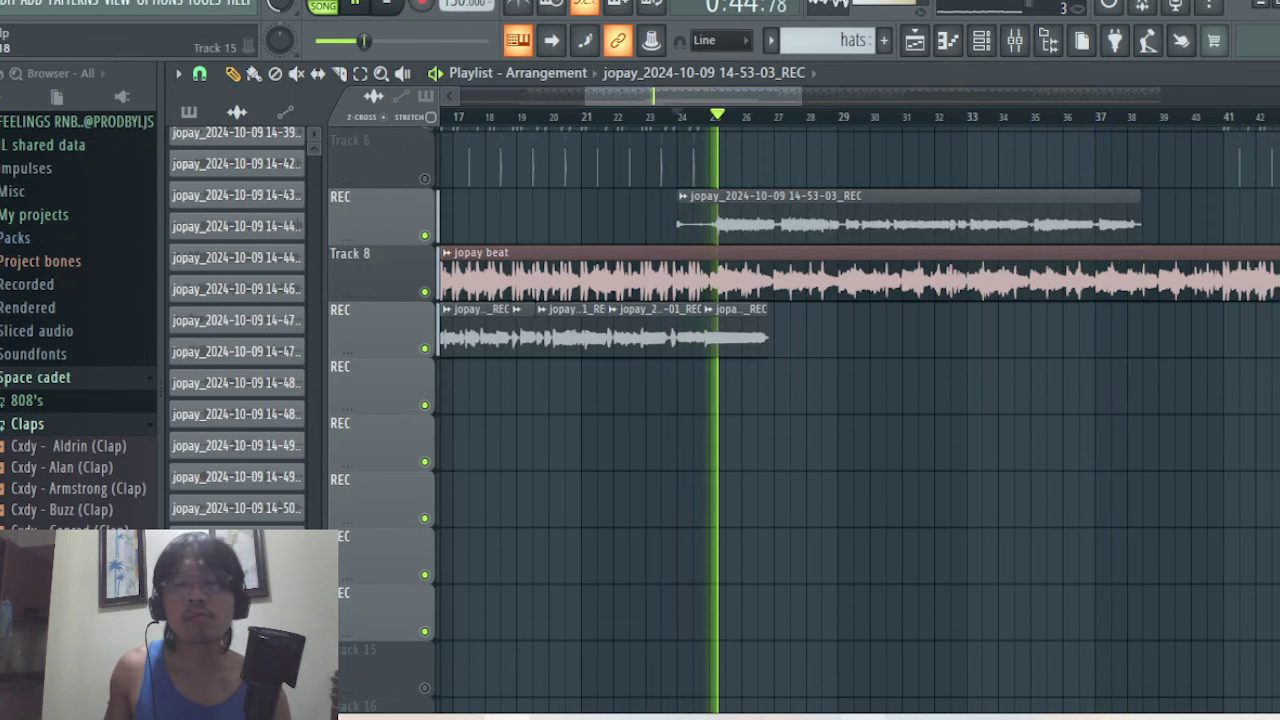
mouse_move(862, 716)
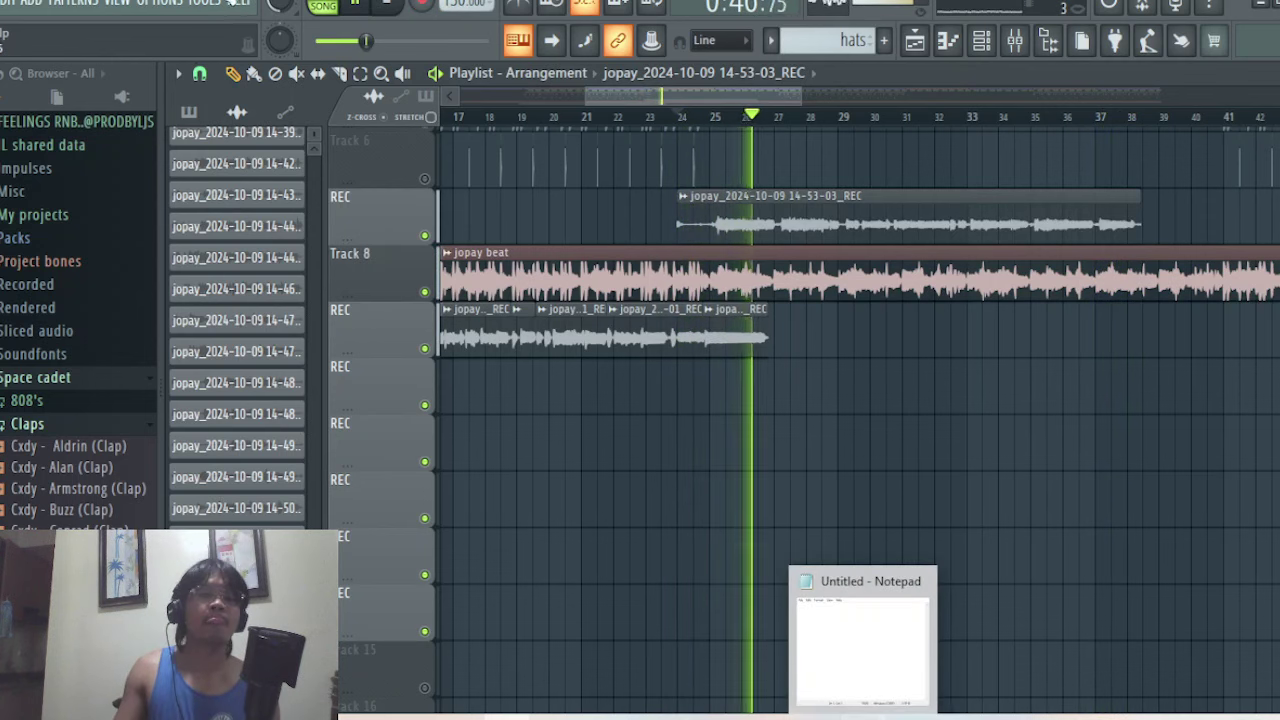
click(388, 5)
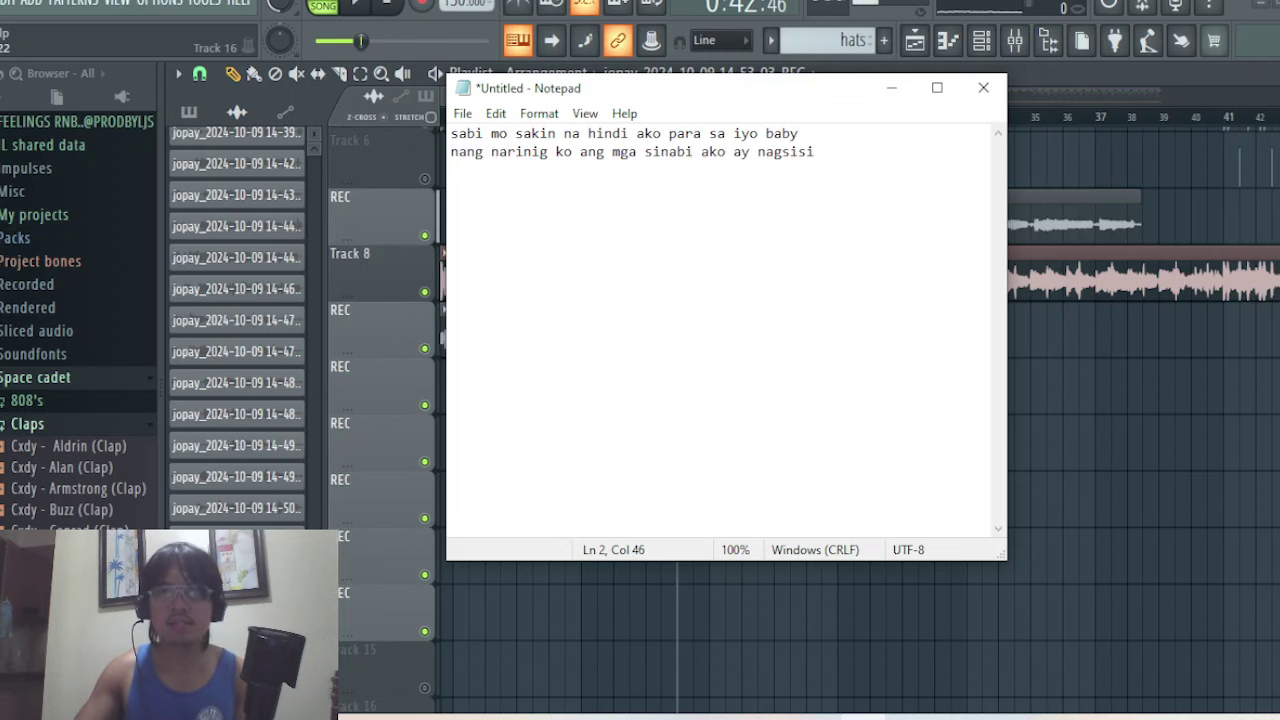
key(alt+Tab)
key(space)
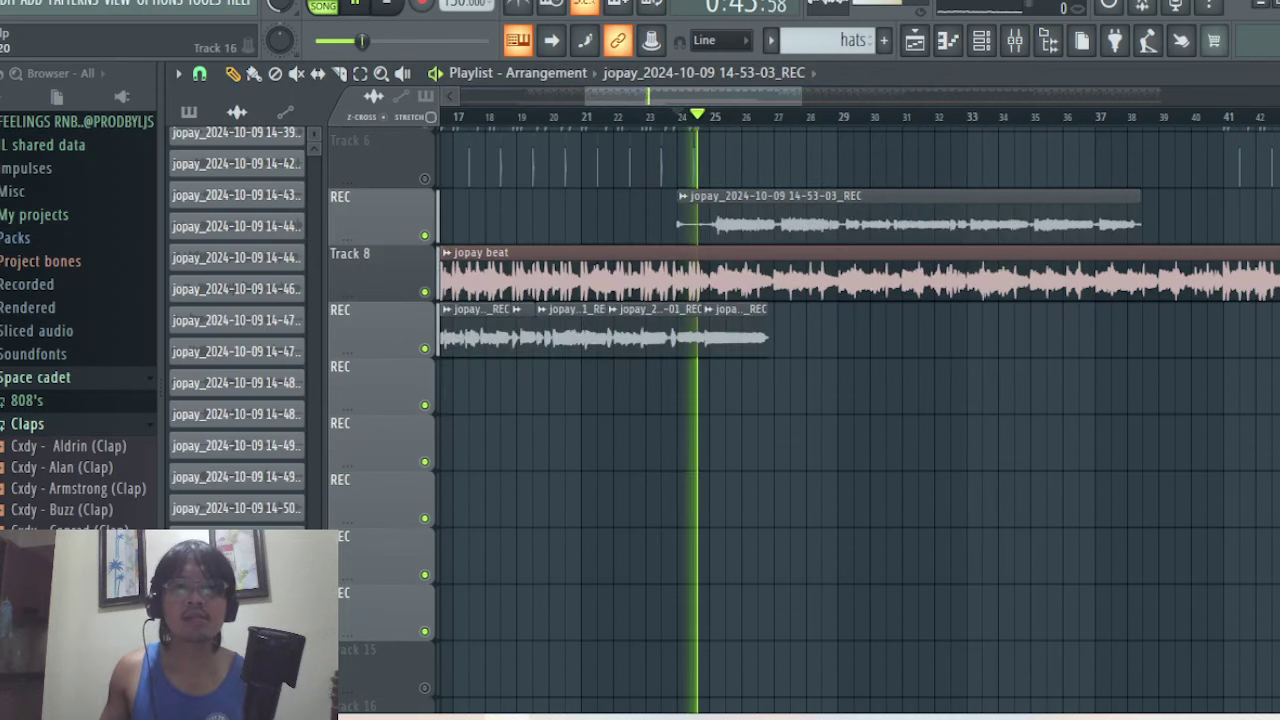
key(alt+Tab)
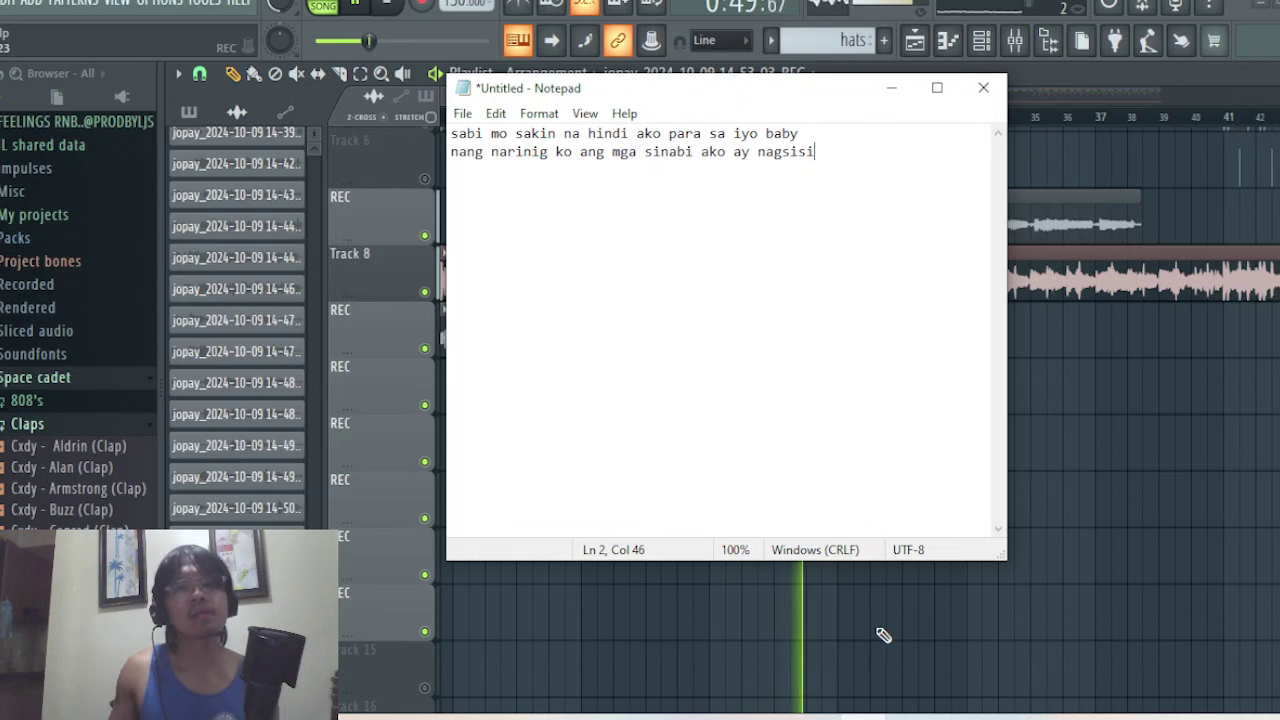
Step: Delete the long guide take and try recording the written lyrics into the playlist from about bar 23.8
click(396, 3)
right_click(855, 212)
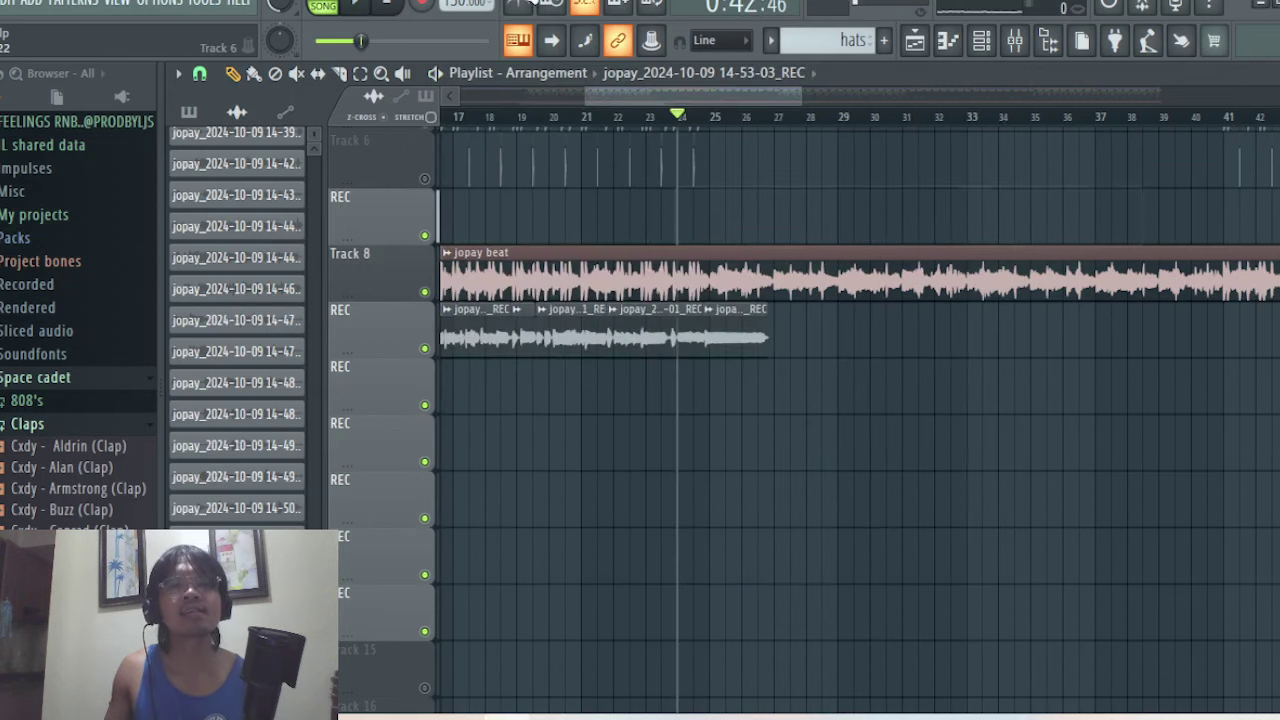
click(425, 8)
click(680, 422)
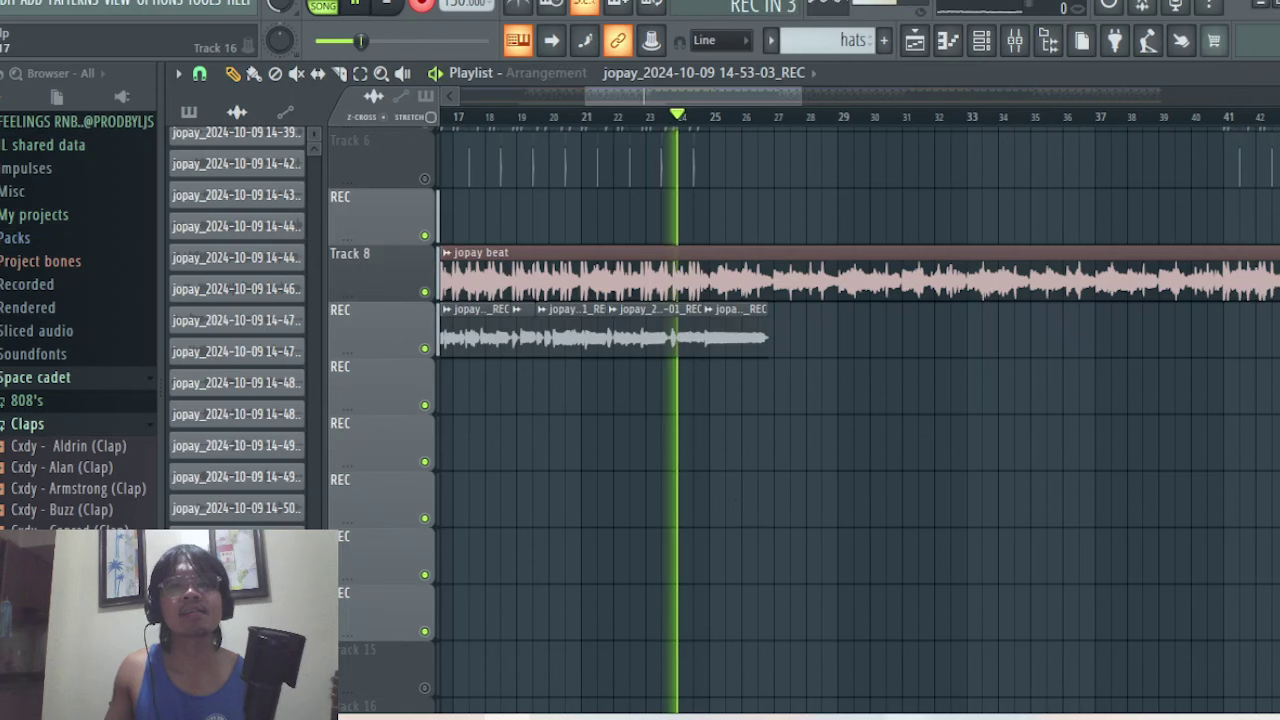
key(alt+Tab)
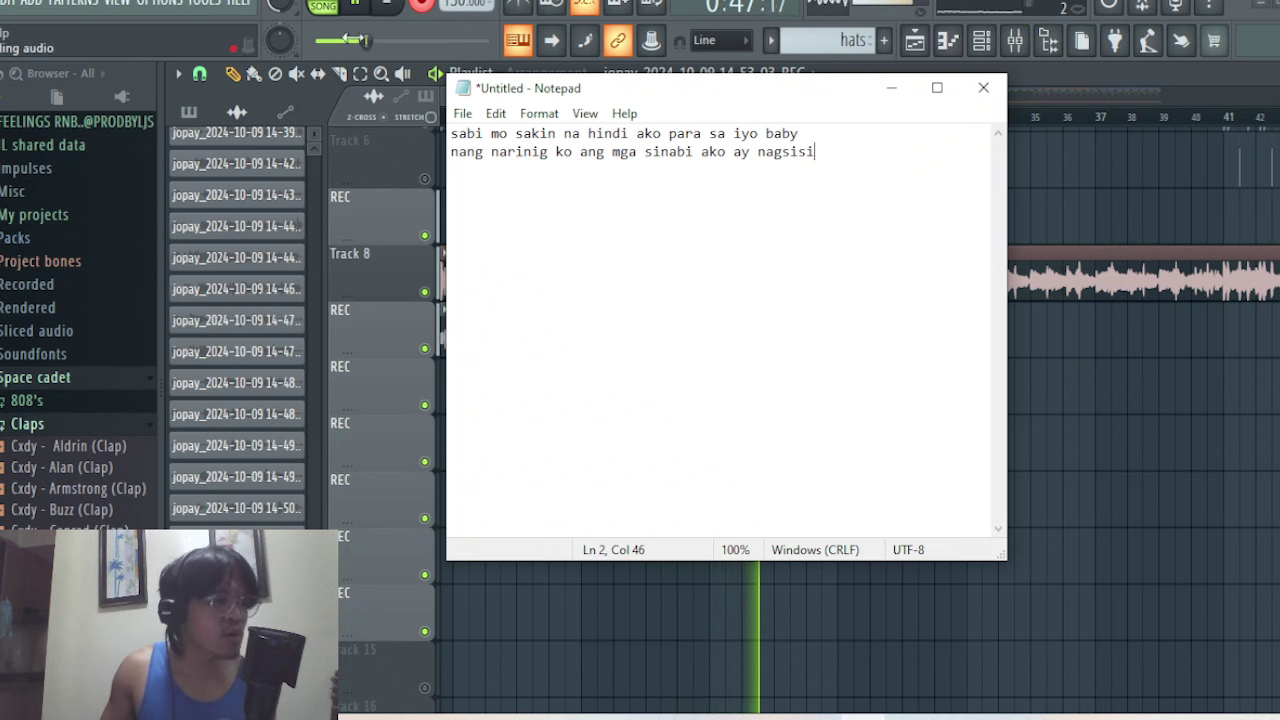
Step: Record the lyrics again as a playlist audio clip from about bar 23.8 to 30.2, deleting the previous short take
click(425, 8)
click(425, 8)
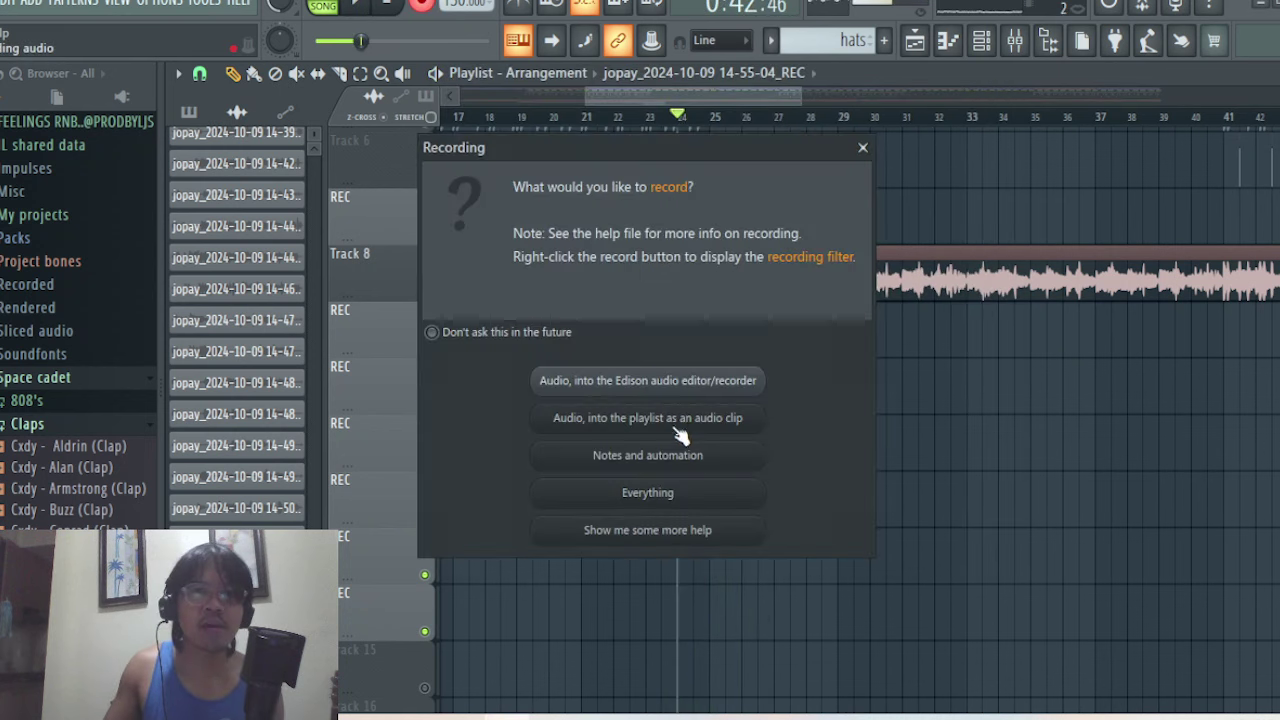
click(686, 422)
right_click(720, 395)
key(alt+Tab)
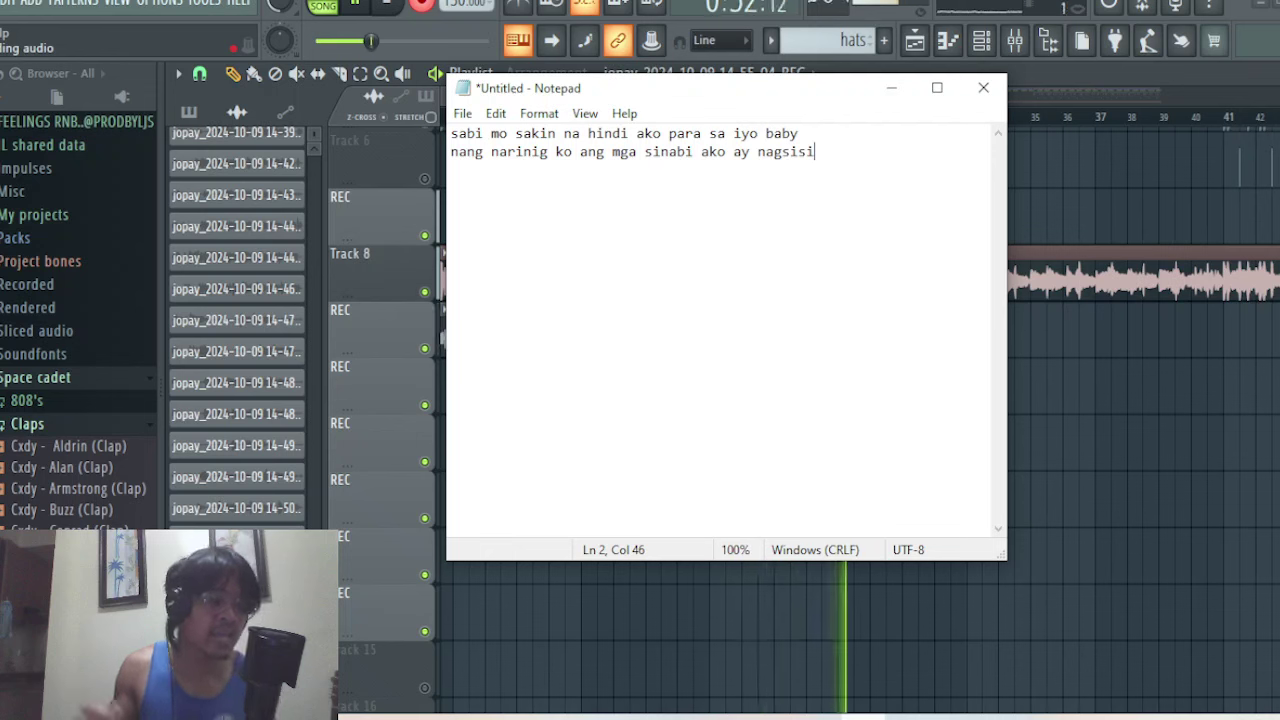
click(388, 8)
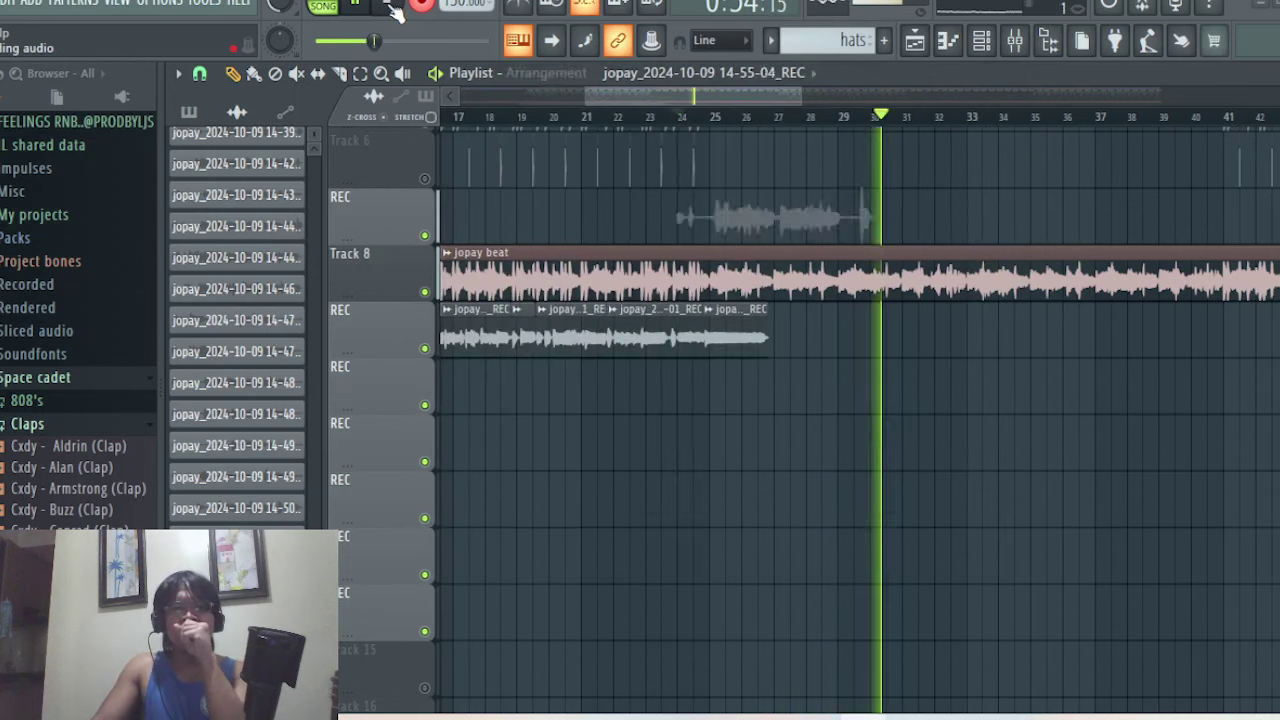
Step: Play back the new take, trim its end to about bar 29.2, and delete it
click(360, 6)
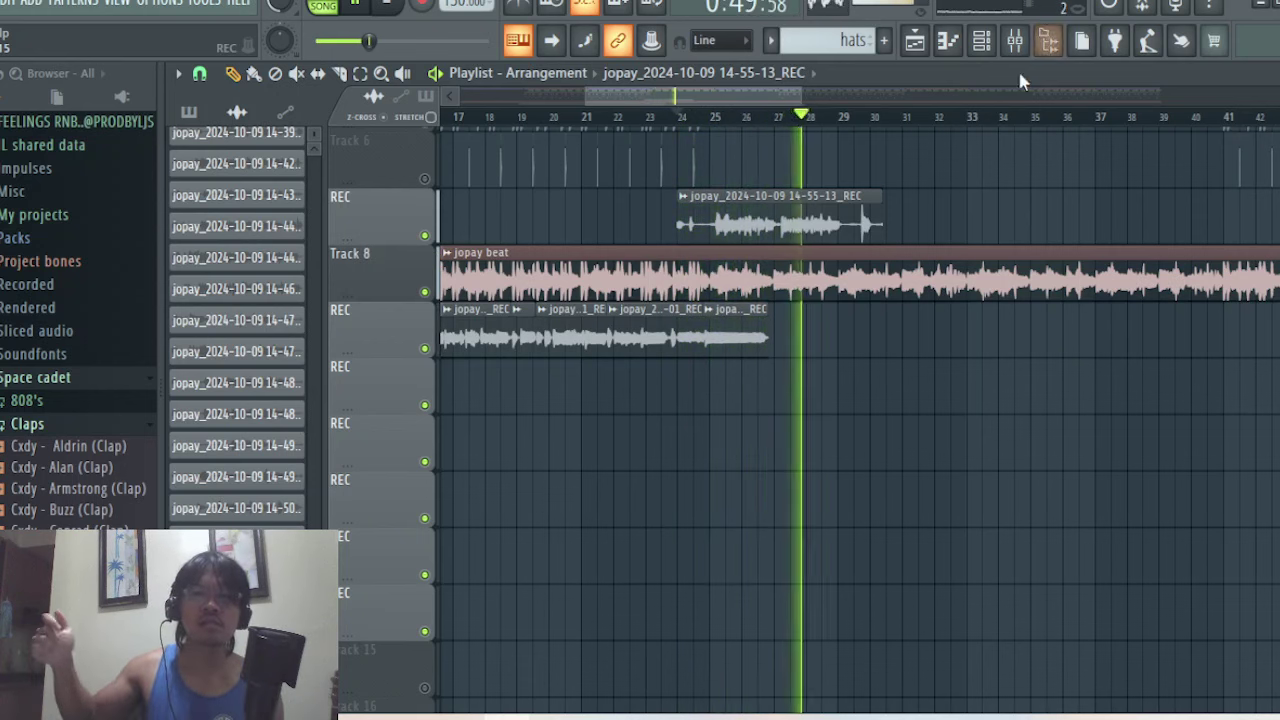
drag(877, 218, 848, 212)
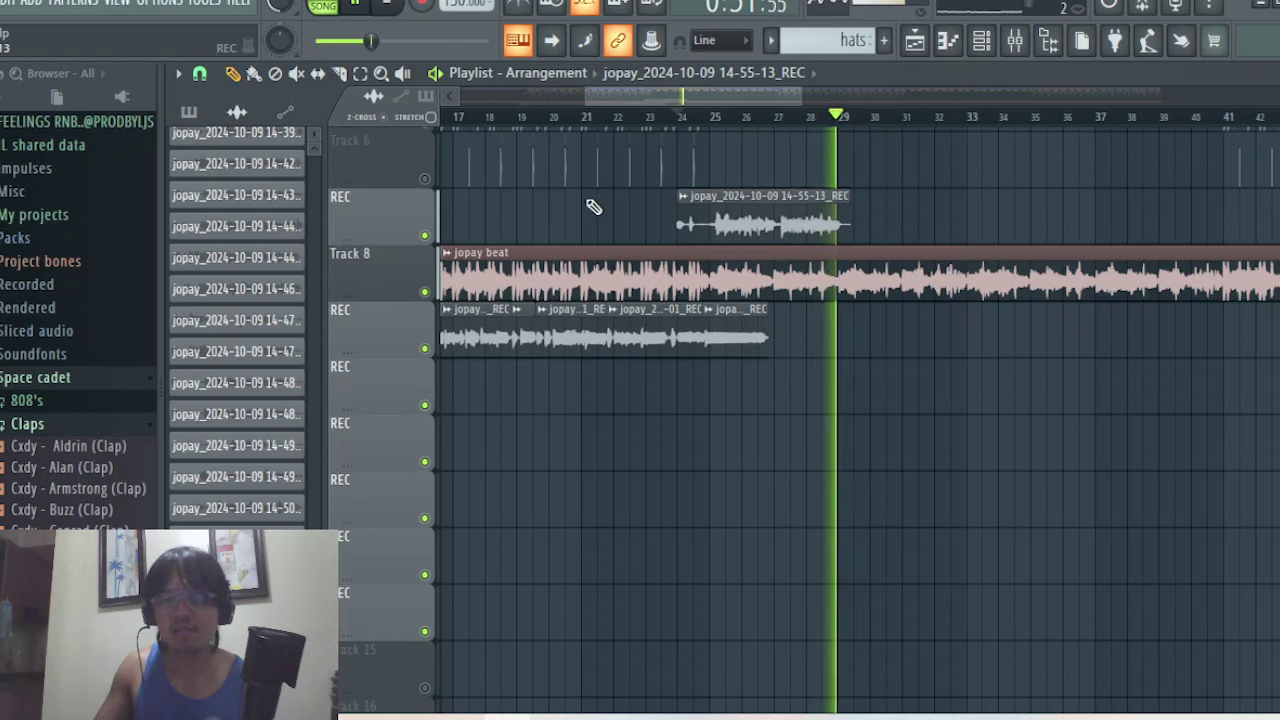
key(space)
right_click(707, 209)
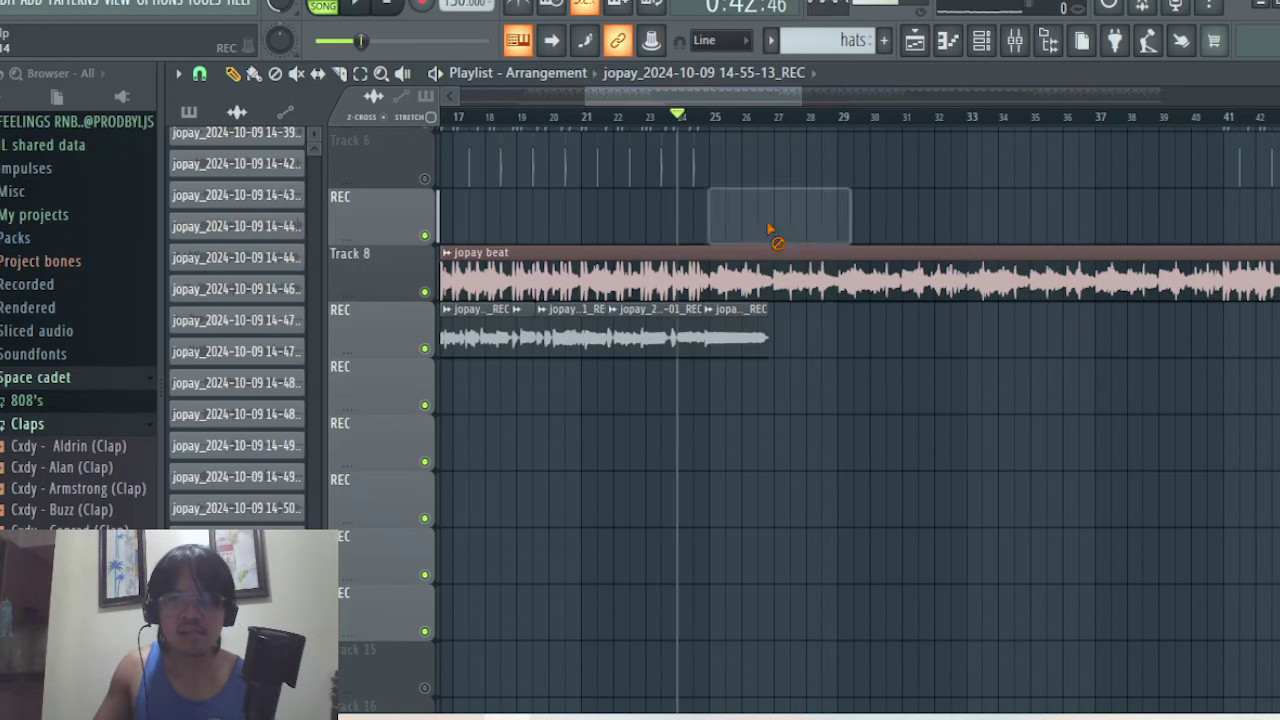
Step: Try another playlist audio take of the lyrics from about bar 23.8 to 27.4 with the Notepad text in view
click(422, 3)
click(633, 417)
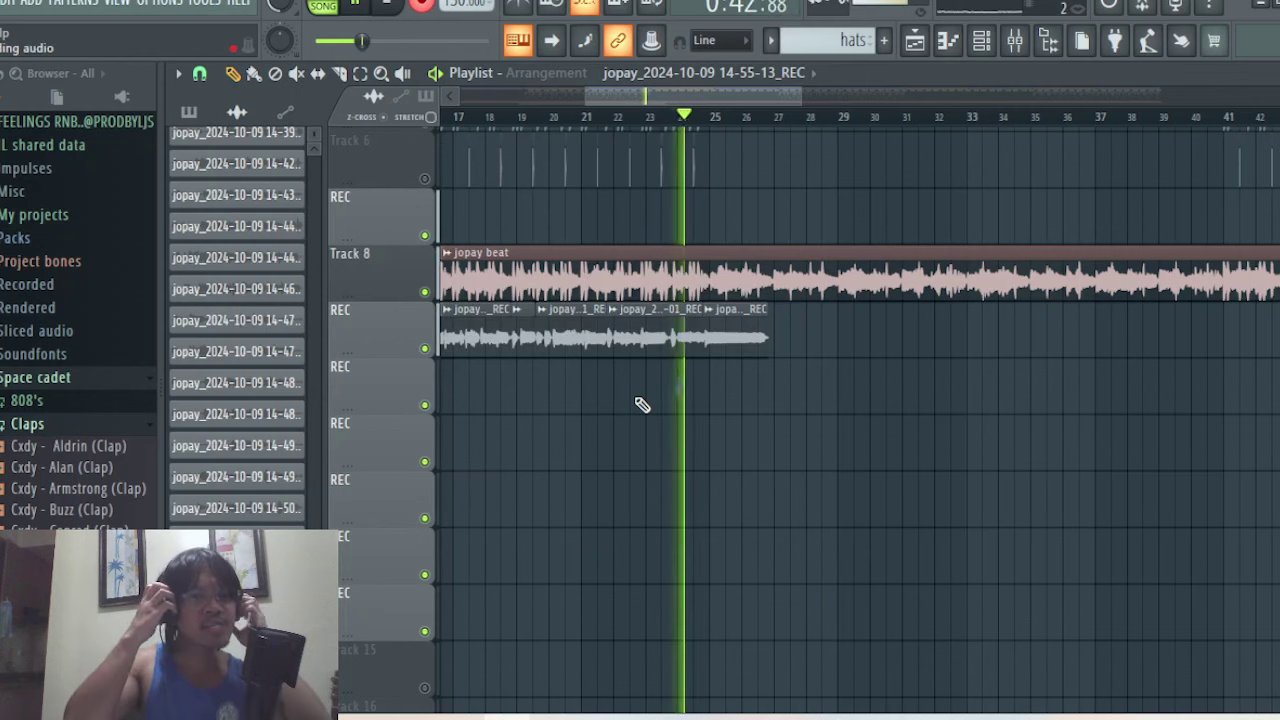
key(alt+Tab)
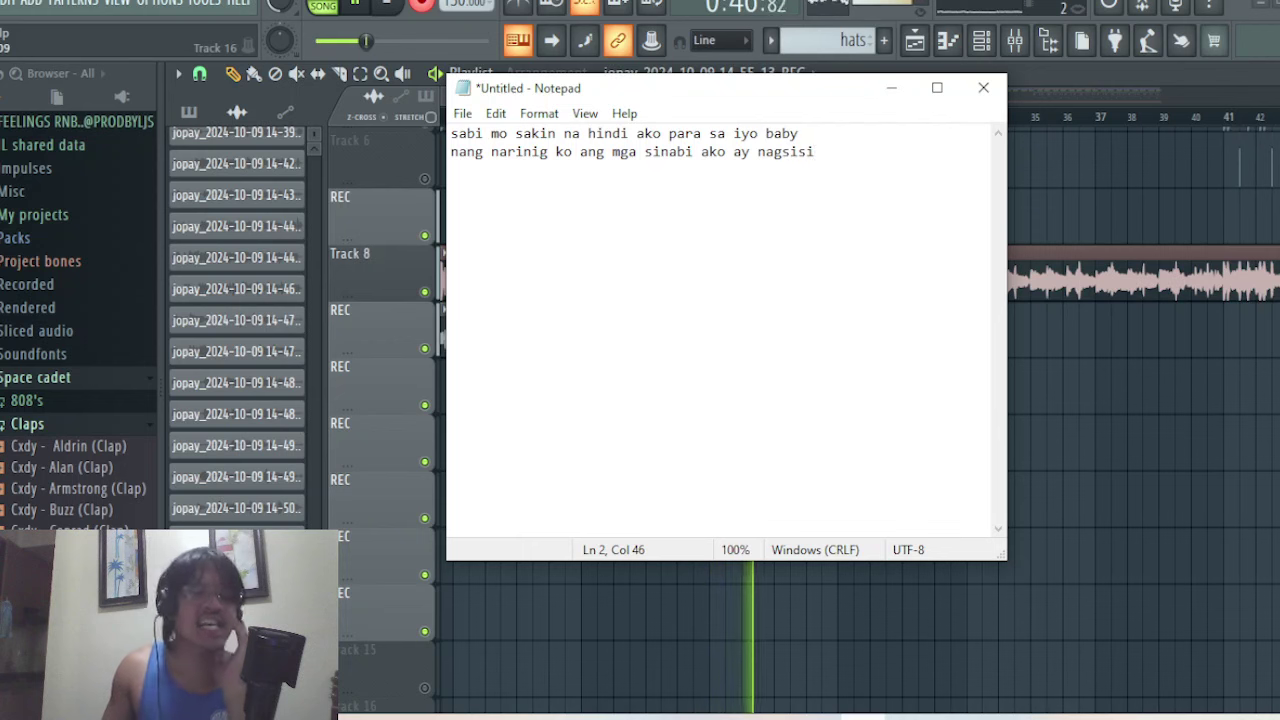
click(406, 10)
Step: Record both lyric lines into the playlist from about bar 23.8 to 29.9 and delete the previous short take
click(421, 6)
click(726, 413)
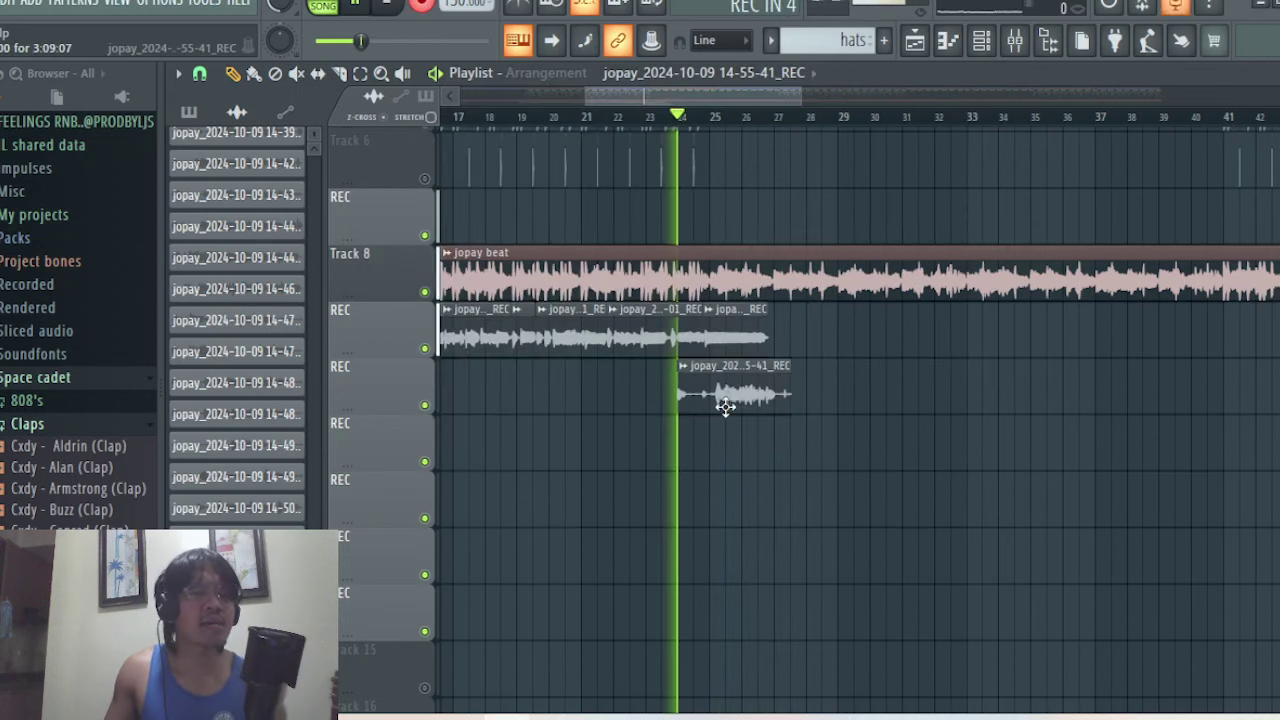
right_click(710, 393)
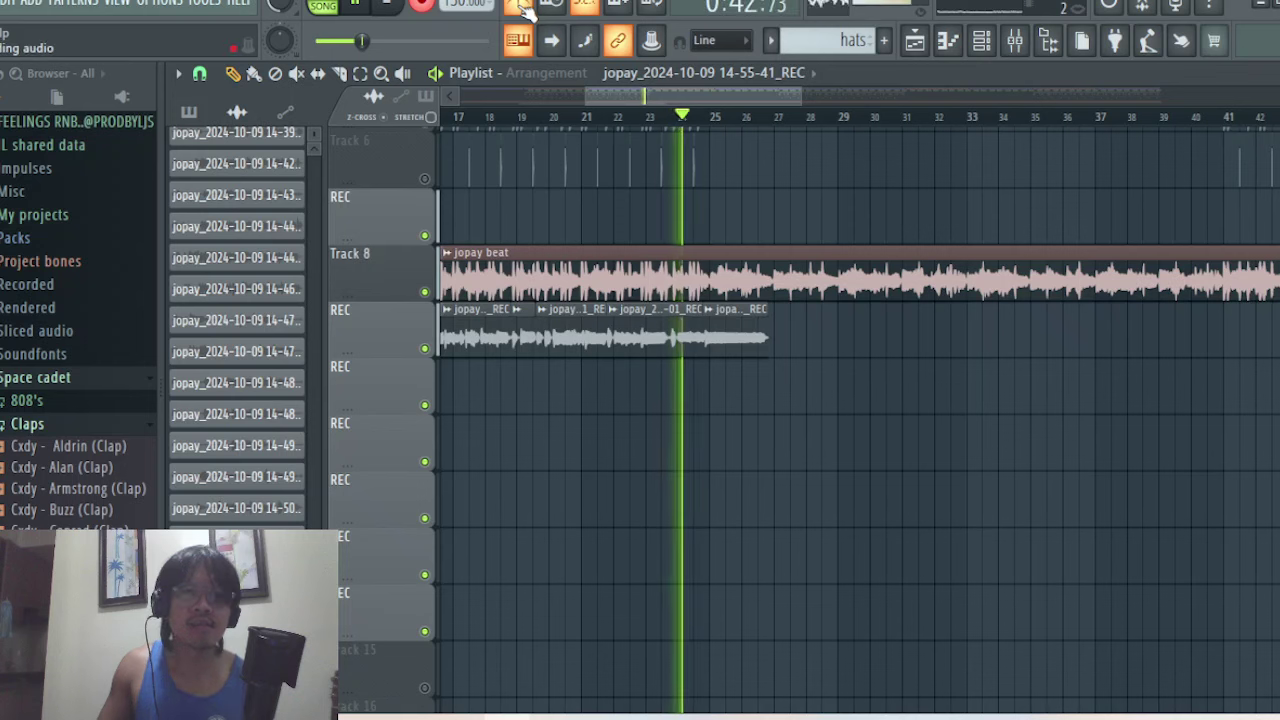
key(alt+Tab)
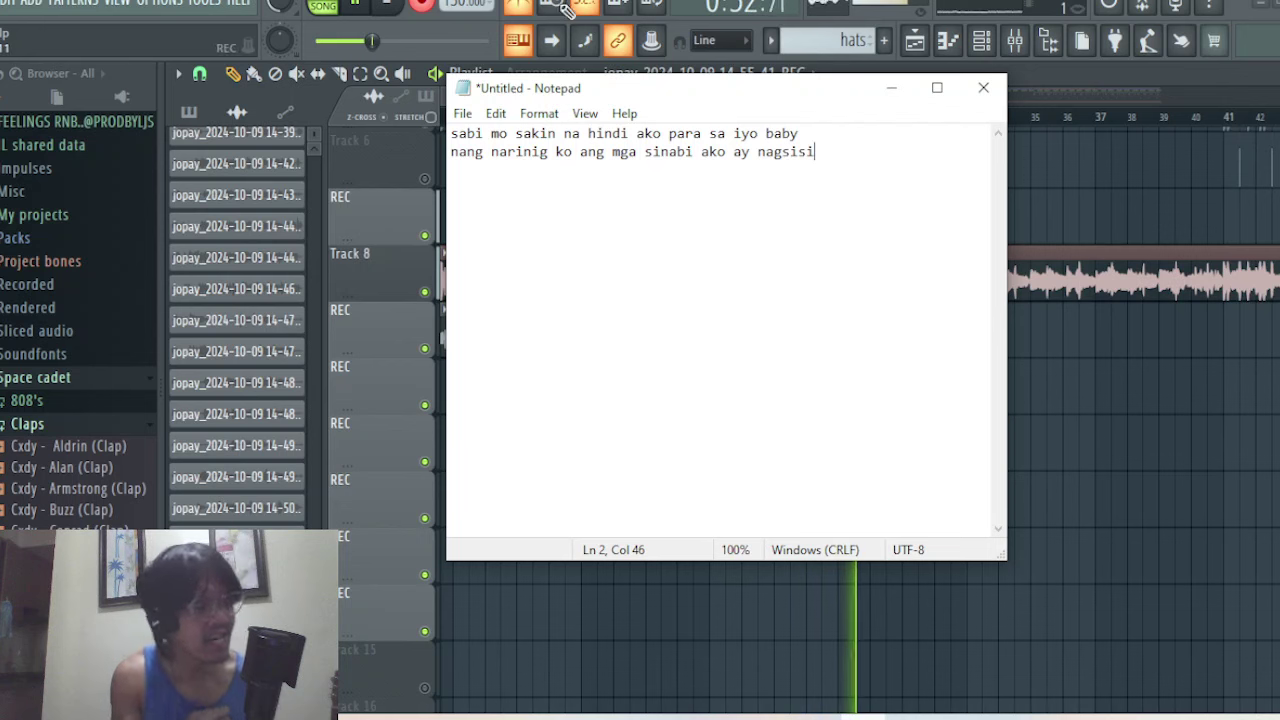
click(418, 6)
right_click(405, 6)
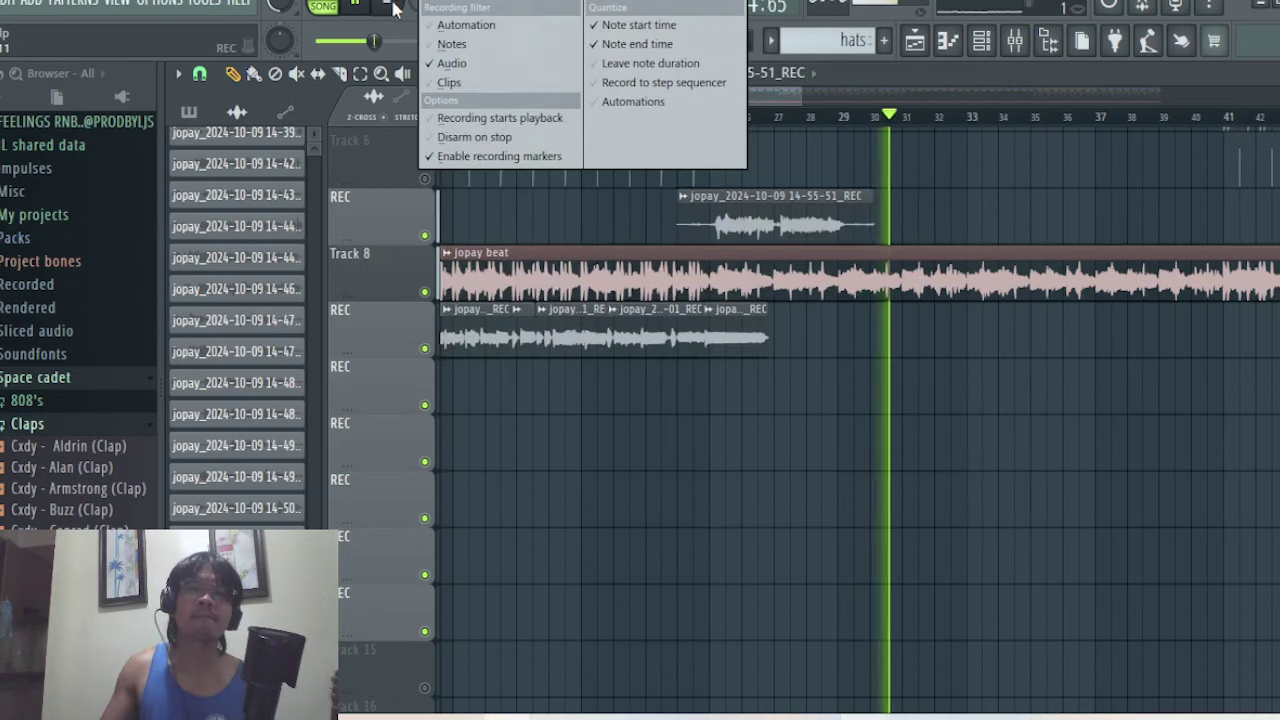
click(380, 8)
Step: Play back the take above the beat and trim the clip to run from about bar 24.9 to 26.9
key(space)
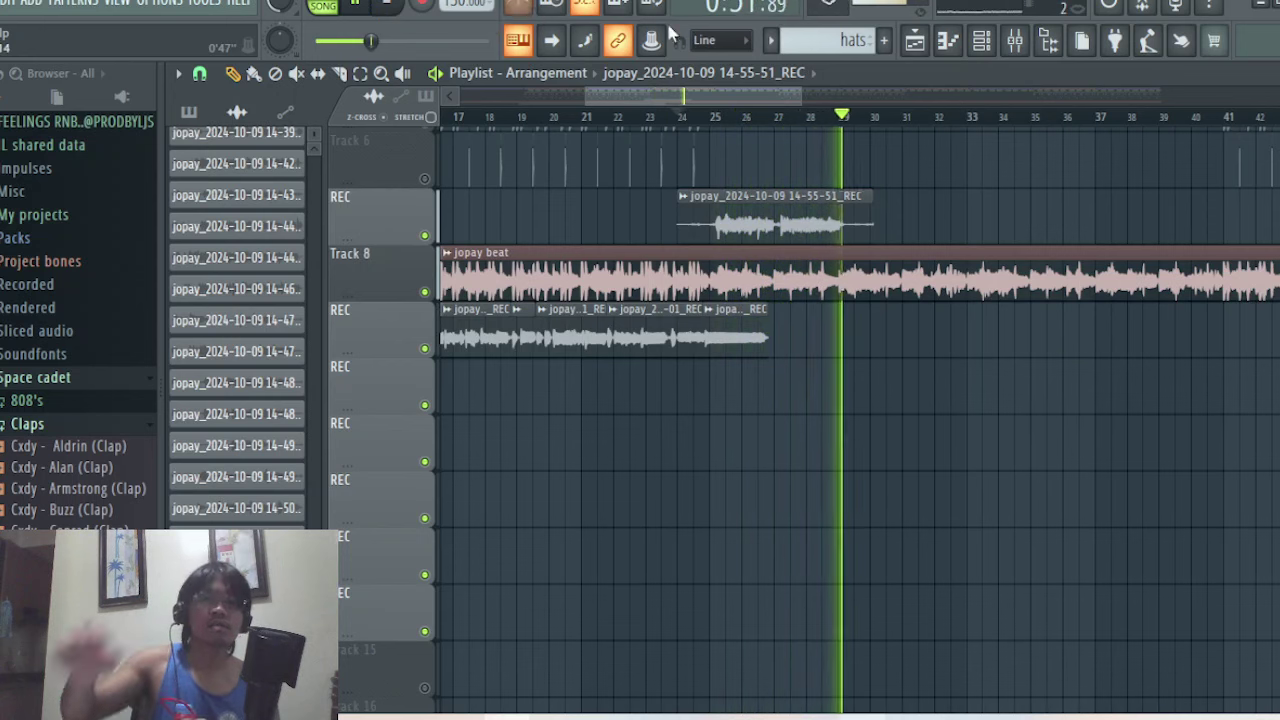
click(689, 113)
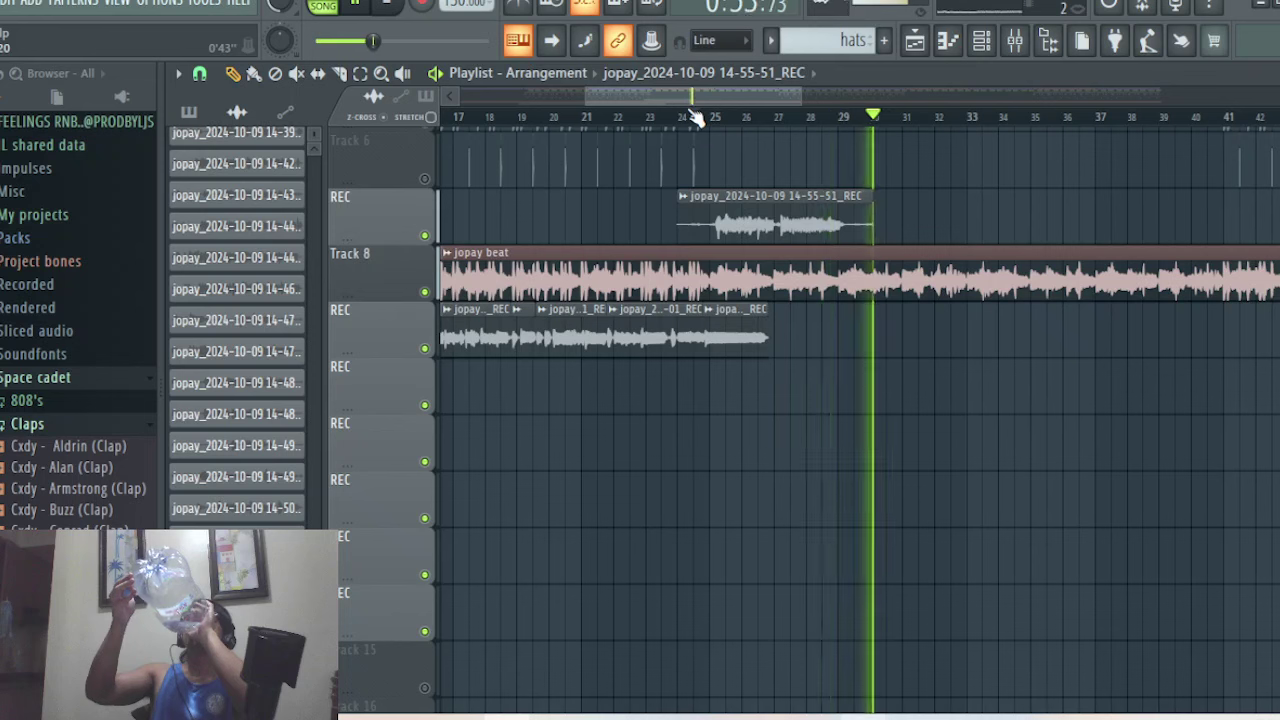
click(695, 117)
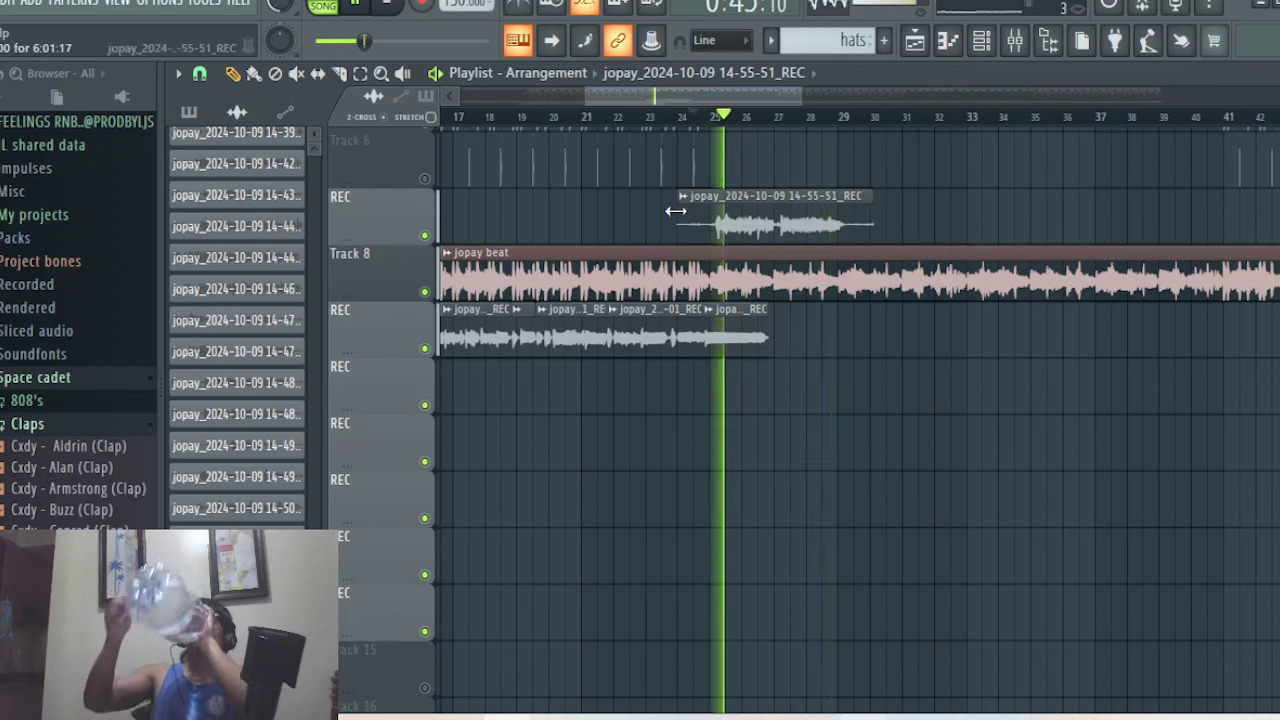
drag(679, 211, 711, 211)
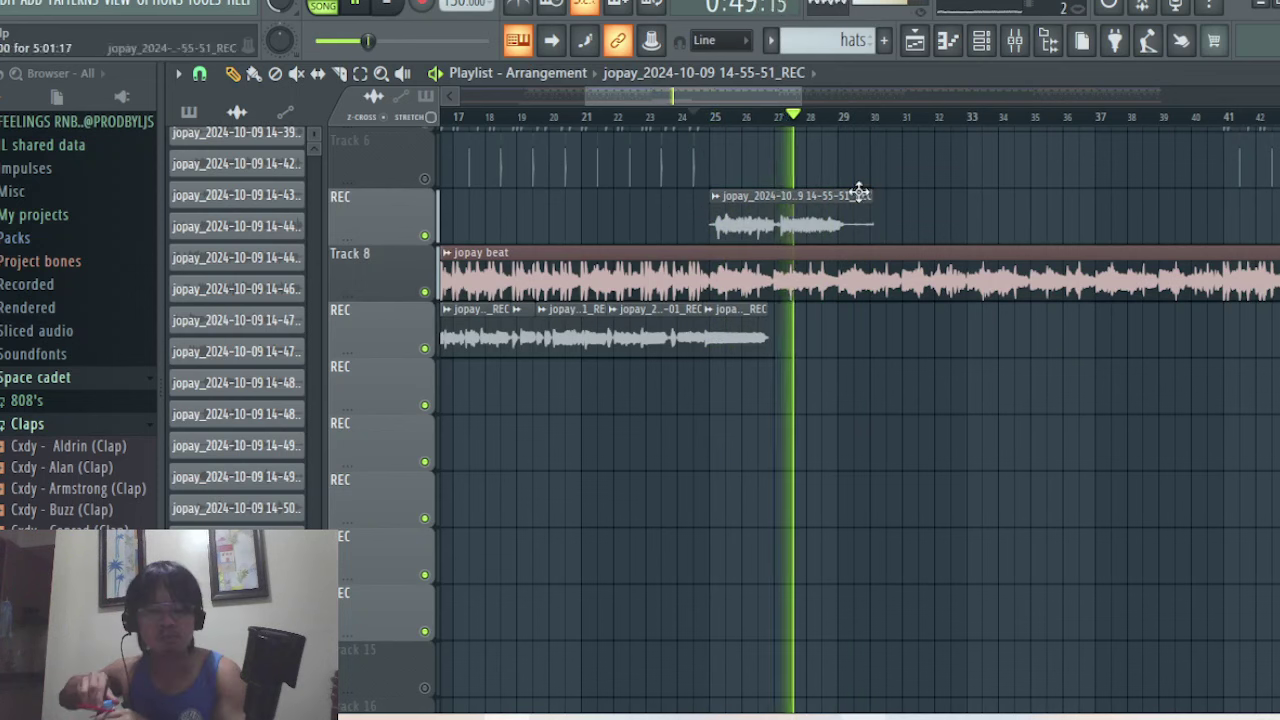
click(766, 118)
key(space)
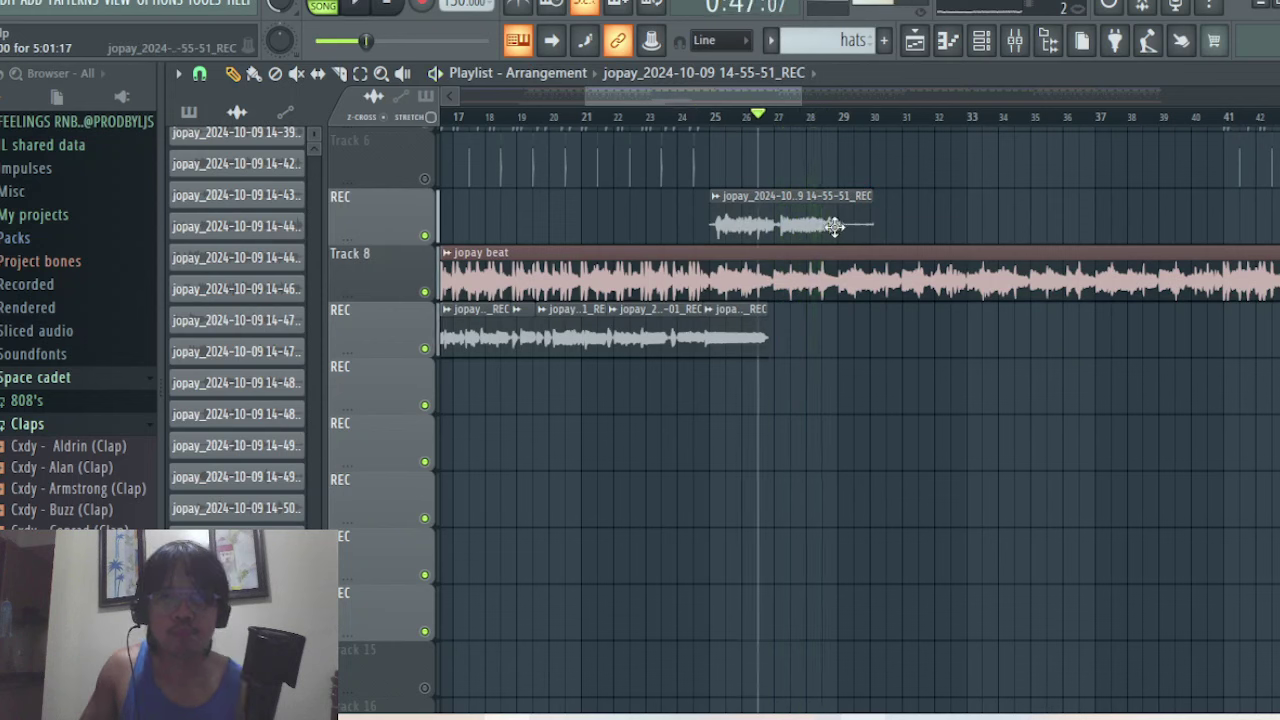
drag(834, 226, 740, 226)
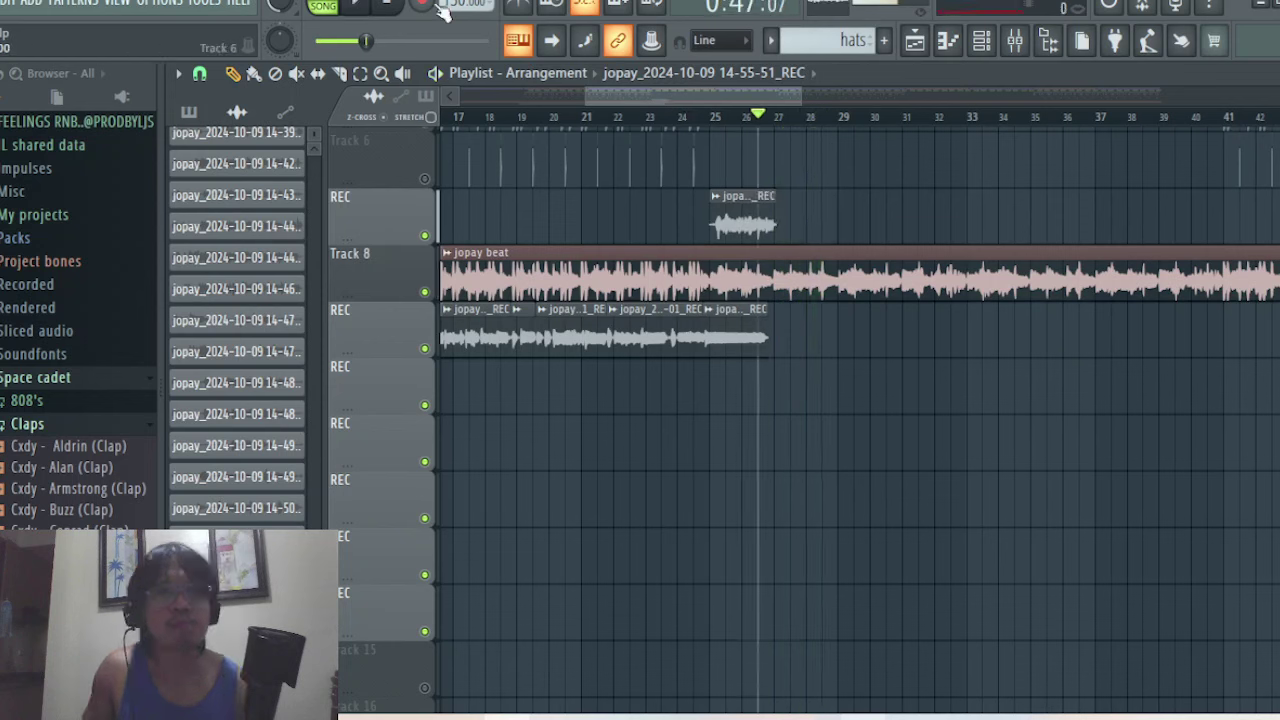
Step: Record a new vocal take over the beat from about bar 26.5 to 29.9
key(space)
click(640, 412)
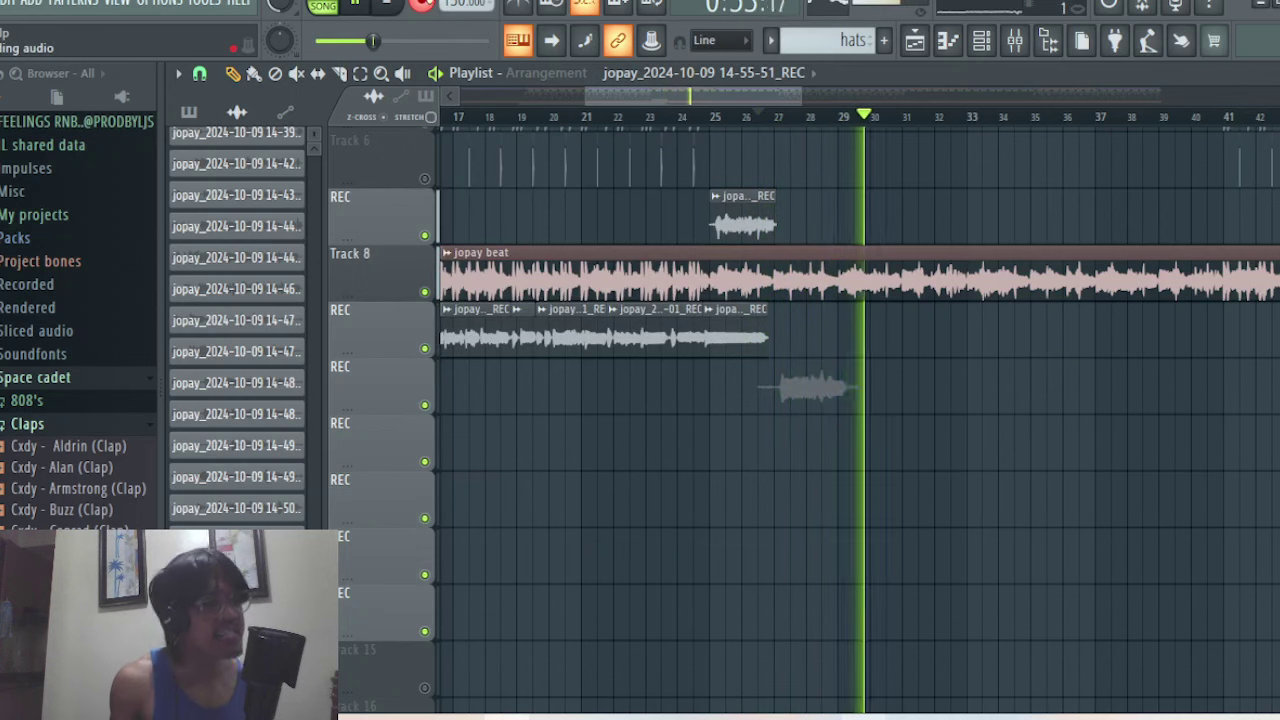
click(387, 5)
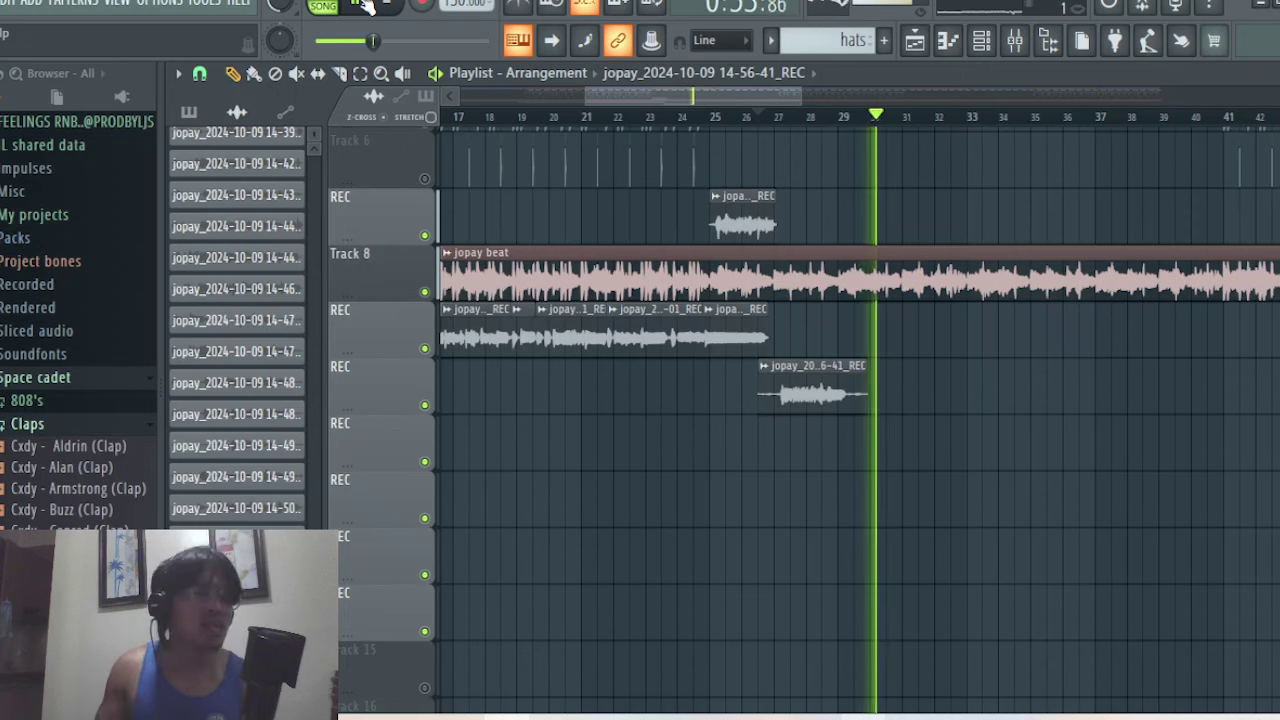
Step: Play back the new take and trim its clip to run from about bar 27 to 29.4
drag(868, 376, 851, 375)
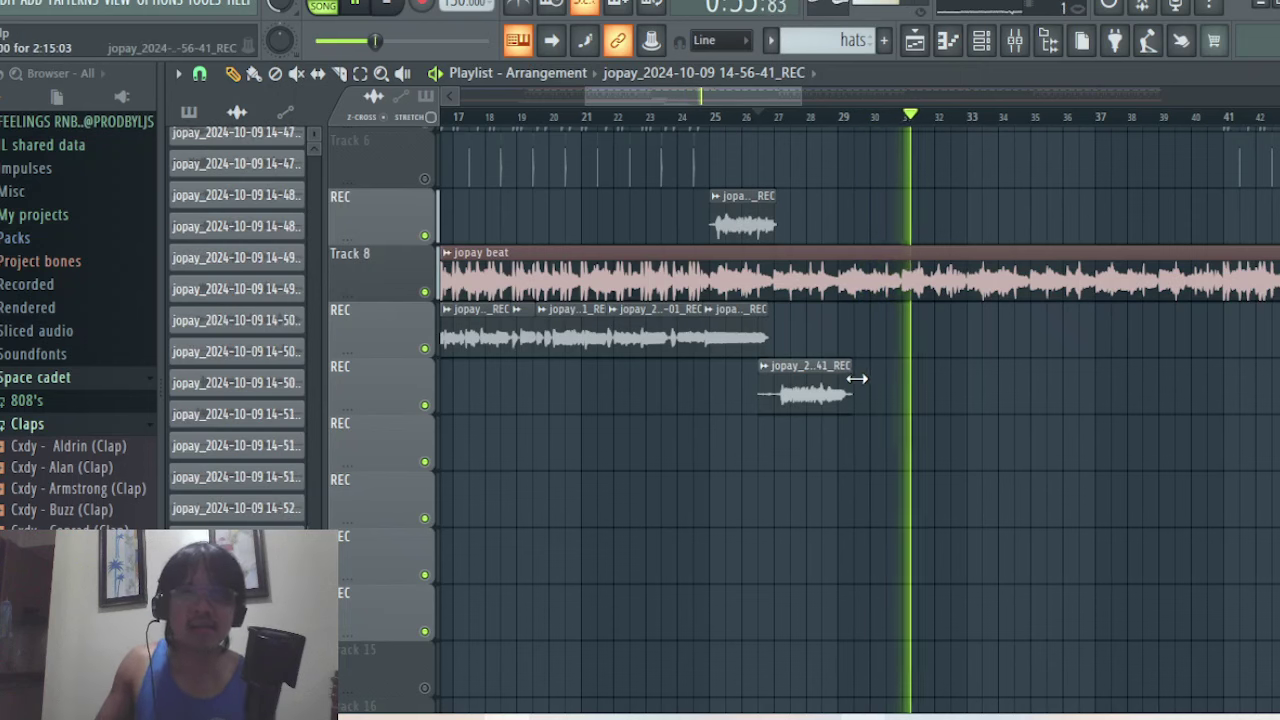
scroll(929, 470, up, 3)
scroll(933, 444, down, 1)
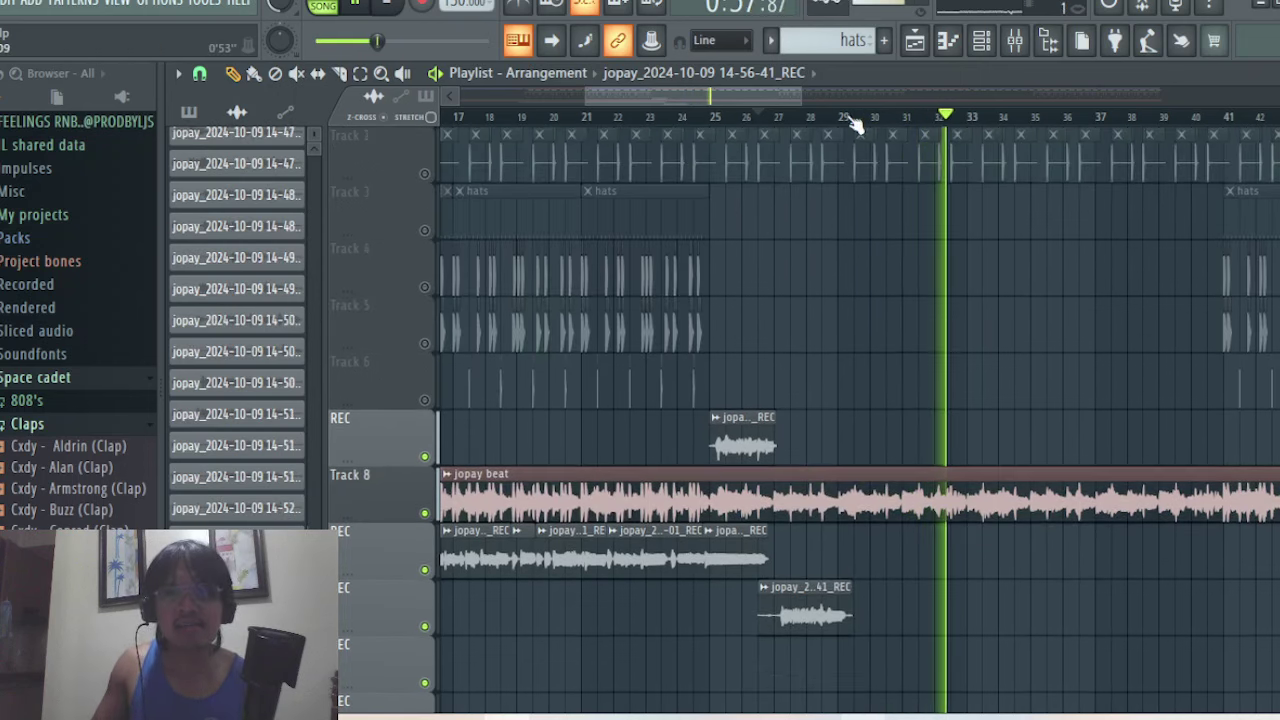
click(702, 121)
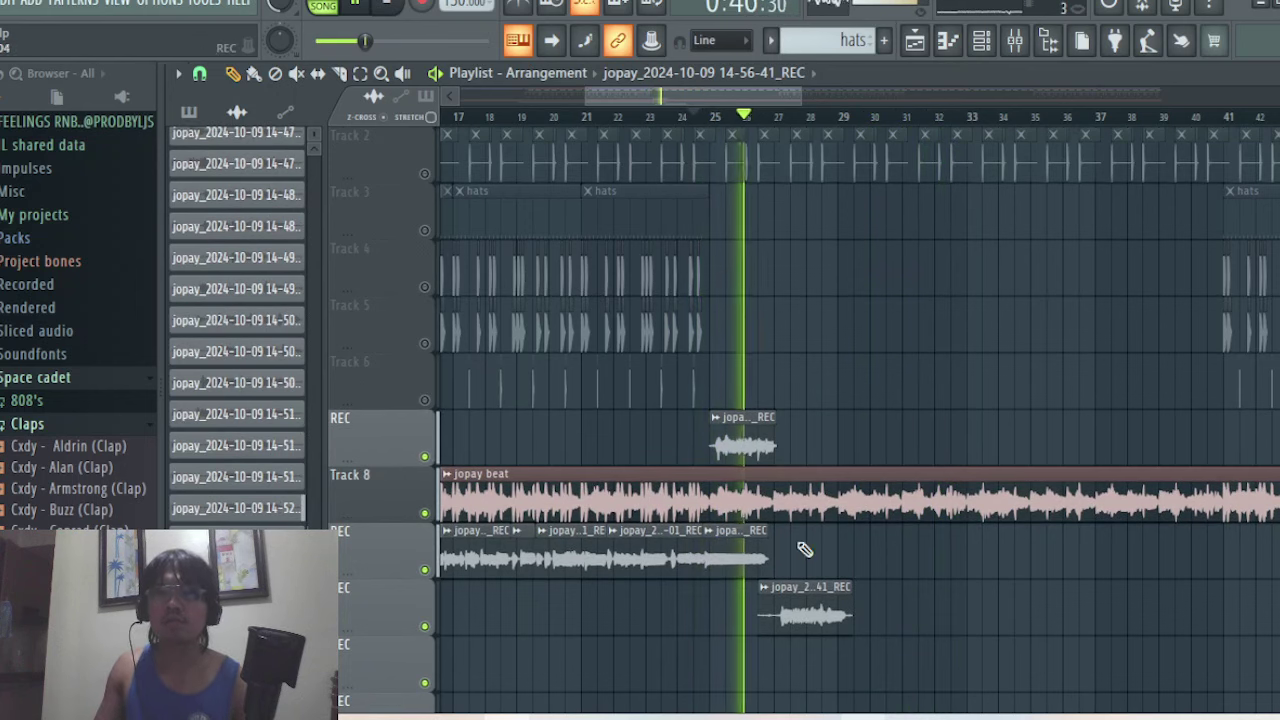
drag(761, 612, 773, 612)
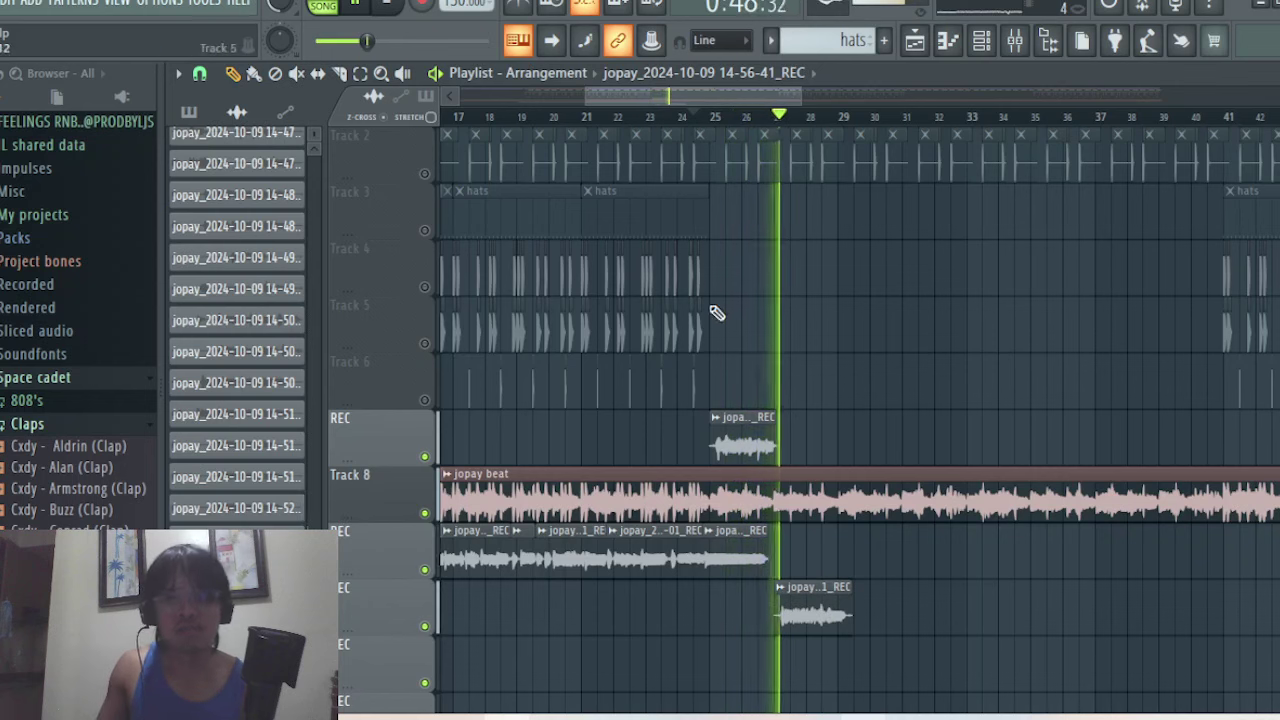
Step: Play the arrangement from about bar 18 and save the project to jopay.flp
click(492, 117)
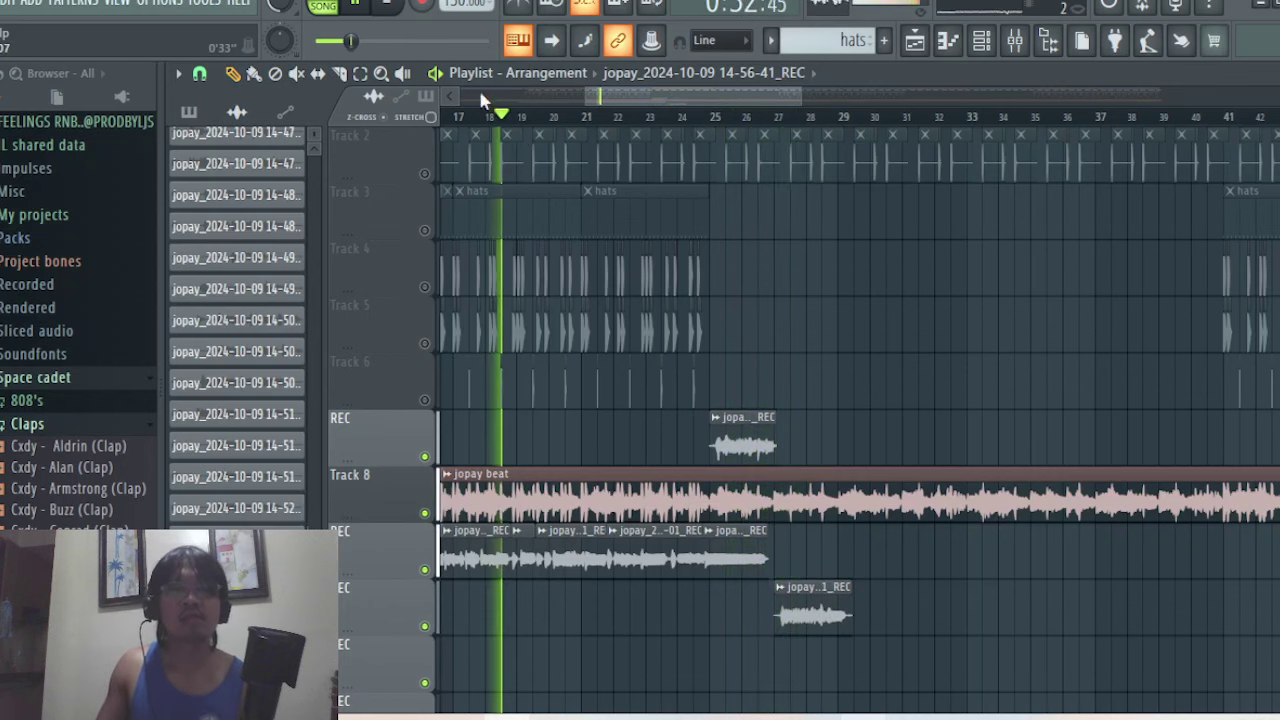
click(4, 3)
click(26, 98)
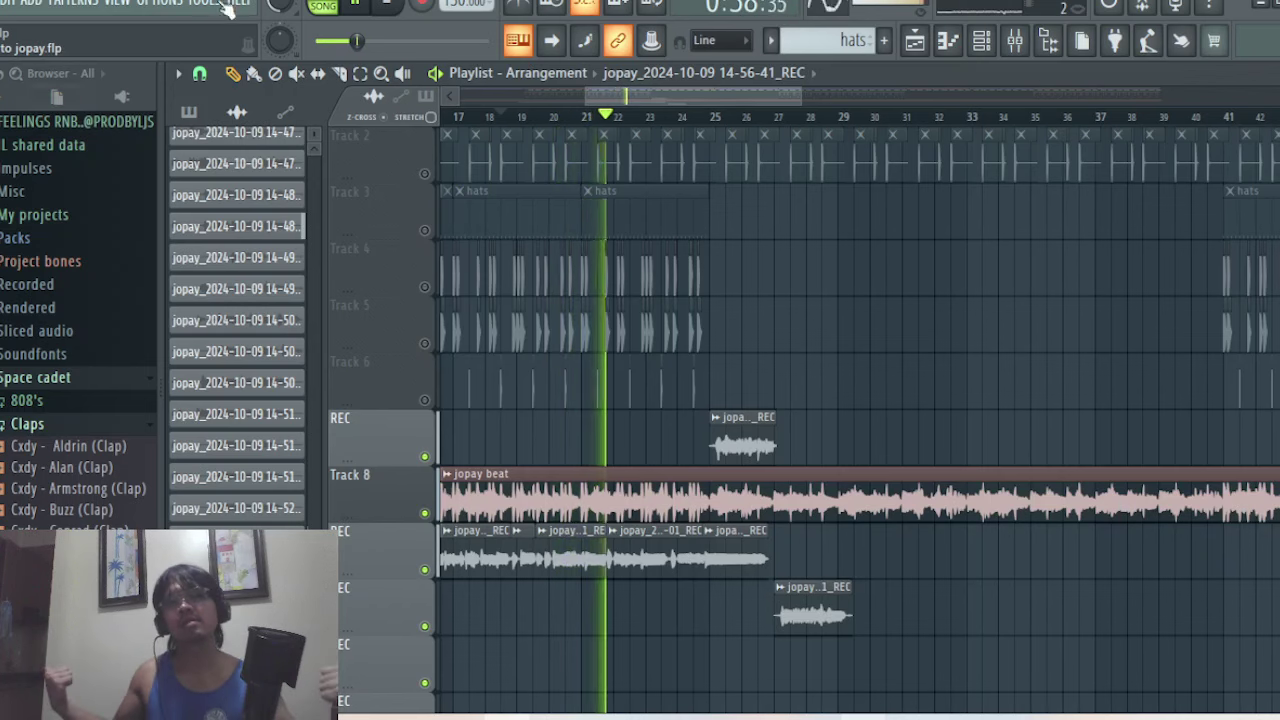
Step: Listen through the recorded vocal clips over the beat, replay from about bar 27.5, and stop playback
scroll(680, 291, up, 1)
scroll(840, 315, down, 3)
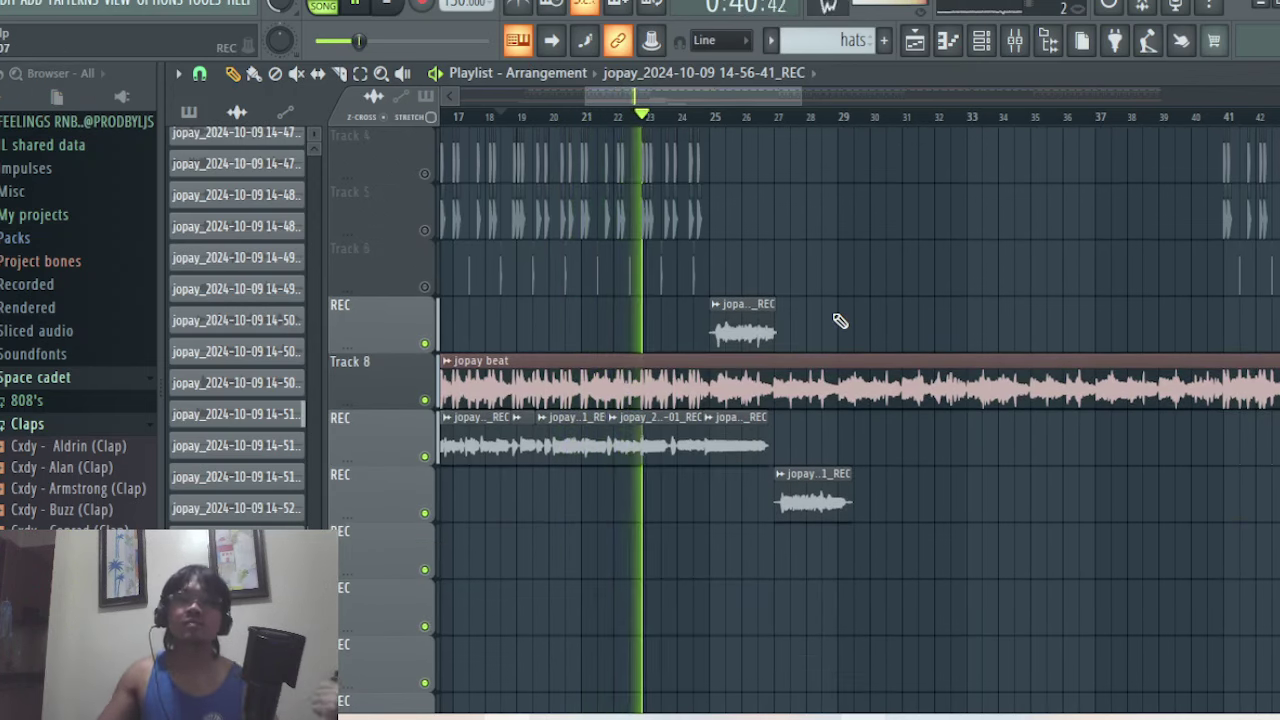
scroll(840, 320, up, 1)
scroll(842, 361, down, 3)
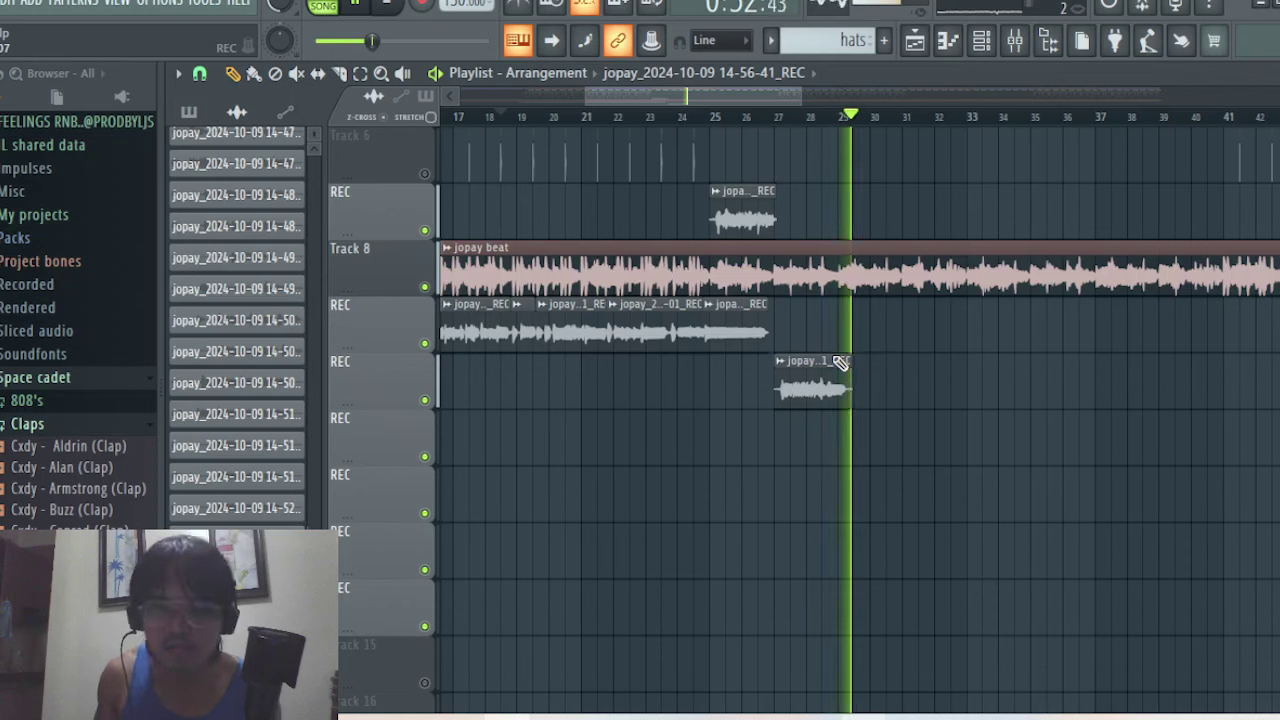
click(790, 118)
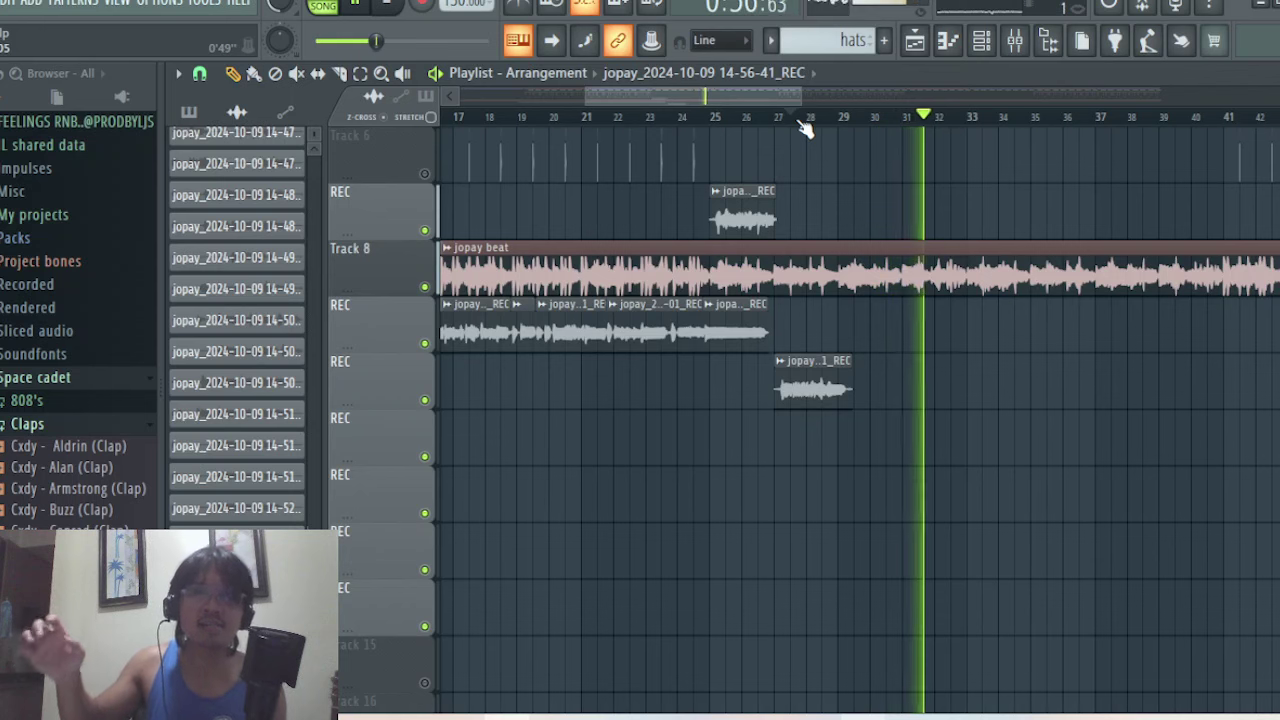
key(space)
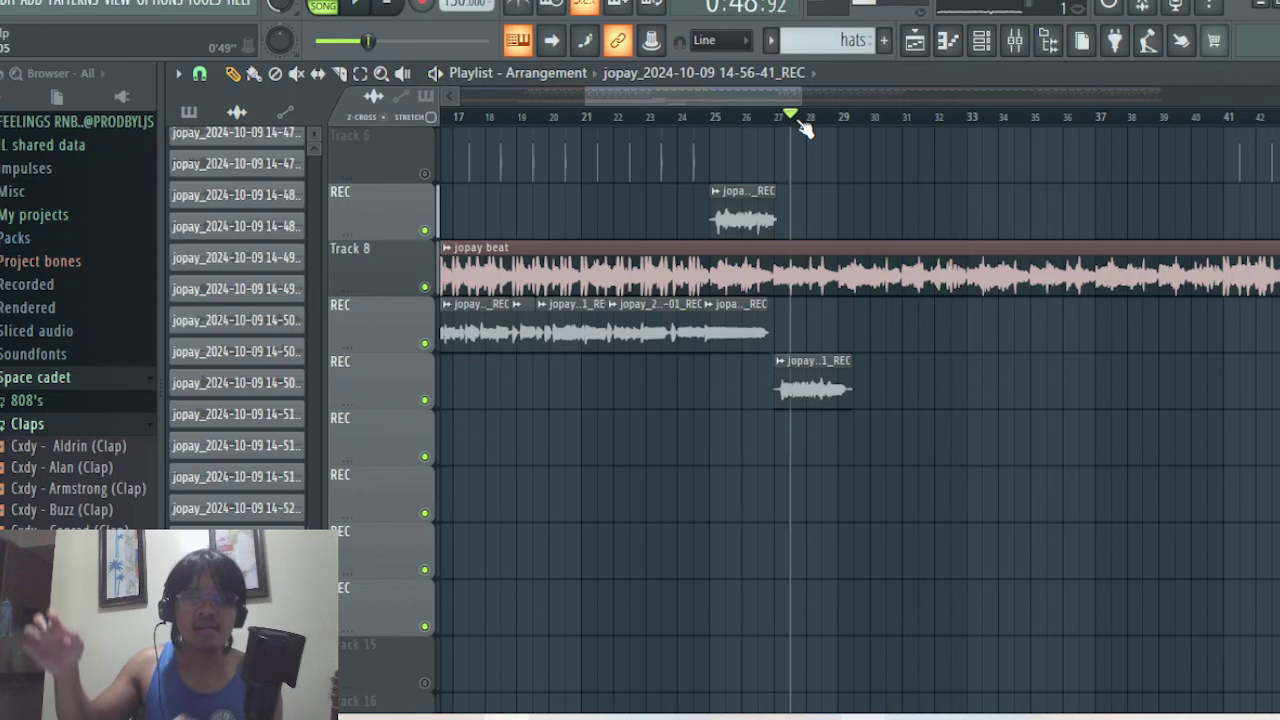
Step: In Notepad, rewrite the third lyric line as "puro na nalang ikaw ang masaya" and add "sa t'wing oras kong to sayo aking dala"
key(alt+Tab)
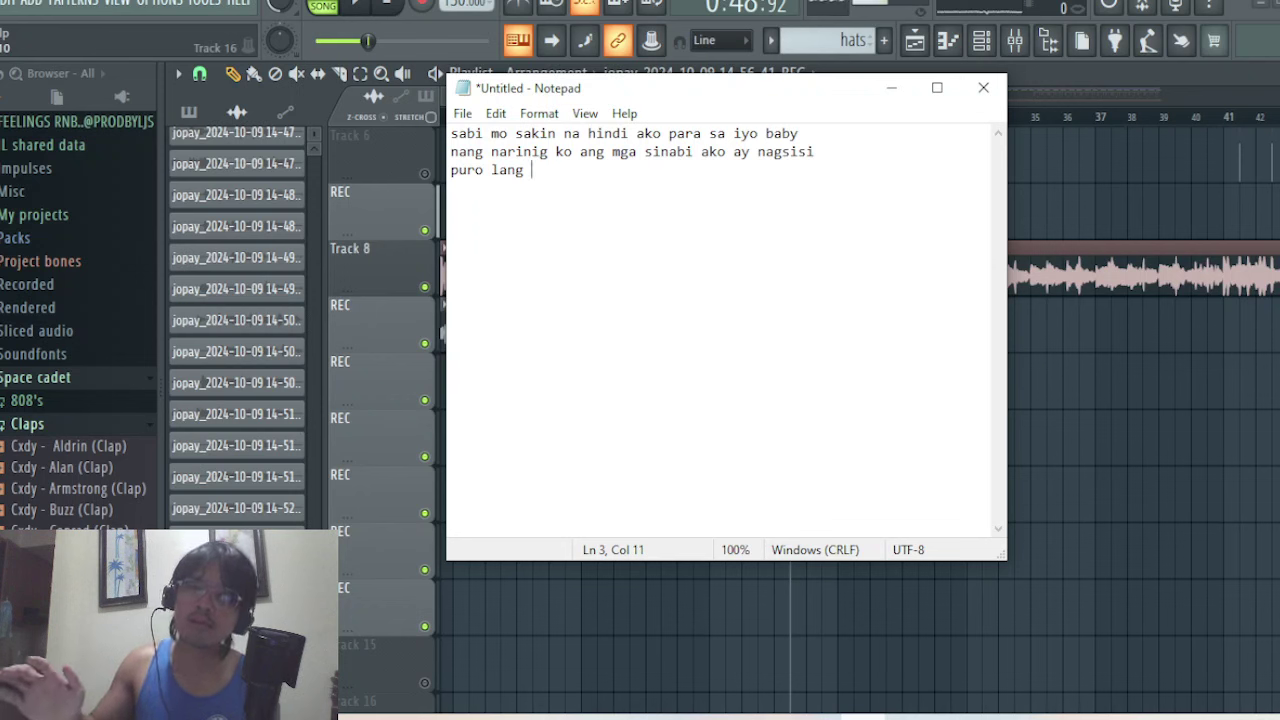
key(BackSpace)
key(BackSpace)
key(BackSpace)
key(BackSpace)
key(BackSpace)
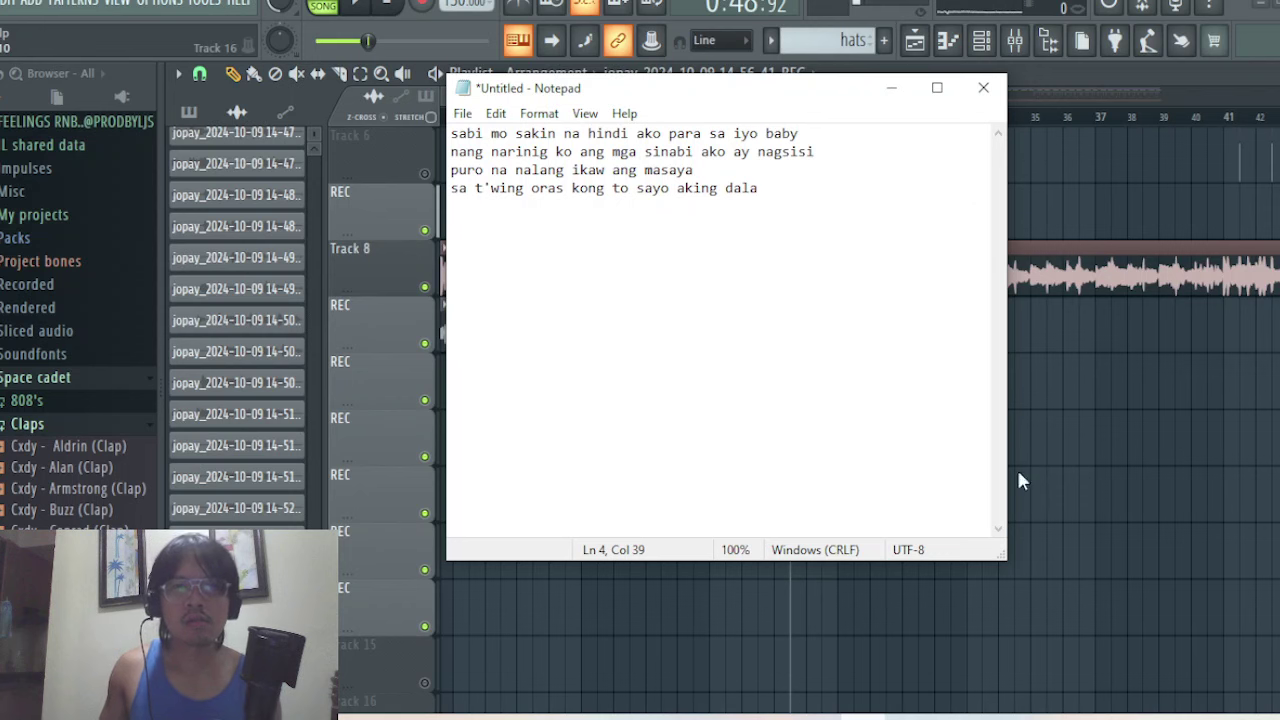
Step: Play the beat from about bar 27.5 and insert "ba" after "nalang" in the third lyric line in Notepad
click(1141, 530)
key(space)
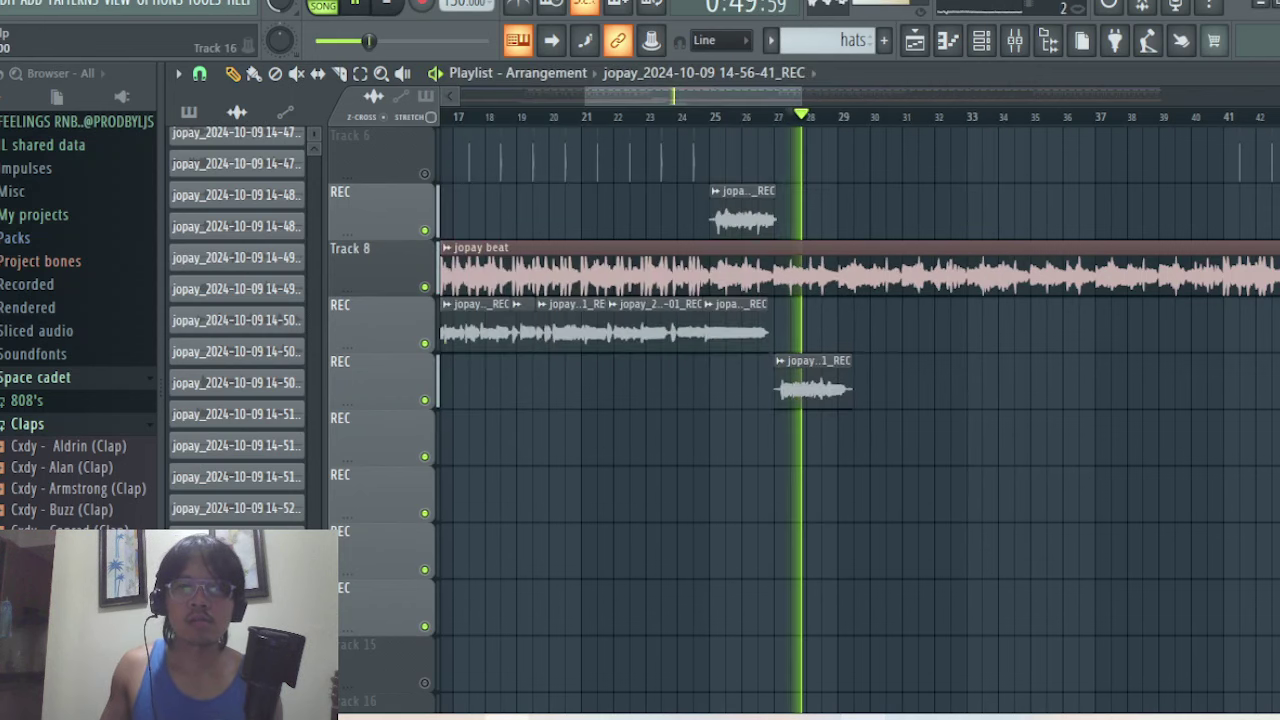
click(879, 708)
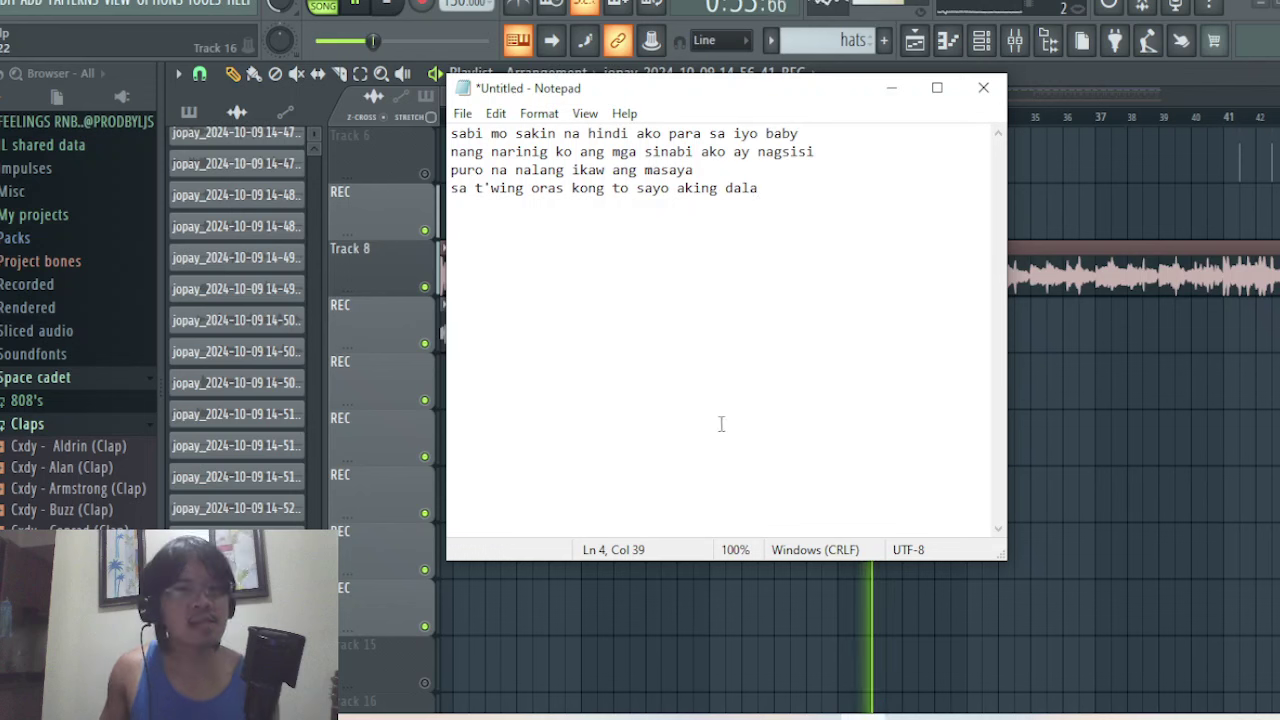
click(564, 170)
text(ba)
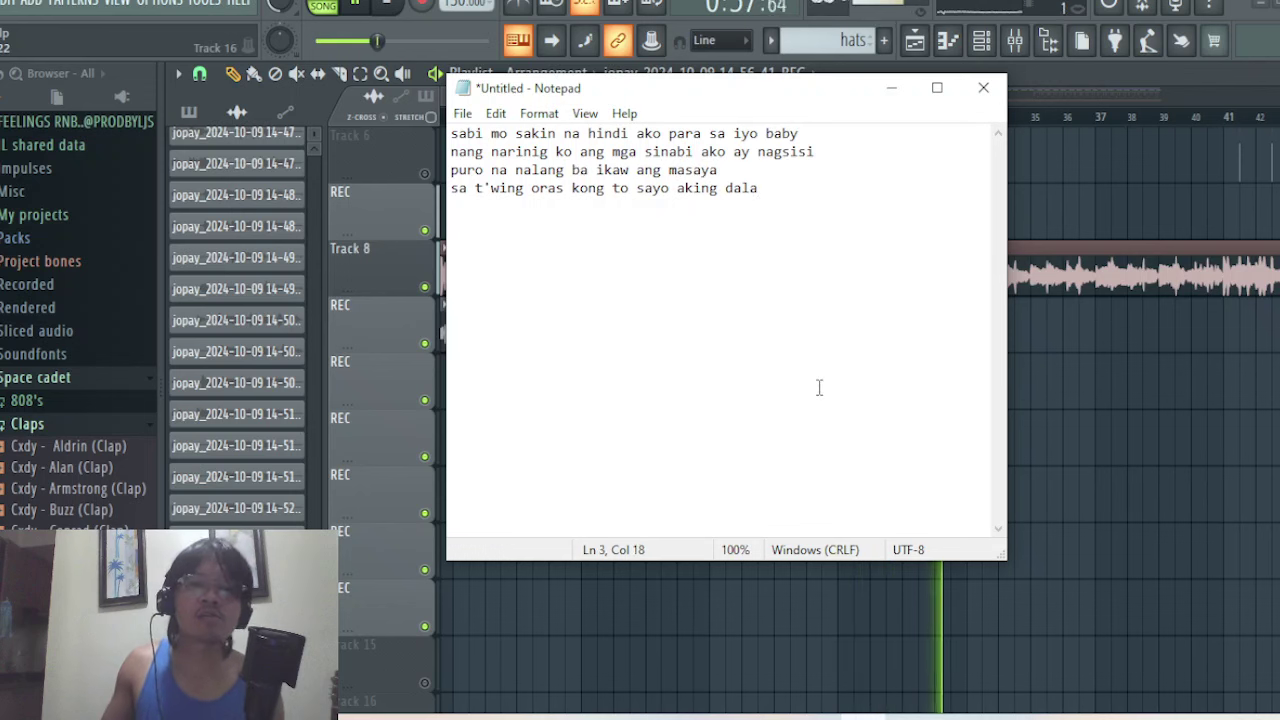
Step: Try recording the two new lyric lines from about bar 27.5 to 33.5 with the Notepad text in view
click(1206, 451)
click(812, 120)
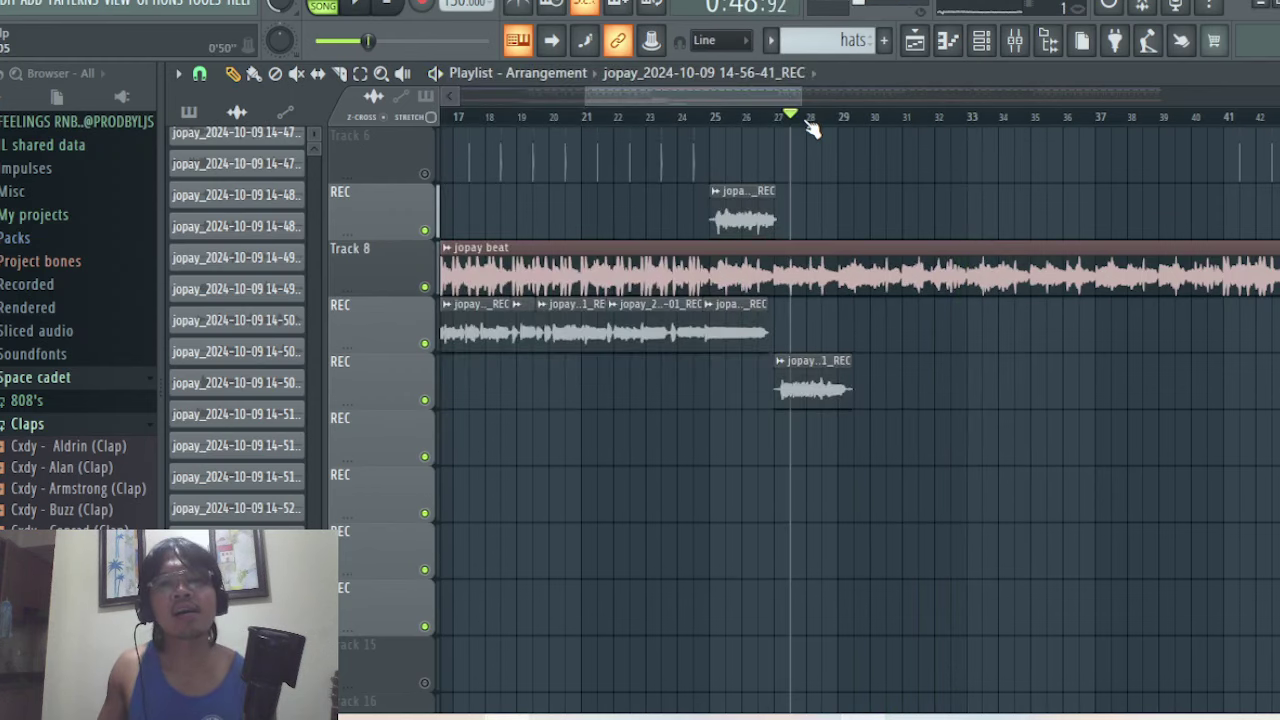
click(430, 6)
click(655, 418)
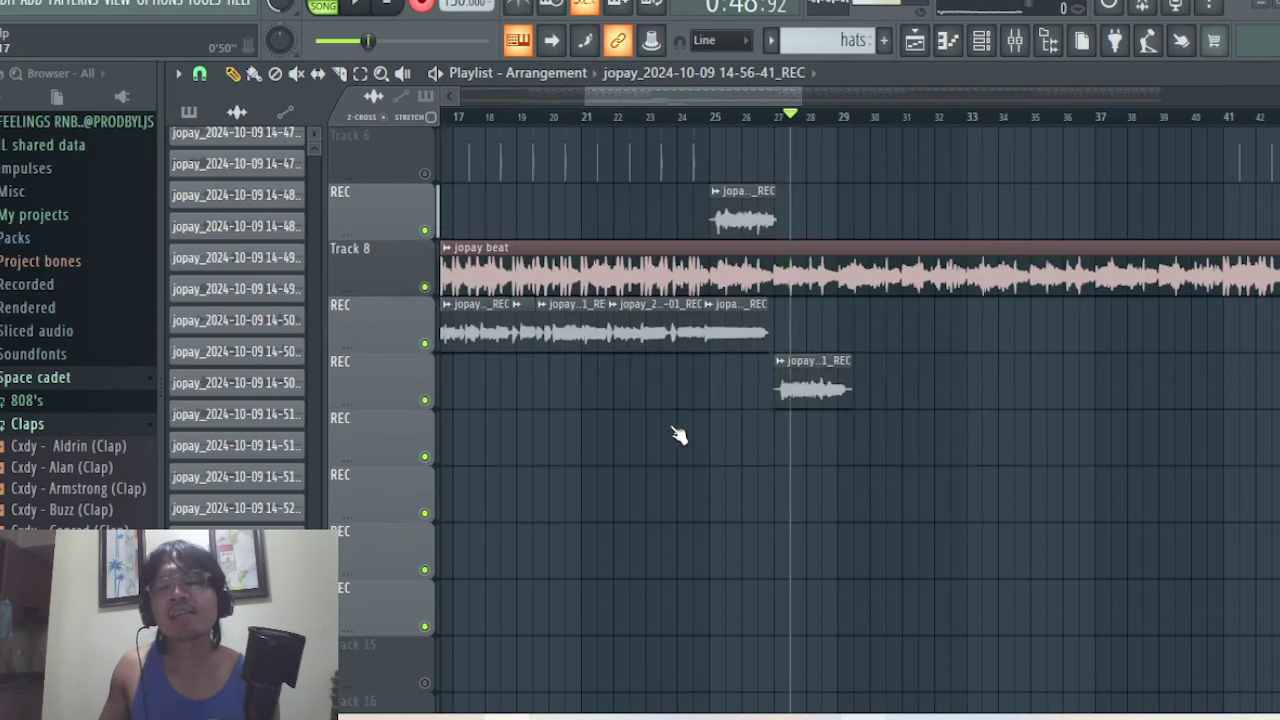
key(alt+Tab)
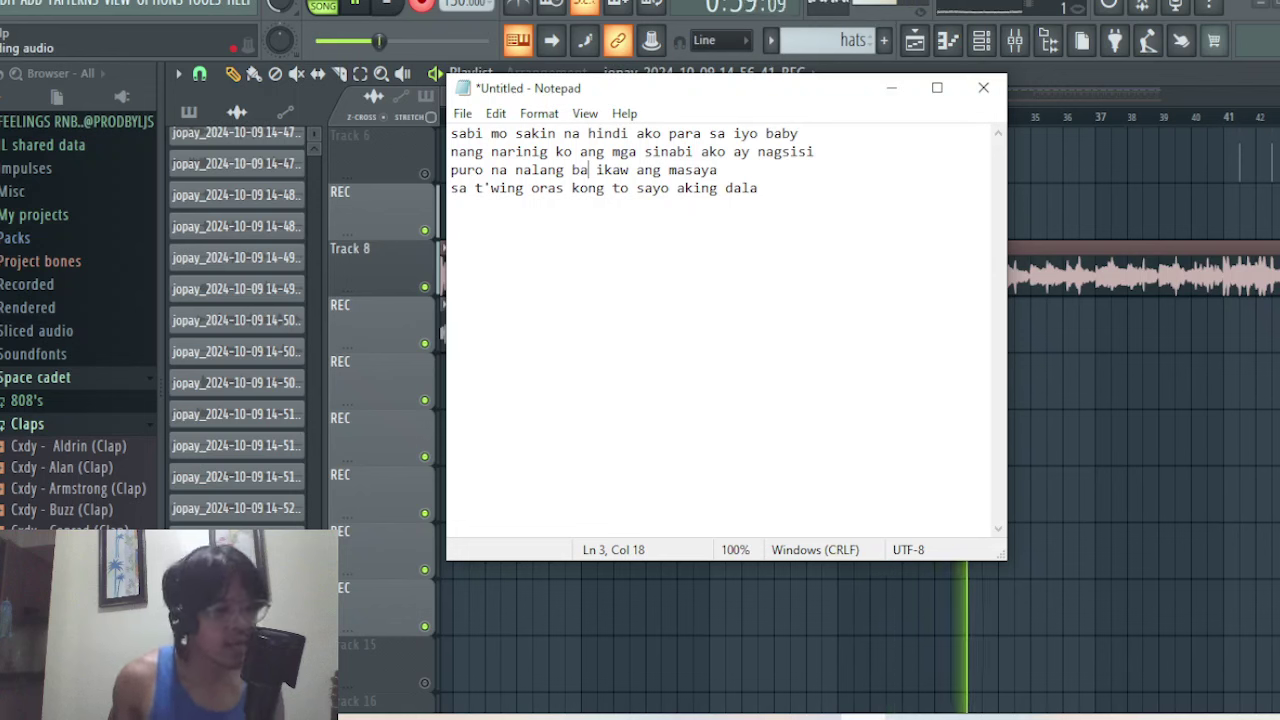
click(426, 4)
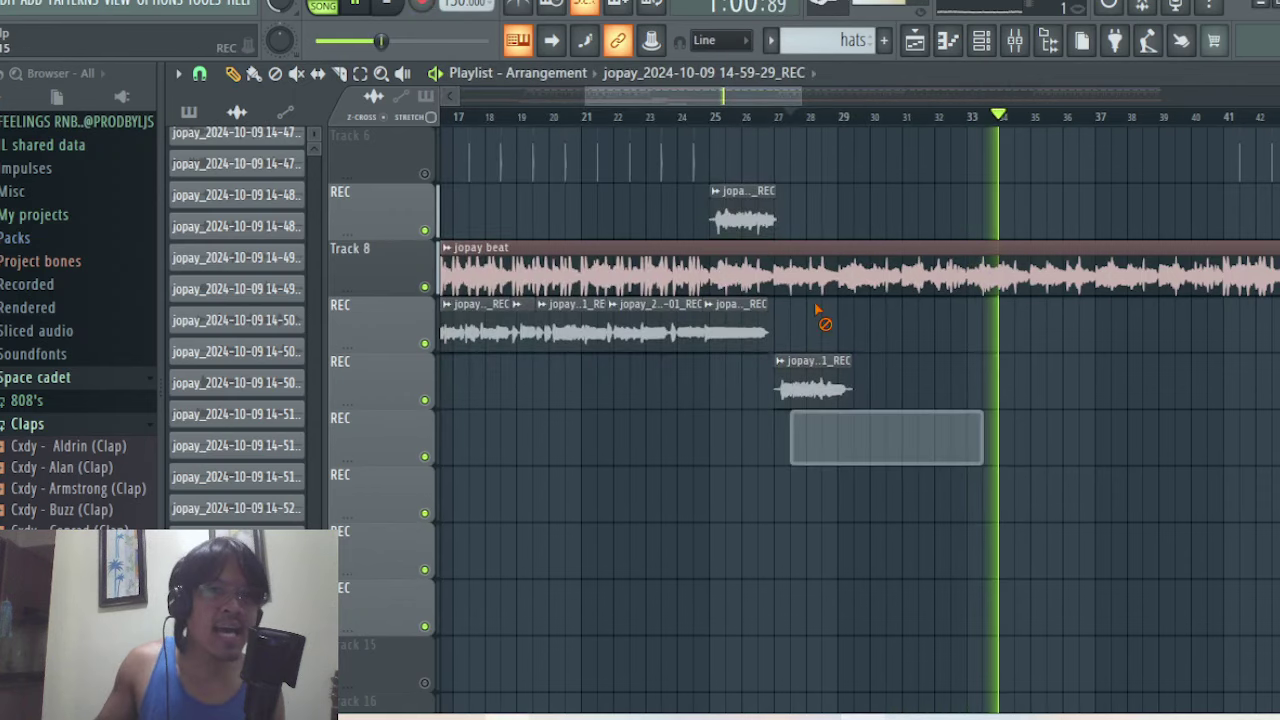
Step: Discard the previous take and record the two new lyric lines again from about bar 27.5 to 34
key(space)
key(space)
click(700, 424)
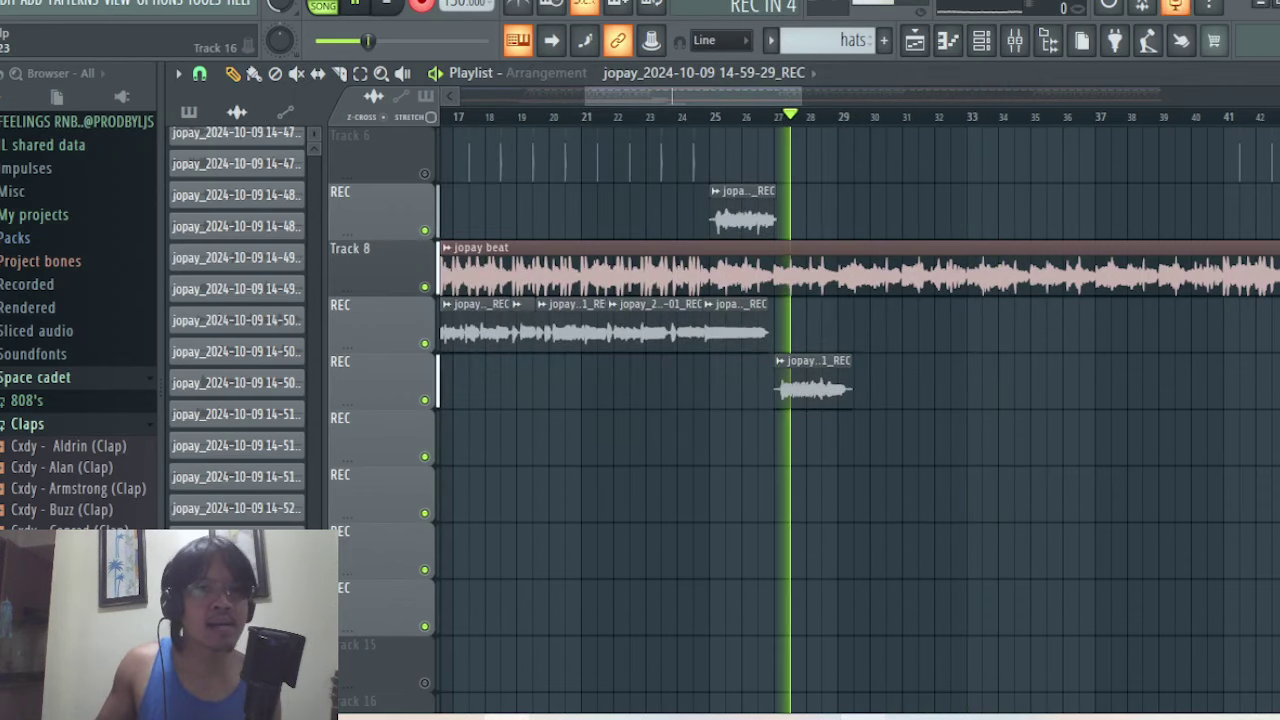
click(880, 716)
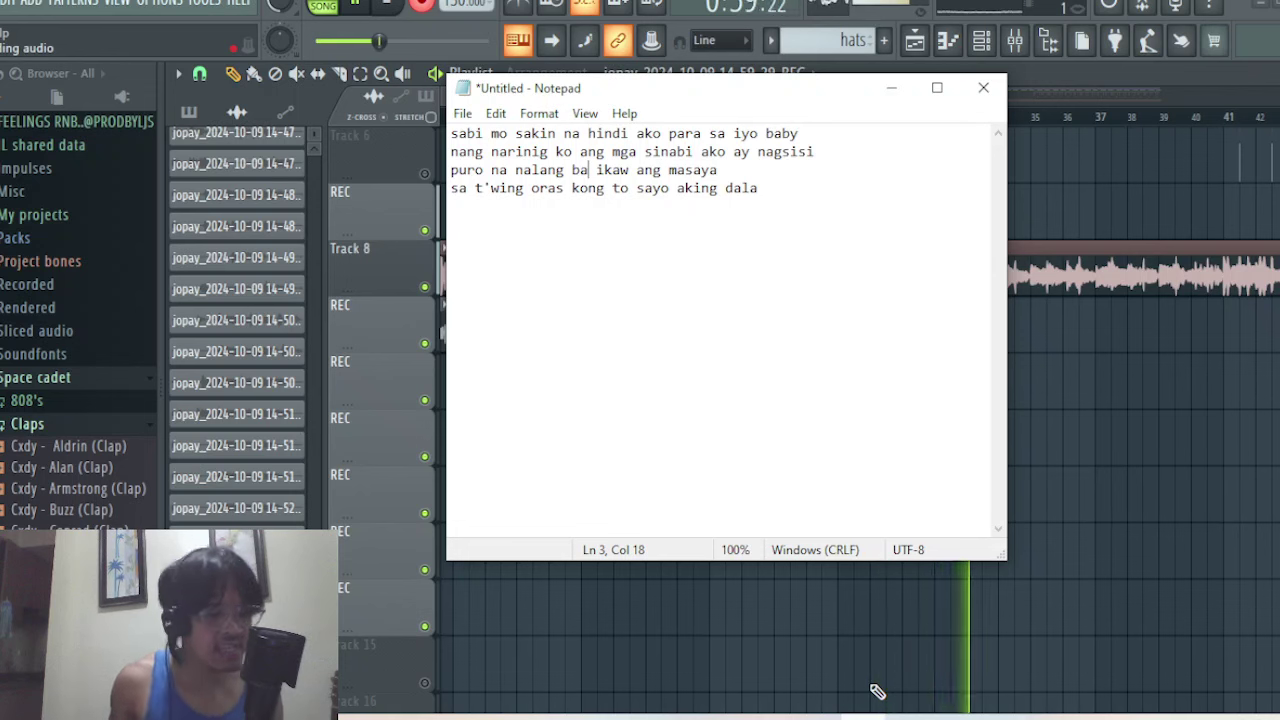
click(433, 5)
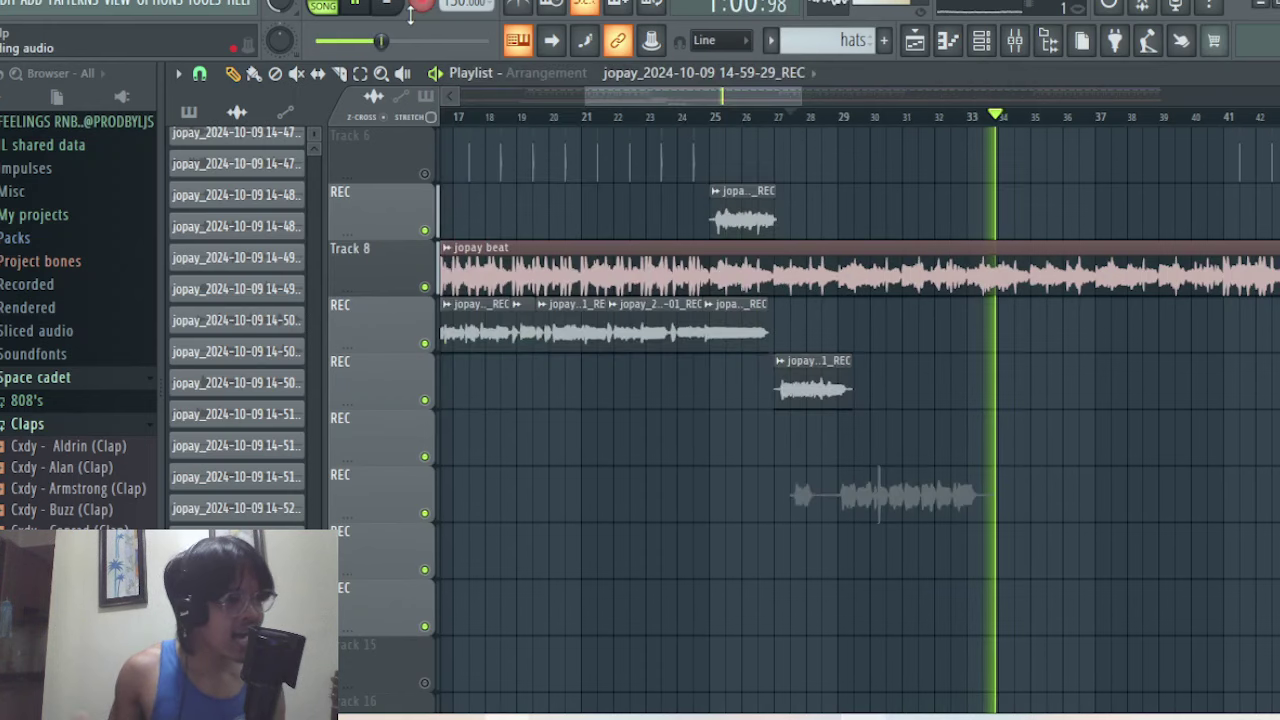
Step: Play back the new take, trim its start to about bar 28.5, and save the project
key(space)
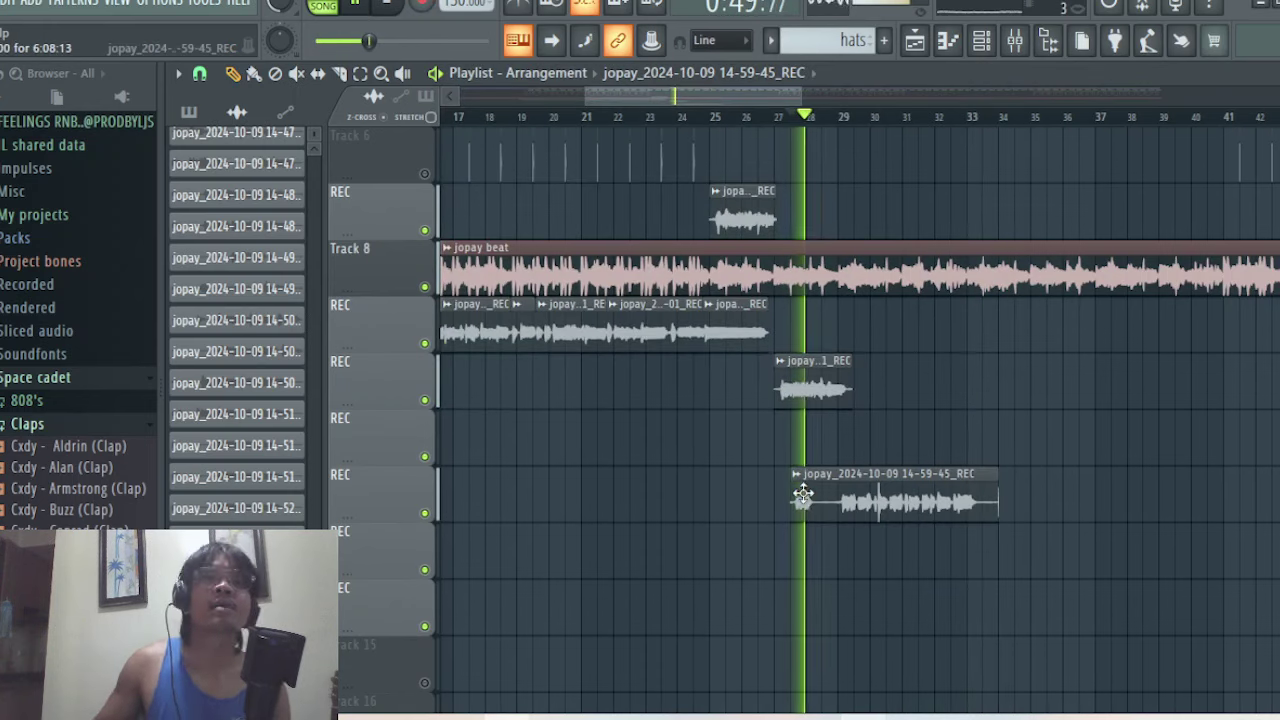
drag(791, 480, 824, 476)
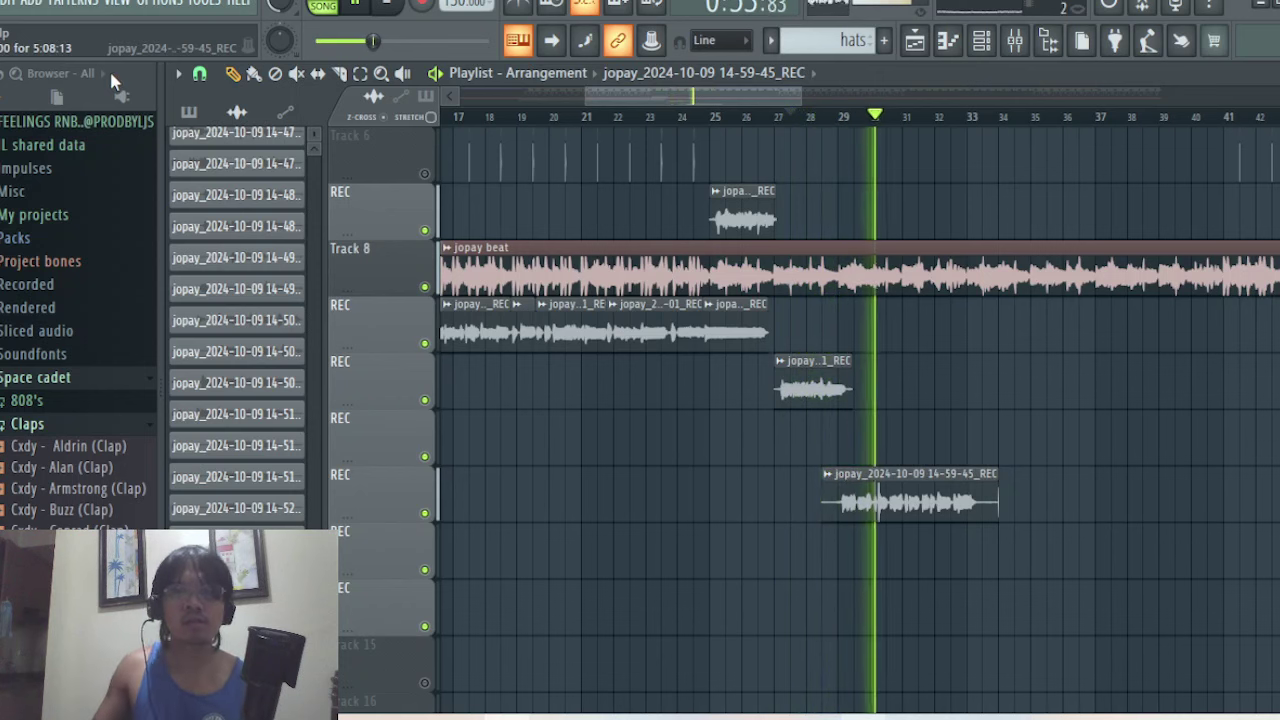
click(3, 4)
click(10, 105)
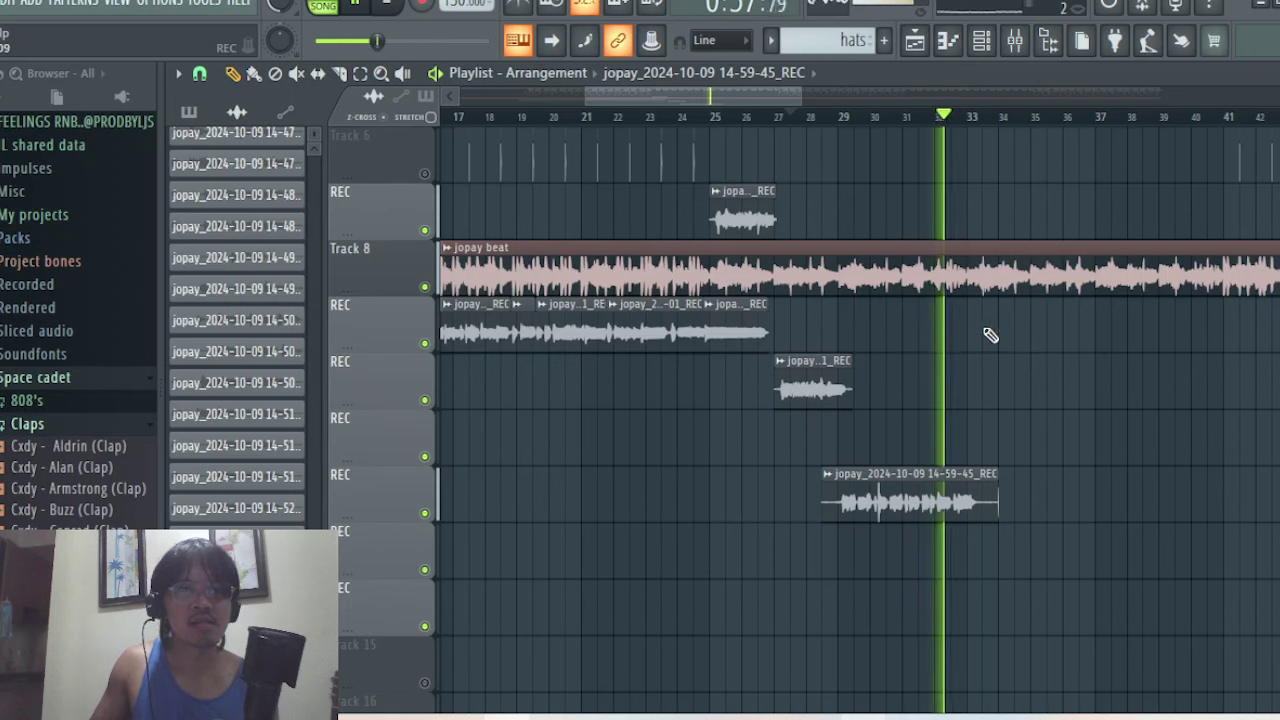
Step: Change the playlist's snap setting and play the new take back from about bar 28.9
click(181, 77)
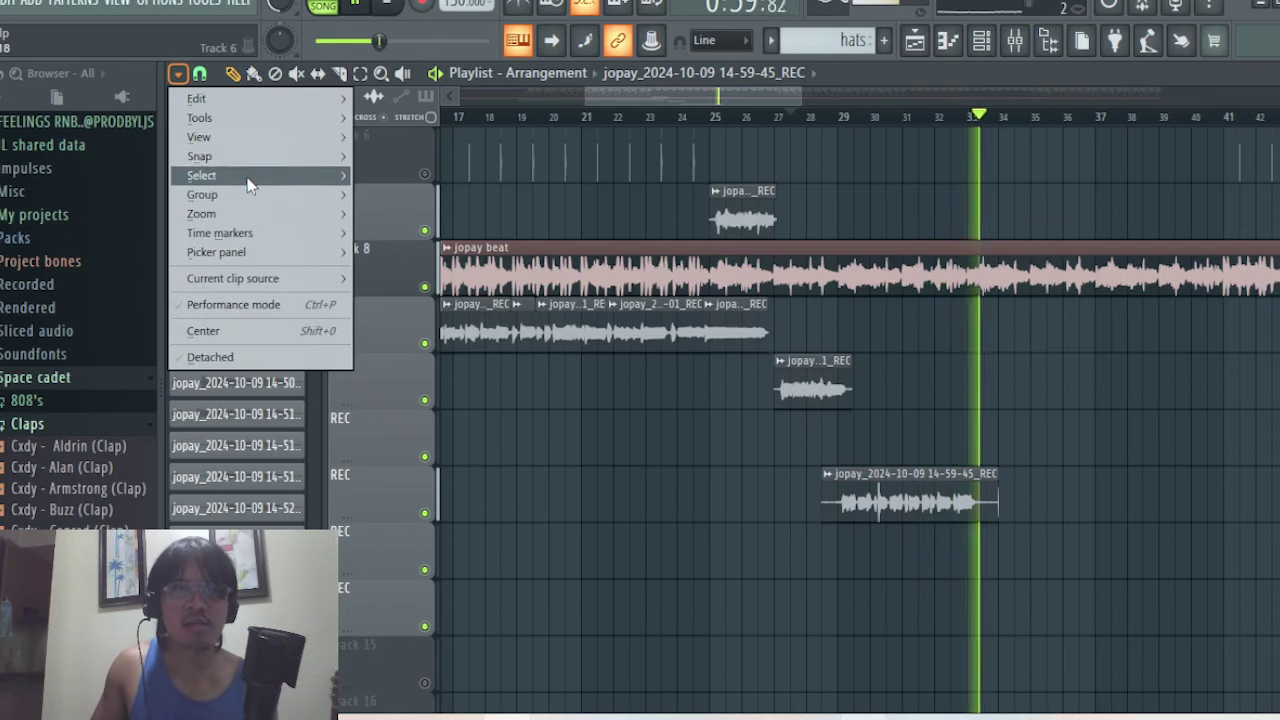
mouse_move(230, 157)
click(398, 229)
scroll(926, 320, up, 3)
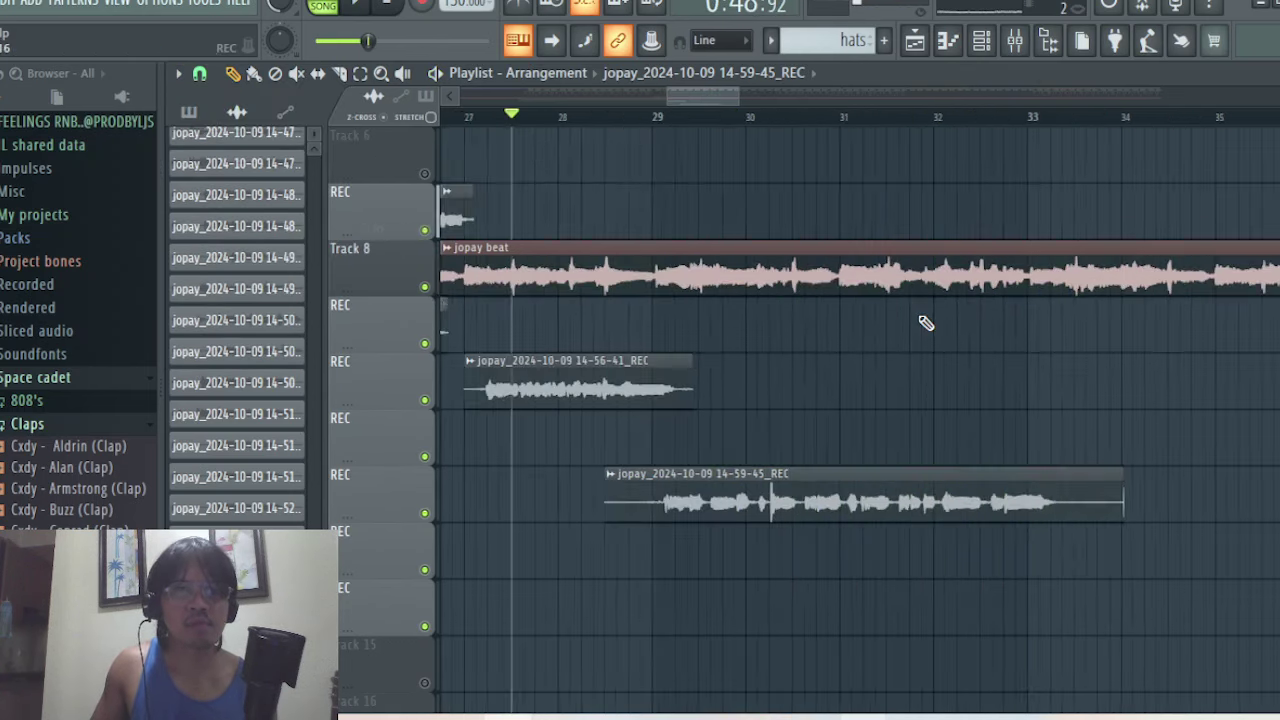
click(640, 117)
key(space)
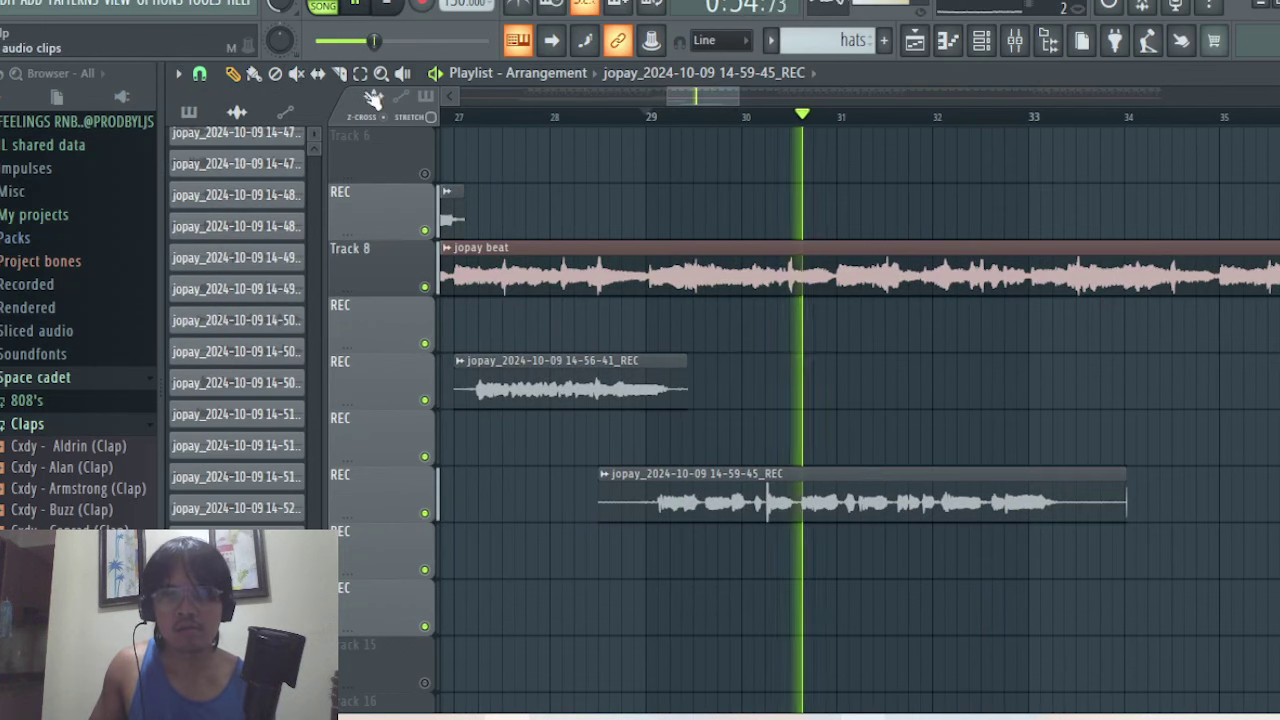
Step: Slice the trimmed take into six pieces at about bars 29.6, 30.1, 30.6, 31 and 31.5
click(340, 74)
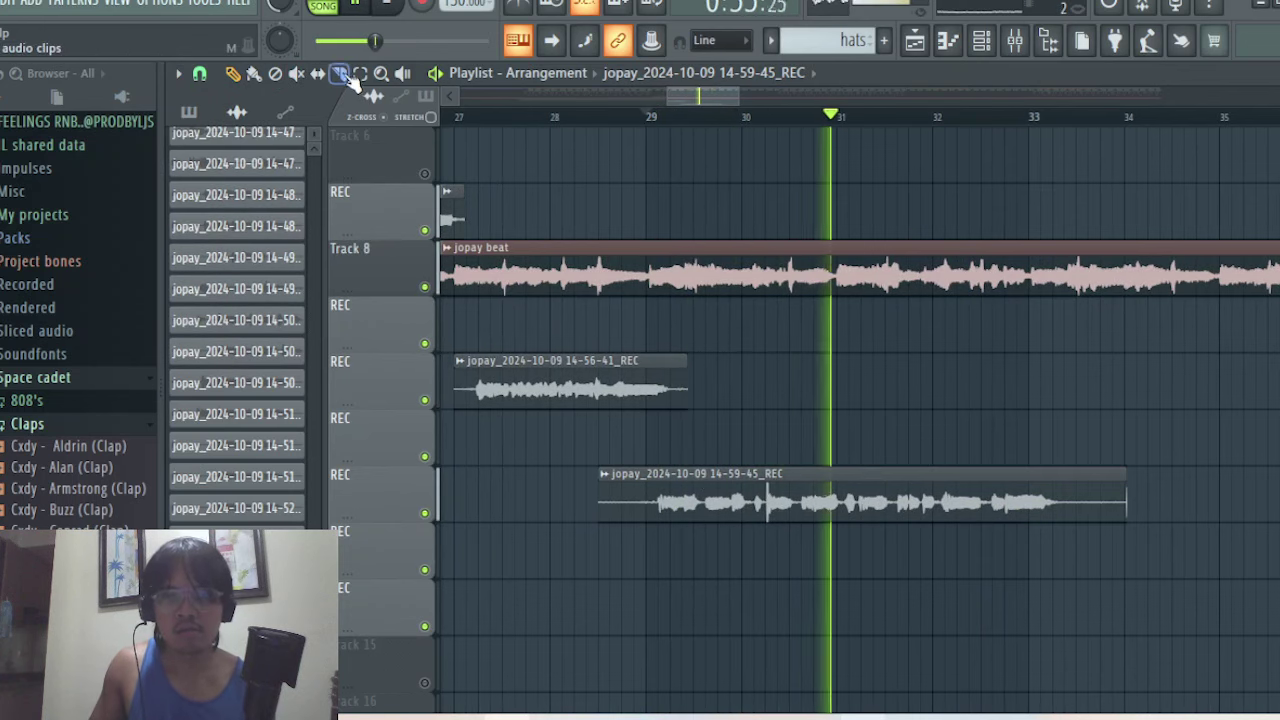
click(704, 500)
key(space)
key(space)
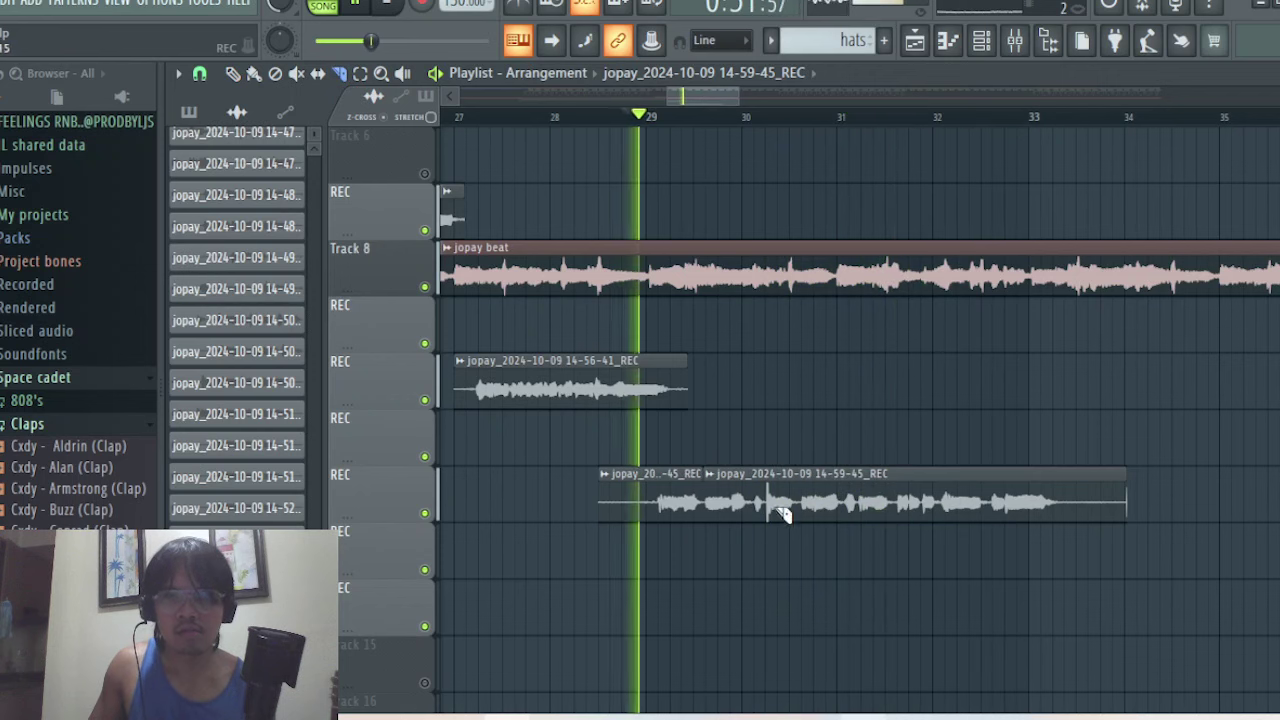
click(754, 500)
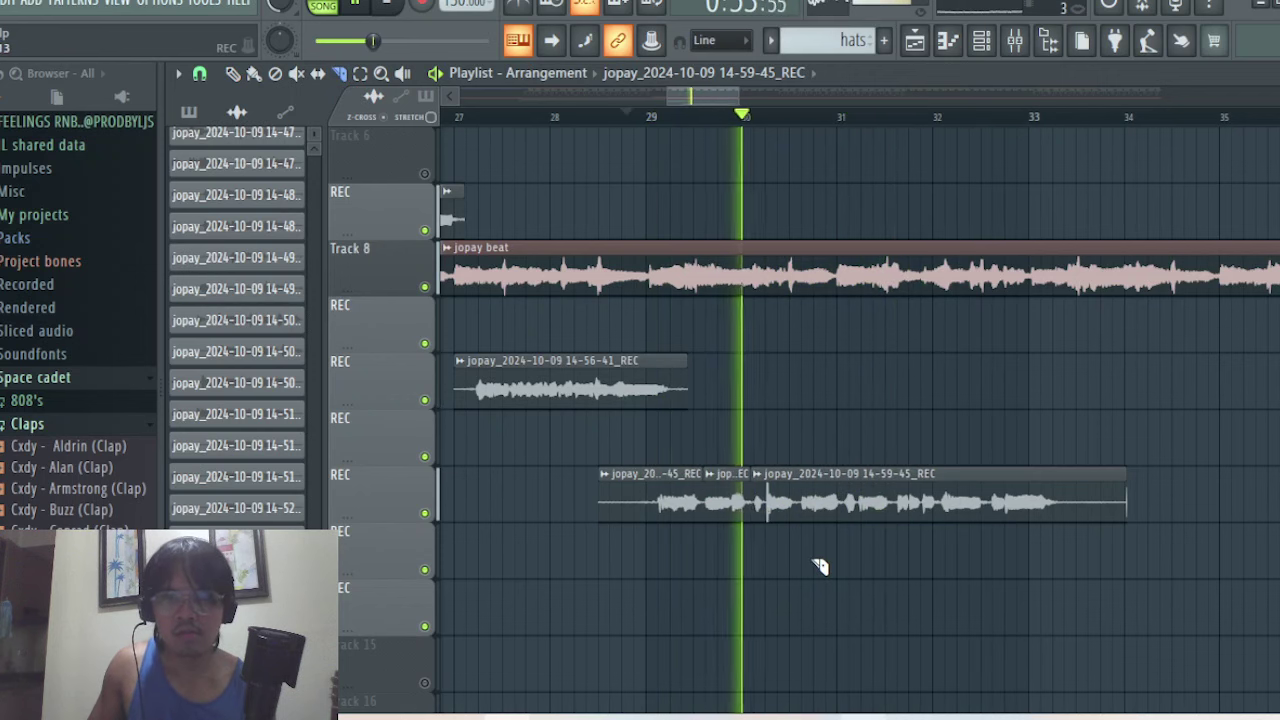
click(800, 503)
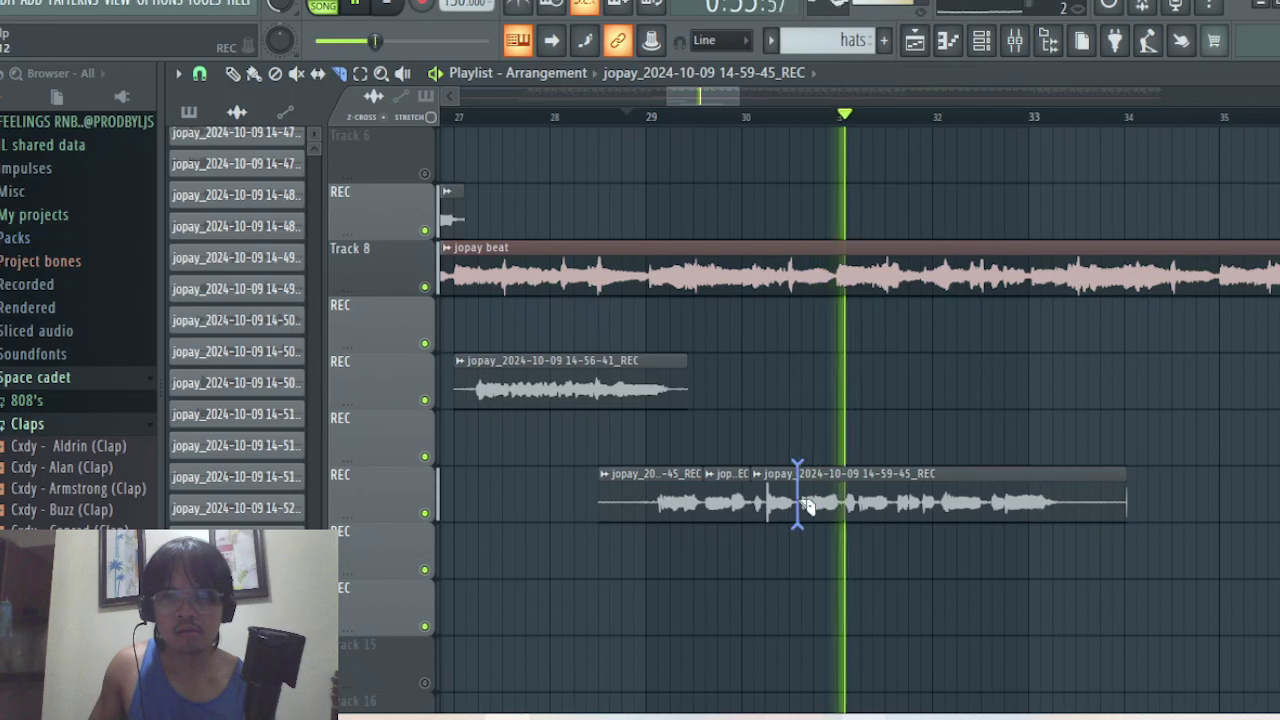
click(845, 505)
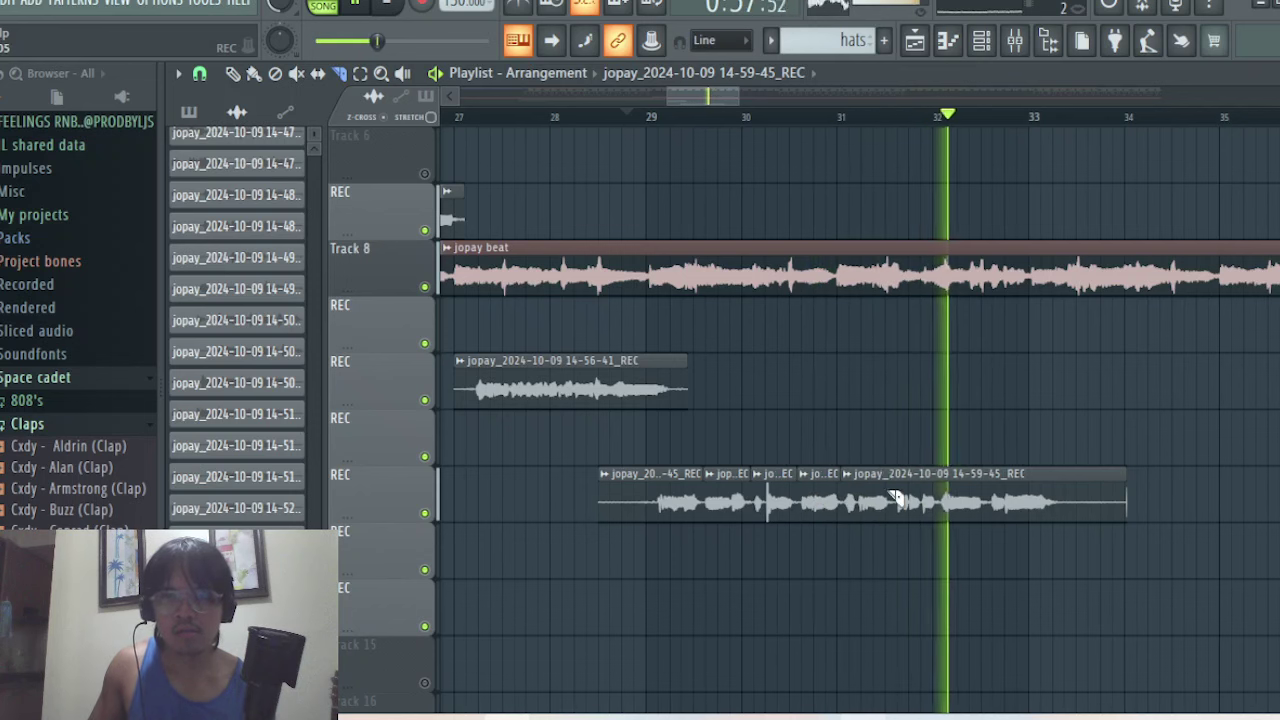
click(893, 506)
click(885, 118)
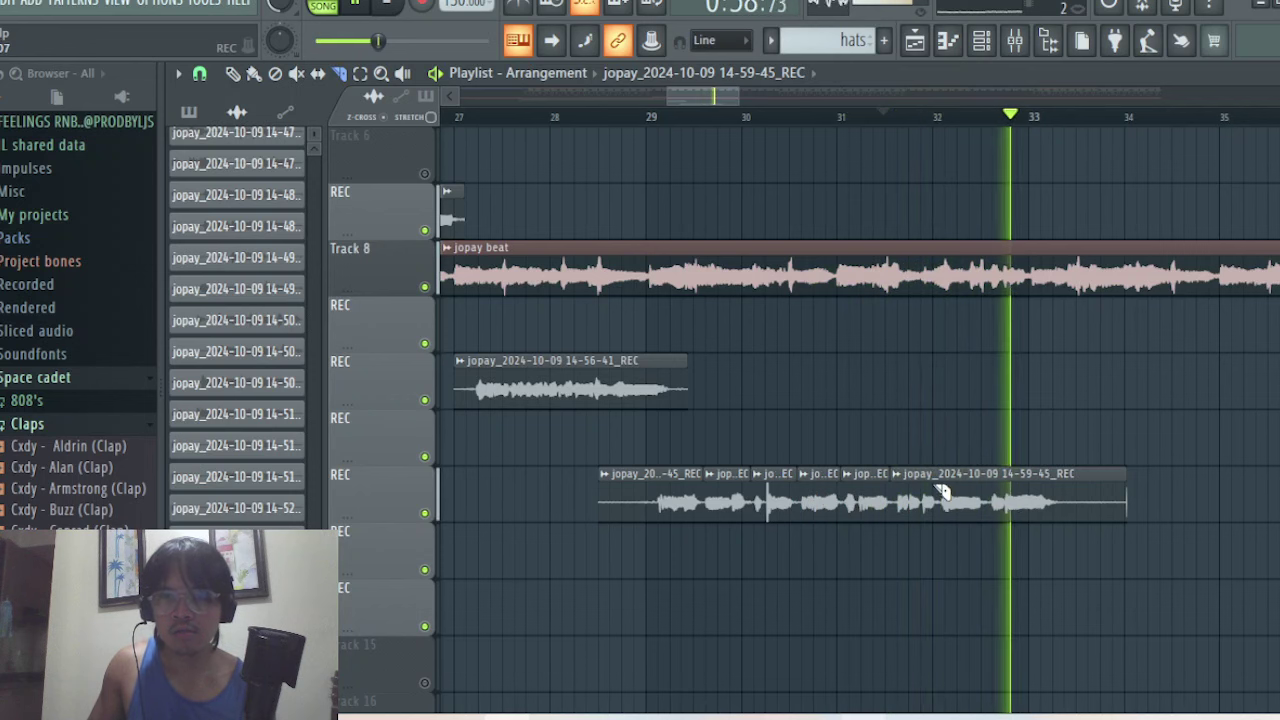
click(232, 73)
right_click(738, 503)
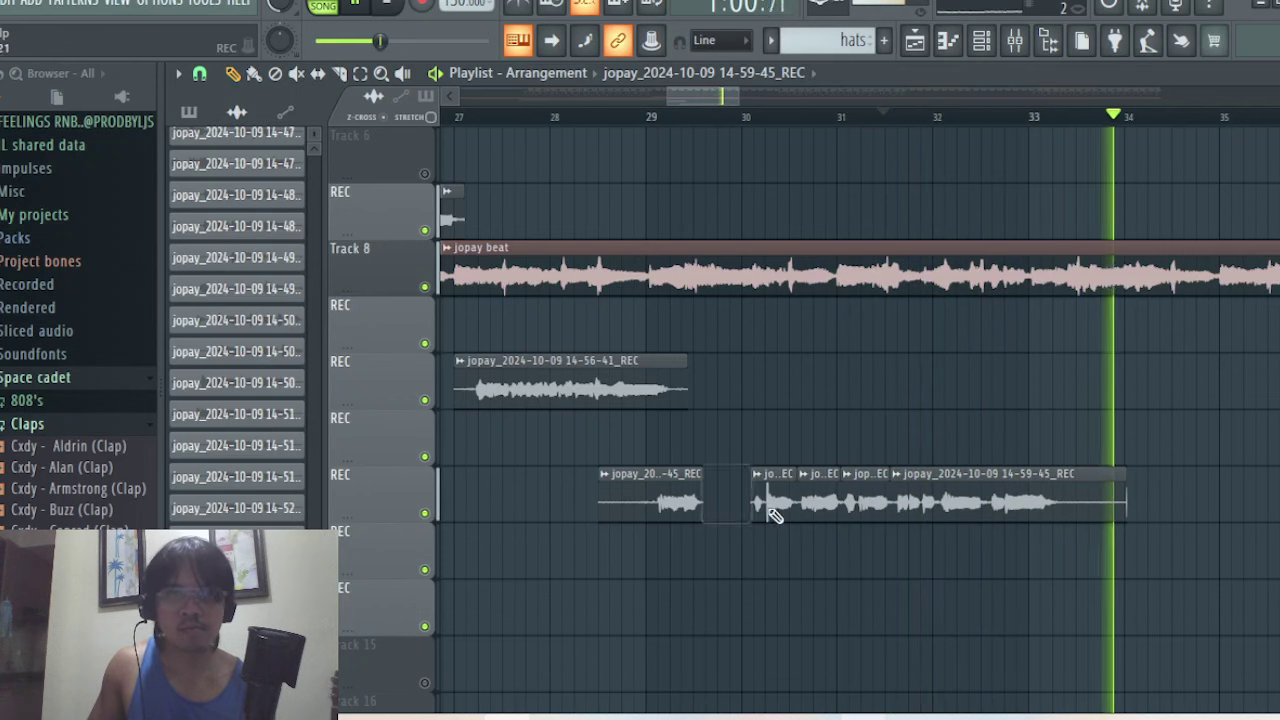
right_click(825, 505)
click(632, 117)
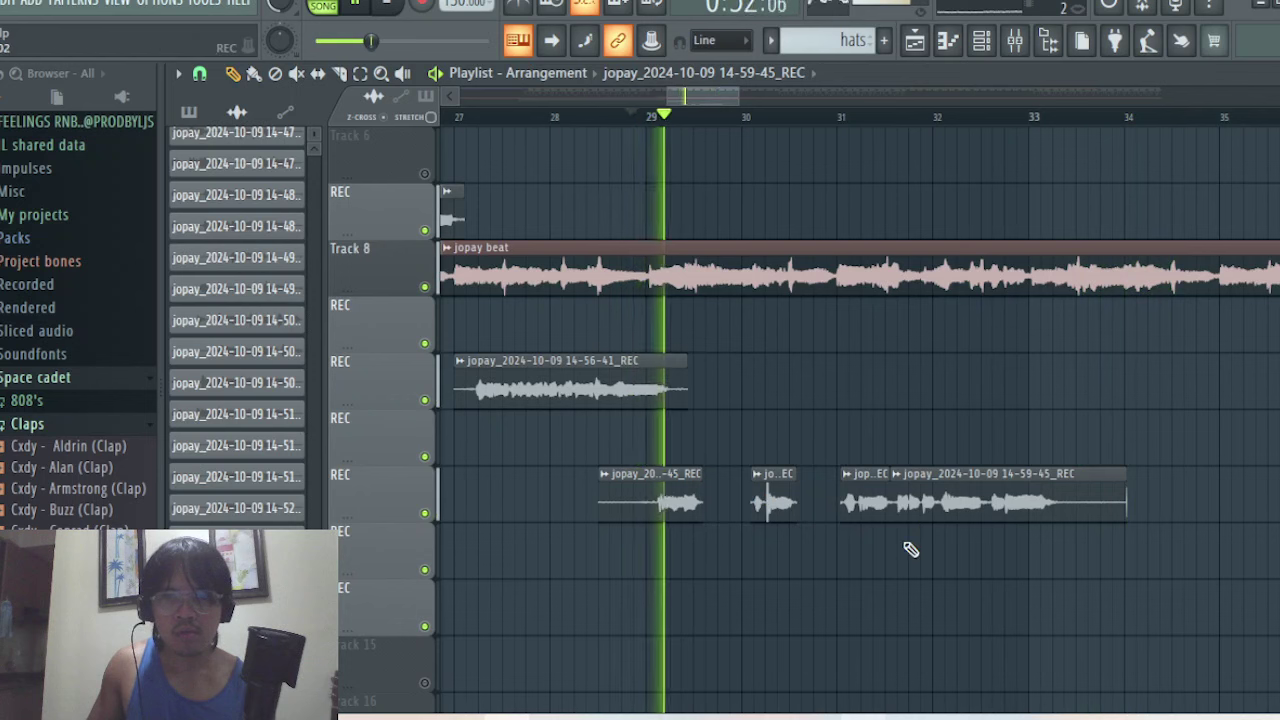
key(ctrl+alt+z)
key(ctrl+alt+z)
Step: Delete the slices starting at about bars 28.5, 30.1 and 31, and trim the last slice's end to about bar 33.4
right_click(681, 497)
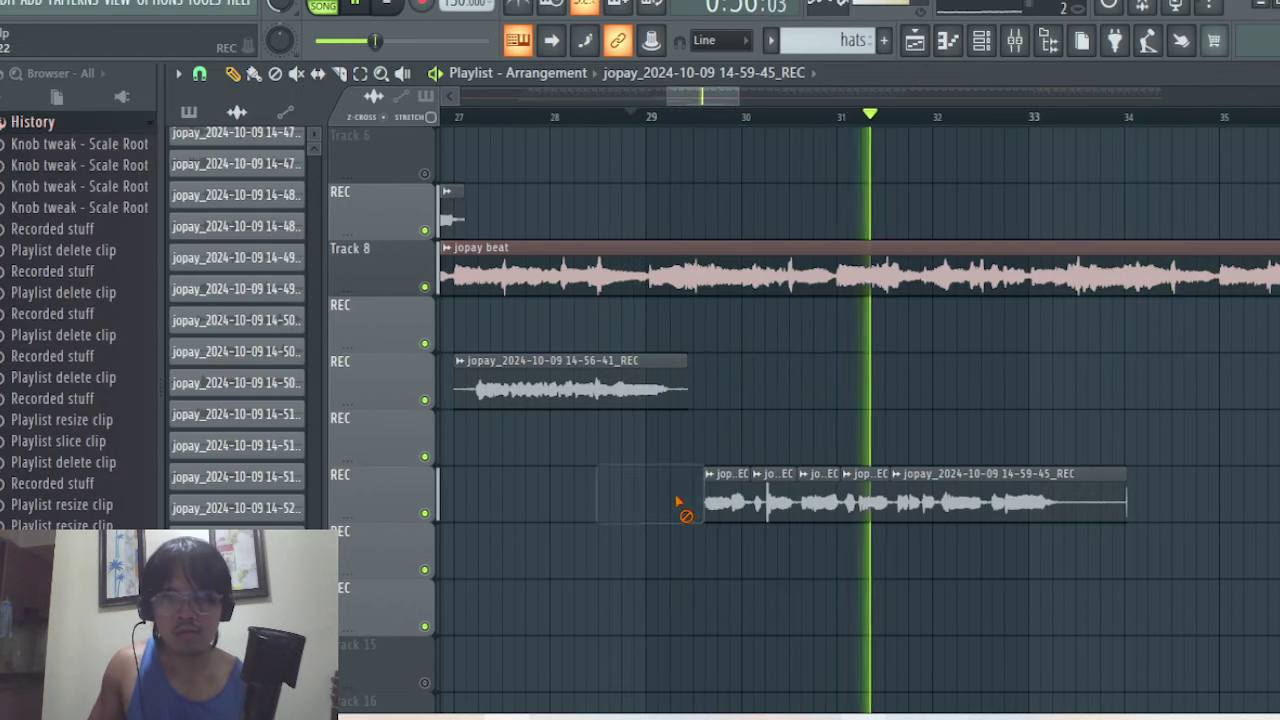
right_click(818, 500)
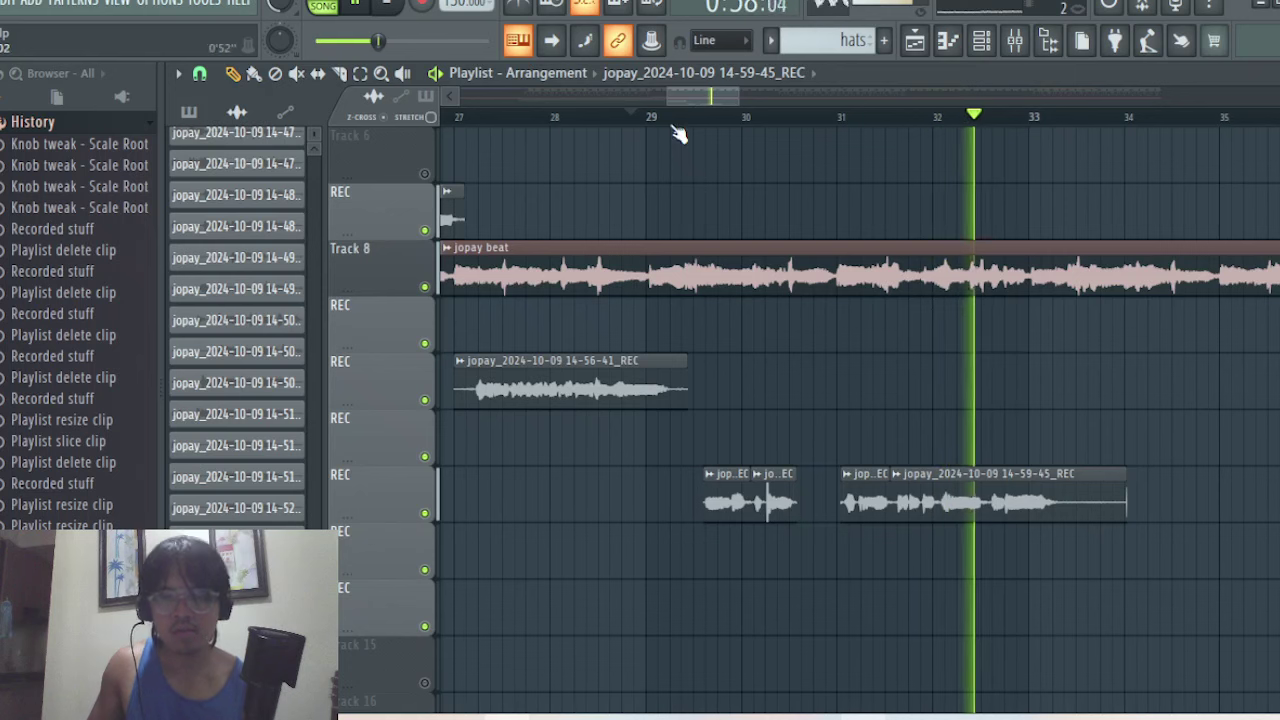
drag(765, 474, 812, 474)
click(681, 117)
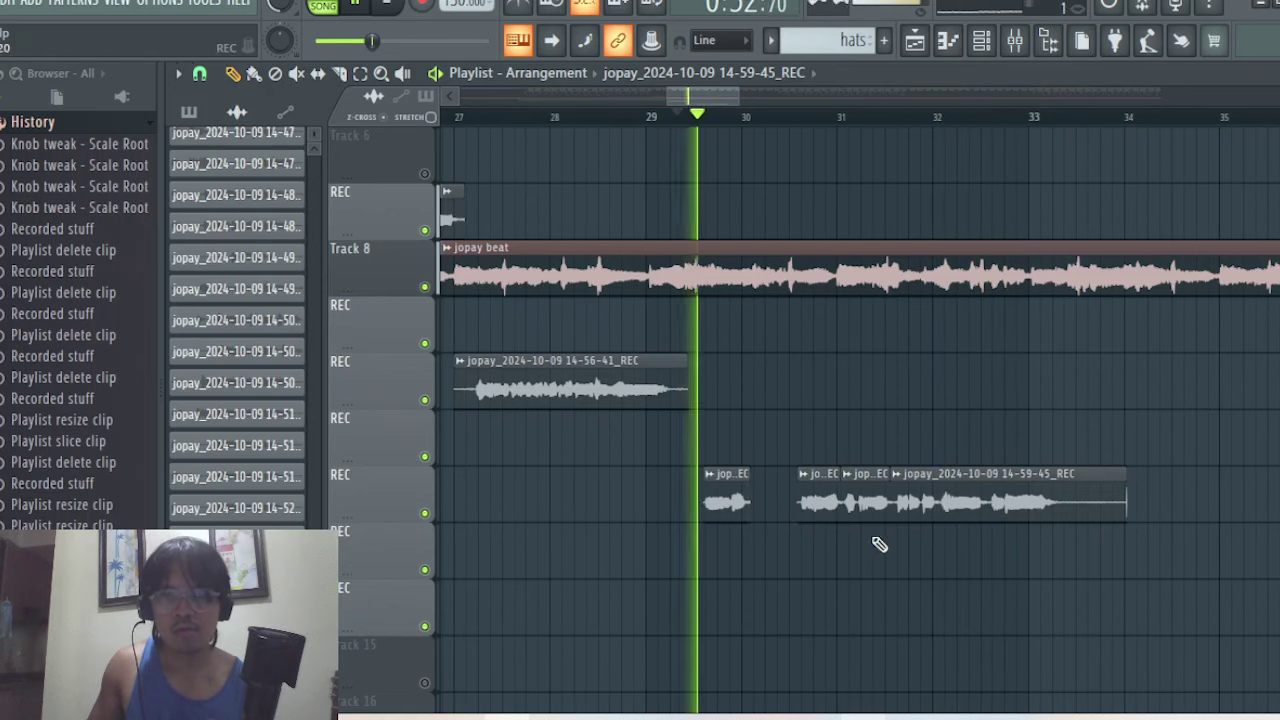
right_click(865, 500)
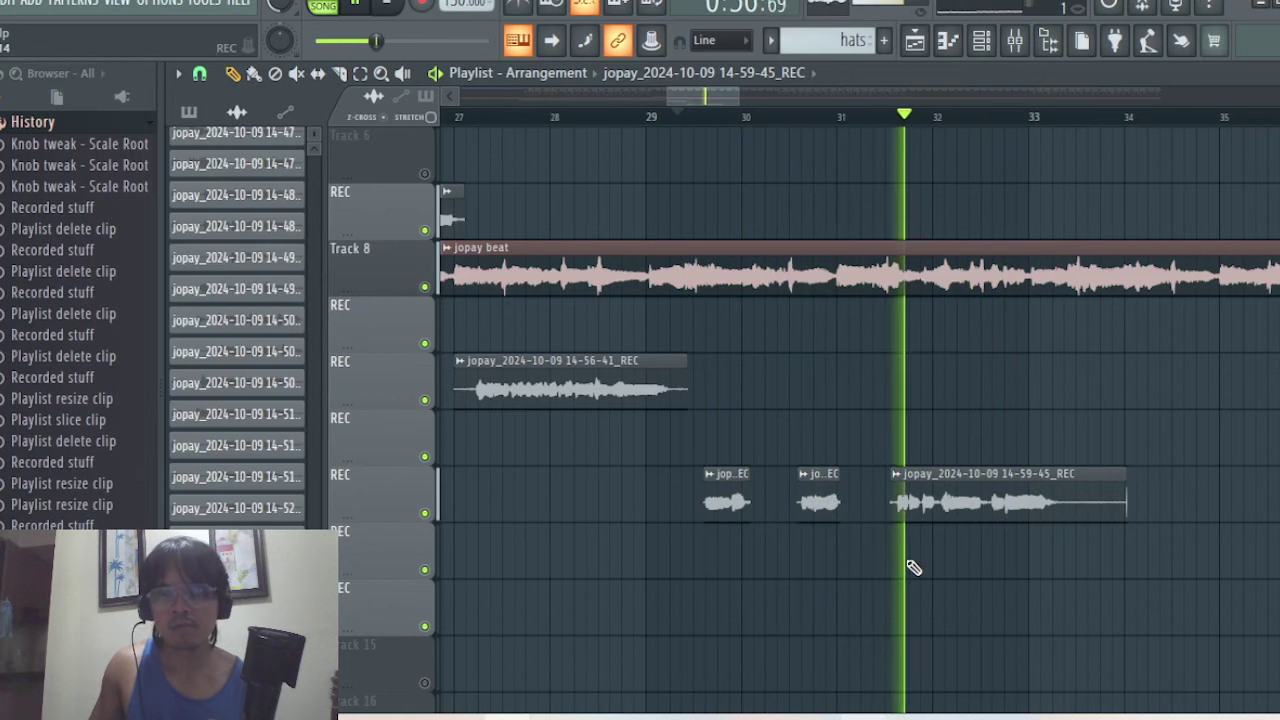
drag(1125, 490, 1058, 489)
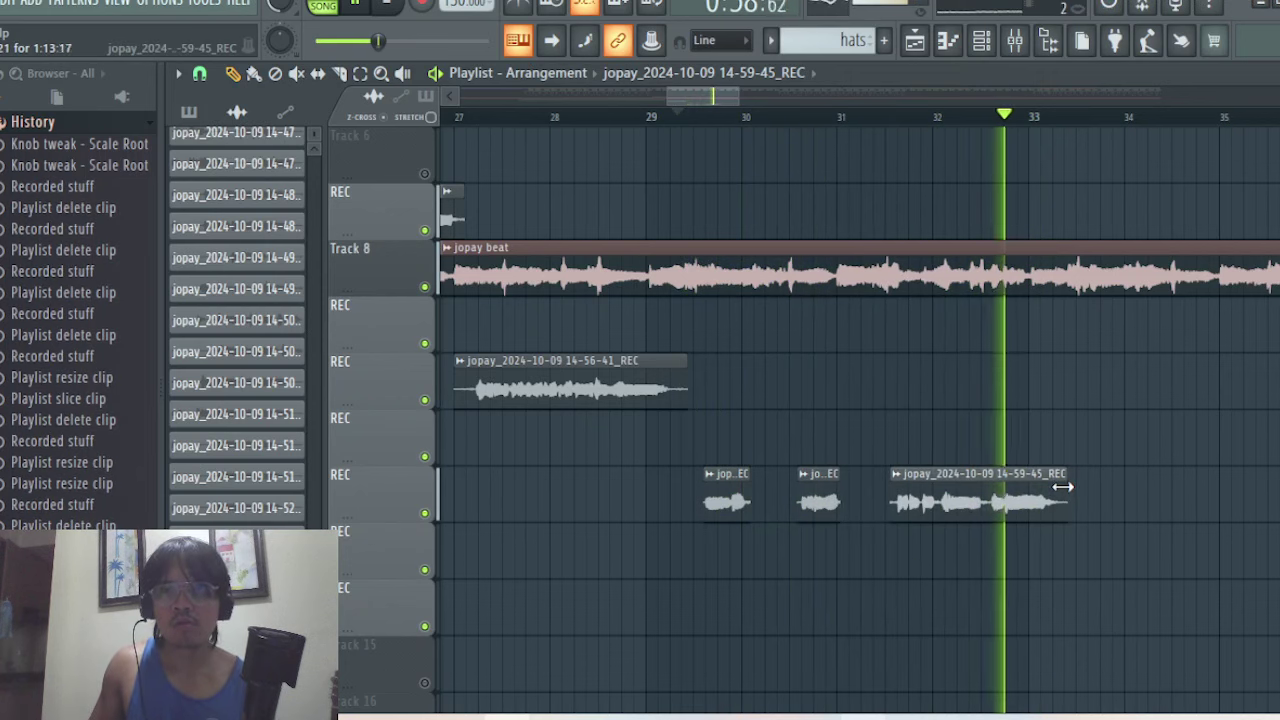
Step: Record a new vocal take into the playlist as an audio clip from about bar 28.3 to 31.6, checking the Notepad lyrics
click(581, 117)
click(424, 5)
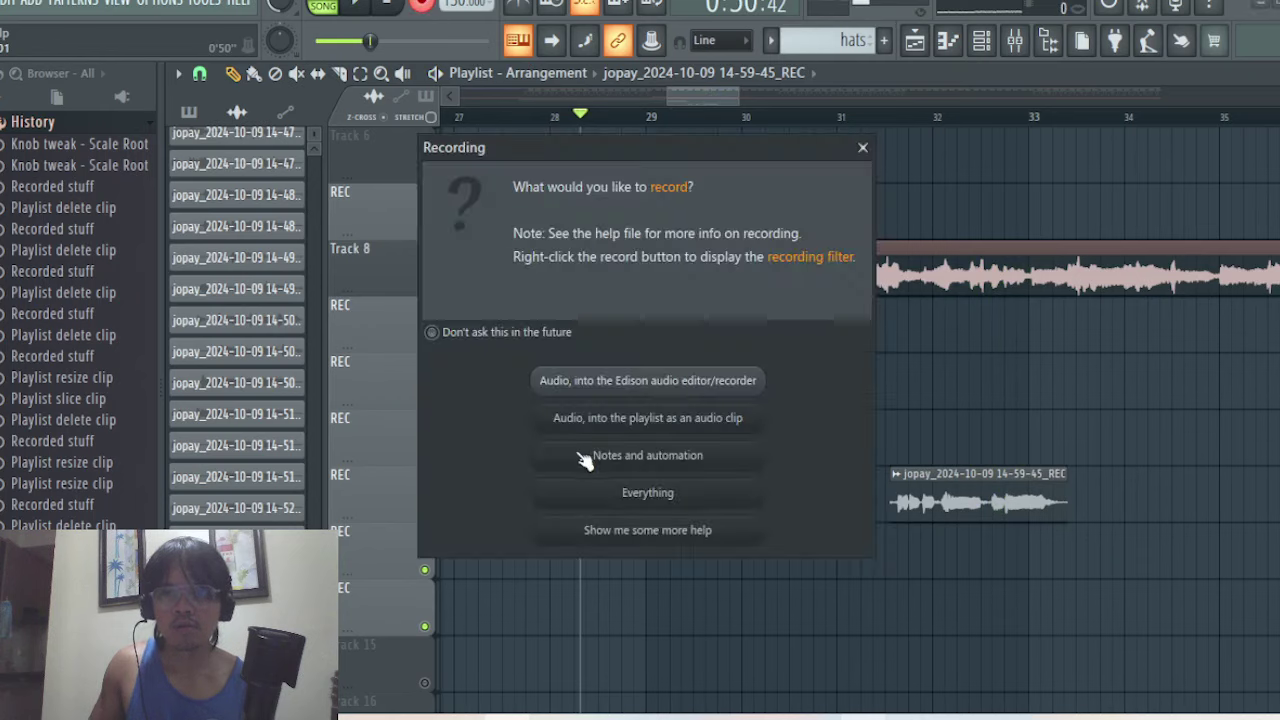
click(612, 440)
click(507, 716)
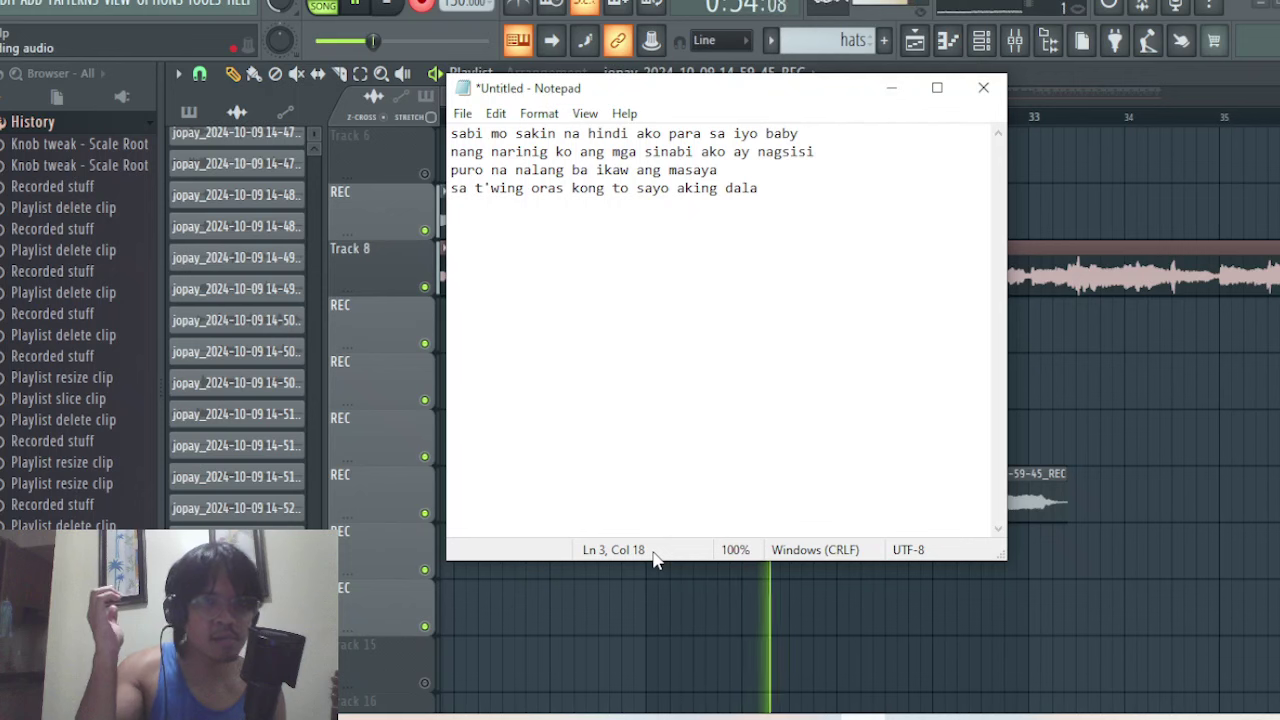
click(1043, 686)
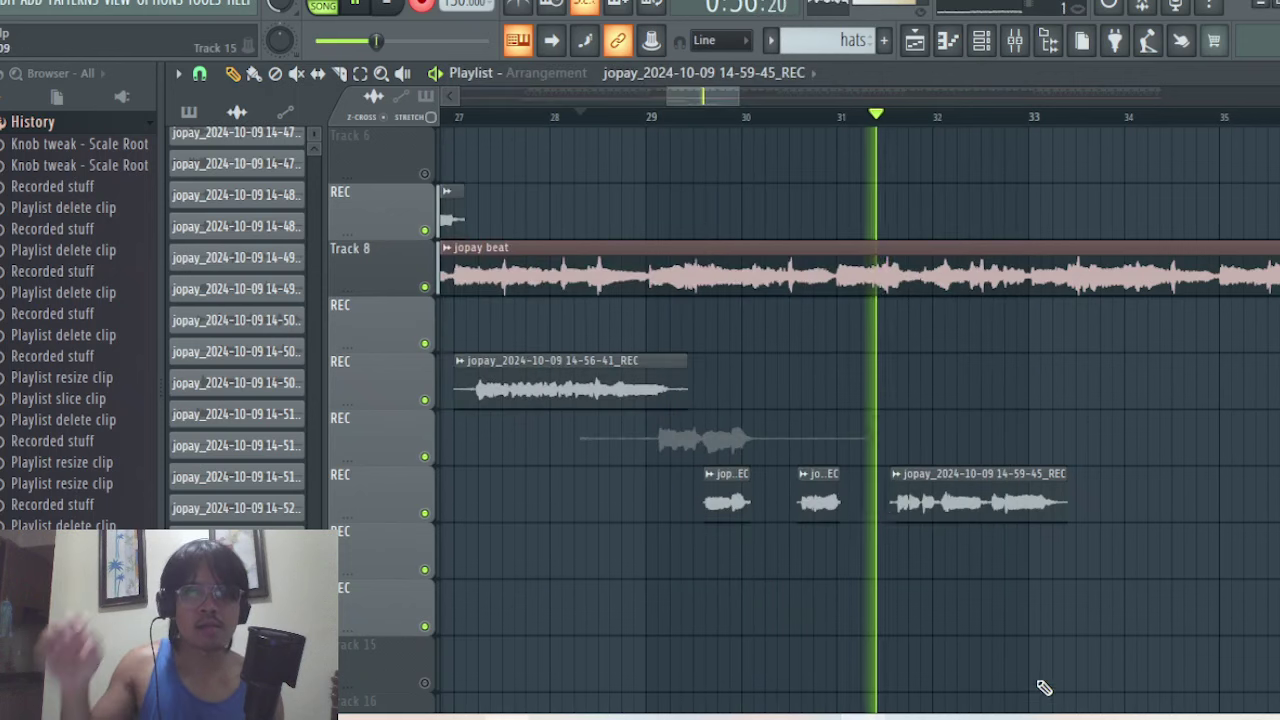
click(386, 5)
Step: Mute the track holding the remaining slices and play back the new take from about bar 28.3
click(354, 5)
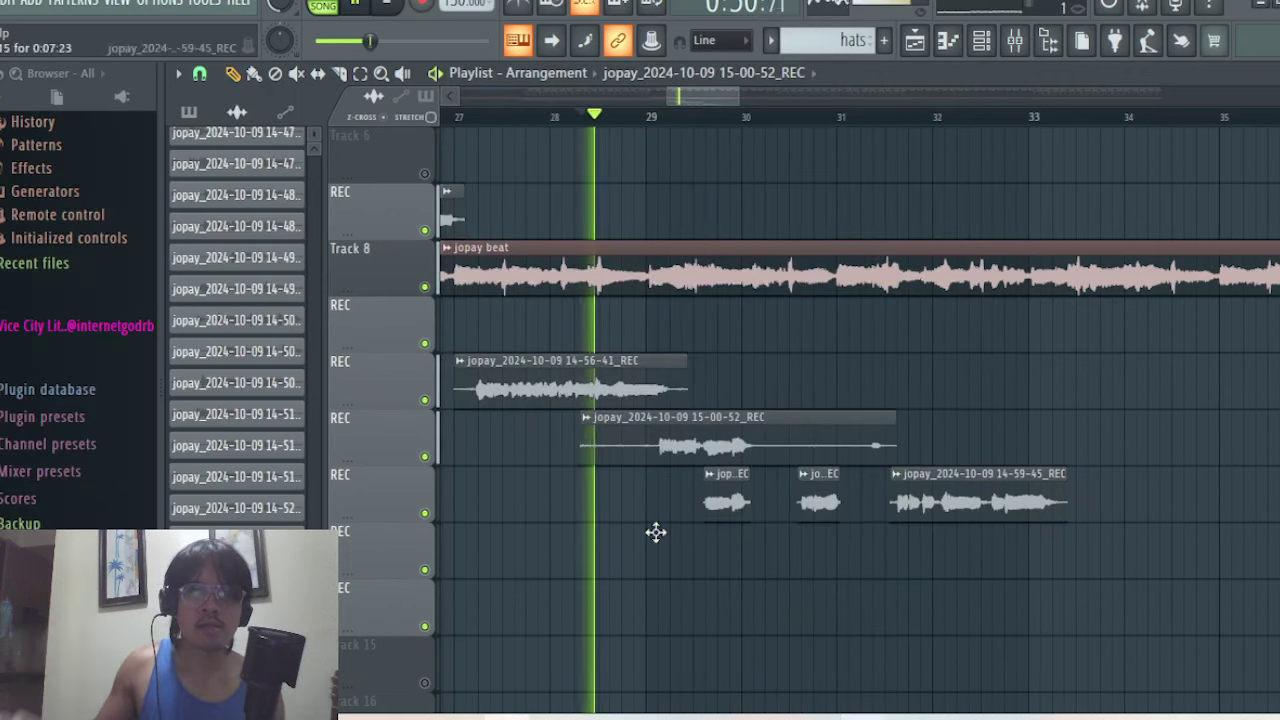
click(425, 513)
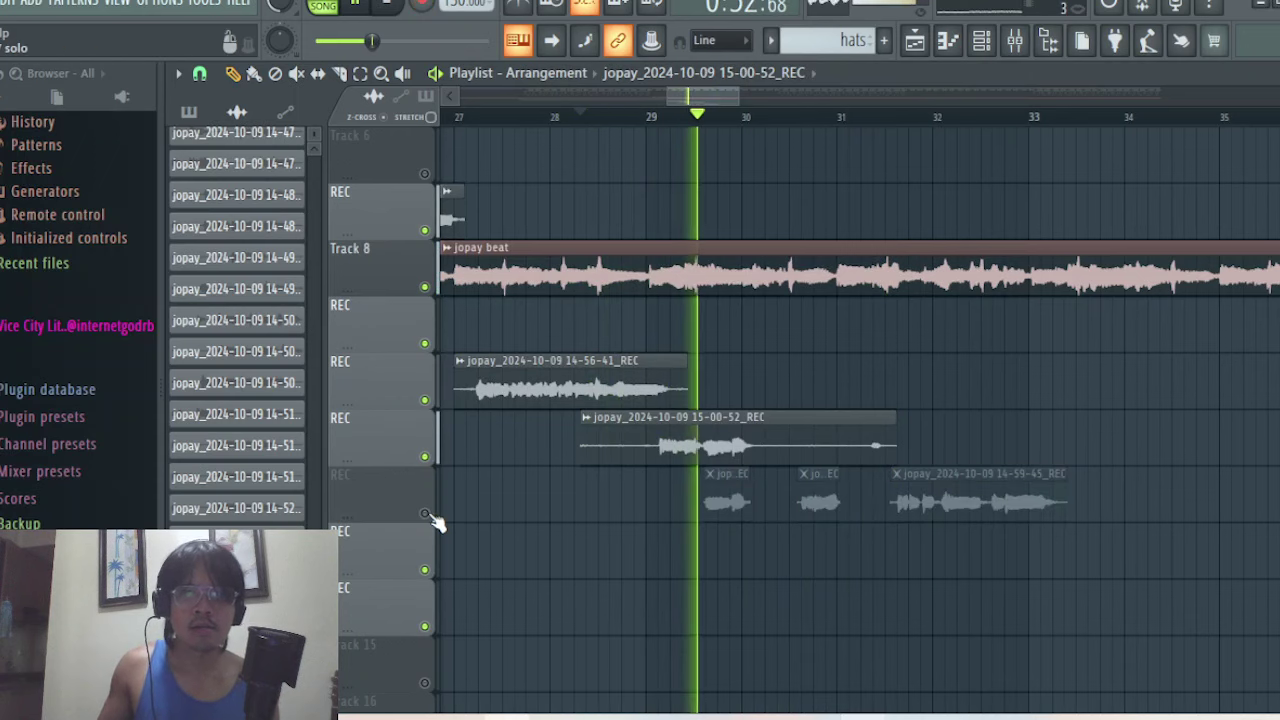
click(603, 117)
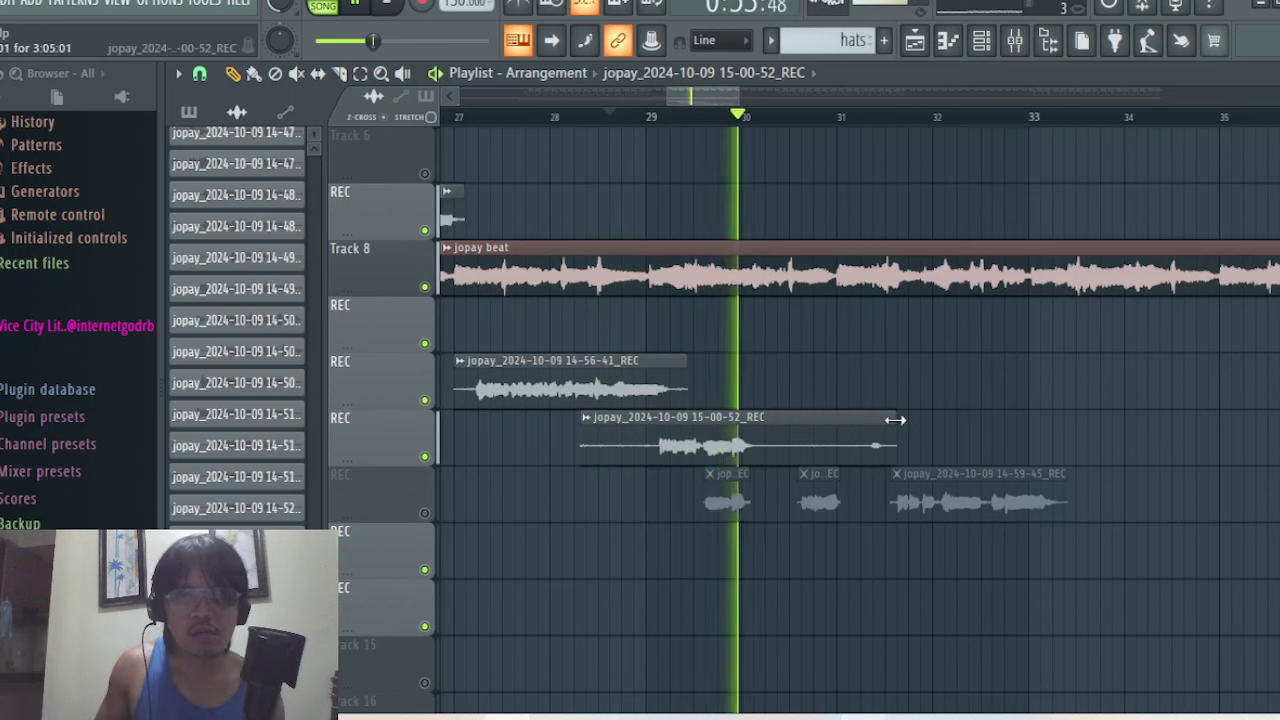
Step: Trim the new take to about bars 29 to 30.2, delete the overlapping slice below it, and unmute the slice track
drag(896, 444, 760, 447)
right_click(727, 500)
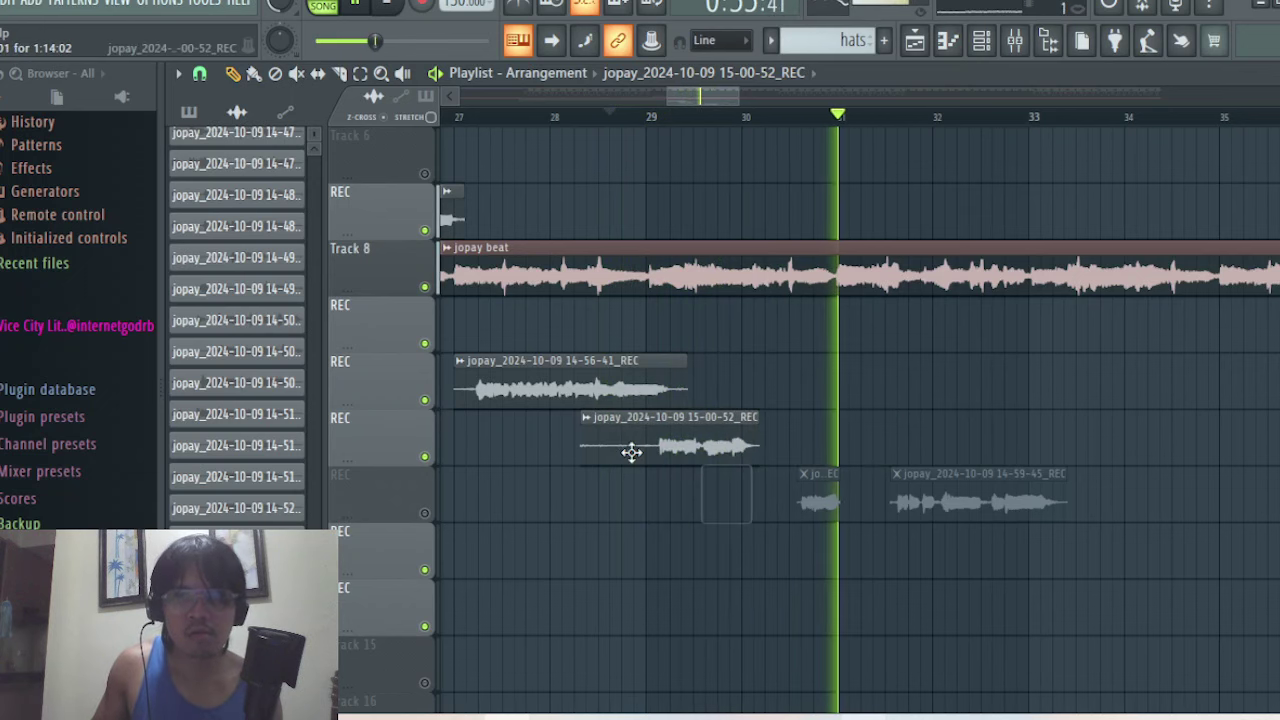
key(space)
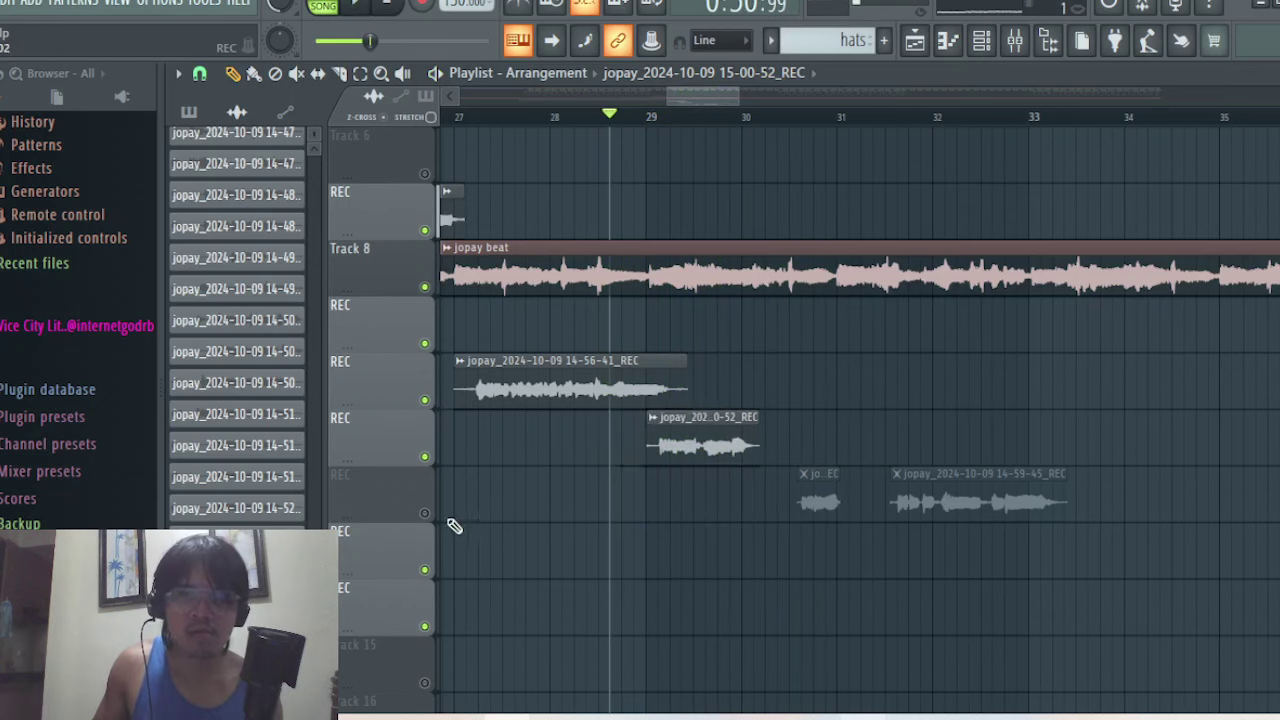
click(426, 513)
Step: Record another vocal take into the playlist from about bar 28.6 to 32 to fill the gaps between the remaining slices
click(421, 8)
click(649, 446)
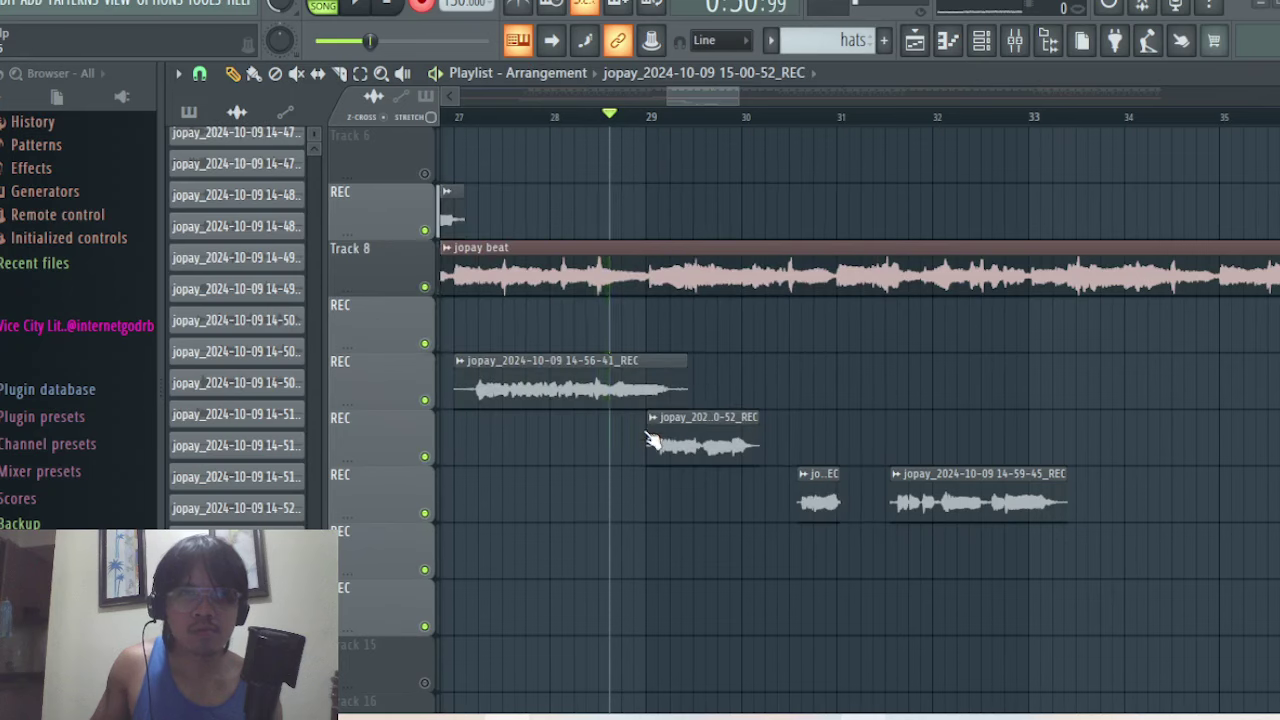
key(alt+Tab)
drag(715, 103, 367, 90)
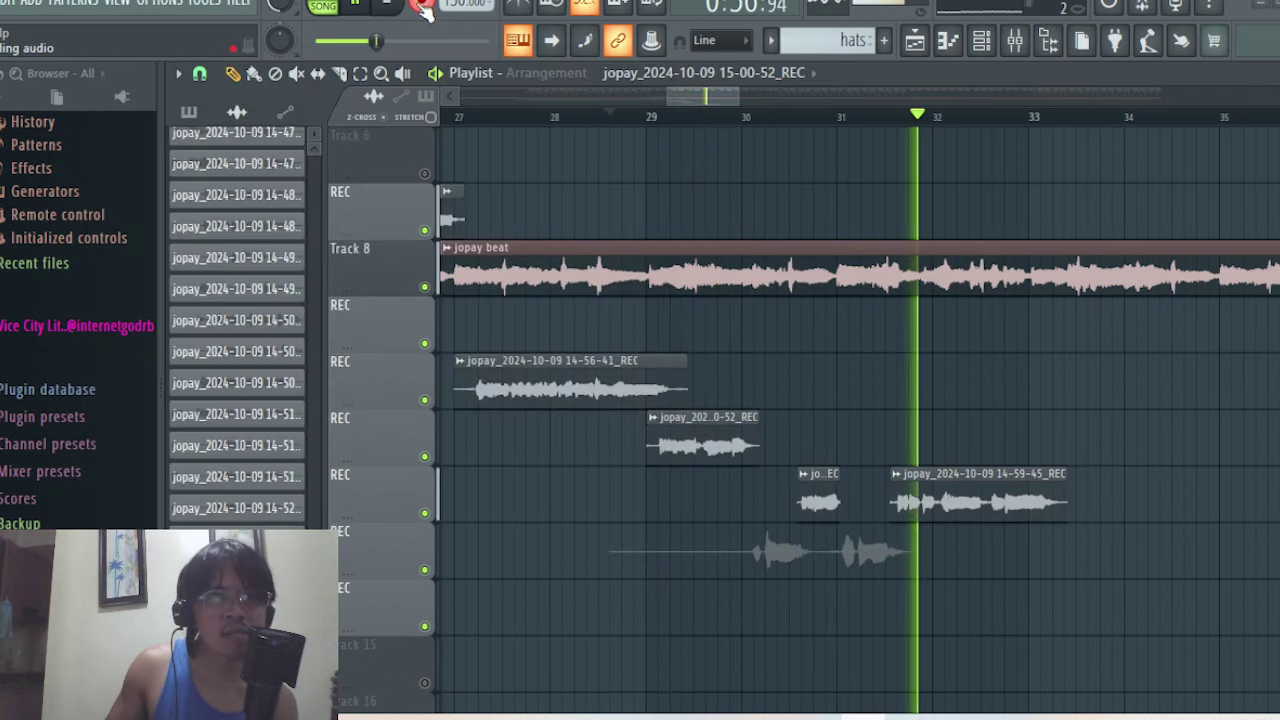
click(410, 8)
click(386, 4)
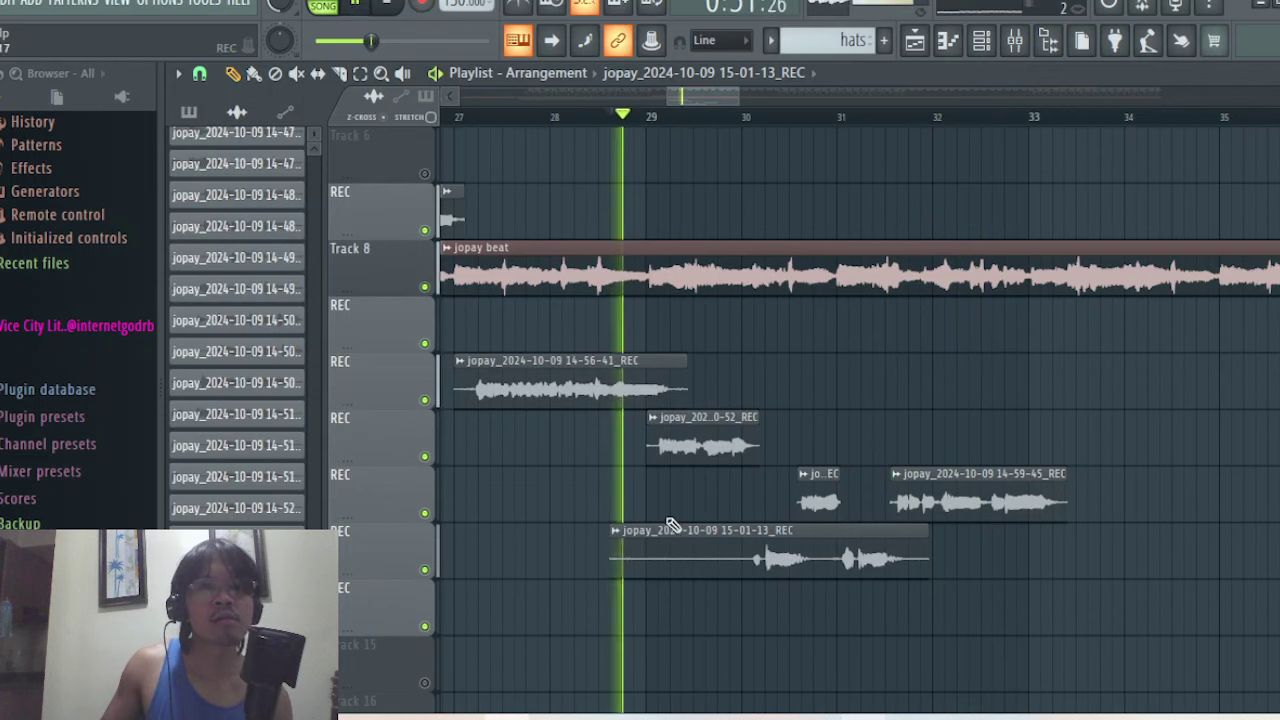
Step: Trim the gap-filling take to about bars 30.1 to 31.7
drag(612, 545, 755, 530)
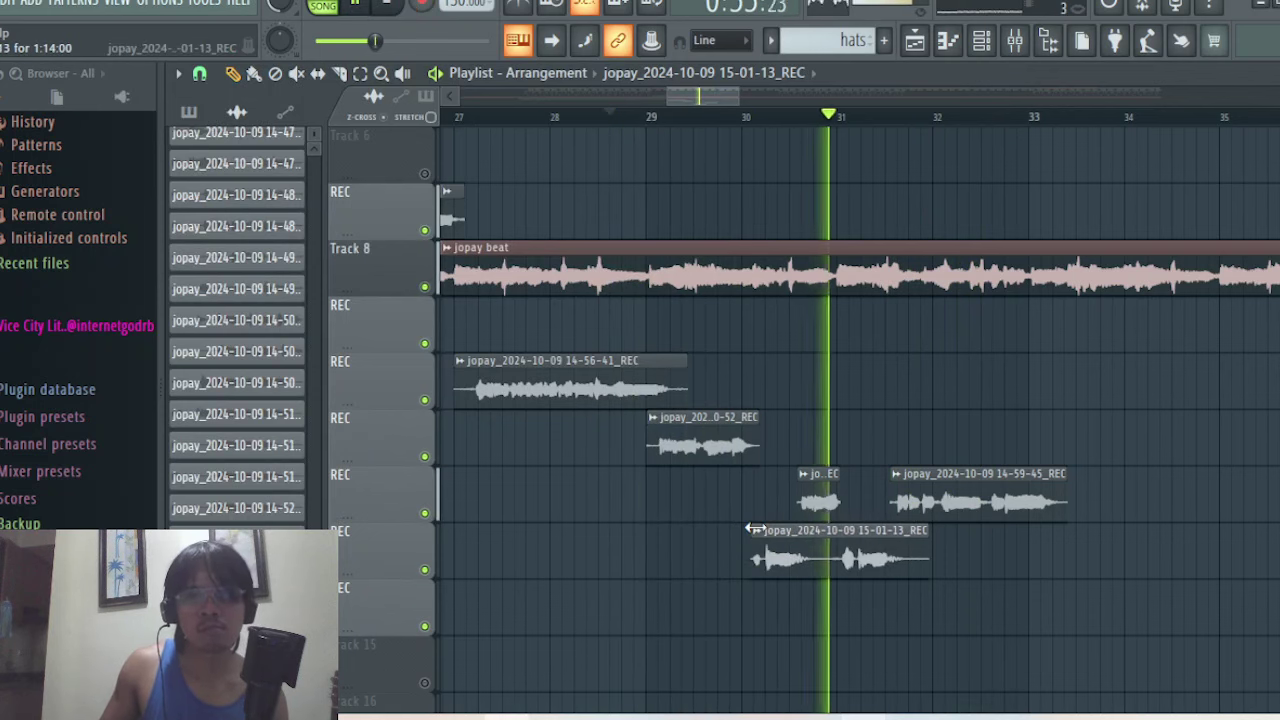
drag(922, 540, 903, 543)
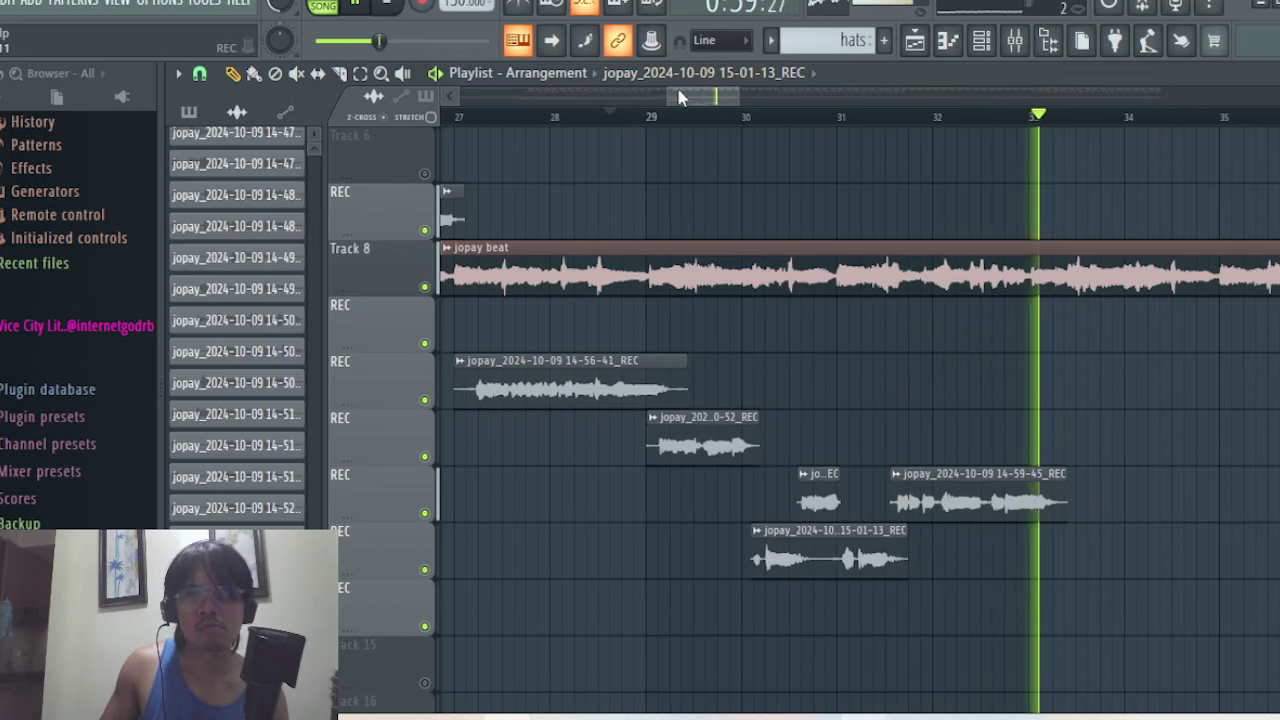
Step: Play back the end of the vocal and the following beat several times from about bar 32
drag(680, 96, 614, 96)
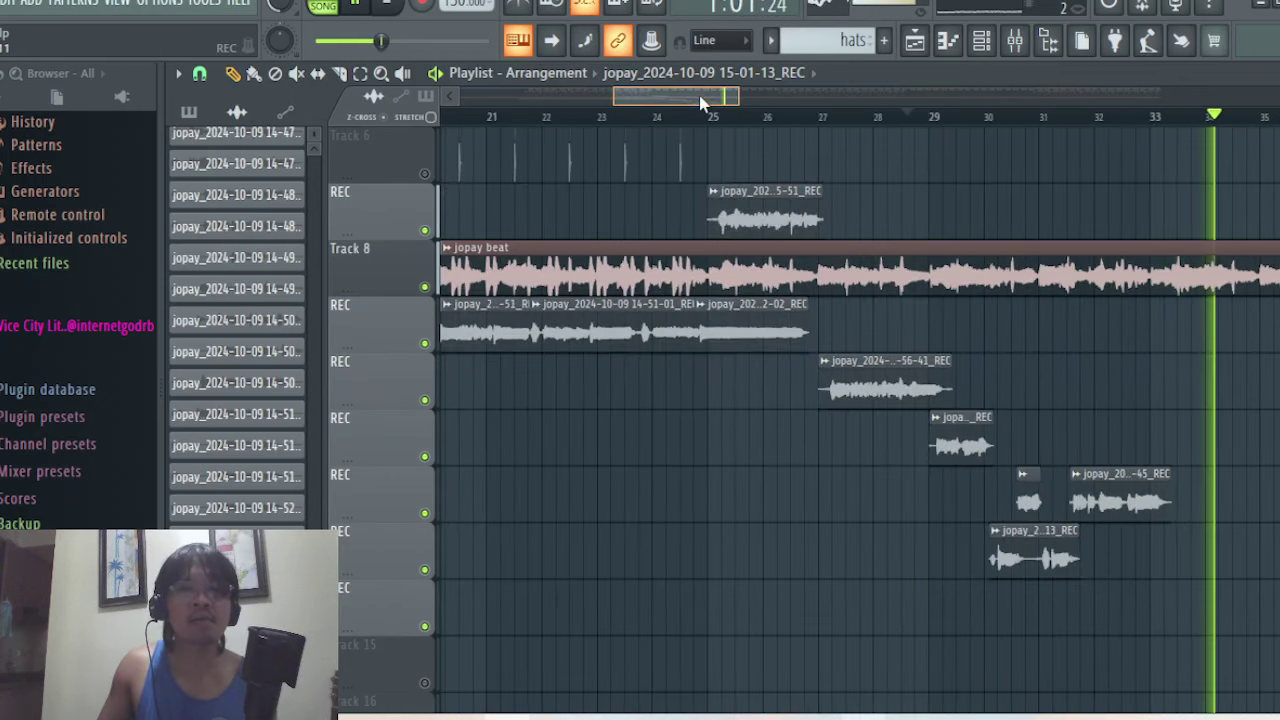
drag(700, 96, 749, 97)
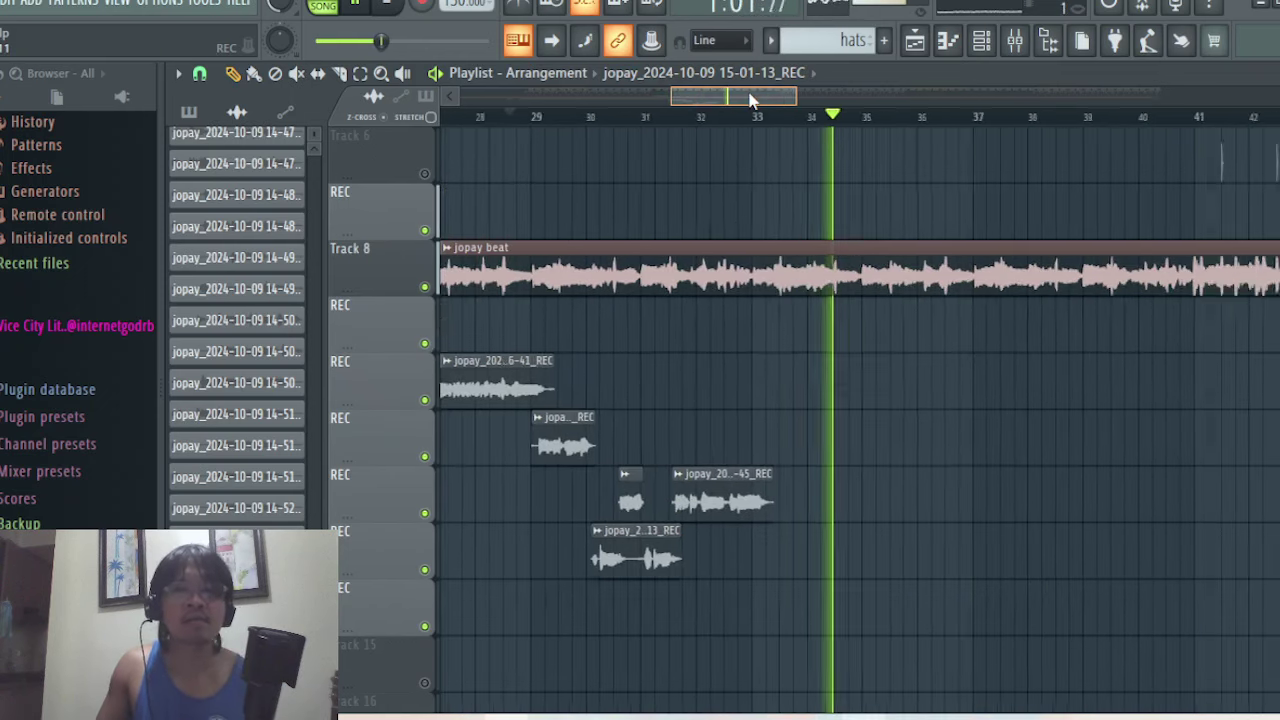
click(698, 118)
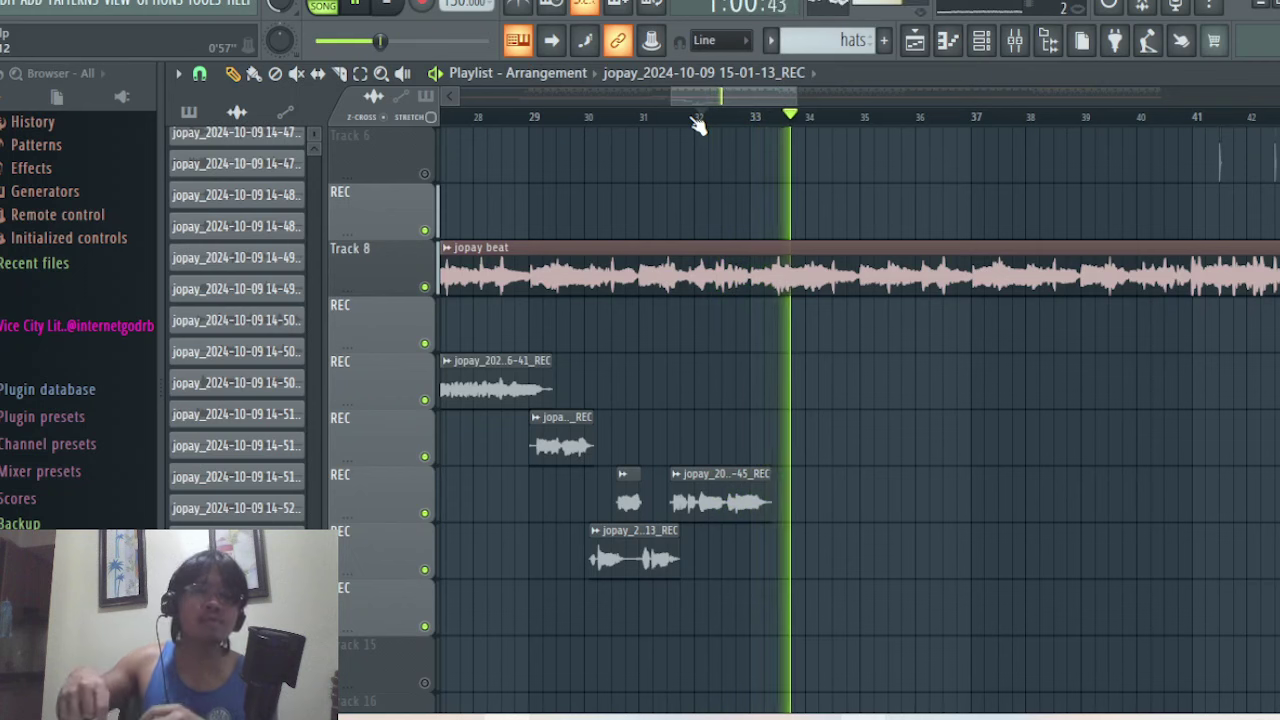
click(698, 118)
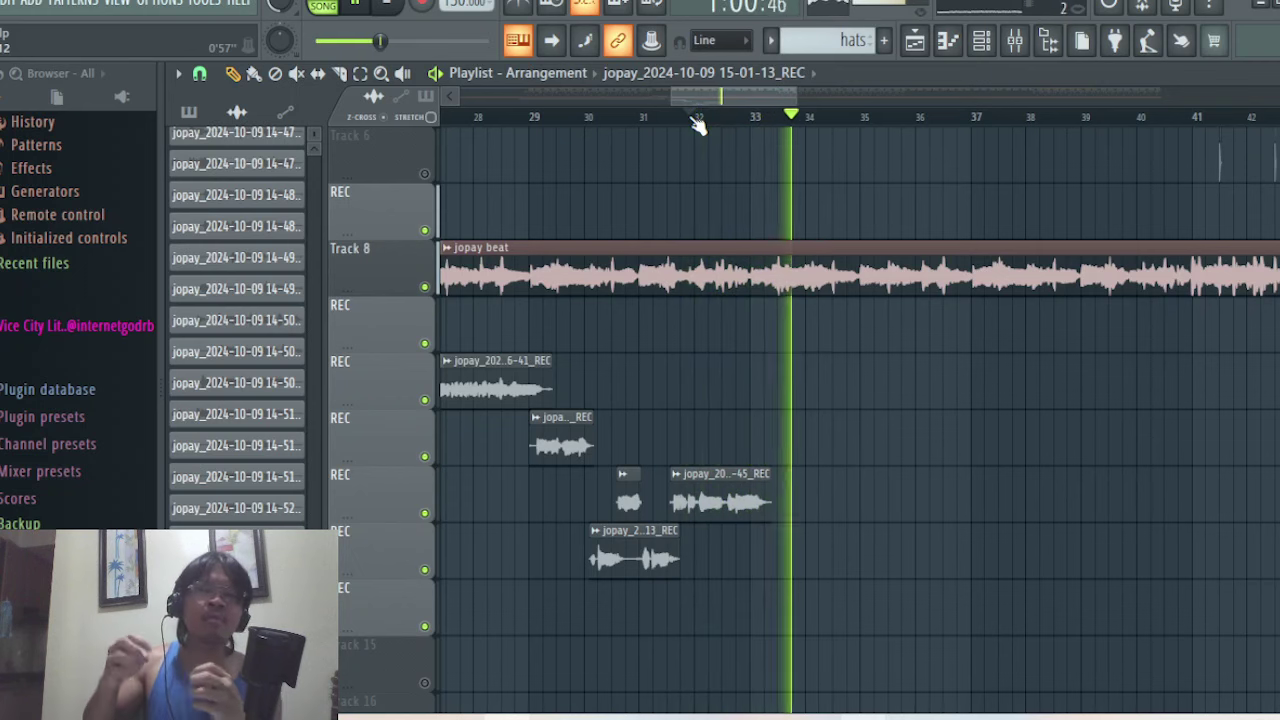
click(697, 120)
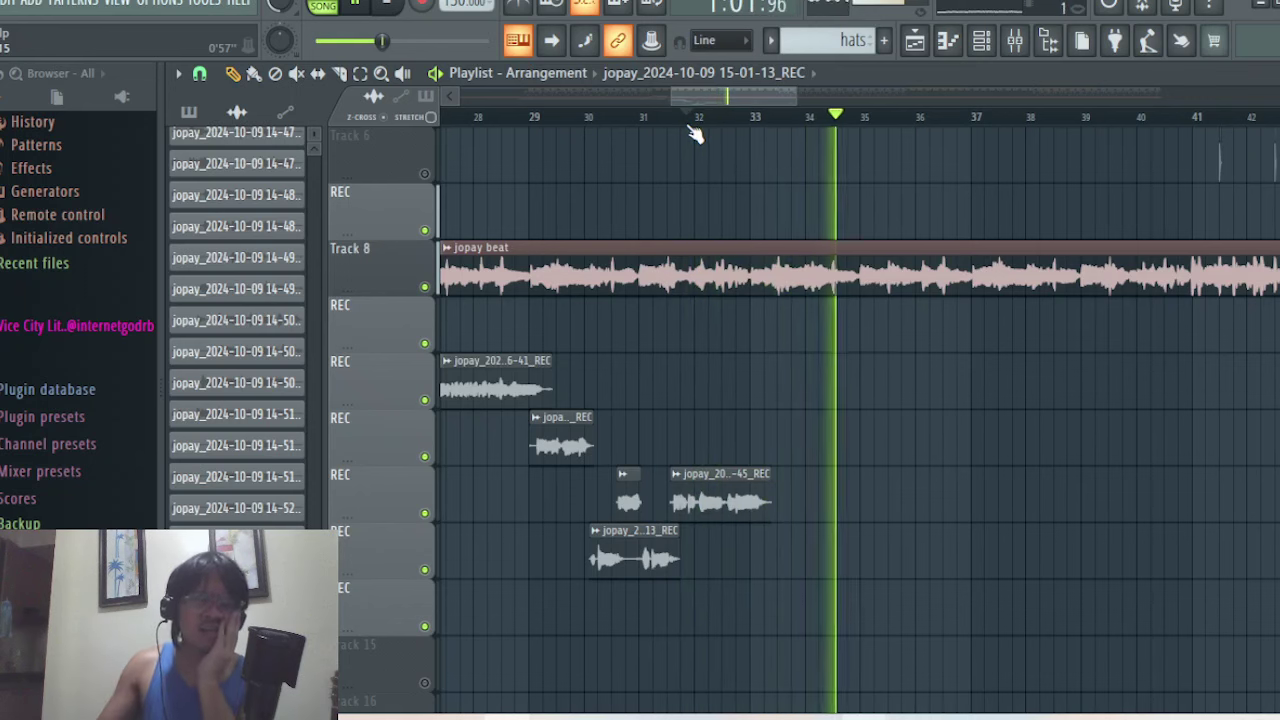
click(697, 125)
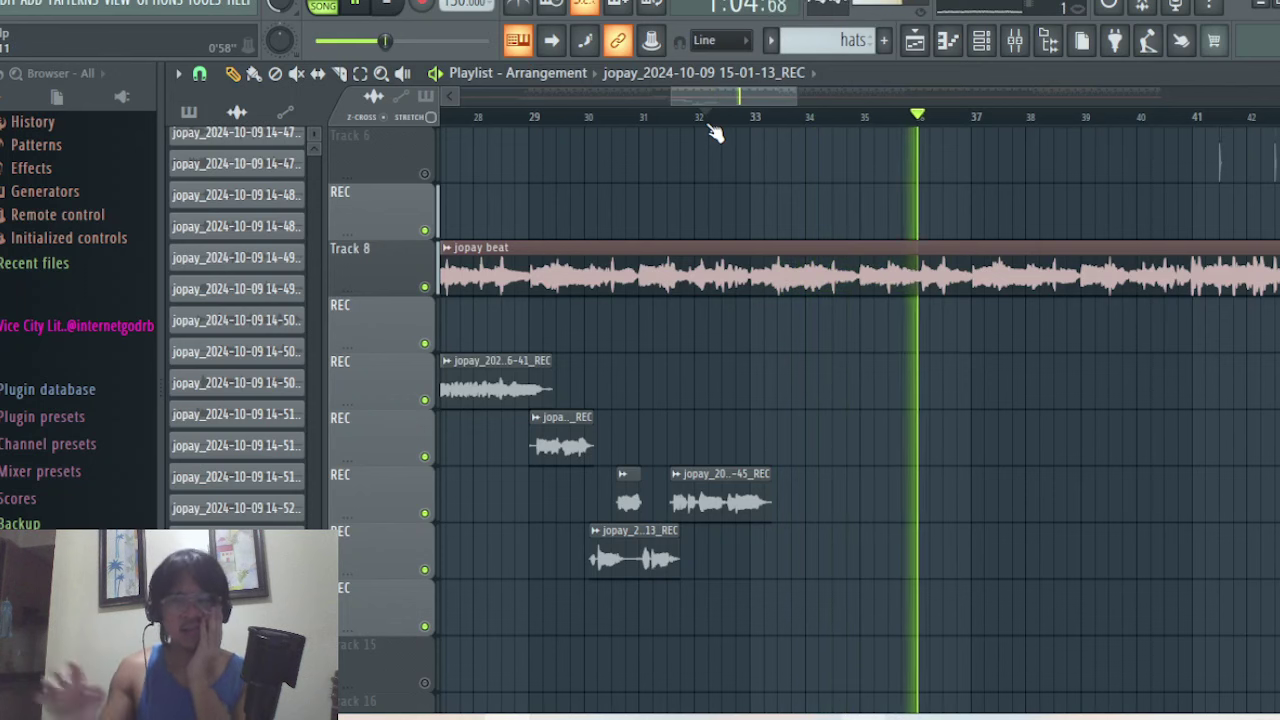
click(708, 126)
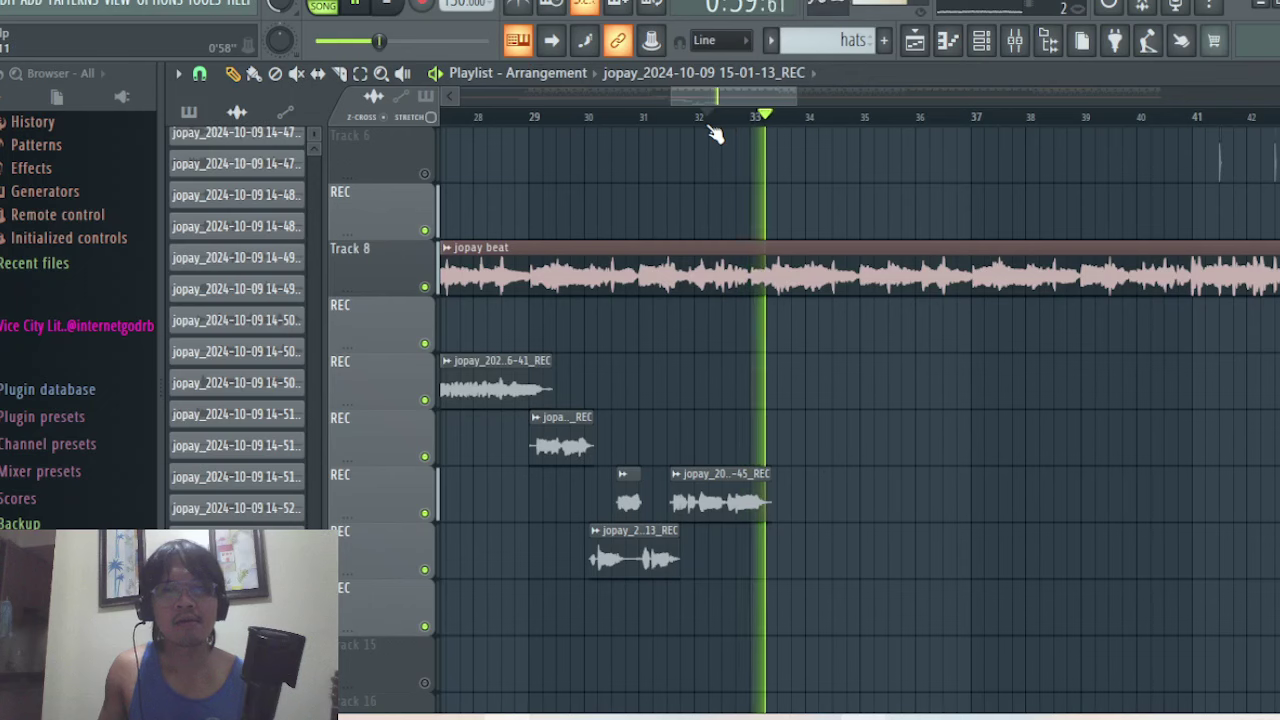
Step: Restart playback from about bar 25 and save the jopay project
drag(670, 96, 580, 100)
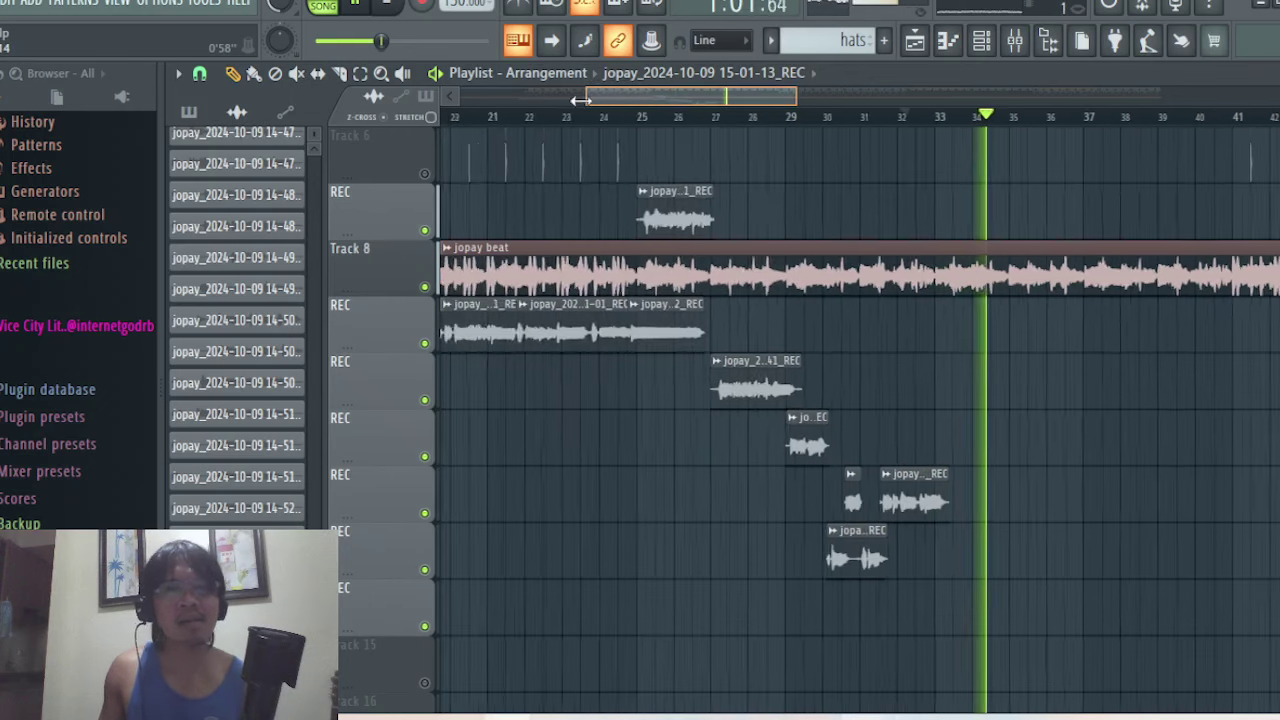
click(717, 124)
key(alt+f)
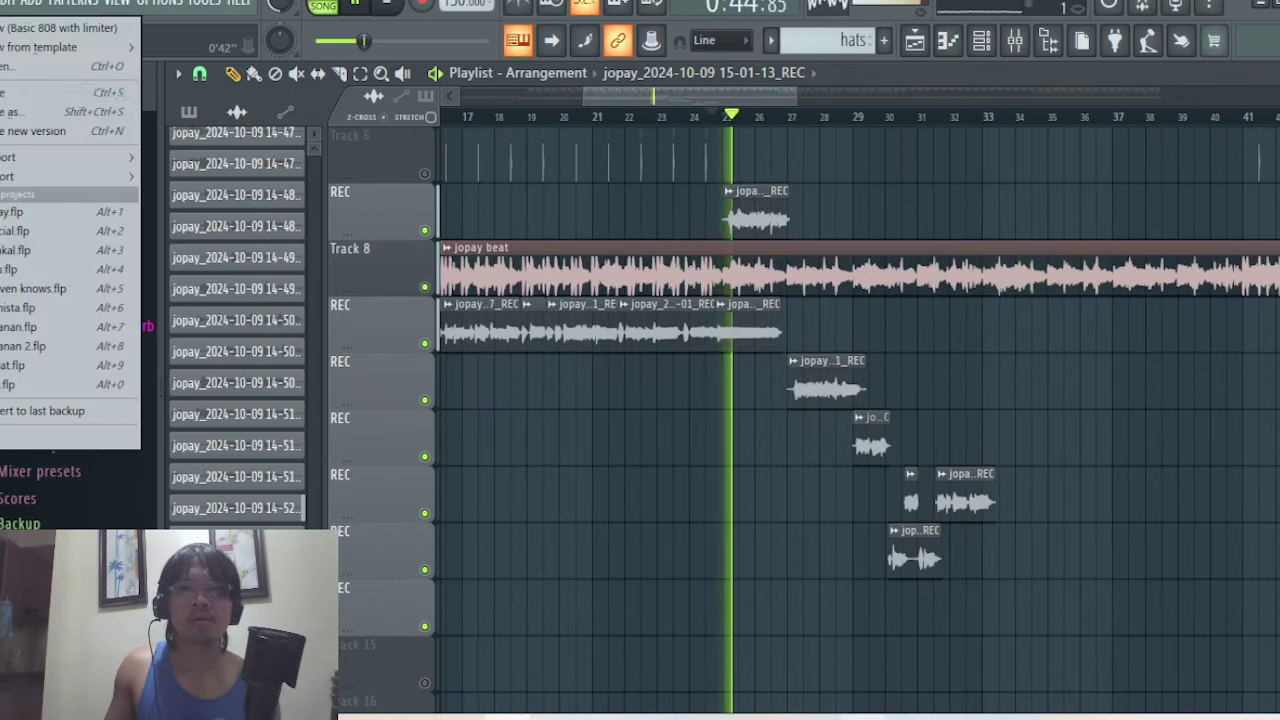
click(15, 93)
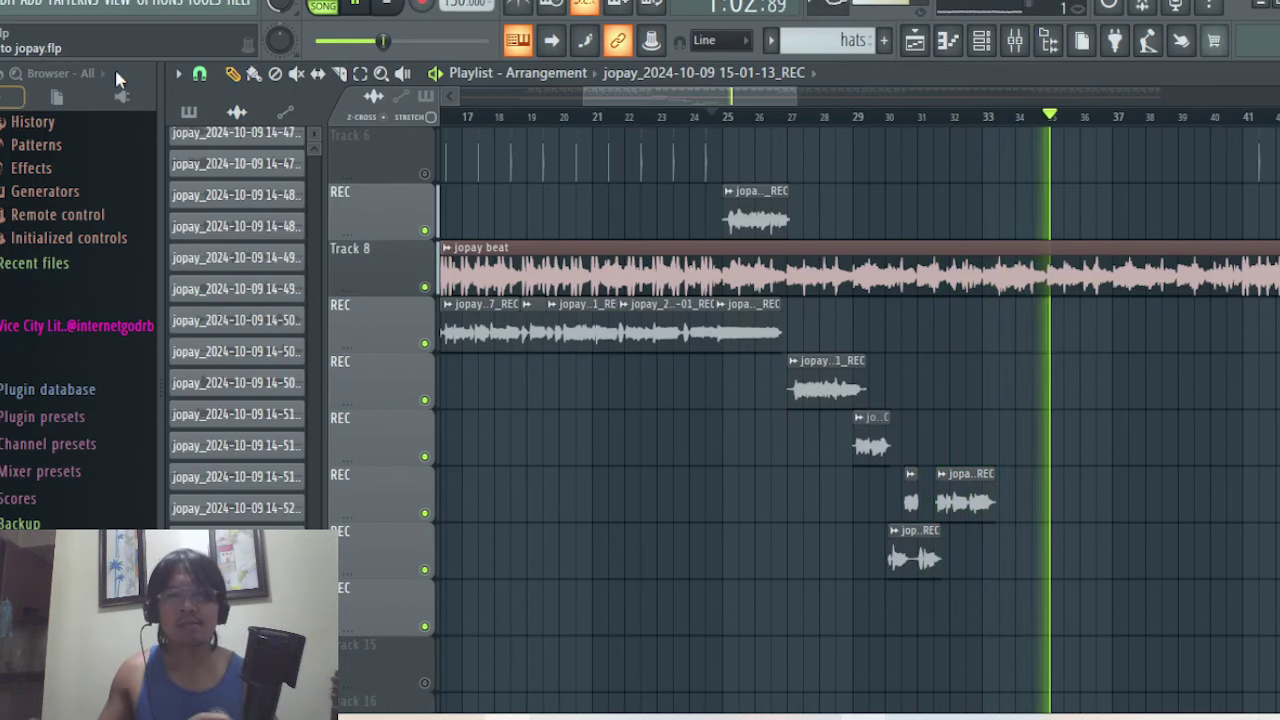
Step: Listen repeatedly to the beat from about bar 32 to rehearse the next vocal line
drag(741, 96, 818, 106)
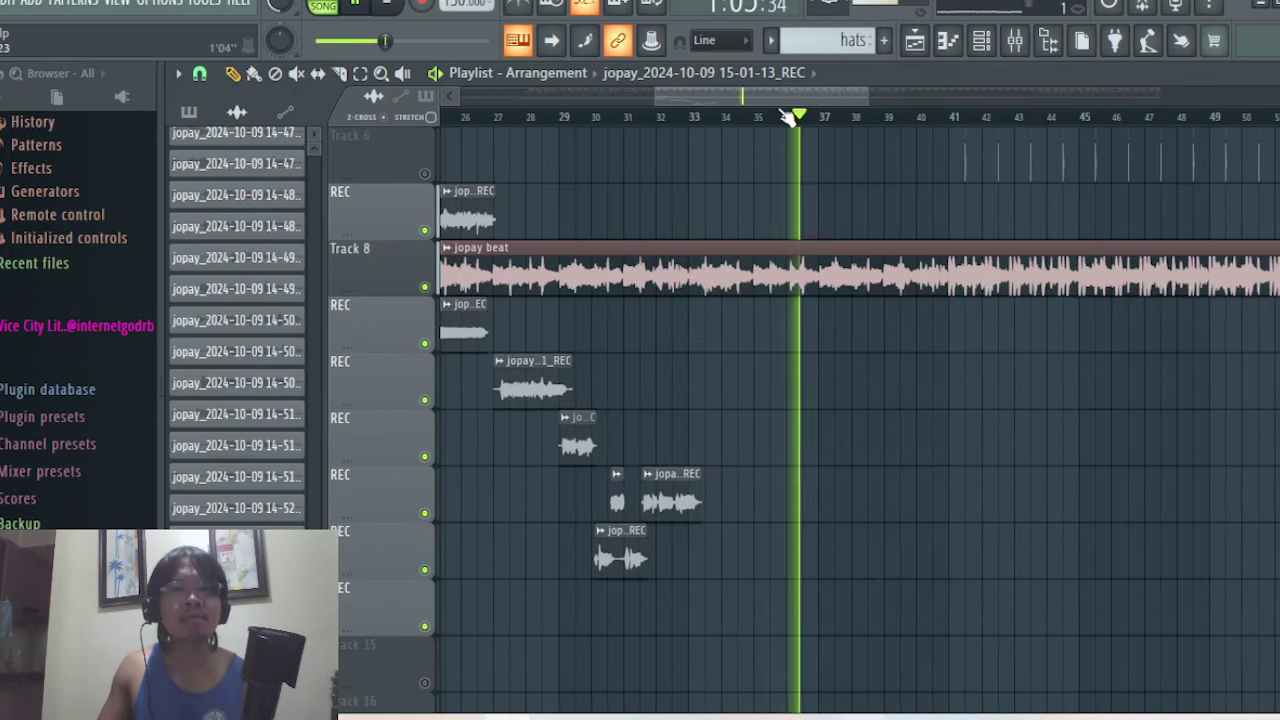
click(661, 117)
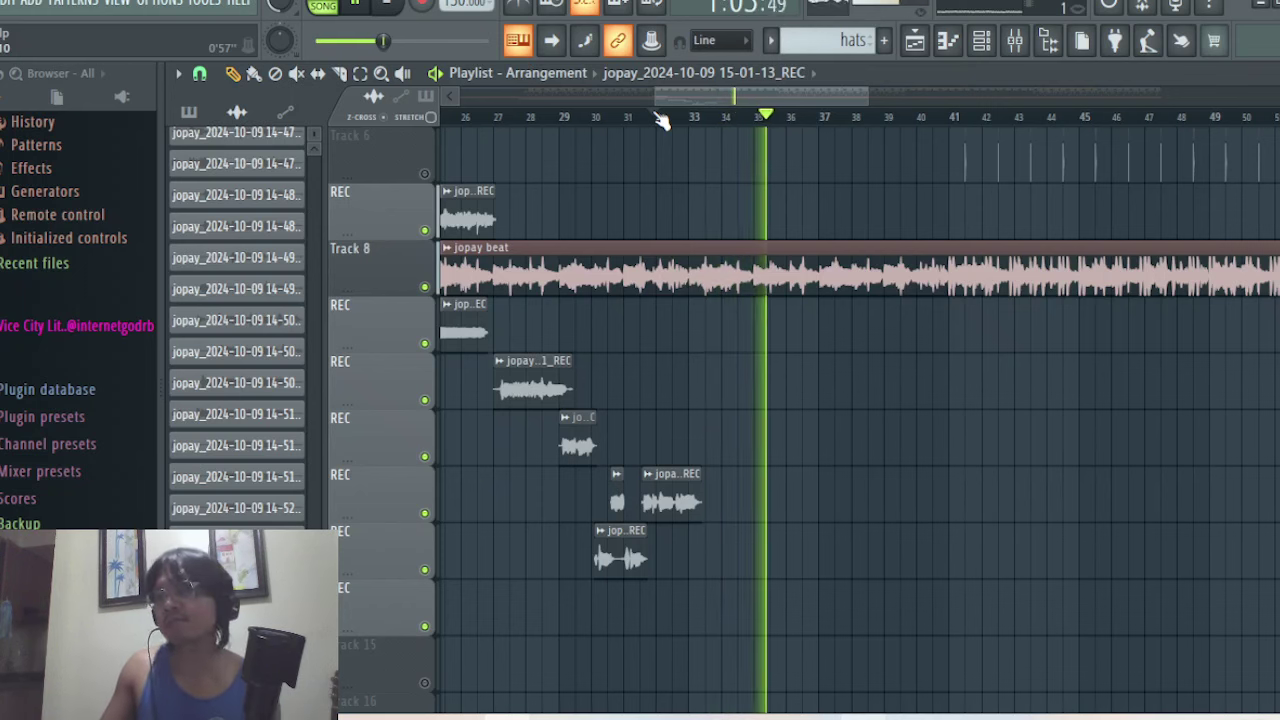
click(661, 117)
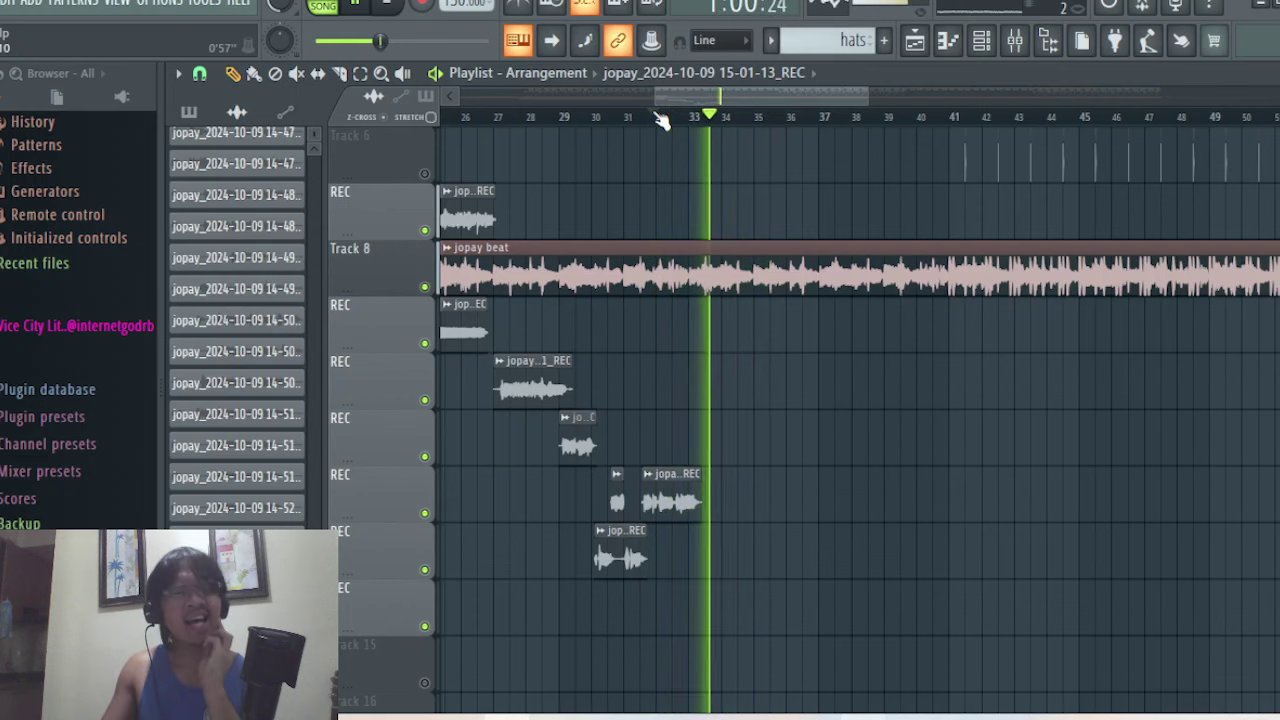
click(660, 117)
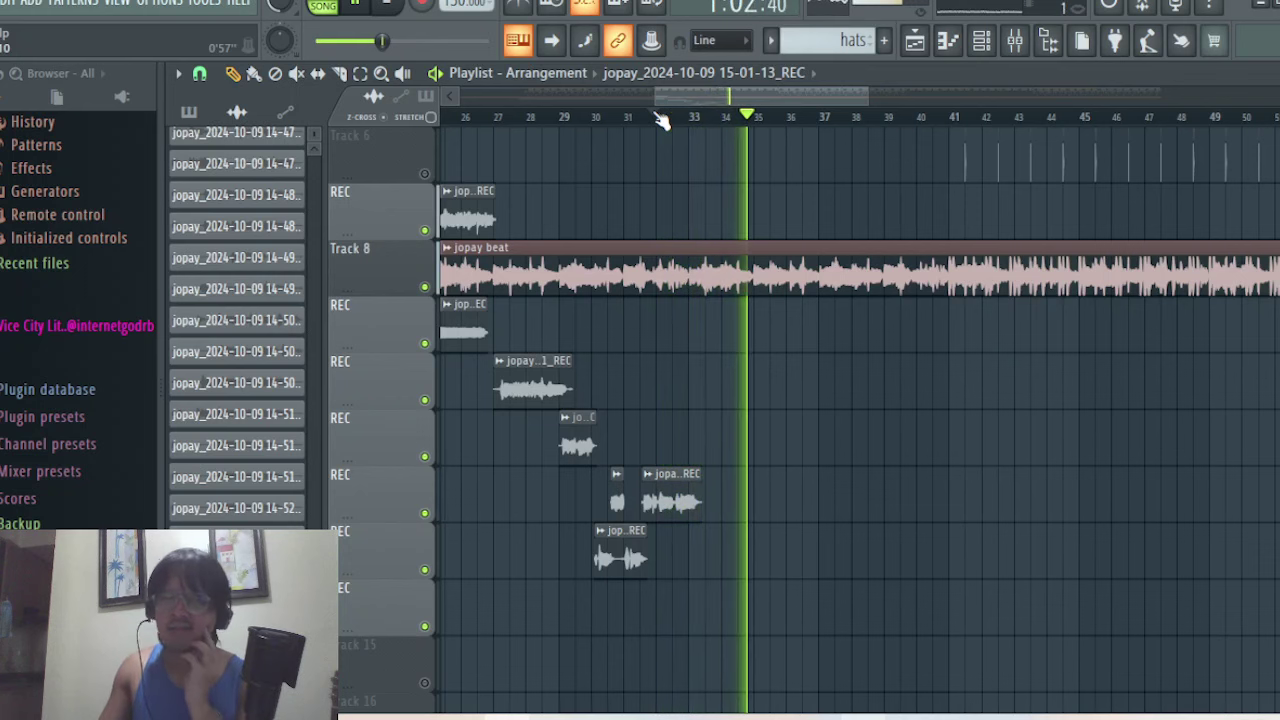
click(660, 117)
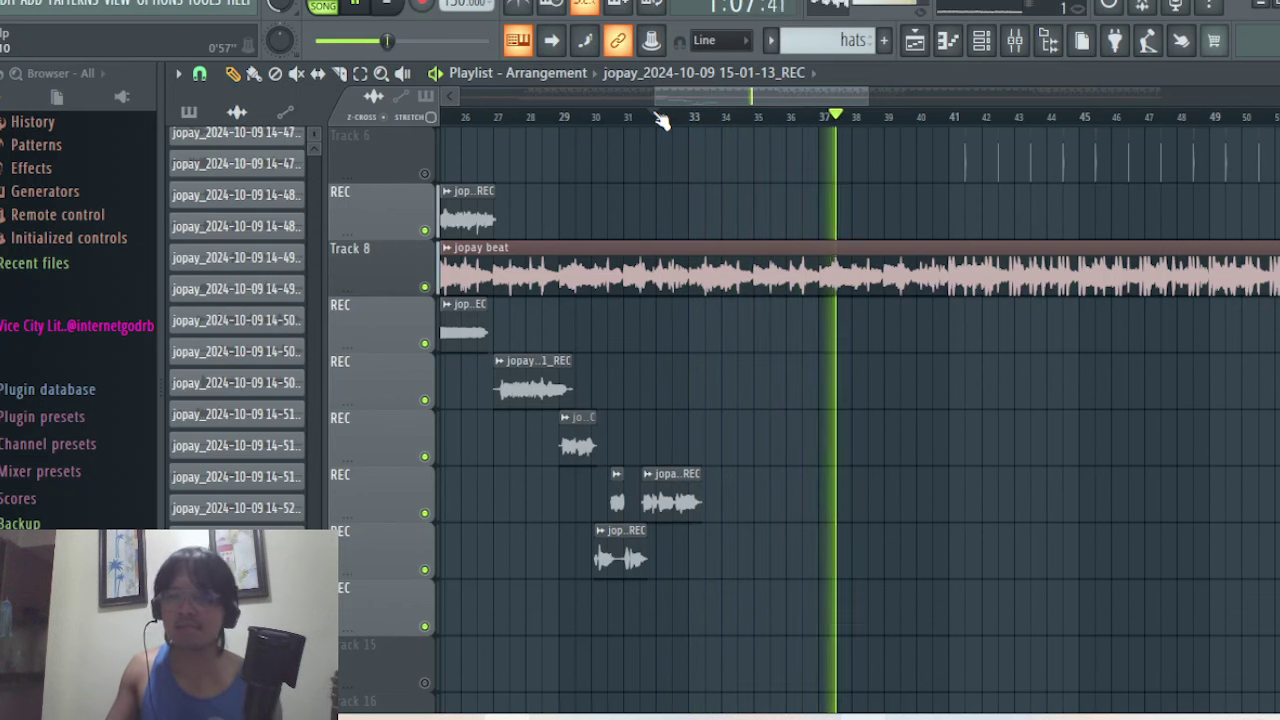
click(660, 118)
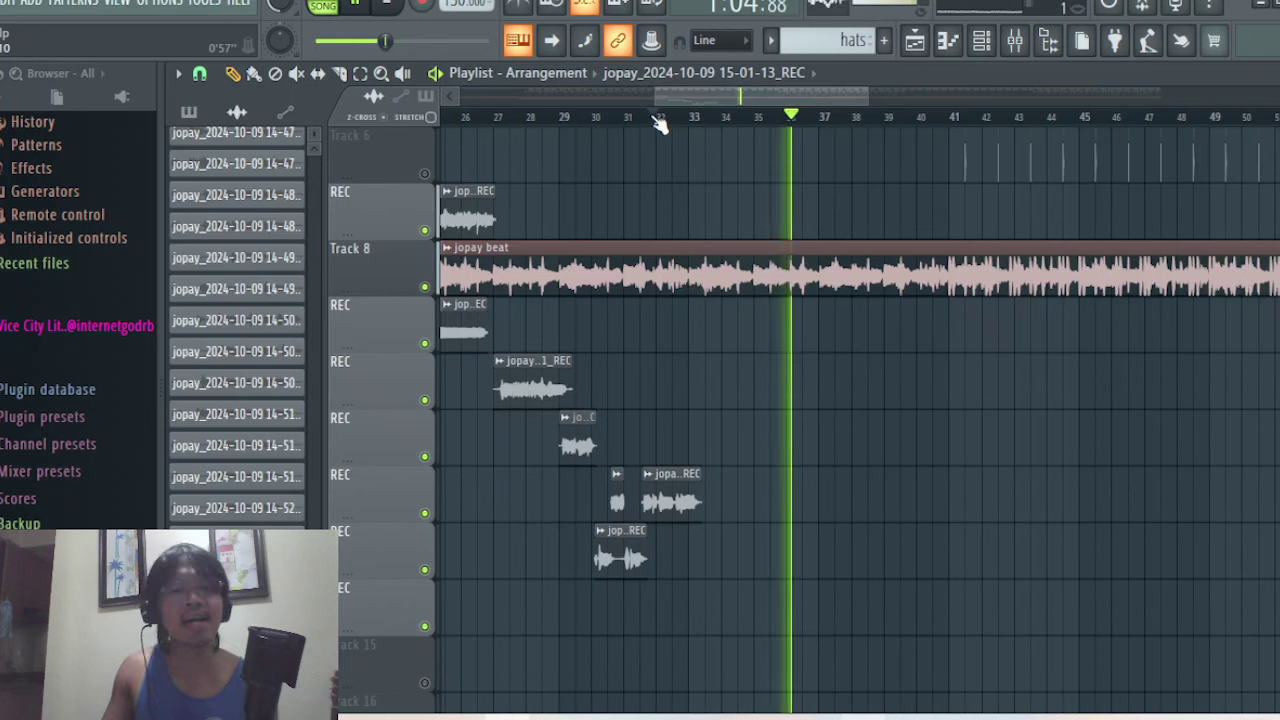
Step: Try two vocal takes as audio clips in the playlist, each starting from about bar 31.9
key(space)
click(422, 5)
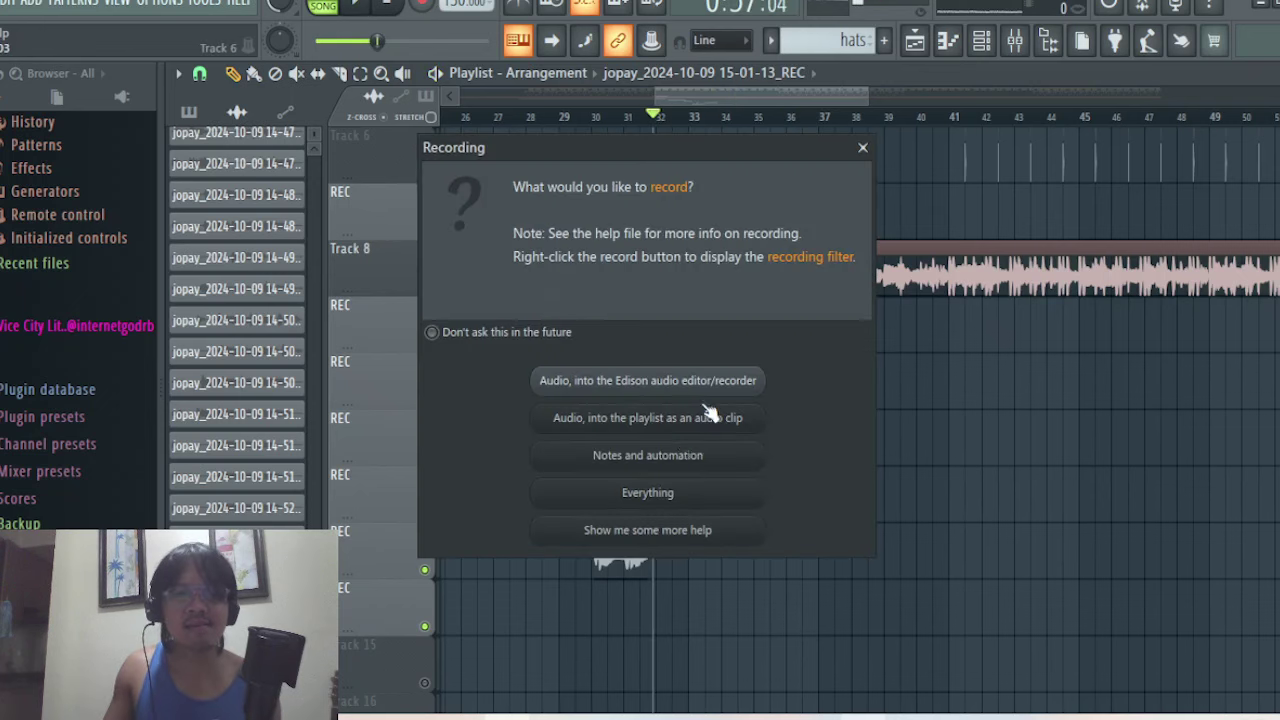
click(688, 426)
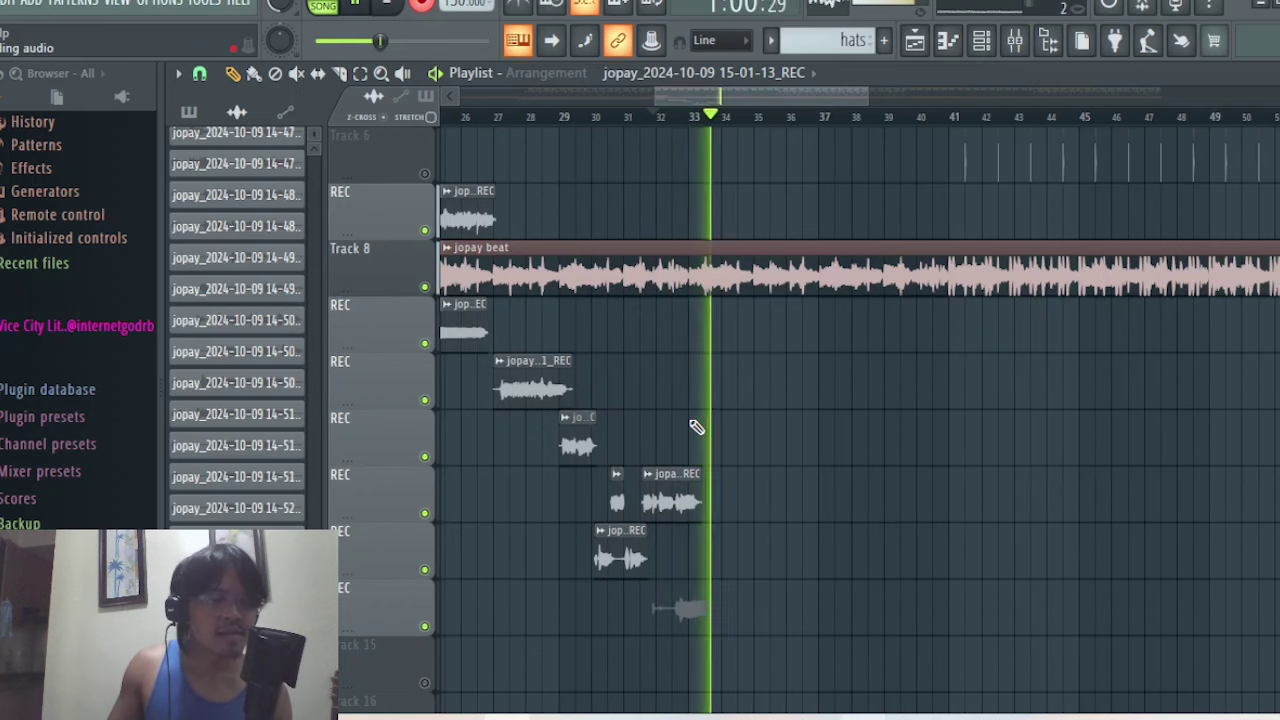
key(space)
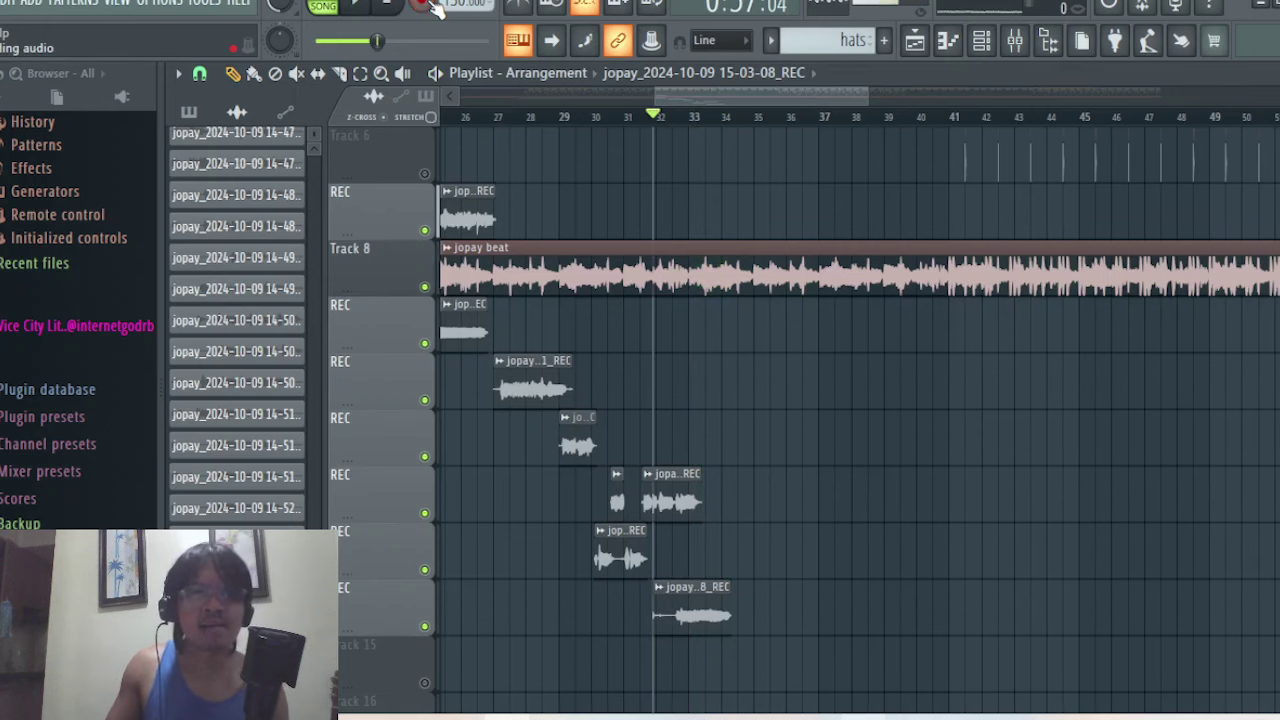
key(r)
click(656, 424)
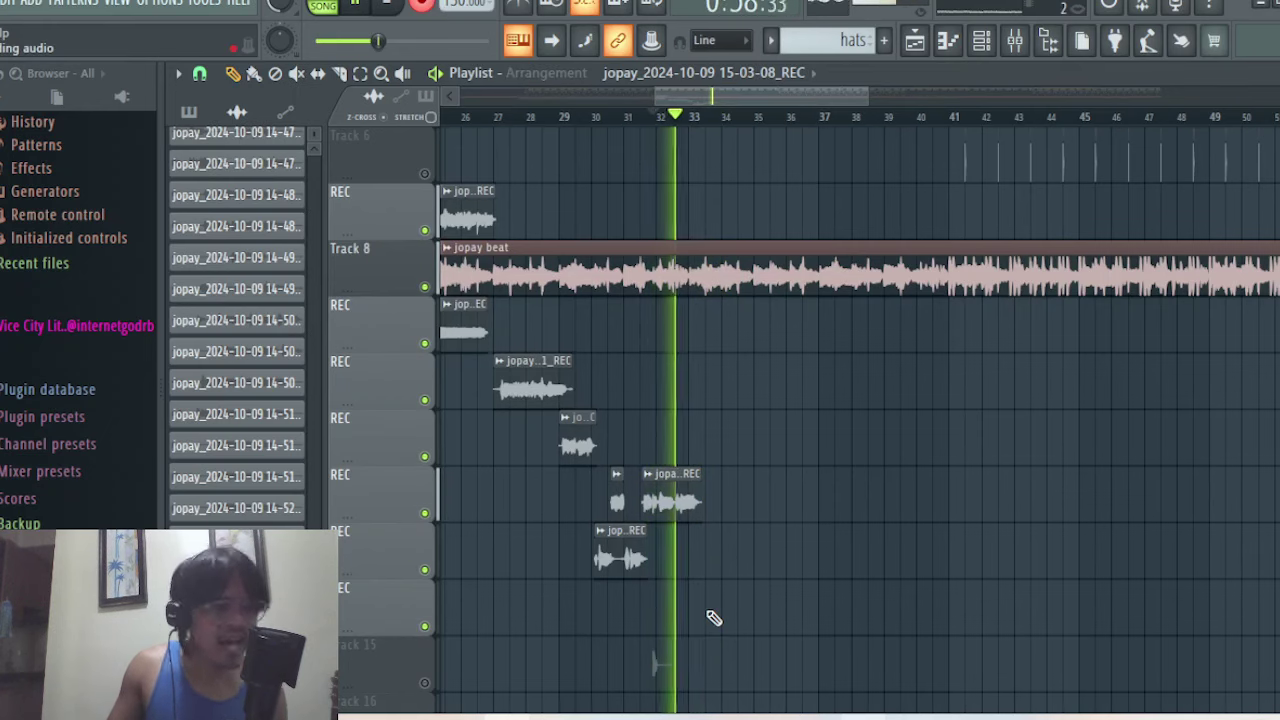
key(space)
Step: Record a third vocal take from about bar 31.9 to 34.6, trim its start to about bar 32.7, and delete it
key(r)
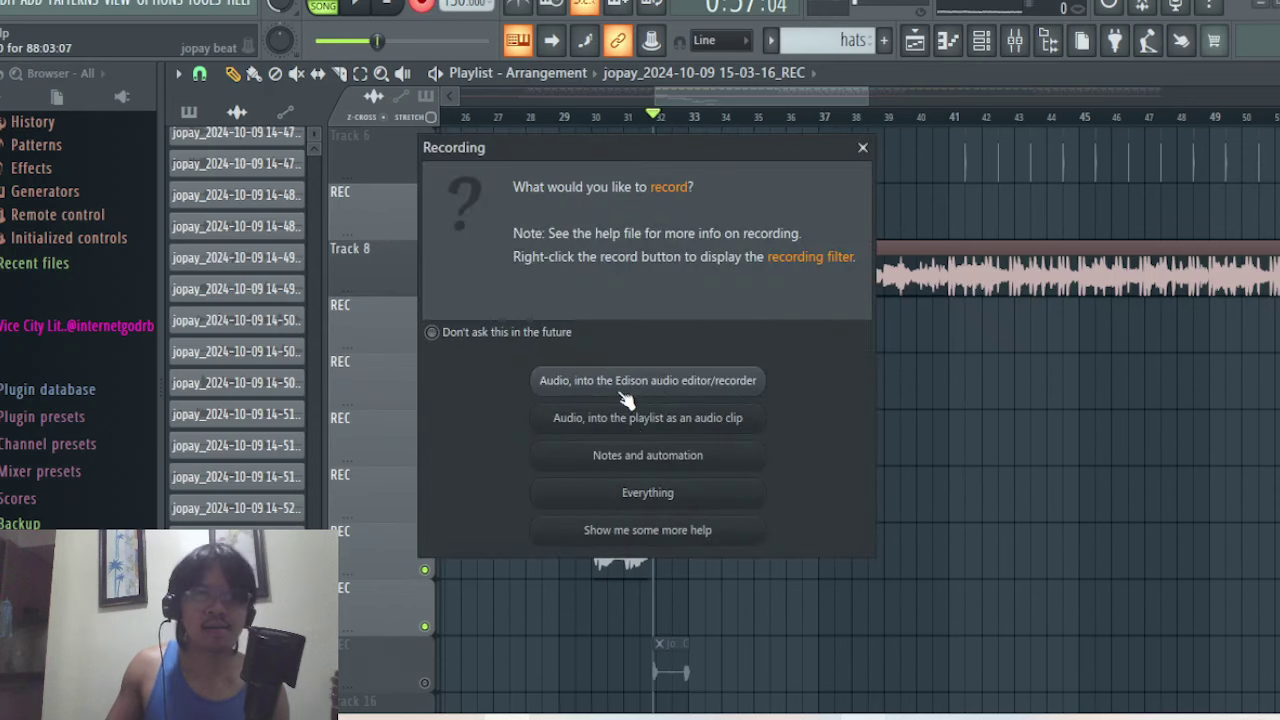
click(650, 420)
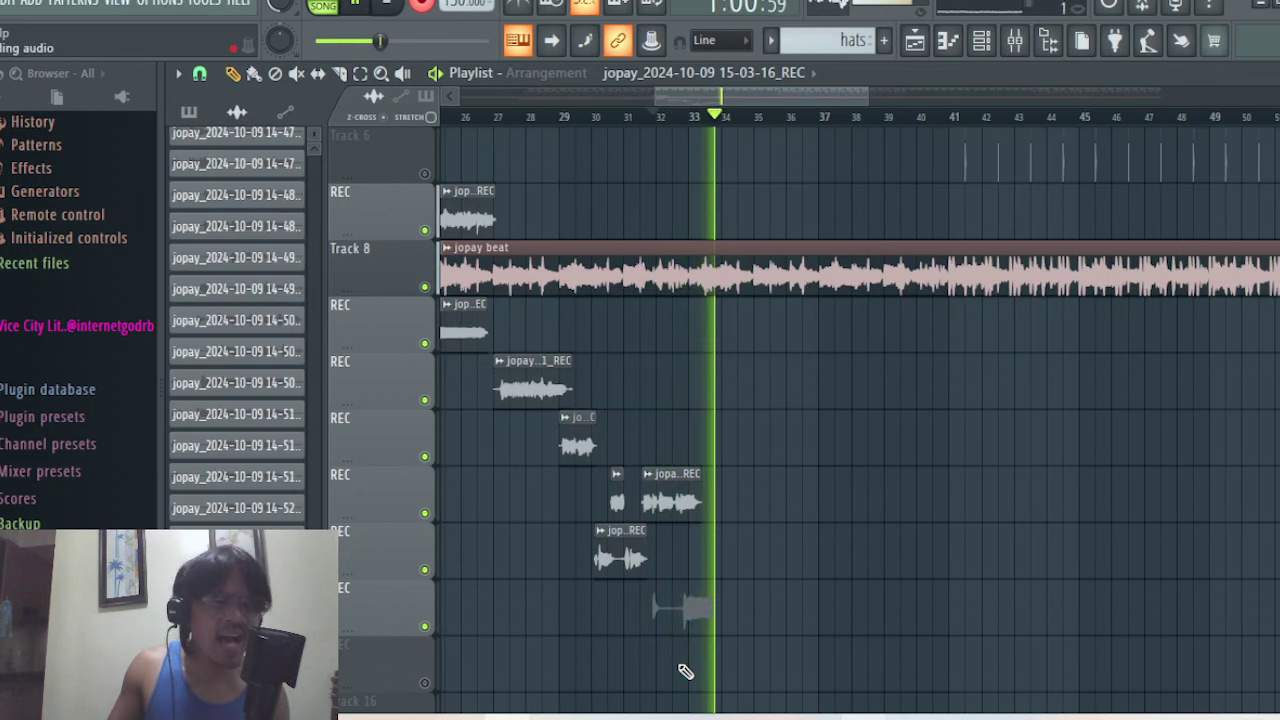
click(372, 6)
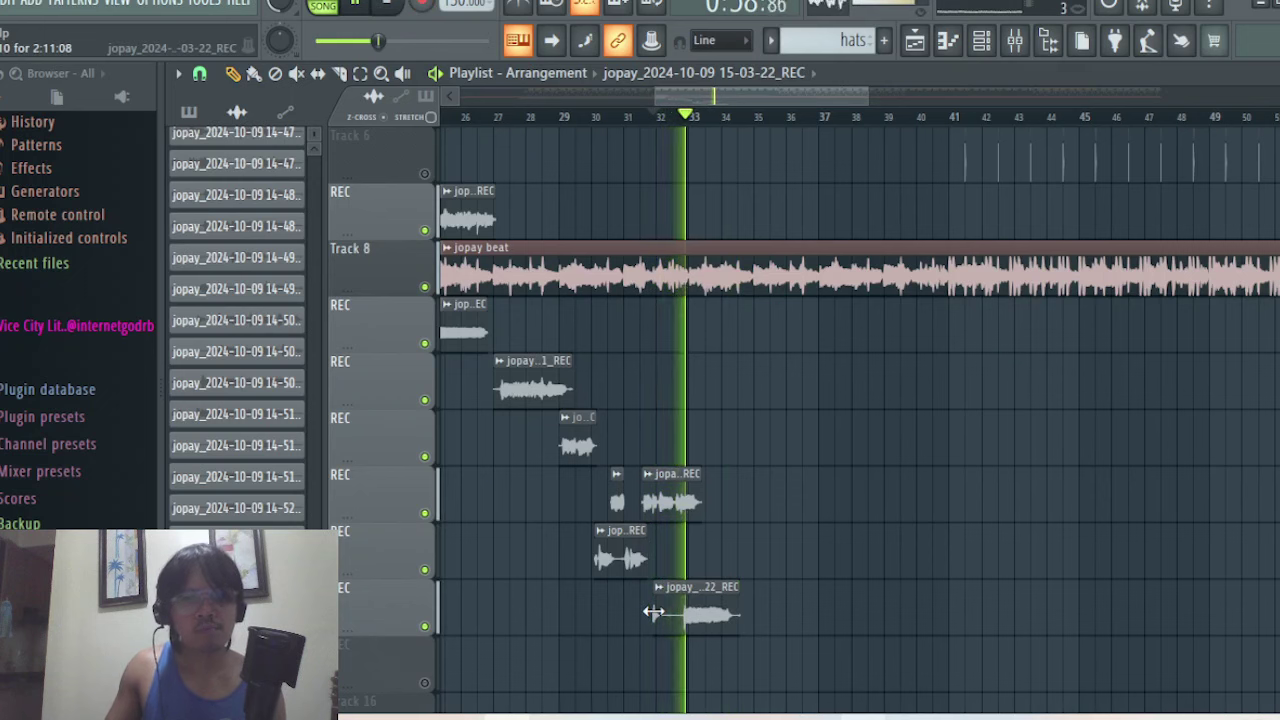
drag(672, 612, 680, 612)
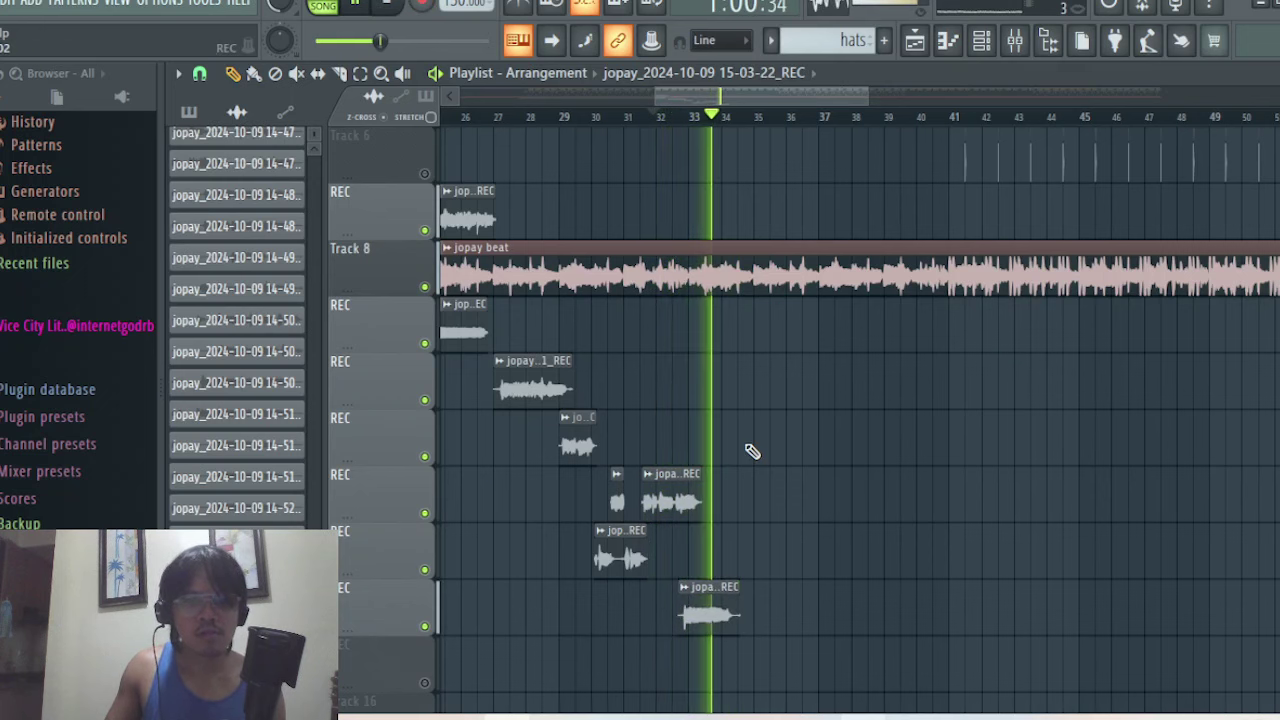
click(645, 118)
key(space)
right_click(712, 598)
Step: Set the Note Transition of Waves Tune Real-Time on the REC mixer track to 21.5 ms
click(1015, 40)
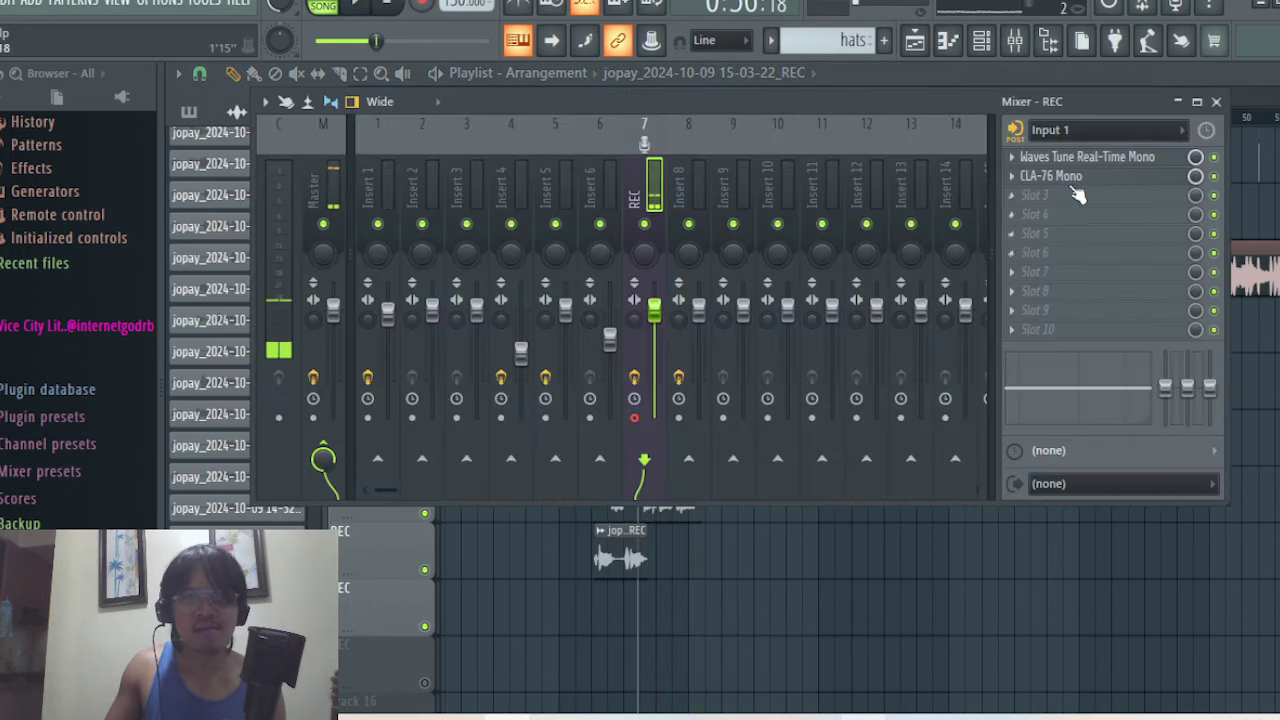
click(1090, 158)
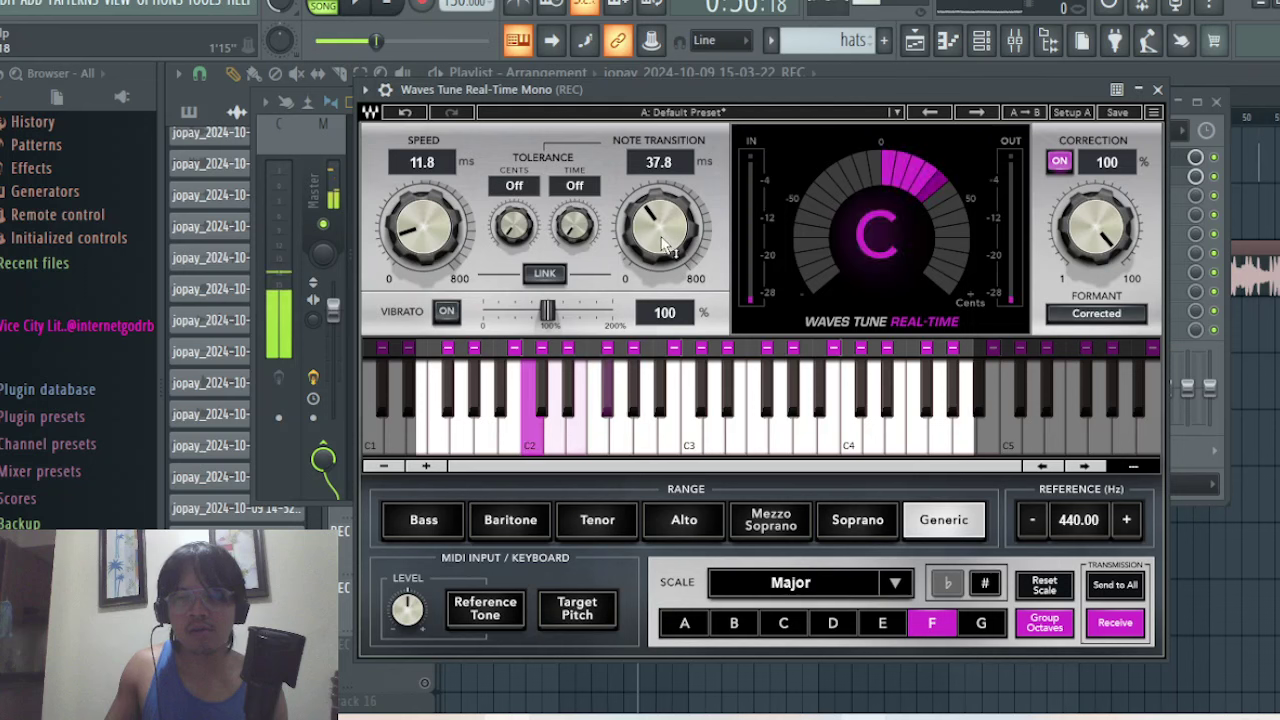
drag(662, 240, 662, 256)
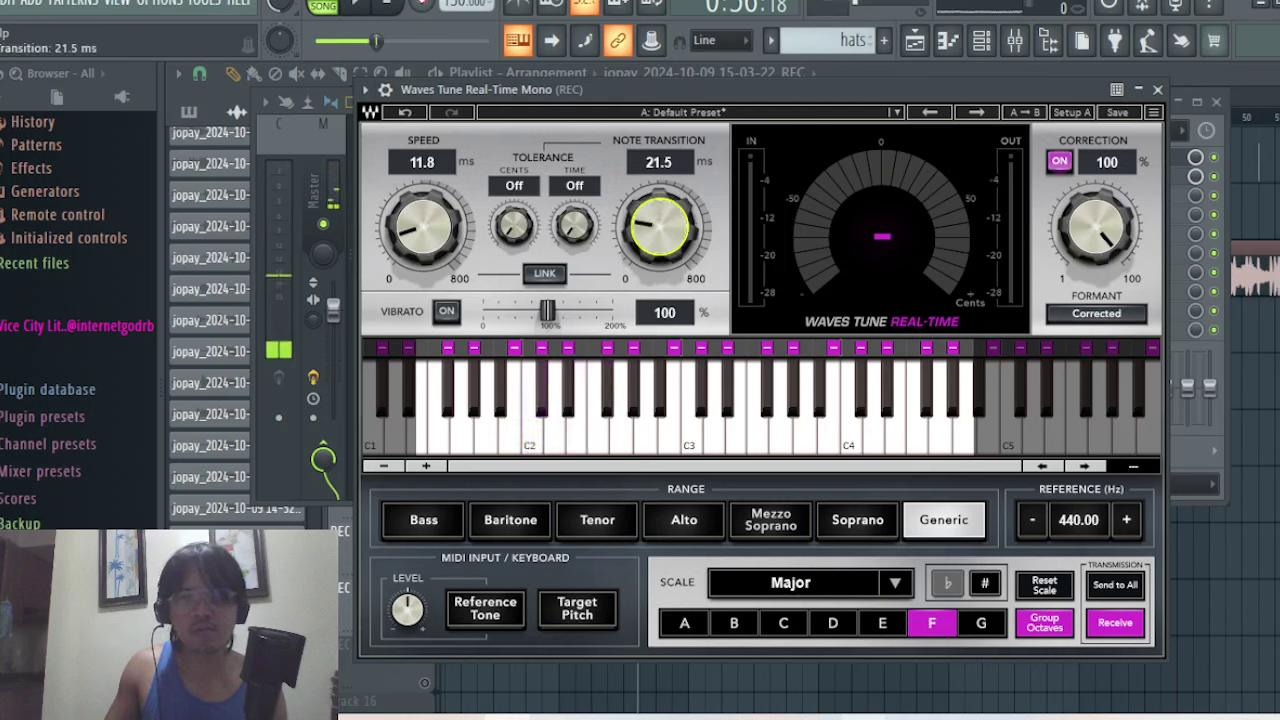
Step: Try a vocal take in the playlist from about bar 31.4 to 34.2
click(421, 6)
click(595, 418)
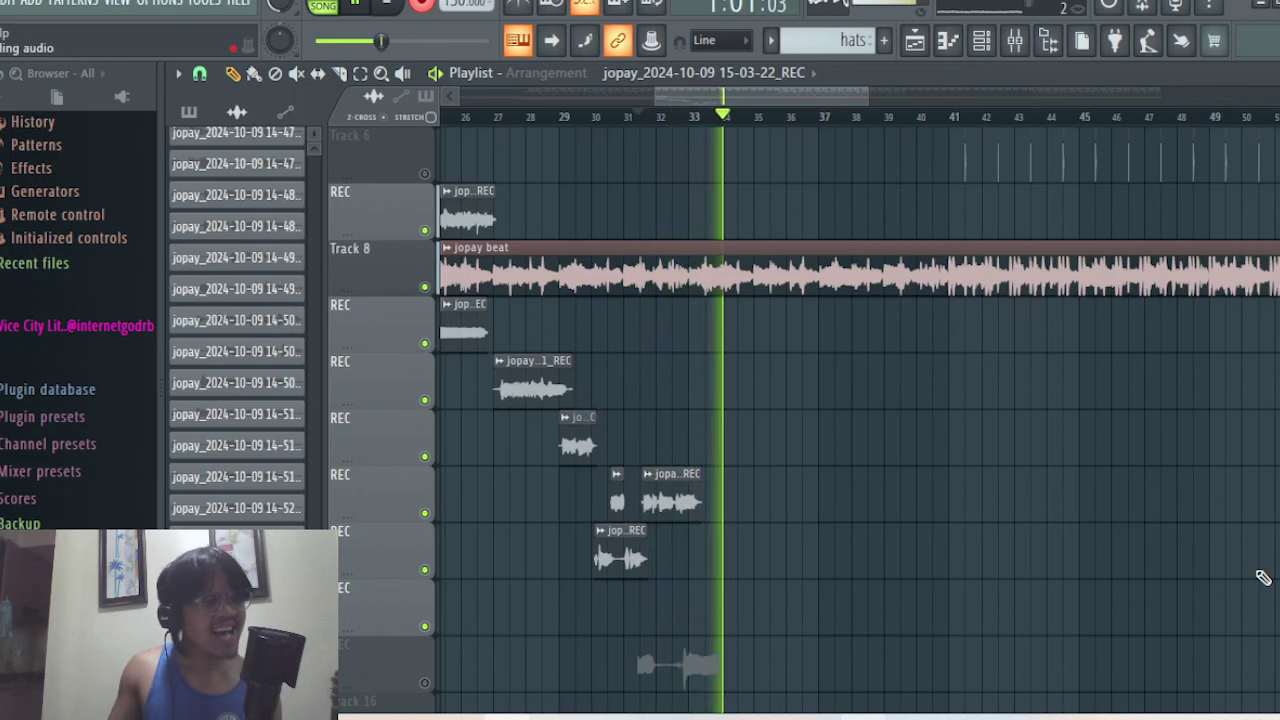
click(386, 5)
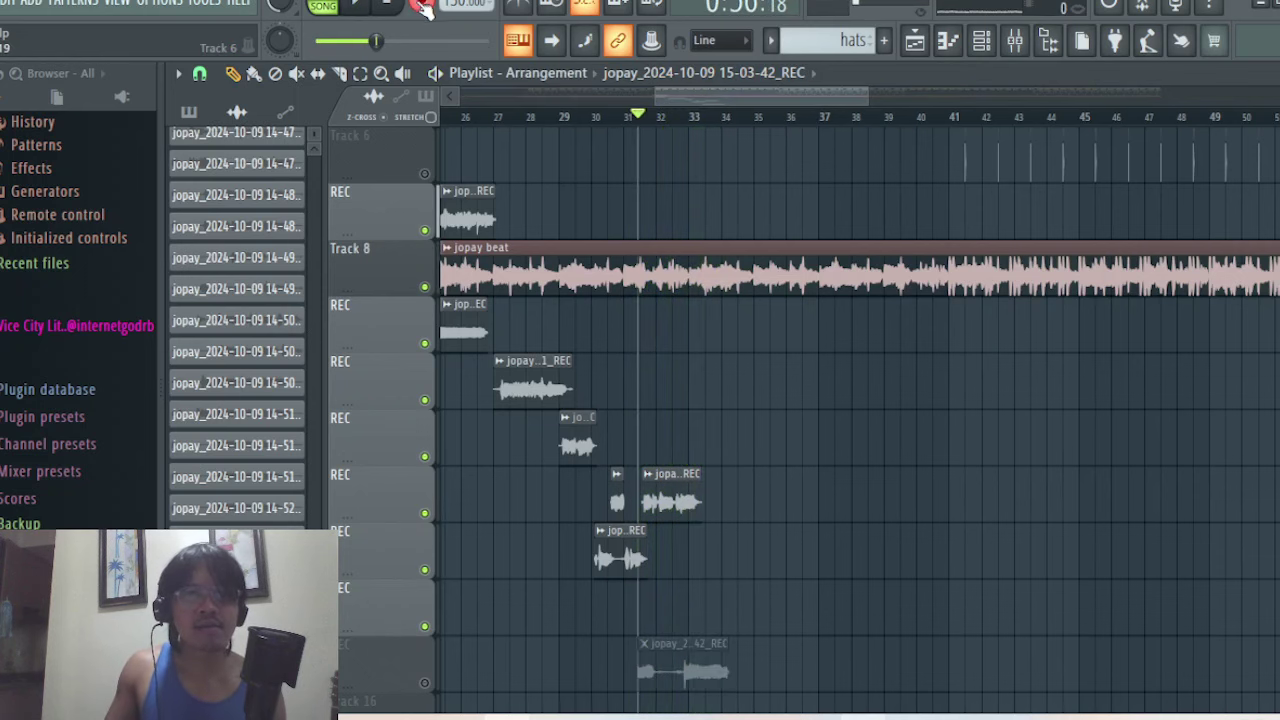
Step: Record a replacement vocal take into the playlist from about bar 31.4 to 35.2
click(425, 5)
click(634, 451)
key(space)
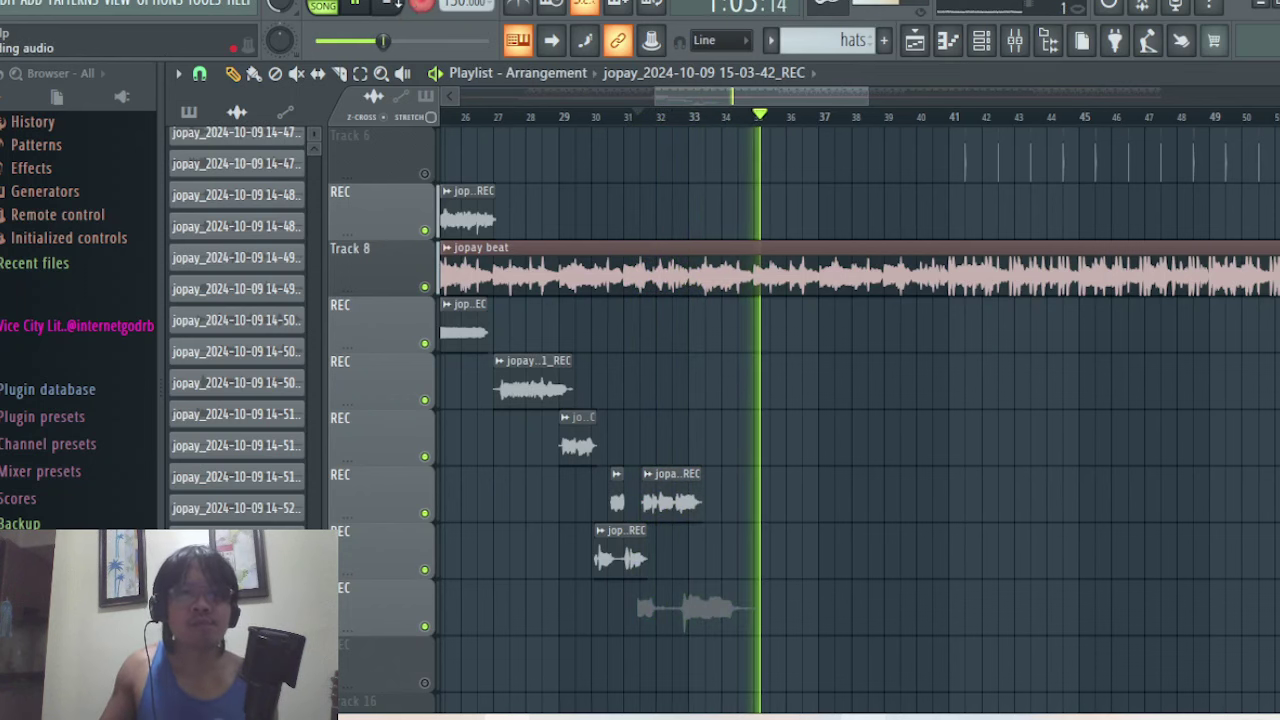
click(386, 6)
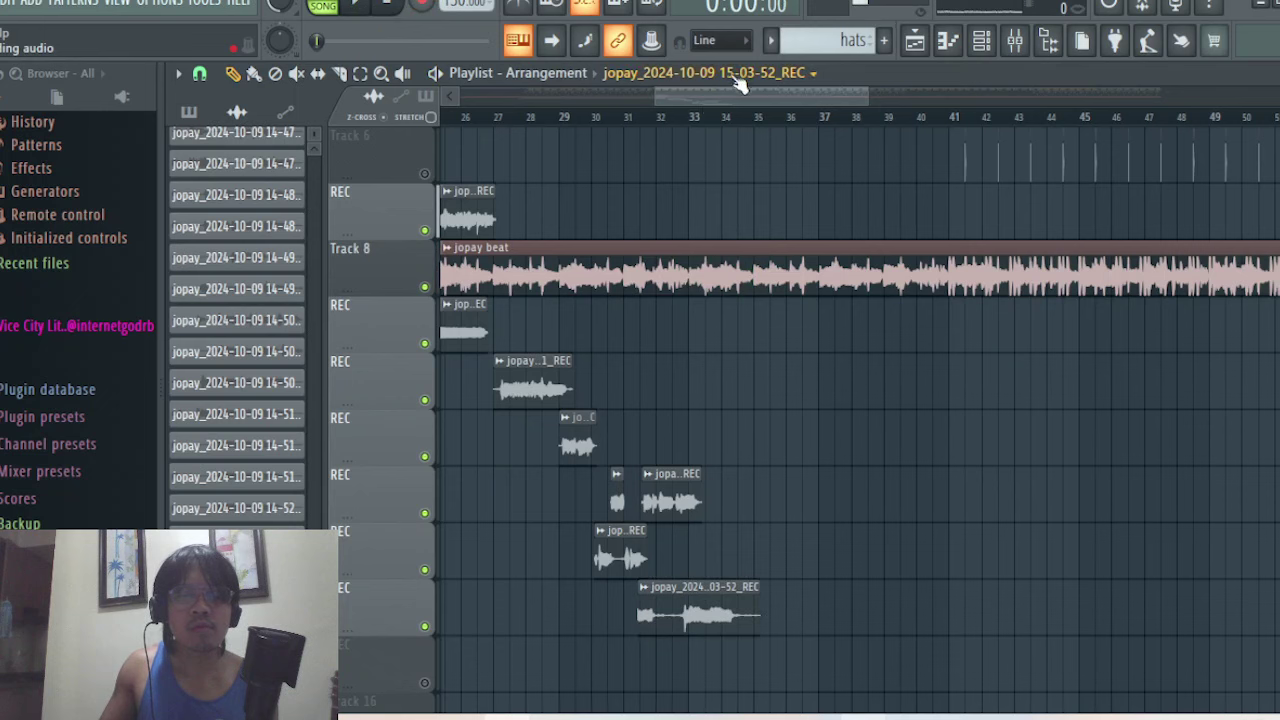
Step: Play back the replacement take from about bar 32.2 to judge its tuning
key(space)
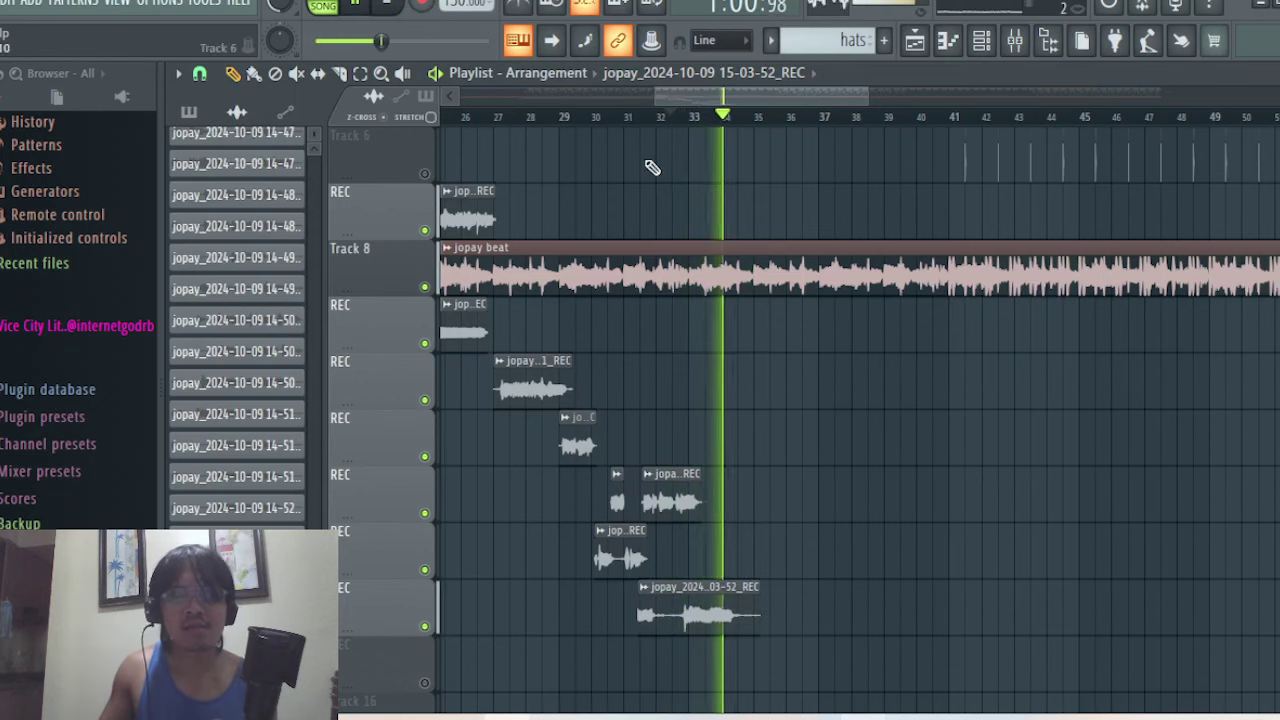
click(670, 118)
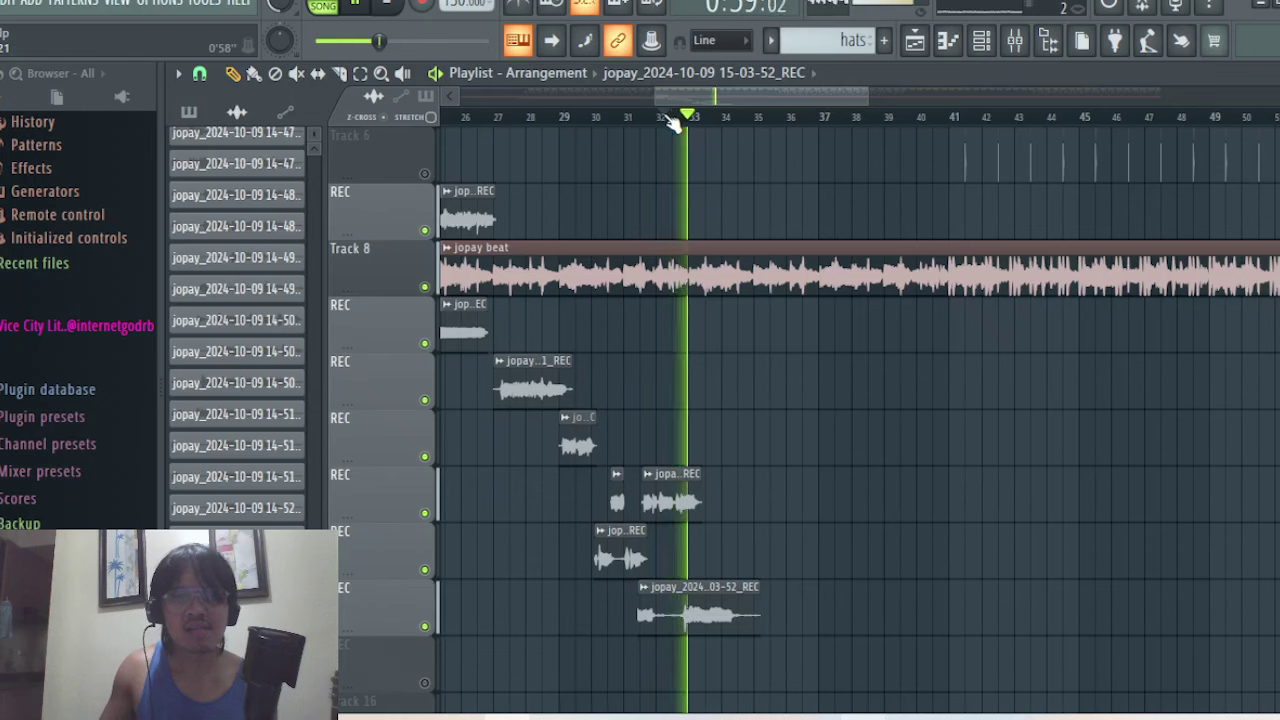
key(space)
Step: Set Waves Tune Real-Time on the REC mixer track to 14.7 ms Note Transition, 20.9 ms Speed and the Tenor range
key(F9)
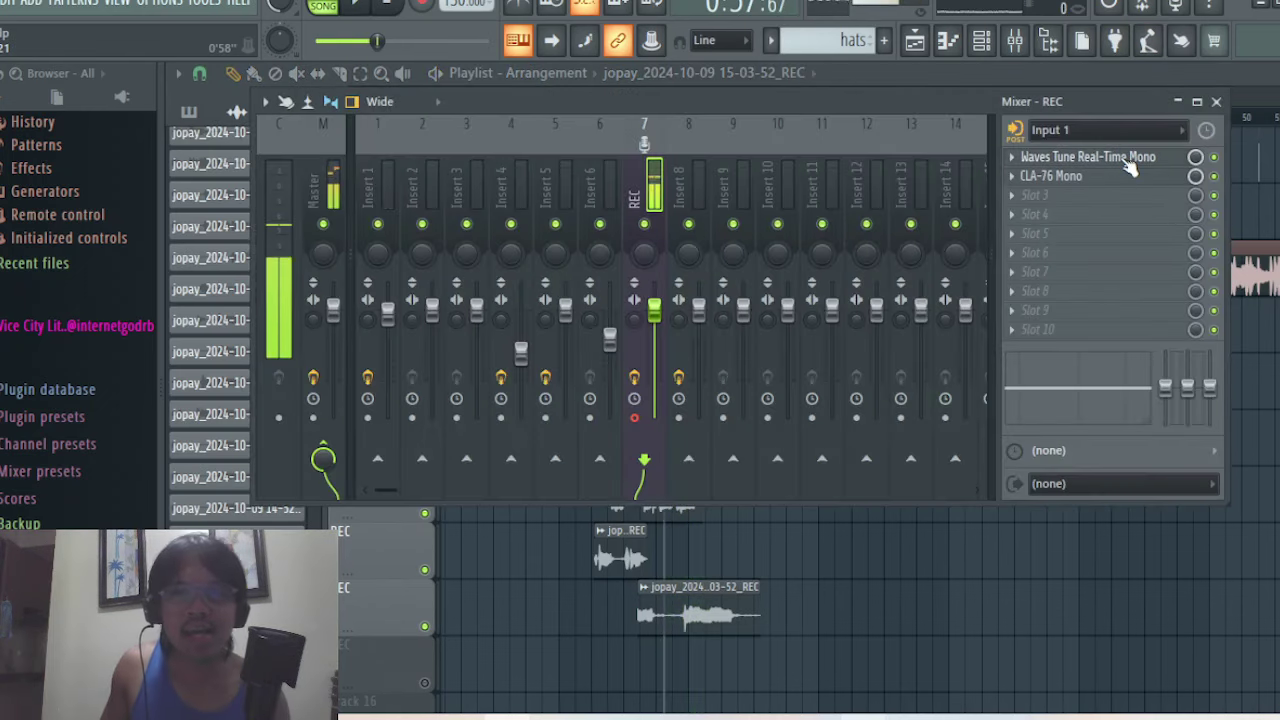
click(1120, 157)
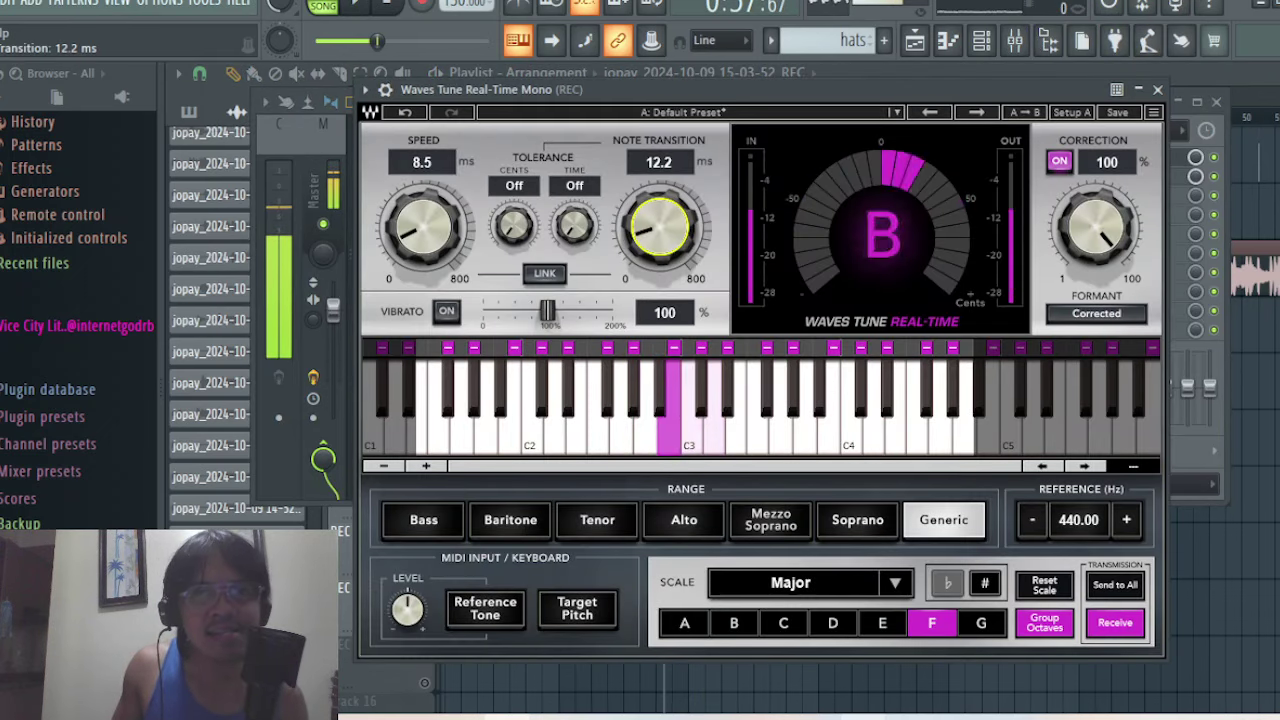
drag(659, 228, 659, 220)
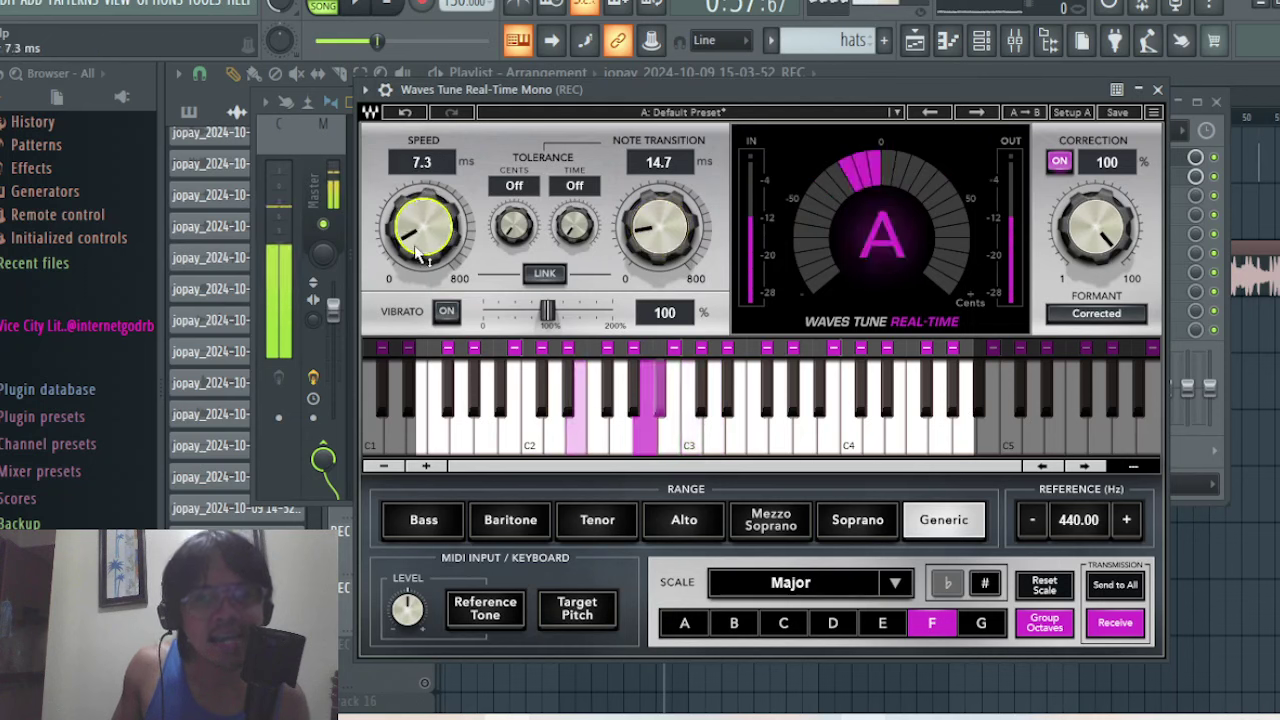
drag(422, 228, 422, 219)
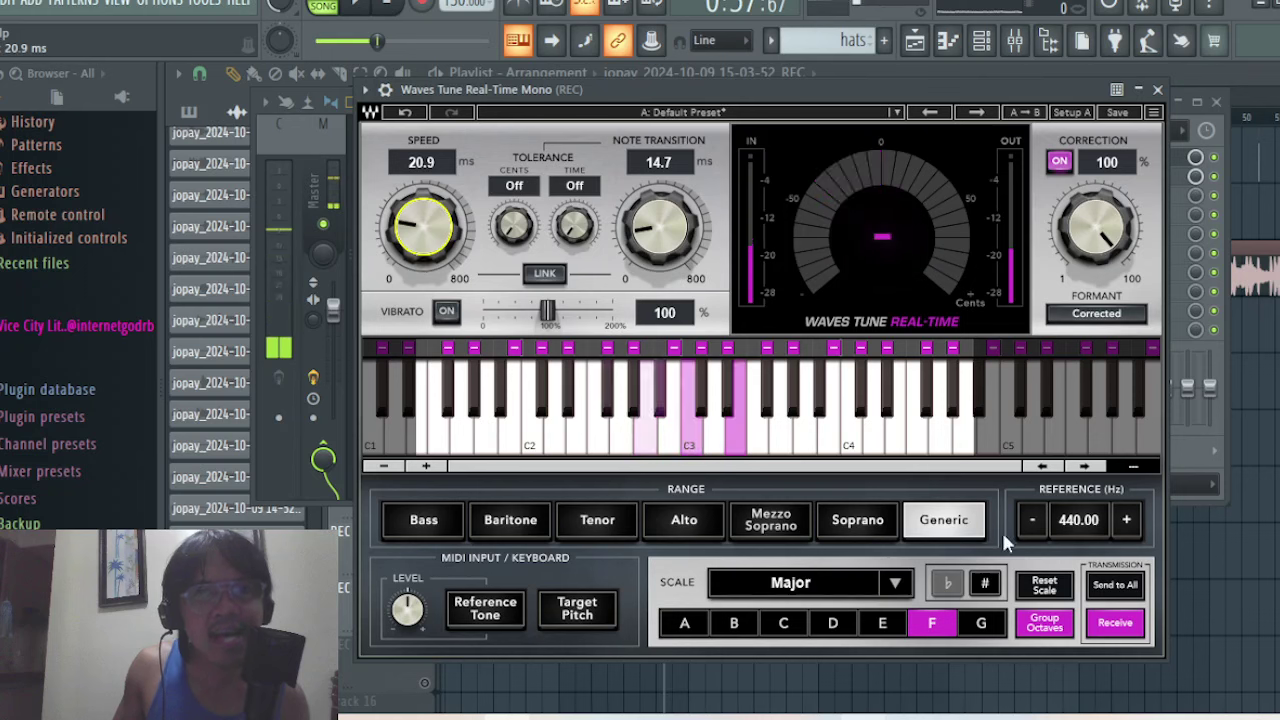
click(598, 522)
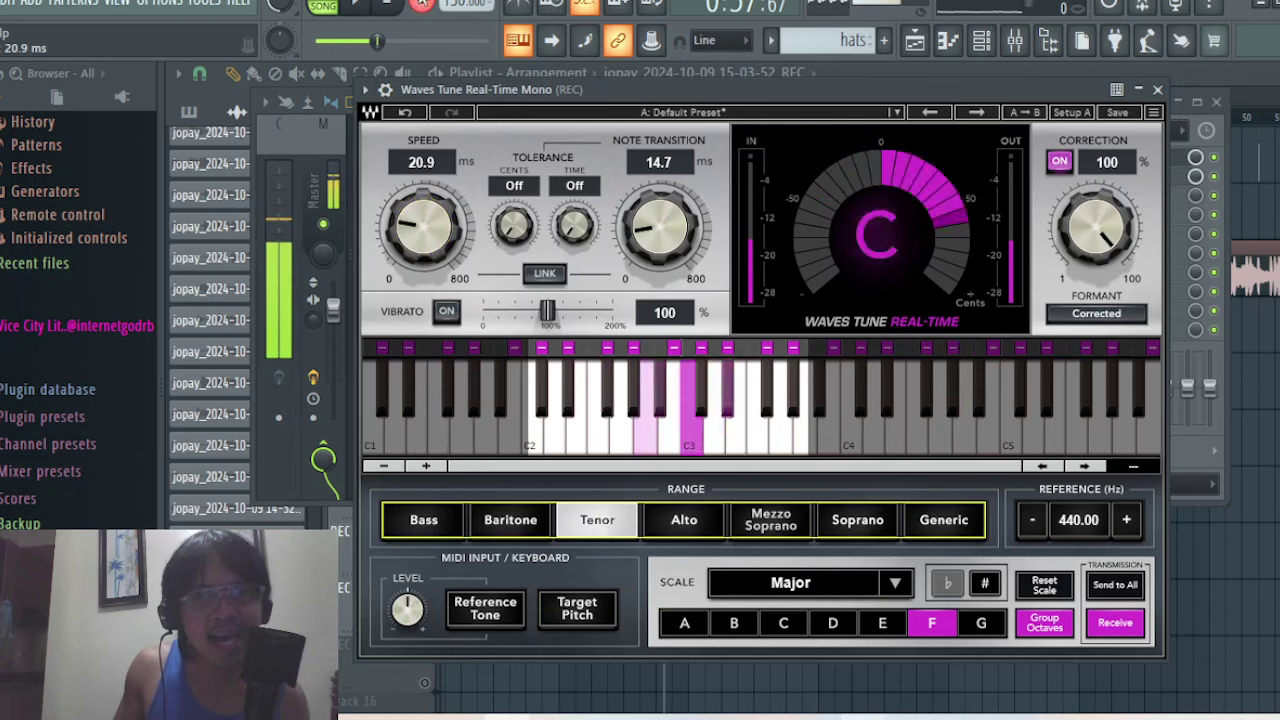
Step: Record a vocal take into the playlist from about bar 32.2 to 35.9, dismiss the error dialog, and unmute the take's track
click(412, 3)
click(651, 416)
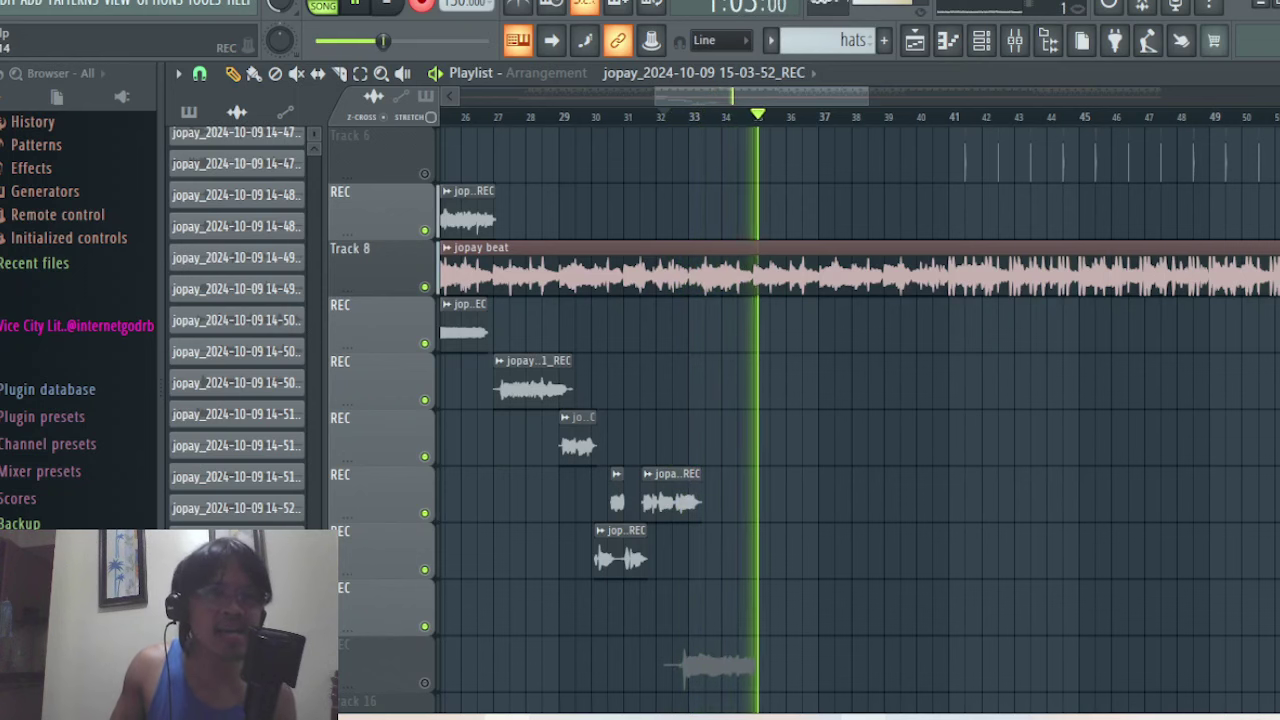
click(381, 6)
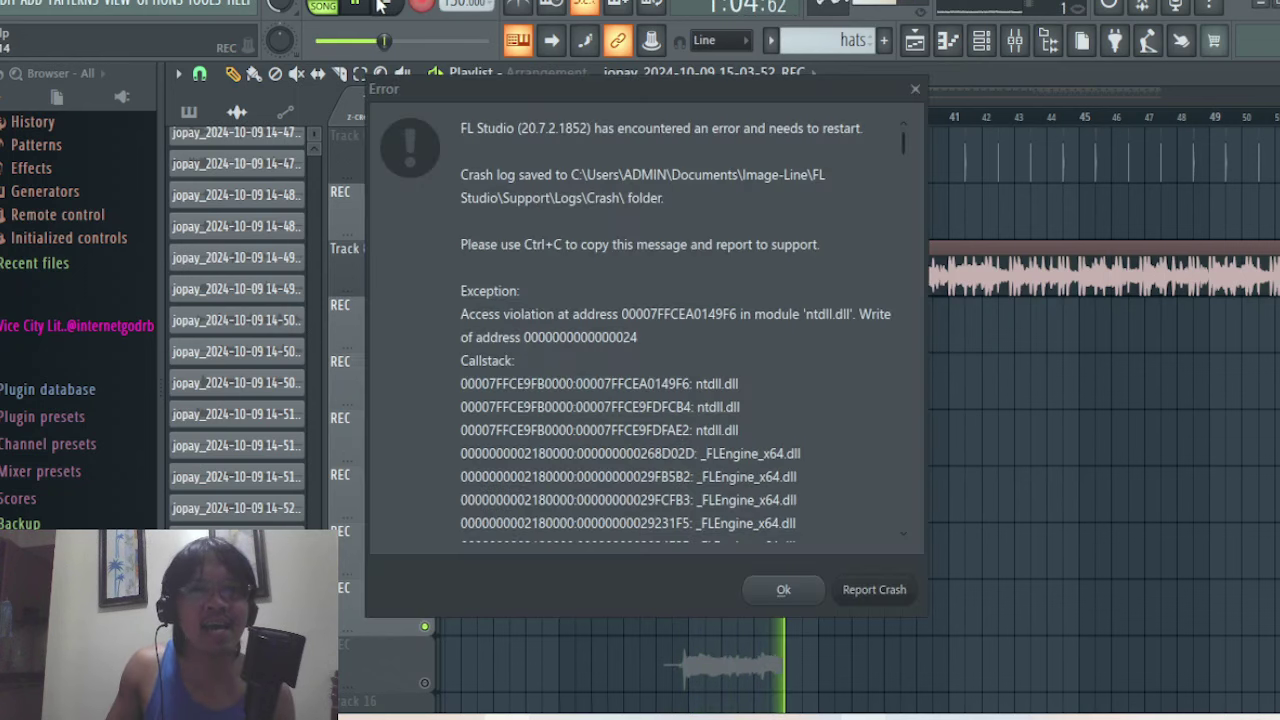
click(785, 590)
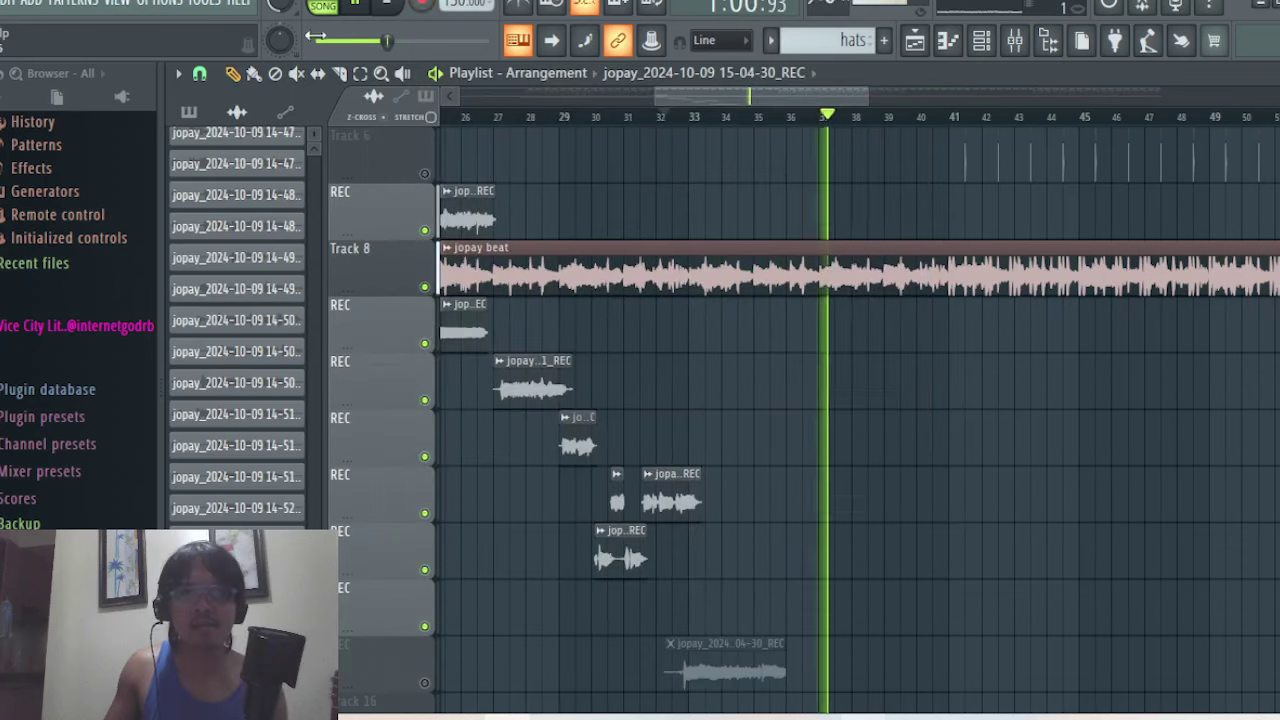
click(424, 683)
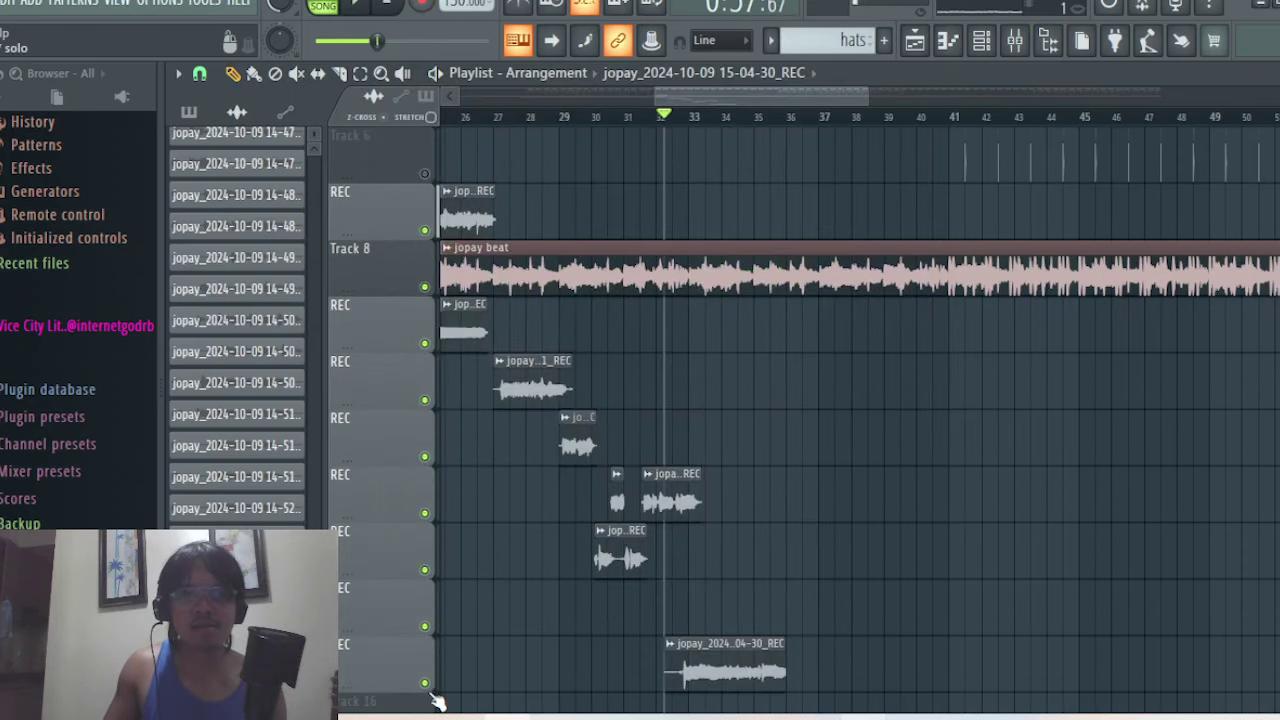
Step: Play back the latest vocal take from about bar 32.2 and delete it from the playlist
key(space)
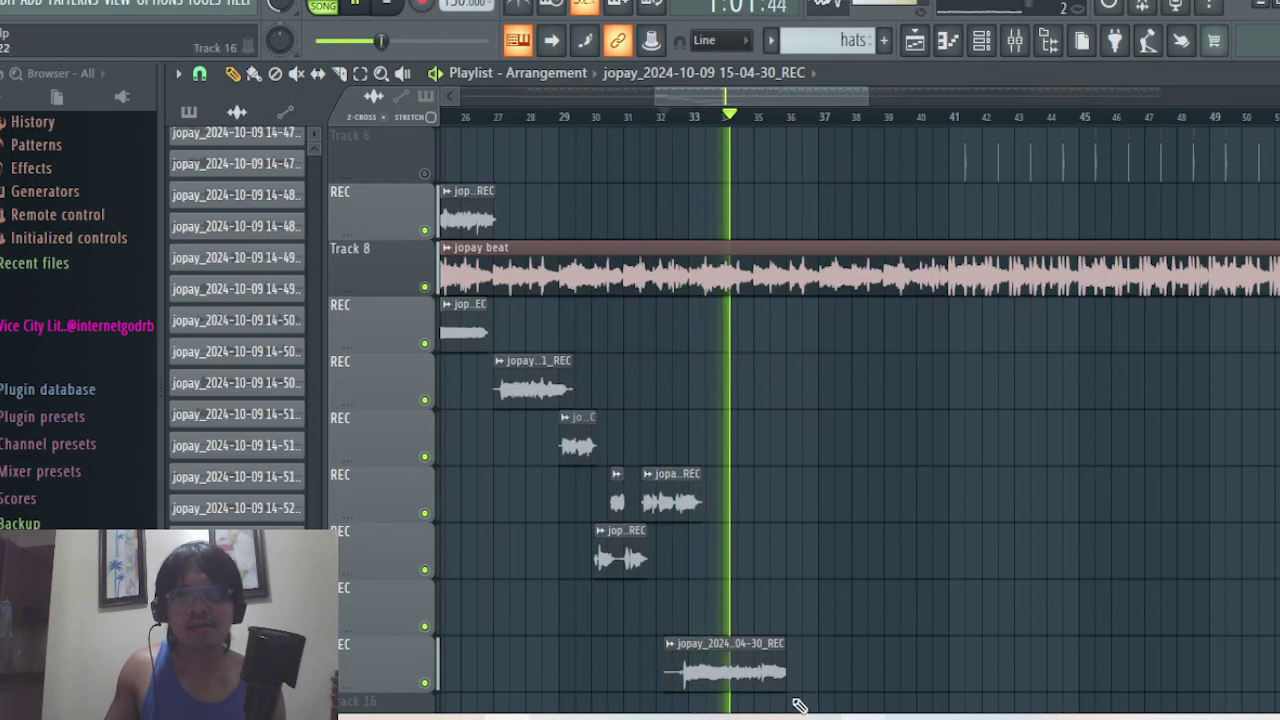
right_click(759, 675)
key(space)
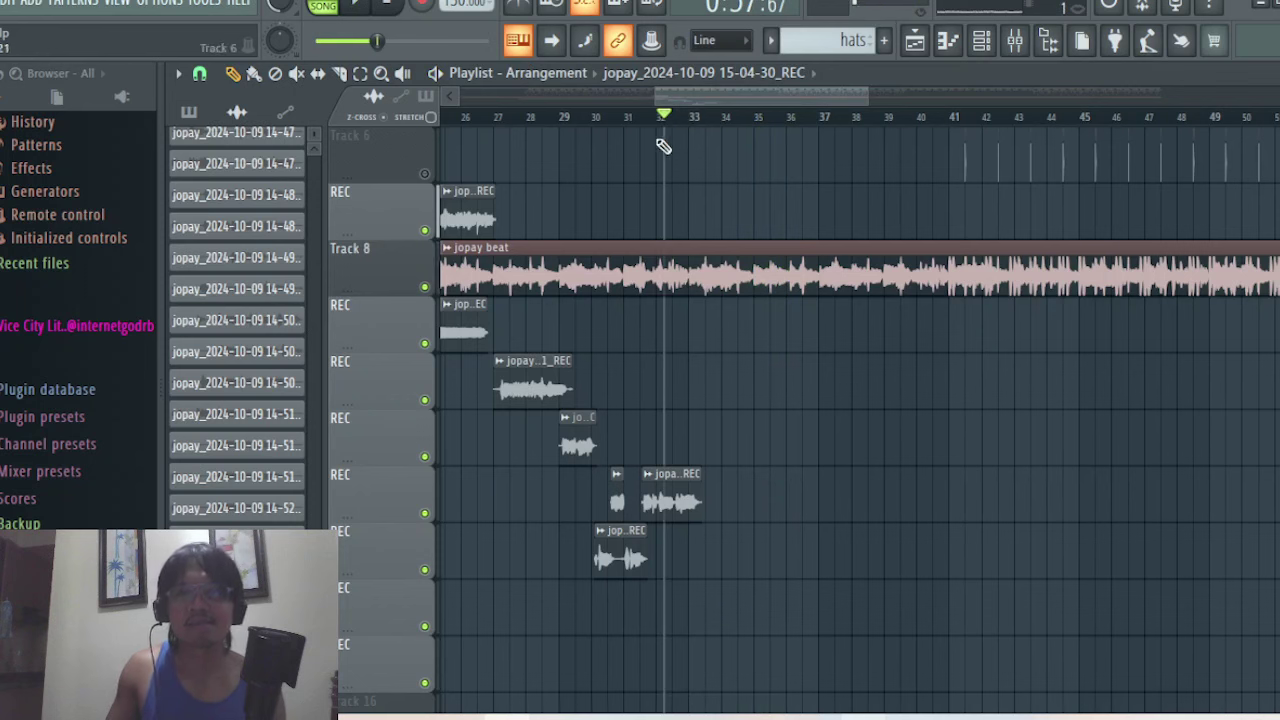
Step: Play the lead-in from about bar 31.7, then record a vocal take into the playlist up to about bar 35.9
key(space)
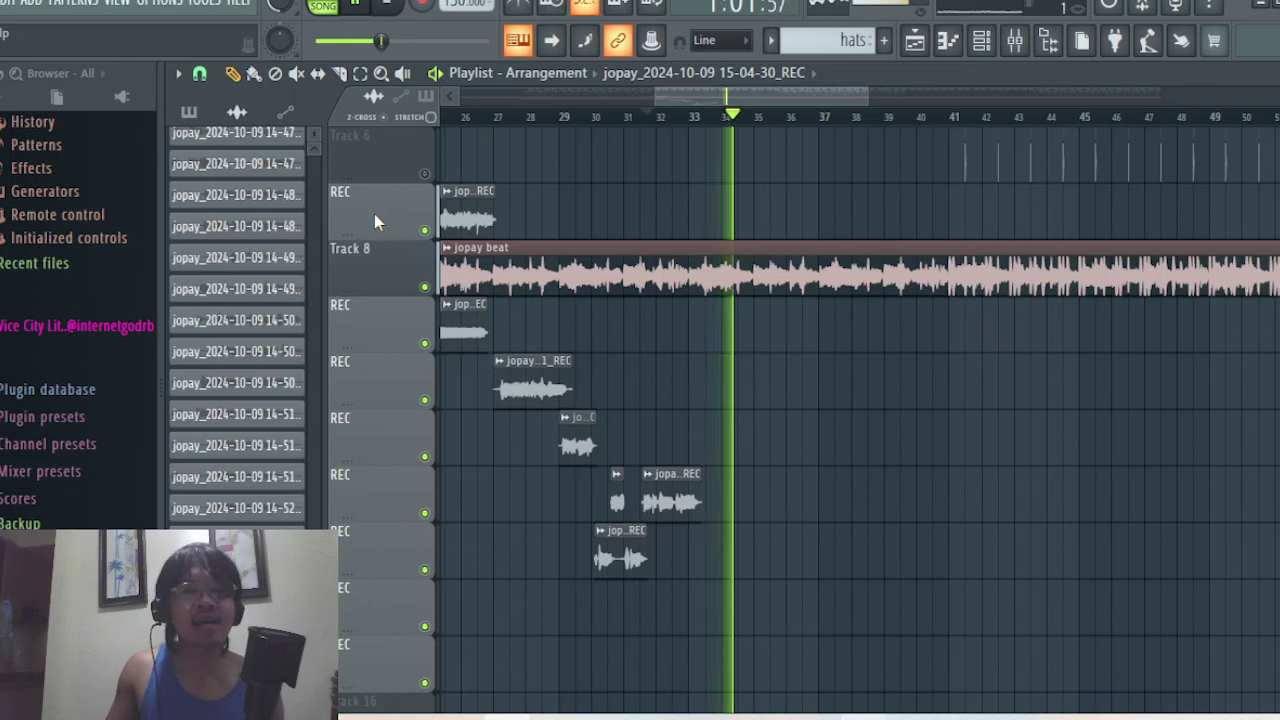
click(389, 5)
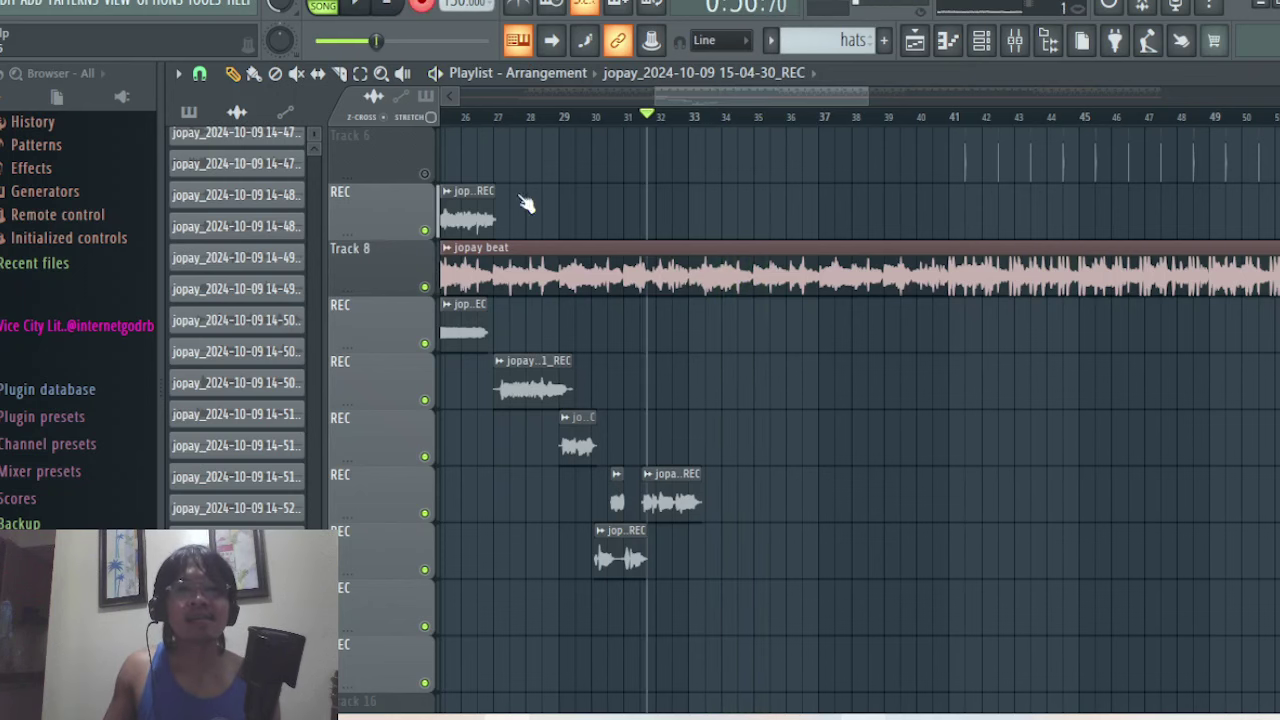
key(space)
click(737, 420)
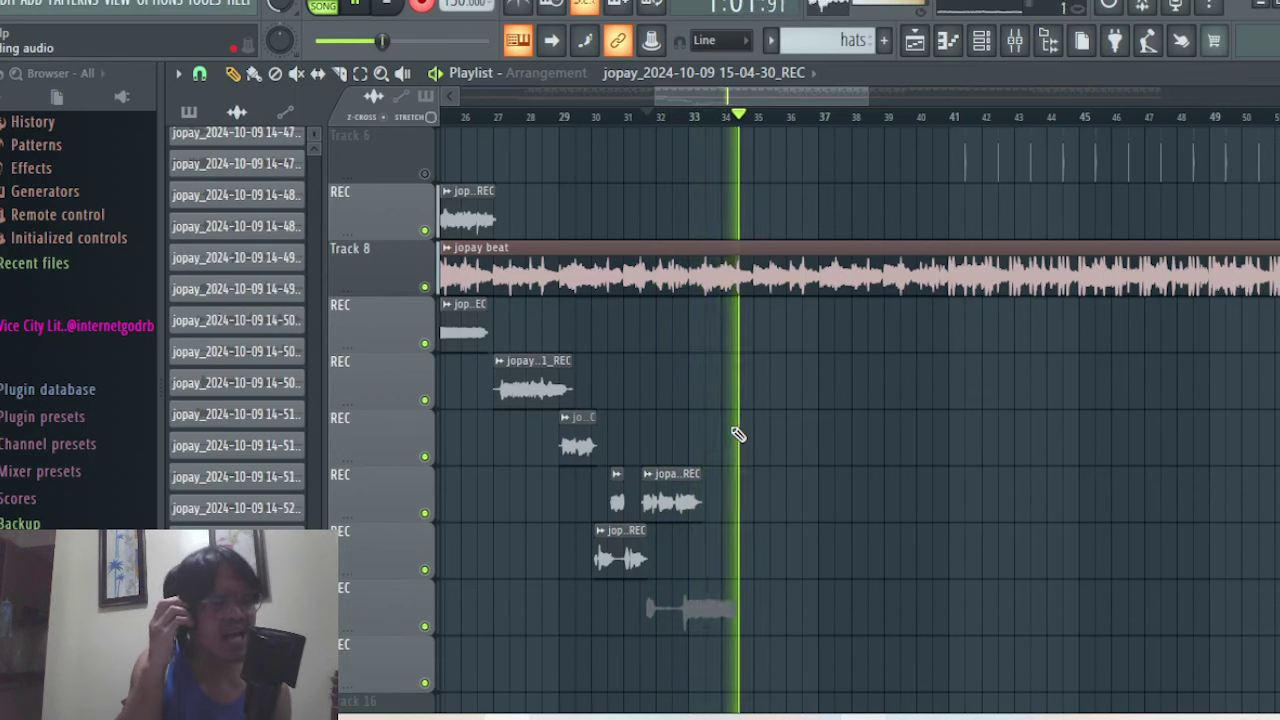
click(418, 8)
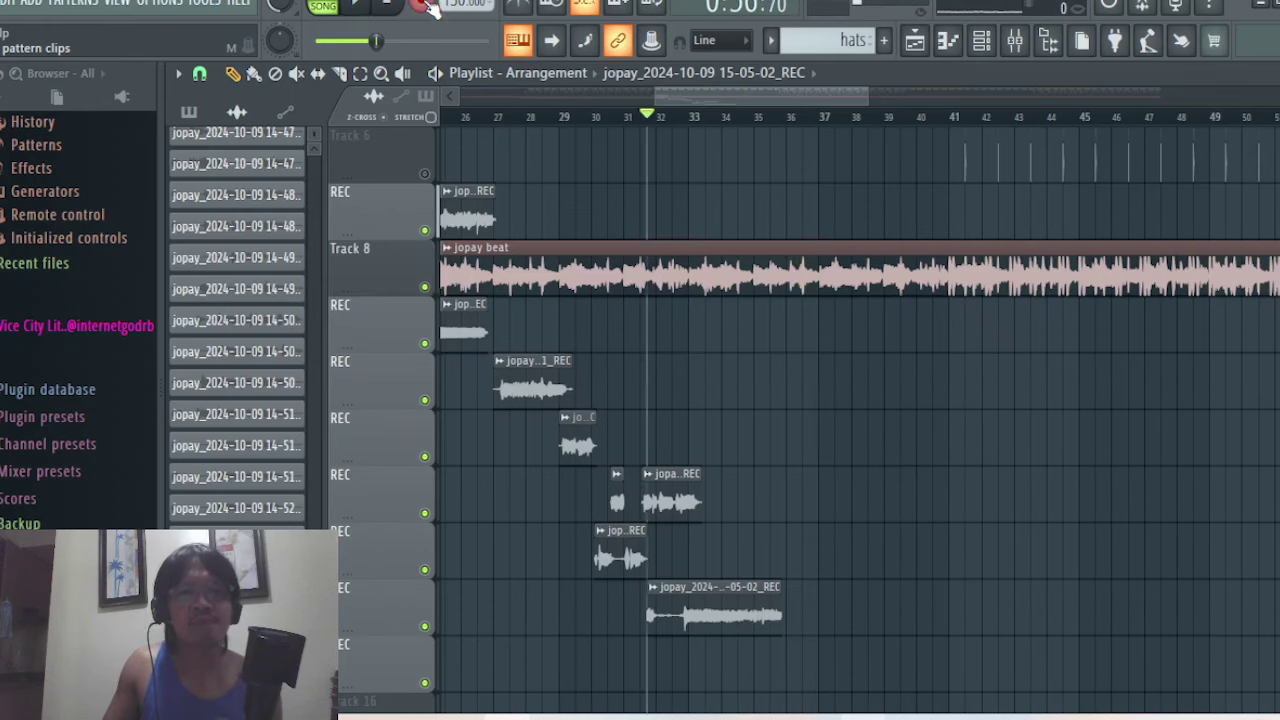
Step: Discard that take and record another into the playlist from about bar 31.7 to 36.8
click(418, 8)
click(640, 420)
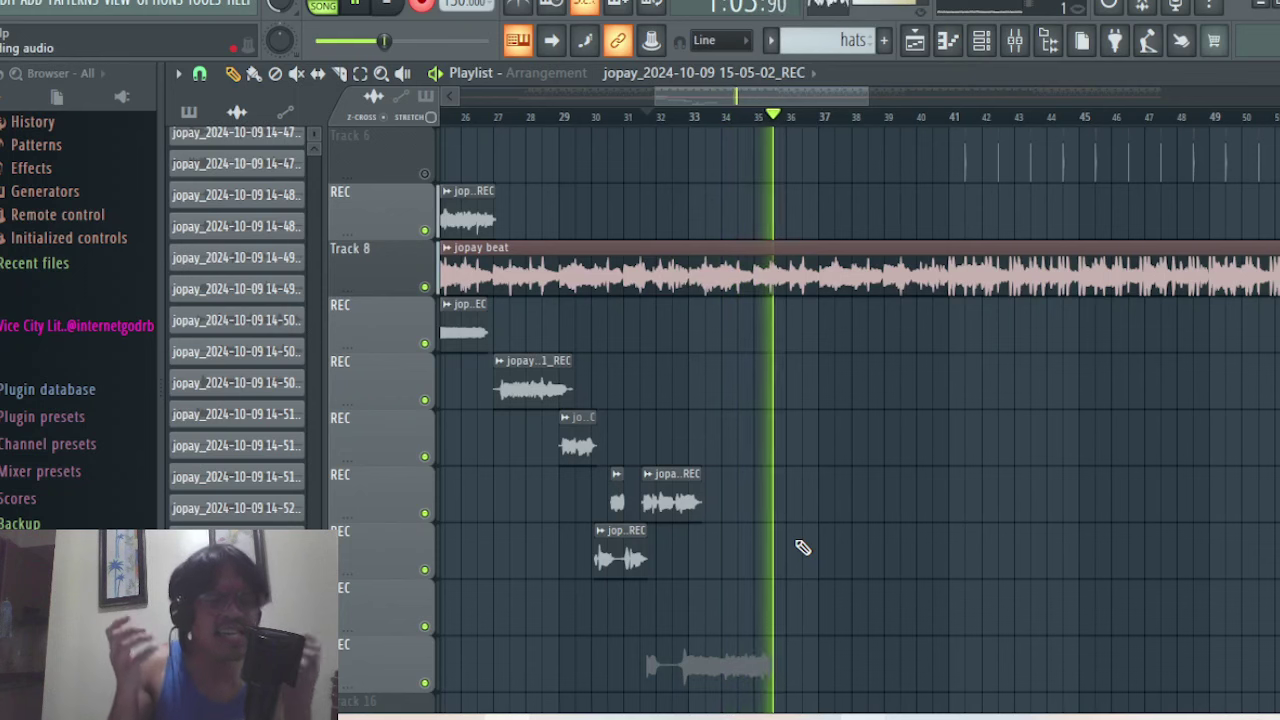
click(421, 3)
click(388, 4)
Step: Play back the new take and trim its start to about bar 32.6 and its end to about bar 36.4
click(354, 4)
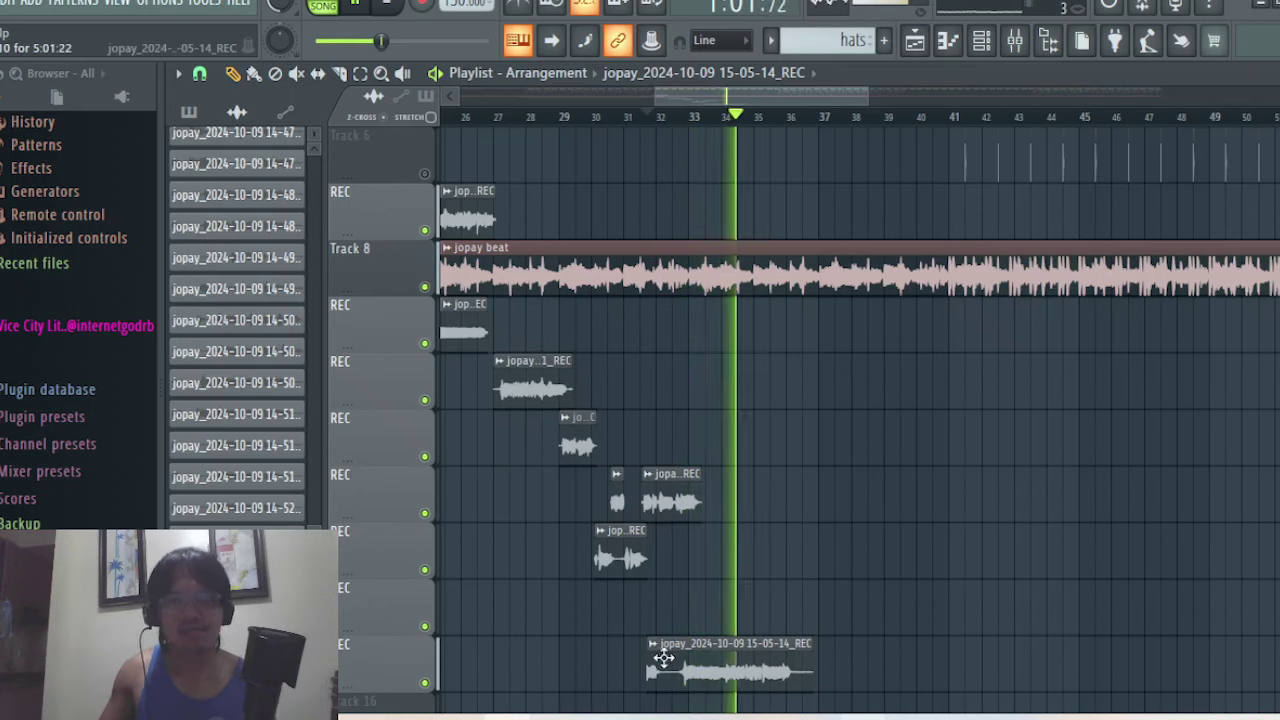
drag(647, 660, 676, 660)
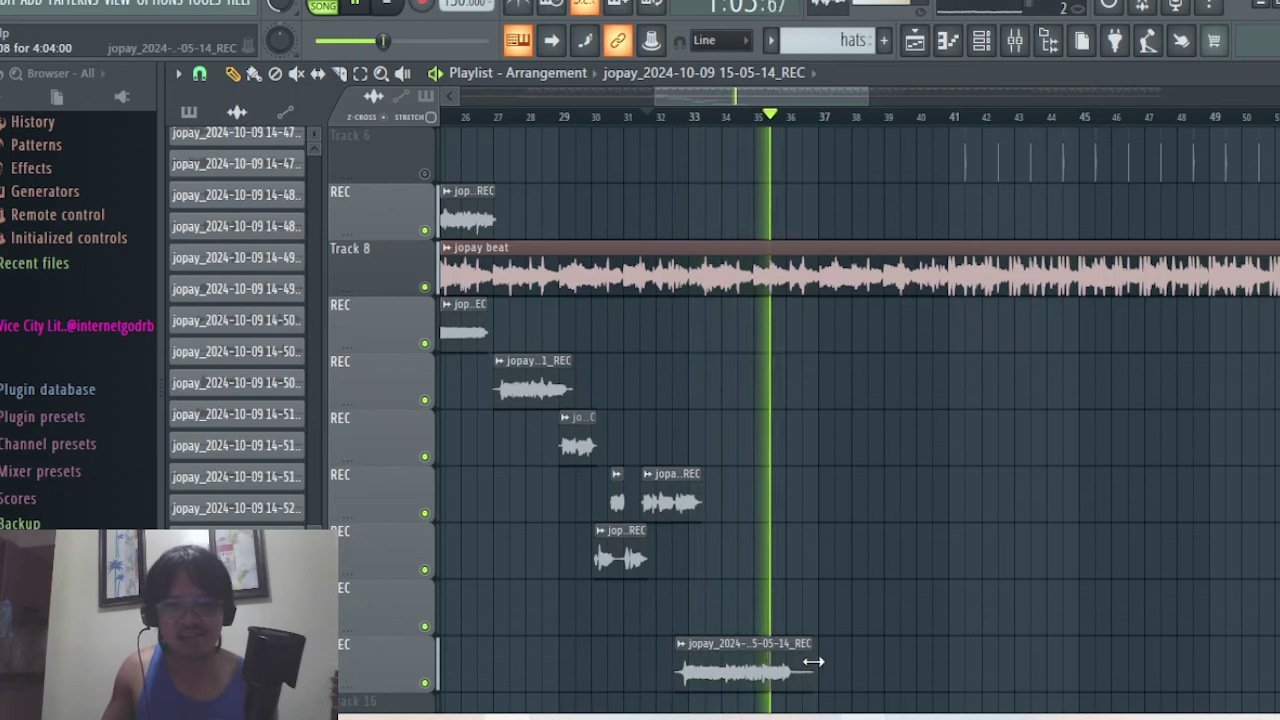
drag(810, 662, 800, 660)
key(space)
click(648, 117)
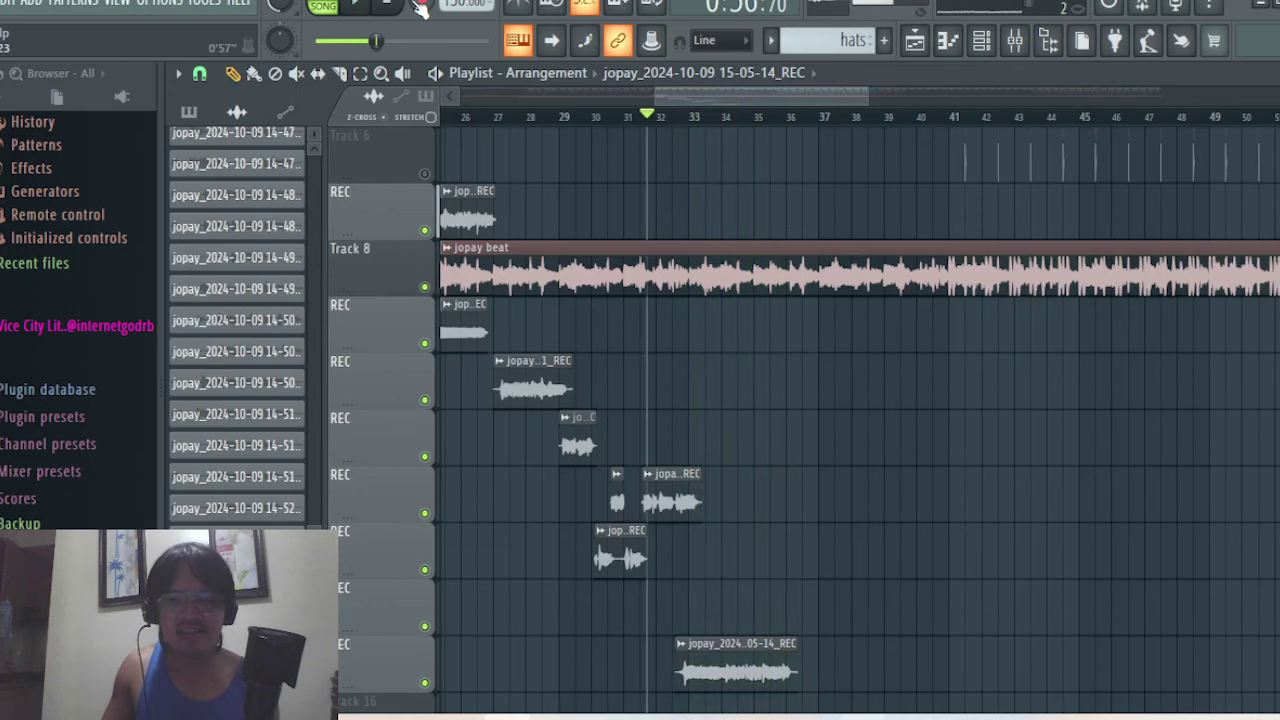
Step: Discard the trimmed take and record a replacement into the playlist from about bar 31.7 to 36.8
key(r)
click(620, 421)
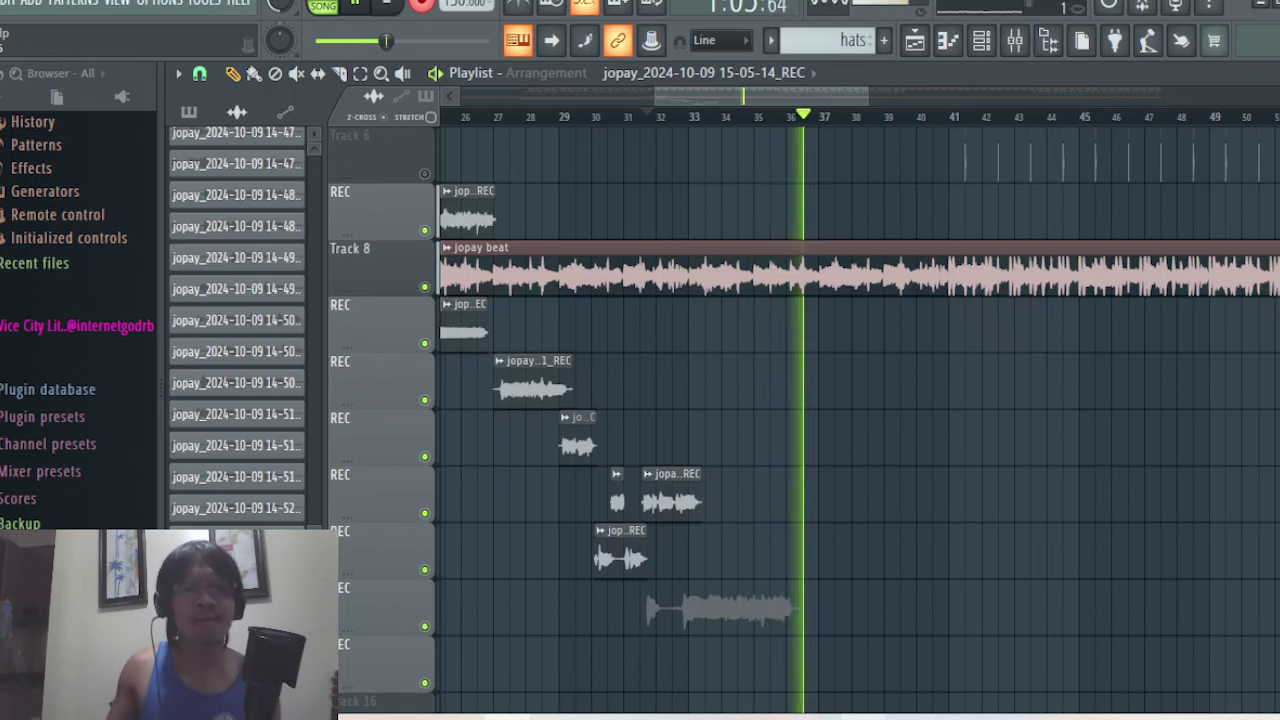
click(391, 4)
Step: Play back the replacement take from about bar 31.7 and delete it from the playlist
key(space)
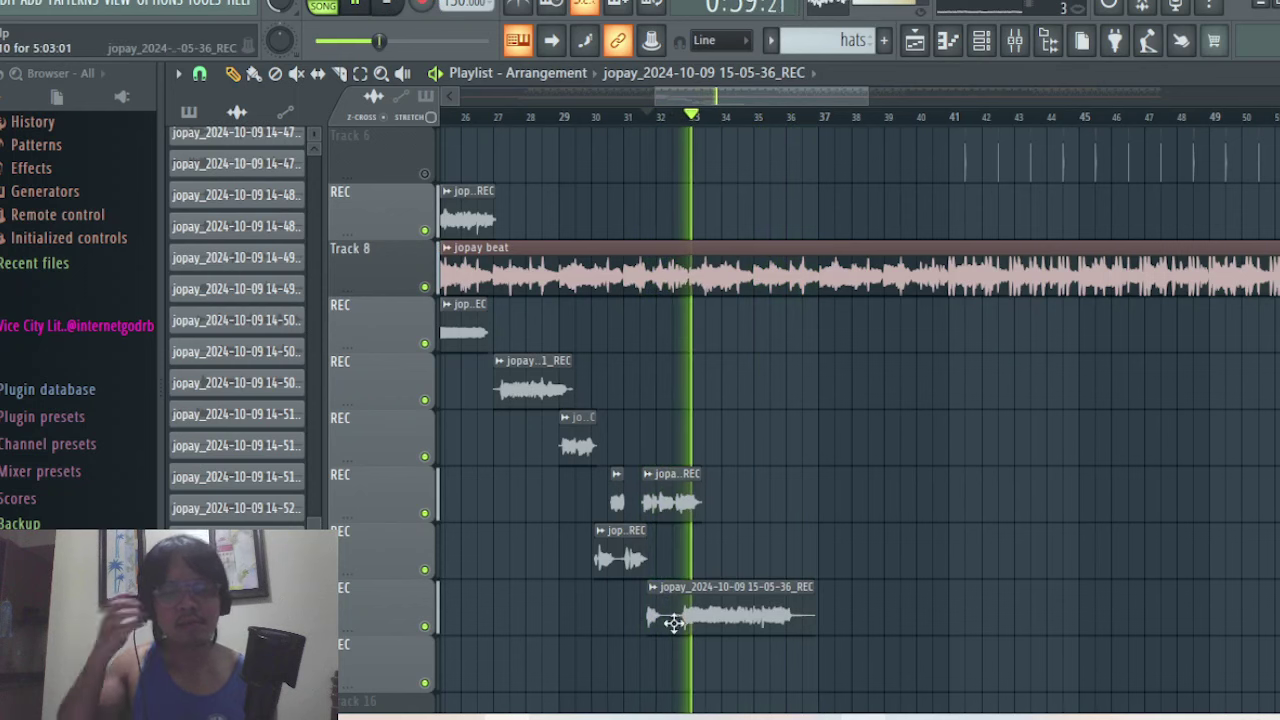
drag(649, 604, 659, 603)
key(space)
right_click(719, 588)
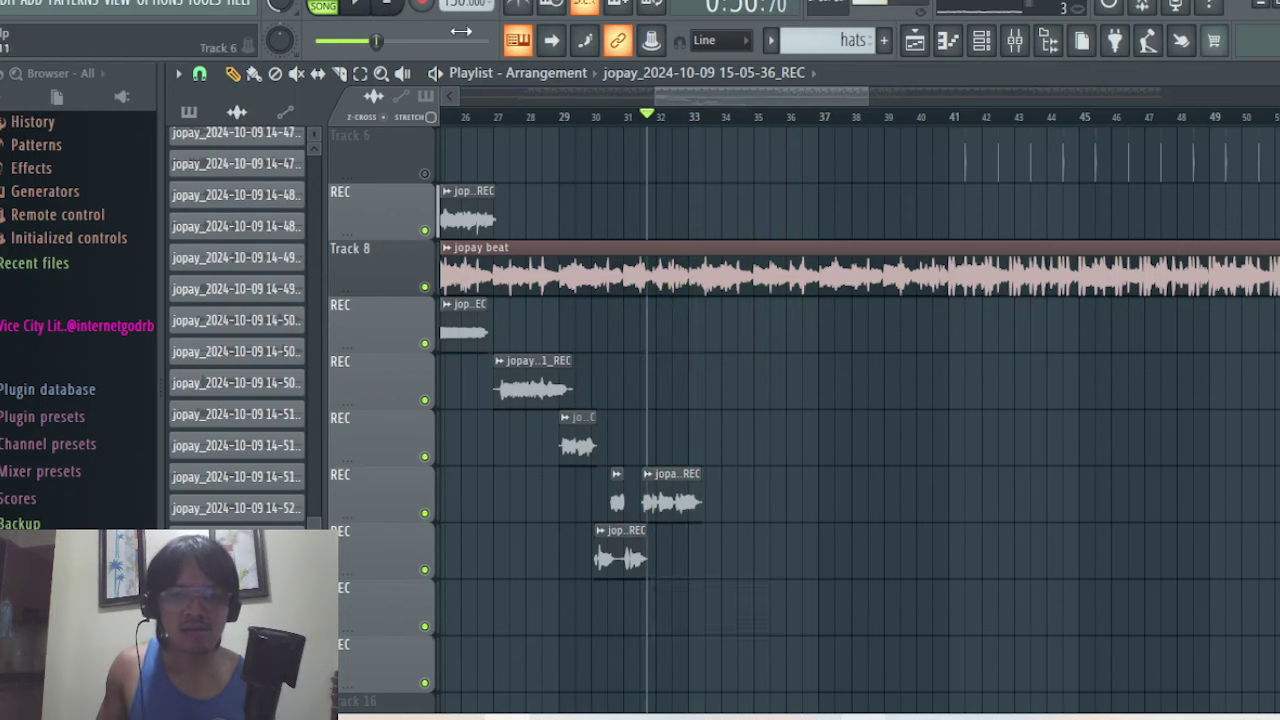
Step: Record a short vocal take into the playlist from about bar 31.7 to 34.5, opening the mixer during recording
click(422, 5)
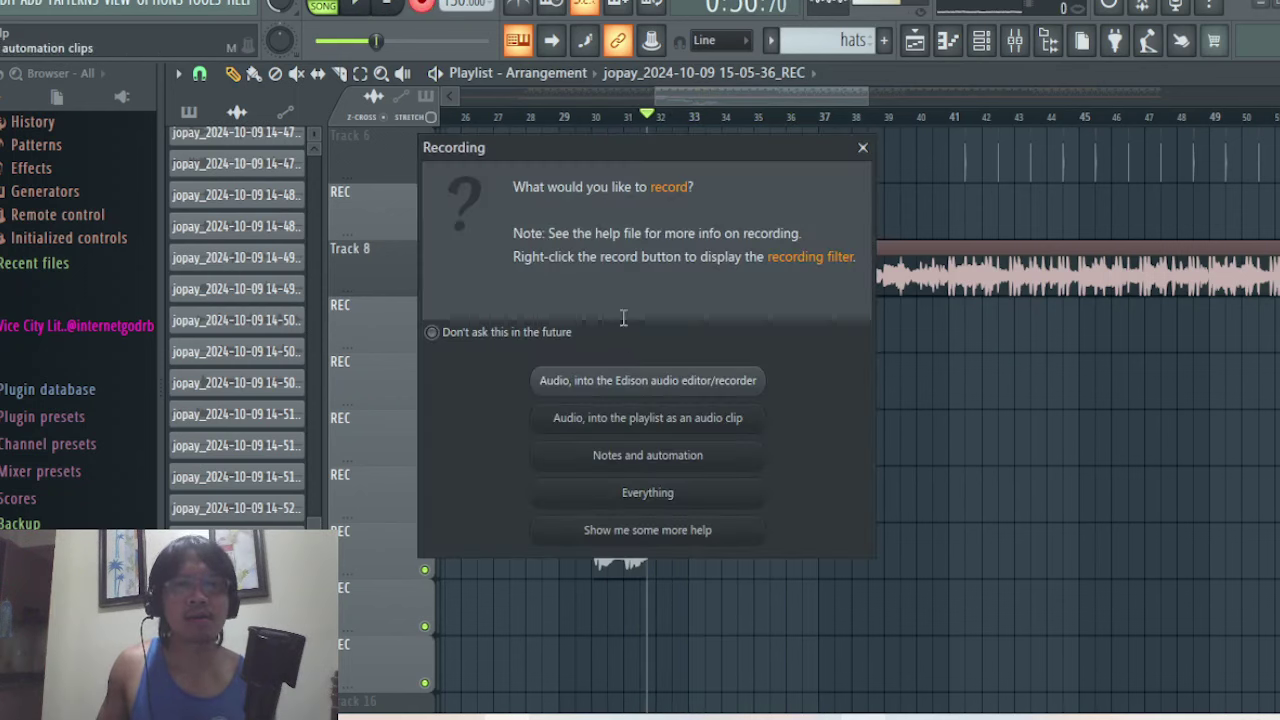
click(648, 420)
click(1015, 42)
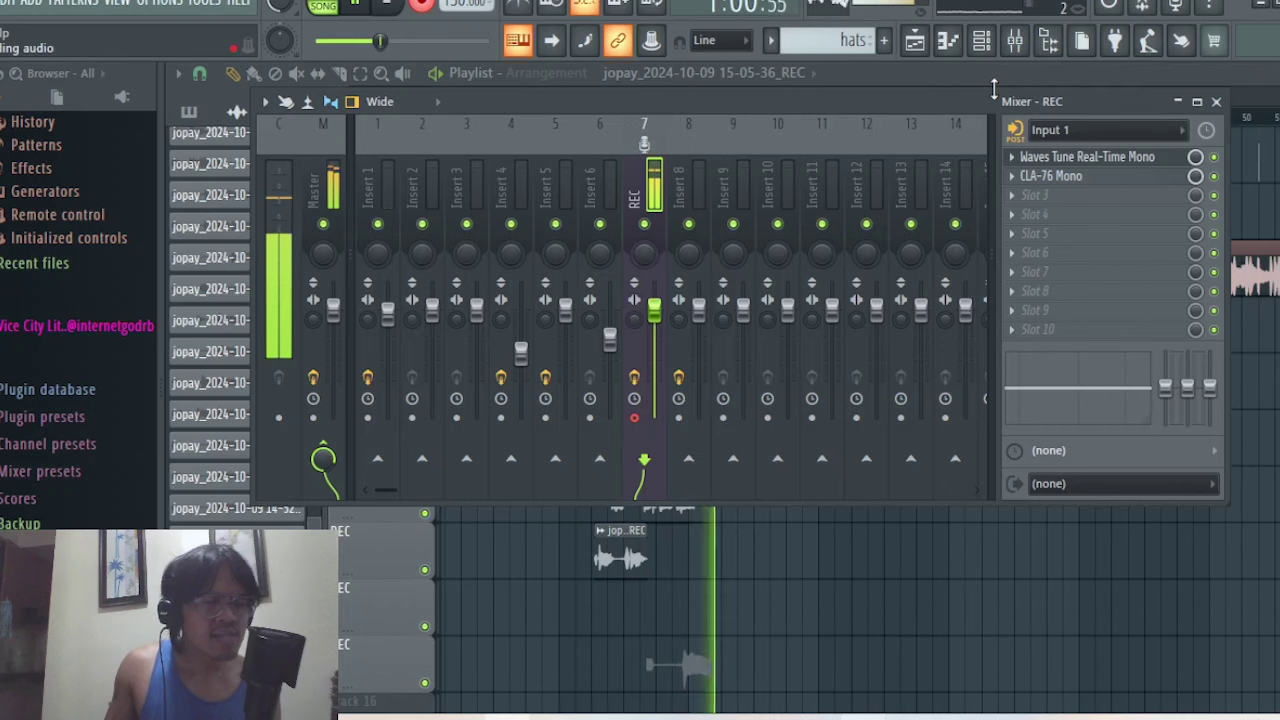
Step: Play back the short take with its start trimmed to about bar 32.4 and delete it from the playlist
click(387, 5)
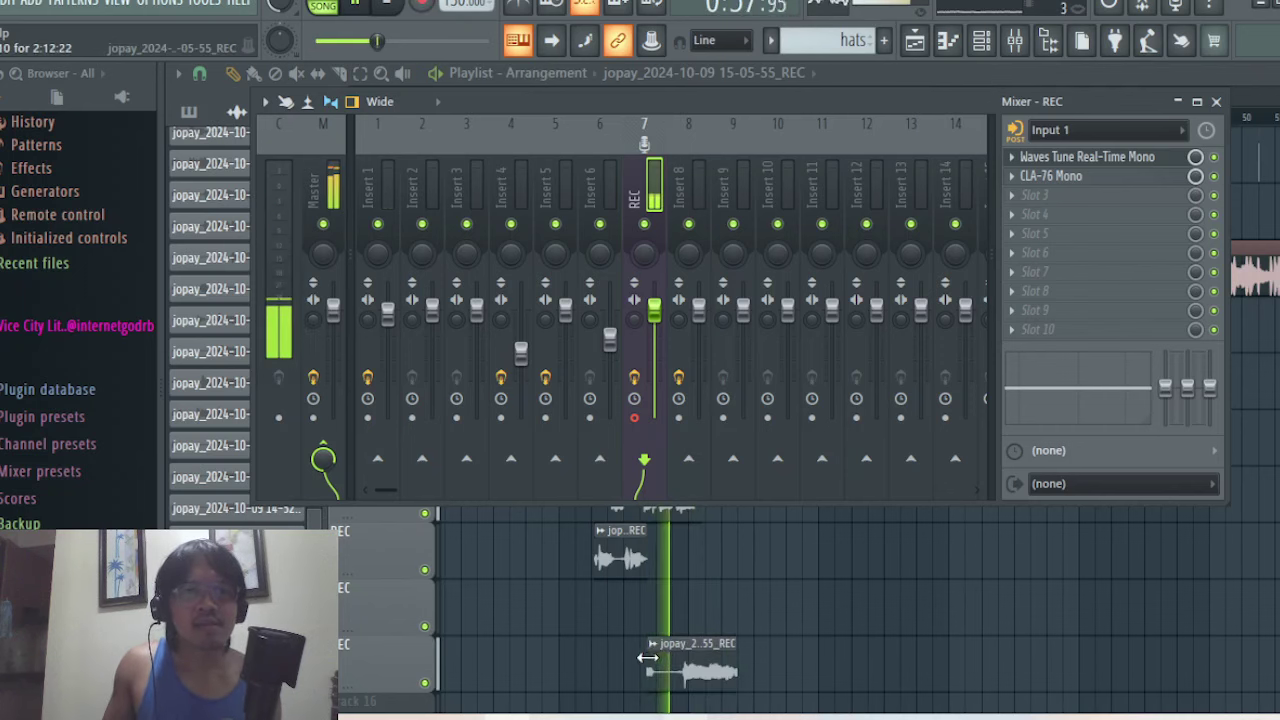
drag(648, 657, 670, 657)
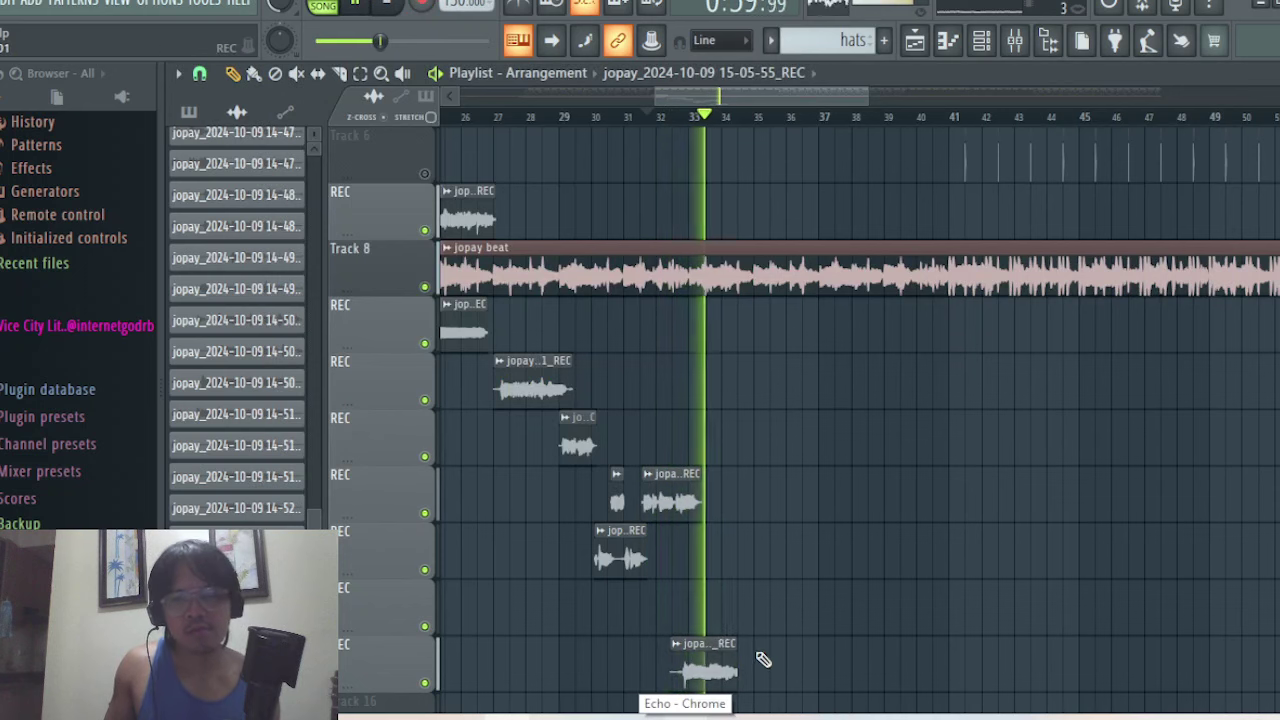
key(space)
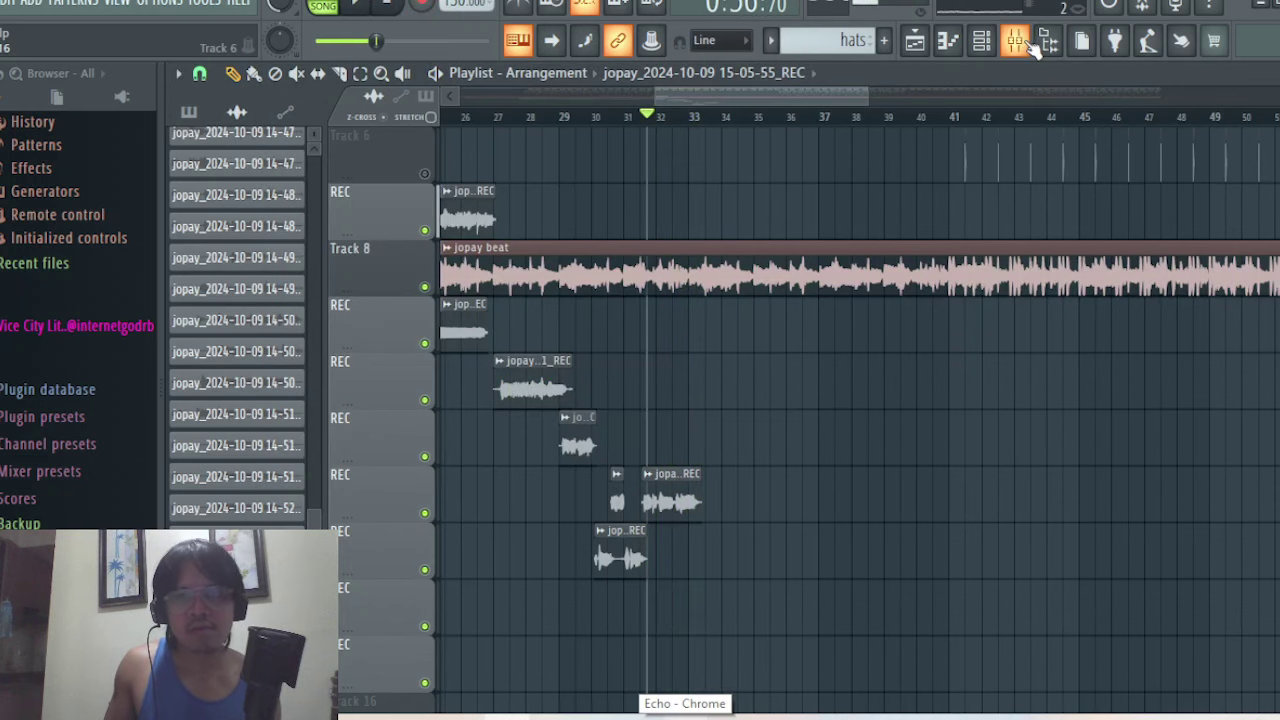
Step: Set Waves Tune Real-Time on the REC mixer track to 6.6 ms Note Transition and 7.8 ms Speed
click(1033, 48)
click(1087, 159)
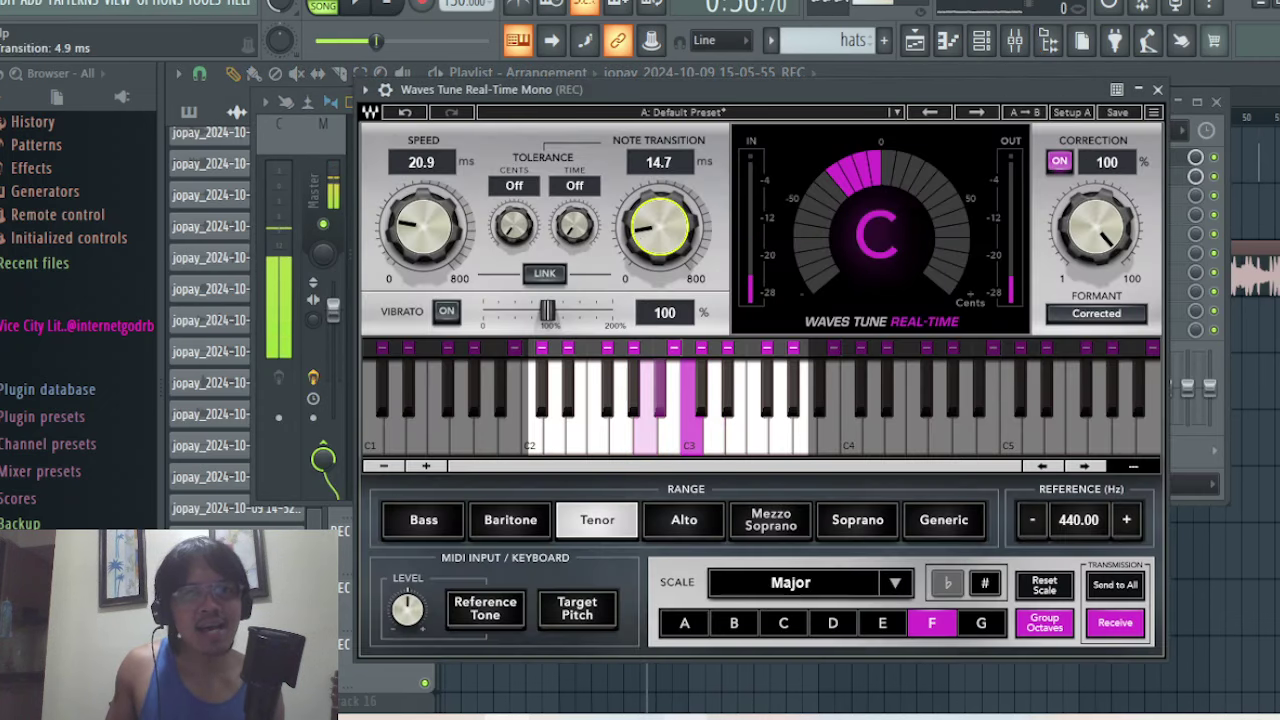
drag(660, 228, 644, 249)
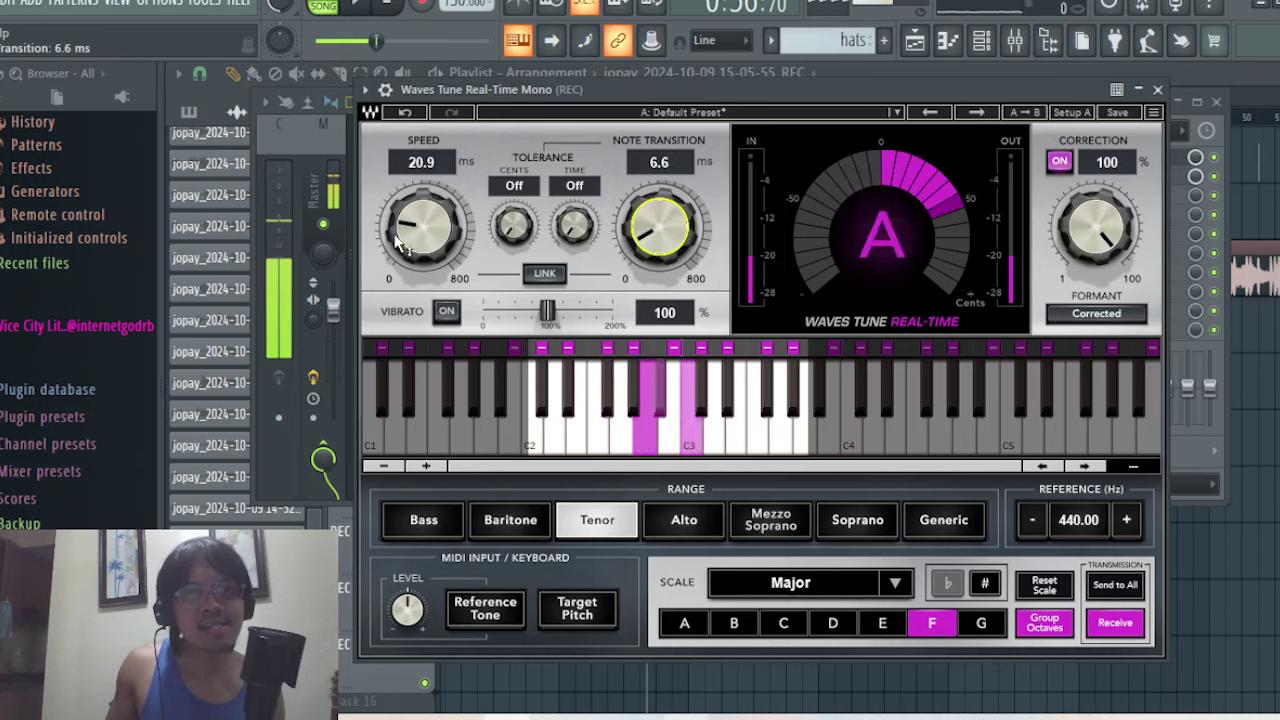
drag(400, 243, 400, 258)
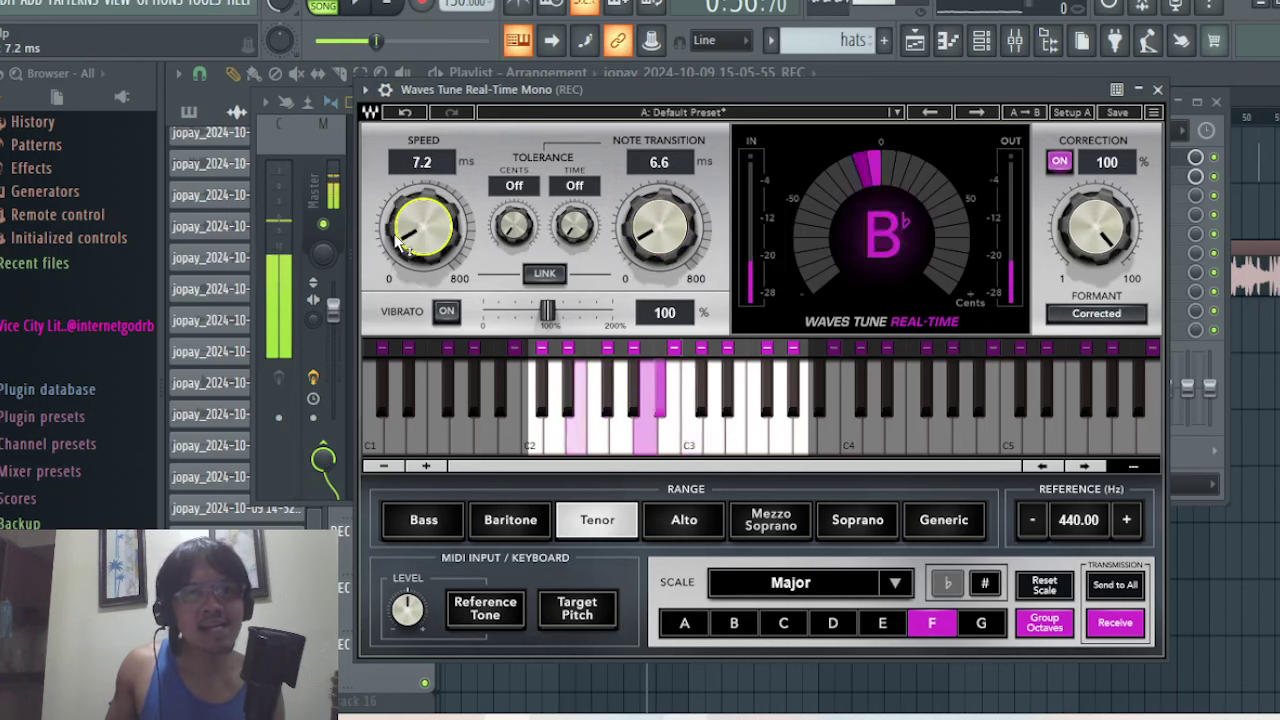
drag(422, 228, 422, 222)
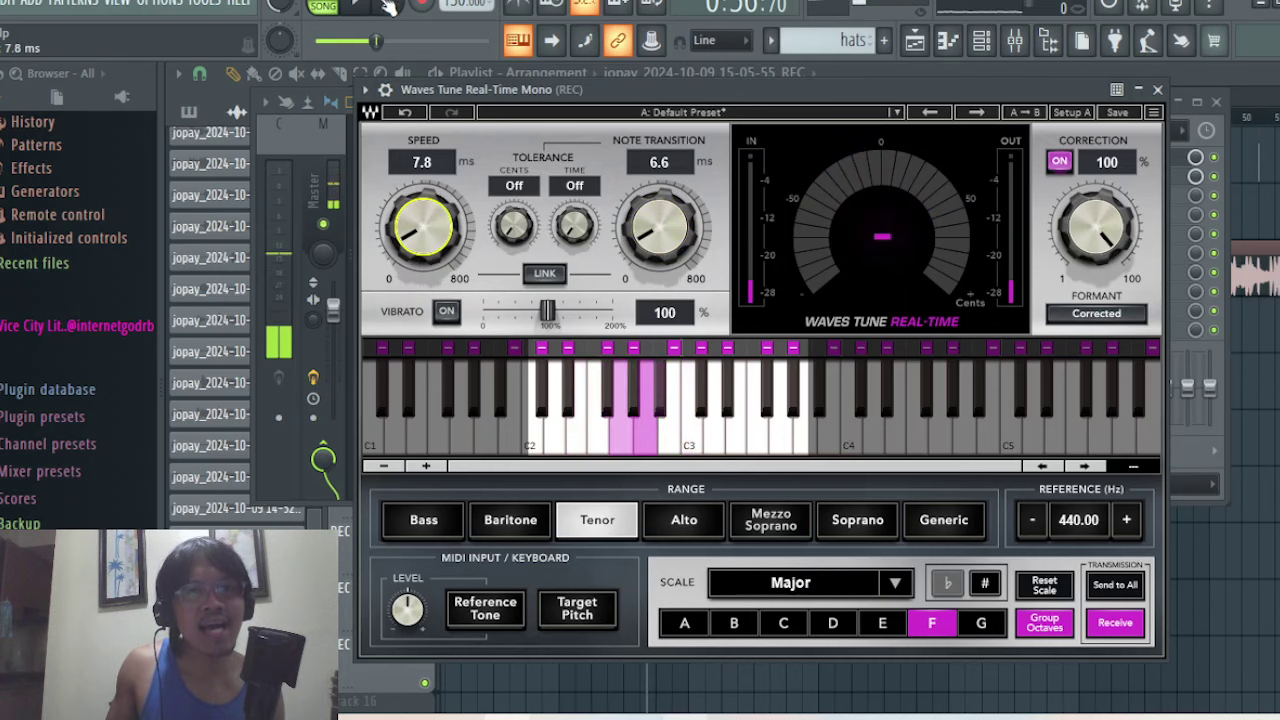
Step: Record a vocal take with the new tuning into the playlist from about bar 31.7 to 36.6
click(422, 5)
click(560, 417)
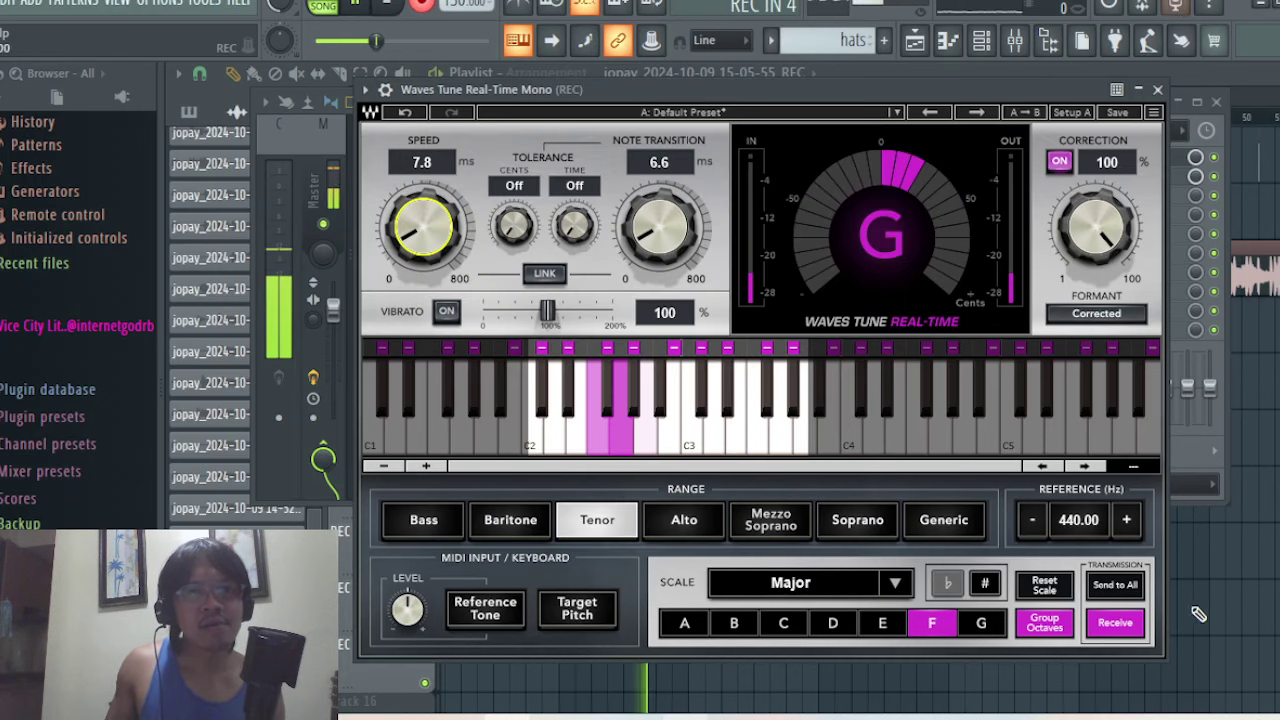
key(F5)
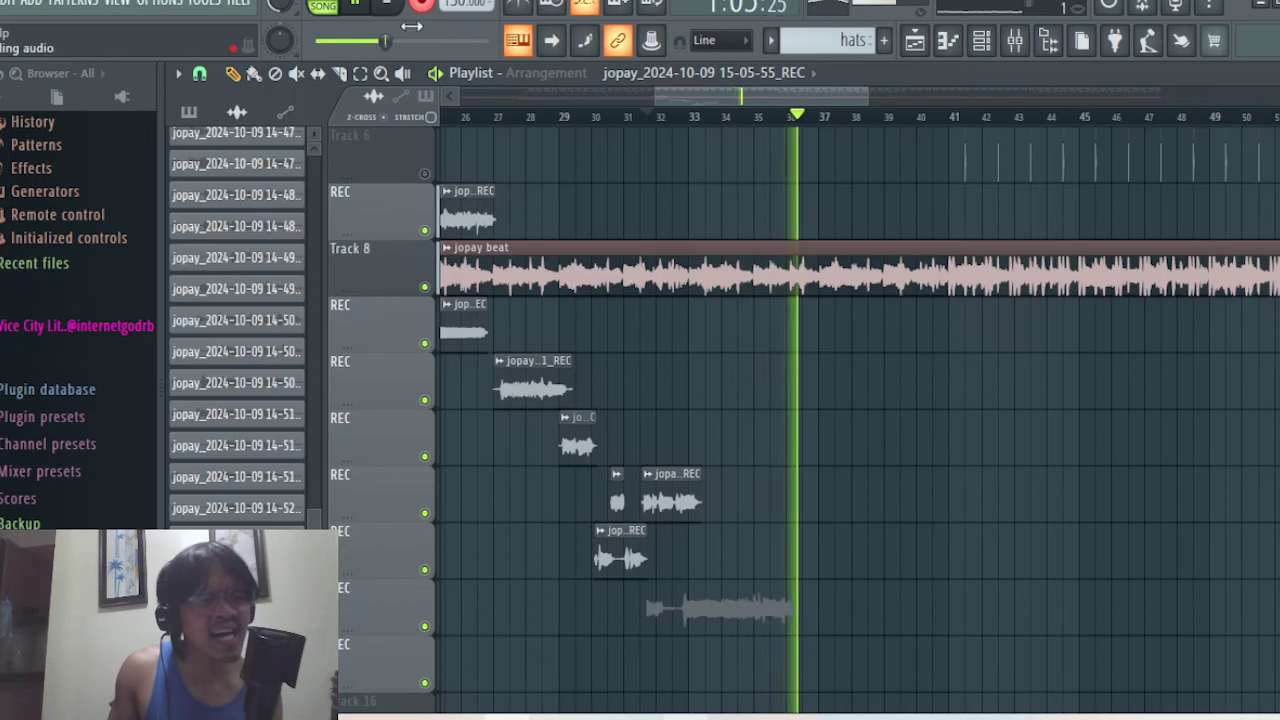
click(384, 8)
Step: Play back the take and trim its start to about bar 32.7 and its end to about bar 36.4
scroll(654, 503, down, 2)
key(space)
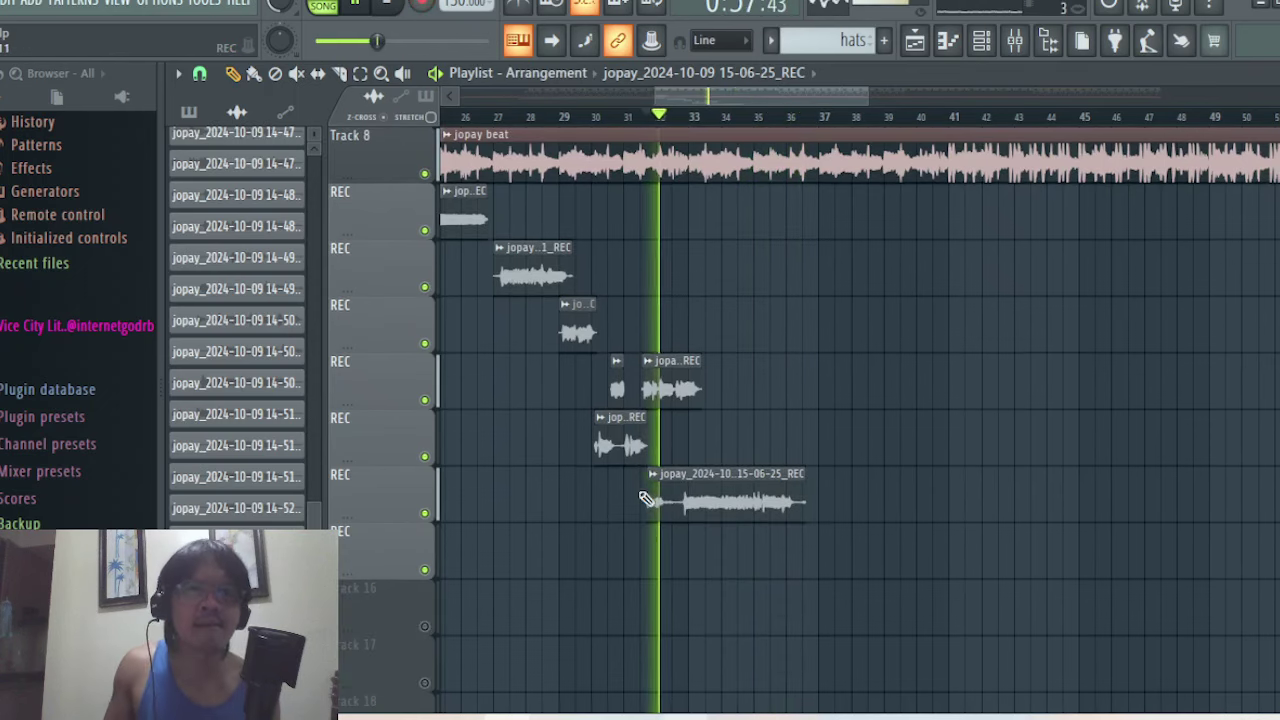
drag(645, 484, 676, 484)
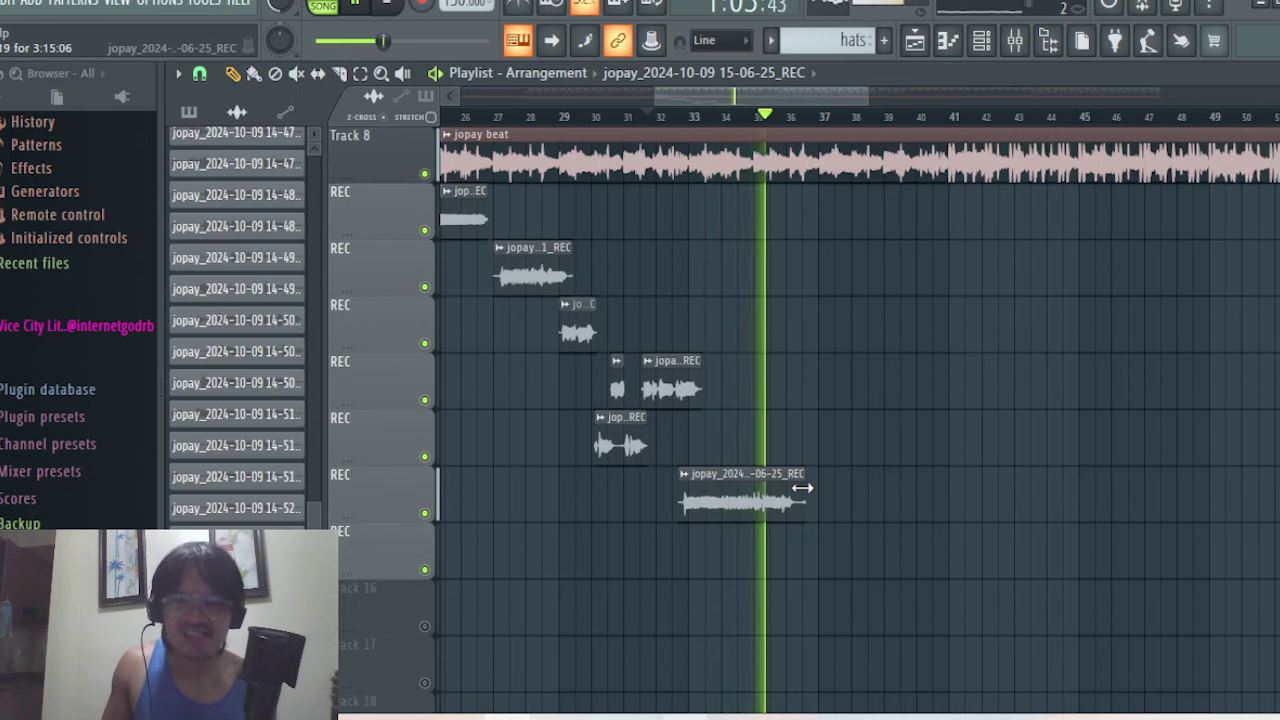
drag(803, 488, 791, 486)
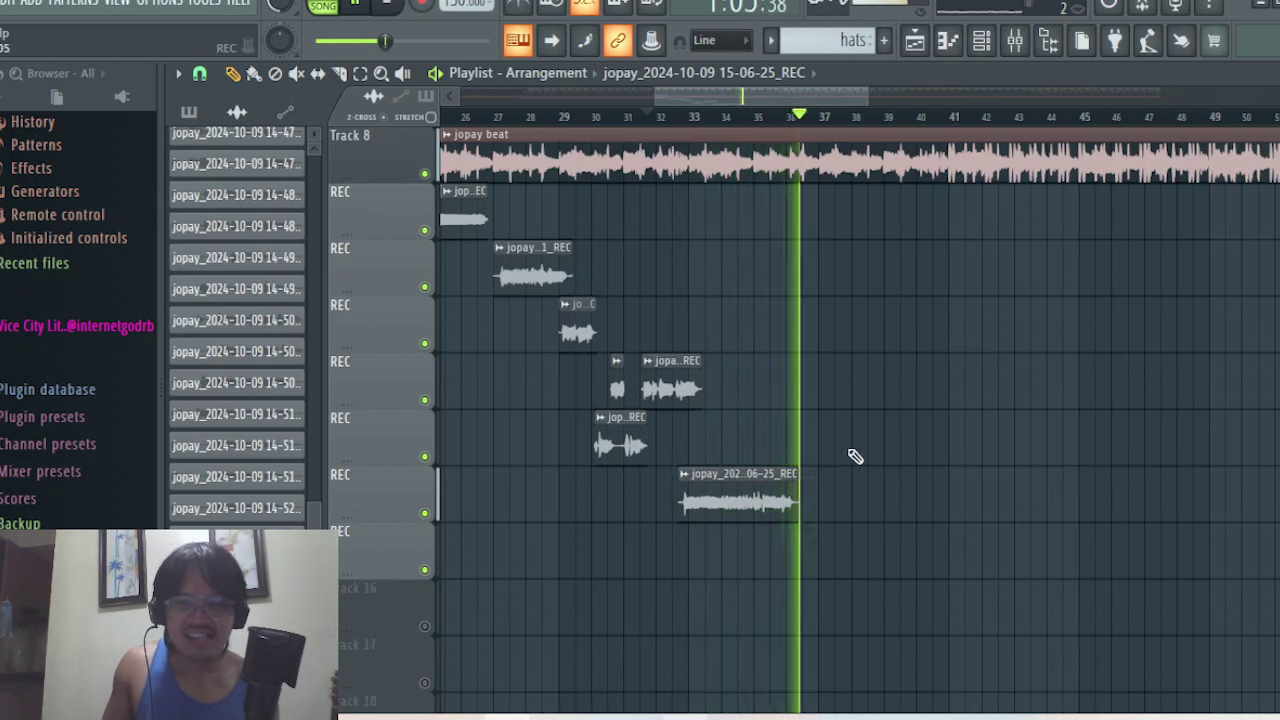
key(space)
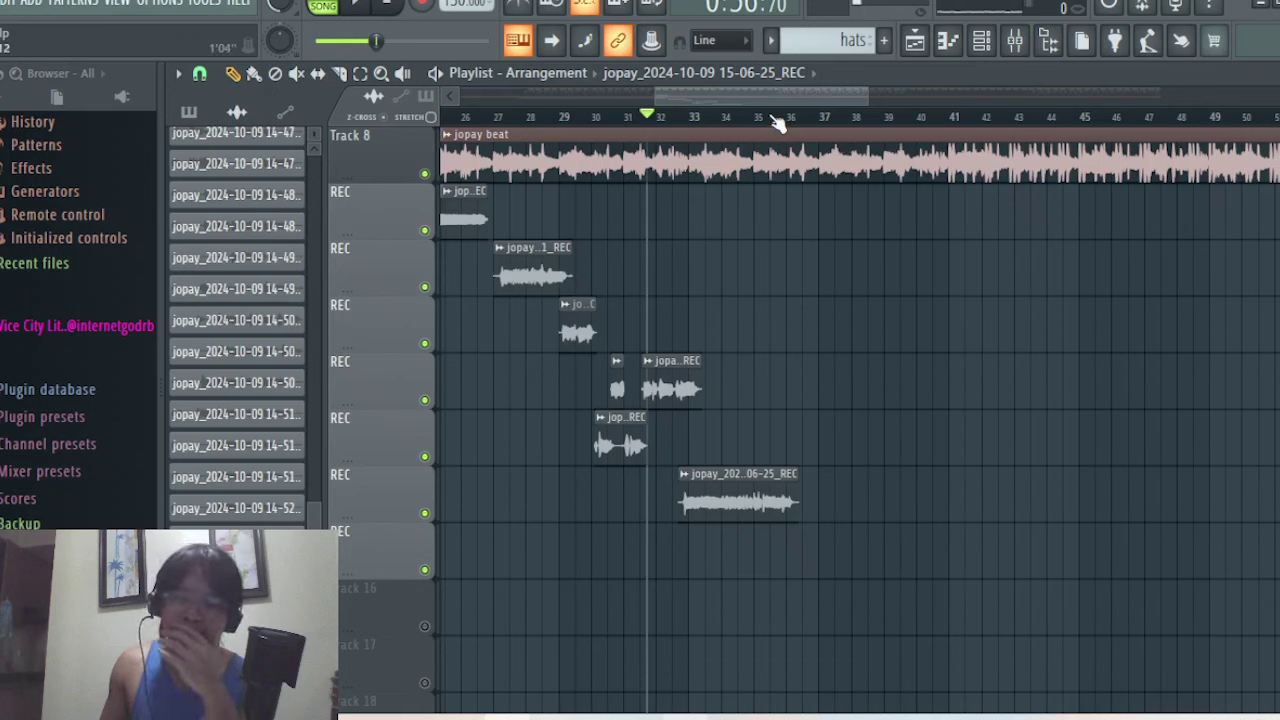
Step: Add the lyric lines "pero masaya akong nakikita ka", "kahit masakit na 'king nadarama" and "simula nung nakitang may iba na" in Notepad
key(space)
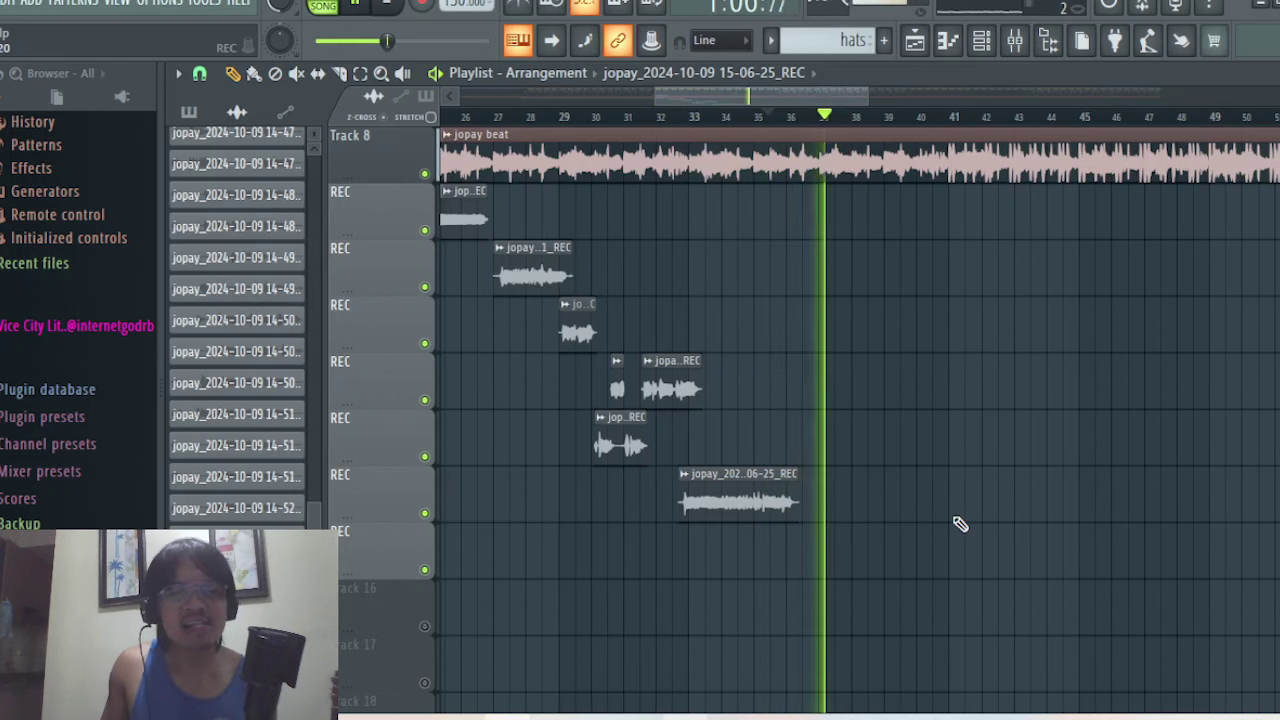
click(507, 717)
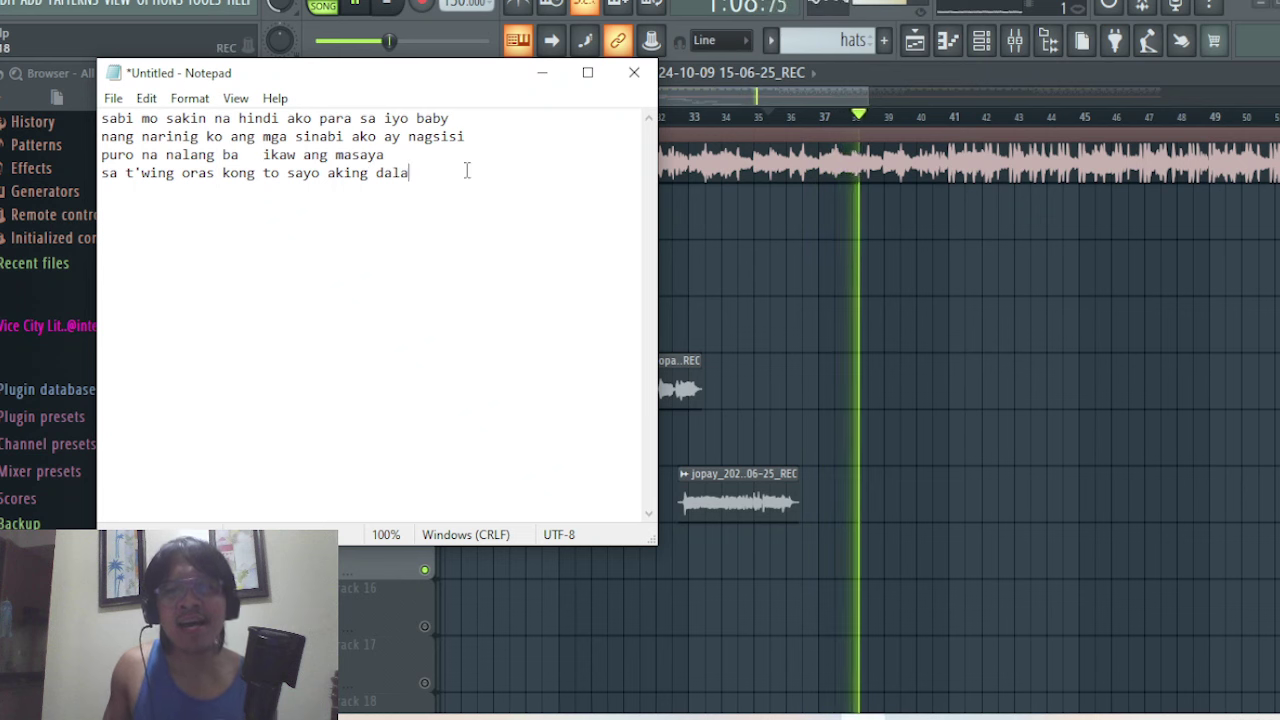
click(387, 4)
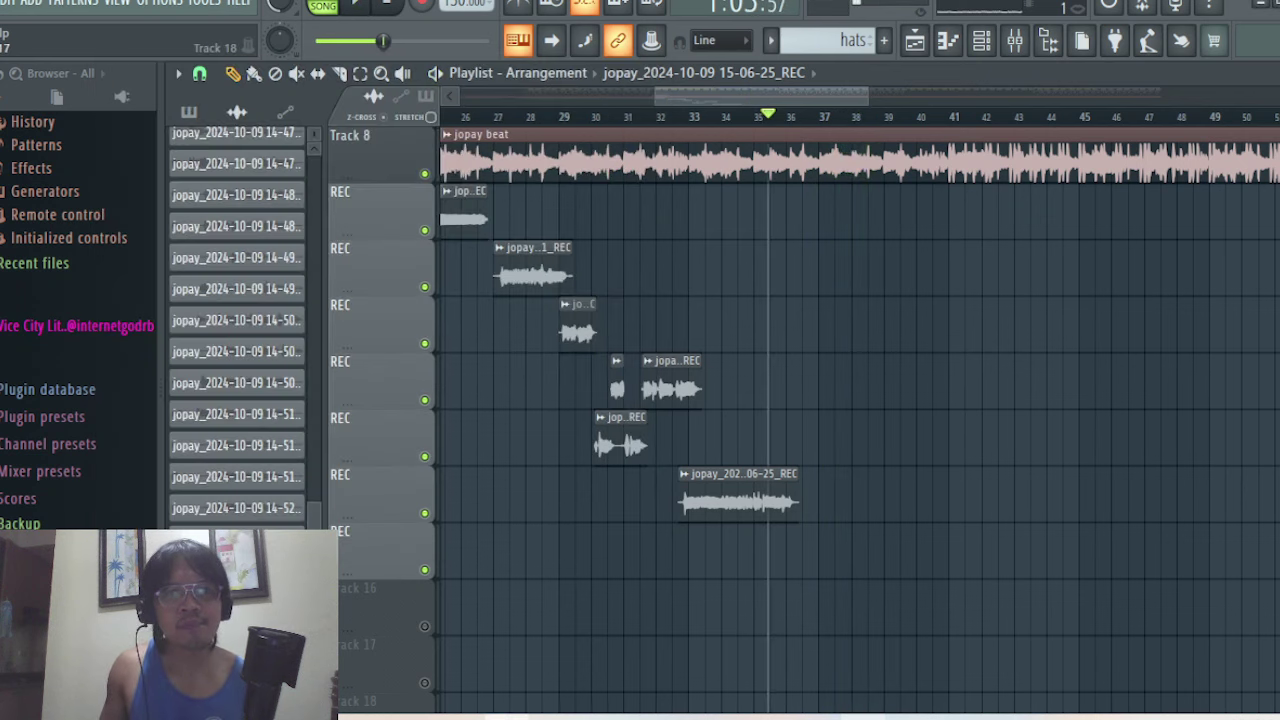
click(507, 717)
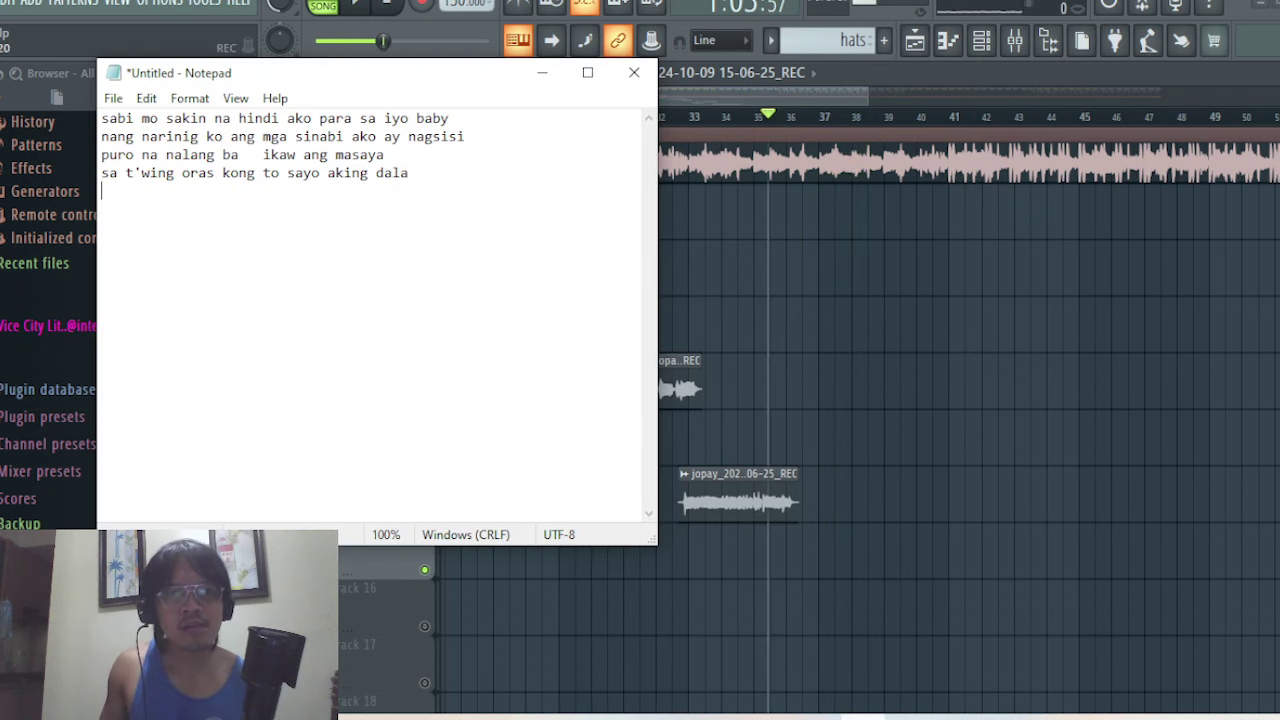
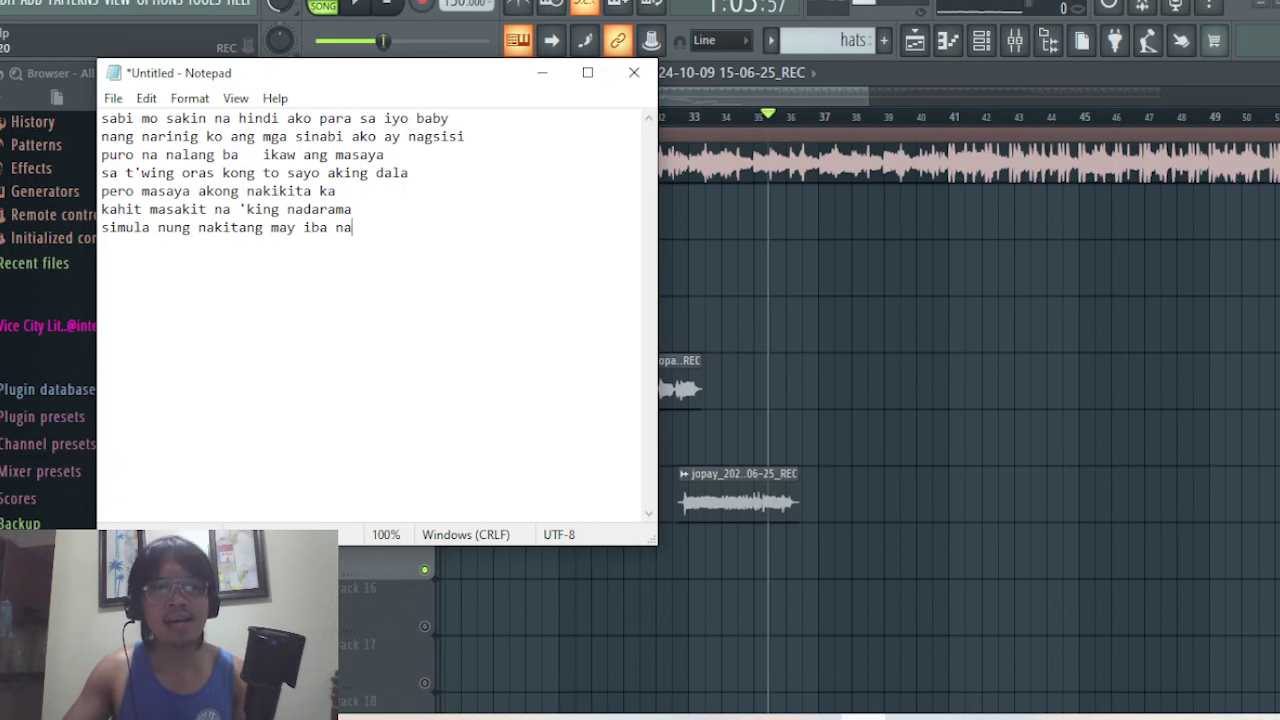
key(alt+Tab)
Step: Play the end of the last take from about bar 35.4 while checking the lyrics, and cue the song at about bar 35.1
key(space)
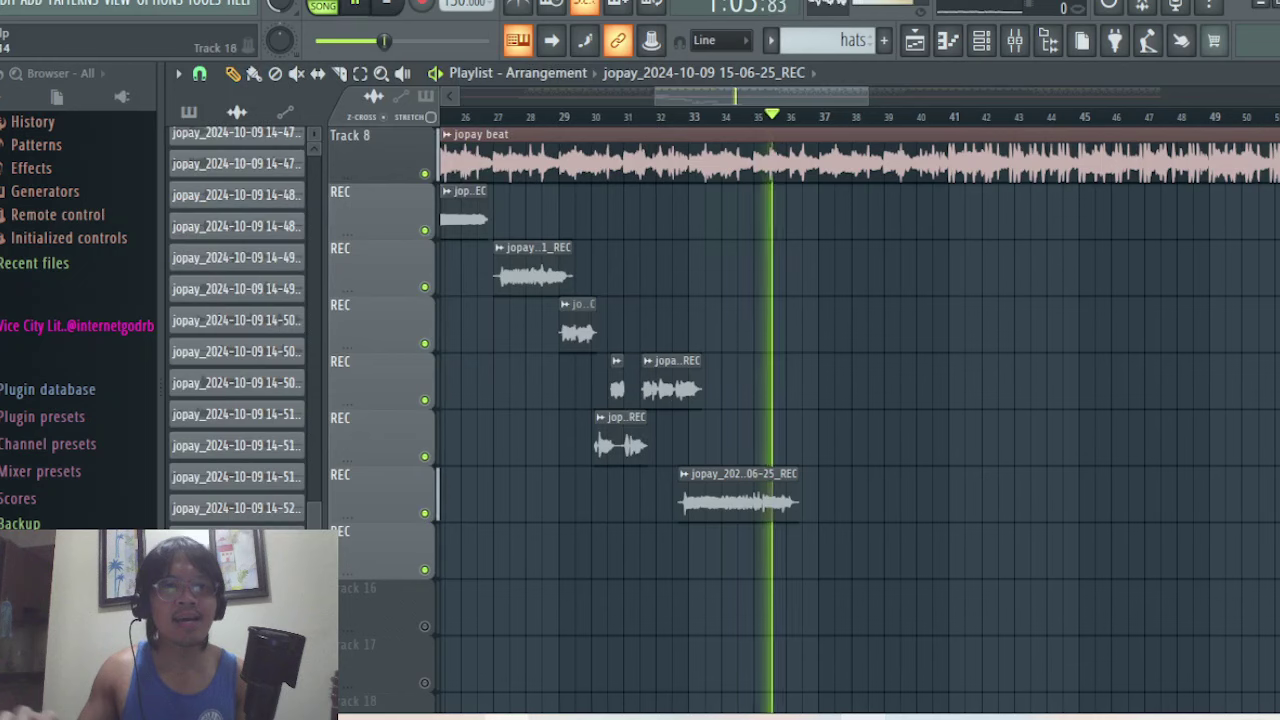
key(alt+Tab)
key(alt+Tab)
key(space)
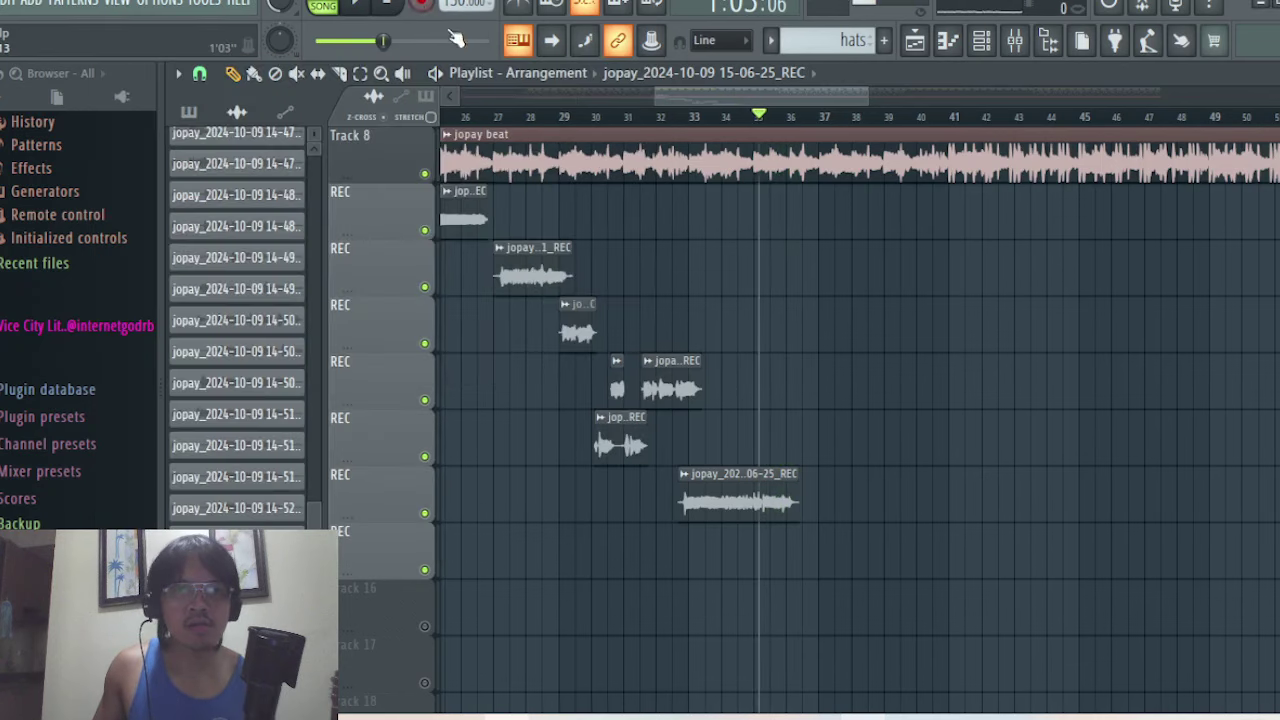
Step: Record a vocal take from about bar 35.1 to 39.9 on the empty REC track below the last take
key(space)
click(637, 420)
key(alt+Tab)
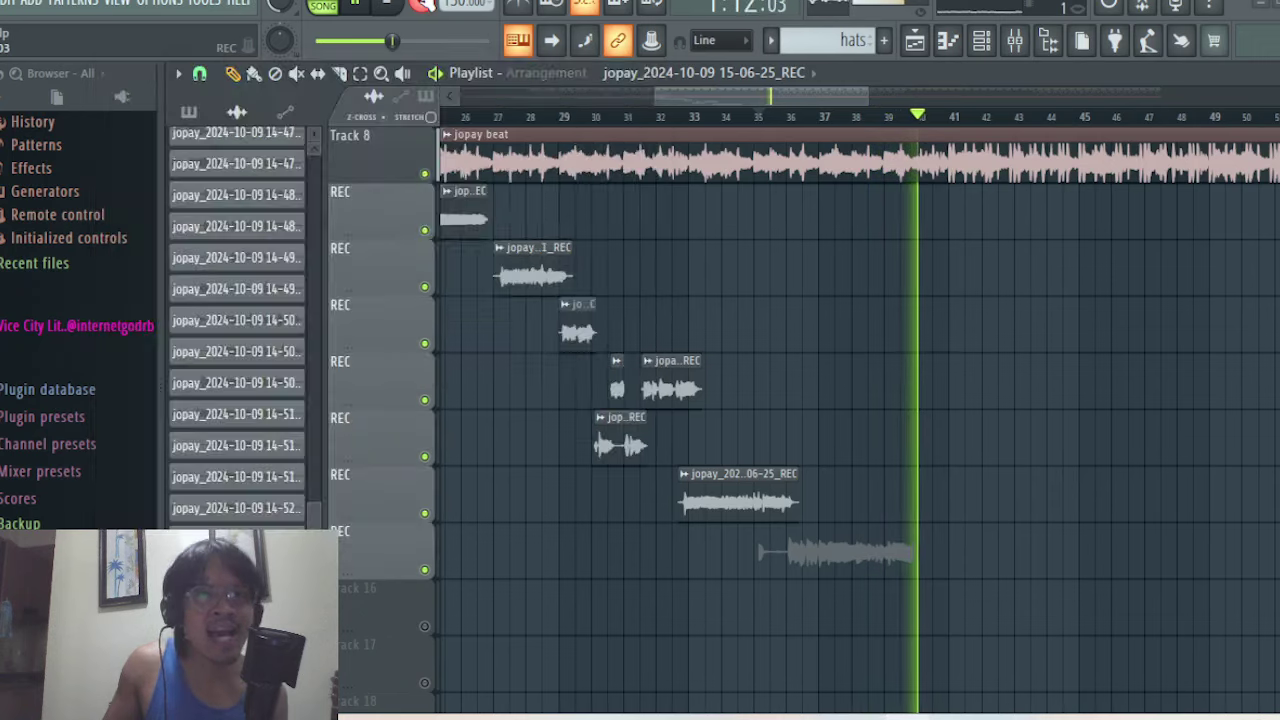
click(424, 5)
key(space)
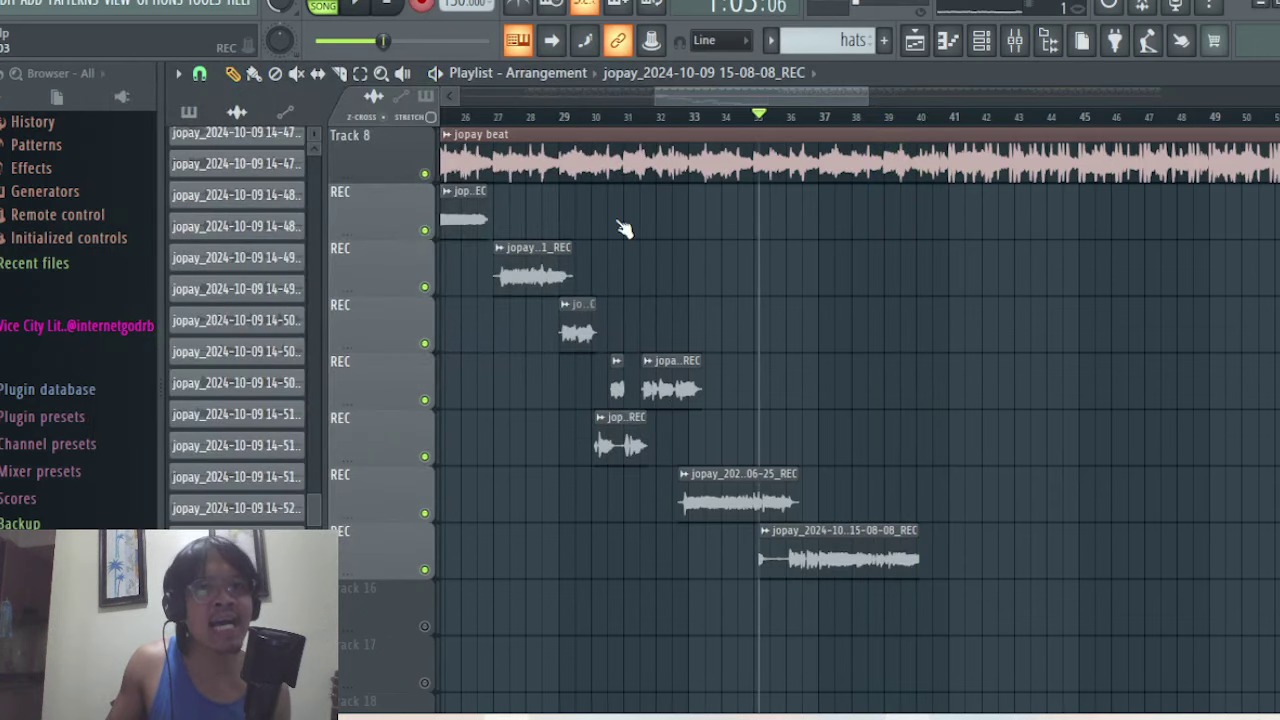
Step: Record the vocal line again from about bar 35.1 to 41.3 on a new track, following the lyrics in Notepad
key(r)
click(749, 425)
key(alt+Tab)
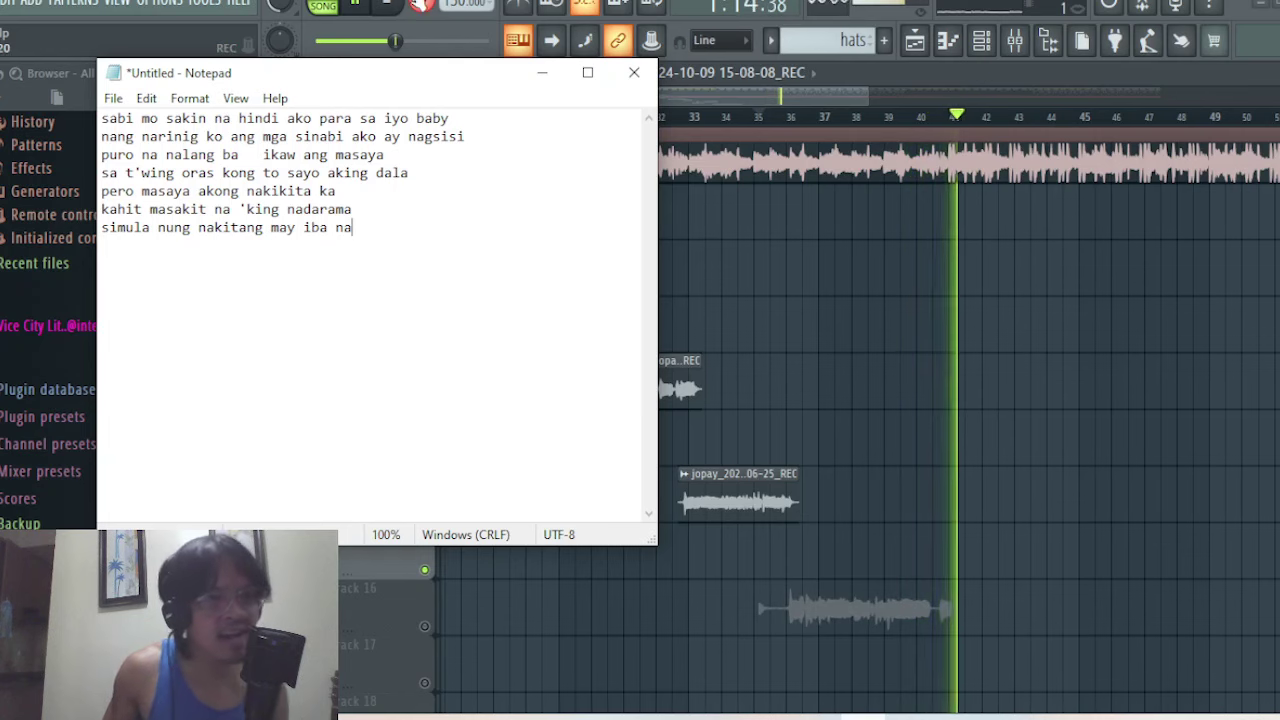
key(alt+Tab)
key(space)
Step: Play back the new take and trim its start to about bar 36.6
key(space)
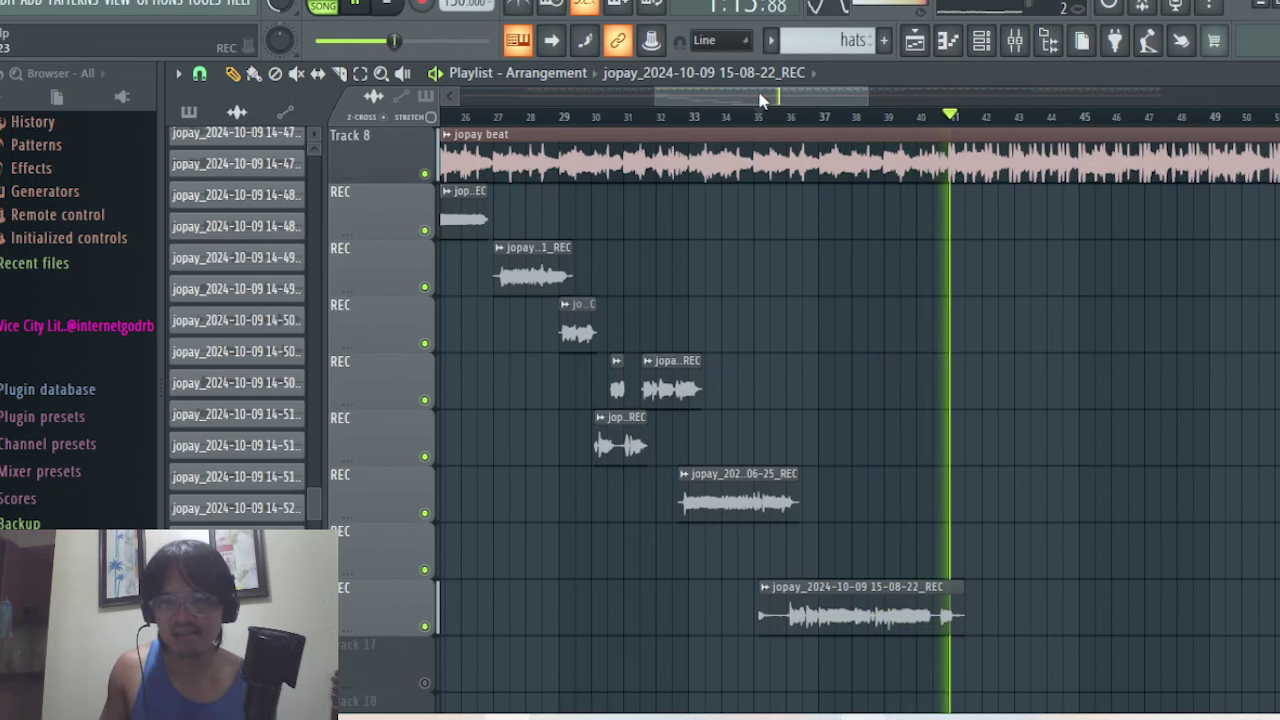
click(781, 120)
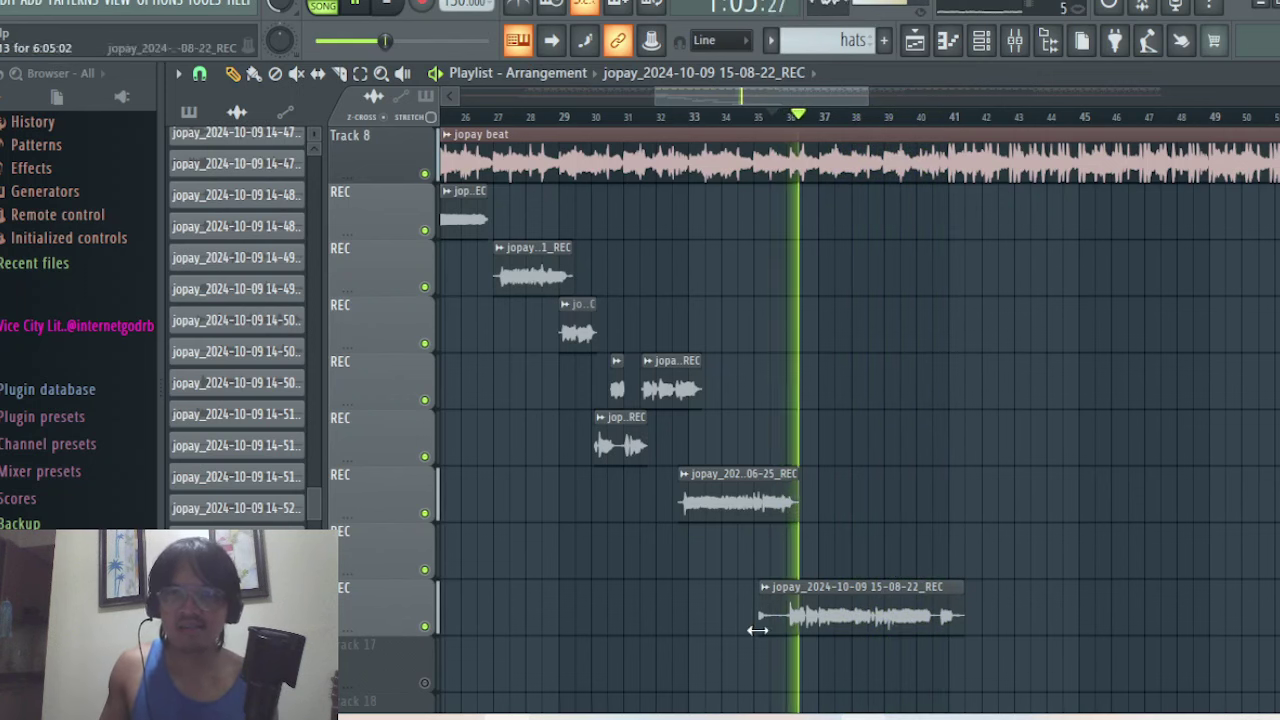
key(space)
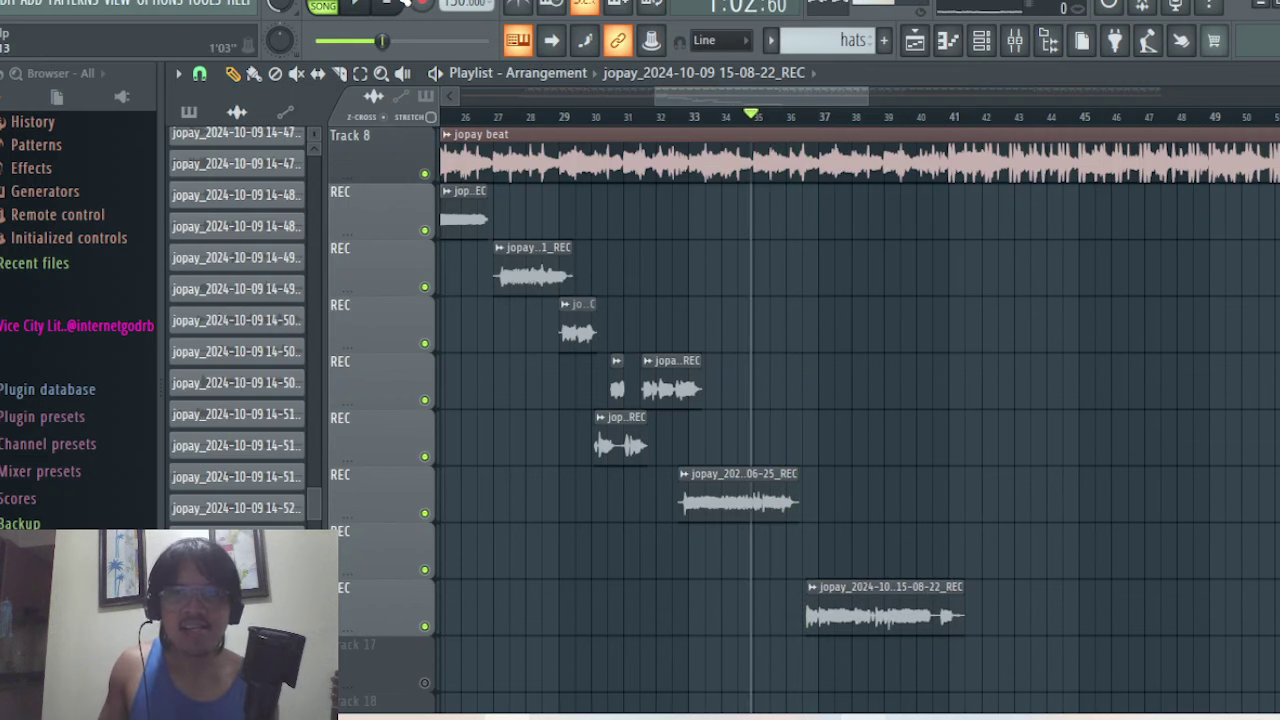
Step: Record a short vocal take from about bar 34.8 to 37.6 to cover the trimmed opening of the line
key(r)
click(593, 412)
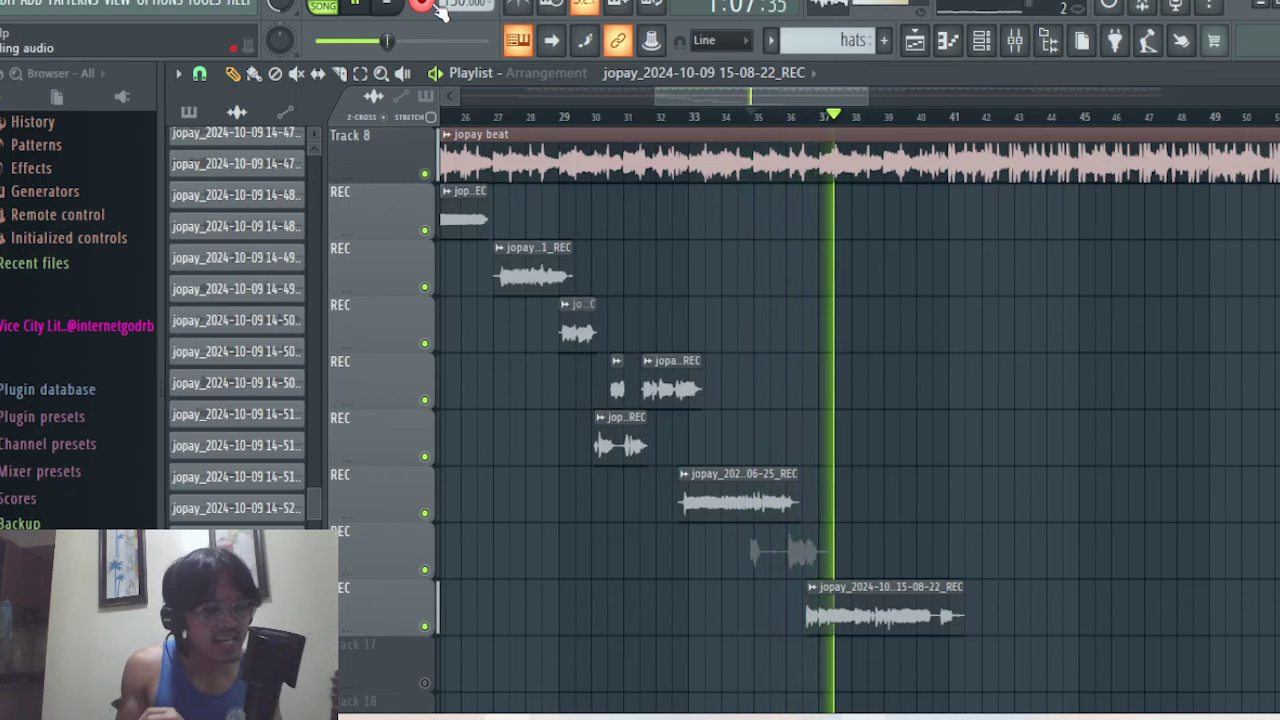
click(378, 6)
Step: Trim the short take to about bars 35.8 to 36.6 and the end of the following take to about bar 41
key(space)
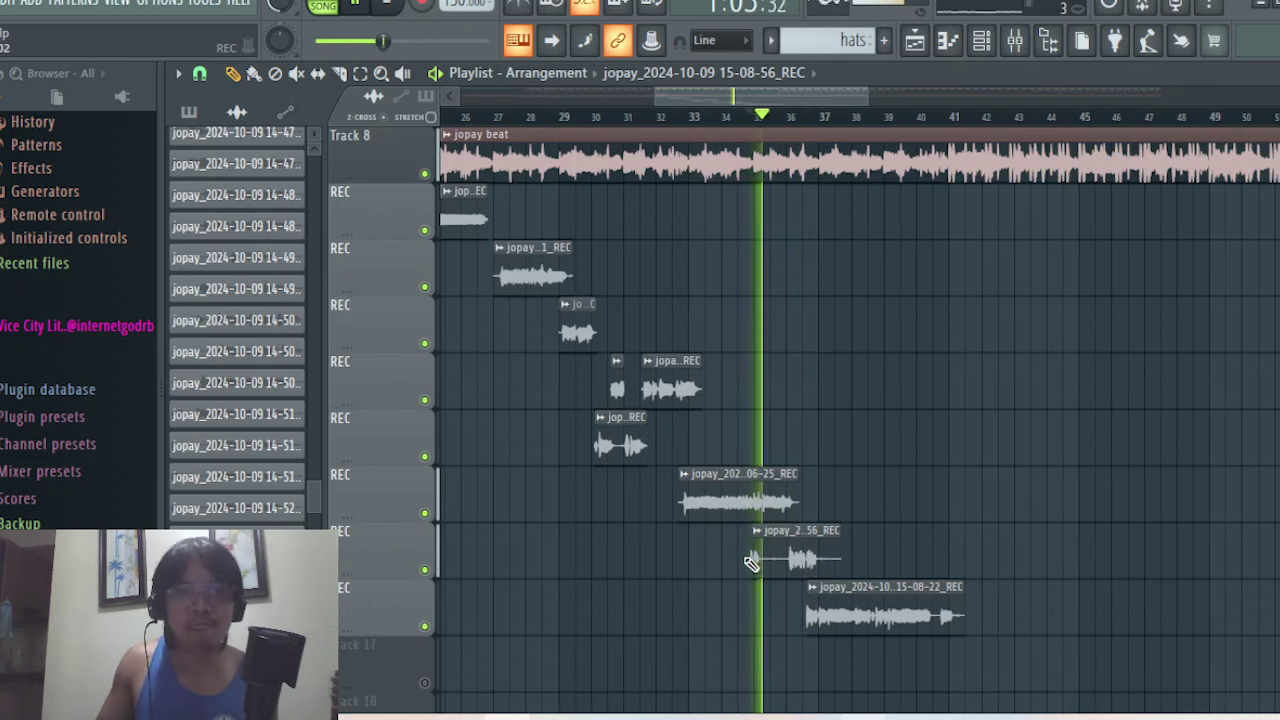
drag(754, 543, 783, 543)
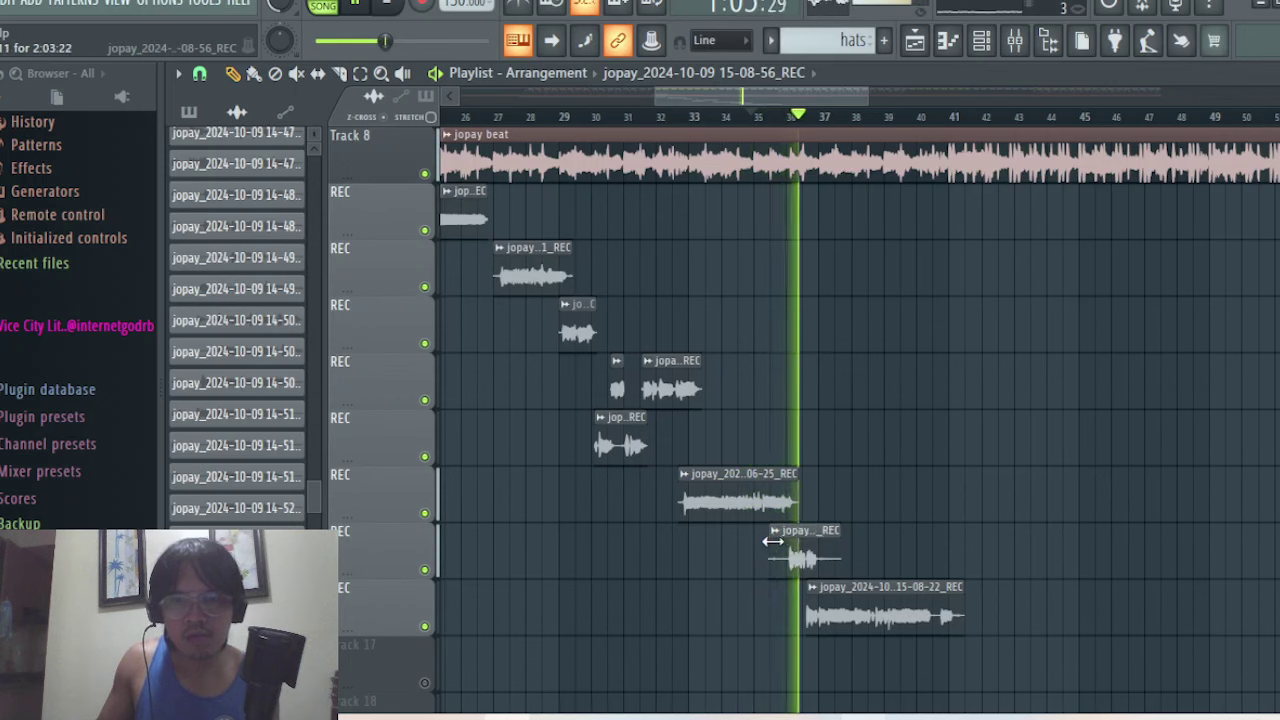
scroll(841, 541, up, 3)
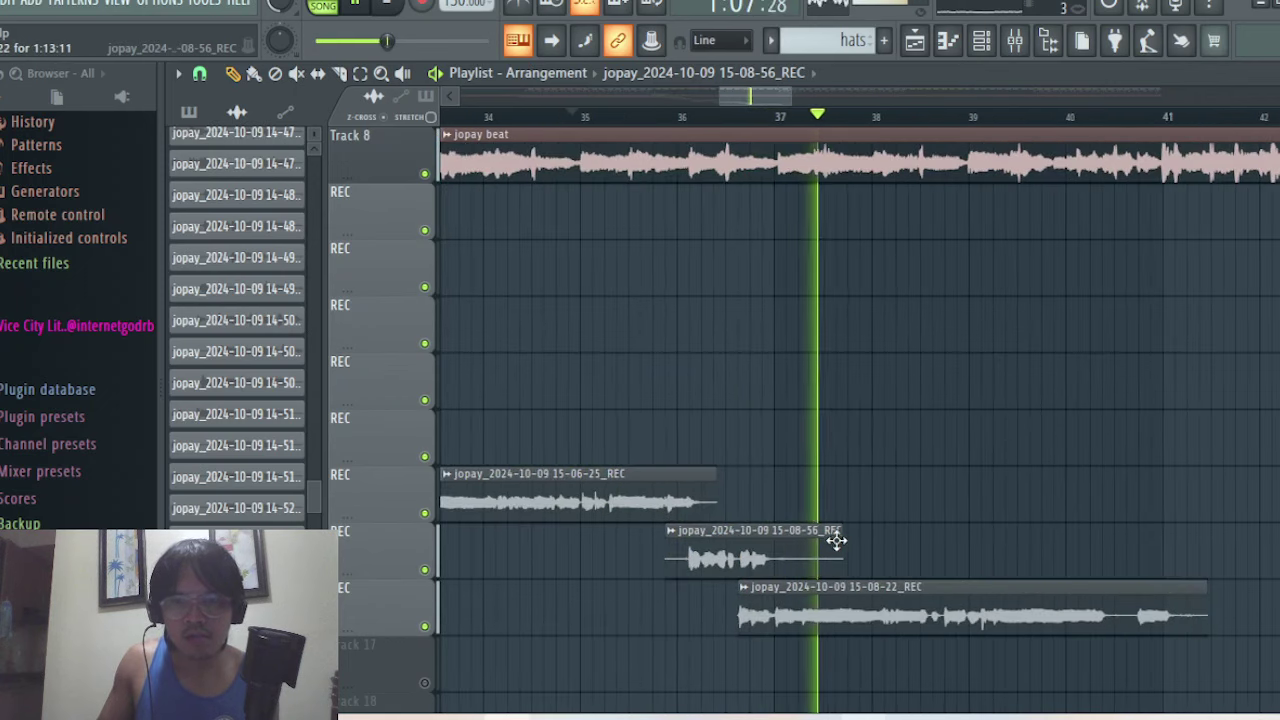
drag(829, 538, 729, 534)
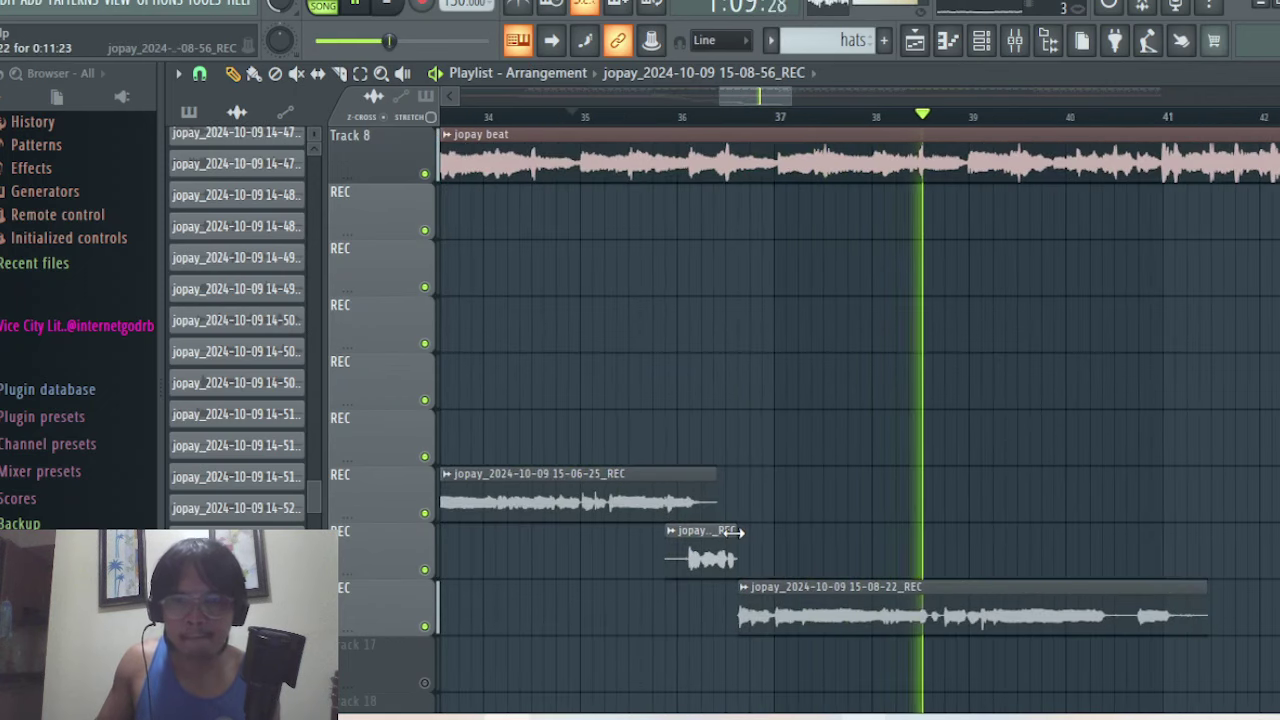
click(628, 118)
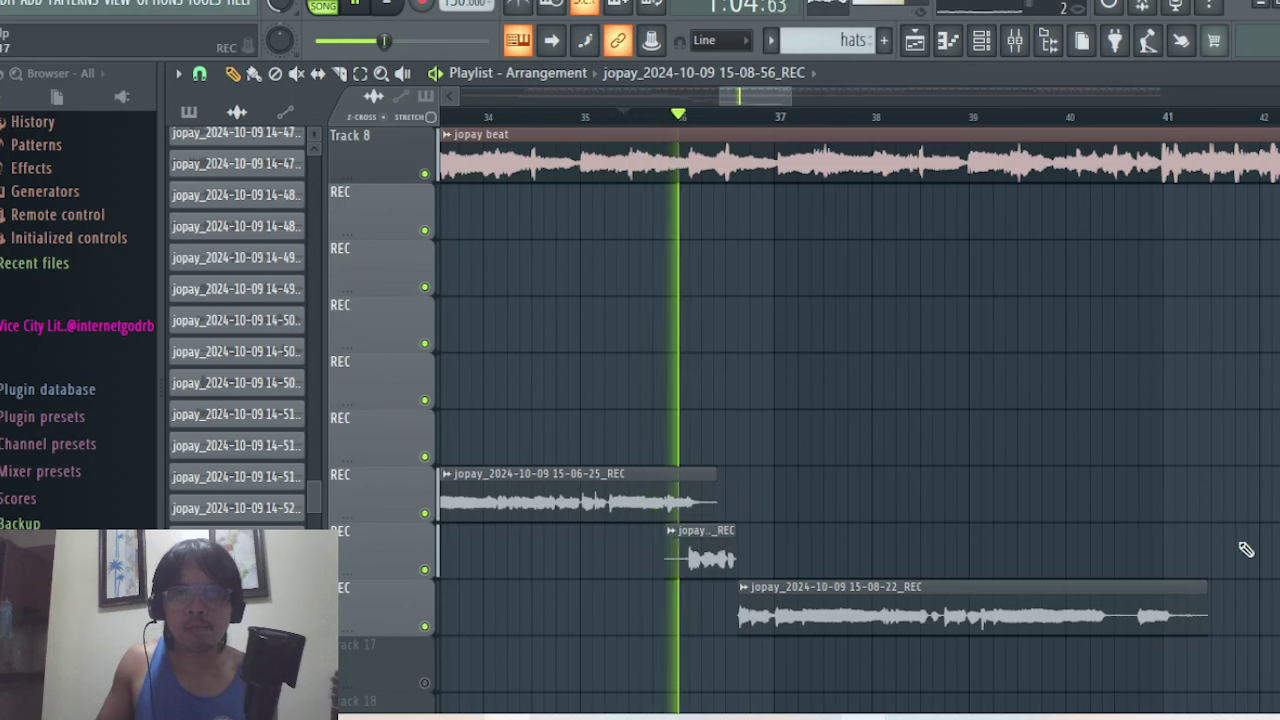
drag(1218, 598, 1188, 598)
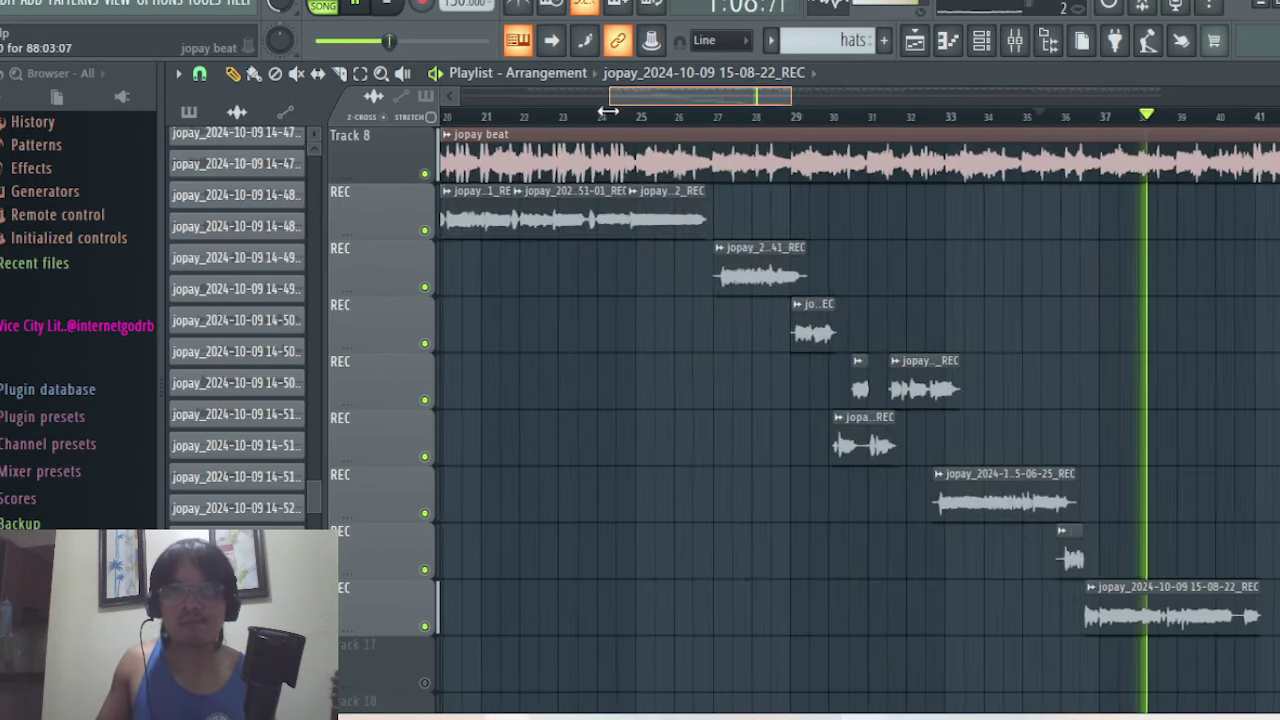
Step: Change the playlist snap setting and gather the vocal takes between about bars 27 and 36 onto the second REC track below the beat
scroll(693, 108, down, 4)
click(177, 73)
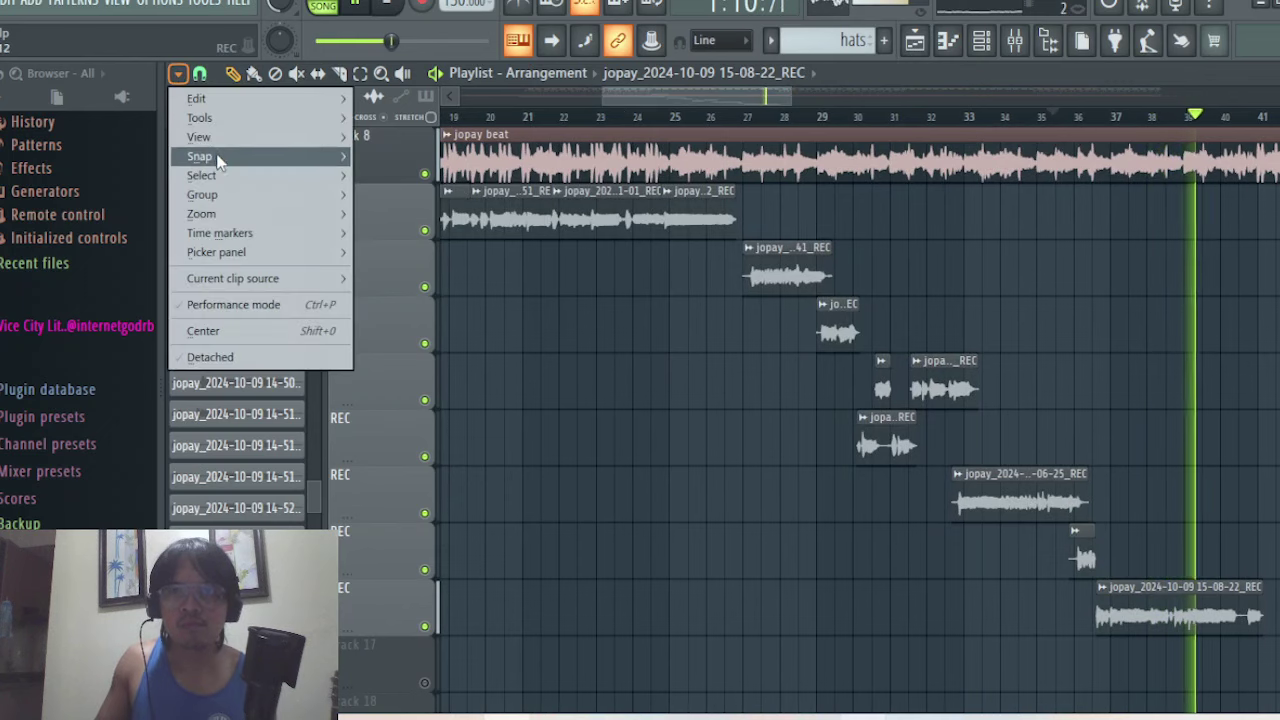
mouse_move(205, 156)
click(385, 183)
scroll(855, 348, up, 2)
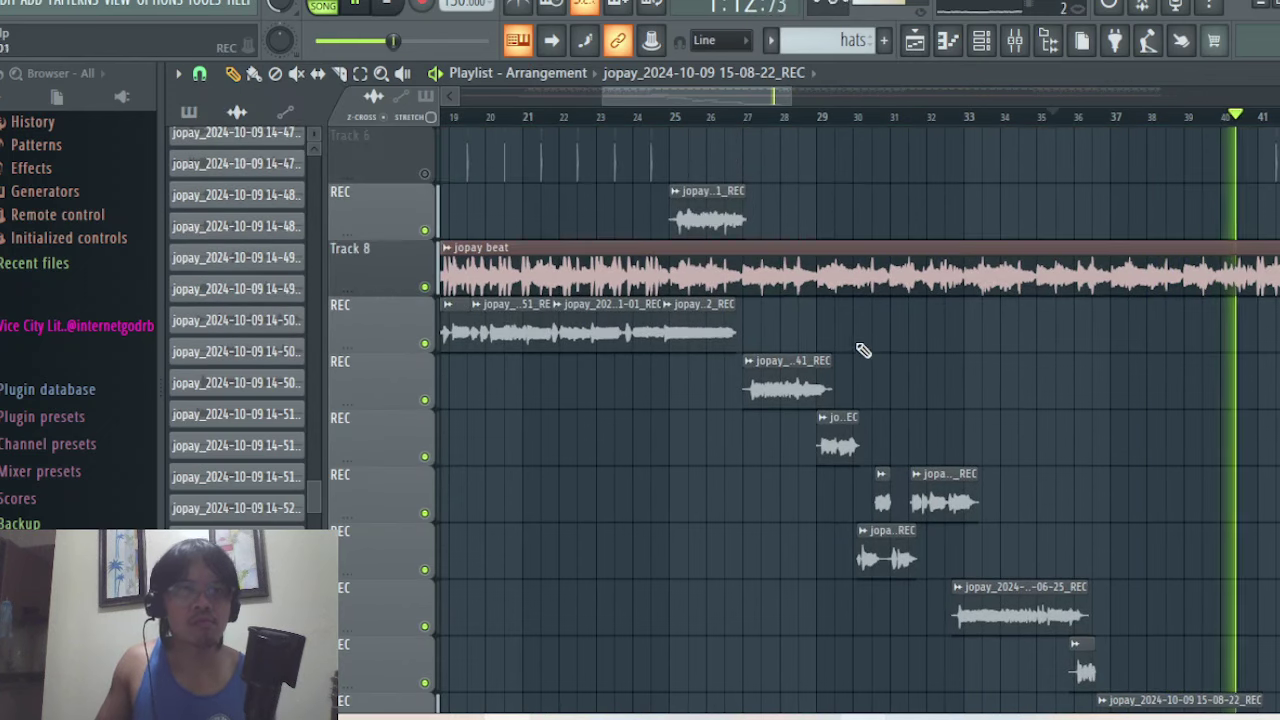
drag(836, 426, 836, 369)
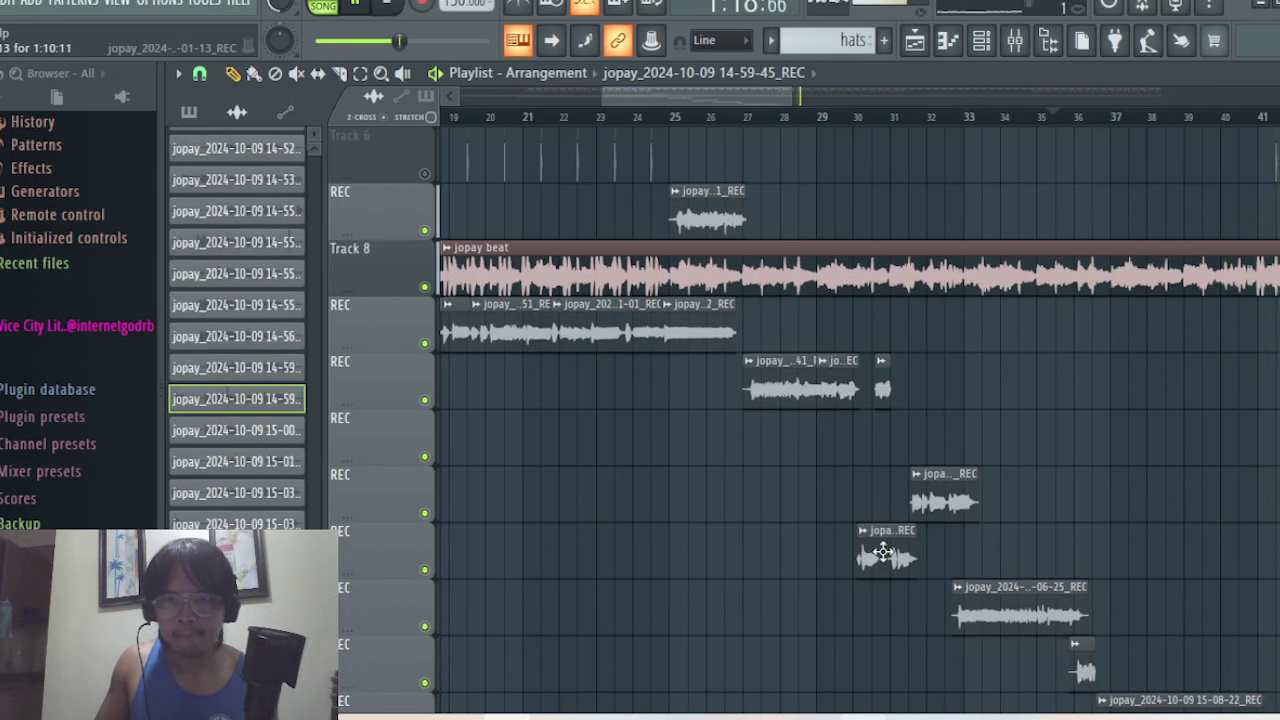
click(660, 119)
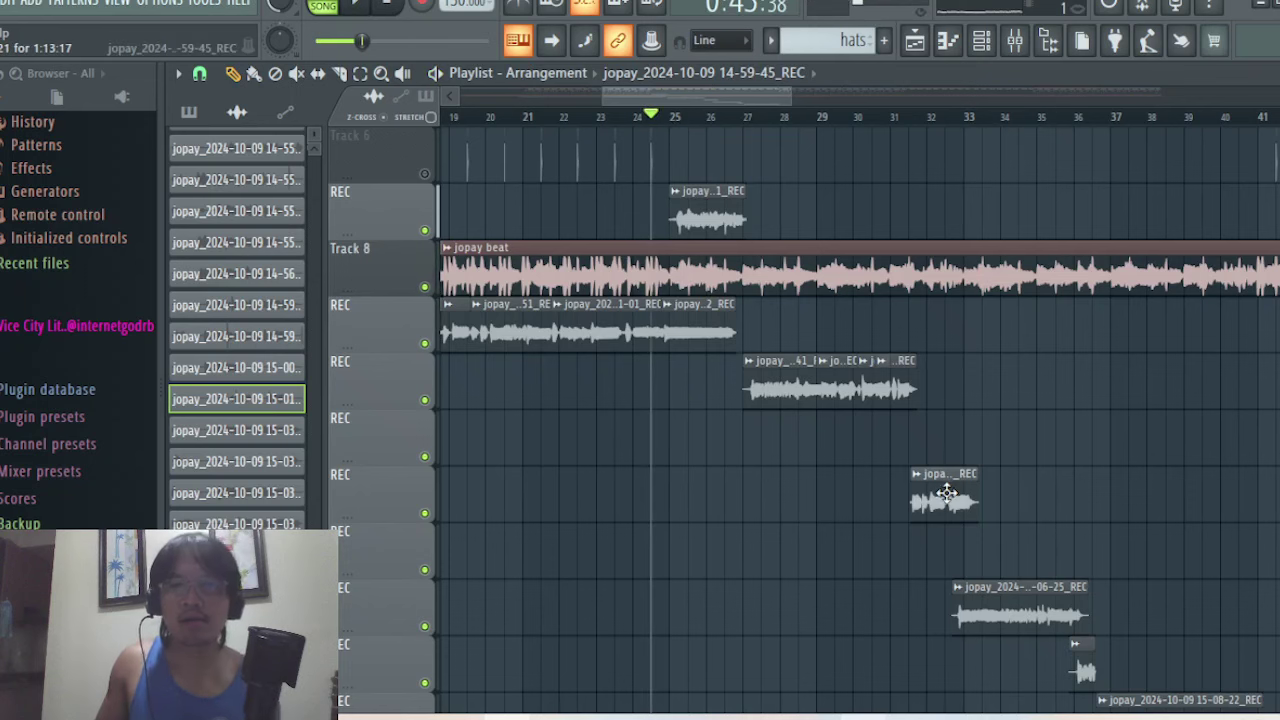
drag(1003, 611, 1016, 385)
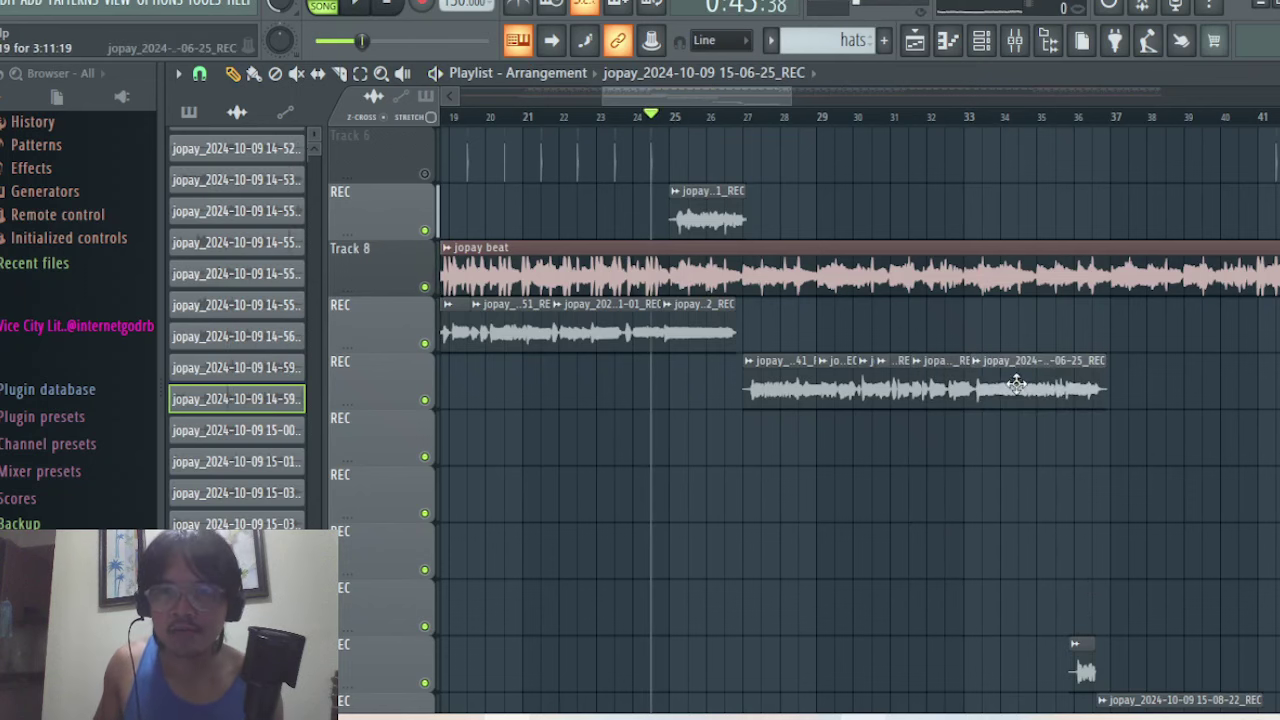
Step: Move the short take near bar 36, the closing take up to bar 41 and the bar 25 take onto the same REC track
key(space)
drag(1085, 665, 1084, 380)
scroll(1210, 540, down, 1)
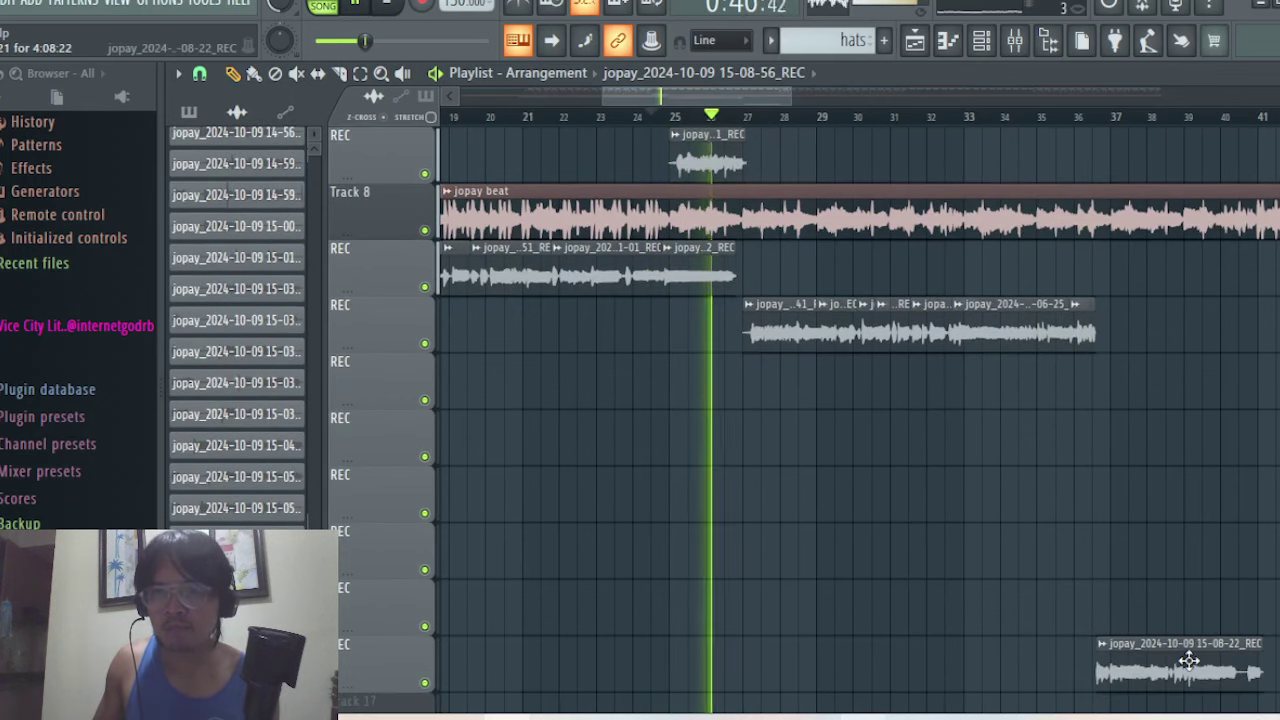
drag(1188, 663, 1190, 320)
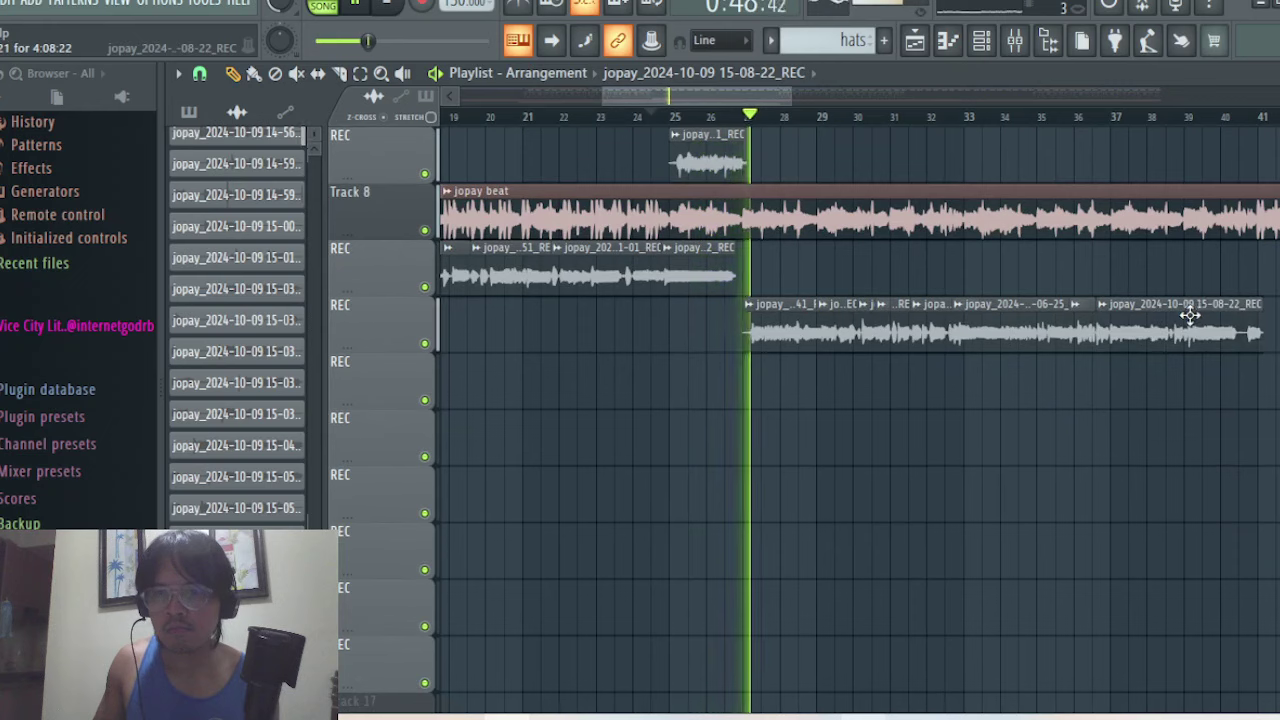
scroll(810, 200, up, 1)
drag(705, 222, 708, 430)
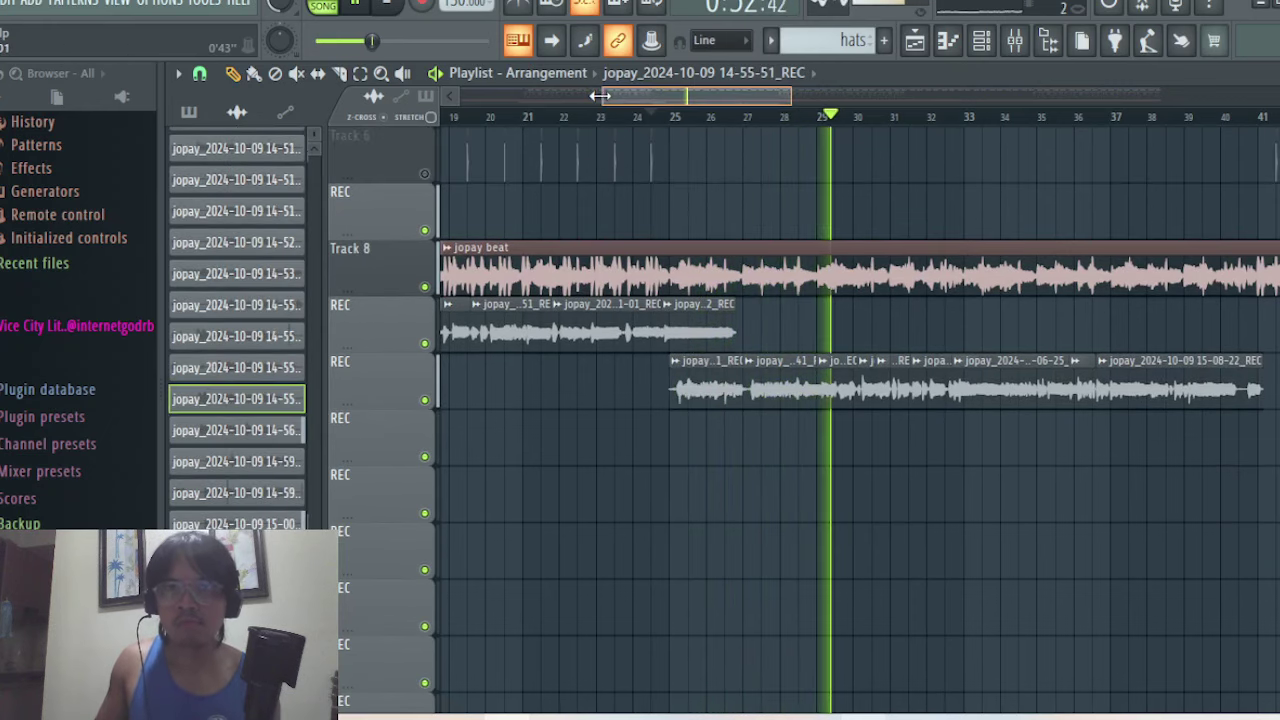
Step: Select the vocal clips on the first REC track below the beat and place a copy of them from about bar 40
drag(602, 95, 446, 100)
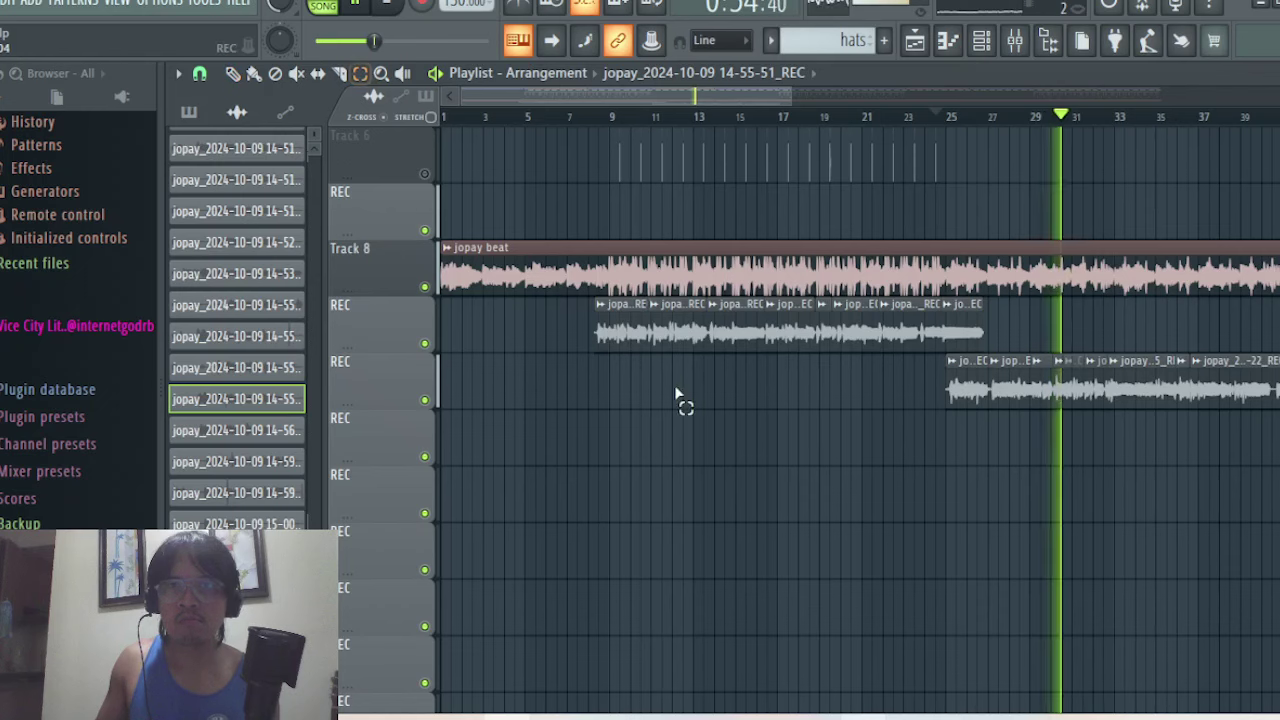
drag(643, 343, 996, 322)
key(p)
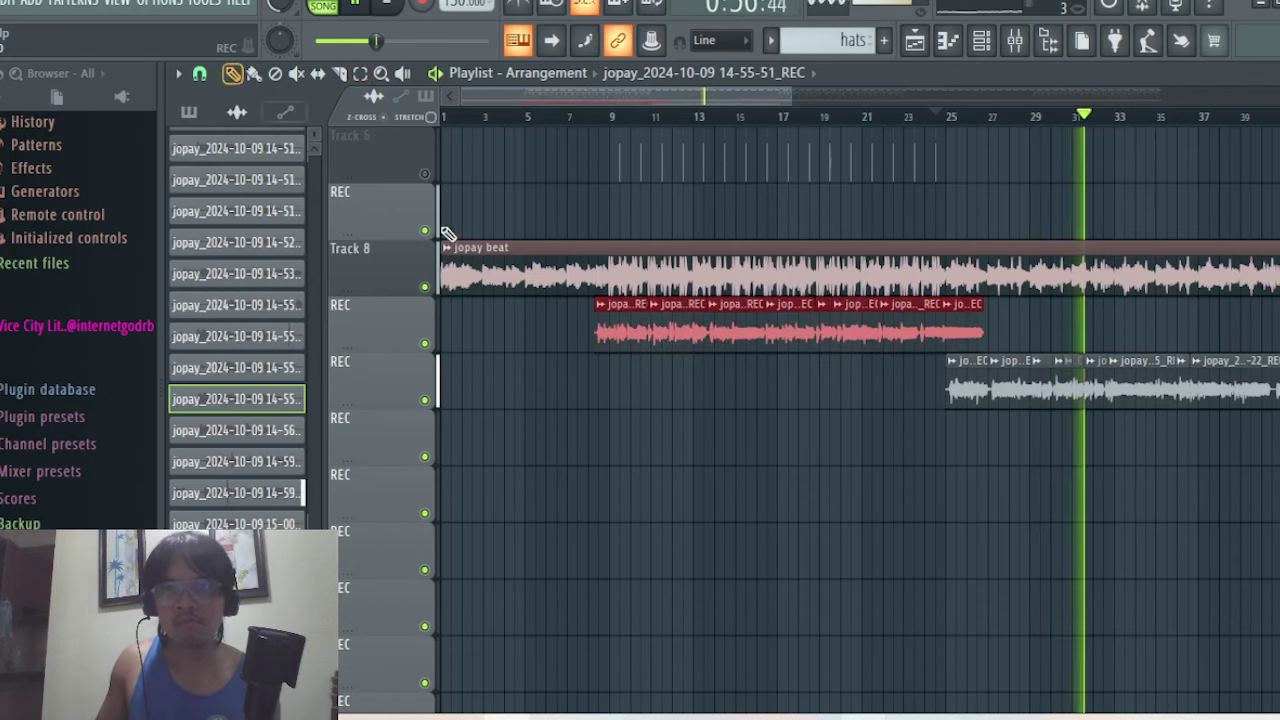
drag(619, 335, 1128, 322)
drag(765, 96, 737, 96)
drag(1232, 331, 1220, 331)
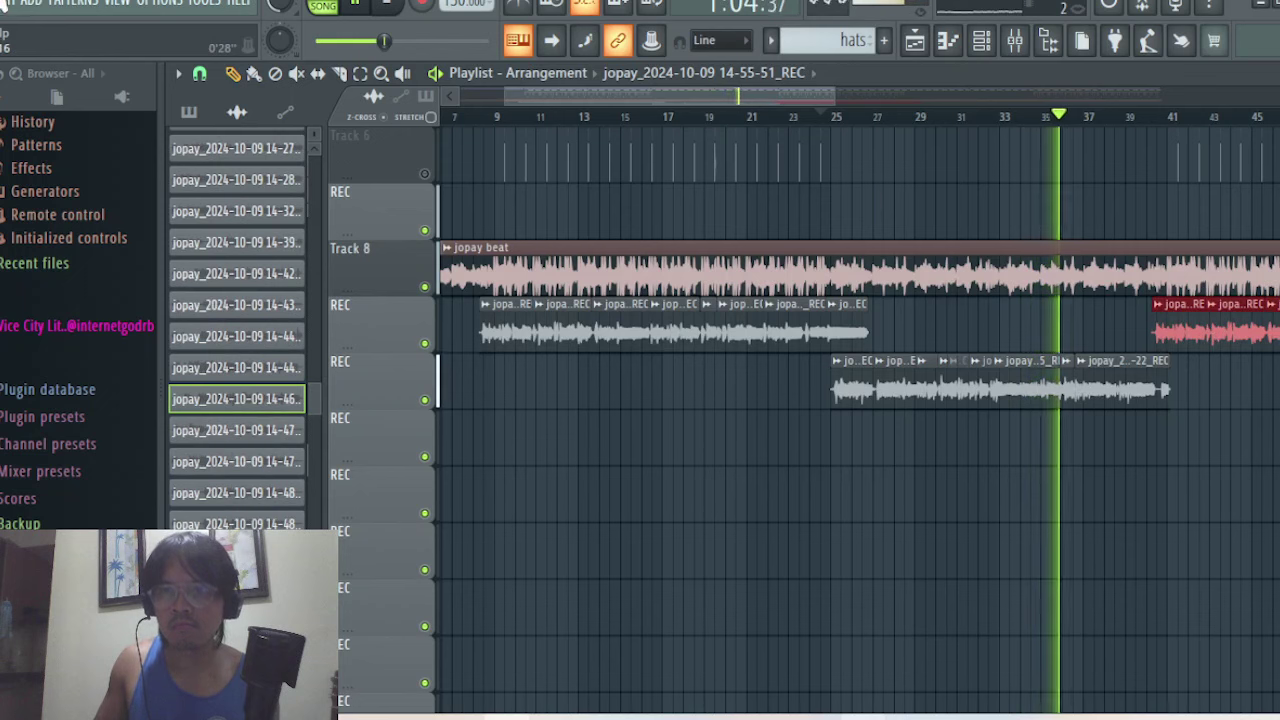
Step: Save the project as it stands in jopay.flp
click(8, 4)
click(8, 94)
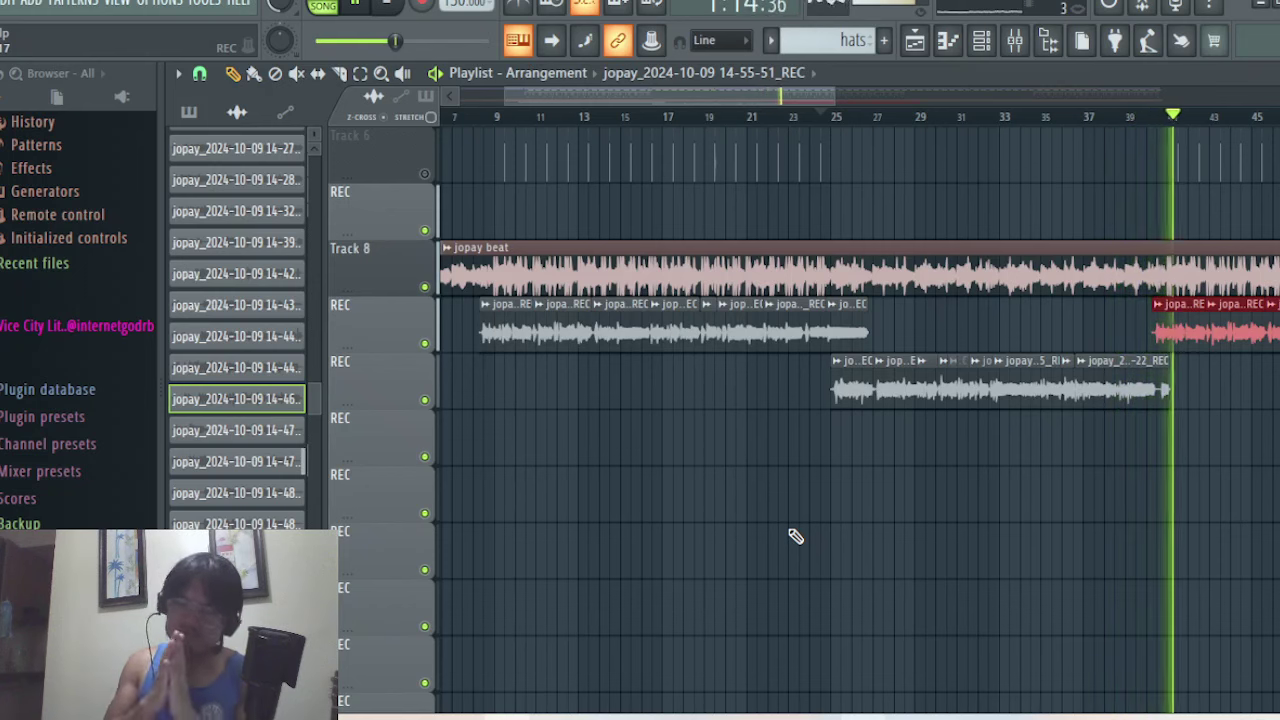
key(alt+f)
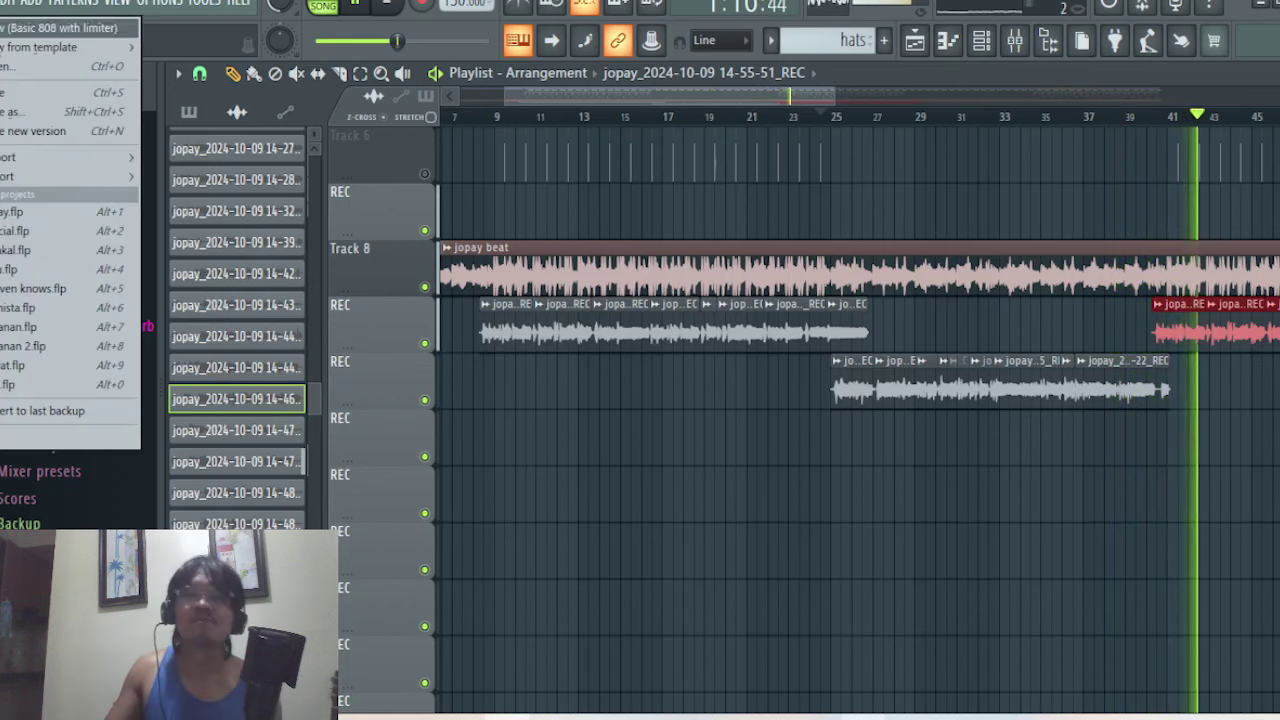
key(Escape)
Step: Play the end of the copied vocals and the beat after them, and cue the song at about bar 54.3
drag(763, 102, 977, 97)
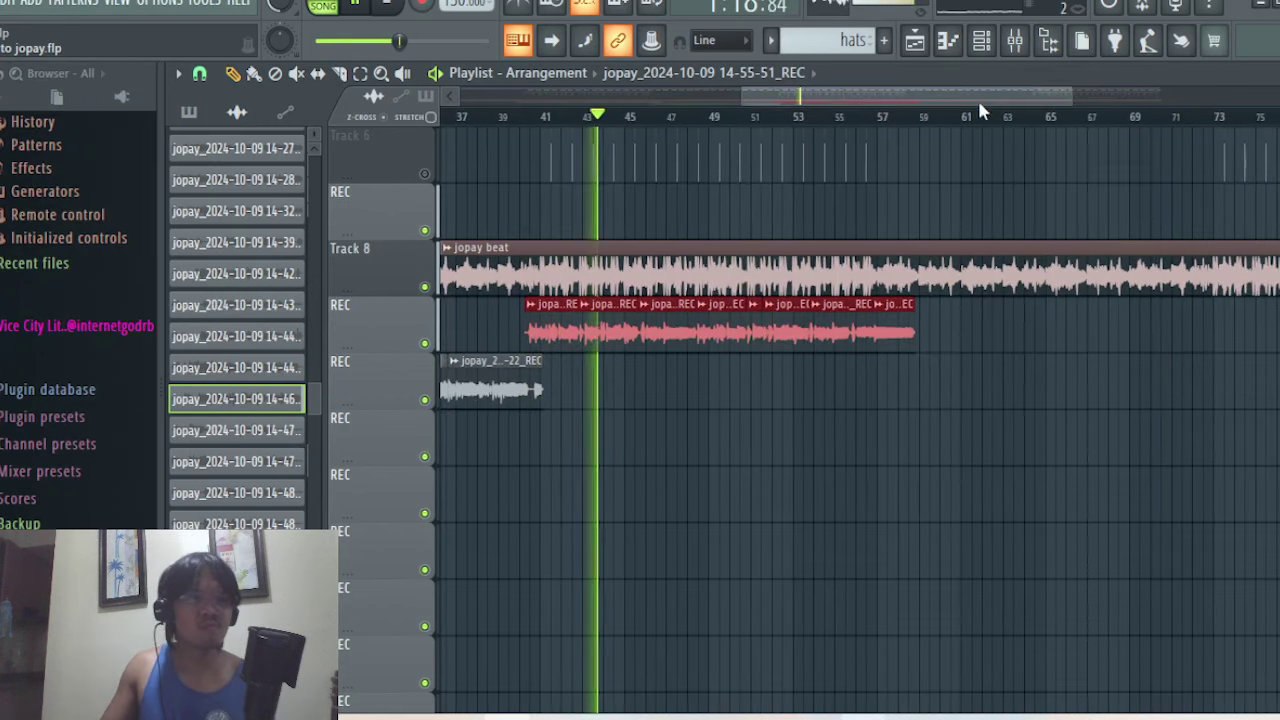
click(838, 120)
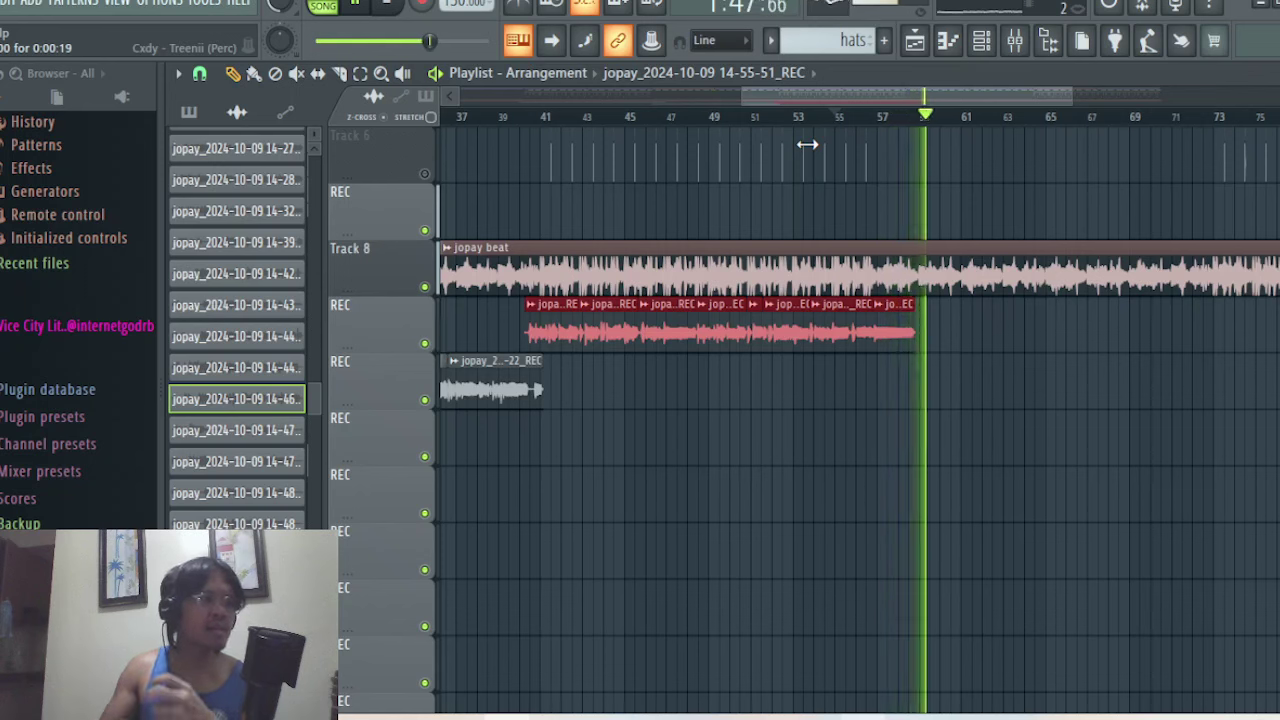
click(846, 116)
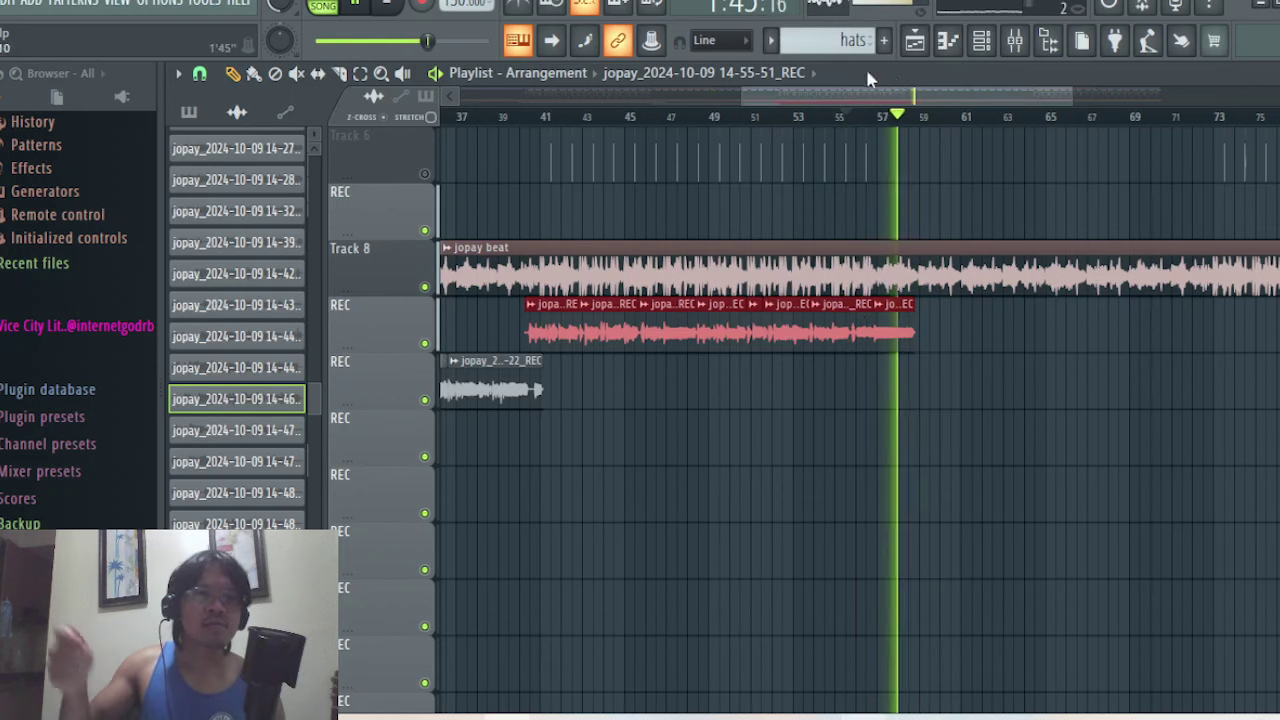
click(831, 116)
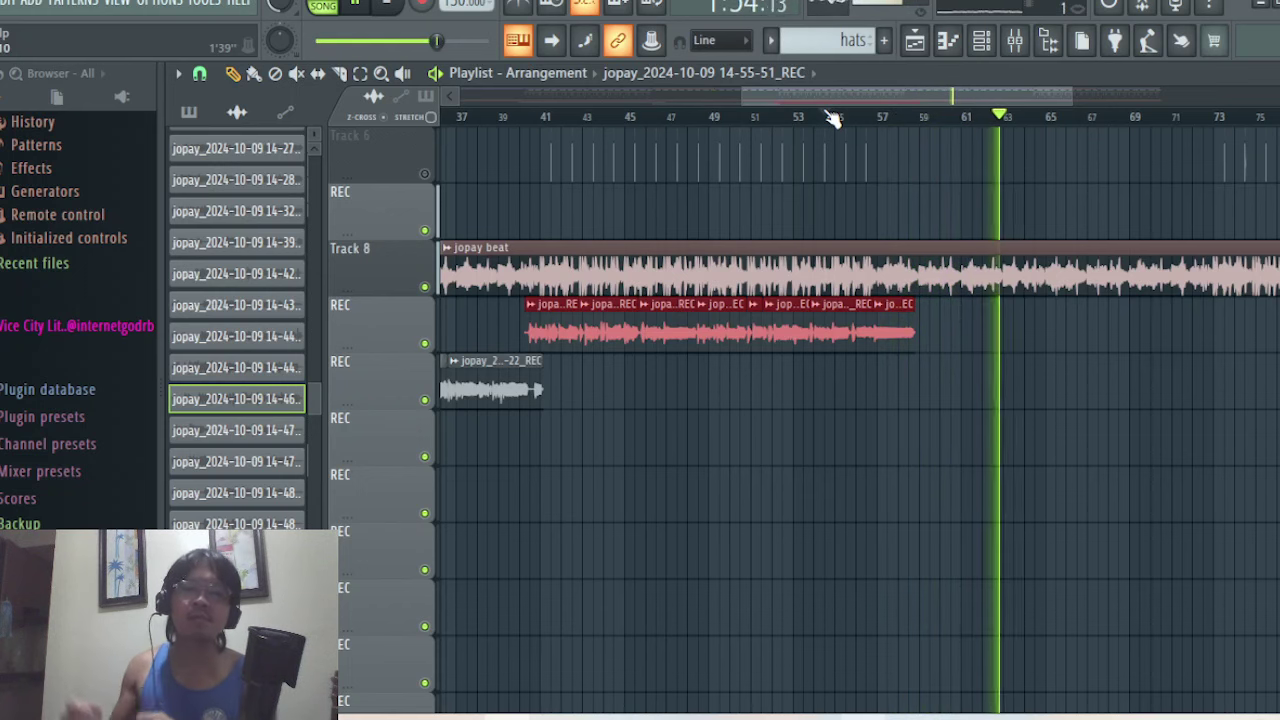
click(826, 116)
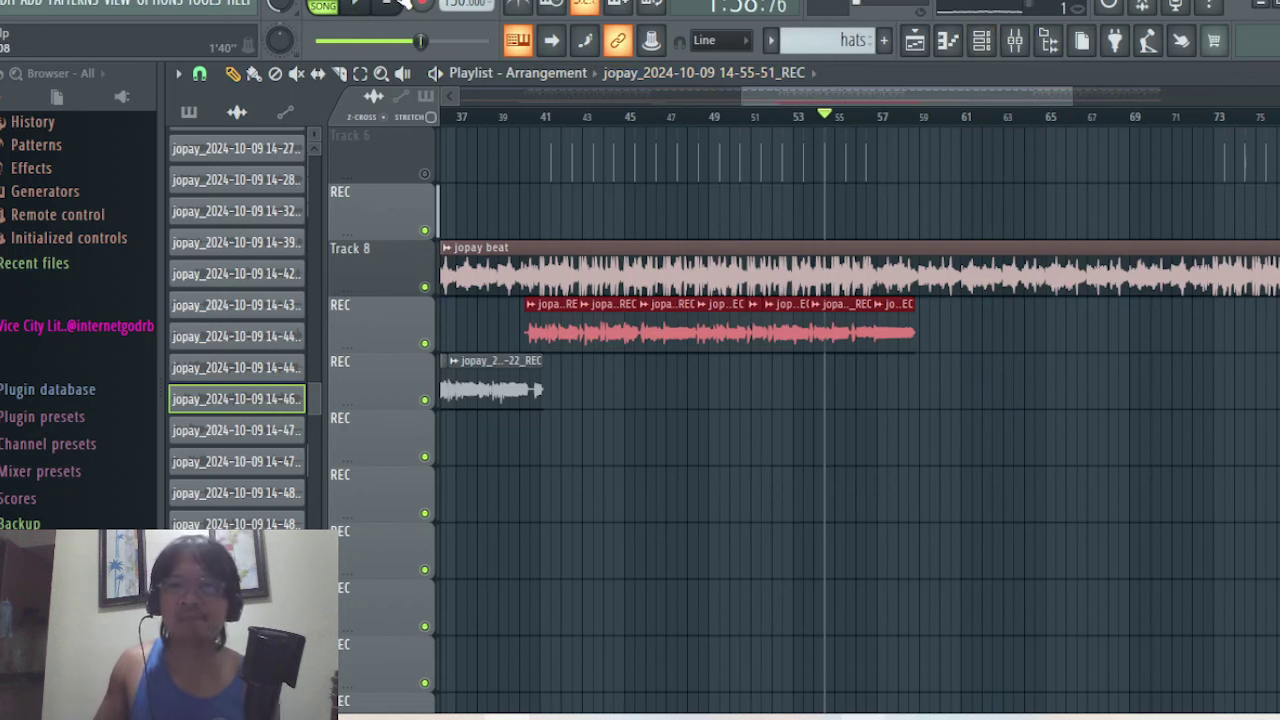
Step: Record a vocal take above the beat from about bar 54.3 to 73.9 and play it back from about bar 55.8
click(426, 3)
click(662, 423)
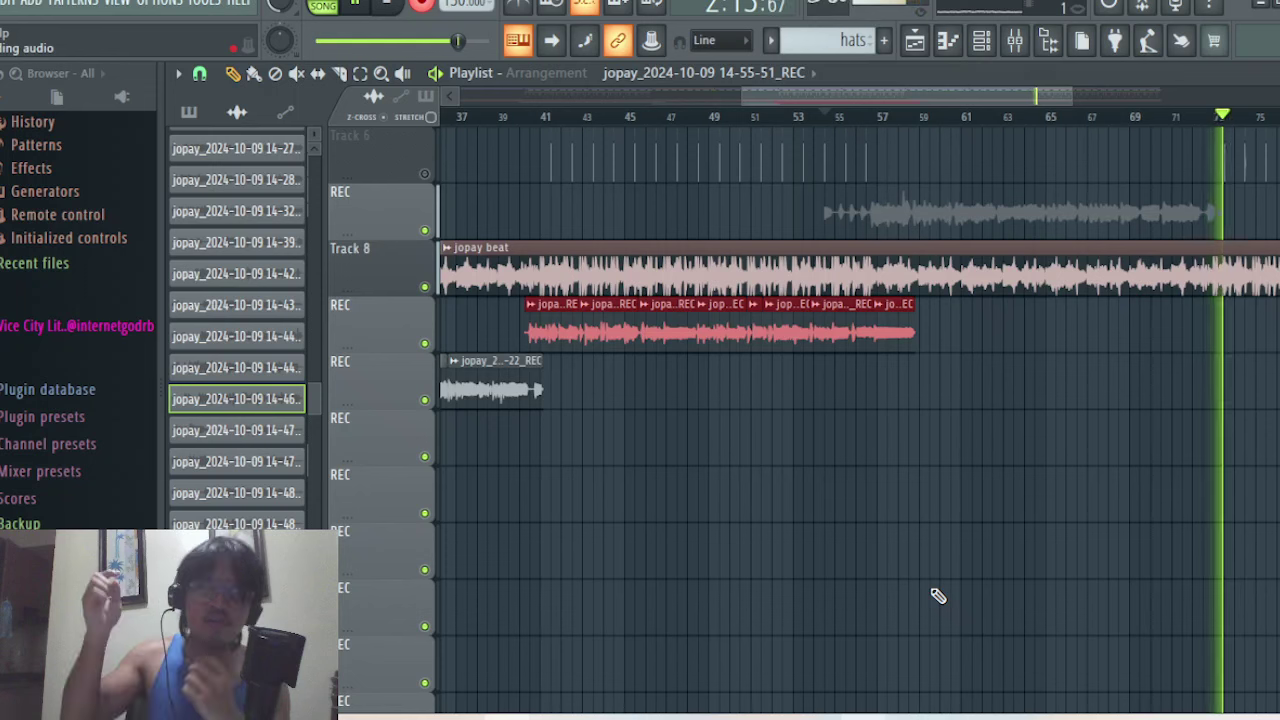
click(421, 4)
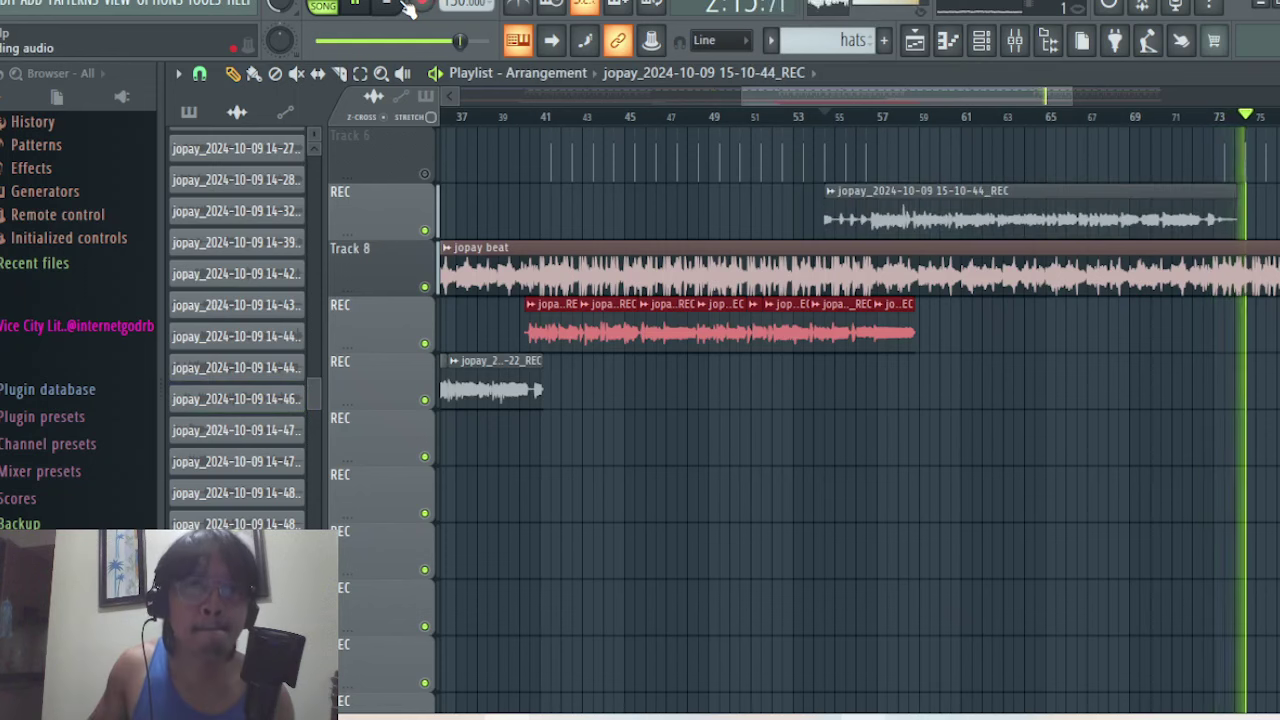
click(858, 117)
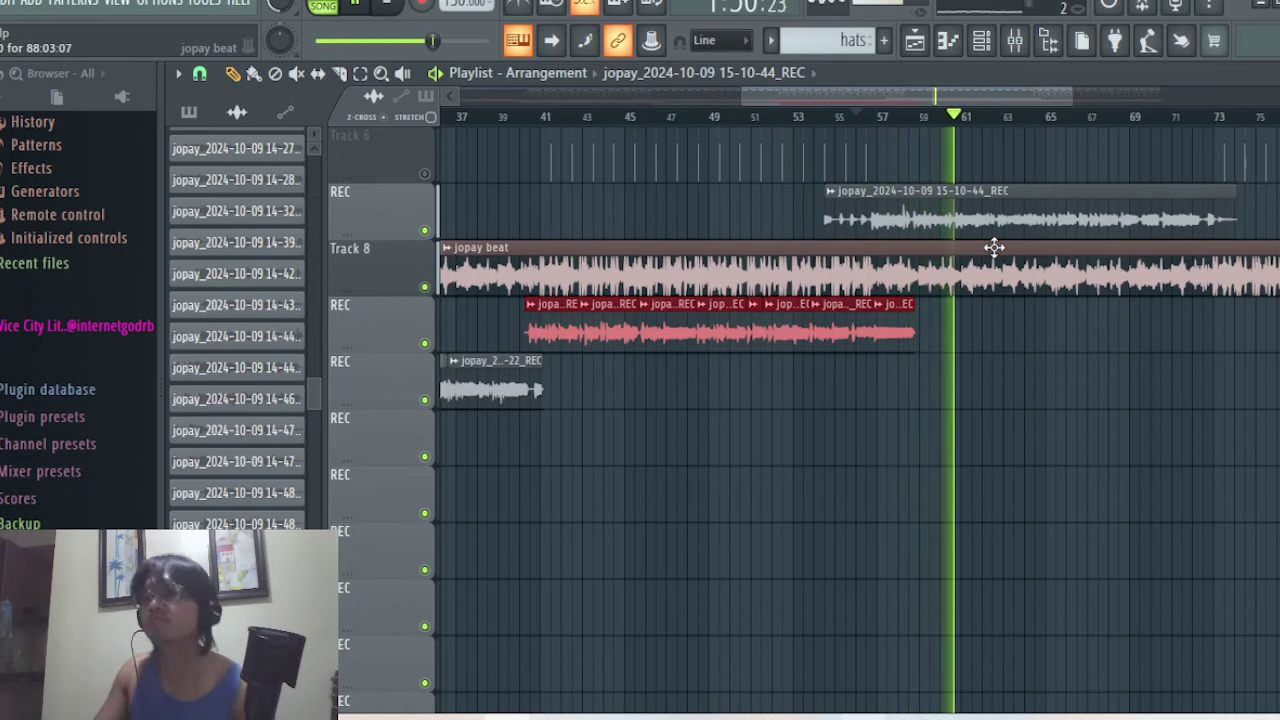
key(space)
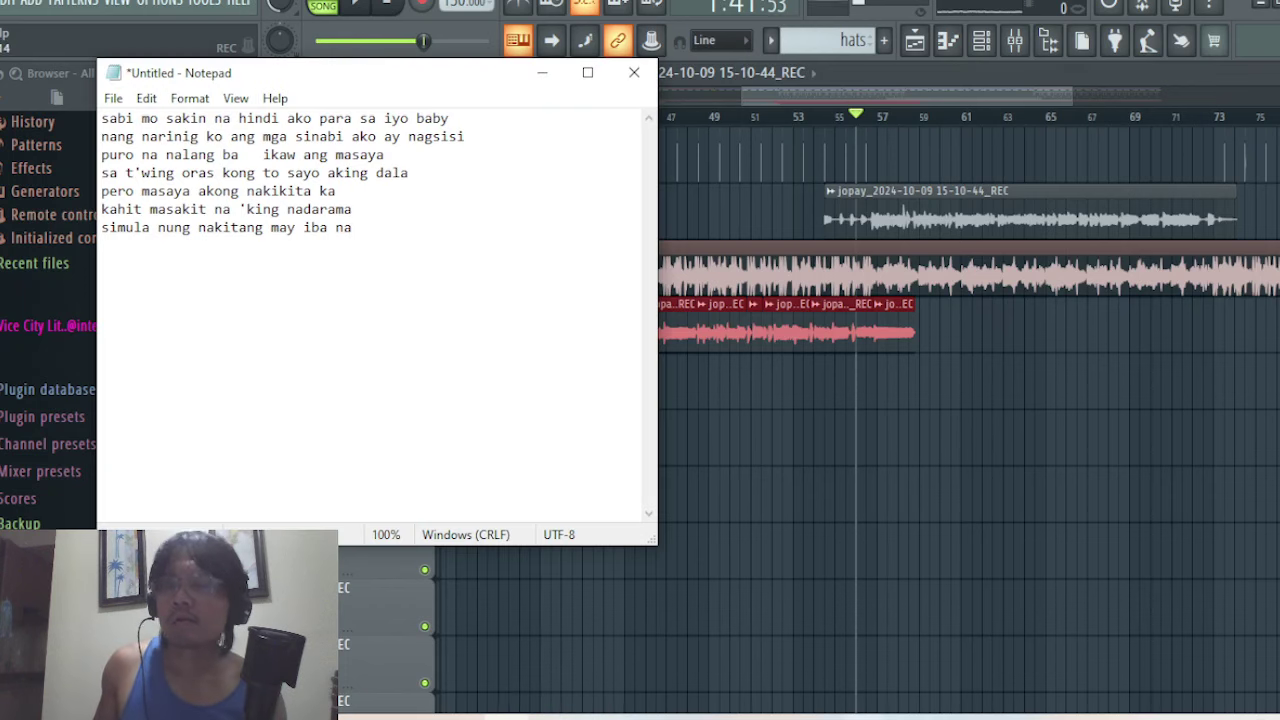
Step: Begin a new verse in Notepad with "sabi mo sakin i", leaving a blank line below the existing lyrics
click(862, 716)
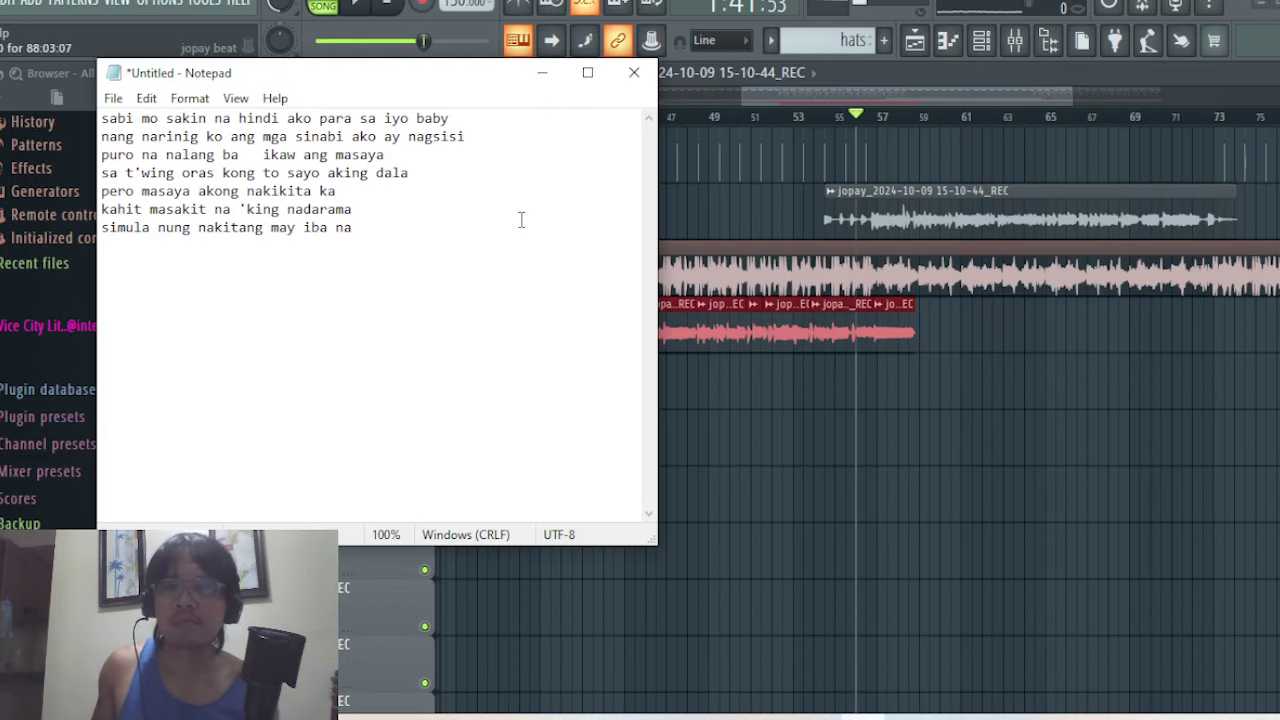
key(Return)
key(Return)
text(sabi mo sakin)
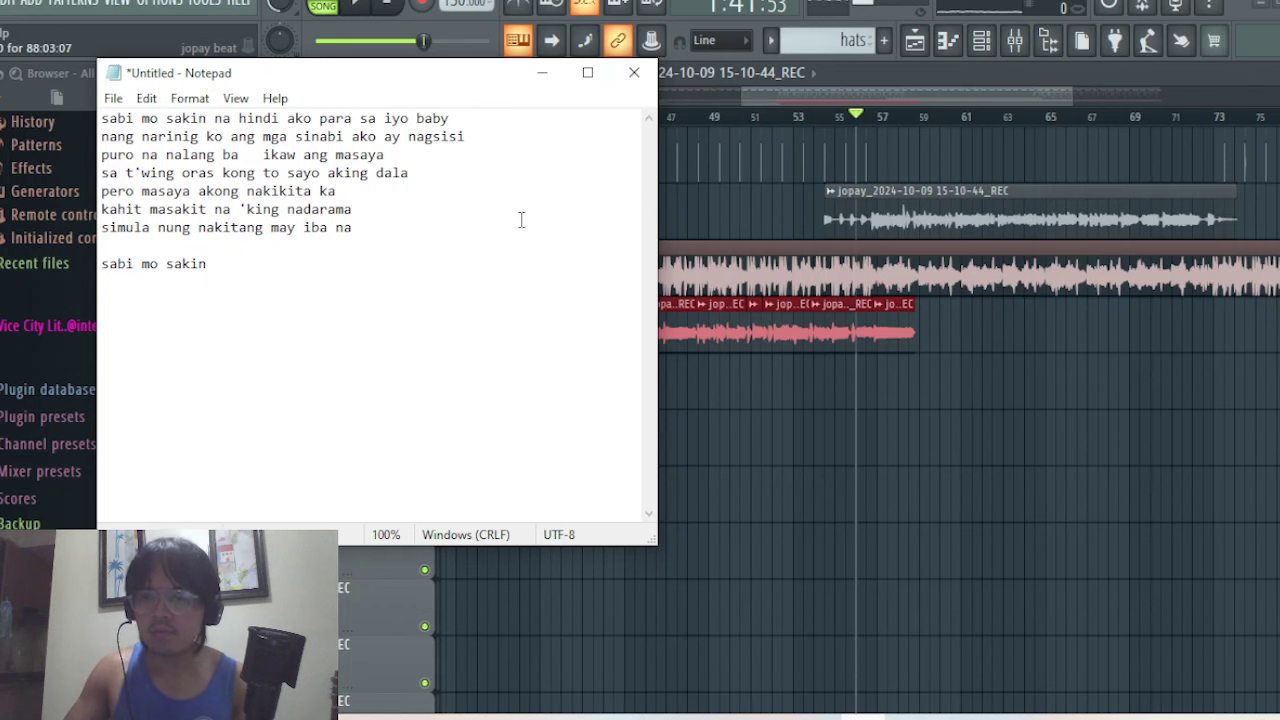
text( i)
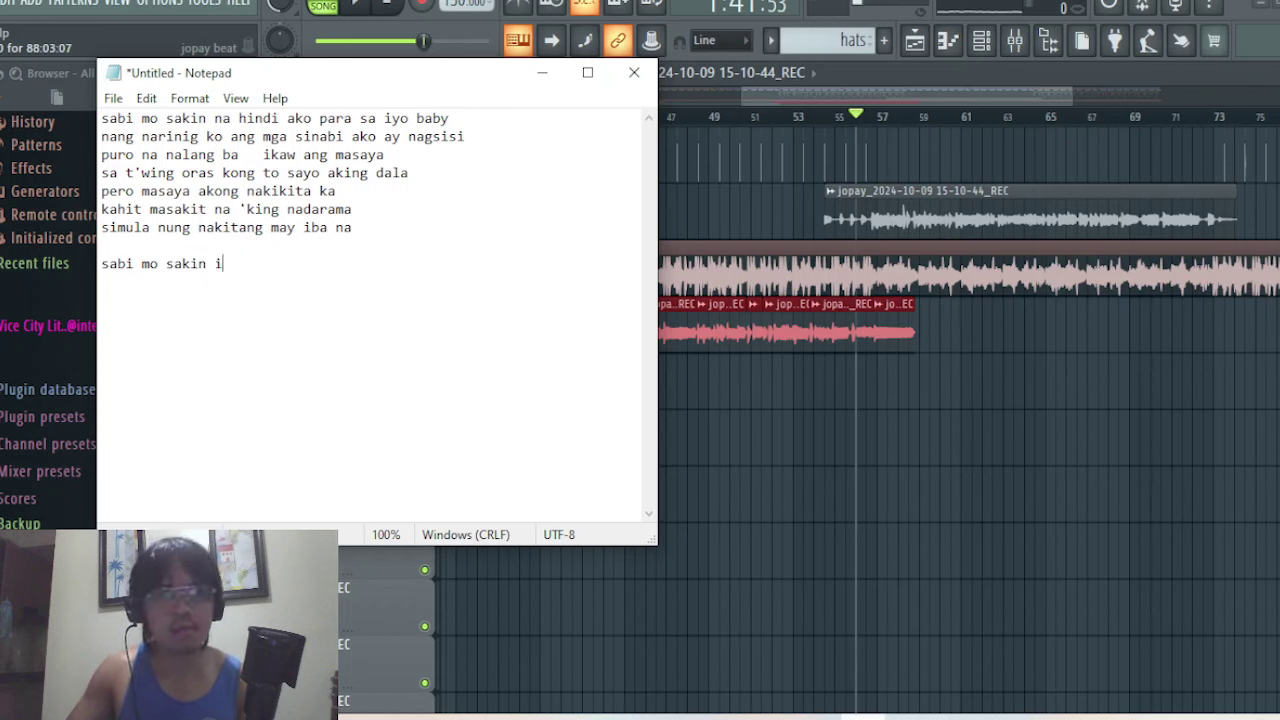
Step: Complete the current lyric line as "sabi mo sakin imbes na pagmamahal better be stacking my bread up" and widen the window slightly
text(mbes n)
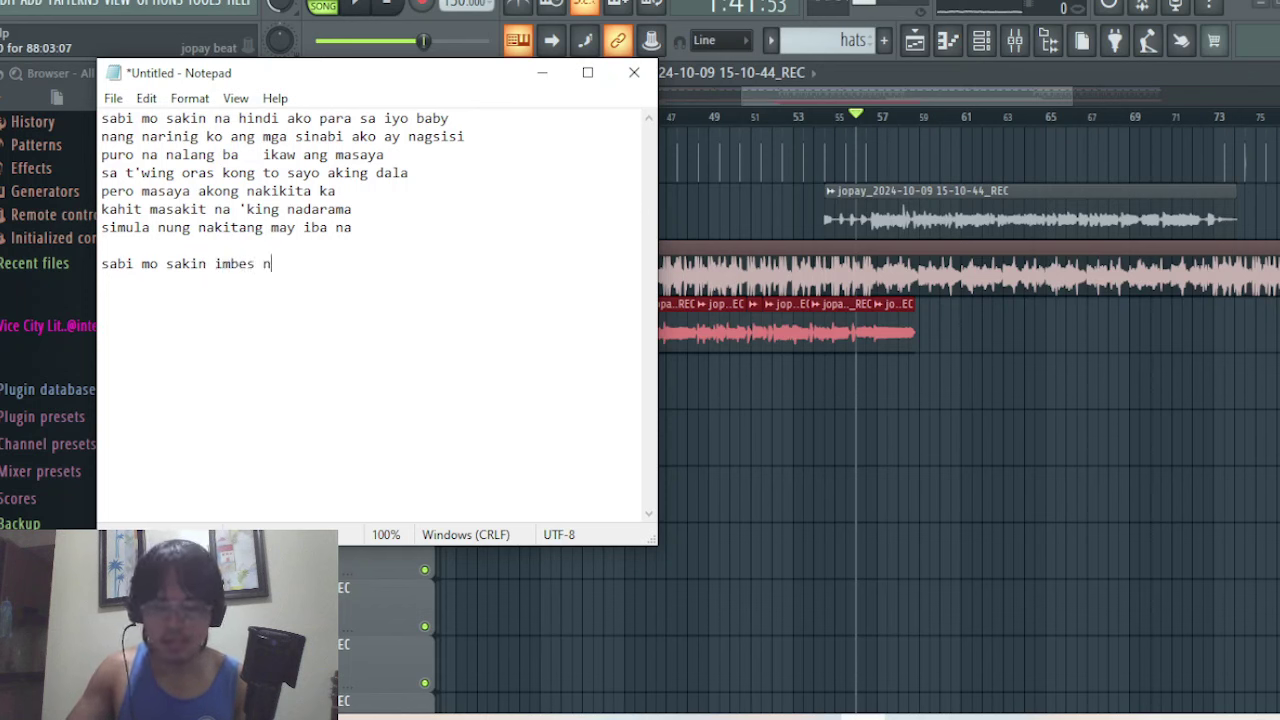
text(a pagmamahal)
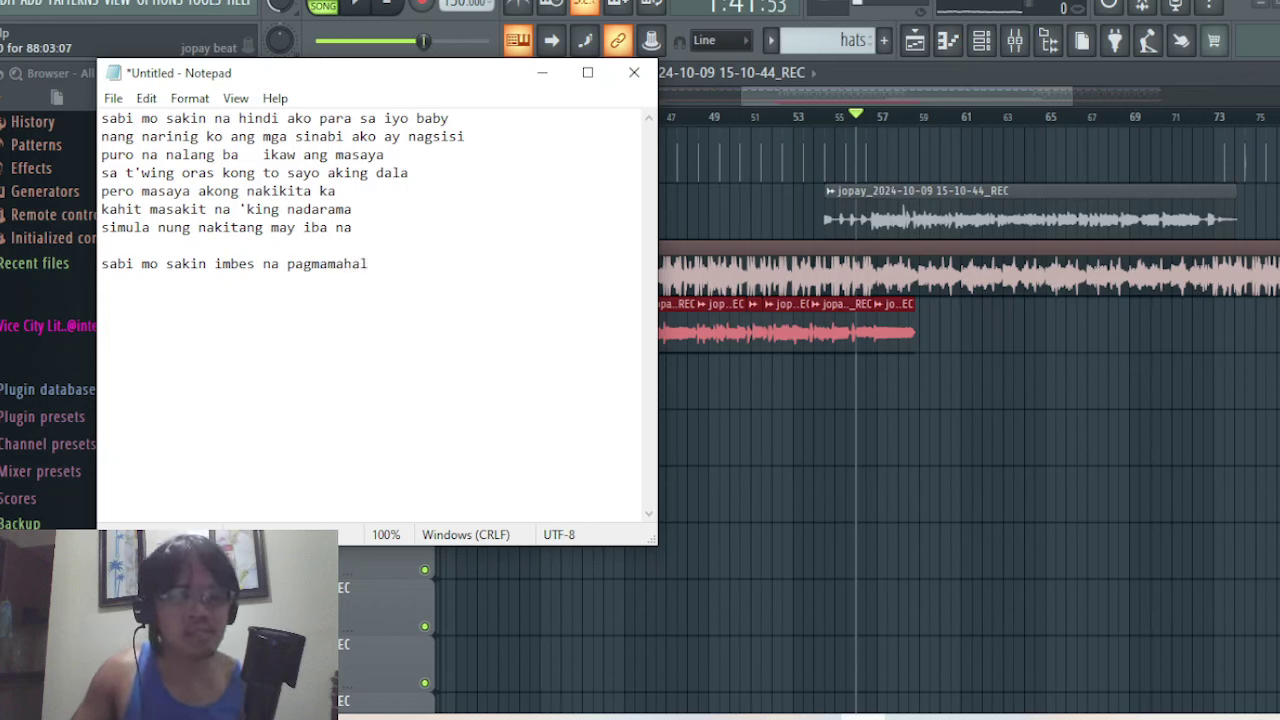
text( ay)
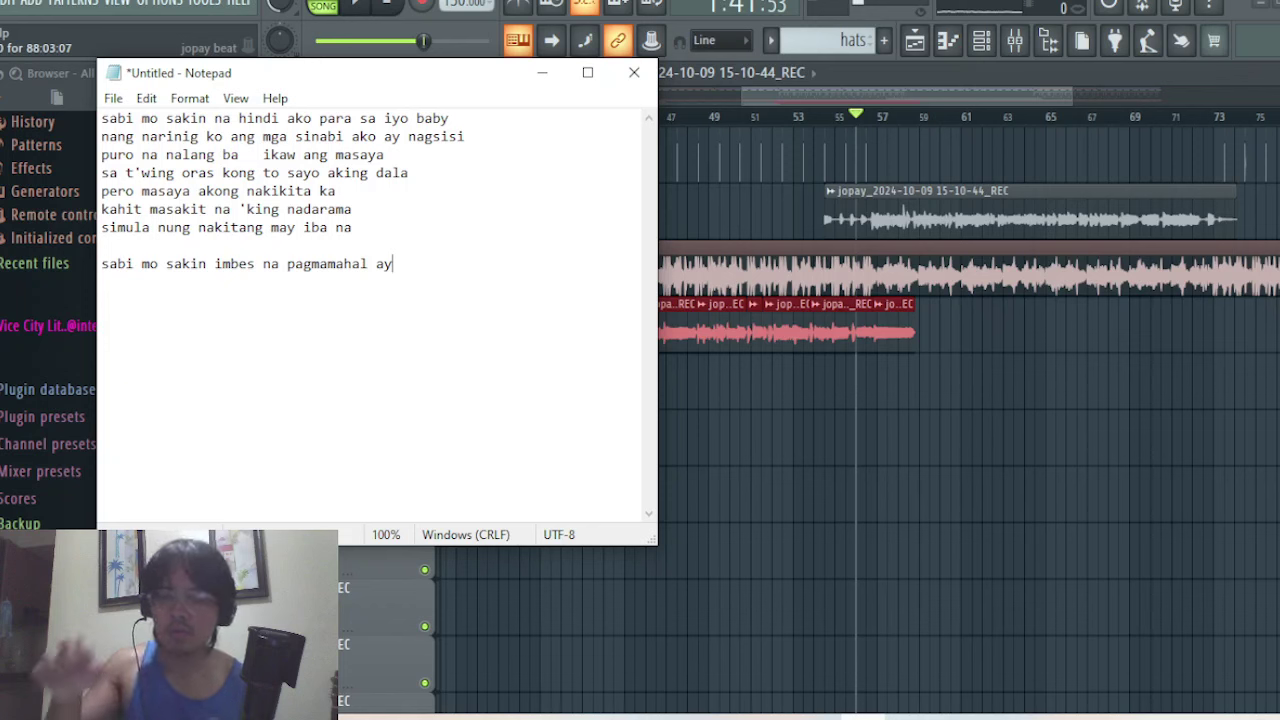
key(BackSpace)
key(BackSpace)
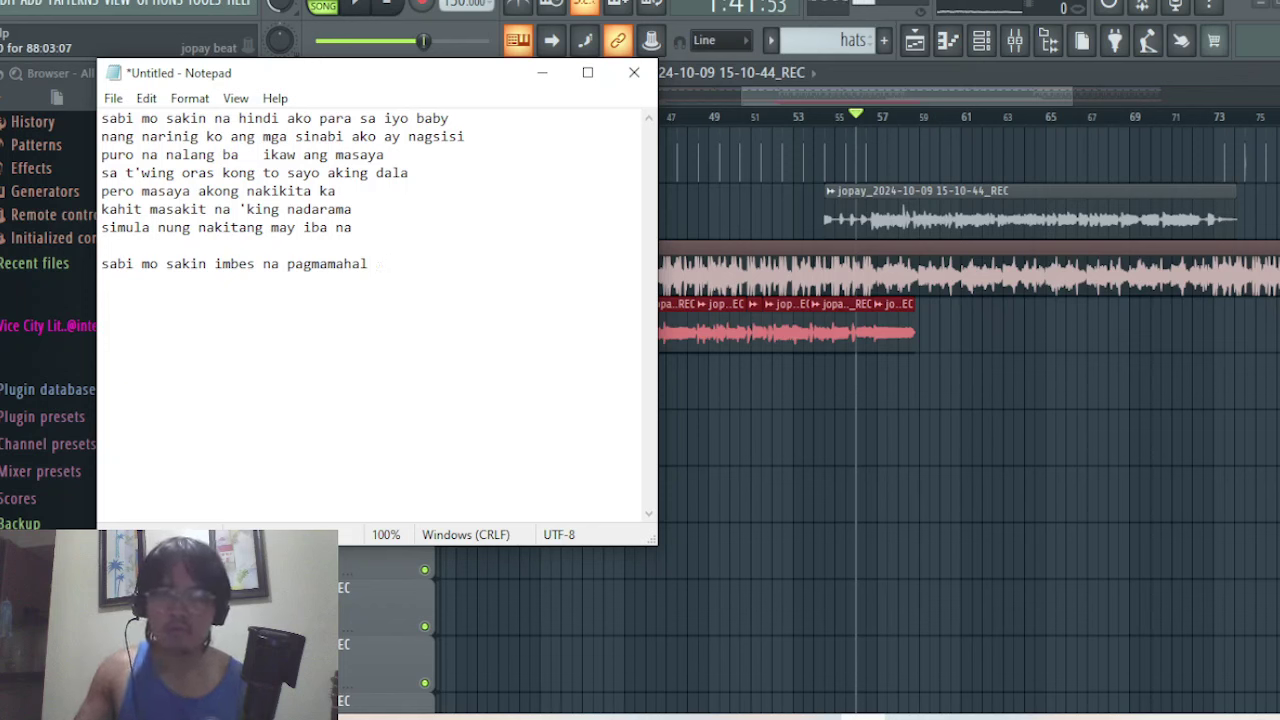
text(better be)
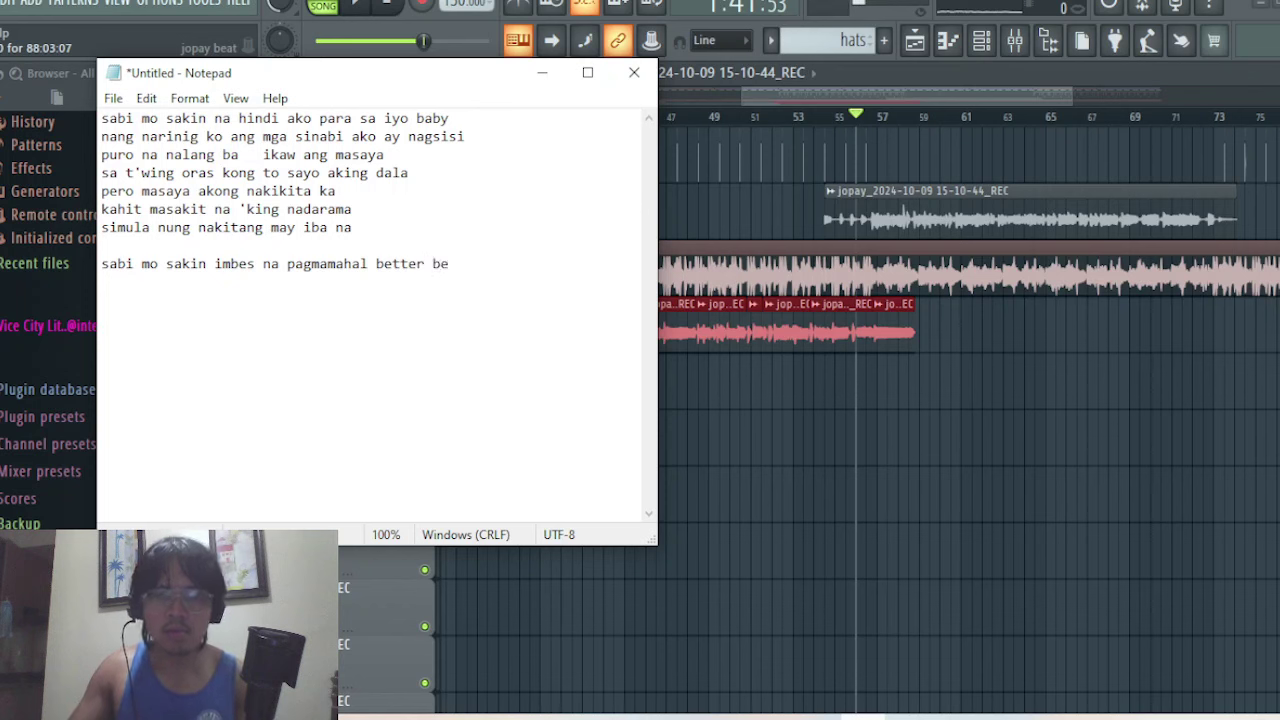
text( stac)
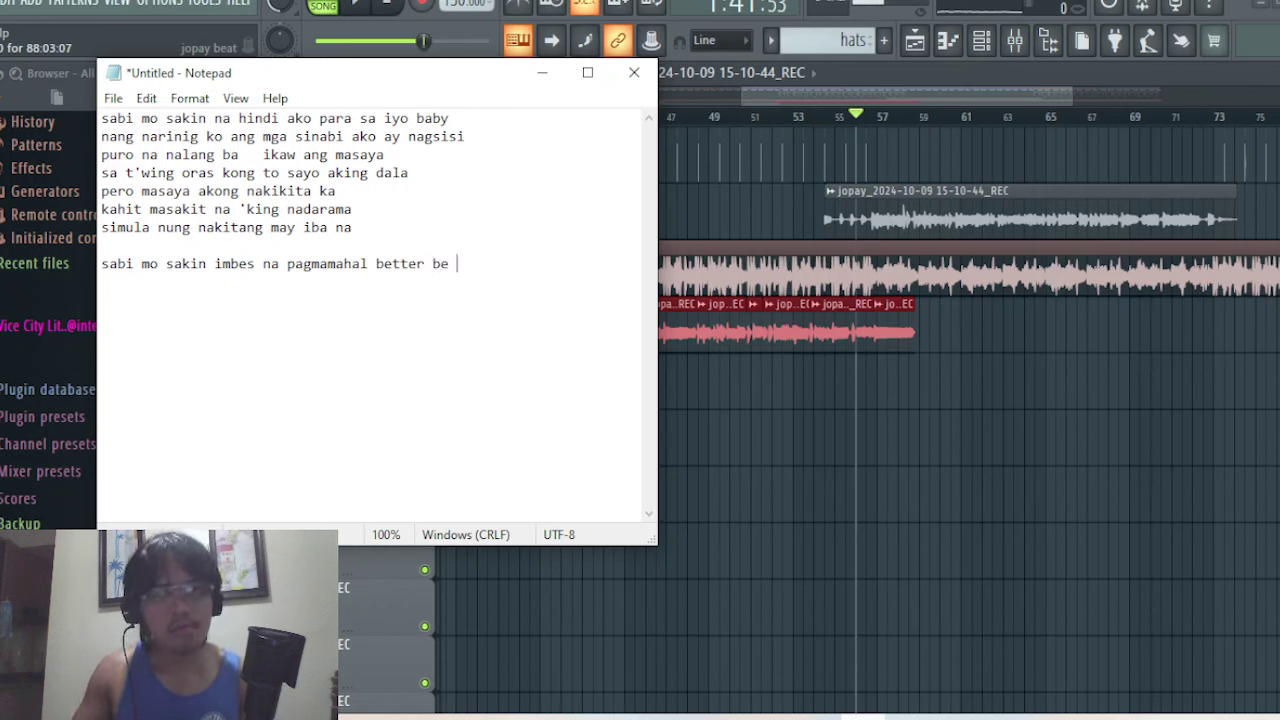
text(king my )
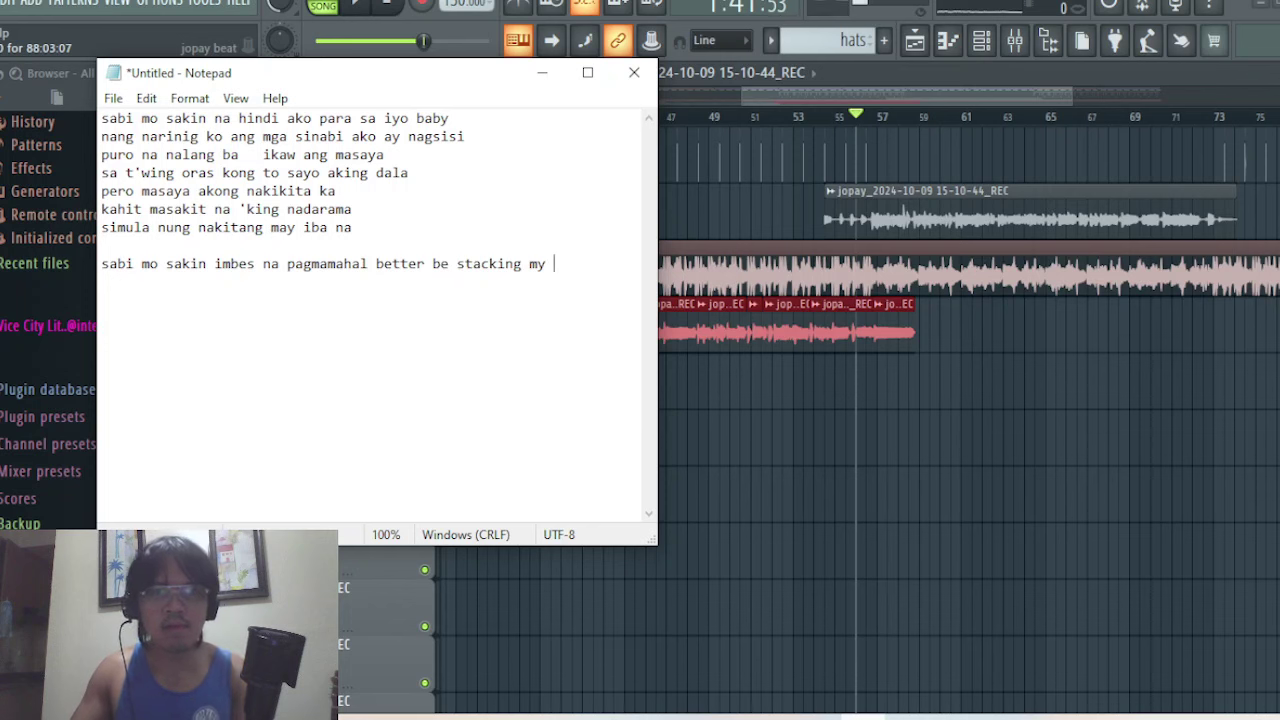
text(bread up)
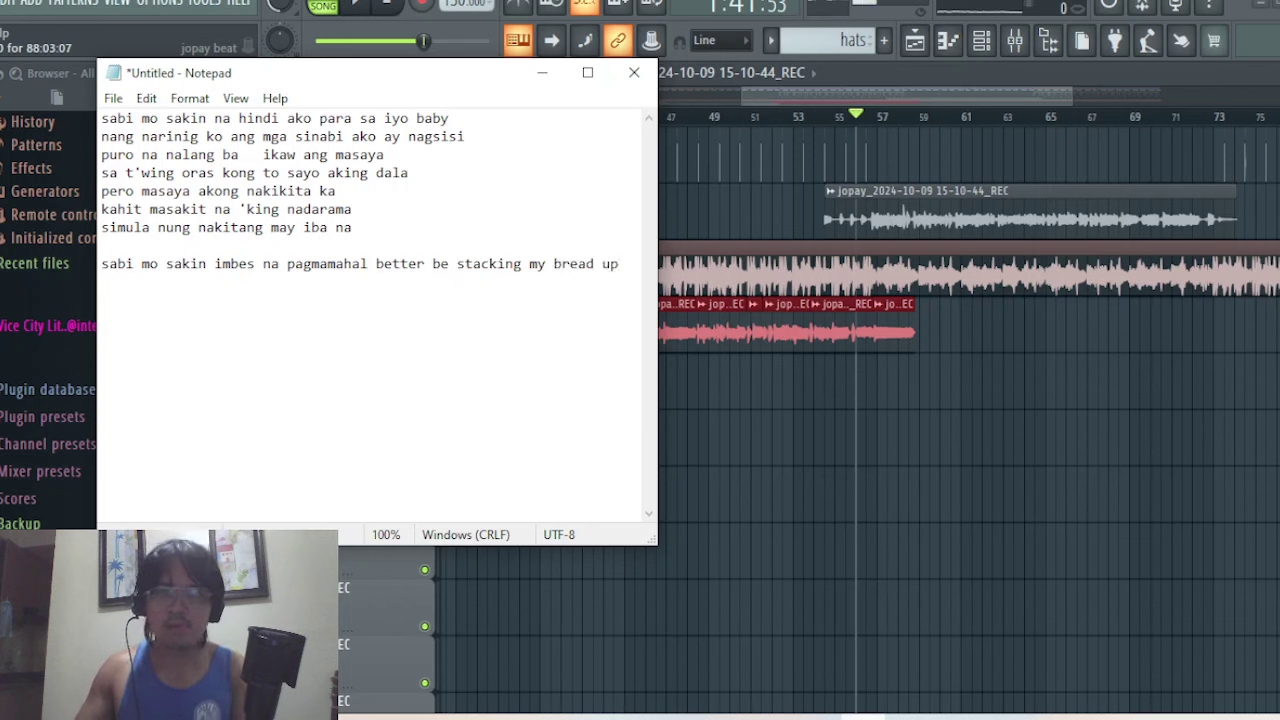
drag(657, 396, 686, 372)
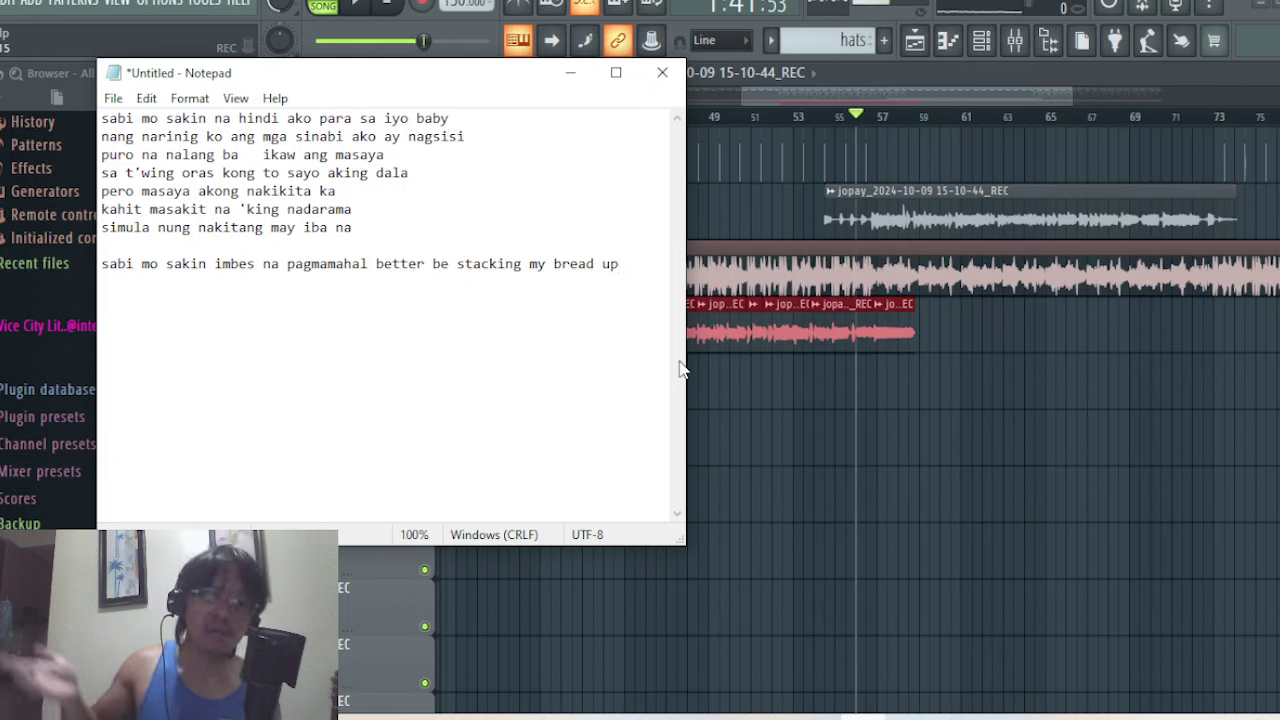
Step: Add the next lyric line "Nung nakilala mo kasi ako wala pakong datung ika'y fed up"
key(Return)
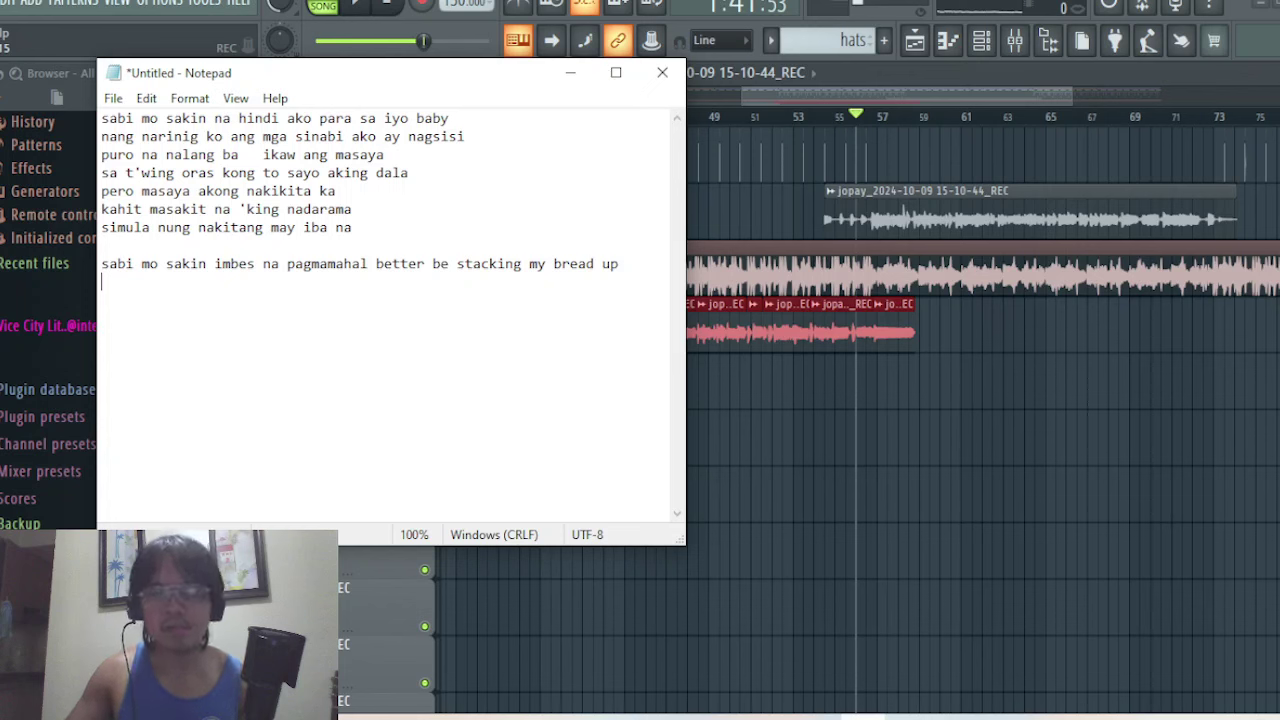
text(N)
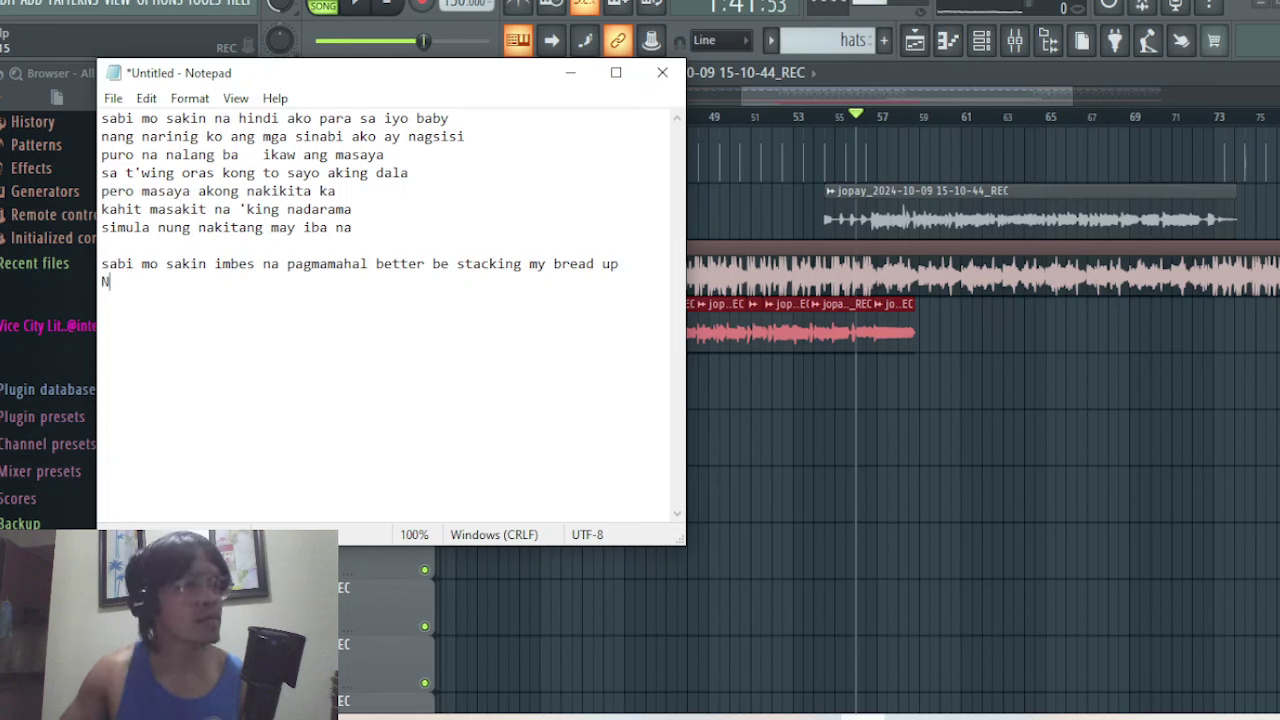
text(ung nak)
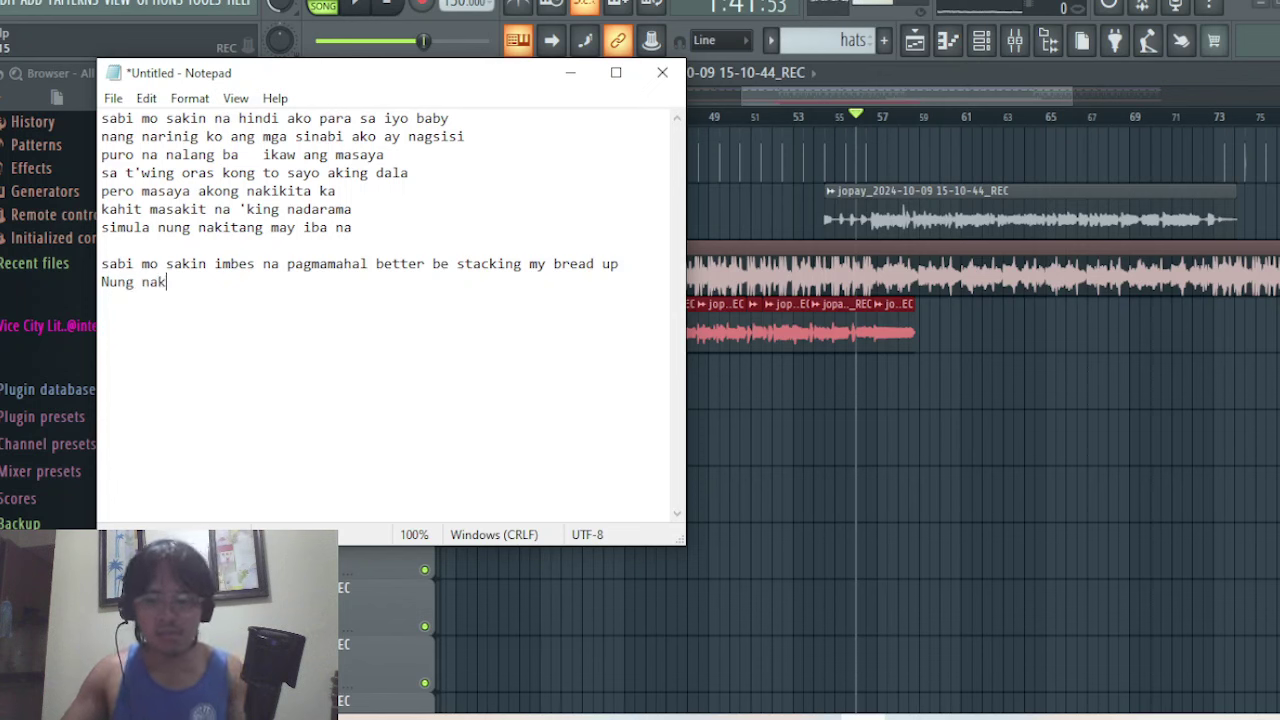
text(ilala mo)
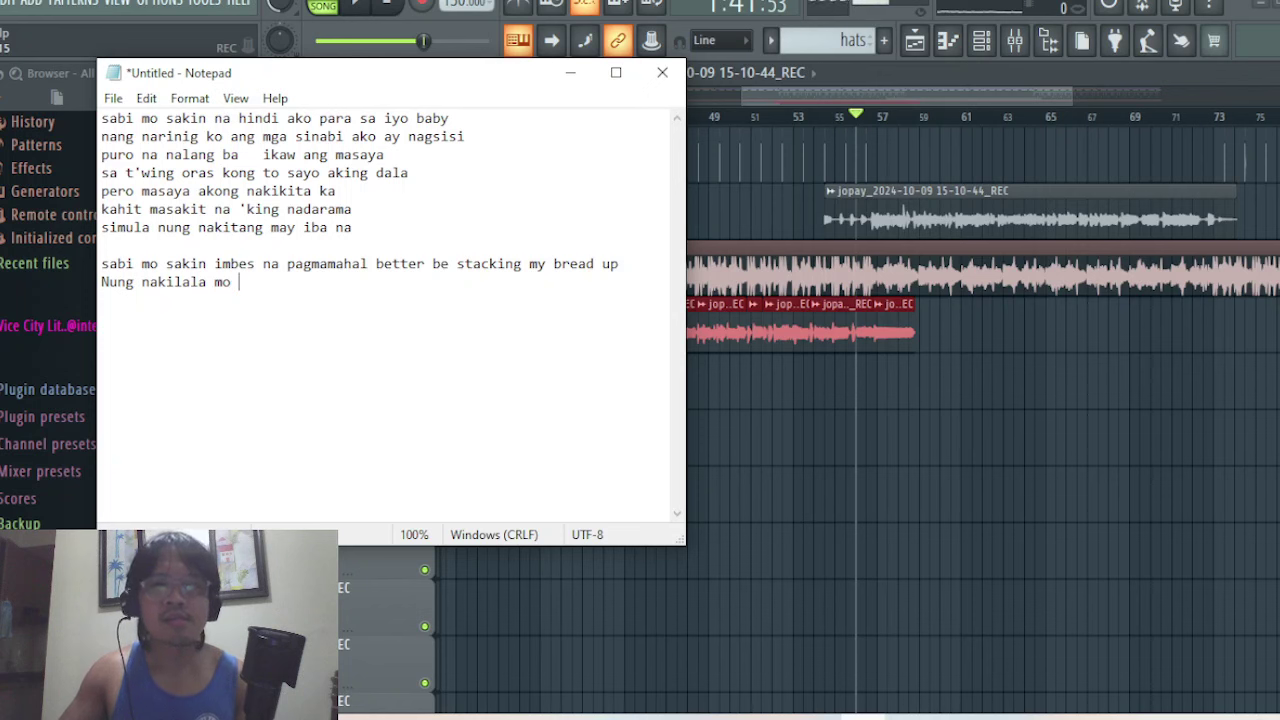
text( kasi ako)
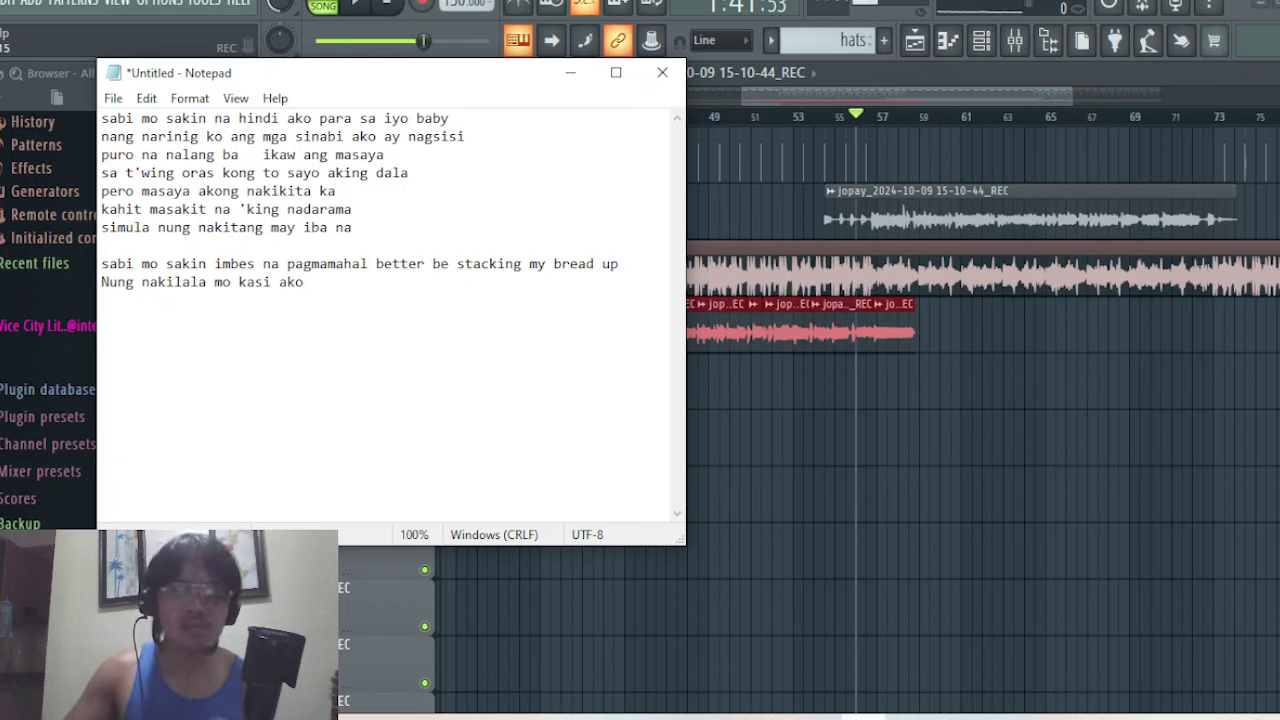
text(wala)
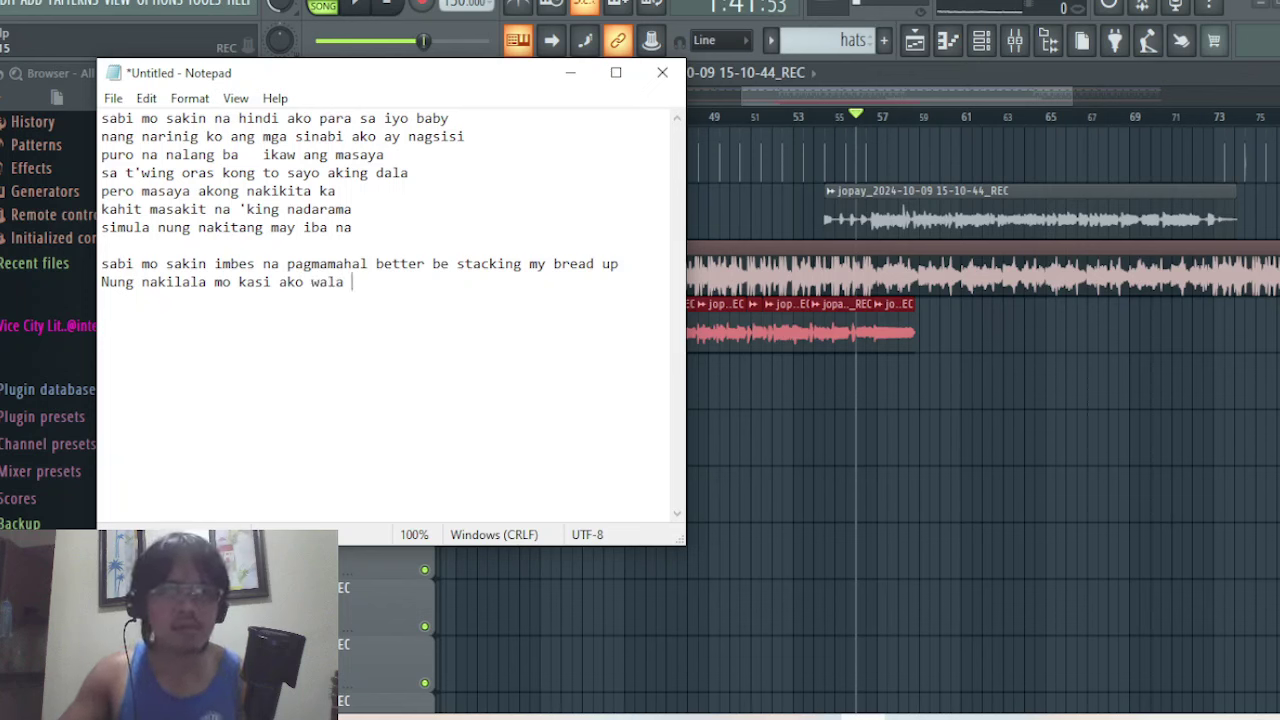
text( pakong da)
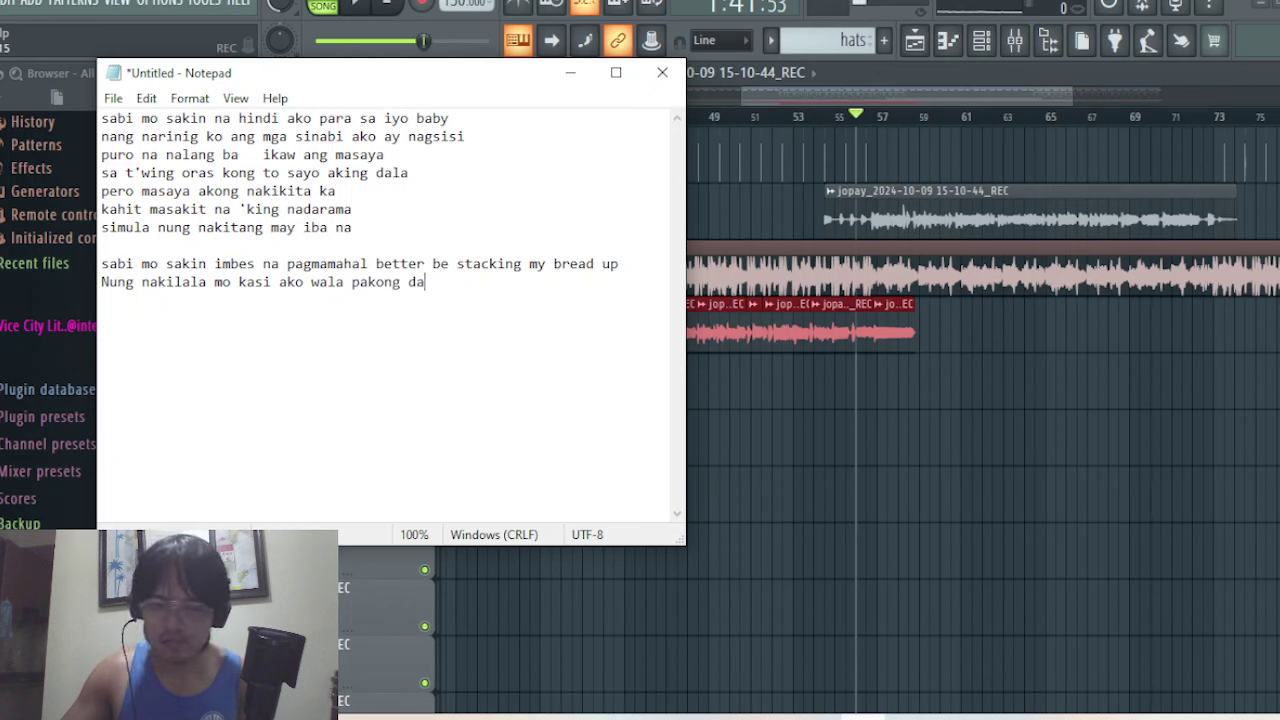
text(tung)
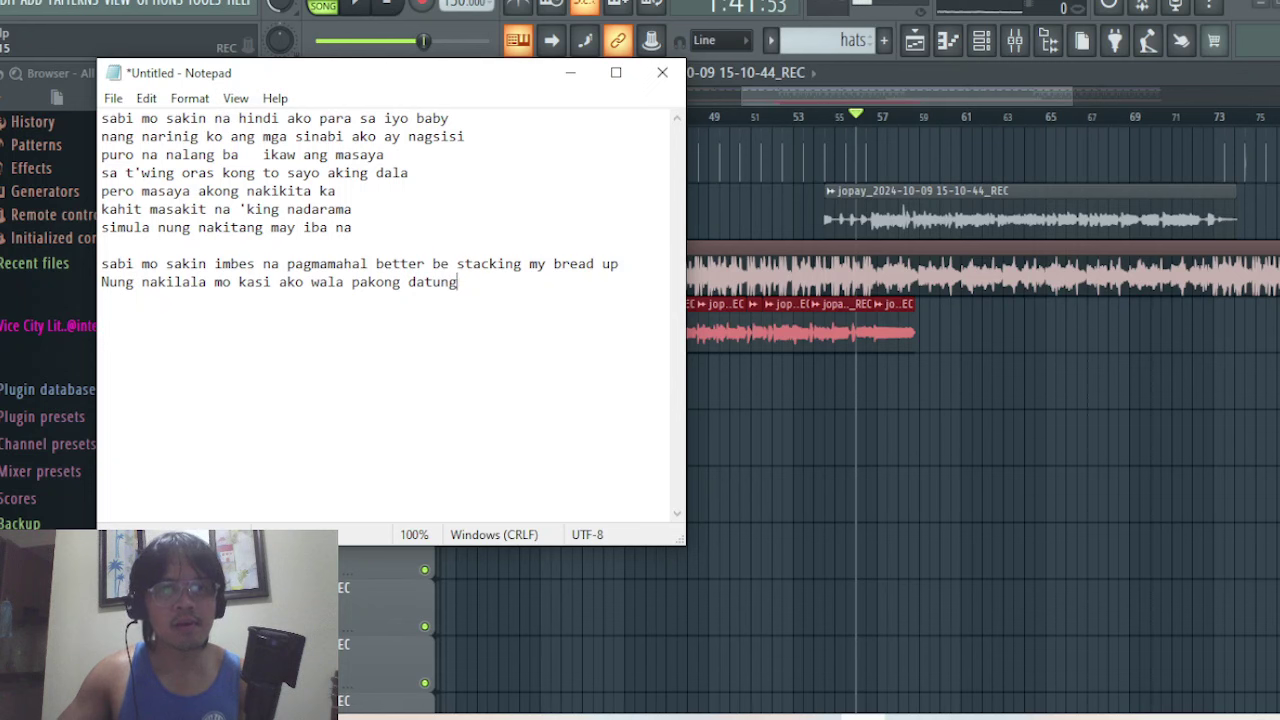
text( ika'y)
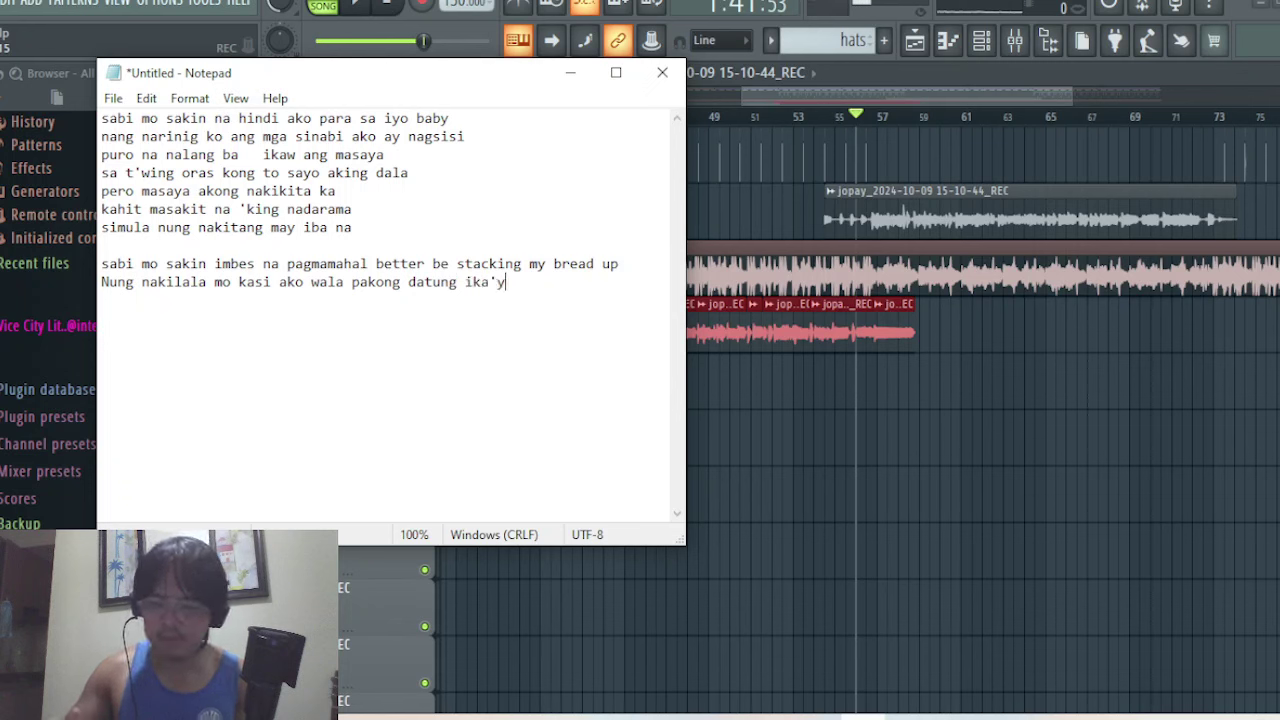
text( fed up)
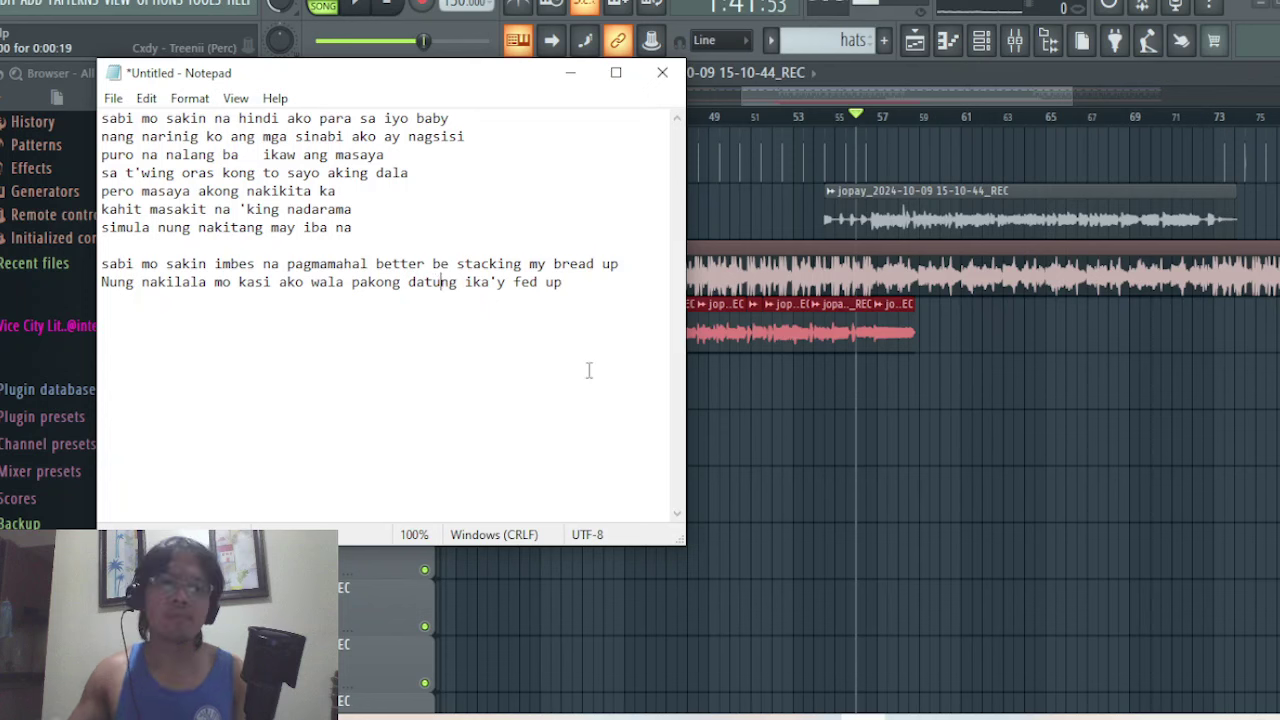
Step: Correct the spelling of "datung" to "datong" and return the text cursor to the end of that line
key(BackSpace)
text(o)
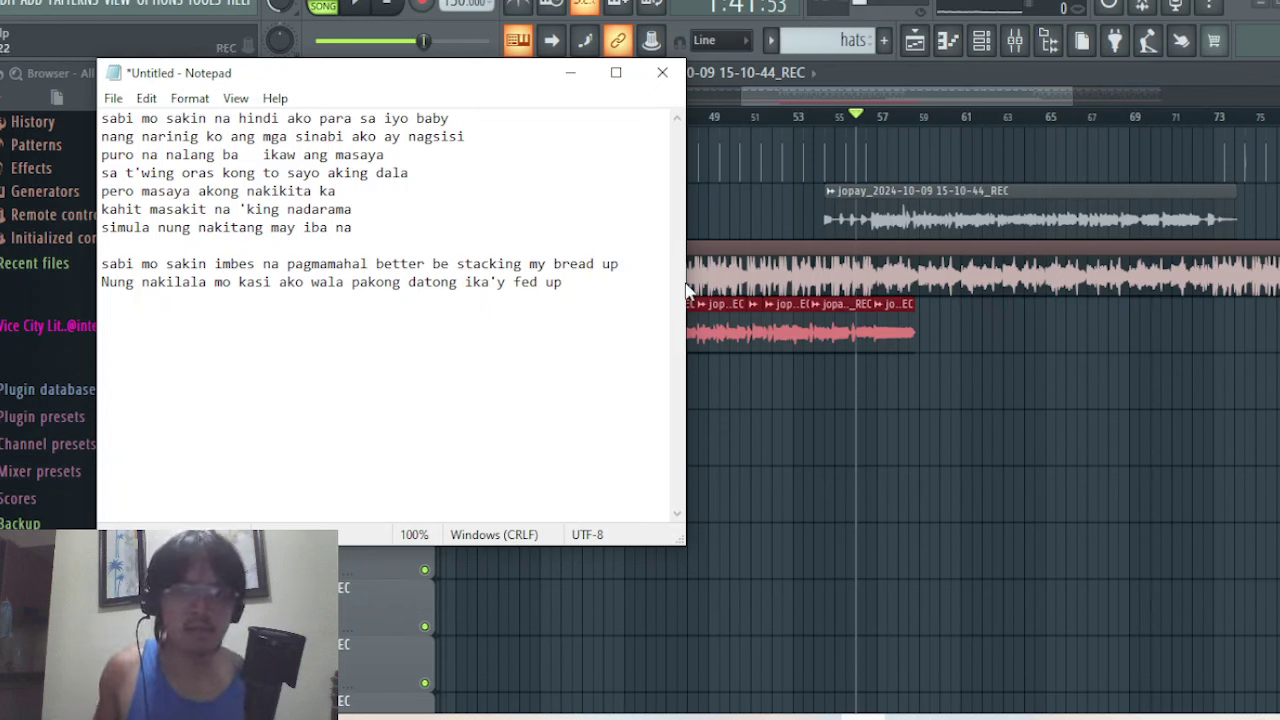
click(616, 285)
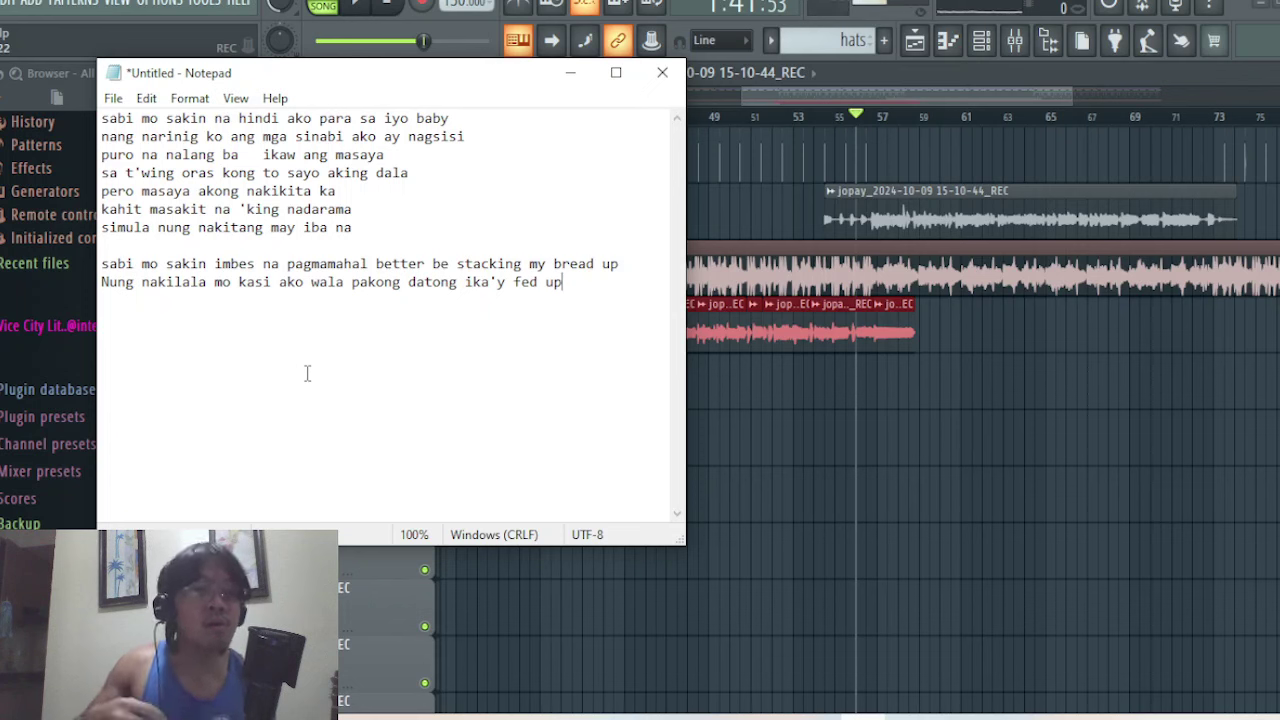
Step: Start a new lyric line, set the song position in FL Studio to about bar 60 and switch back to Notepad
key(Return)
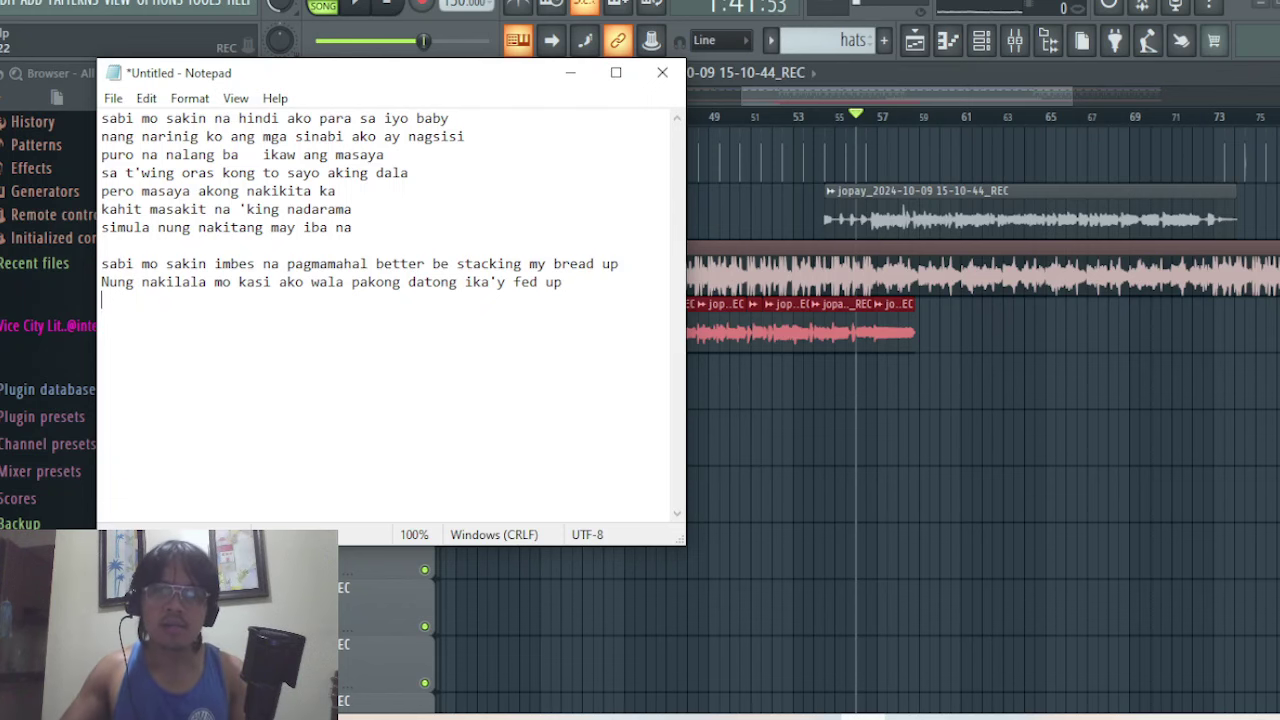
click(958, 118)
click(875, 714)
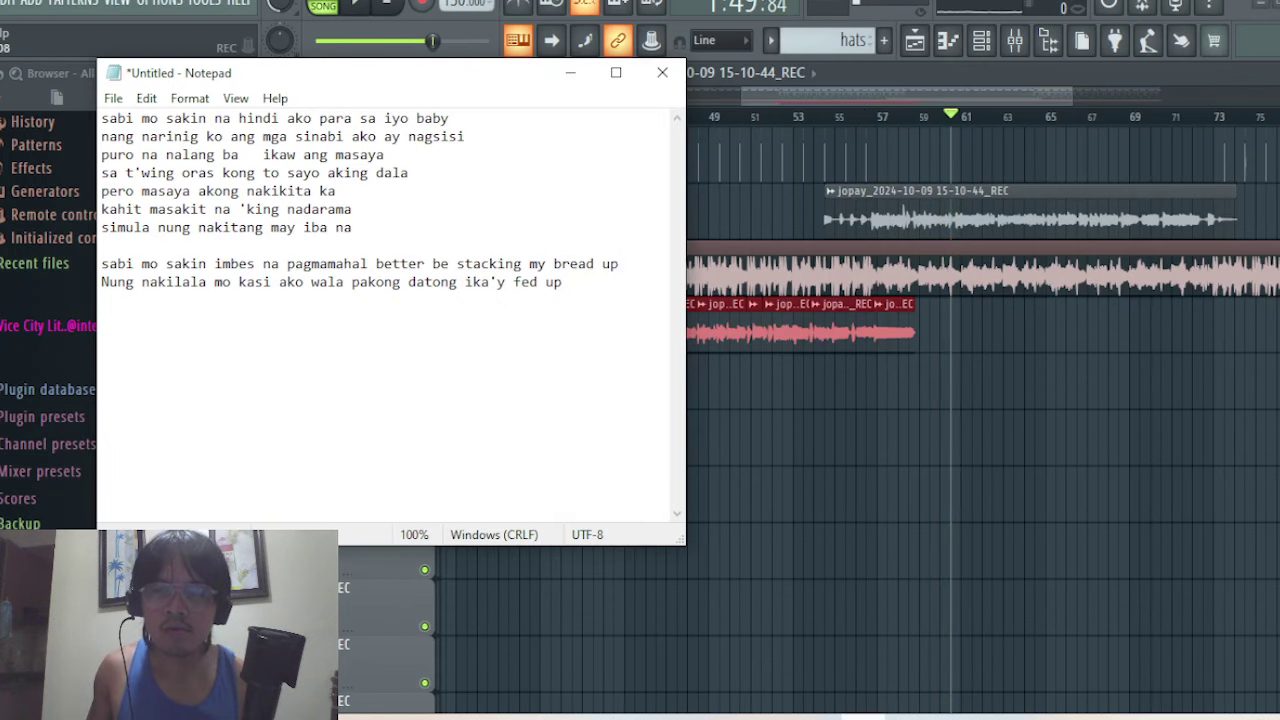
text(ngayon)
key(BackSpace)
key(BackSpace)
key(BackSpace)
key(BackSpace)
key(BackSpace)
key(BackSpace)
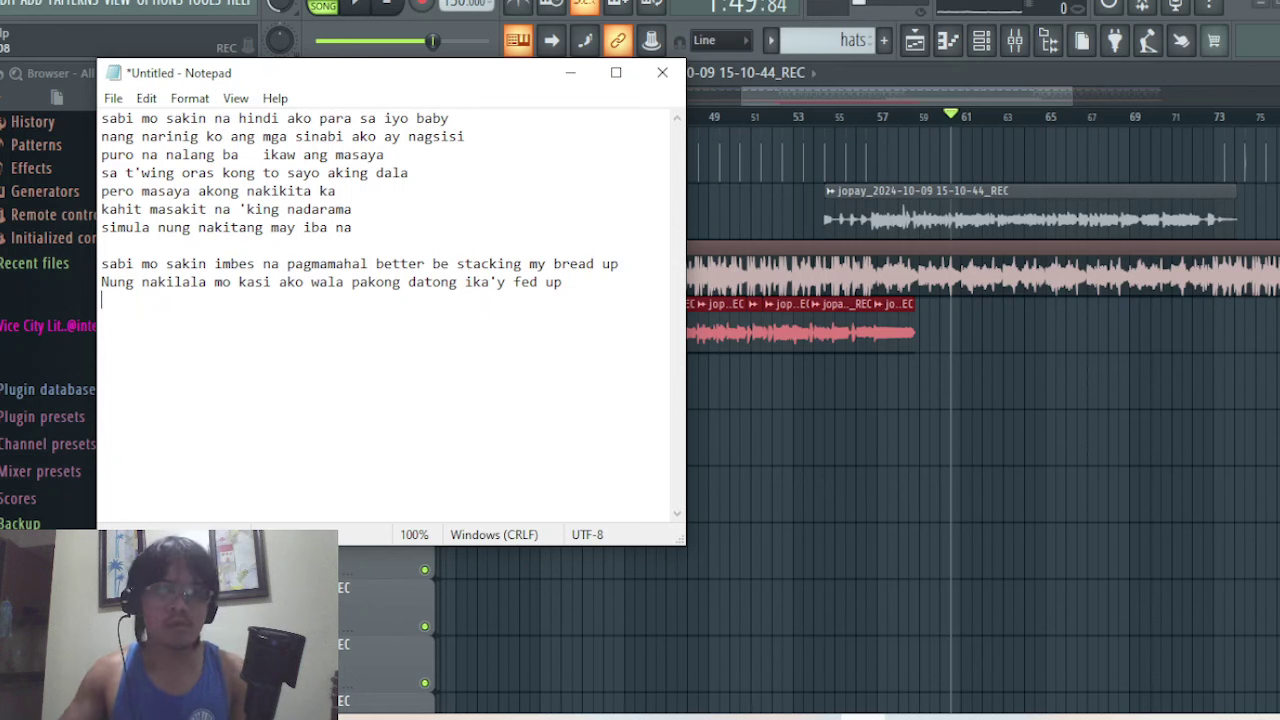
Step: Write the third line of the verse, "ngayon ka lumingon sakin tawanan mo ang tinted na lambo", and start a new line below it
text(ngayon)
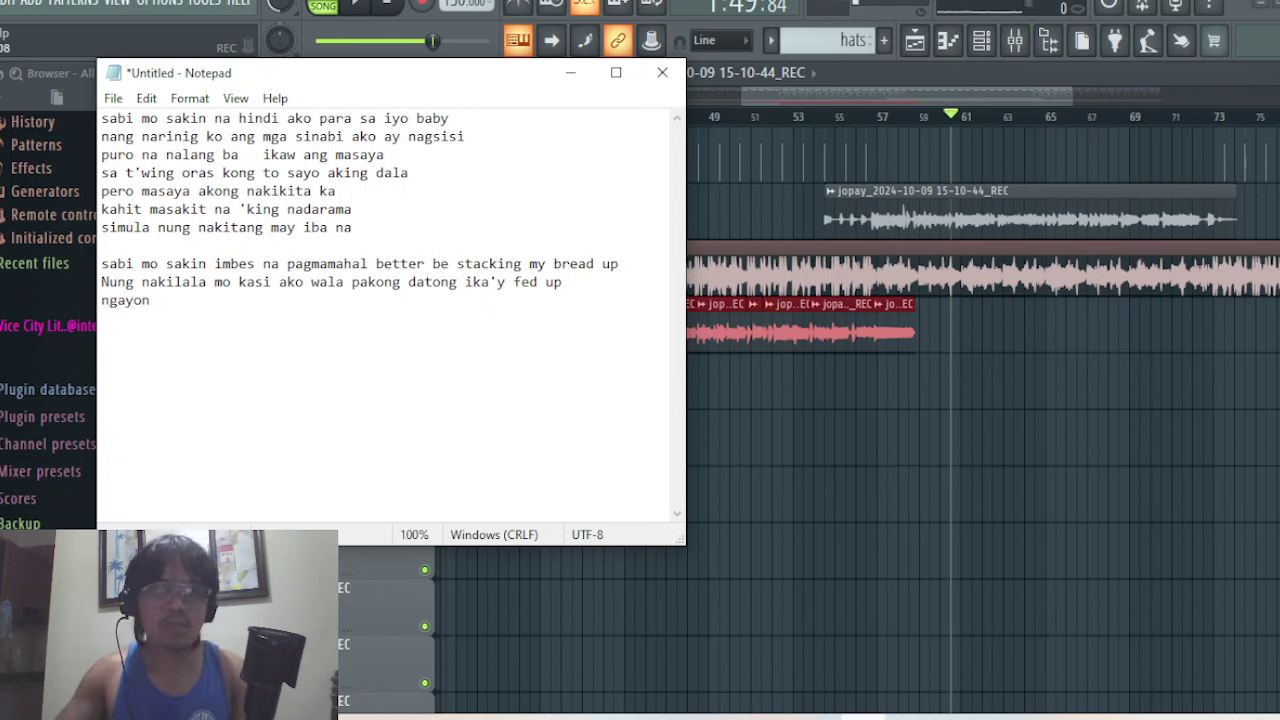
text( ka)
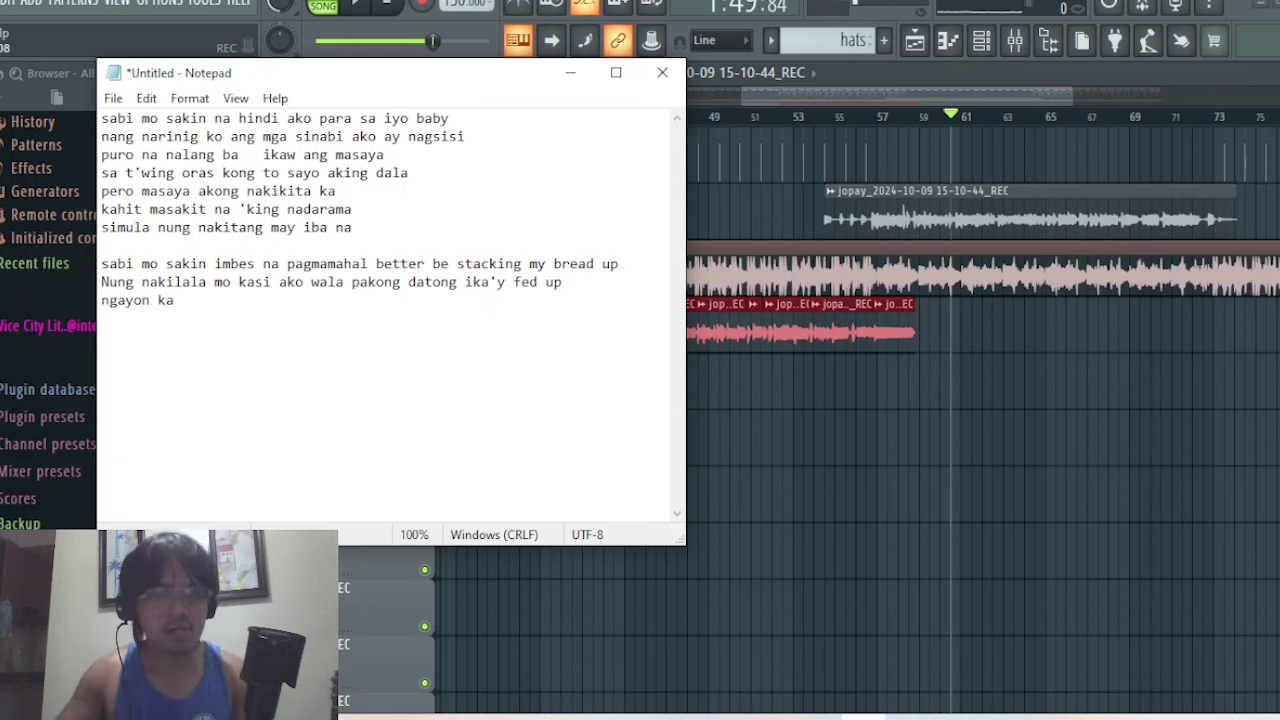
key(BackSpace)
key(BackSpace)
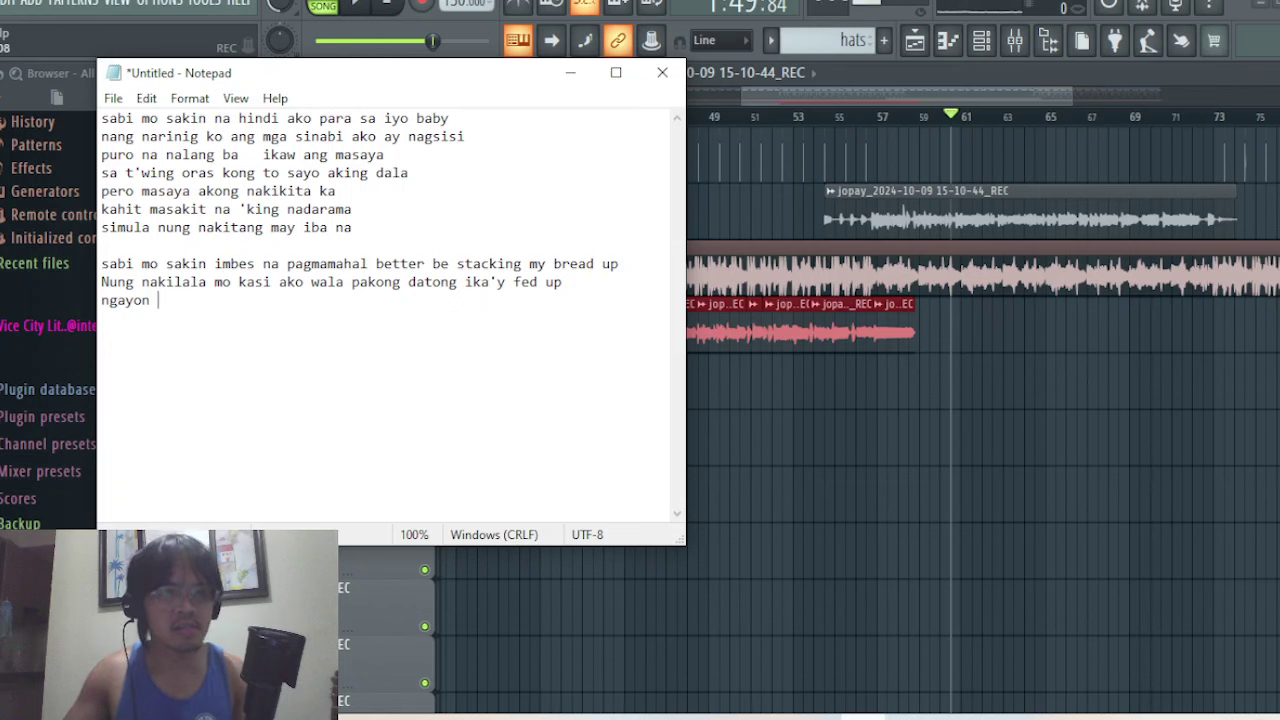
text(ka lumingon)
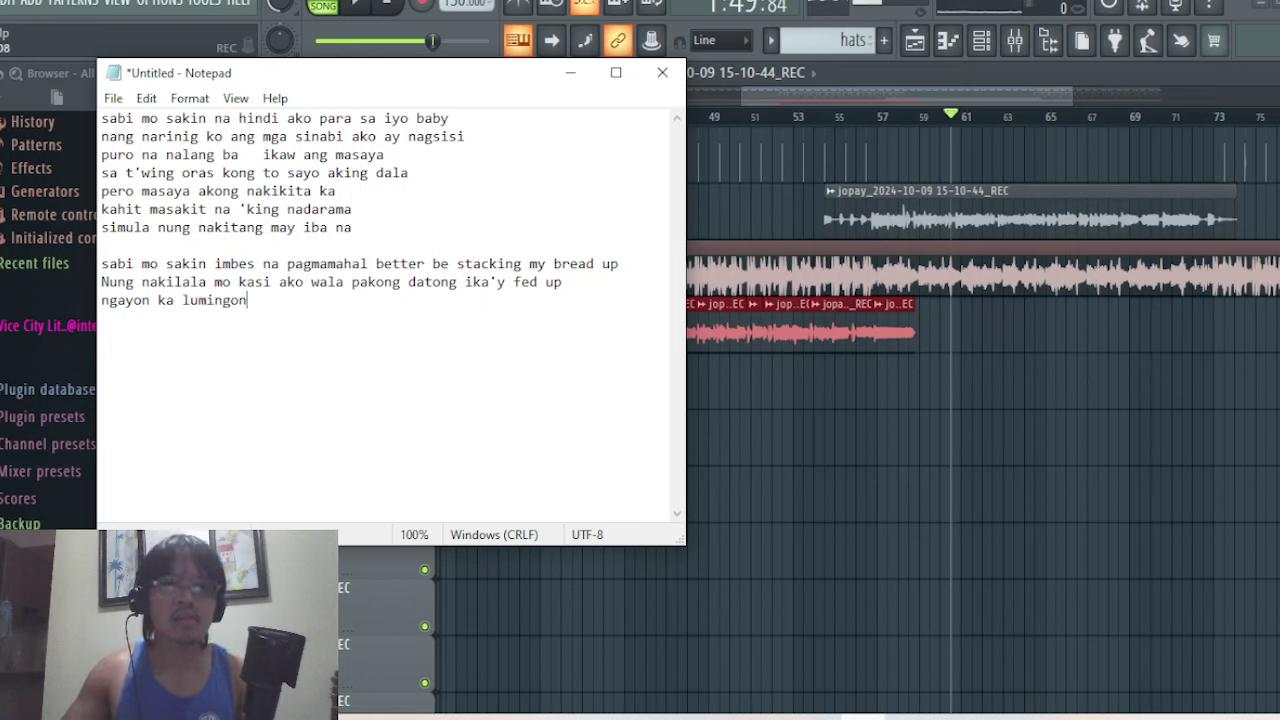
text( sakin)
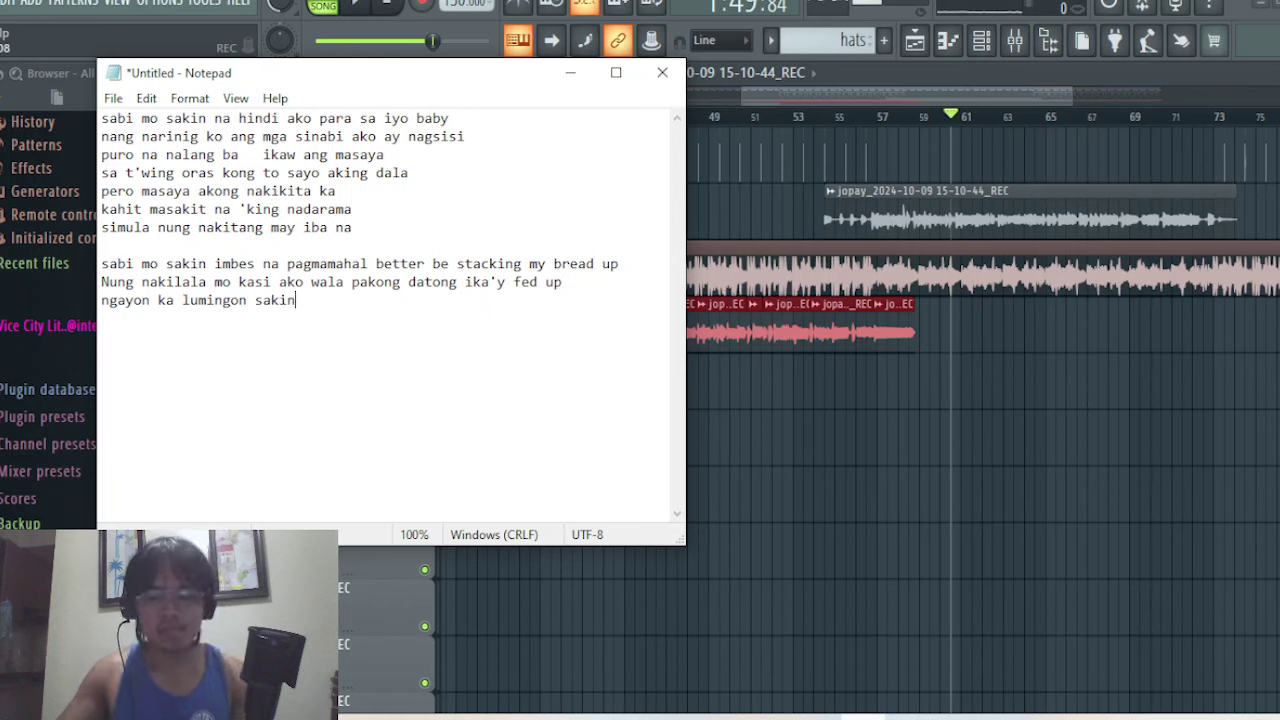
text( tawa)
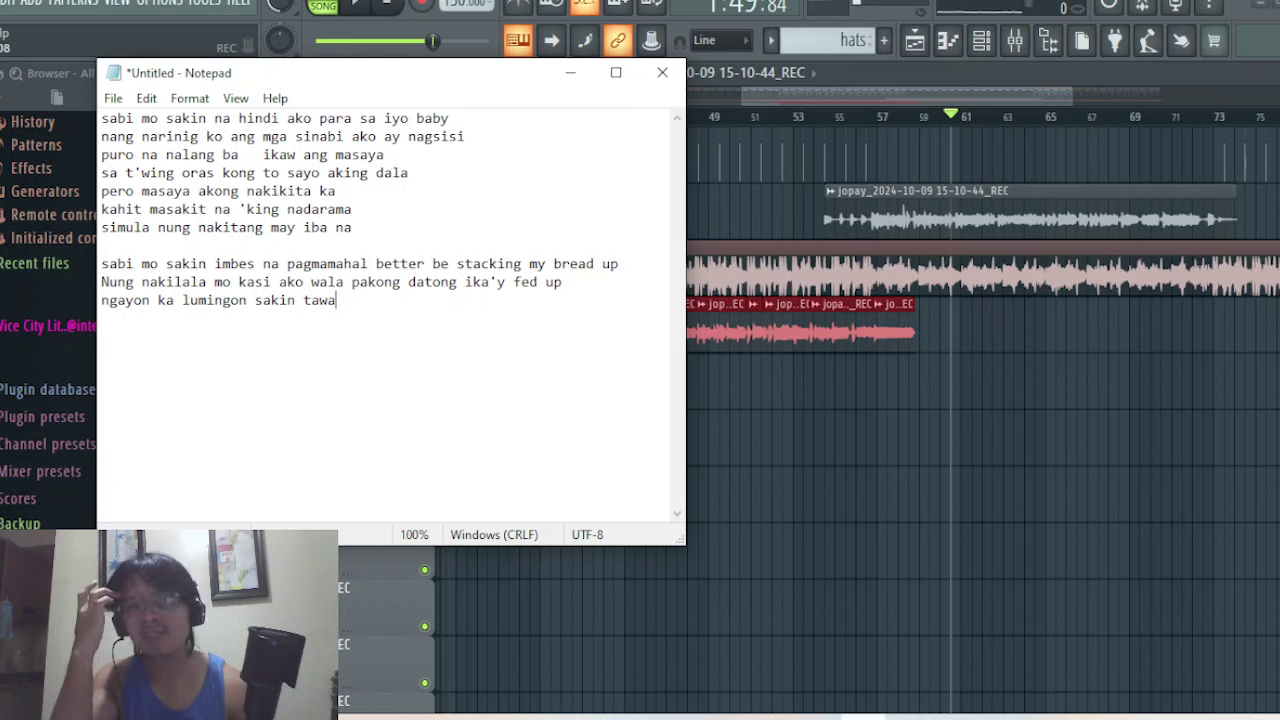
text(nan mo)
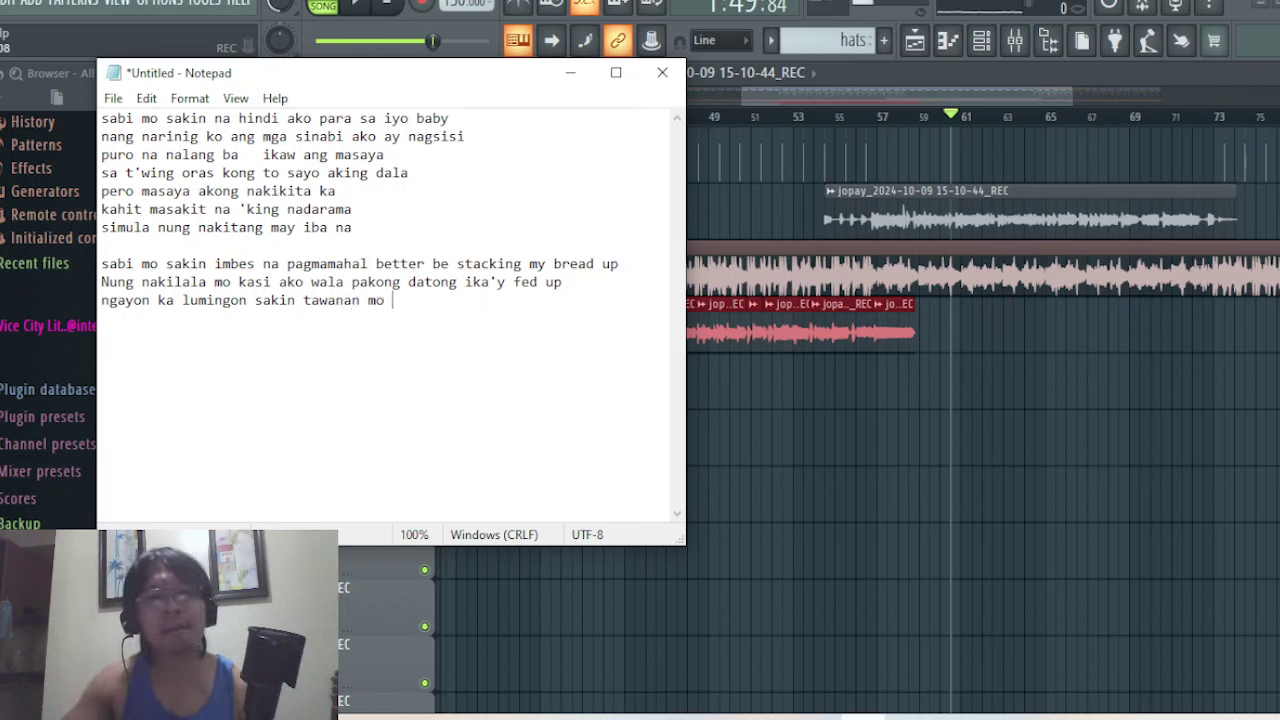
text( ang)
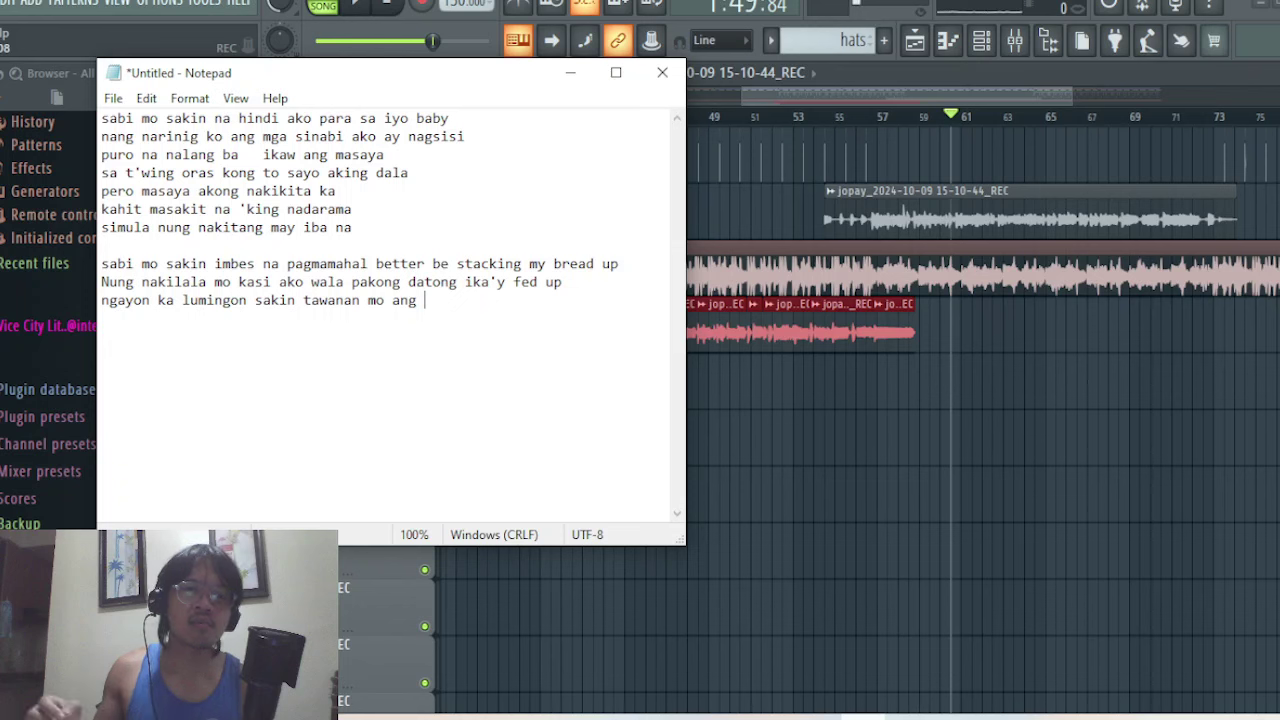
text(tinted)
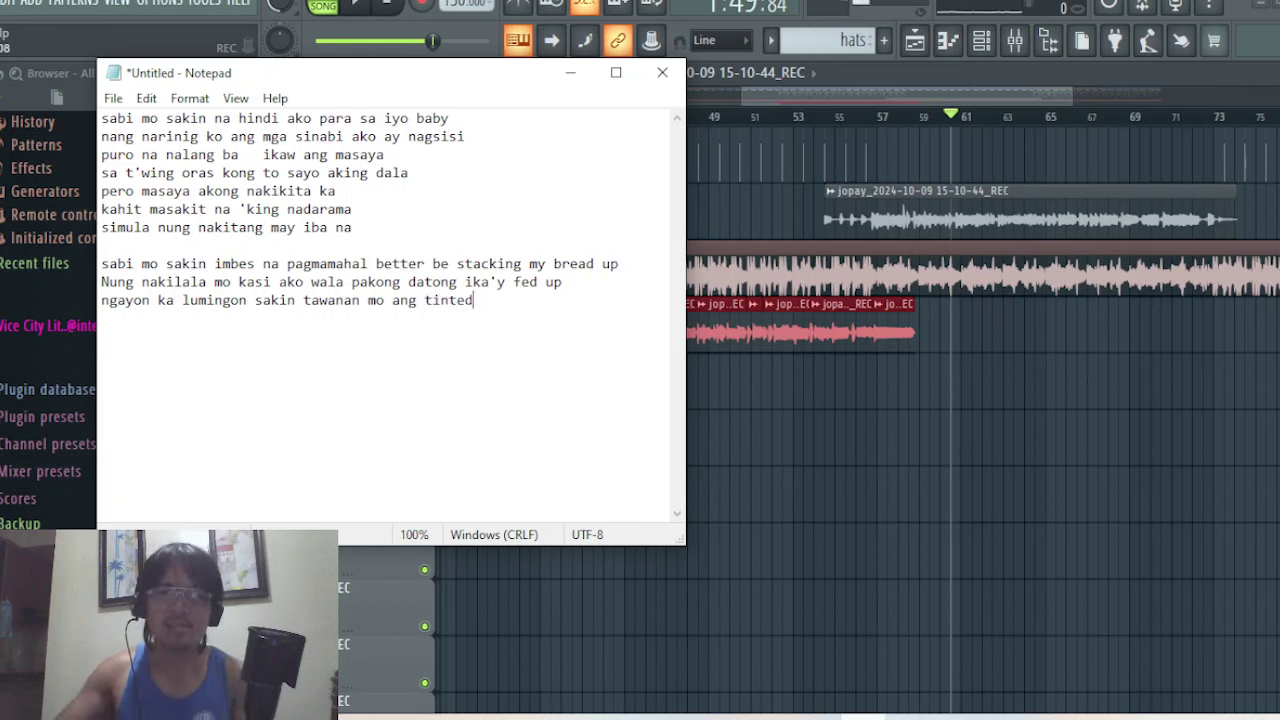
text( na lambo)
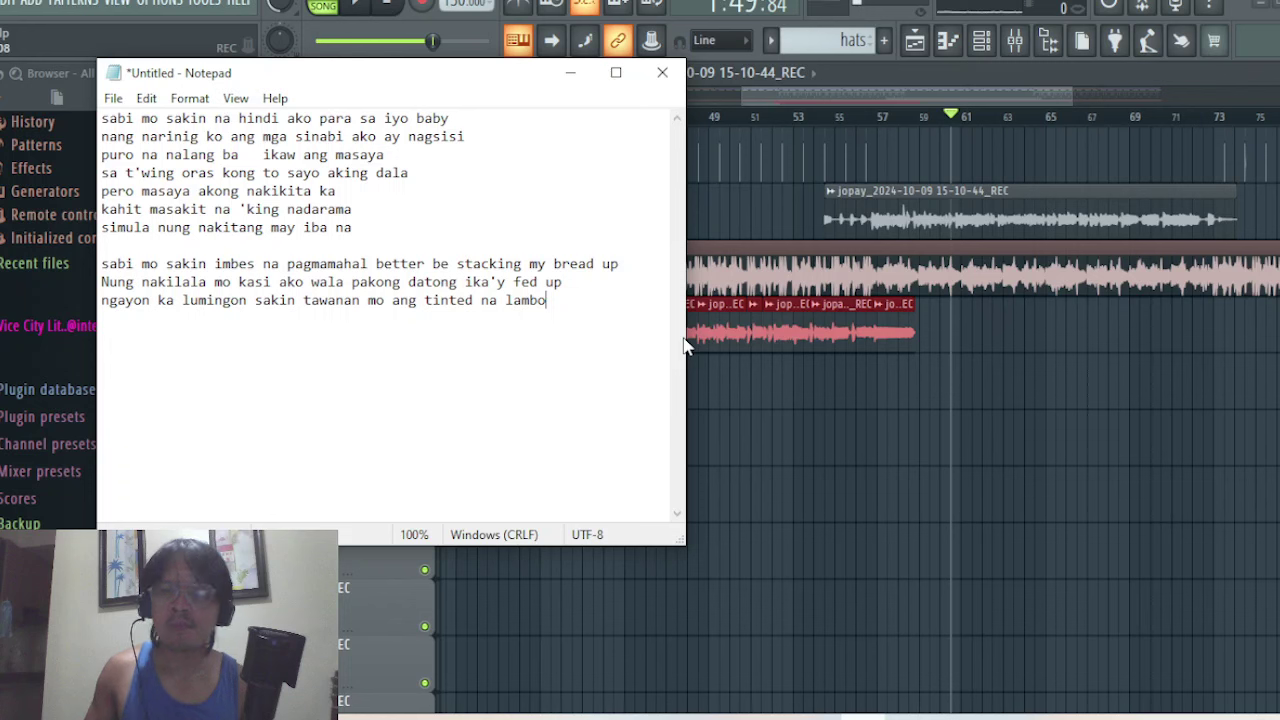
key(Return)
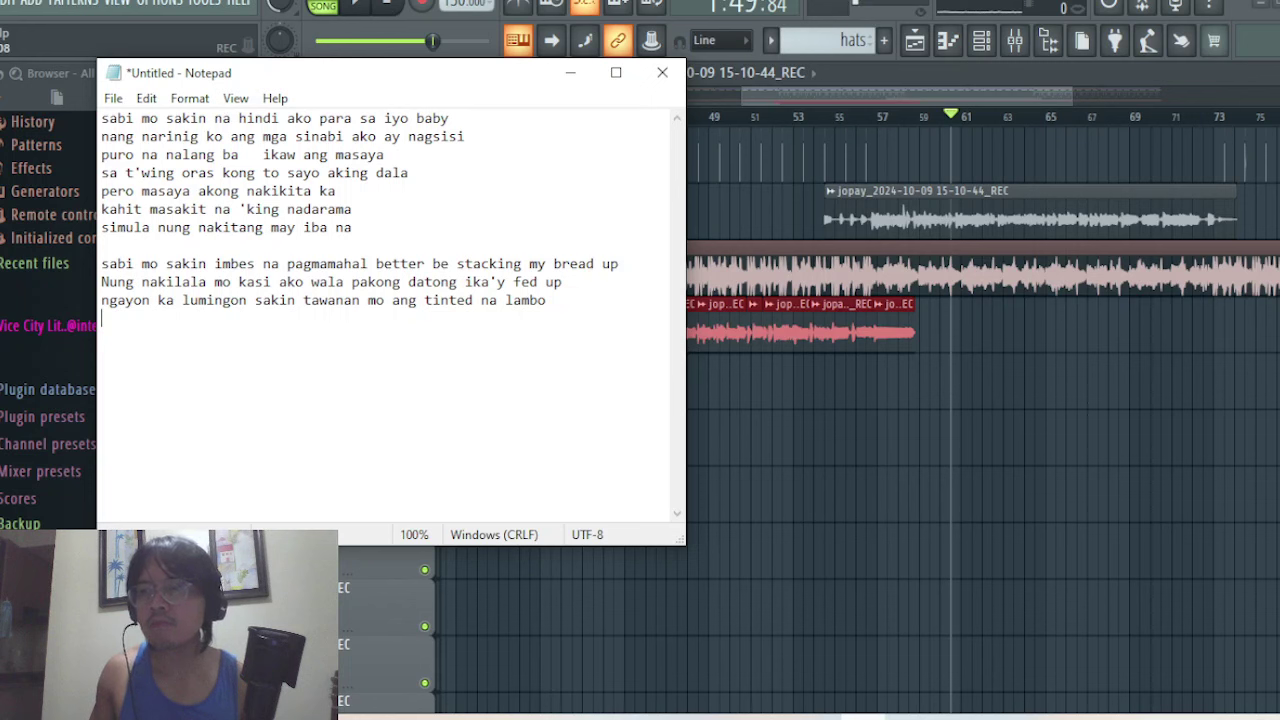
text(Sa)
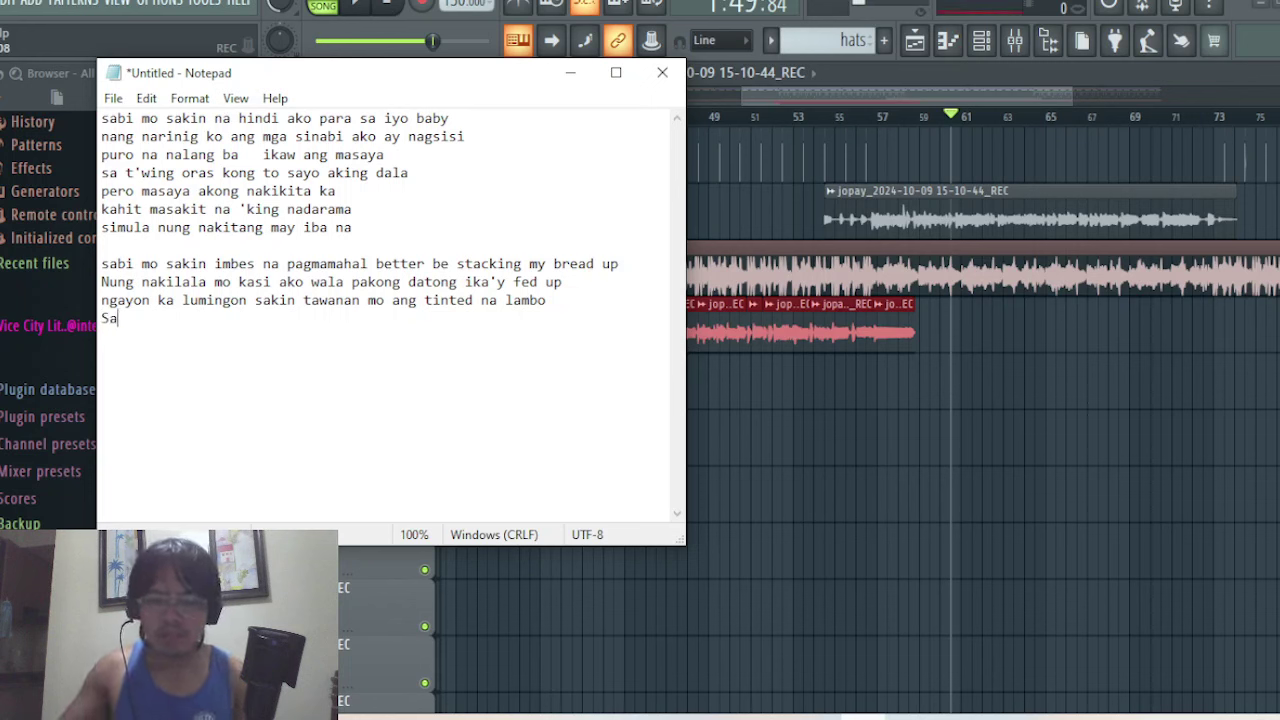
key(BackSpace)
key(BackSpace)
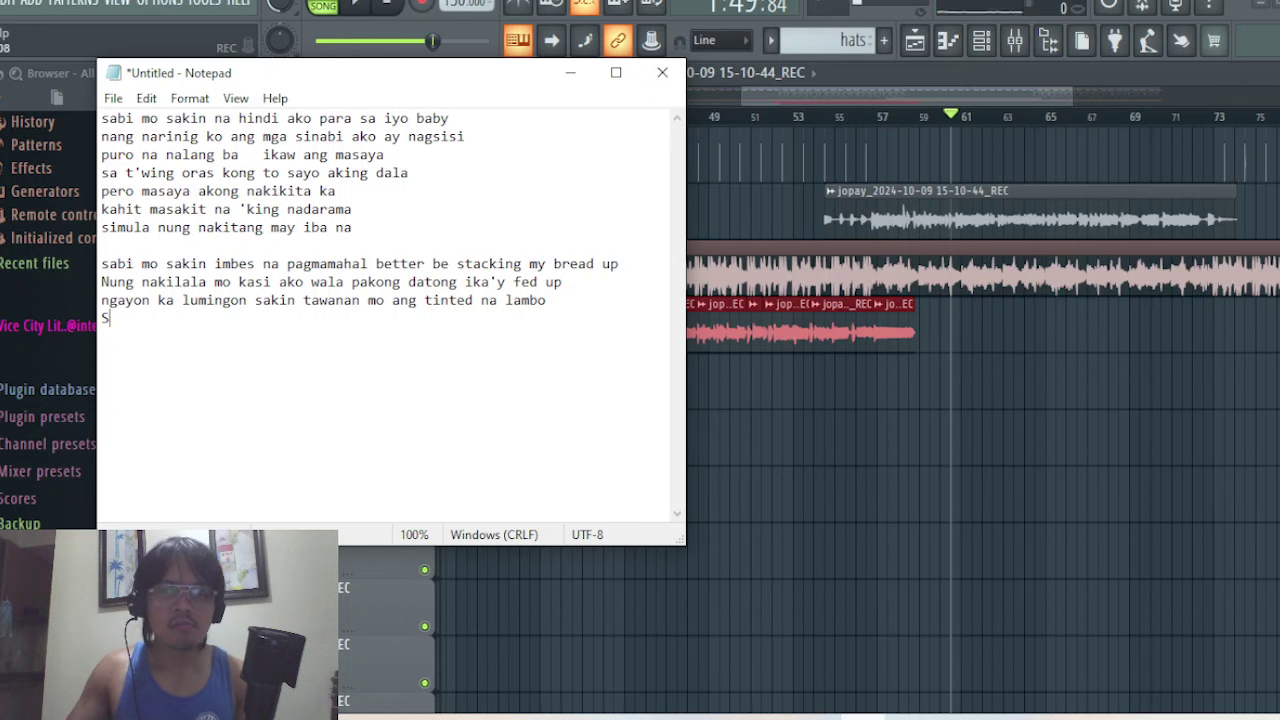
Step: Begin the fourth line of the second verse with "Om my chest gucci"
text(Om my )
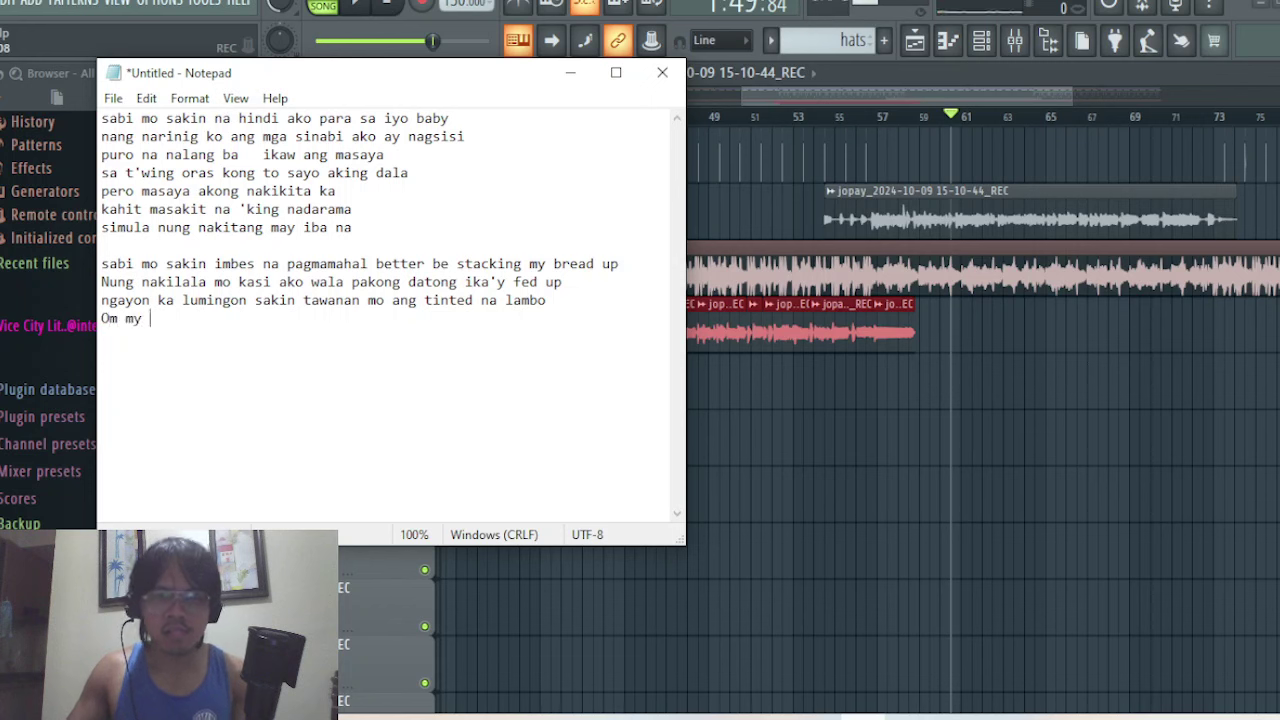
text(chest gucci)
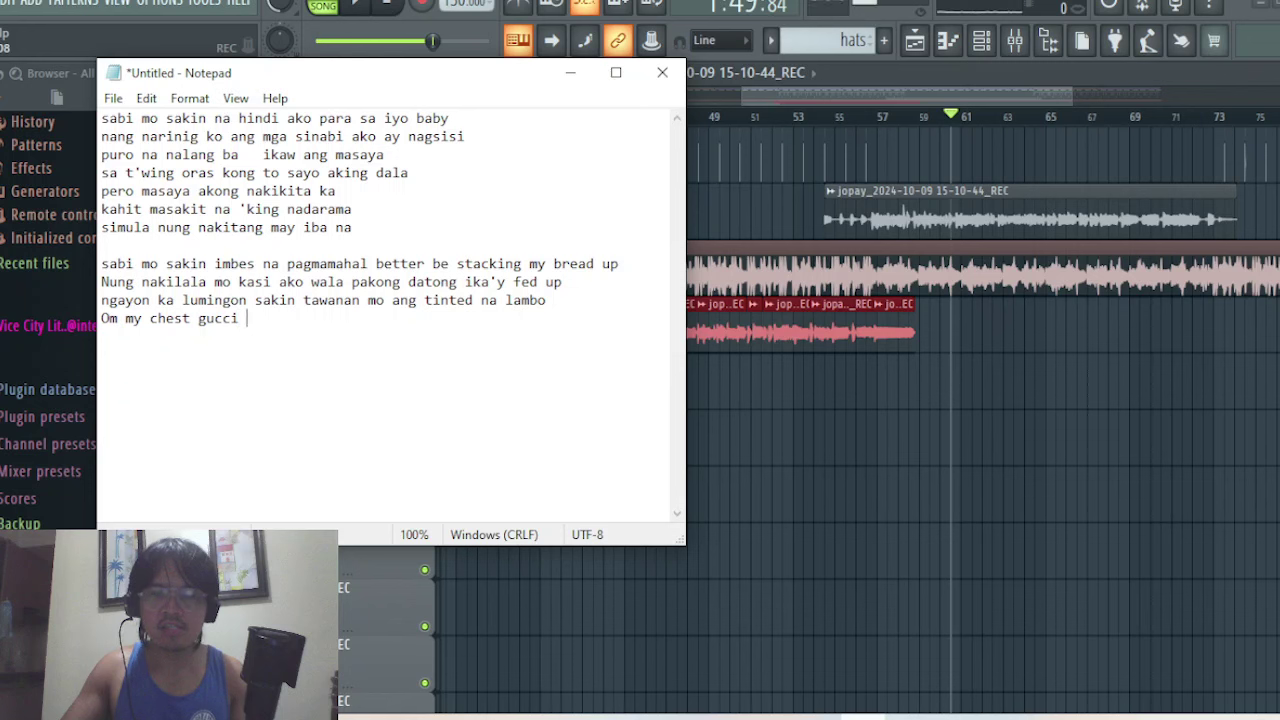
text( sapatos)
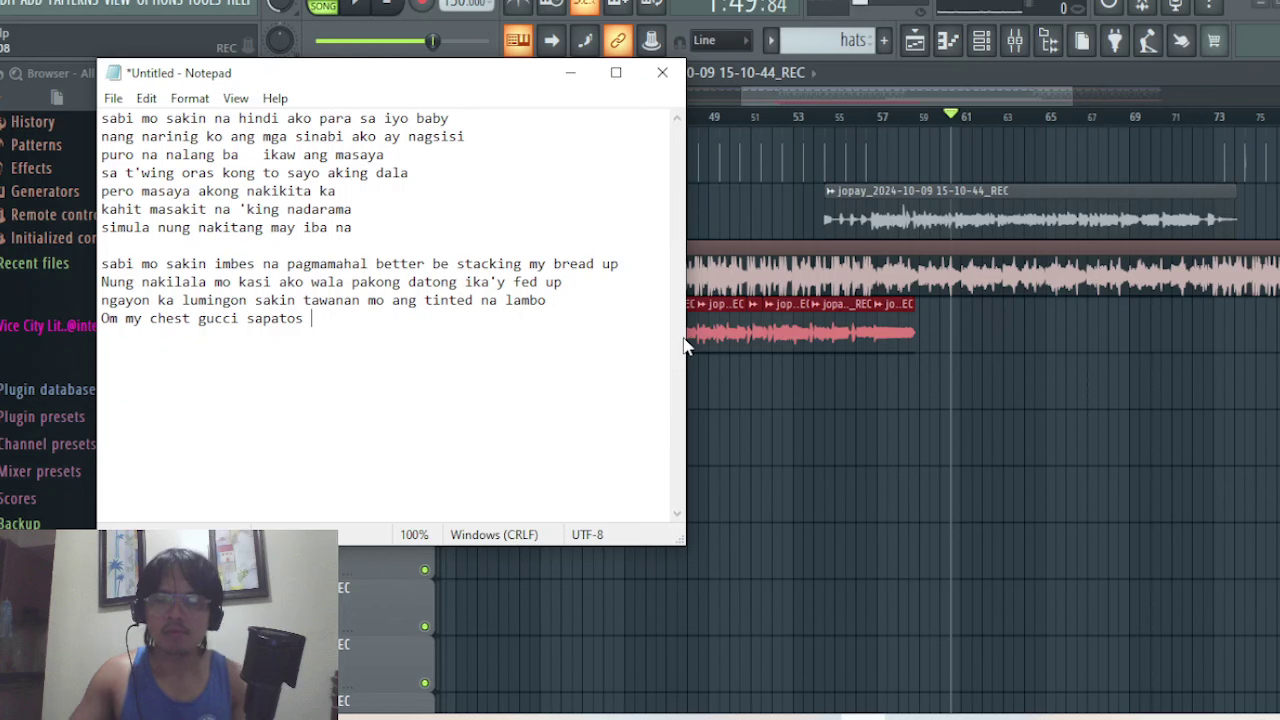
text(na)
key(BackSpace)
key(BackSpace)
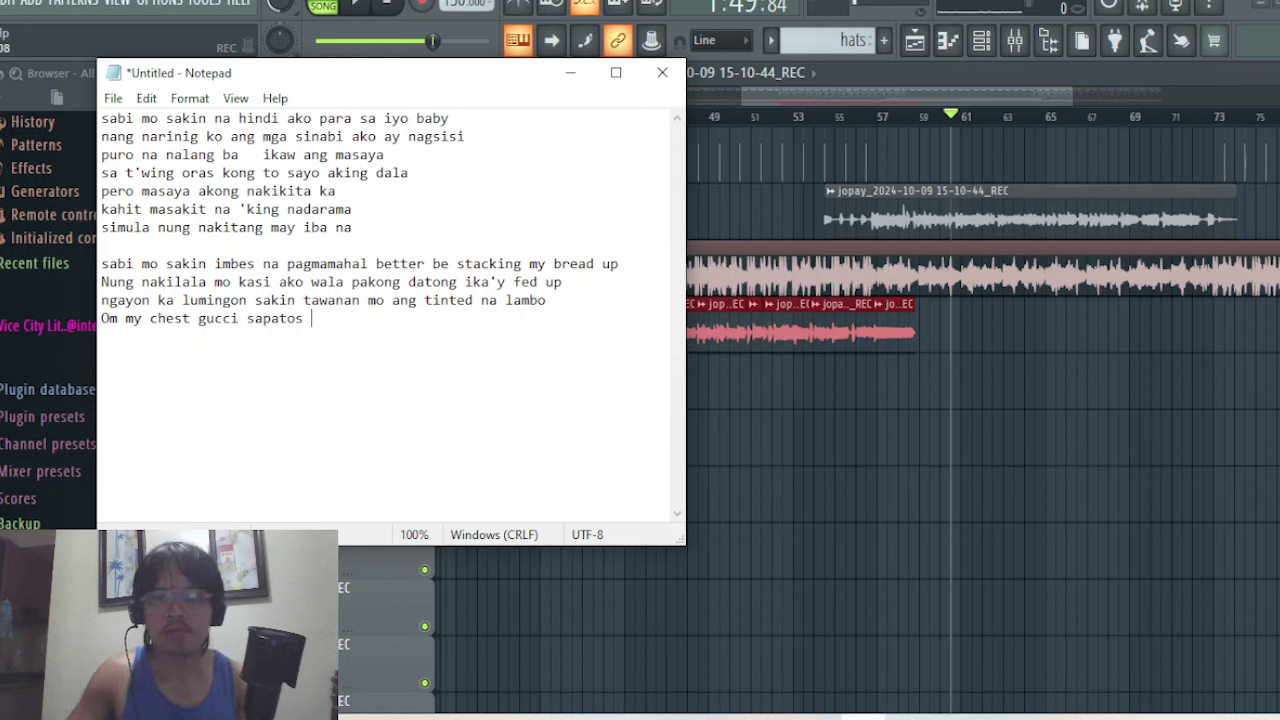
key(BackSpace)
key(BackSpace)
key(BackSpace)
key(BackSpace)
key(BackSpace)
key(BackSpace)
key(BackSpace)
key(BackSpace)
key(BackSpace)
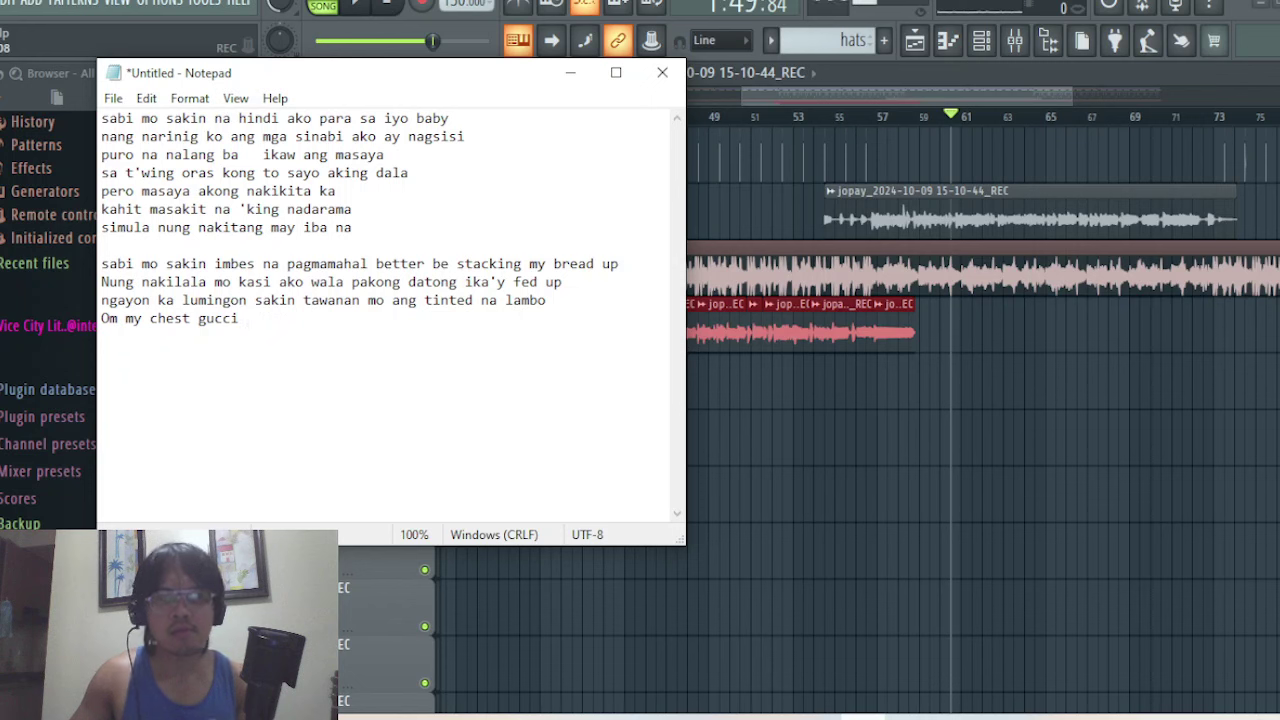
Step: Continue the fourth lyric line with "and all white na nike"
text(and wil)
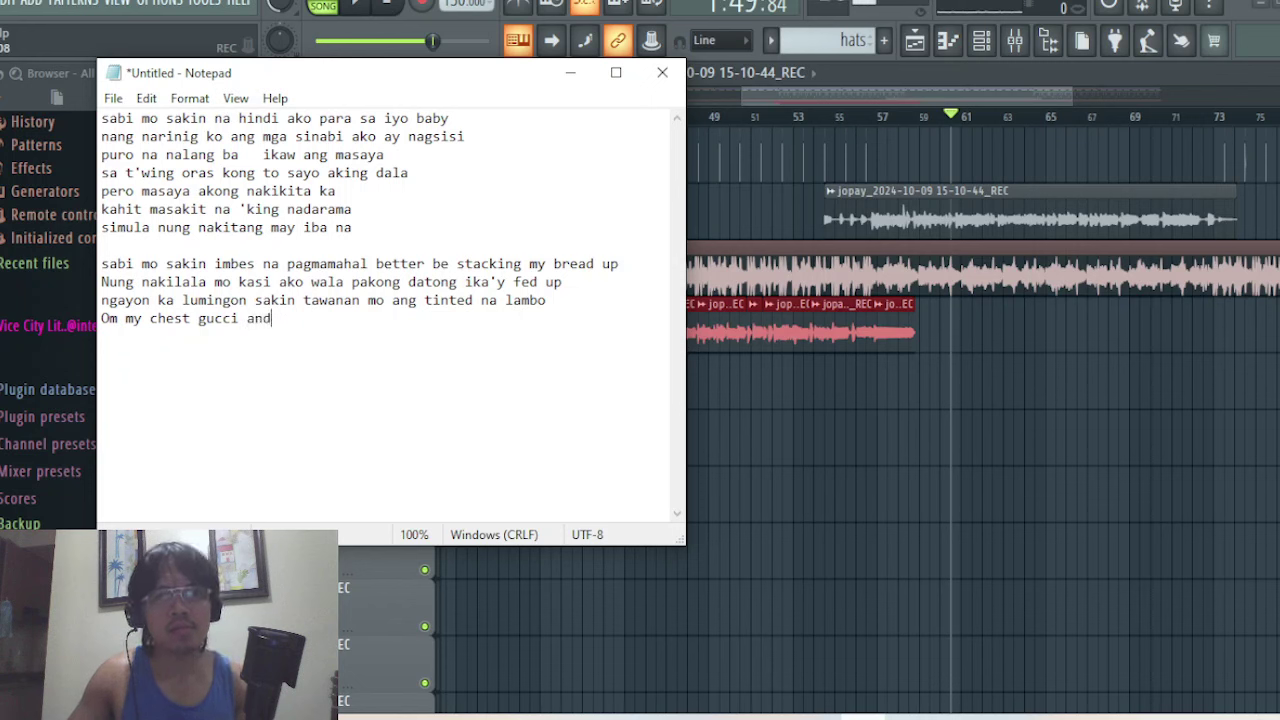
key(BackSpace)
key(BackSpace)
key(BackSpace)
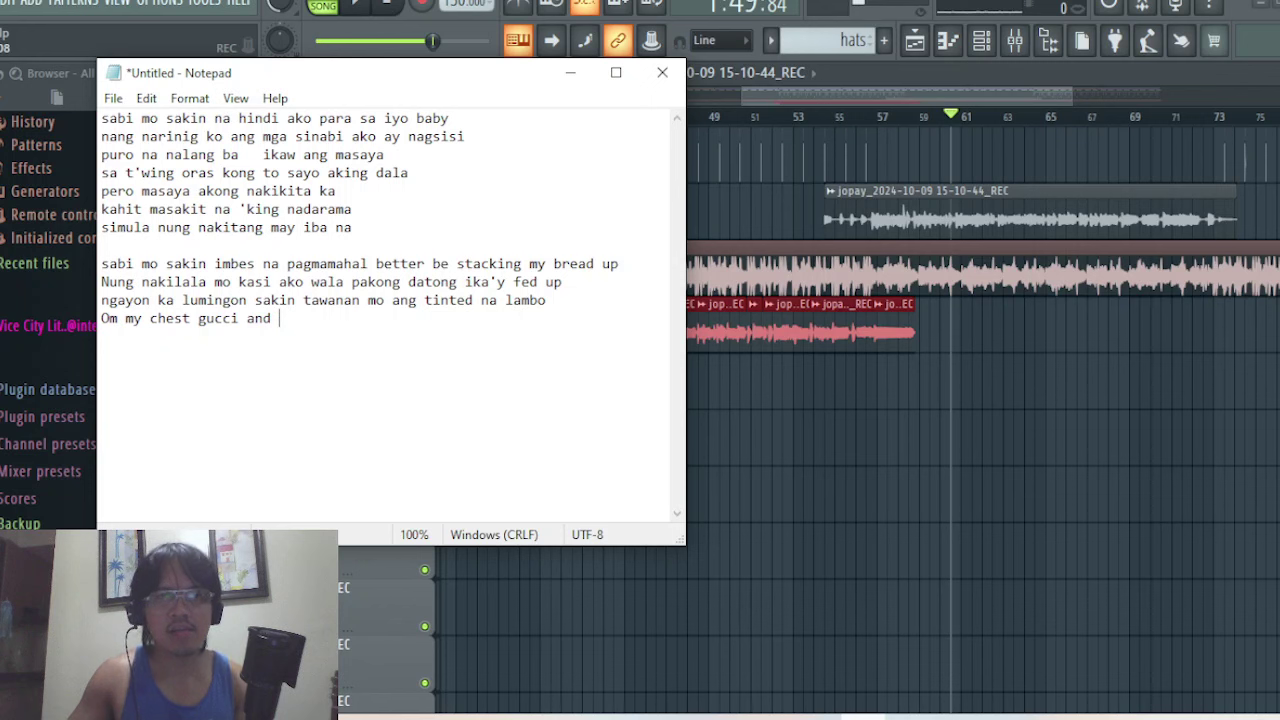
text(all )
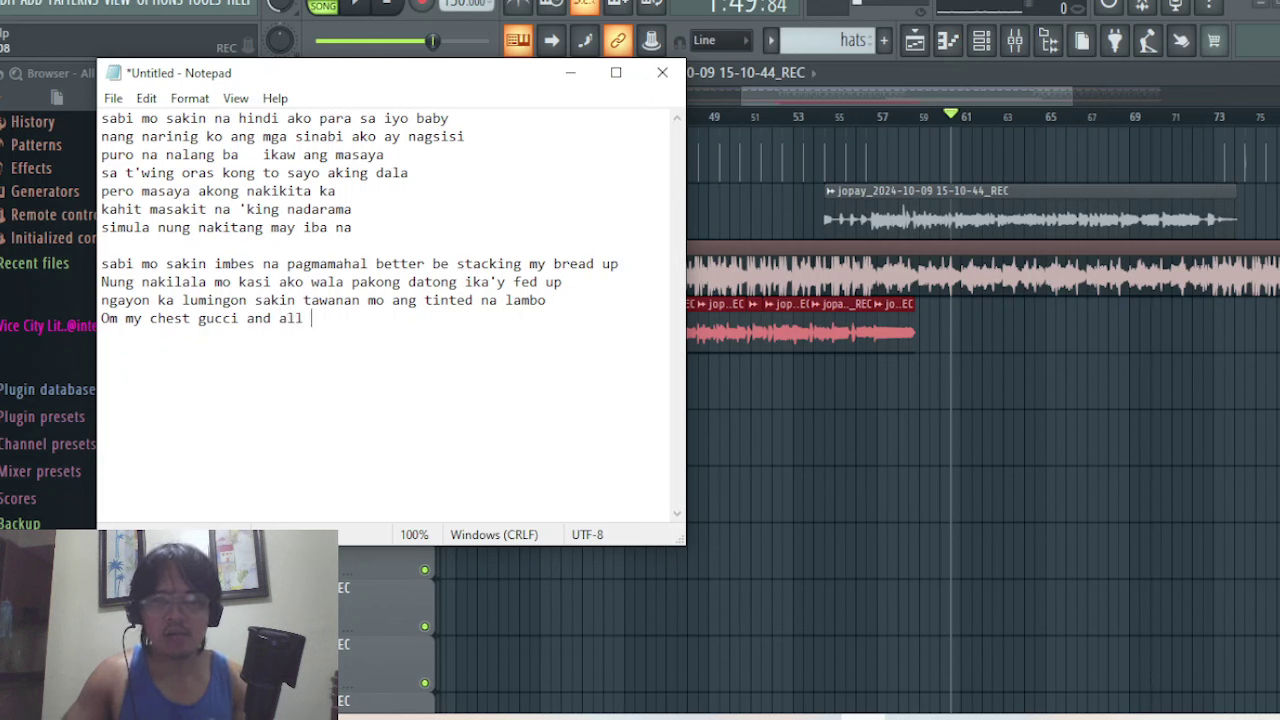
text(white n)
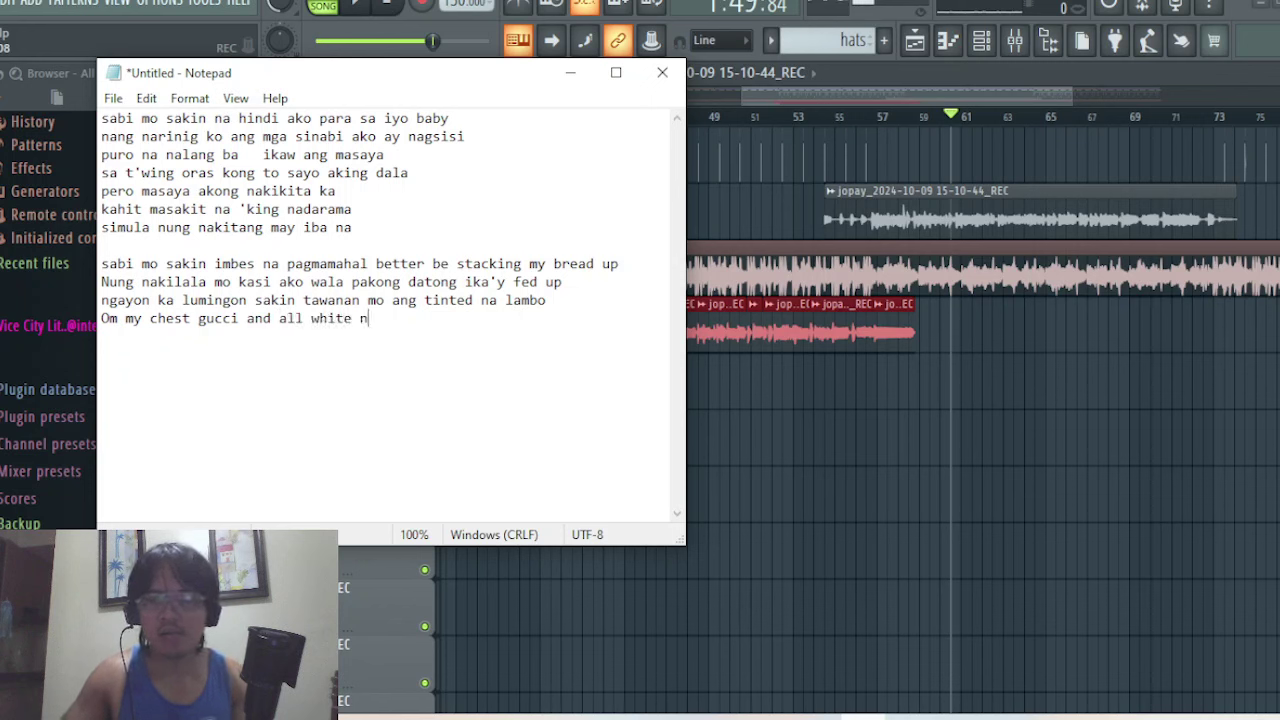
text(a nike)
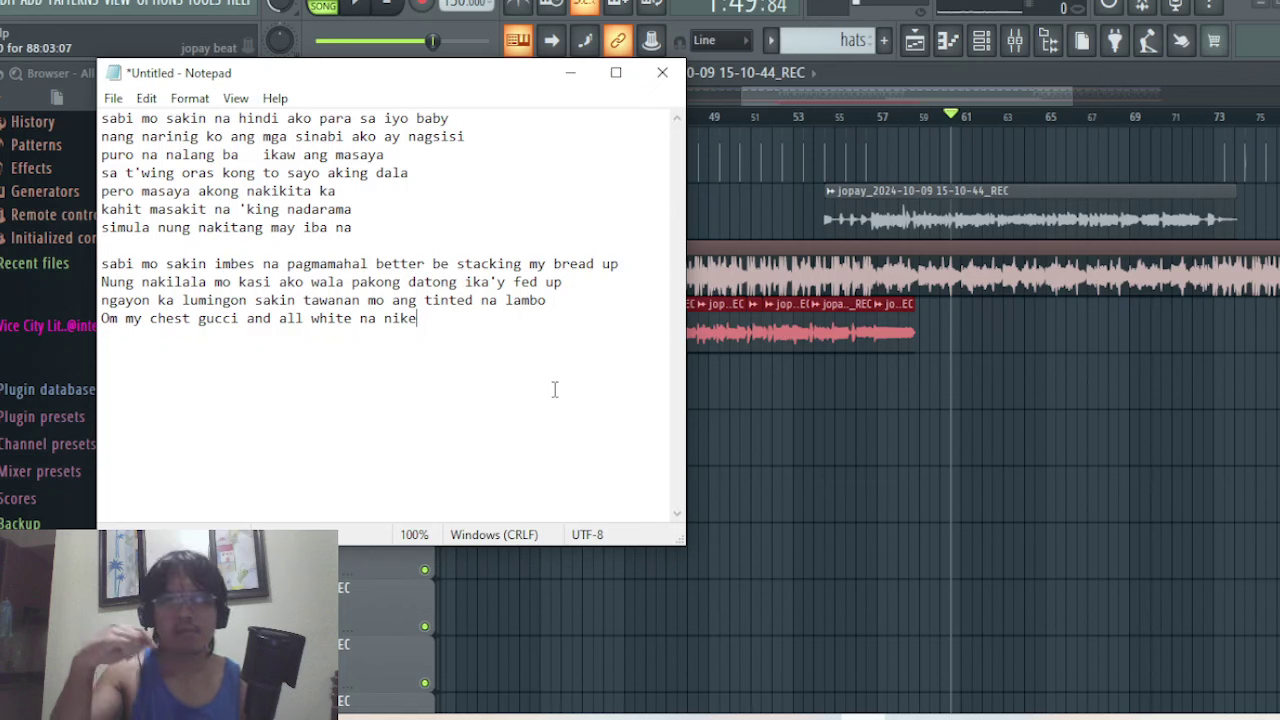
text(kaibiogan)
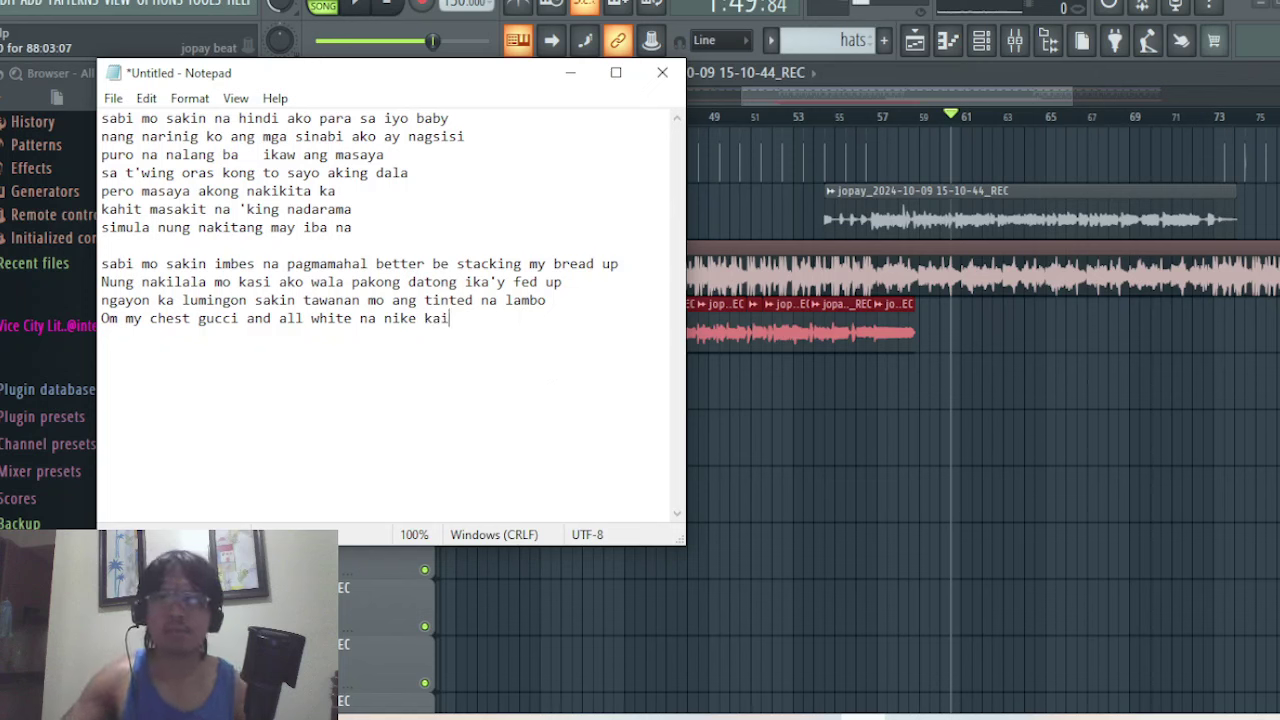
key(BackSpace)
key(BackSpace)
key(BackSpace)
key(BackSpace)
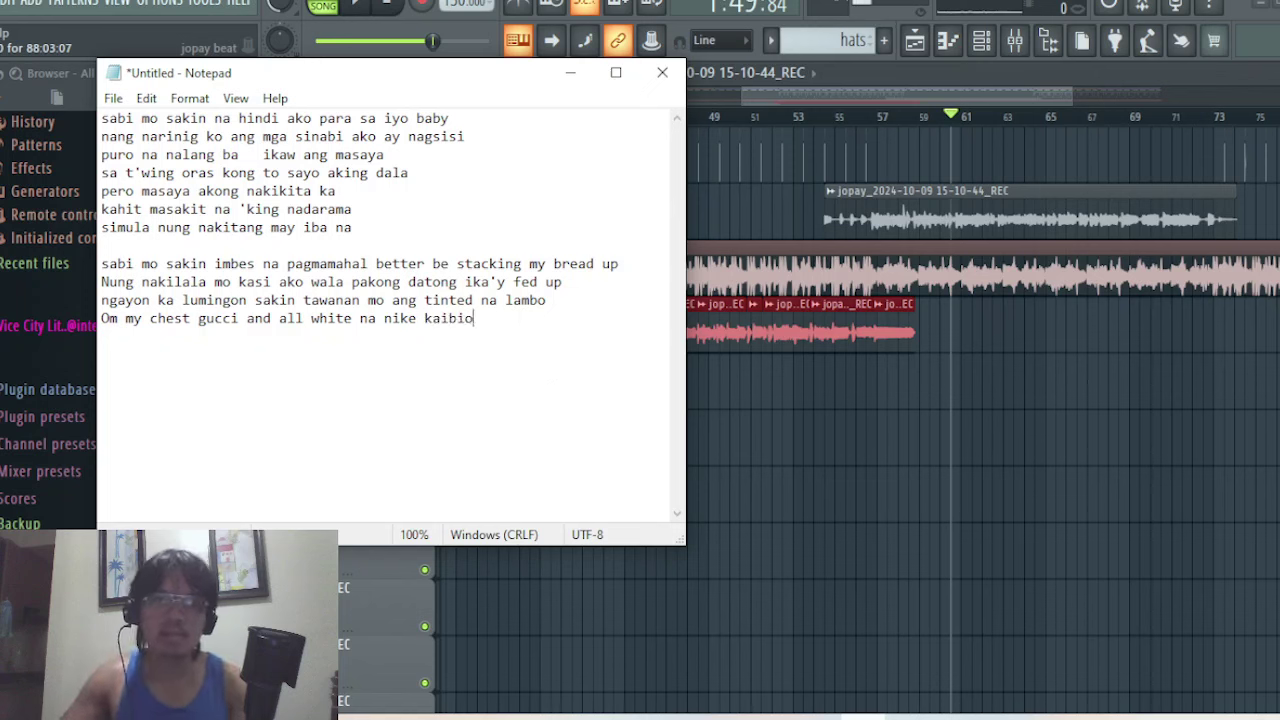
text(gan)
key(BackSpace)
key(BackSpace)
key(BackSpace)
key(BackSpace)
key(BackSpace)
key(BackSpace)
key(BackSpace)
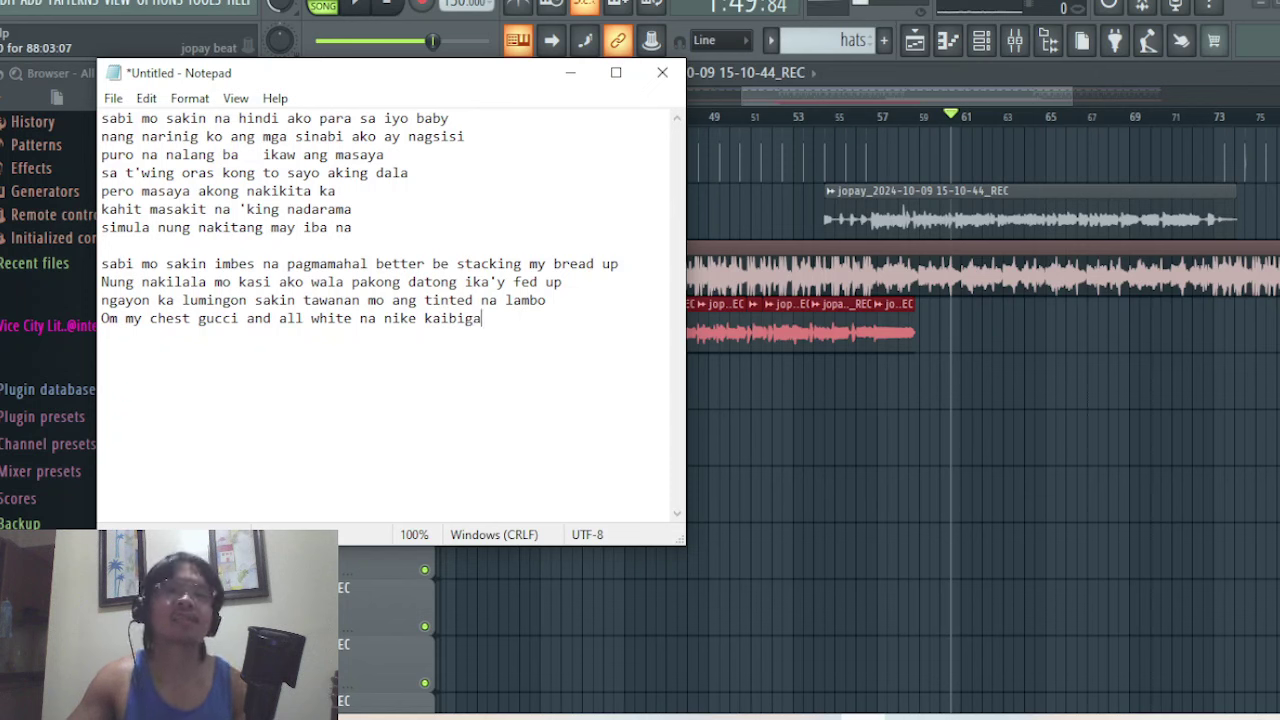
key(BackSpace)
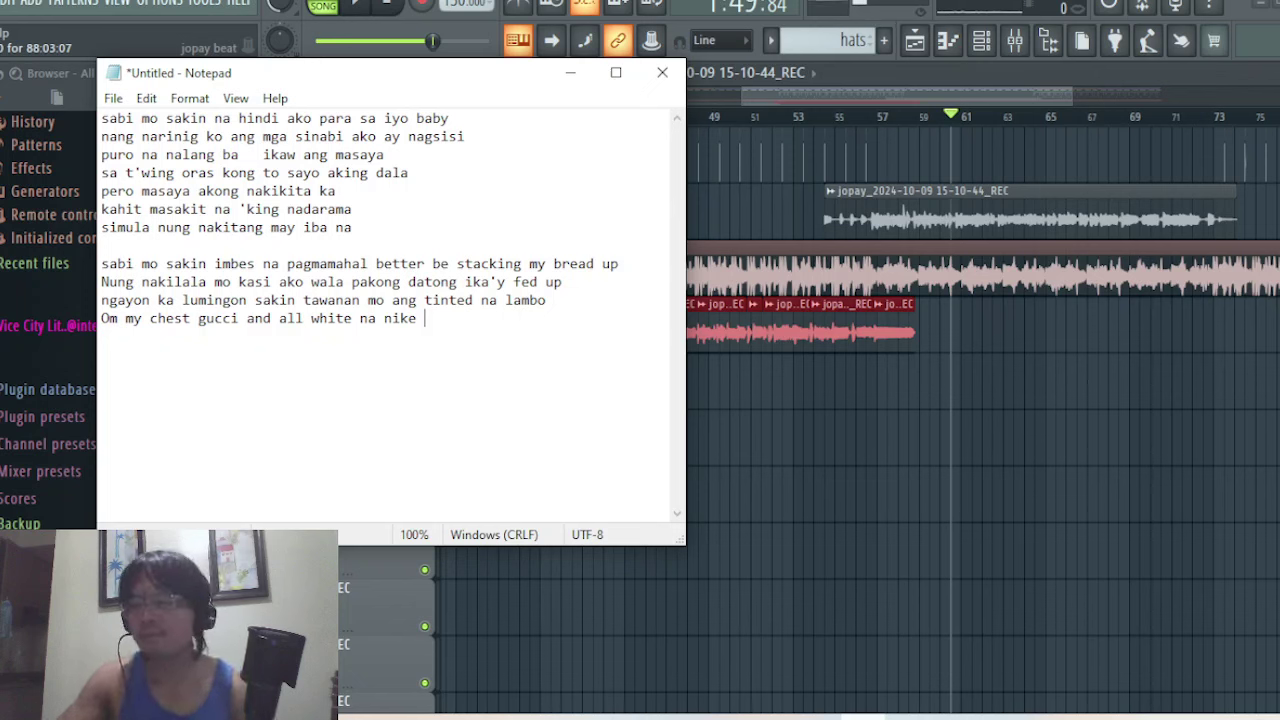
Step: Finish the fourth lyric line with "di na mabilang na ang peso"
text(di n)
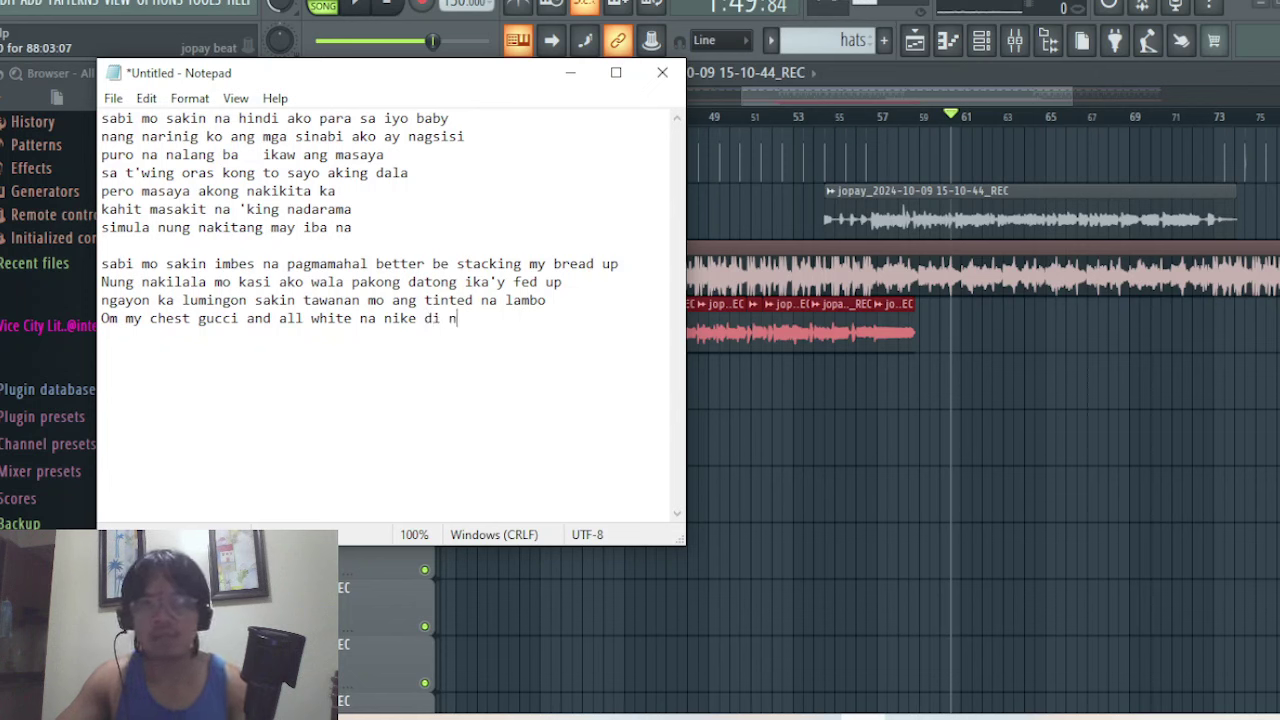
text(a mabilang na)
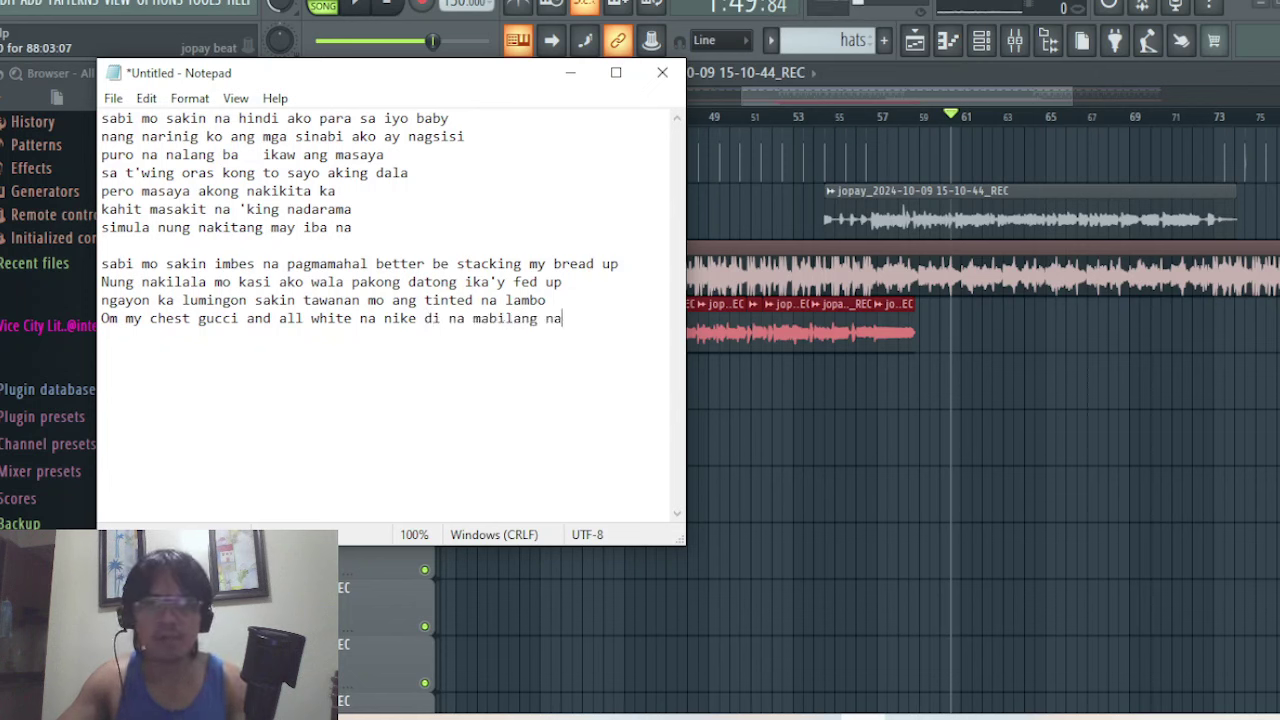
text( ang peso)
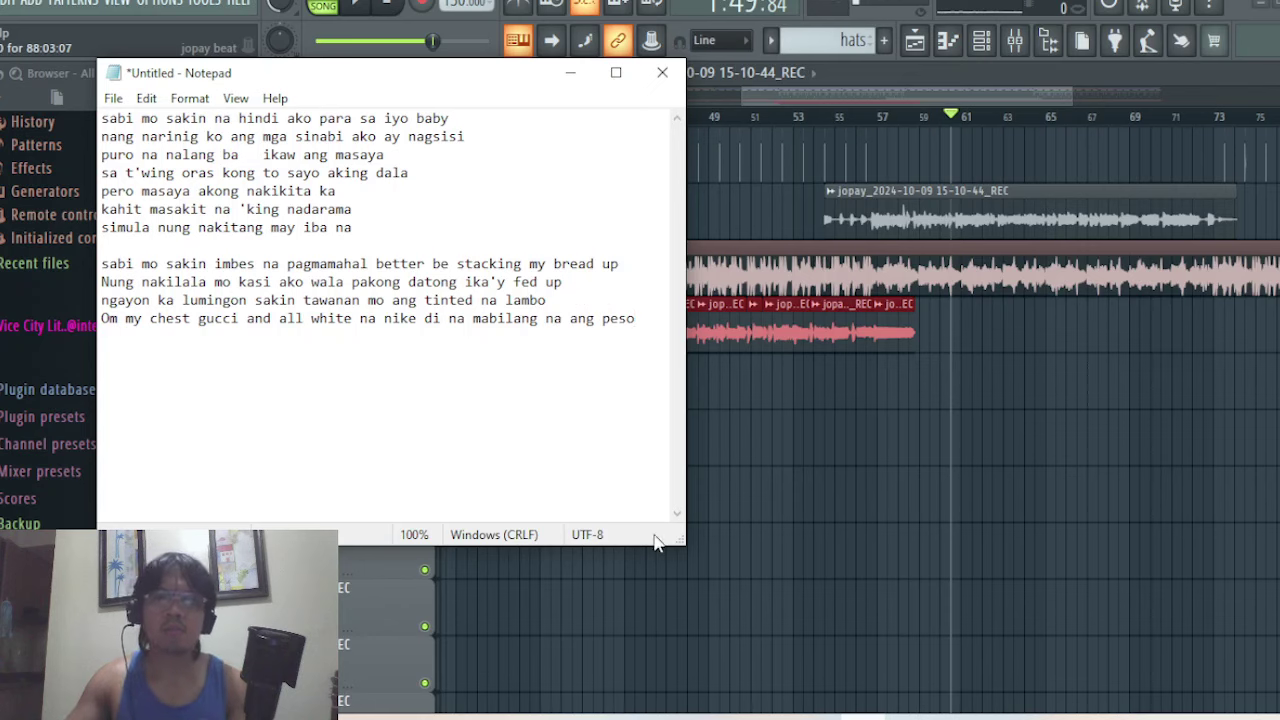
click(920, 390)
click(836, 118)
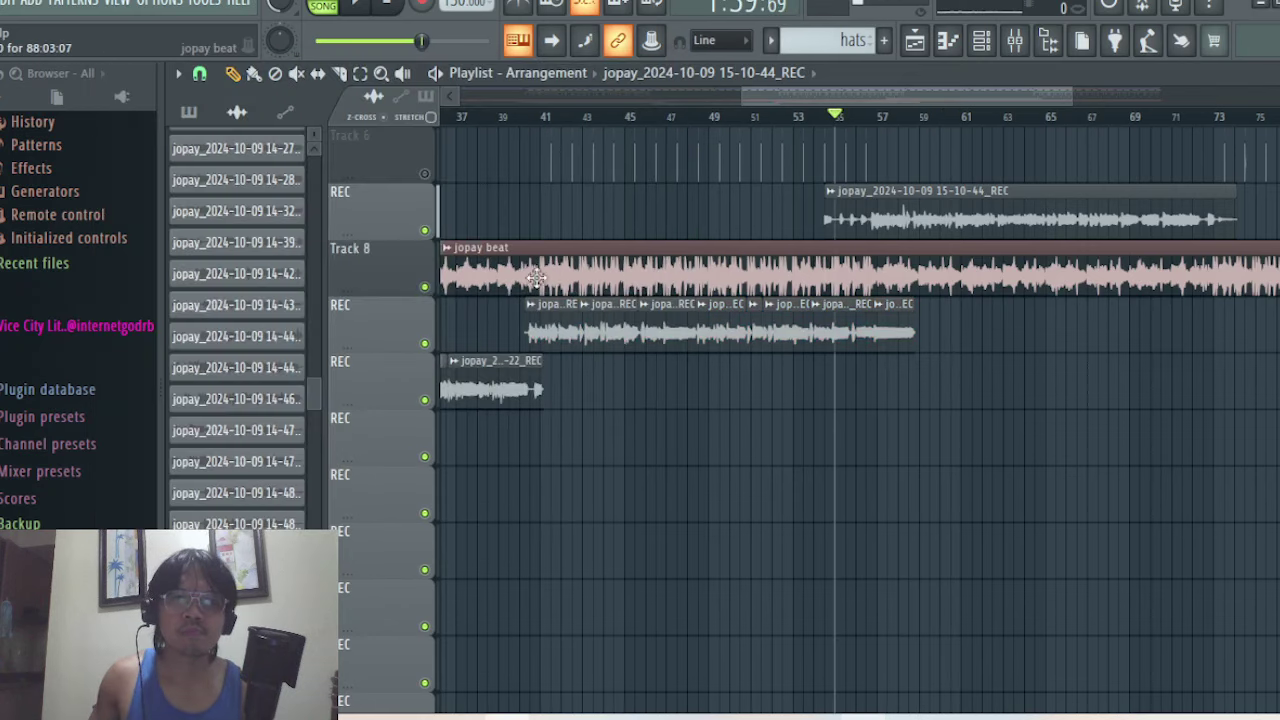
key(space)
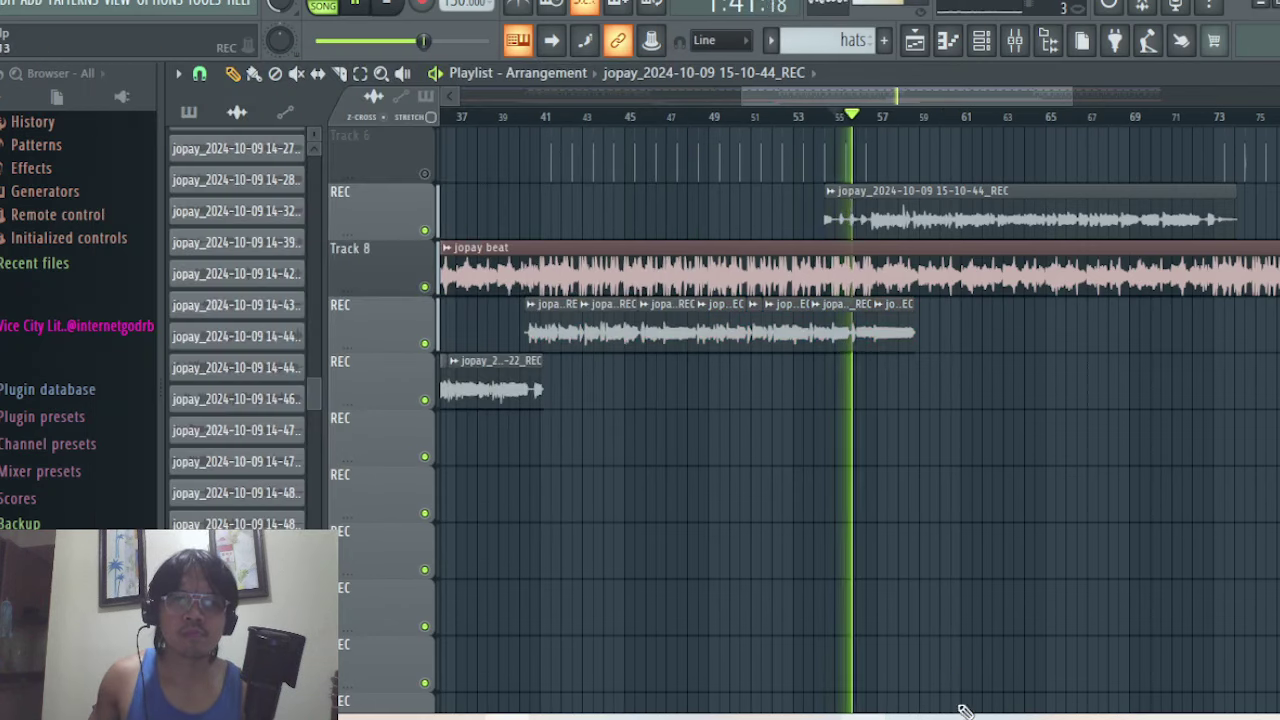
click(425, 230)
key(space)
key(space)
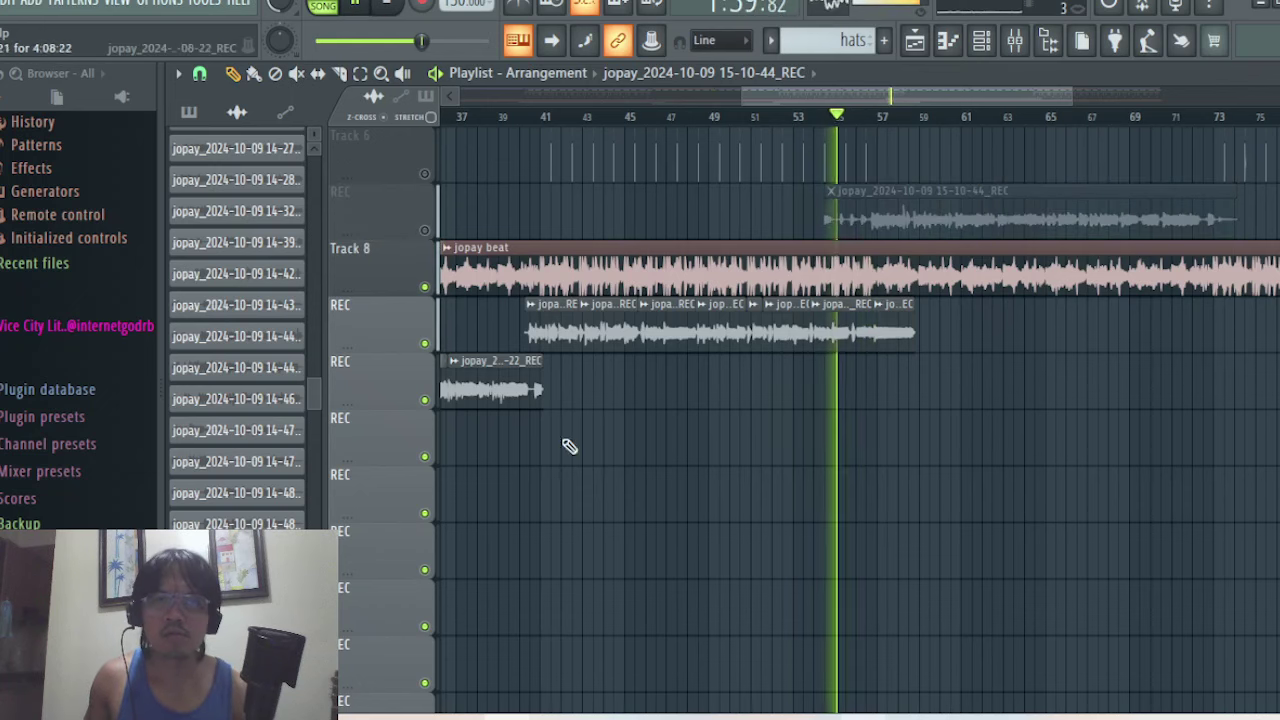
Step: Switch to Notepad and move the lyrics window away from the playlist's track headers while the beat plays
key(alt+Tab)
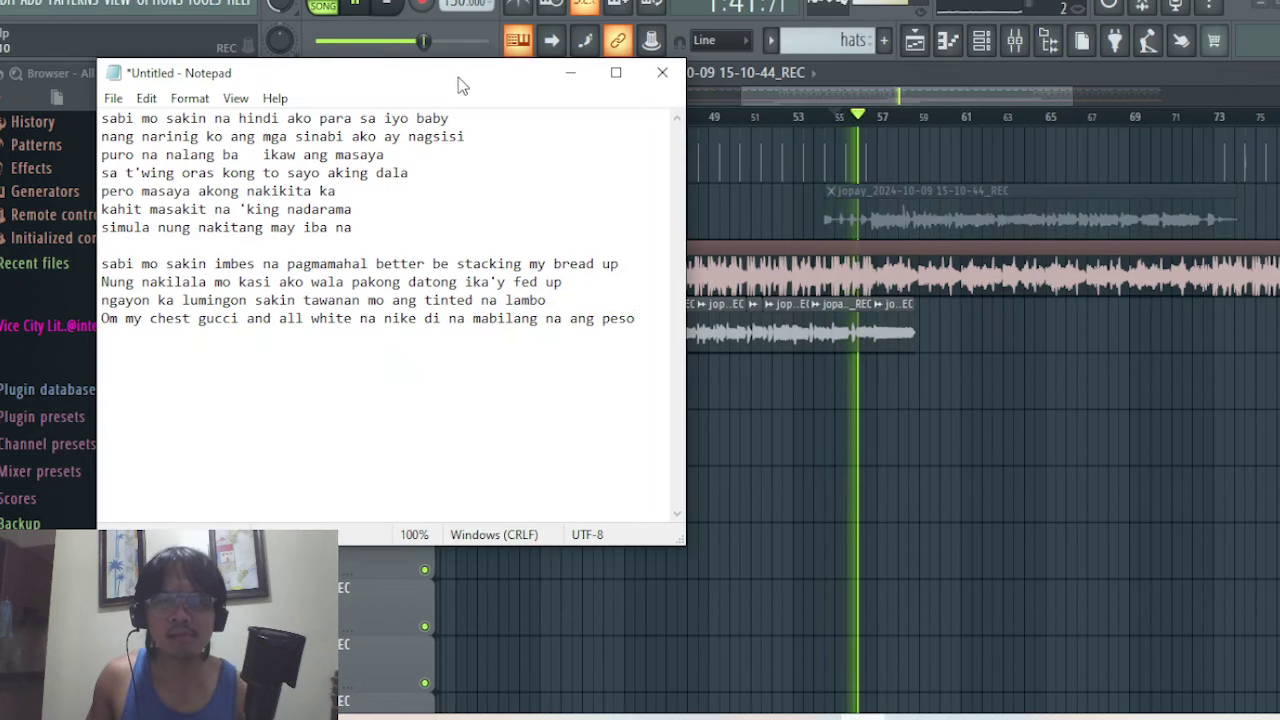
drag(453, 88, 828, 105)
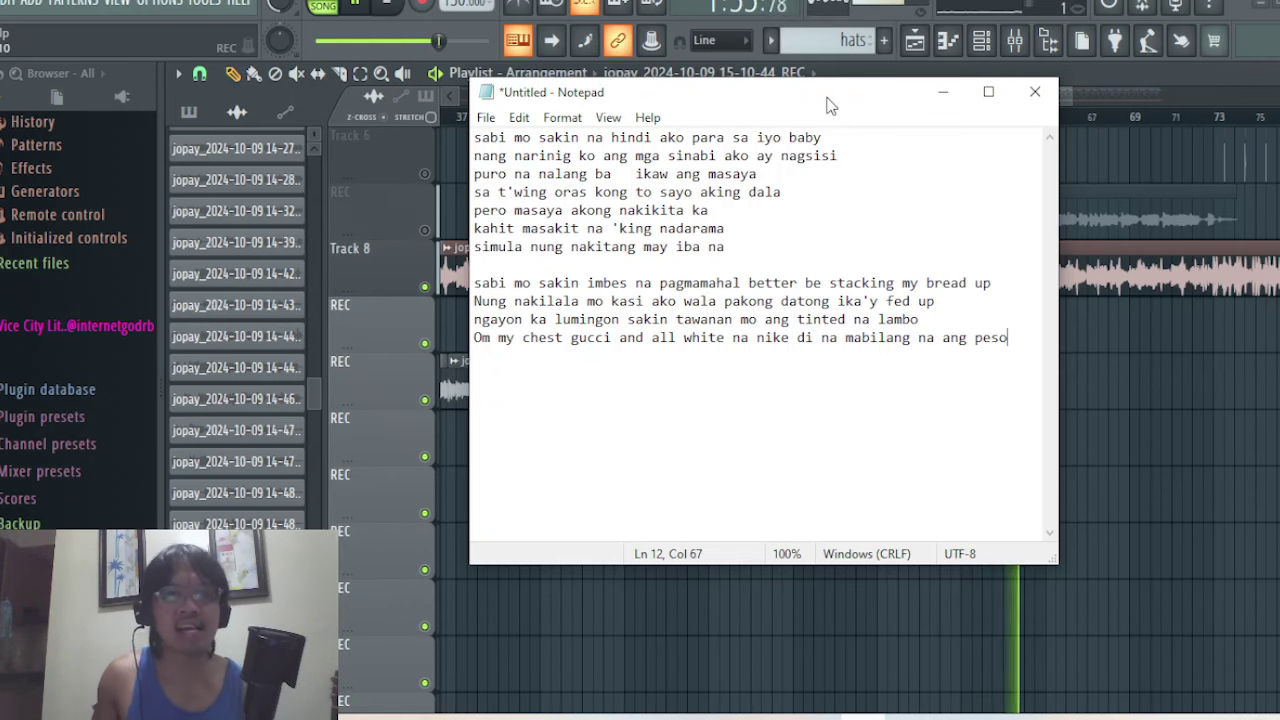
Step: Record a vocal take in FL Studio from about bar 55 into the playlist as an audio clip, with the Notepad lyrics in view
key(alt+Tab)
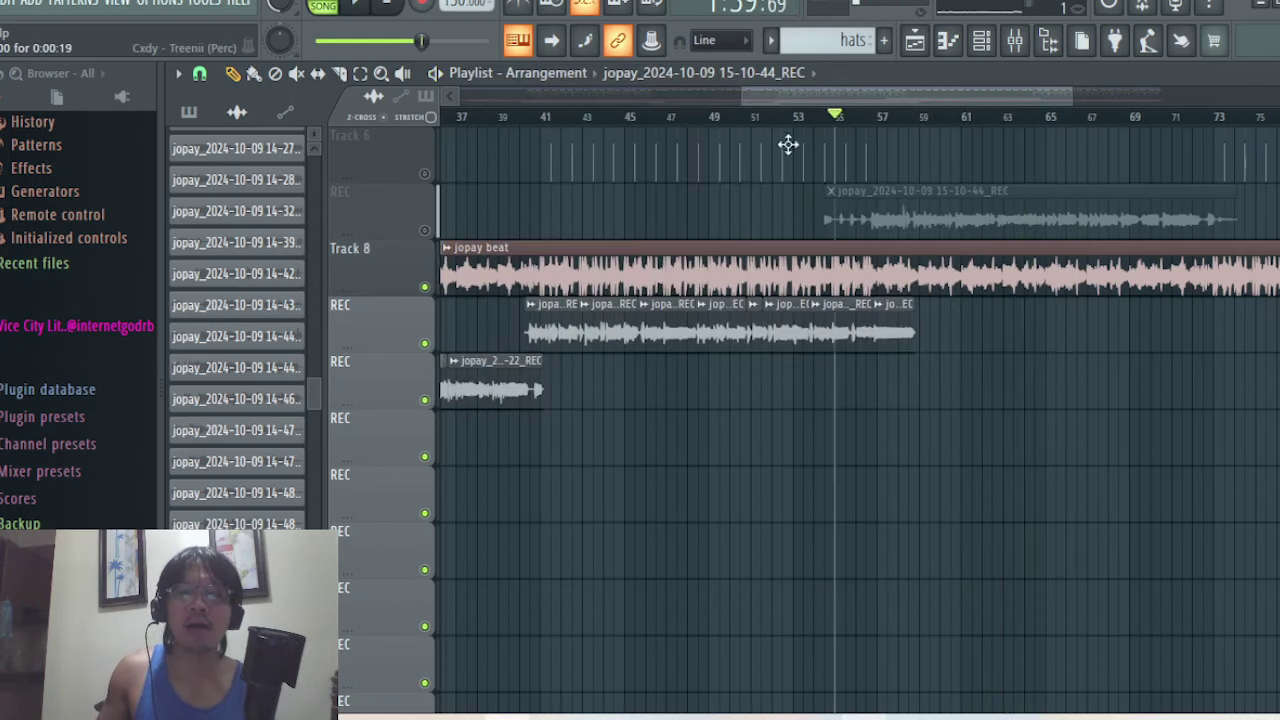
click(428, 4)
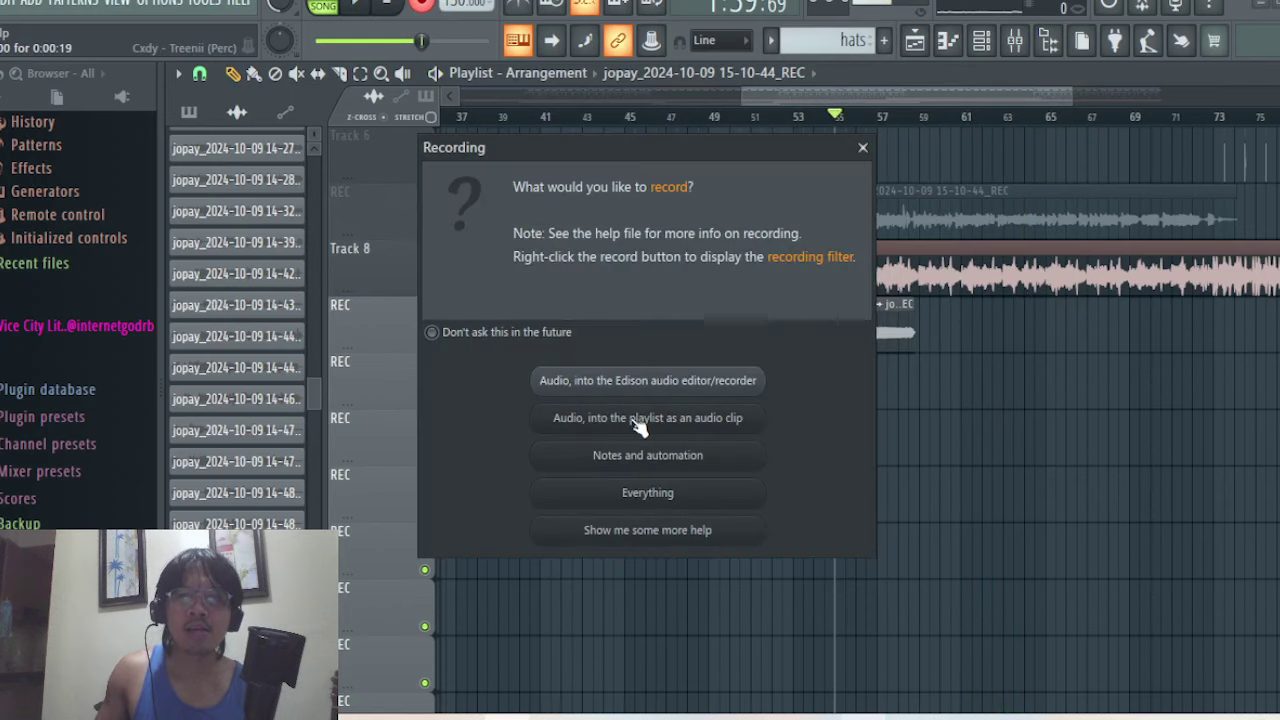
click(720, 420)
key(alt+Tab)
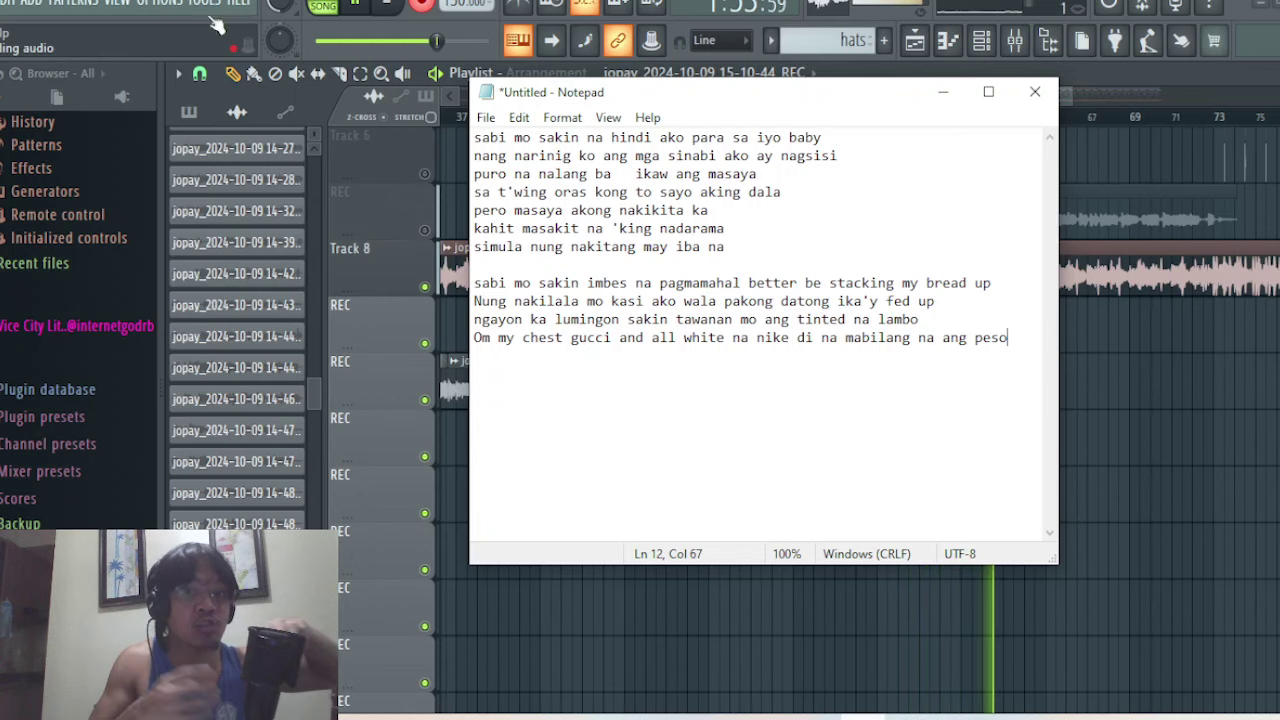
key(alt+Tab)
click(388, 5)
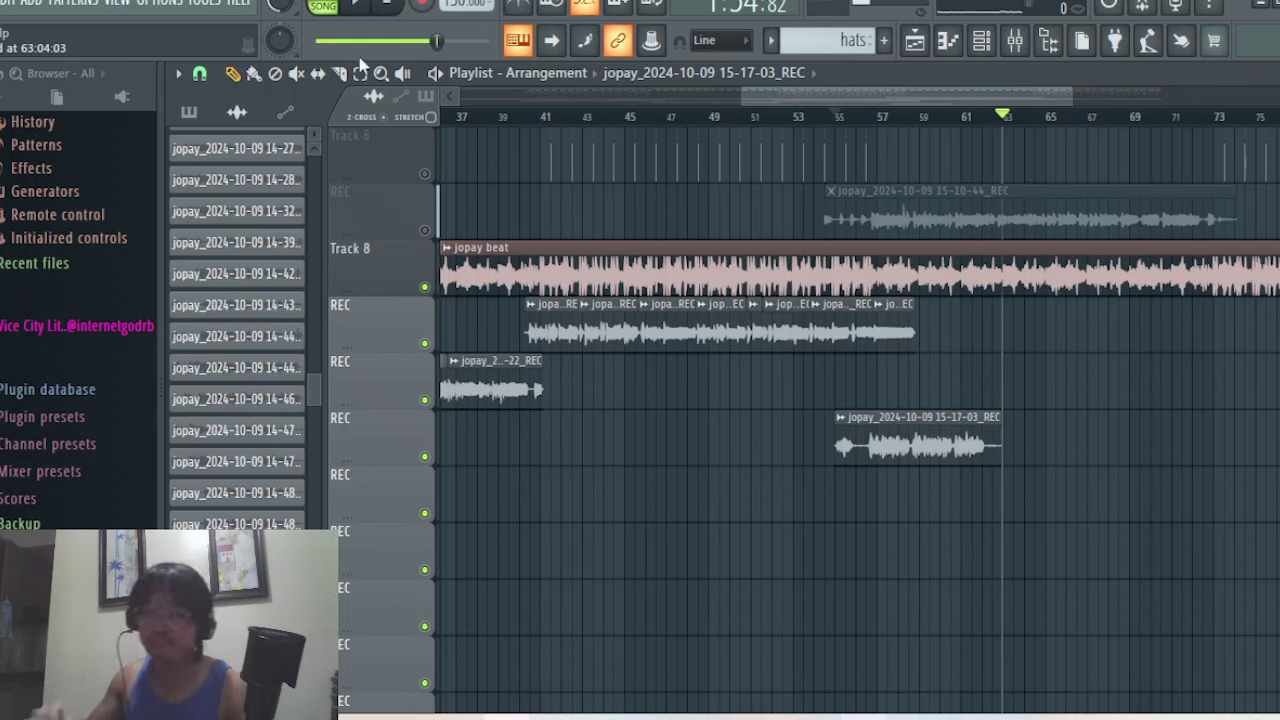
Step: Play back the newly recorded take from about bar 56 and delete its clip from the playlist
click(856, 114)
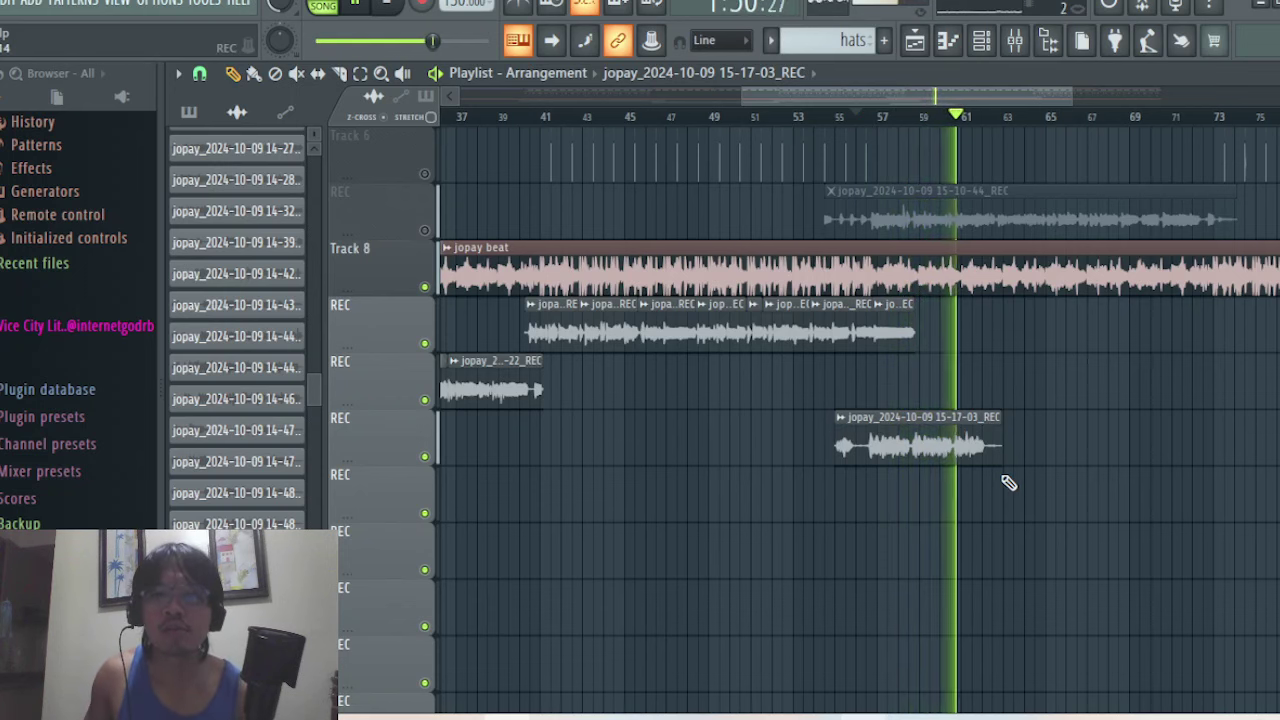
key(space)
right_click(955, 445)
Step: Try another vocal take from about bar 55, recorded into the playlist as an audio clip, and stop the recording and playback
click(838, 122)
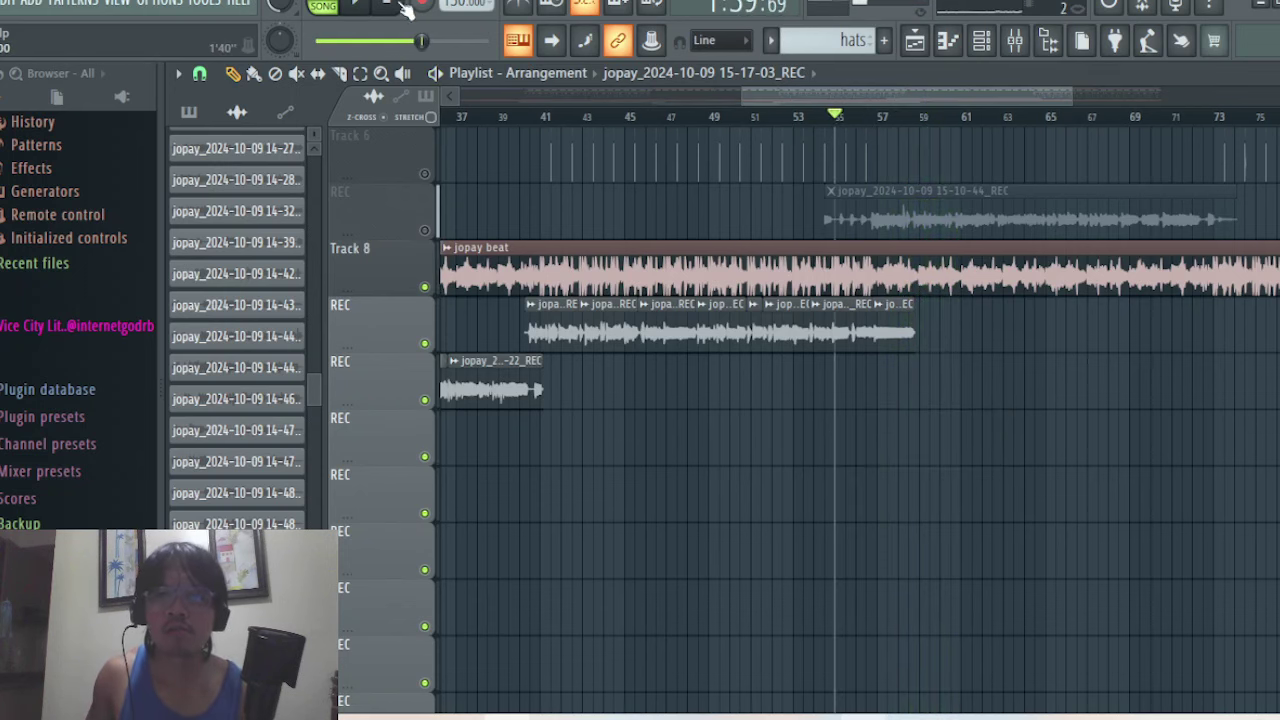
key(r)
click(680, 417)
click(873, 709)
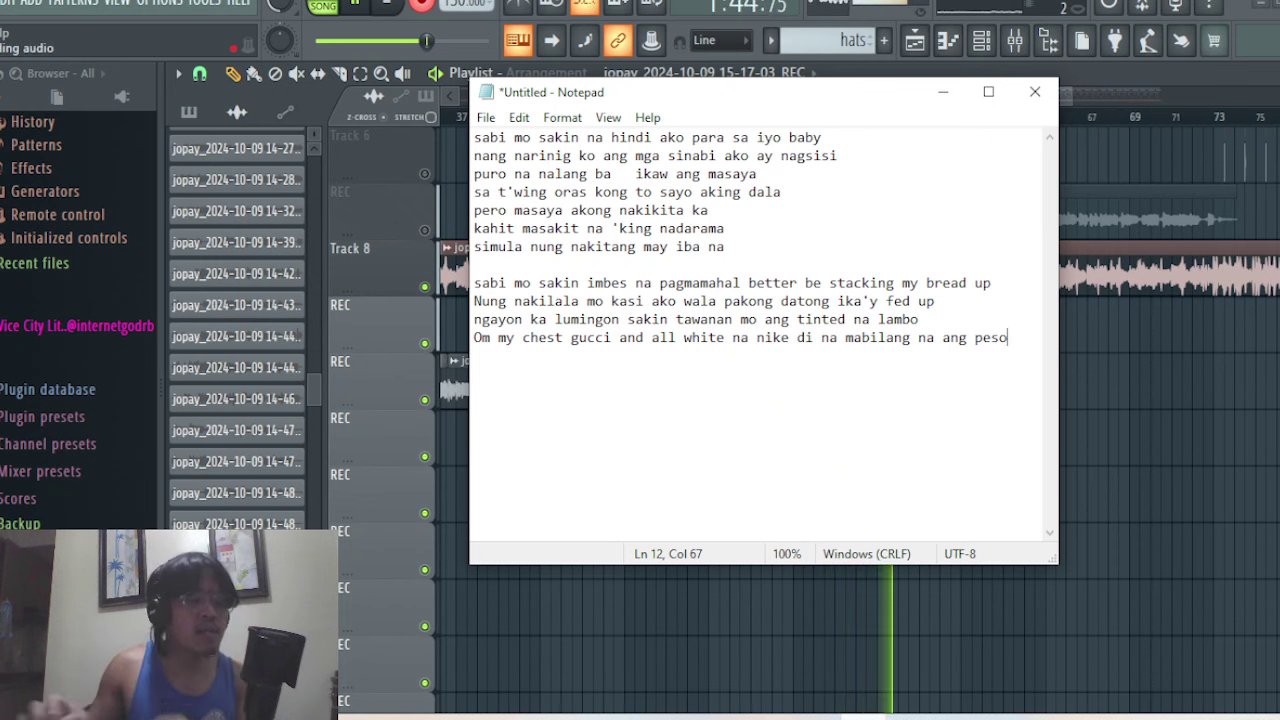
click(424, 8)
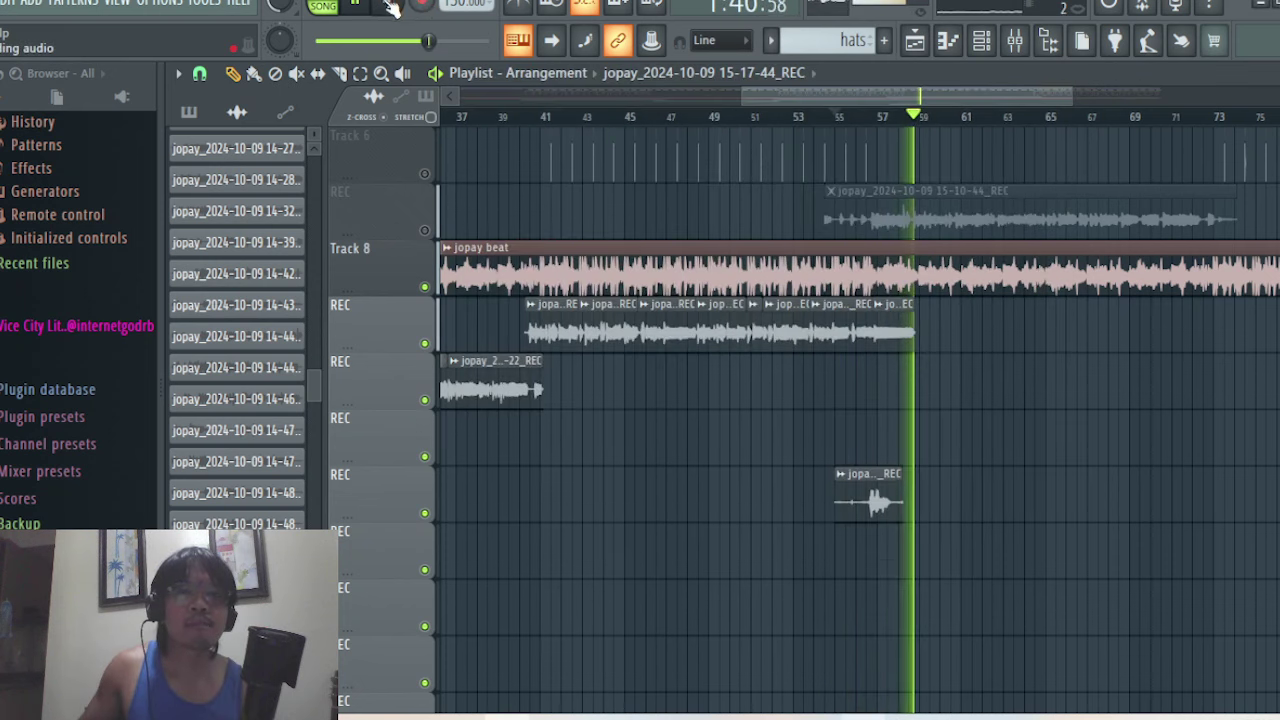
click(390, 8)
Step: Record a new take of the second verse from about bar 55 as a playlist audio clip, reading the Notepad lyrics, and play it back
click(424, 6)
click(690, 420)
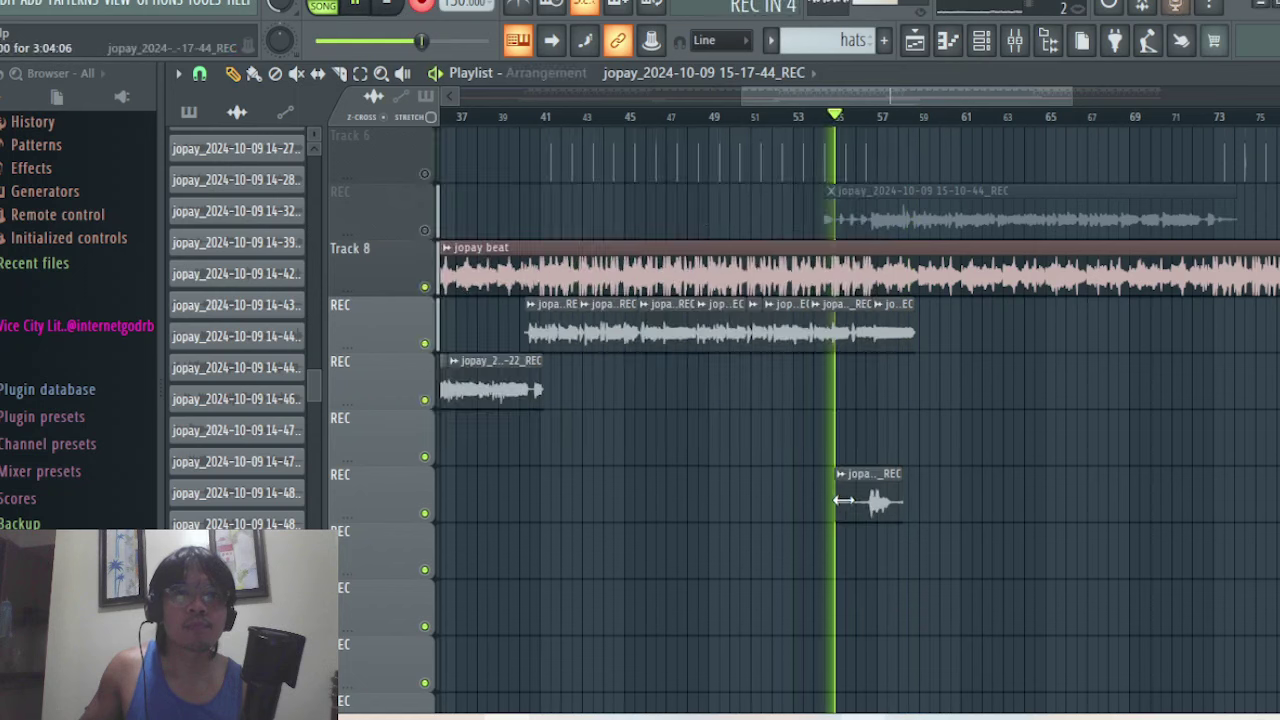
key(alt+Tab)
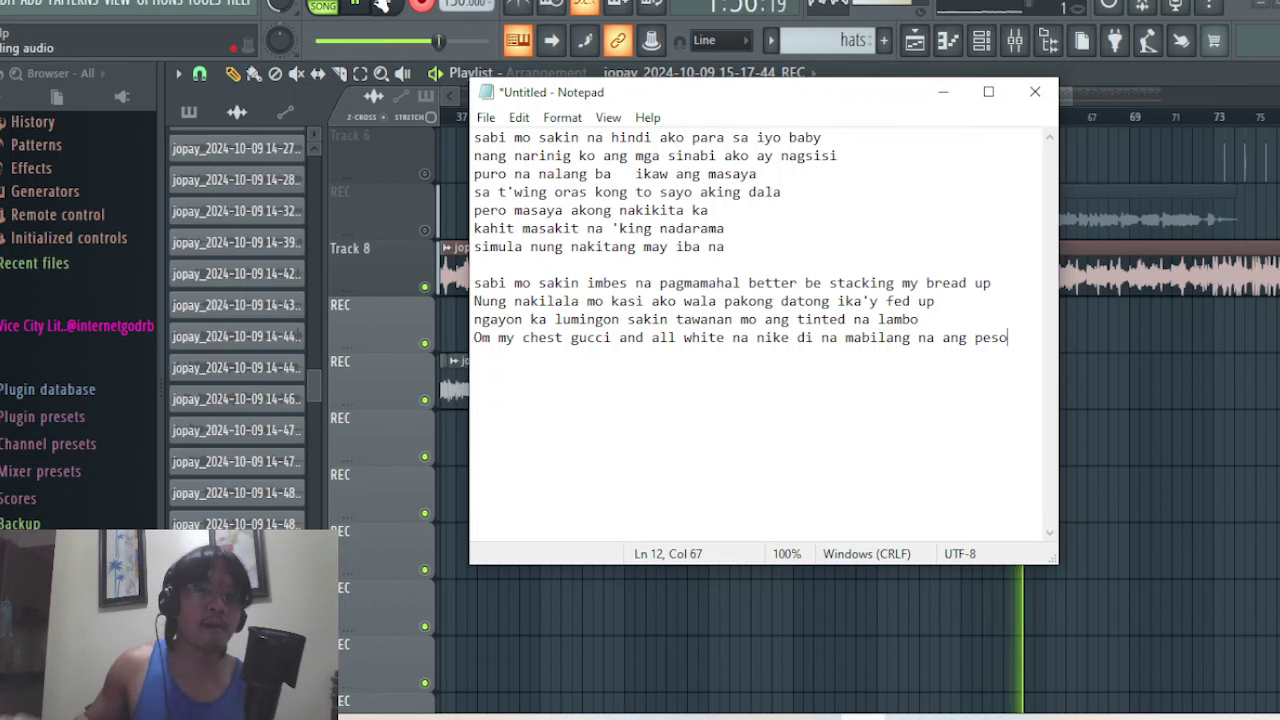
click(422, 5)
click(398, 8)
key(space)
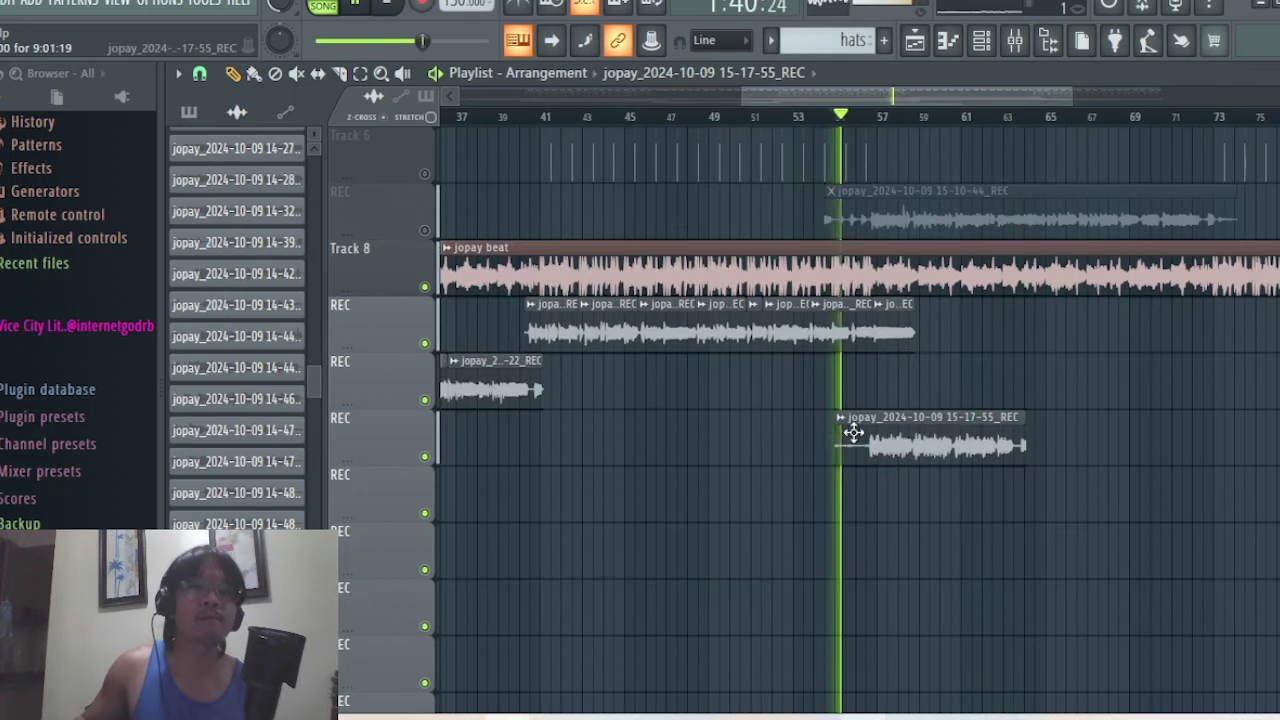
Step: Trim the silent start of the latest vocal take to about bar 56.6, then delete its clip after playing it back
drag(858, 428, 871, 430)
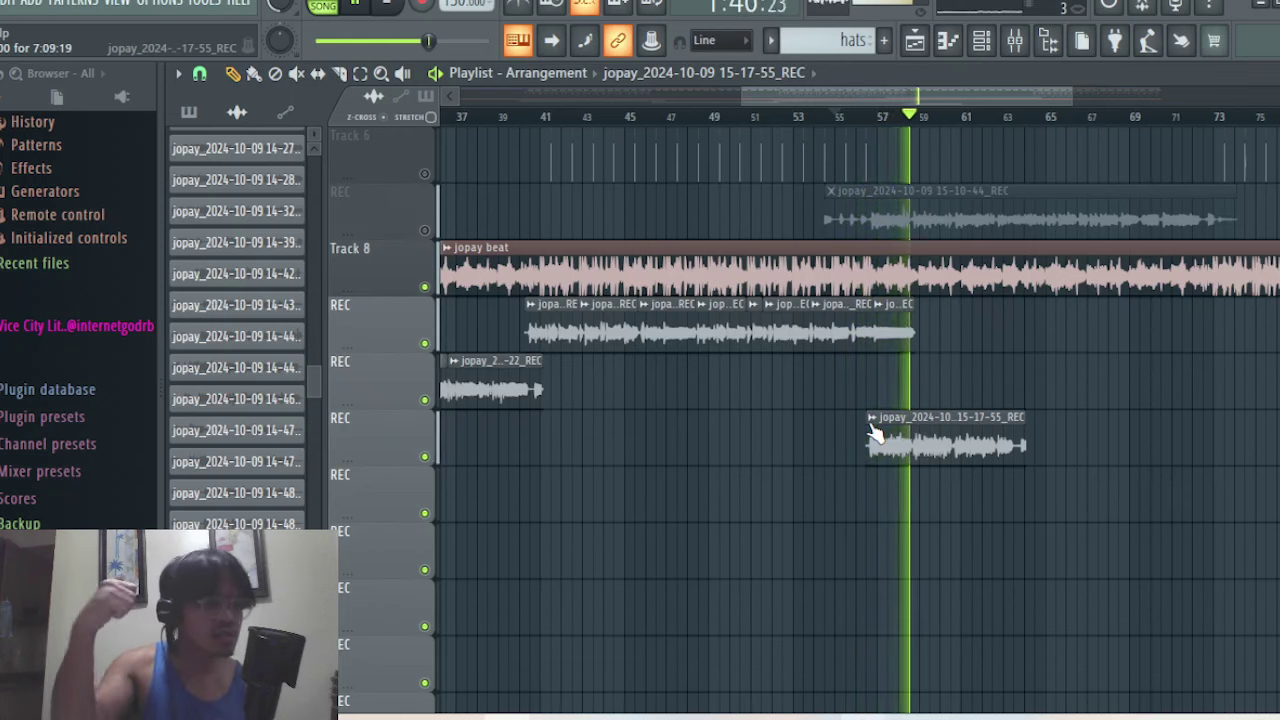
click(895, 118)
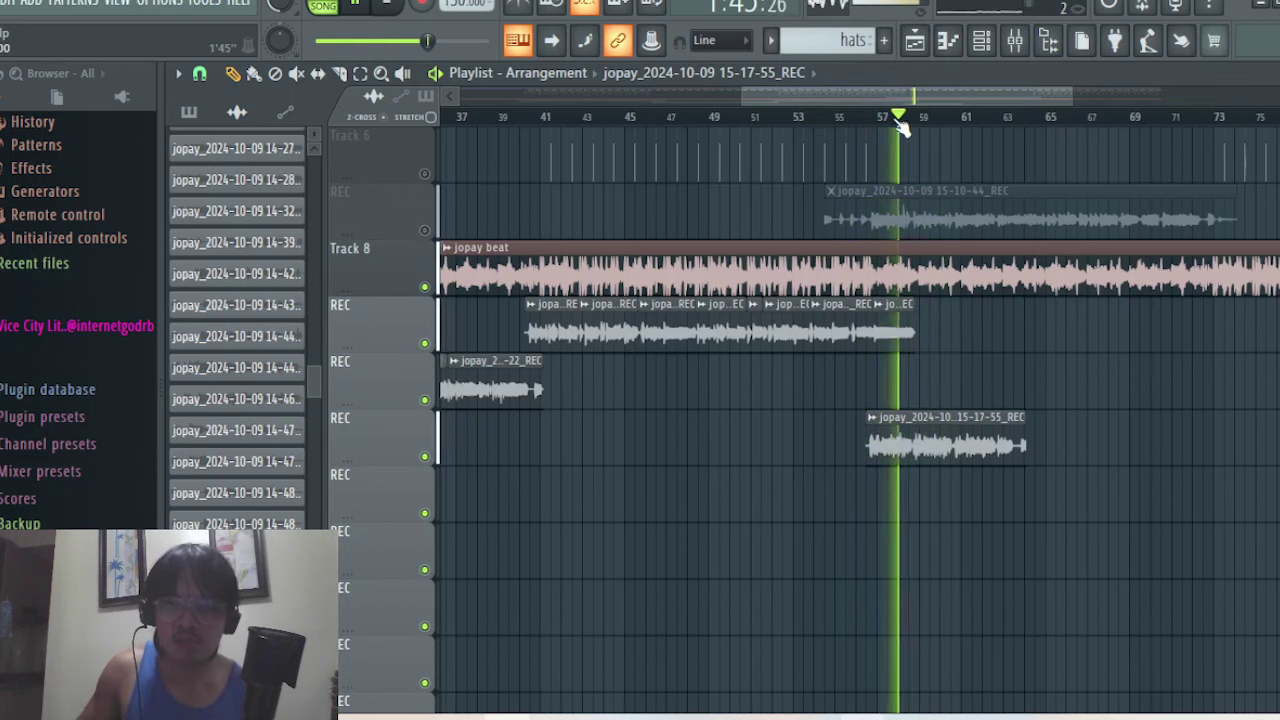
click(903, 117)
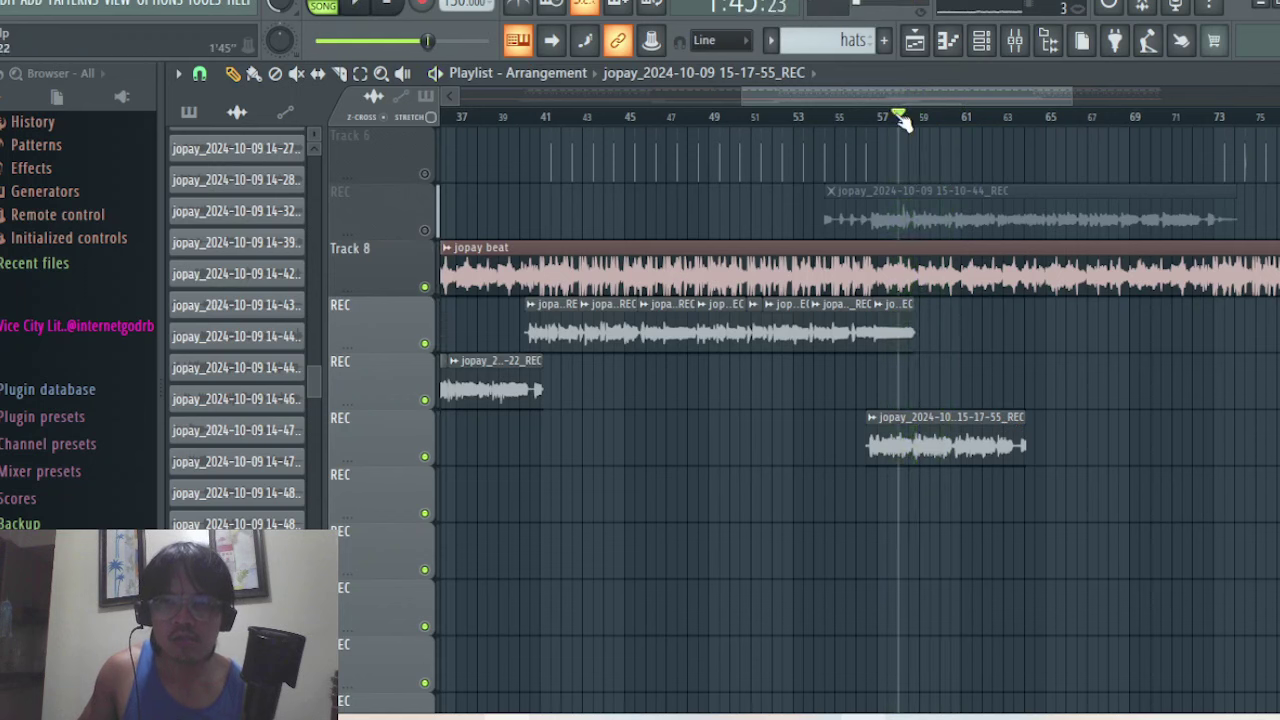
key(space)
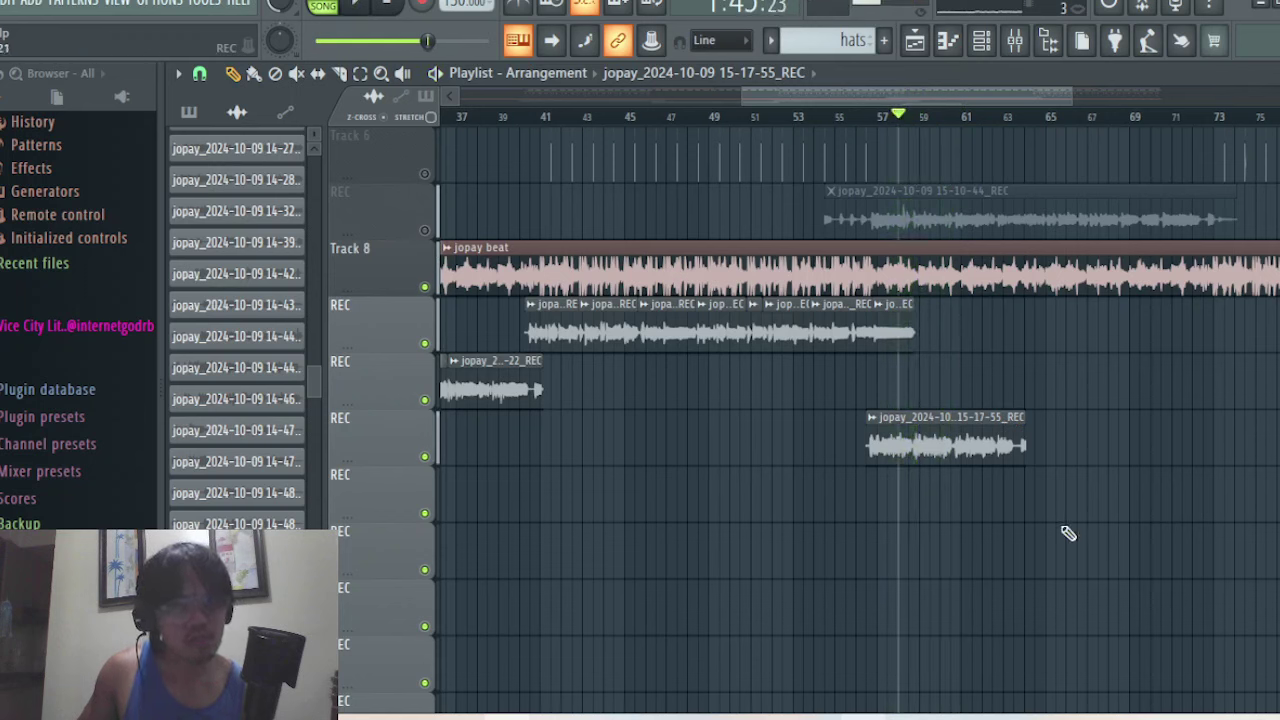
right_click(994, 453)
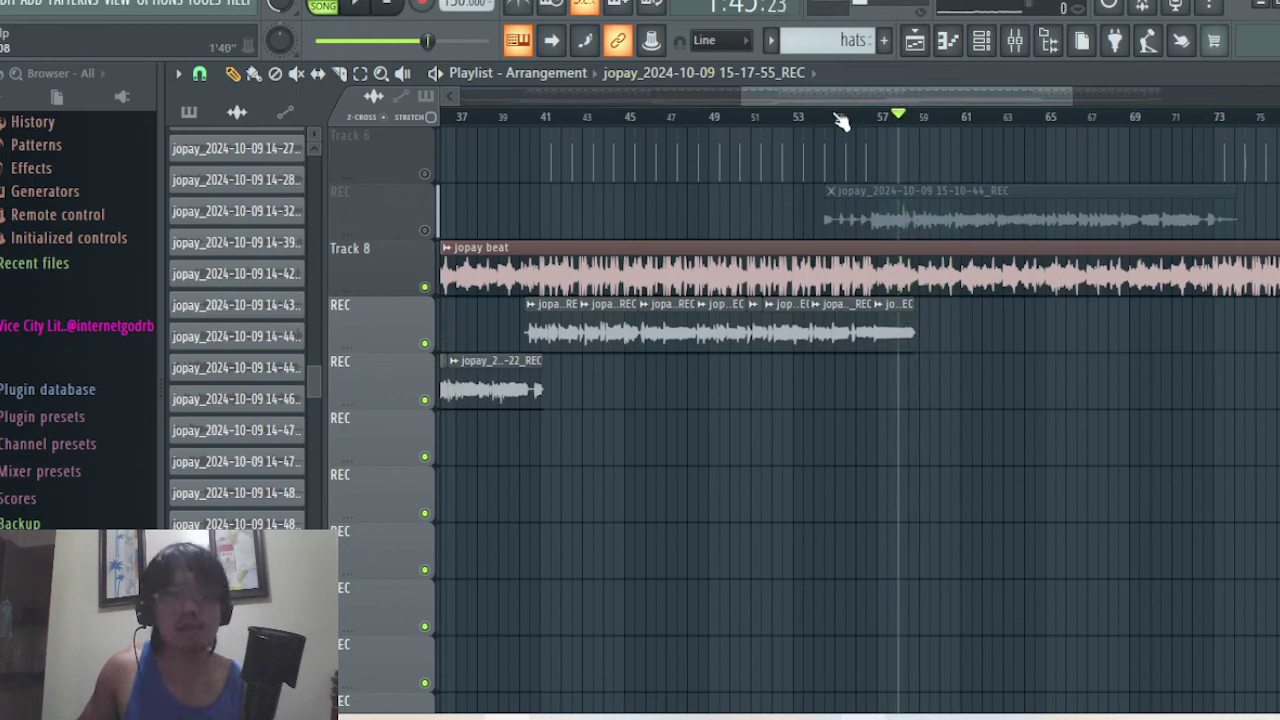
Step: Record a new vocal take from about bar 55 as a playlist audio clip, reading the Notepad lyrics, and stop the recording
click(837, 117)
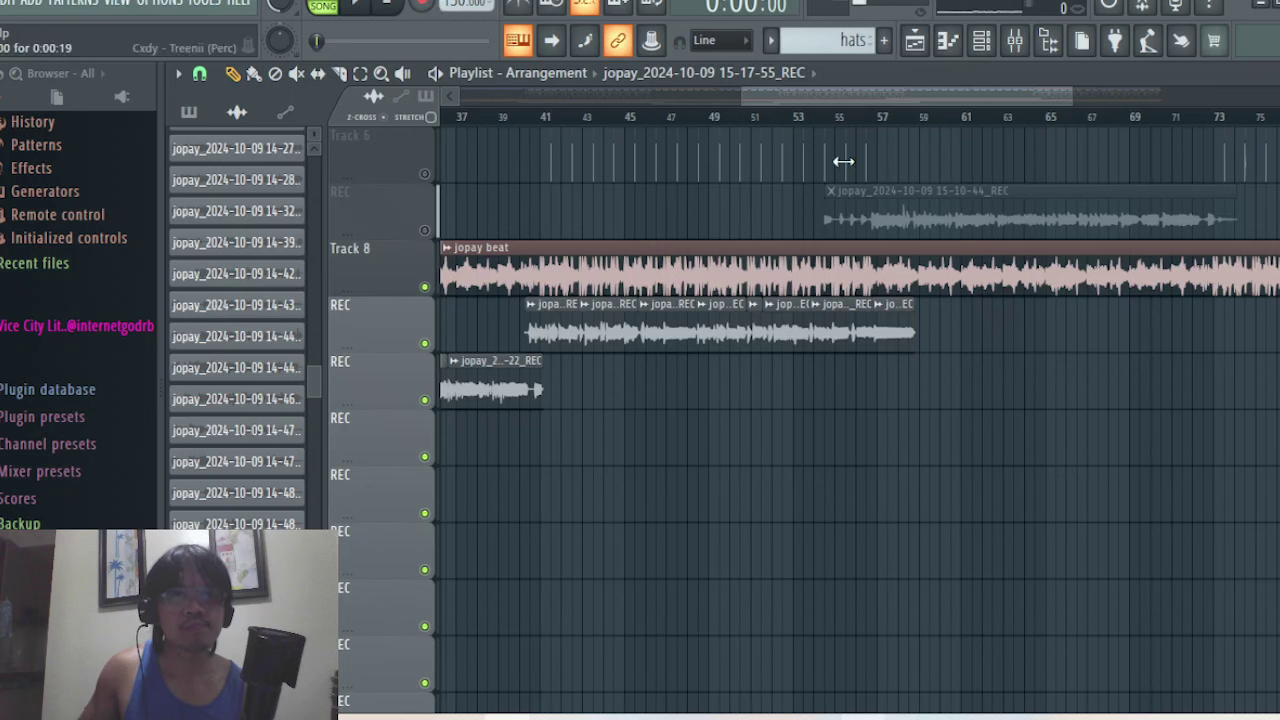
click(846, 117)
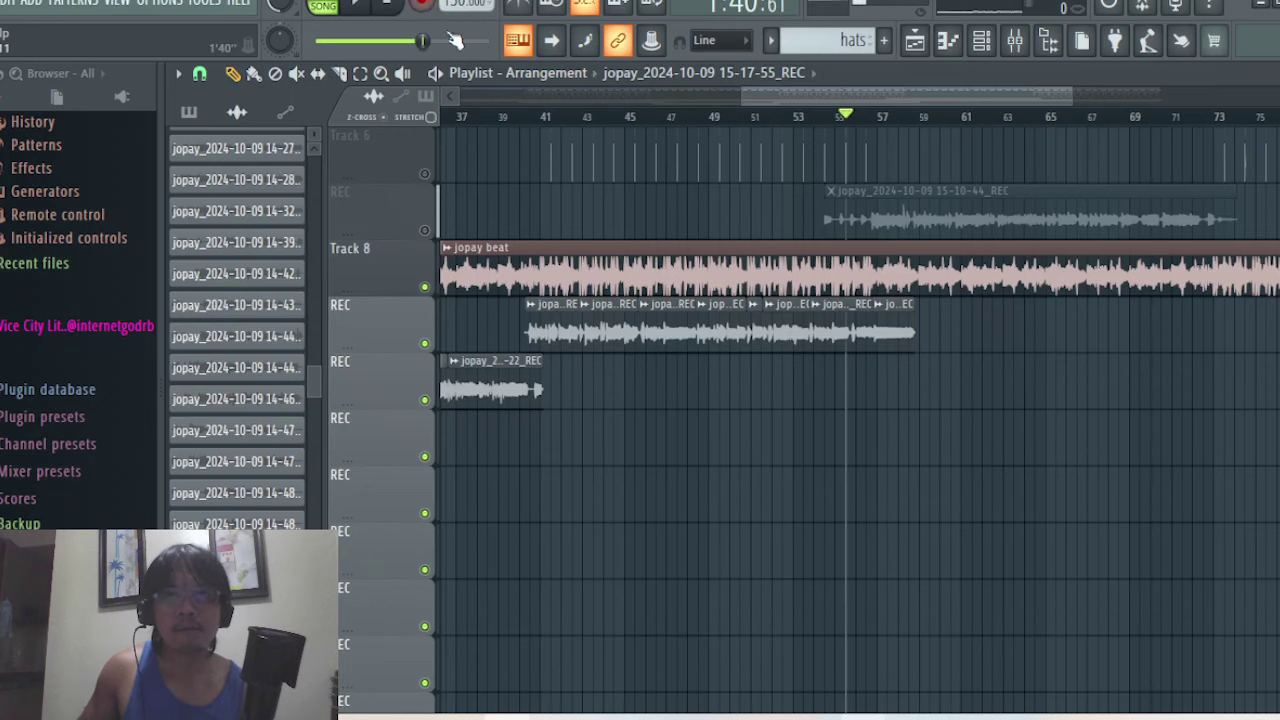
key(space)
click(618, 418)
key(alt+Tab)
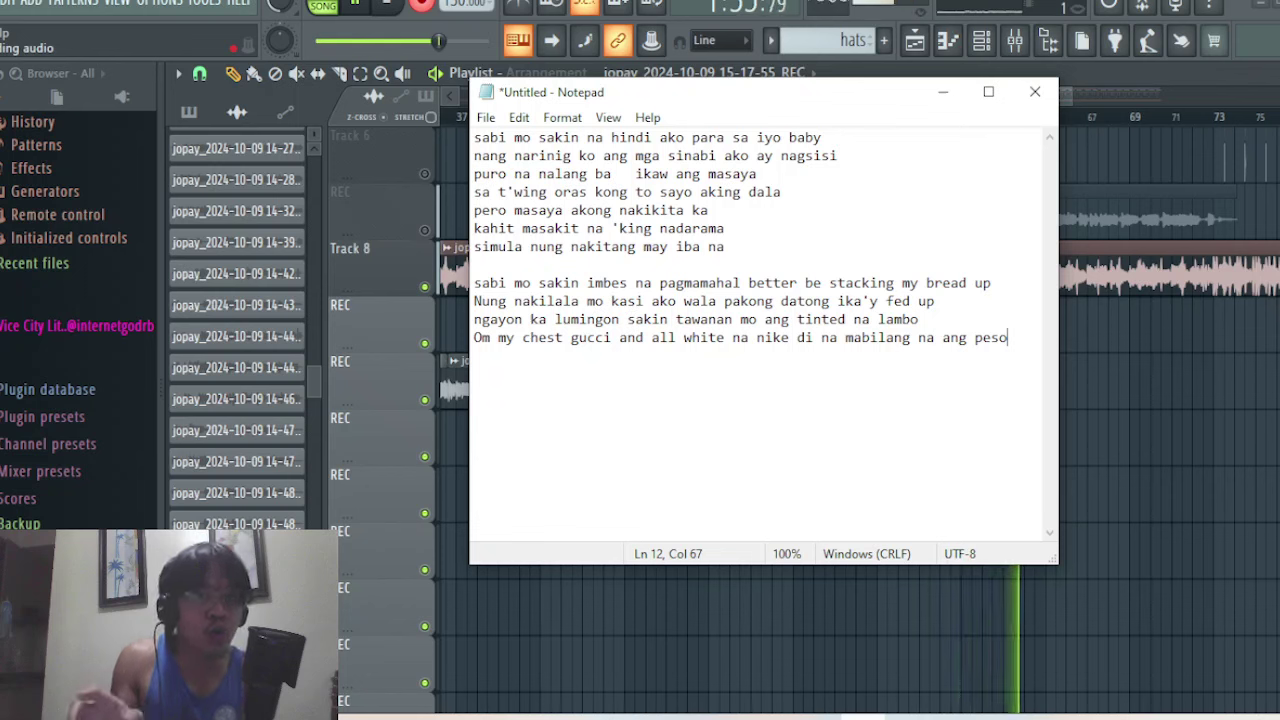
click(408, 8)
click(419, 4)
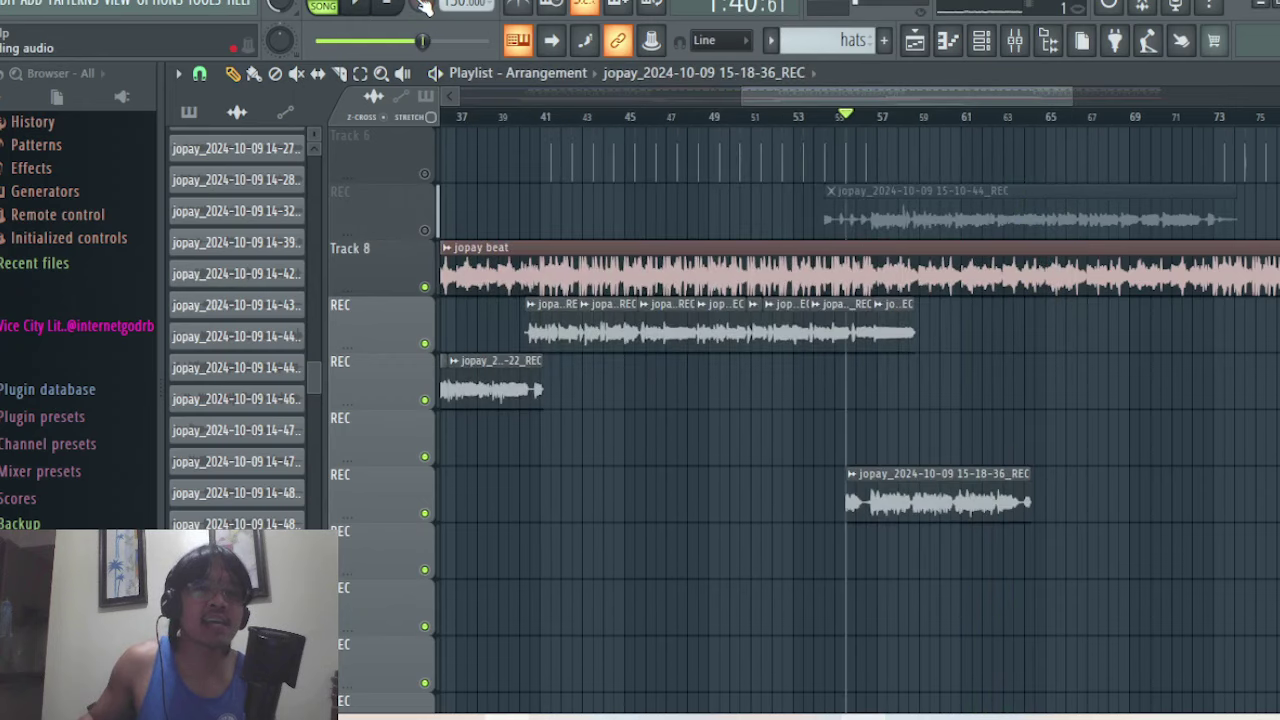
Step: Play back the new take and trim its start to about bar 58.5, cutting off the first line
drag(845, 500, 863, 496)
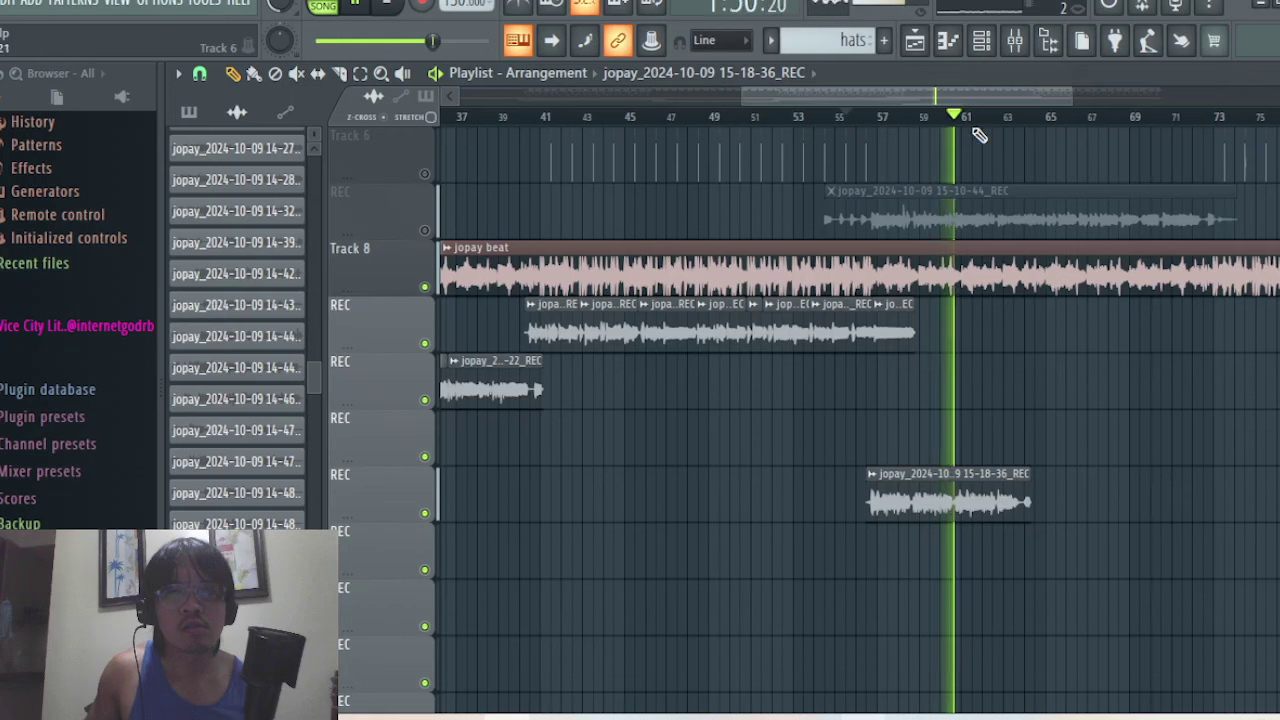
click(922, 118)
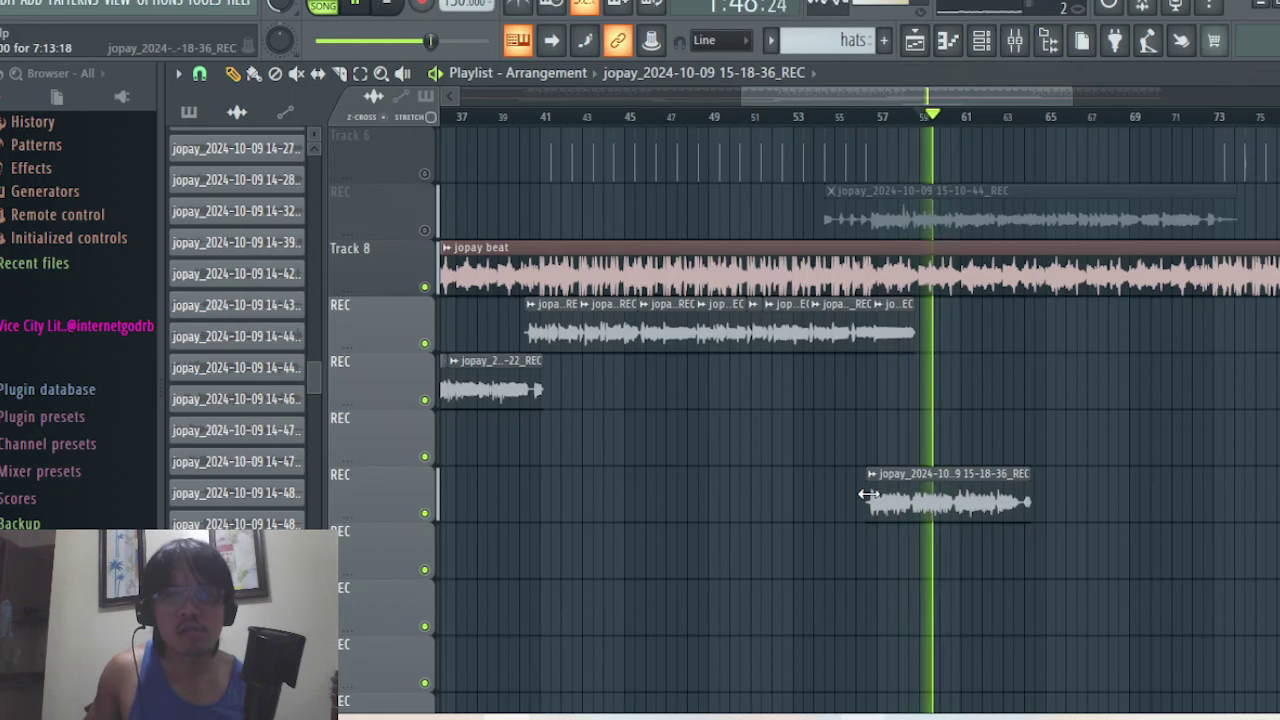
drag(868, 494, 908, 494)
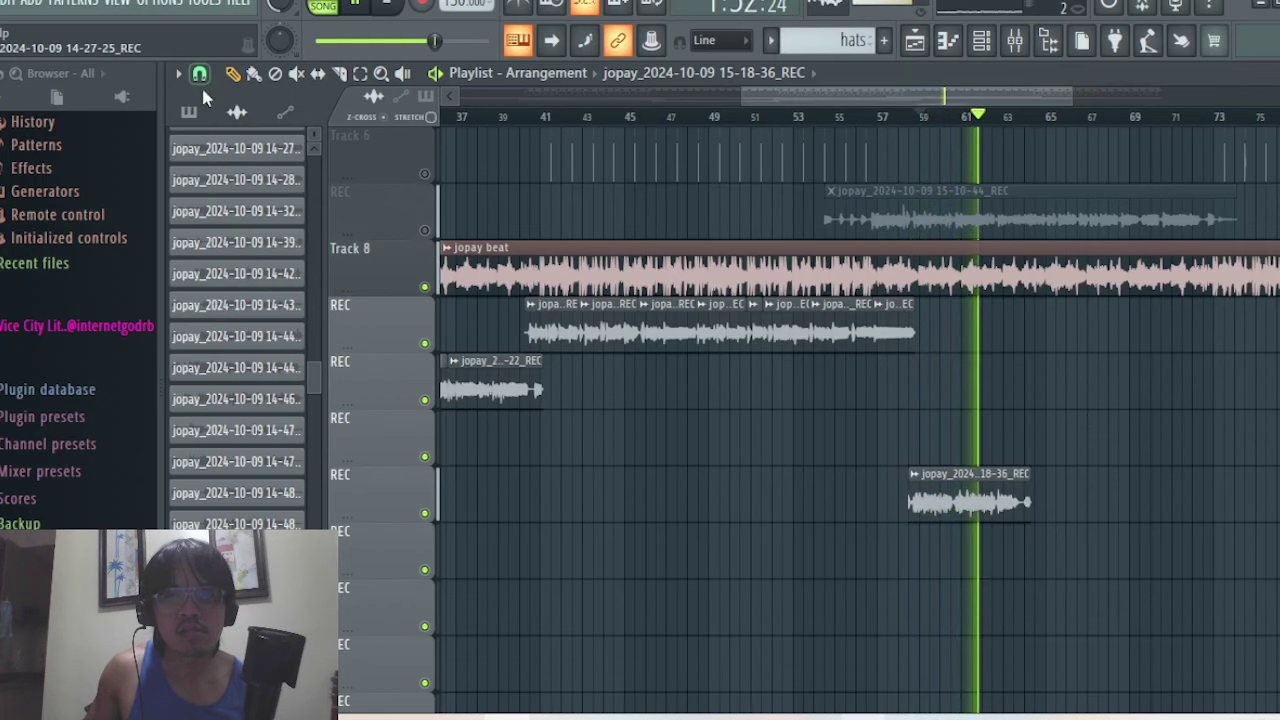
Step: Set the playlist snap to (none) and trim the take to run from about bar 58.7 to about bar 62.6
click(178, 73)
mouse_move(200, 156)
click(418, 250)
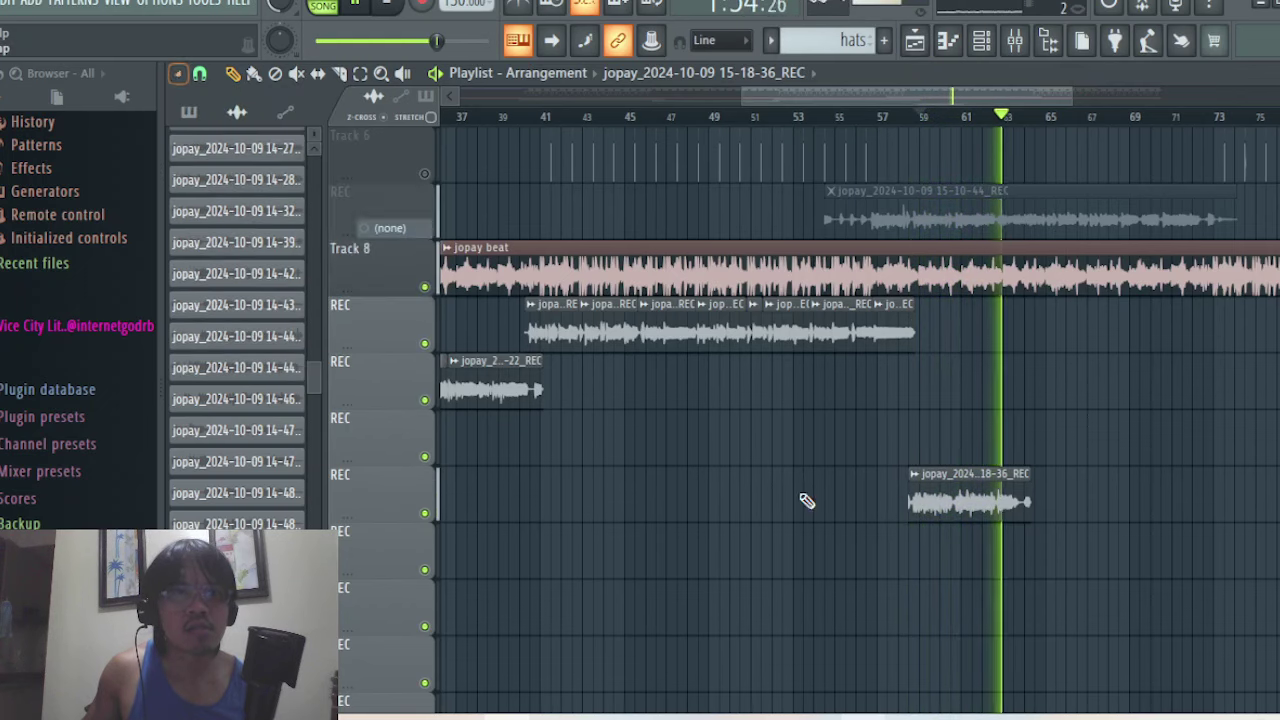
key(space)
scroll(966, 560, up, 3)
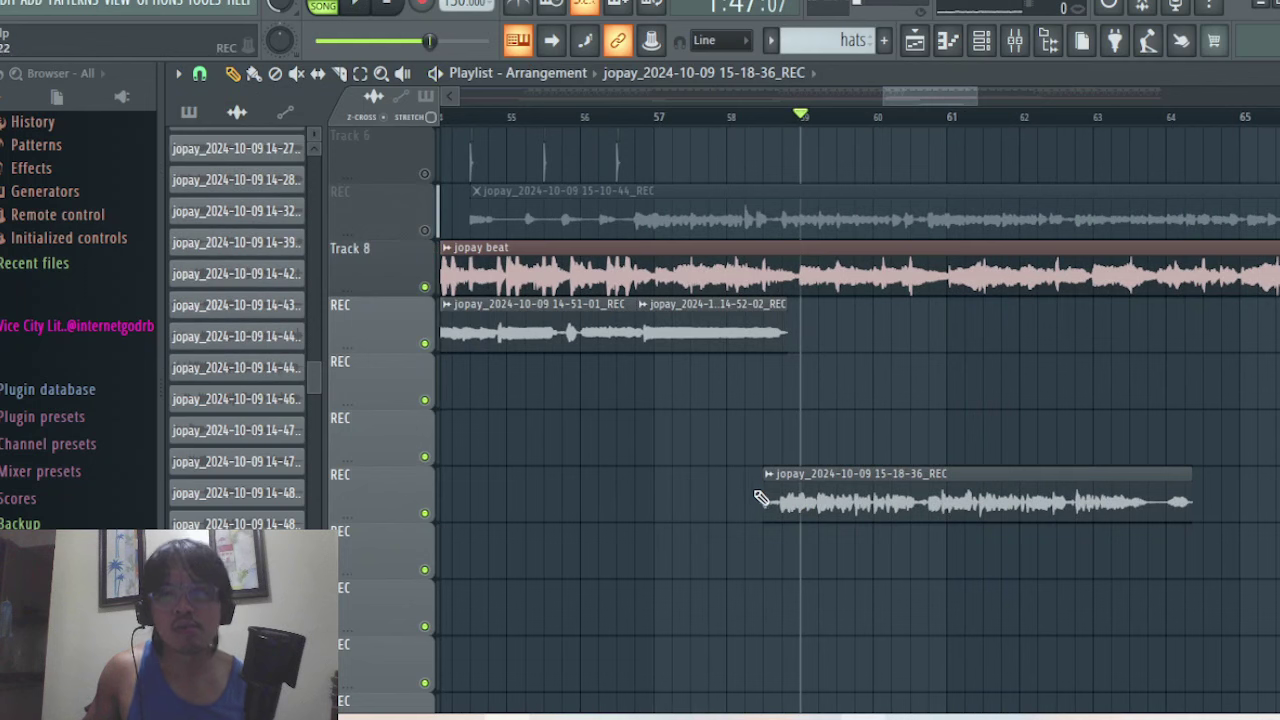
drag(762, 489, 775, 487)
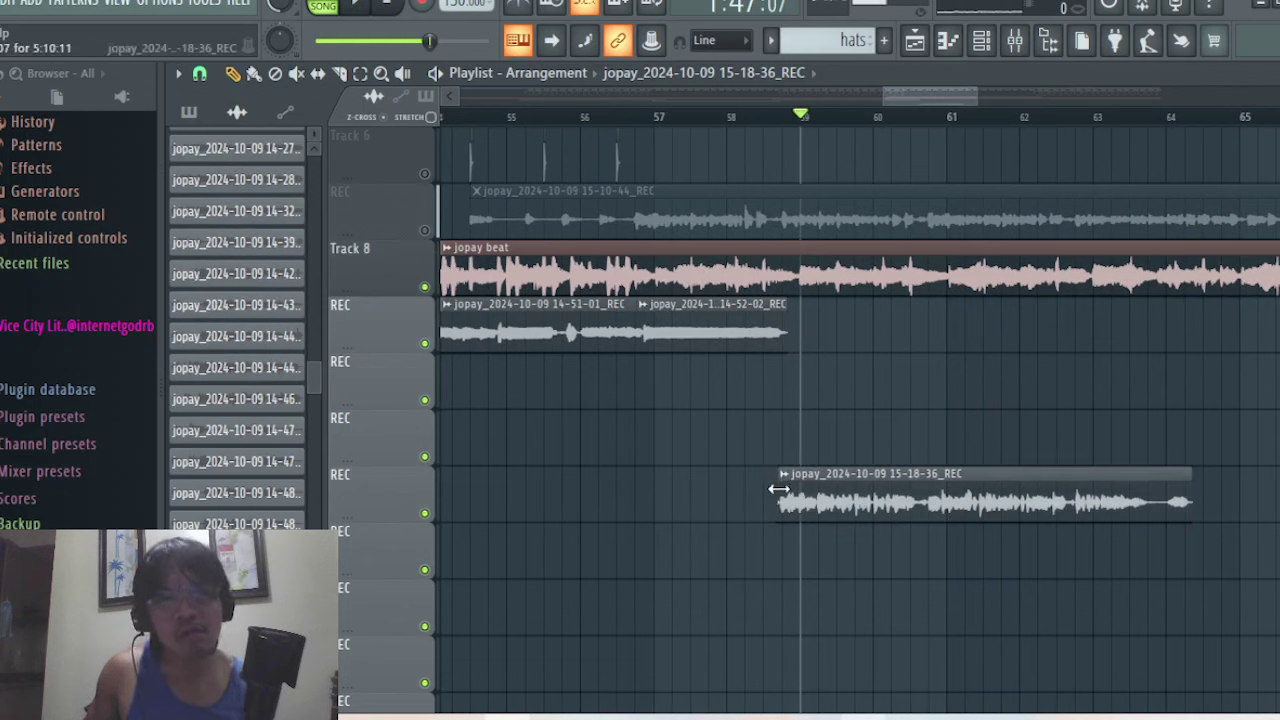
click(1042, 120)
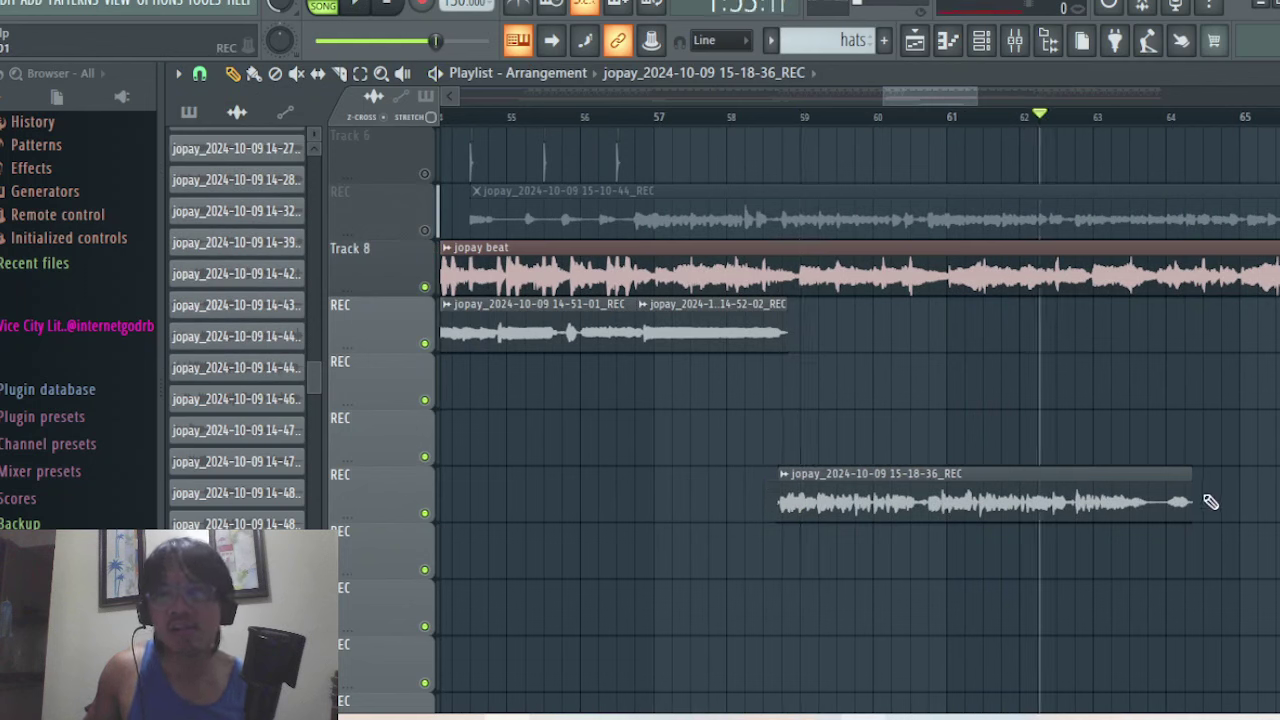
drag(1192, 480, 1070, 480)
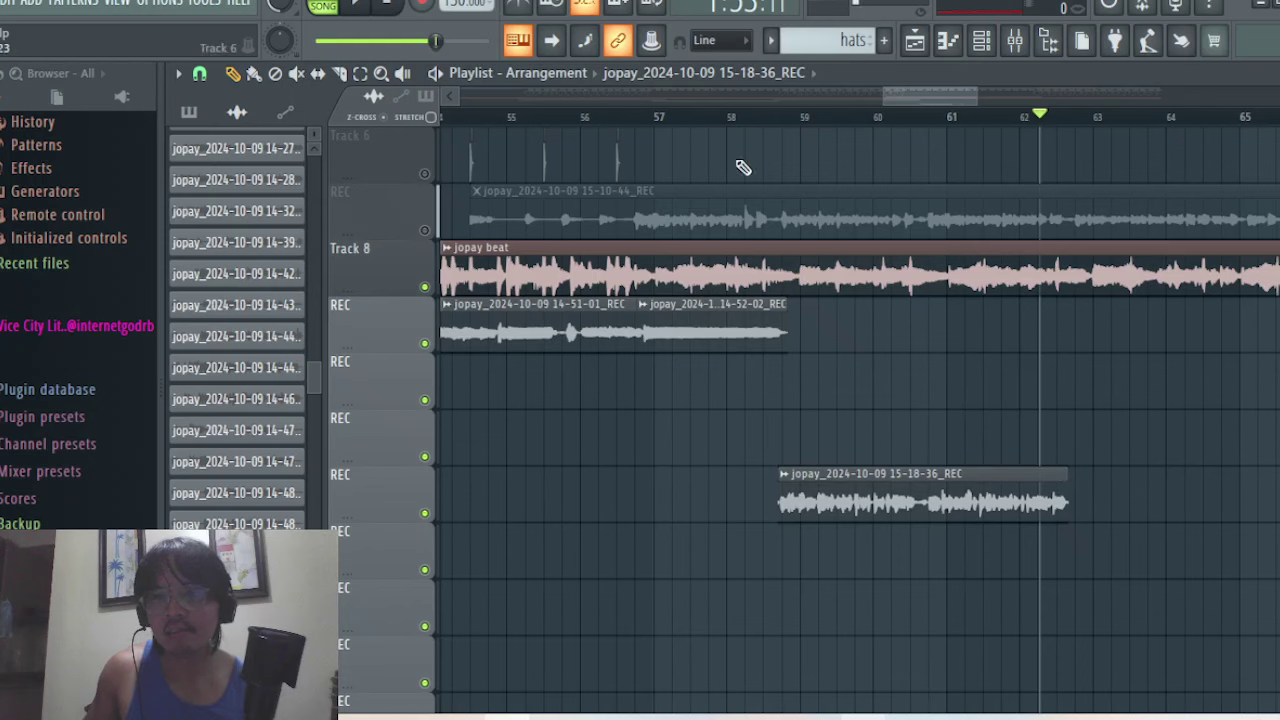
Step: Record another vocal take of the first line from about bar 55 as a playlist audio clip, with the Notepad lyrics in view
click(618, 118)
click(538, 118)
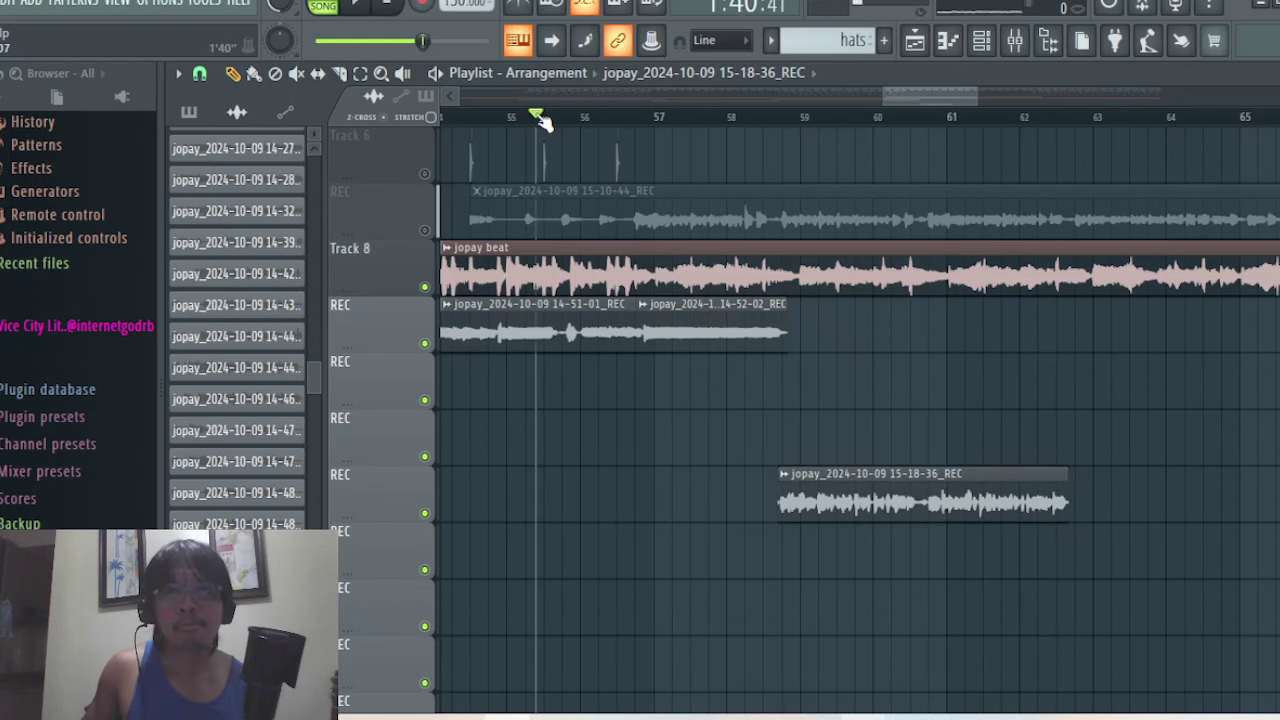
key(r)
click(660, 414)
key(space)
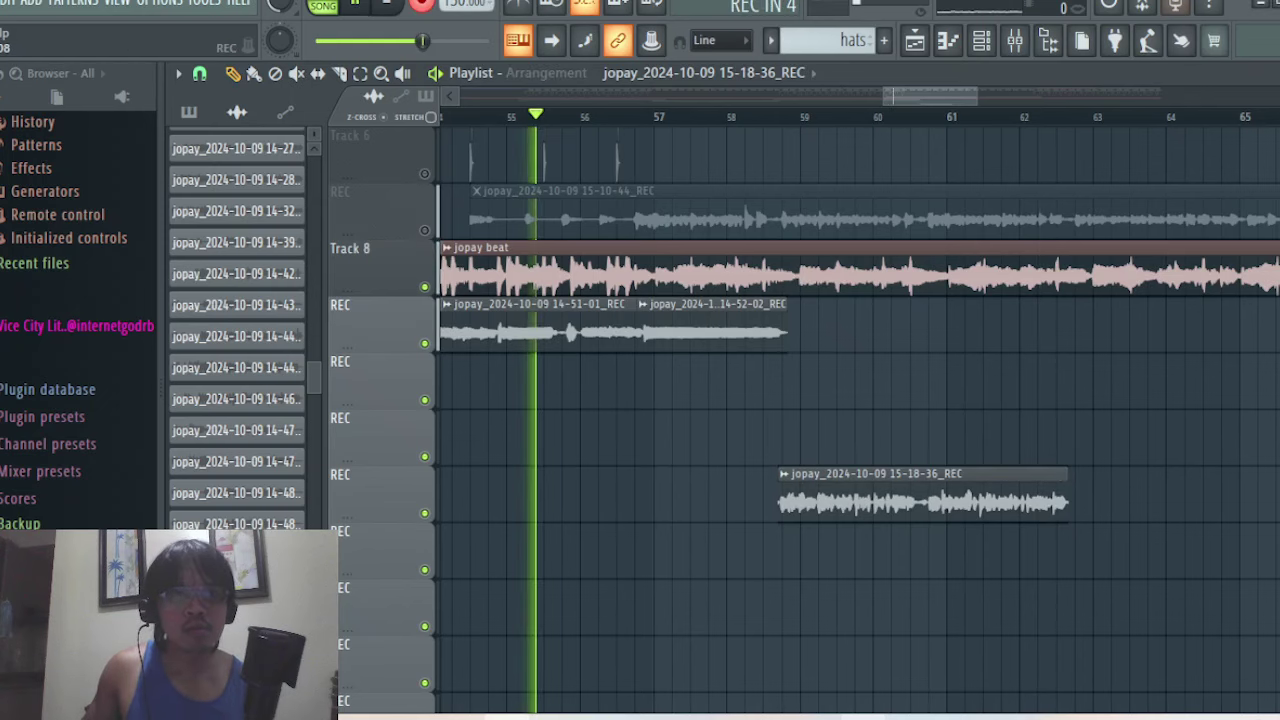
key(alt+Tab)
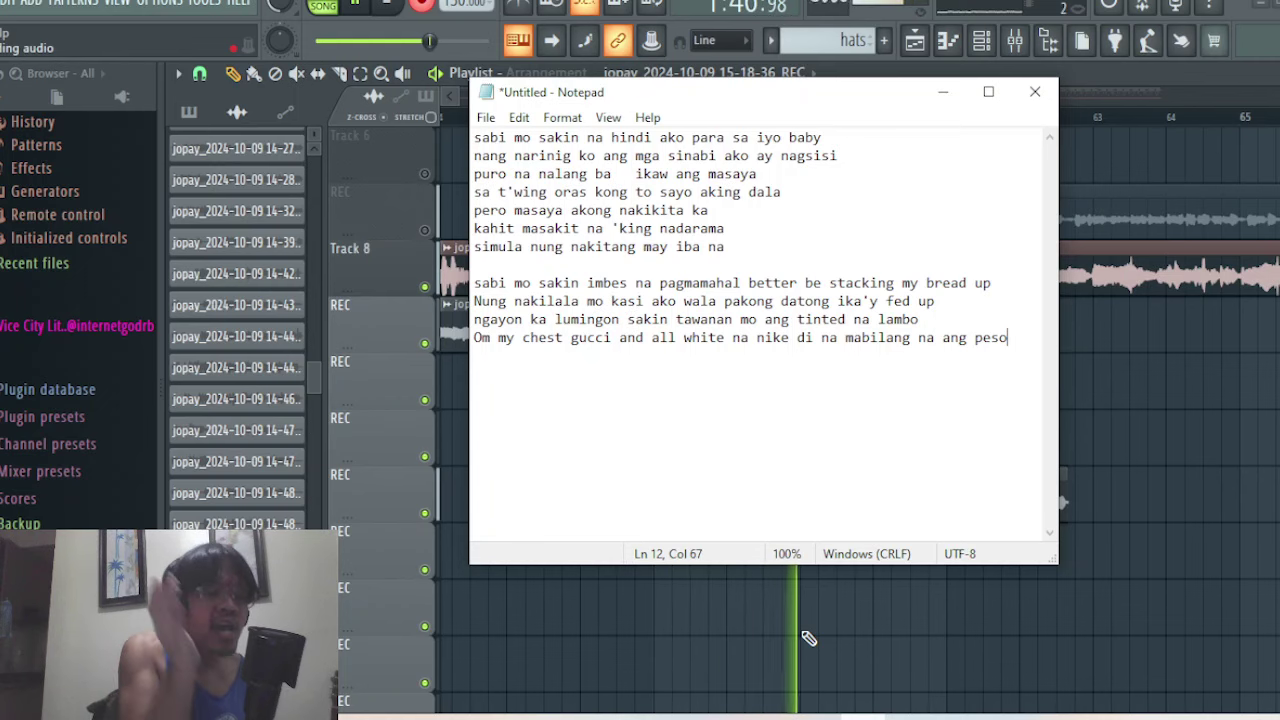
click(425, 3)
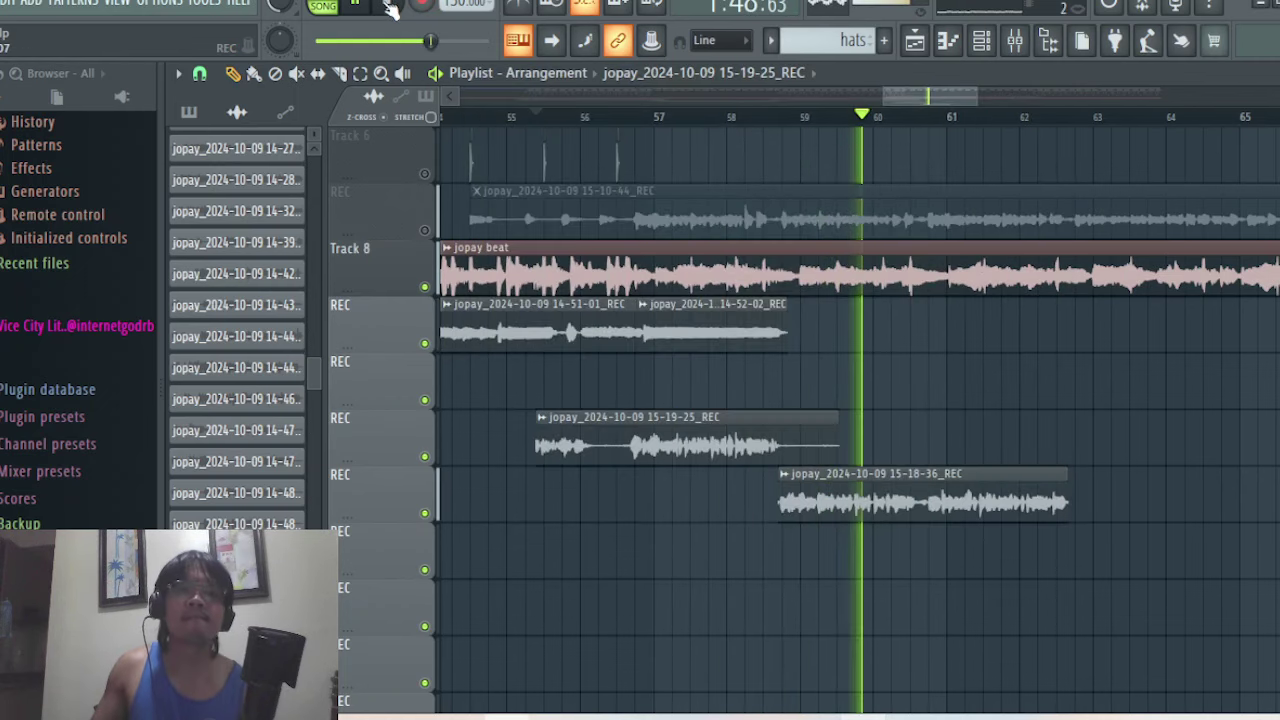
key(space)
Step: Play back the first-line take and trim its clip to run from about bar 56.6 to about bar 58.6
key(space)
drag(540, 443, 631, 415)
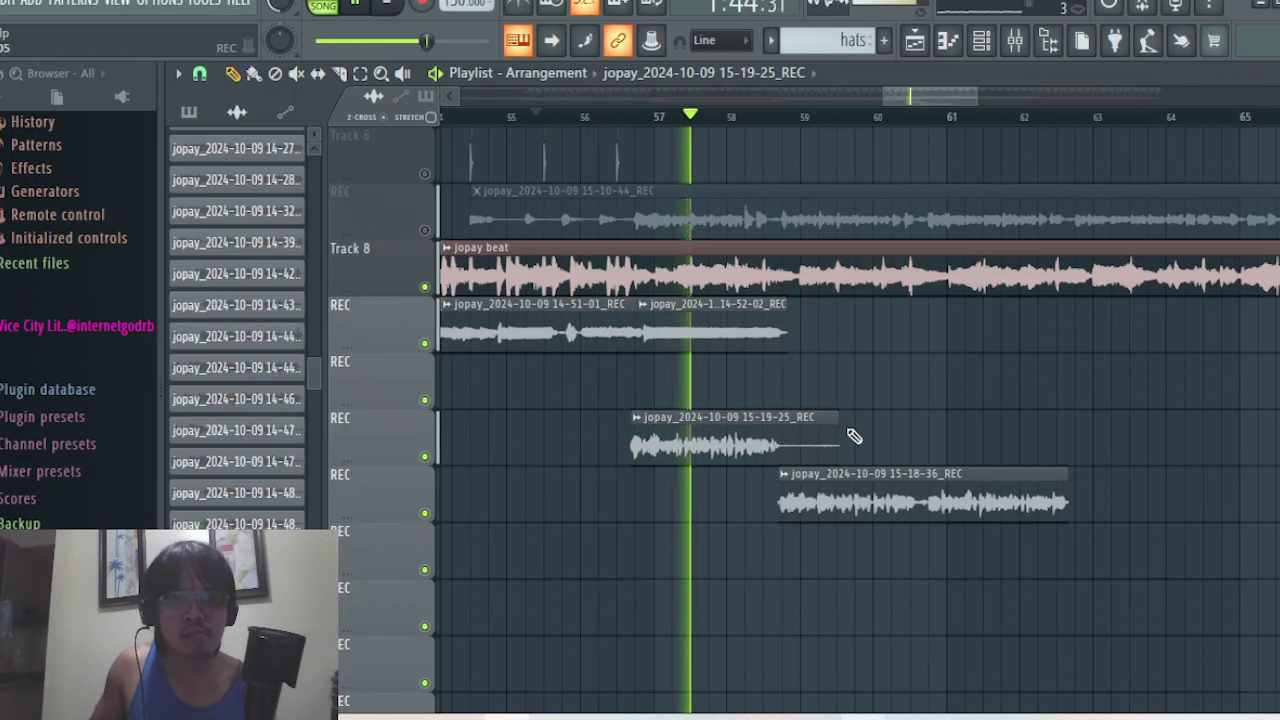
drag(841, 430, 780, 424)
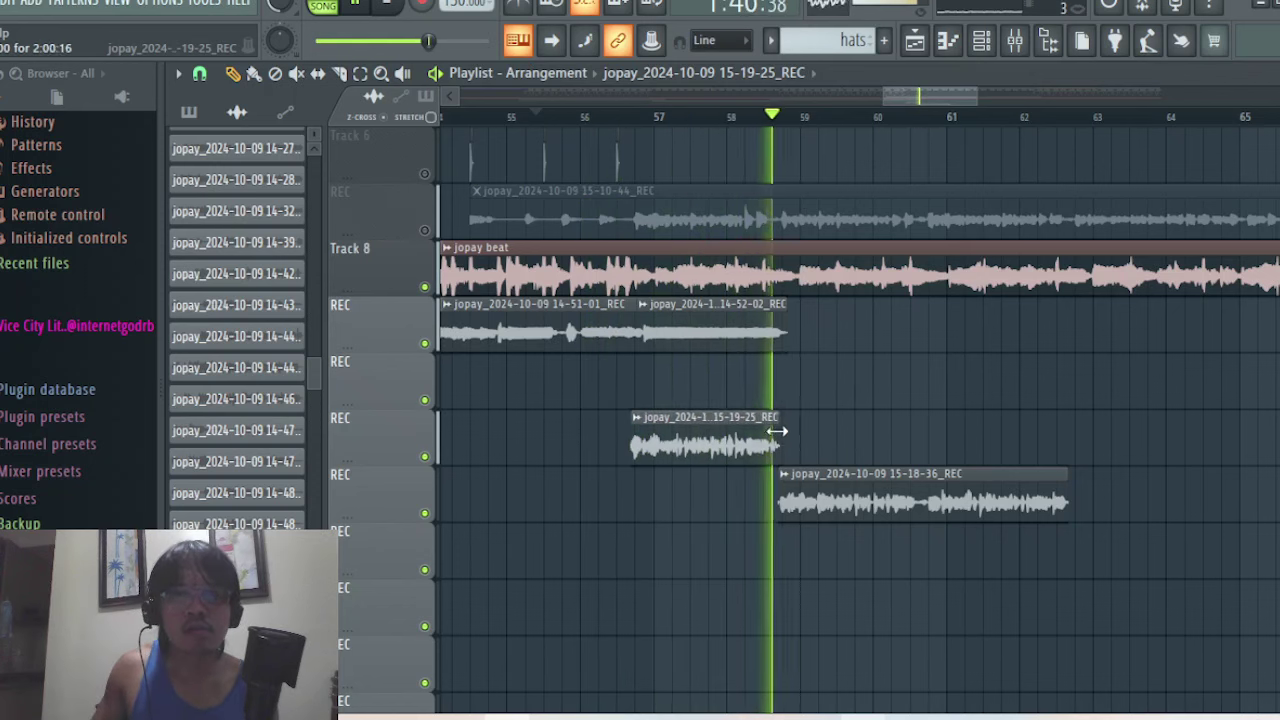
click(596, 117)
right_click(630, 420)
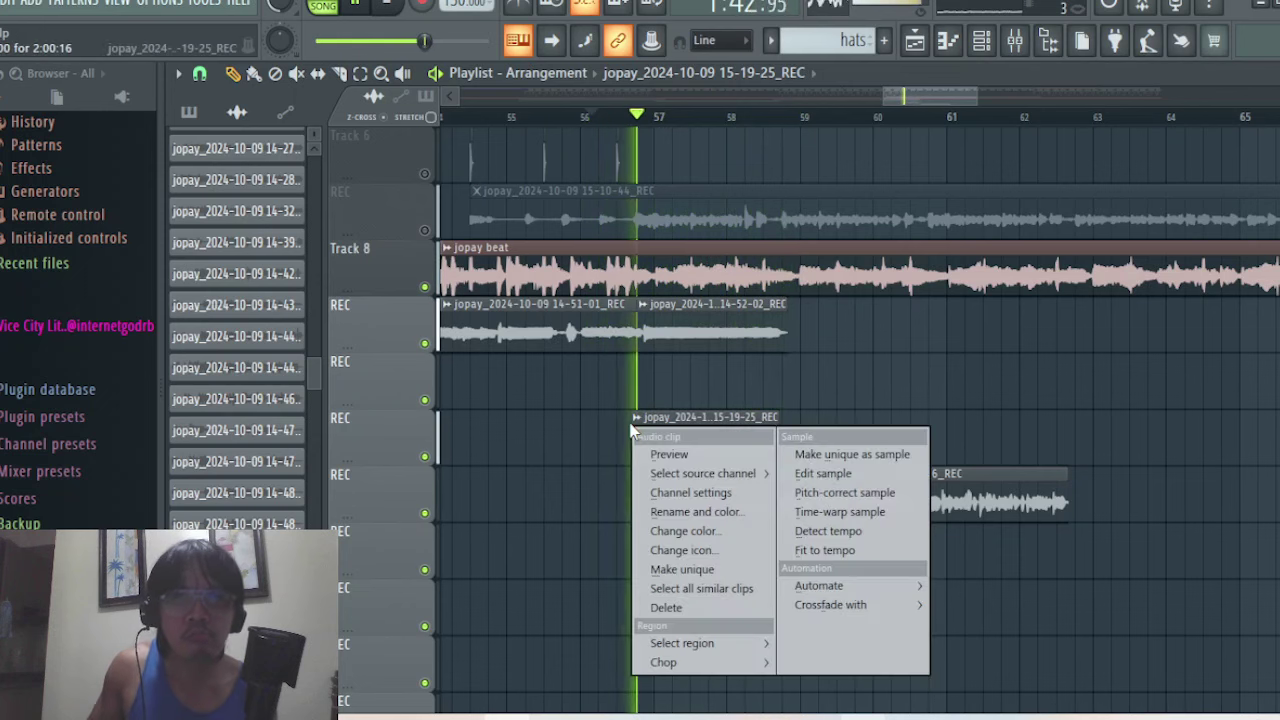
key(Escape)
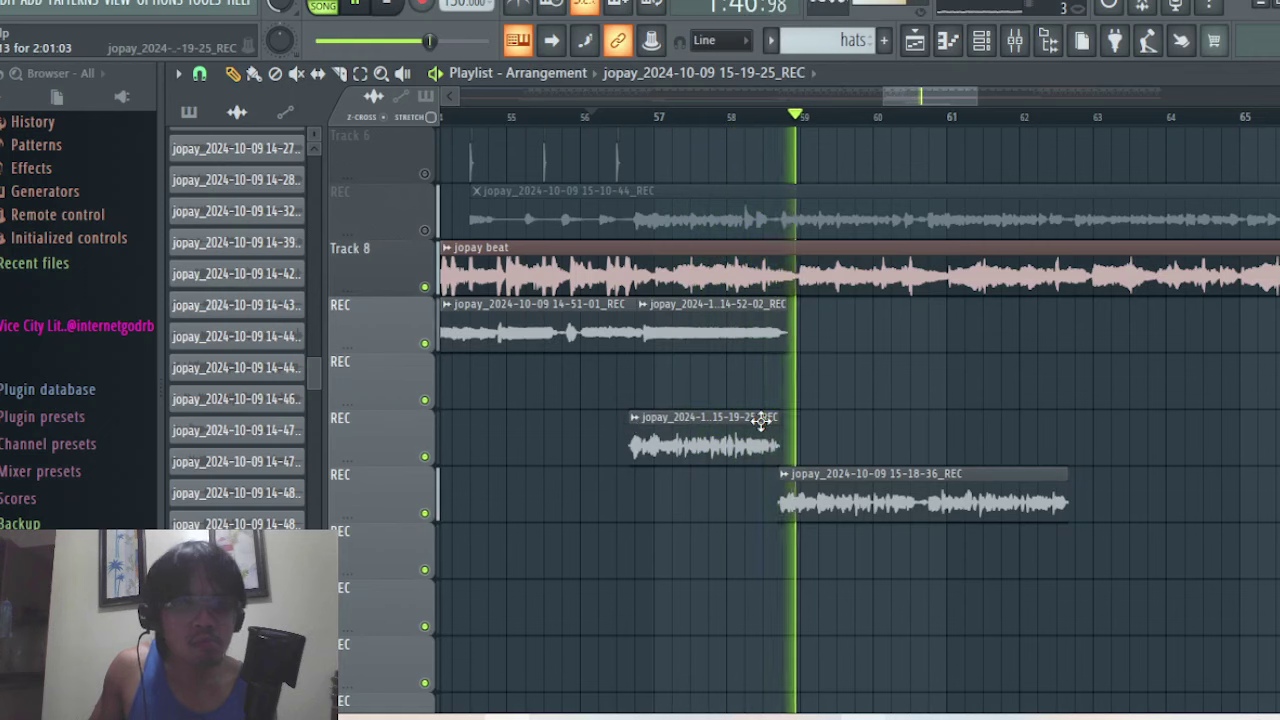
Step: Trim the start of the second clip to meet the end of the first-line clip, and play both back to about bar 62
scroll(767, 535, up, 3)
scroll(767, 541, up, 2)
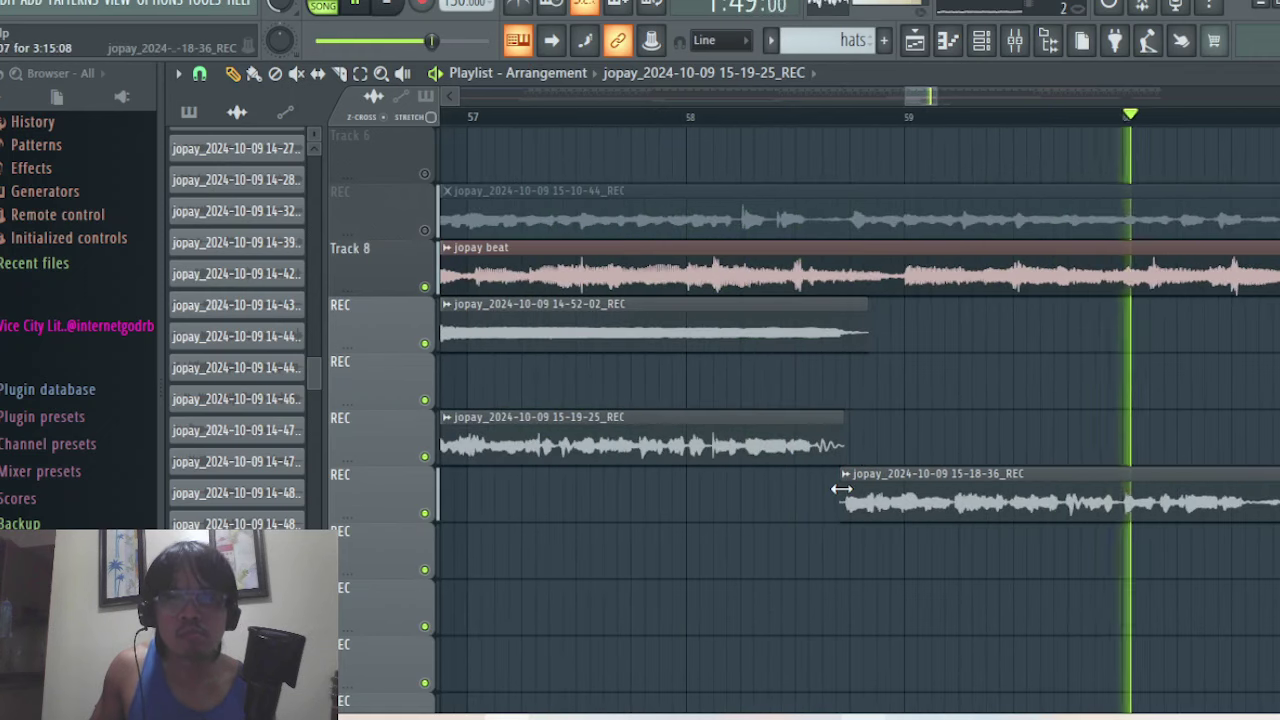
click(845, 490)
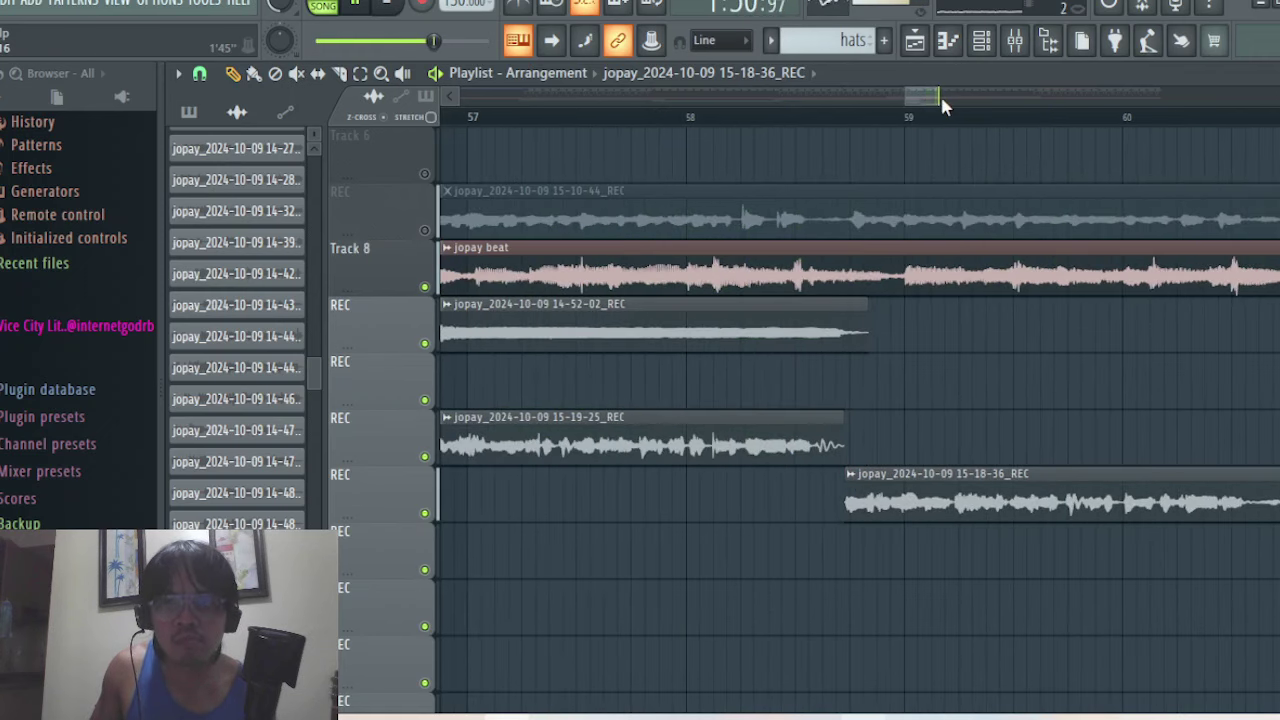
drag(980, 100, 1063, 97)
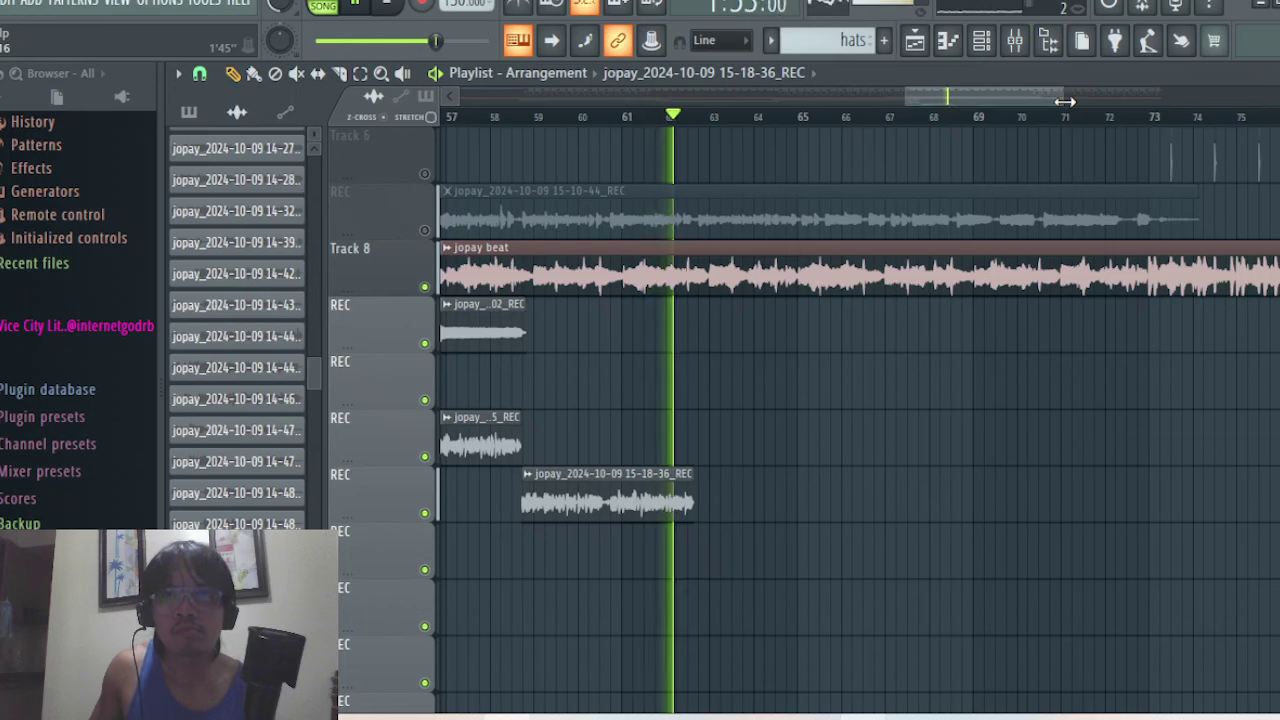
key(space)
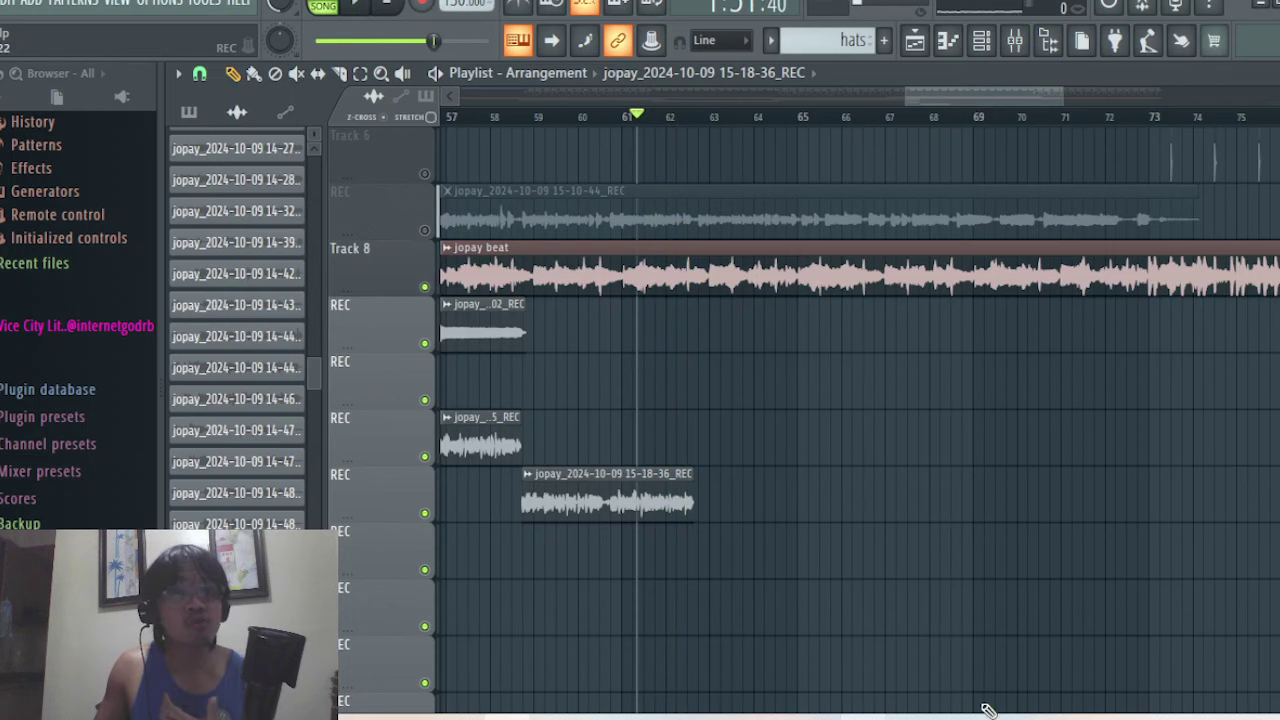
Step: In the Notepad lyrics, replace "Om my chest" at the start of the last line with "all around"
click(507, 716)
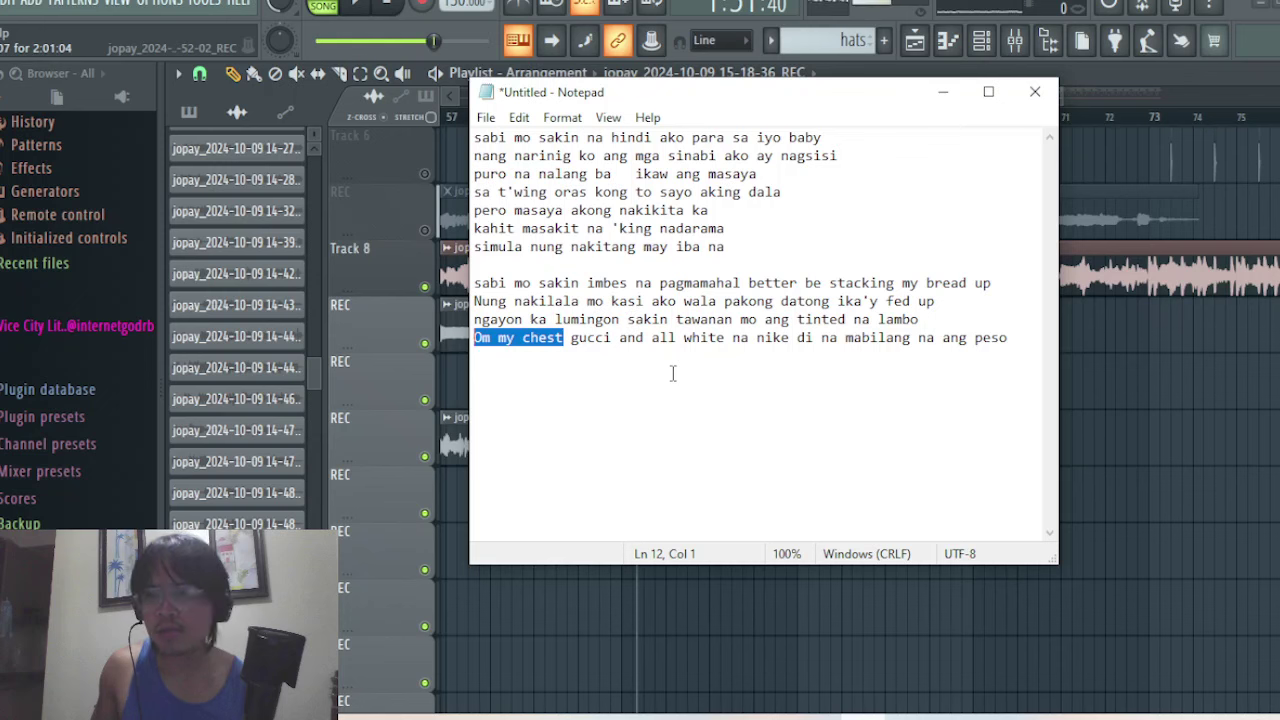
text(all aroub)
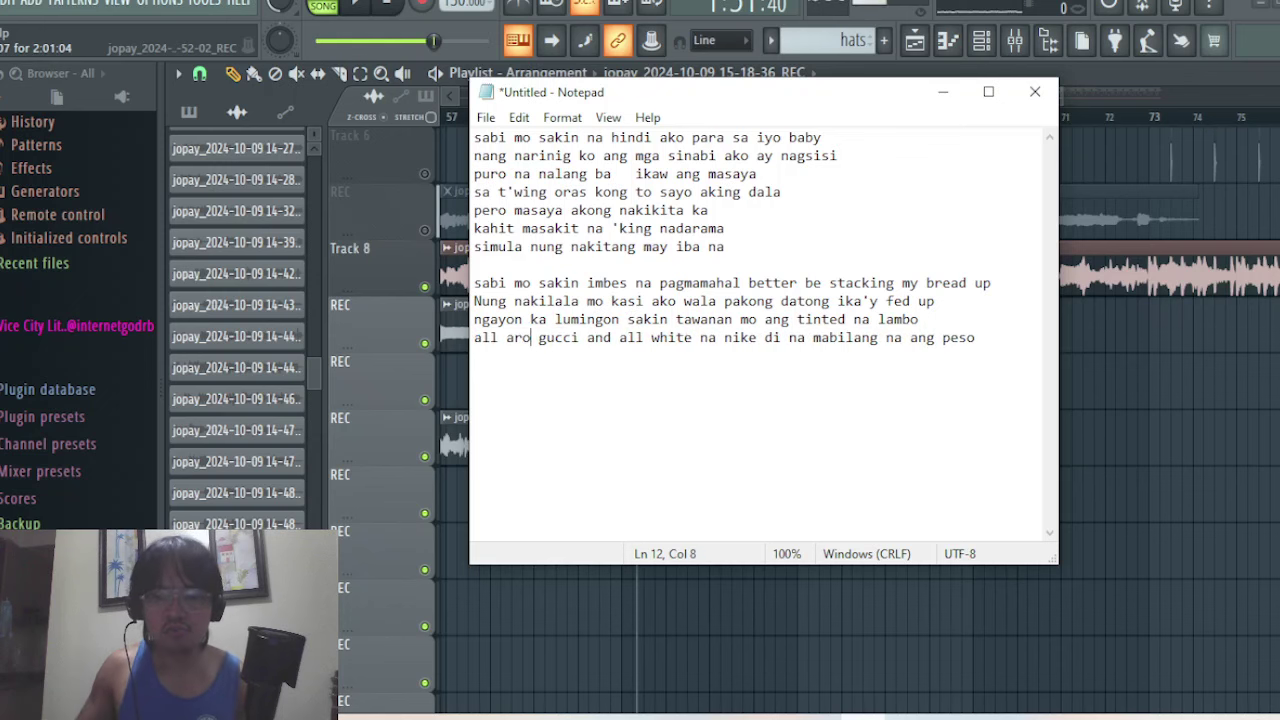
text(d)
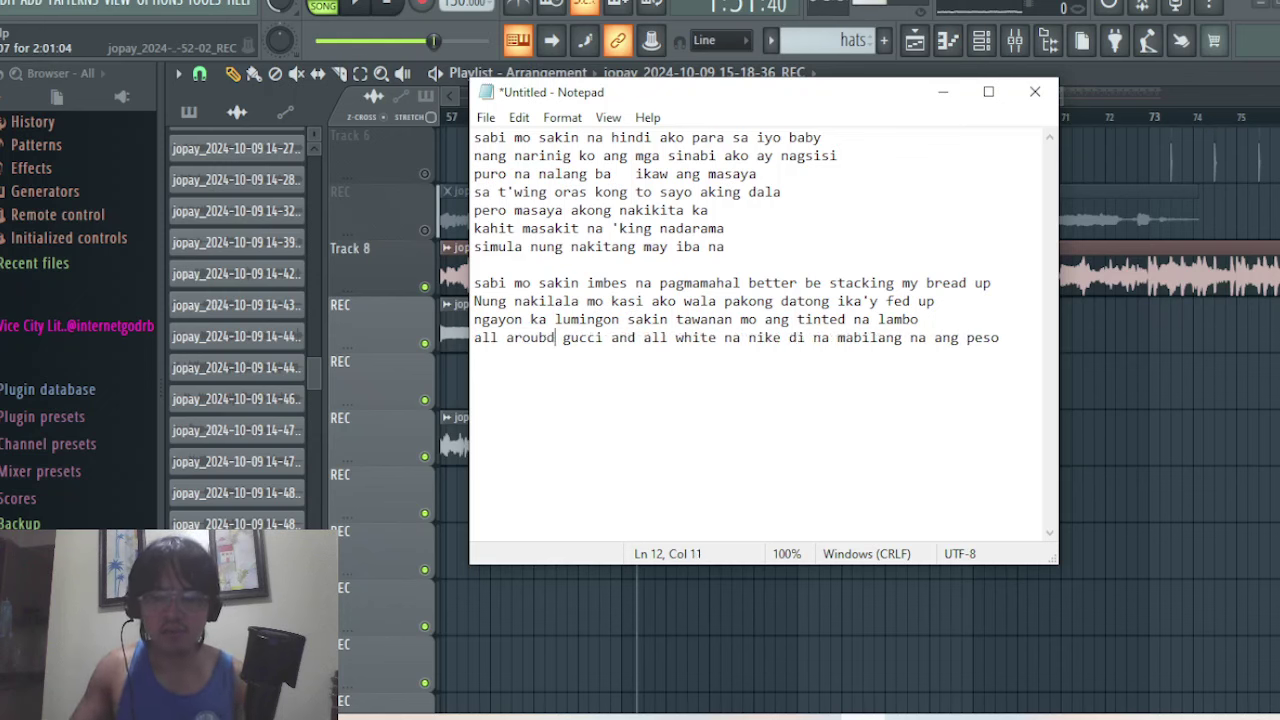
key(BackSpace)
key(BackSpace)
text(nd)
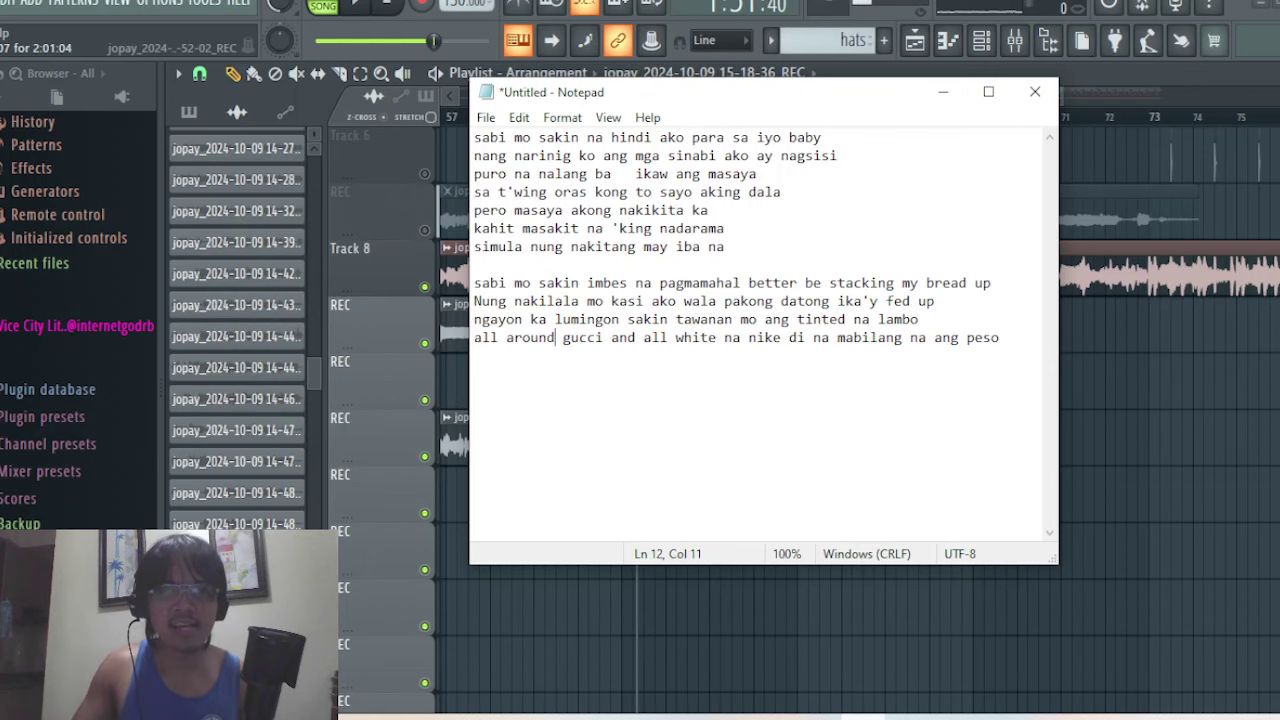
Step: Record a vocal take from about bar 61 as a playlist audio clip, with the Notepad lyrics in view
key(alt+Tab)
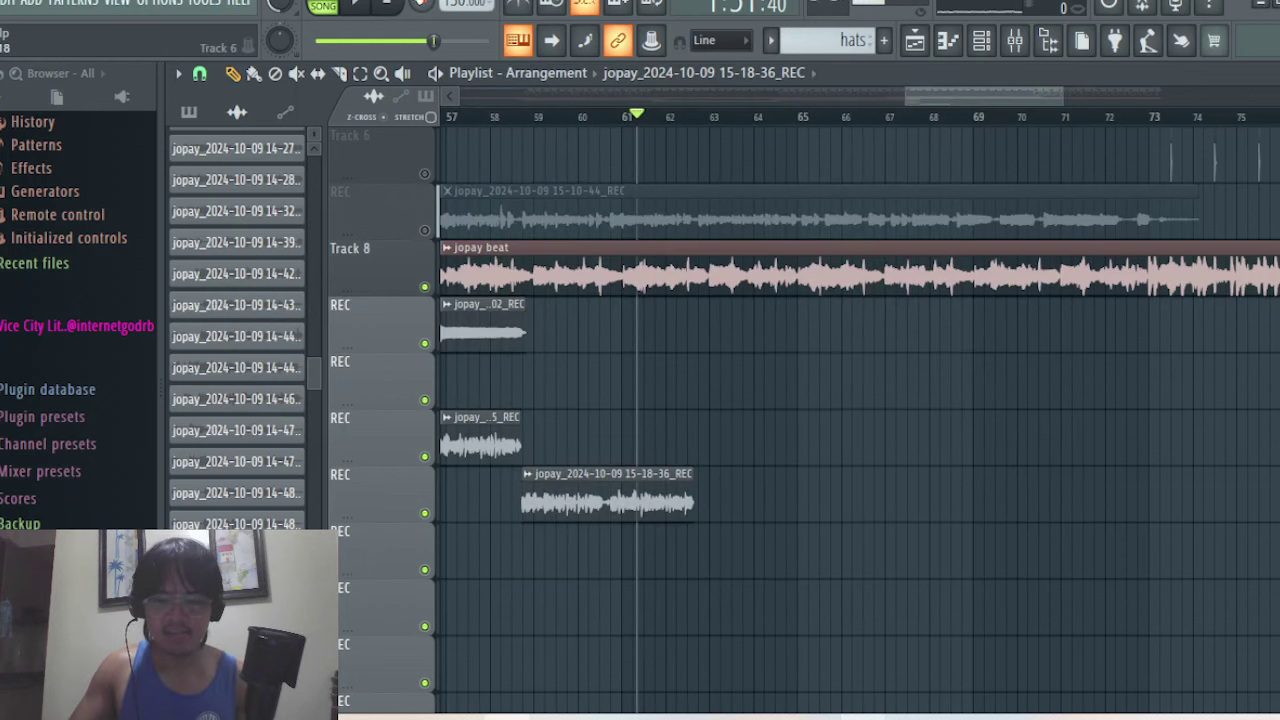
click(430, 5)
click(725, 482)
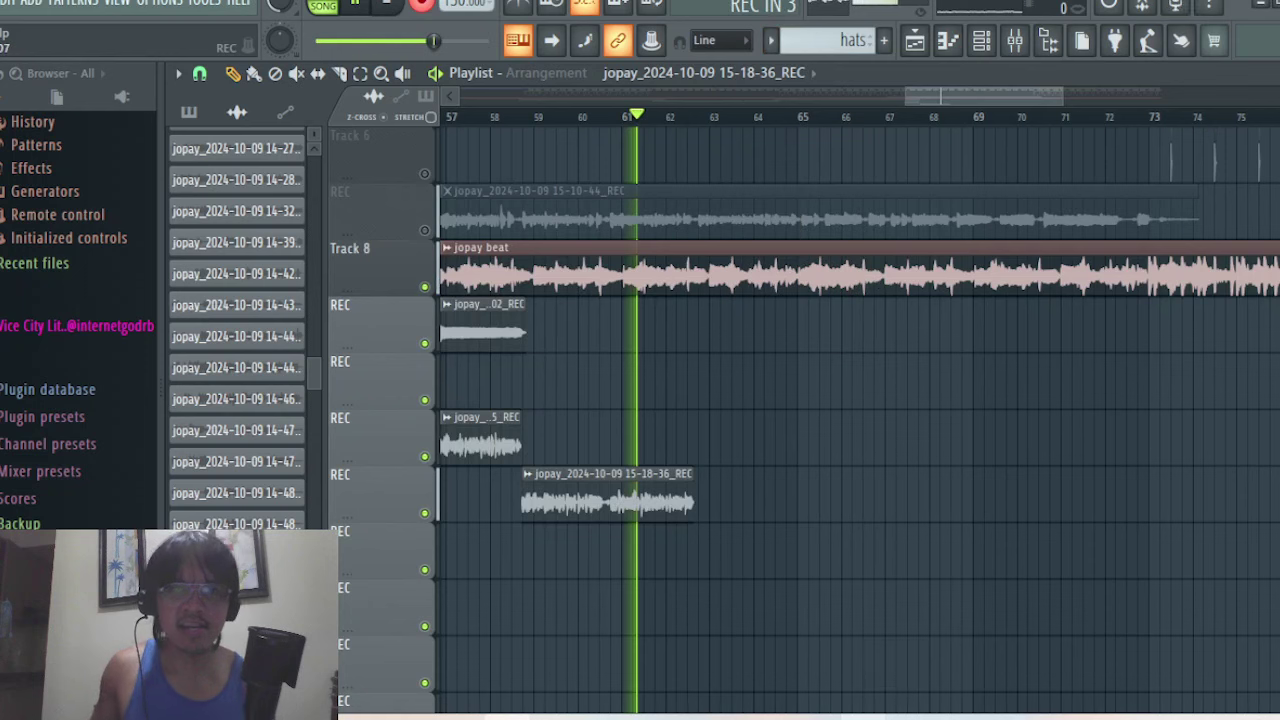
click(872, 712)
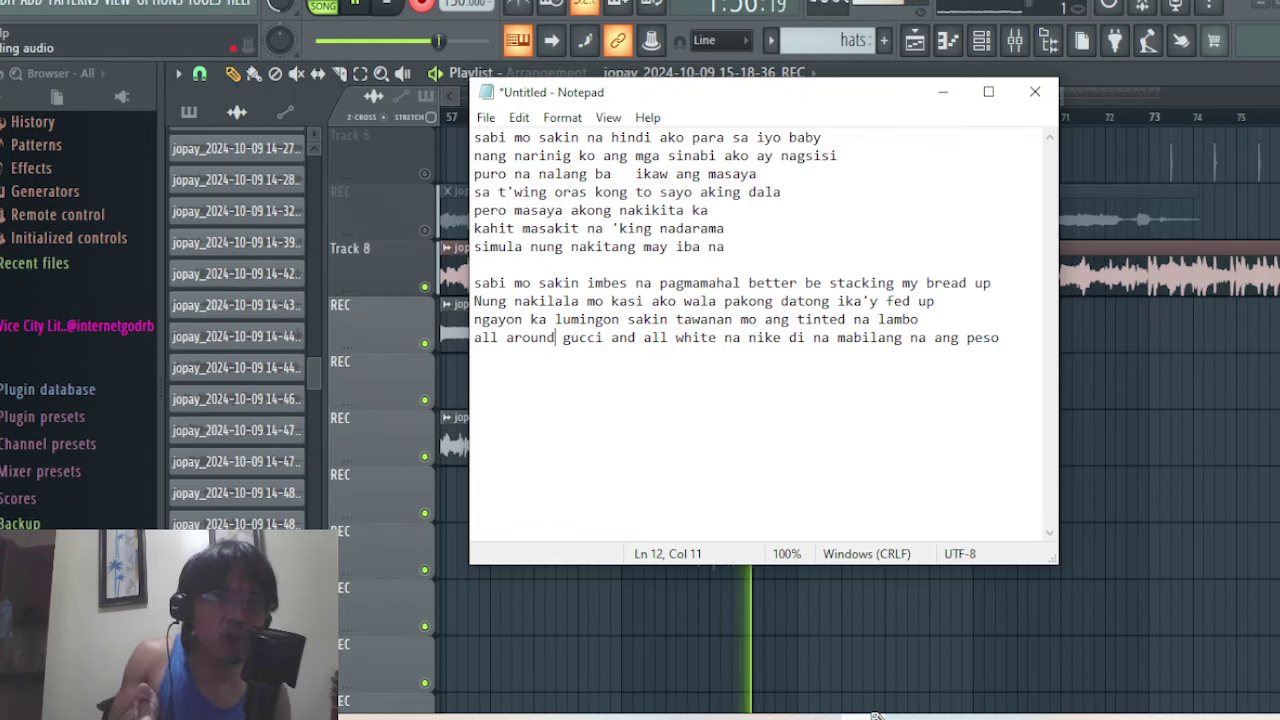
click(386, 6)
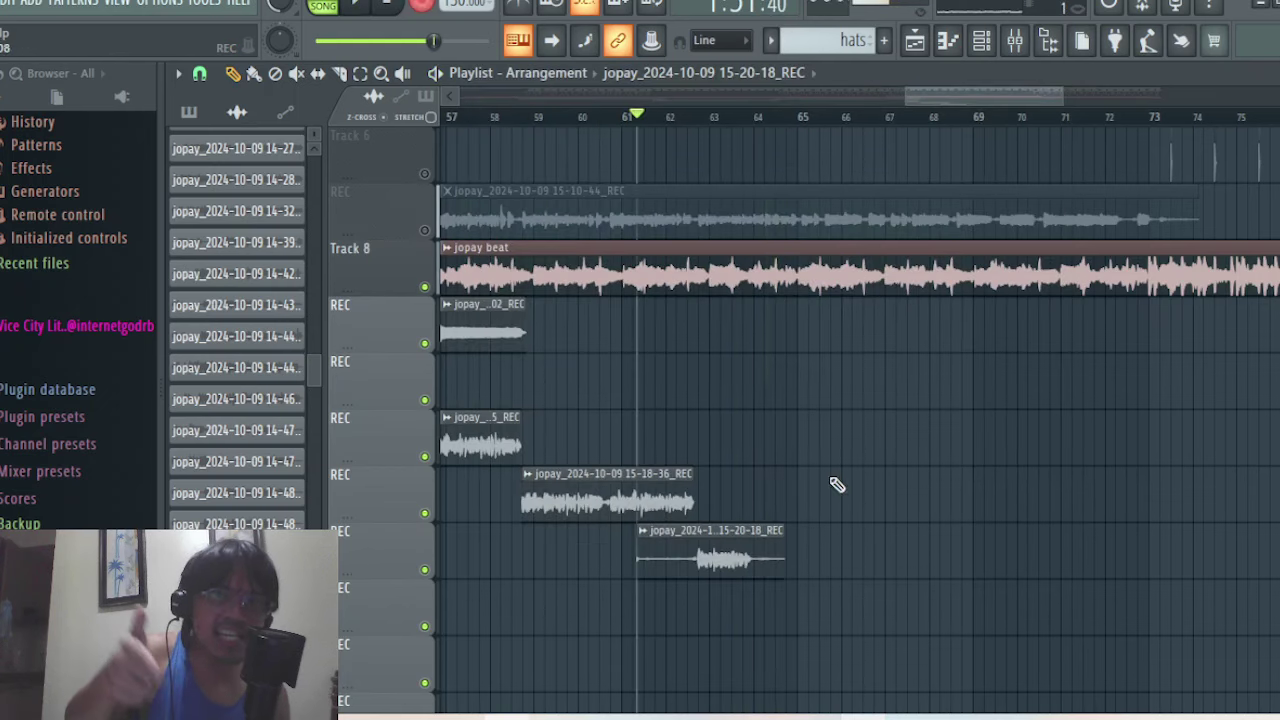
Step: In the last Notepad lyric line, make the phrase read "di ko na mabilang", and delete the clip of the latest vocal take
key(alt+Tab)
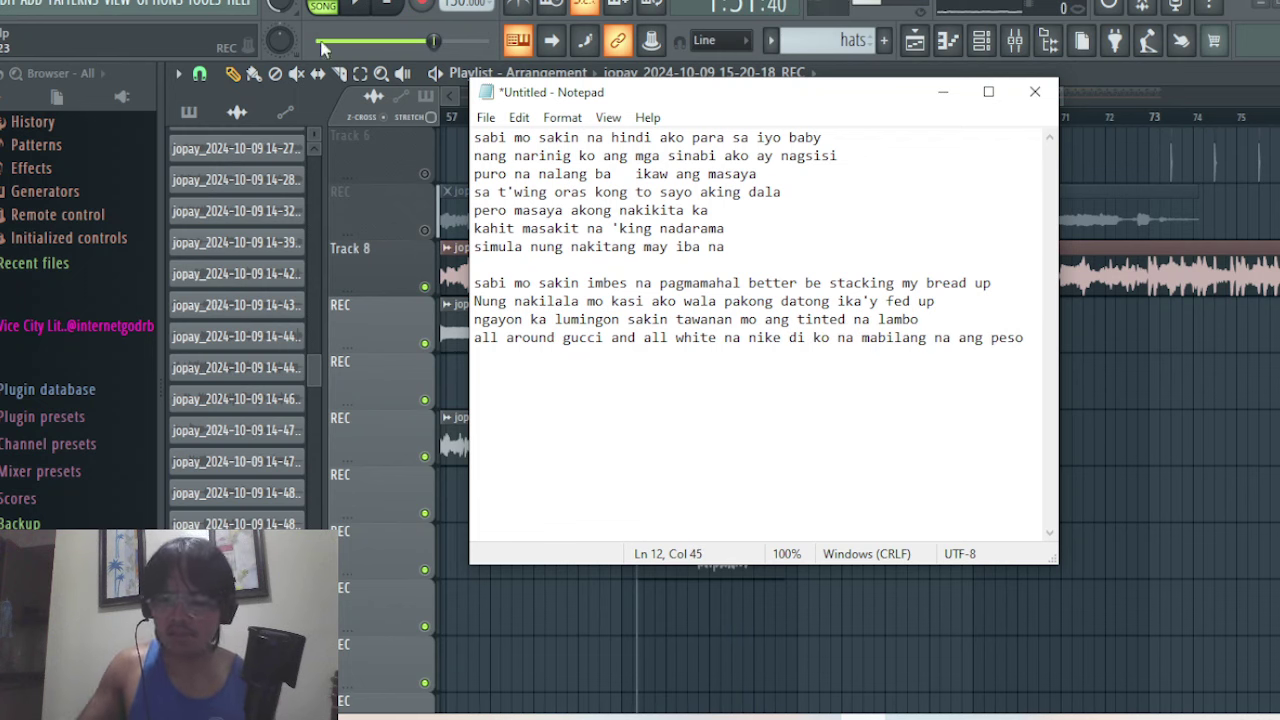
key(alt+Tab)
right_click(736, 565)
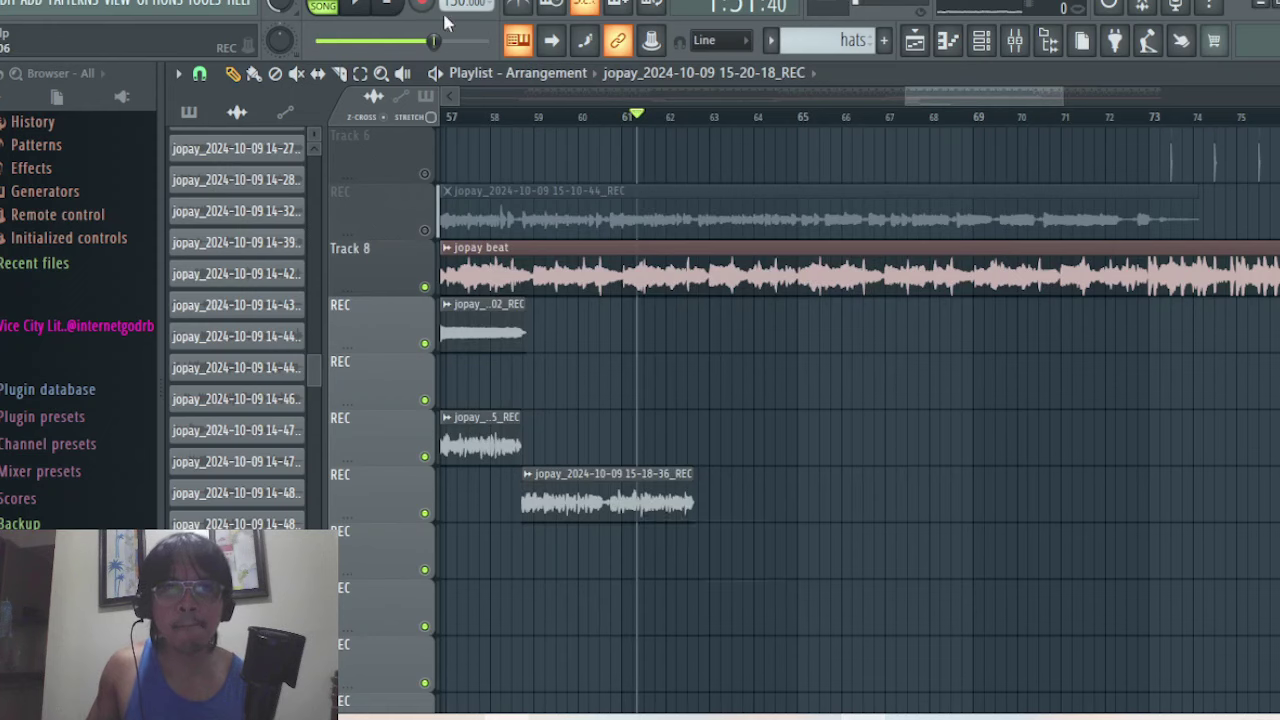
Step: Record the part following the second vocal clip again from about bar 61, with the corrected Notepad lyrics in view
key(r)
click(663, 430)
key(alt+Tab)
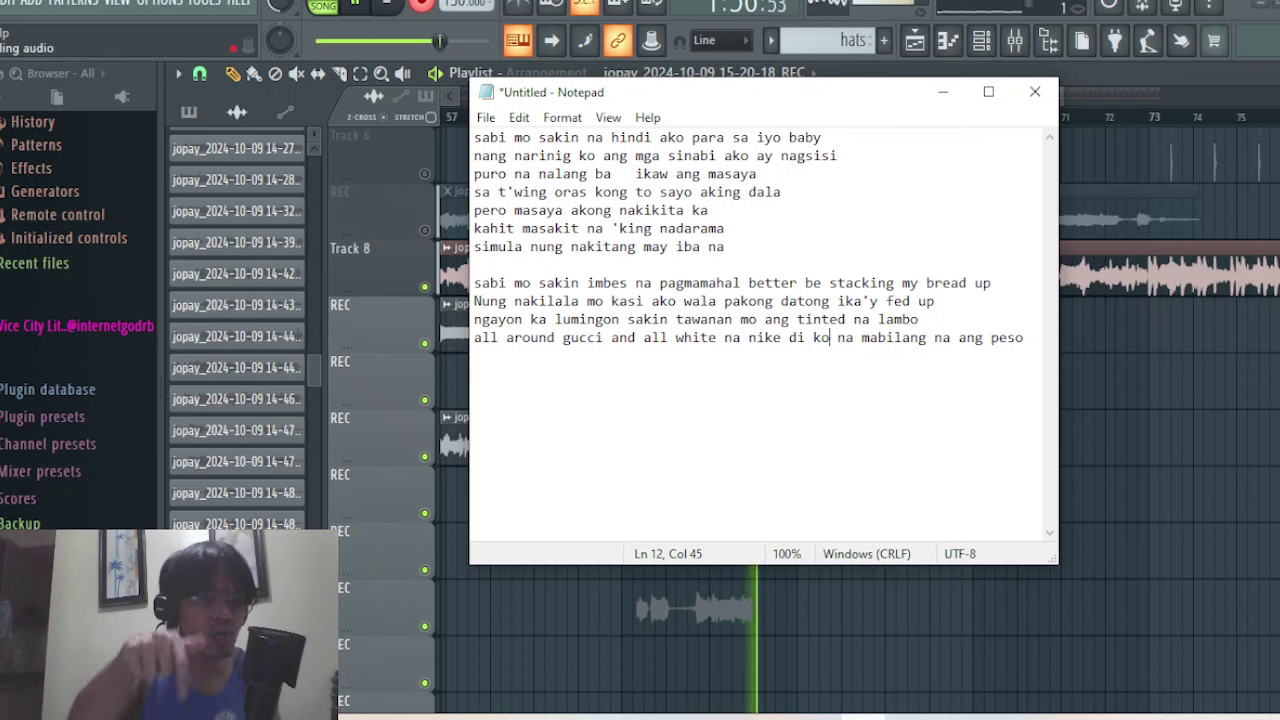
click(389, 6)
Step: Play back the new take and trim its clip to run from the end of the second clip to about bar 64.7
key(space)
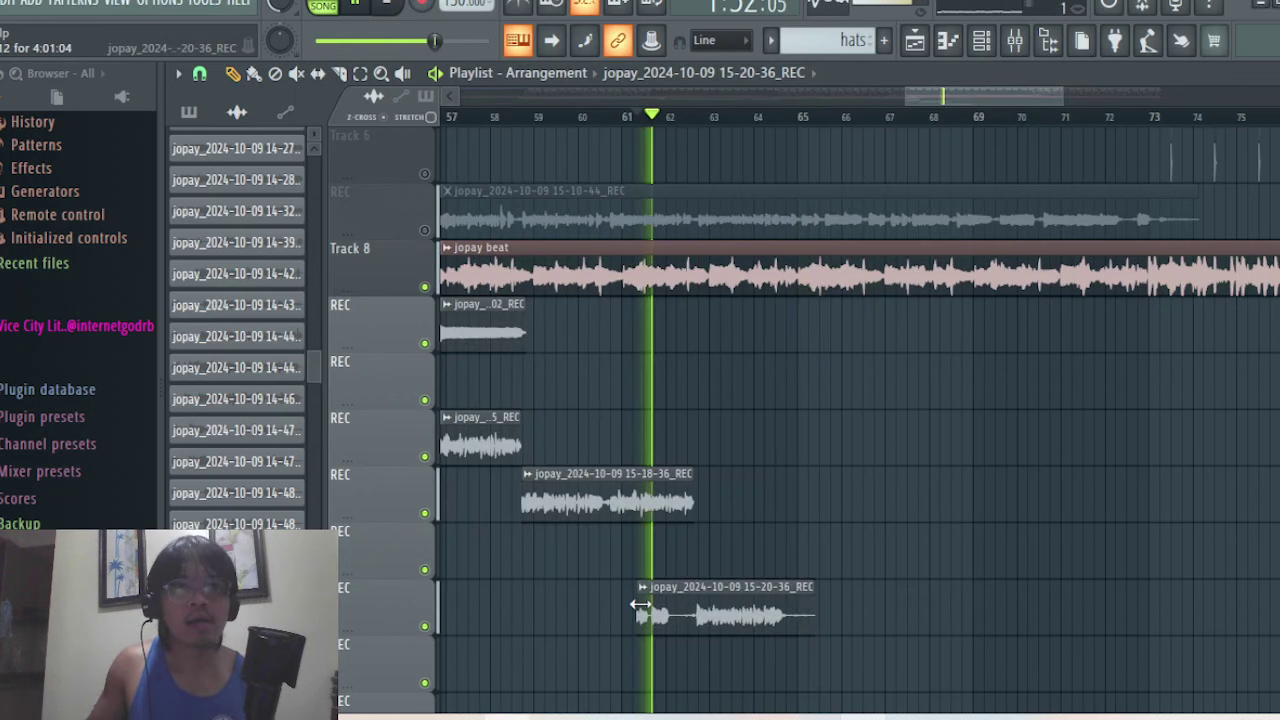
drag(645, 600, 700, 603)
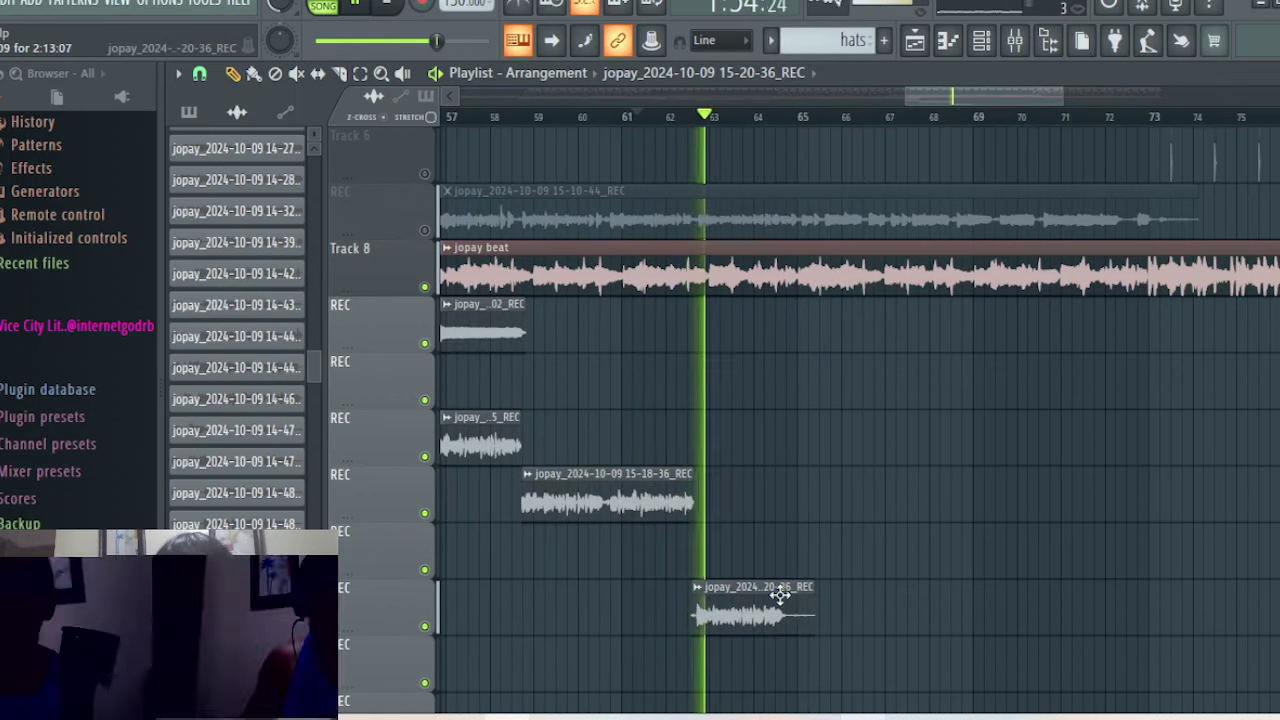
drag(805, 597, 788, 596)
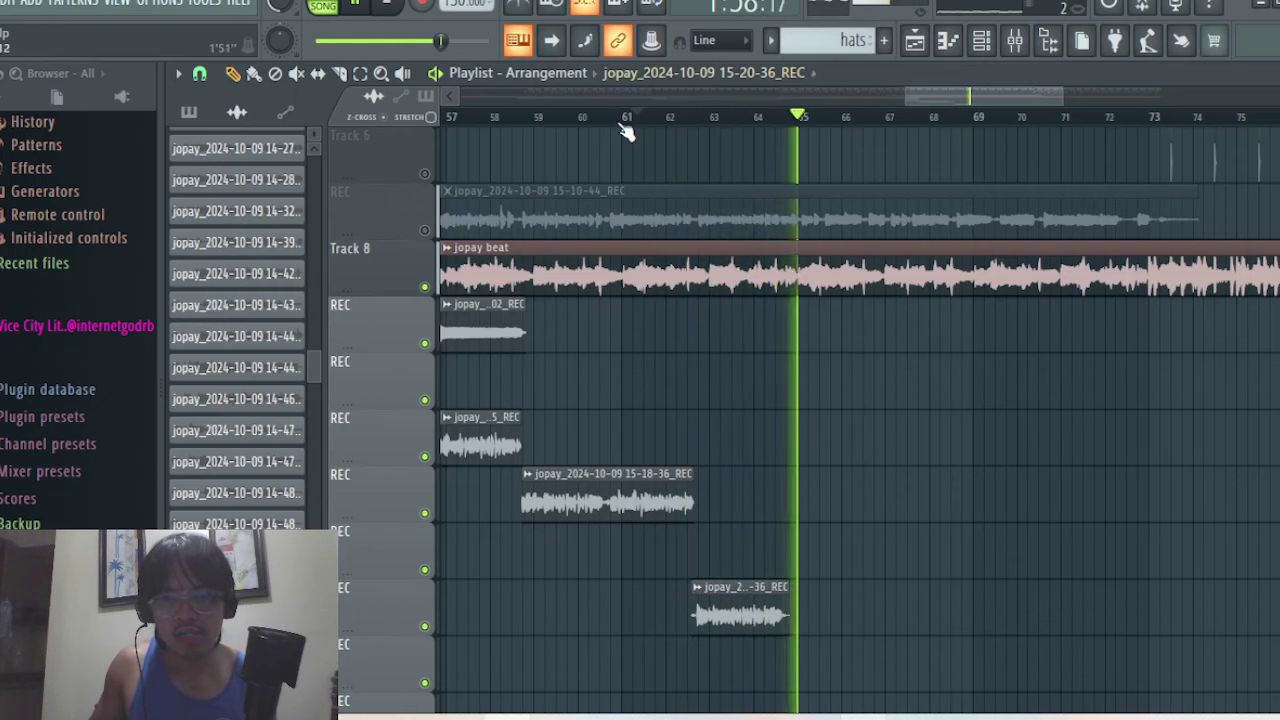
key(space)
Step: Play back the three trimmed verse clips together over the beat from about bar 56
drag(902, 101, 808, 100)
click(749, 117)
key(alt+f)
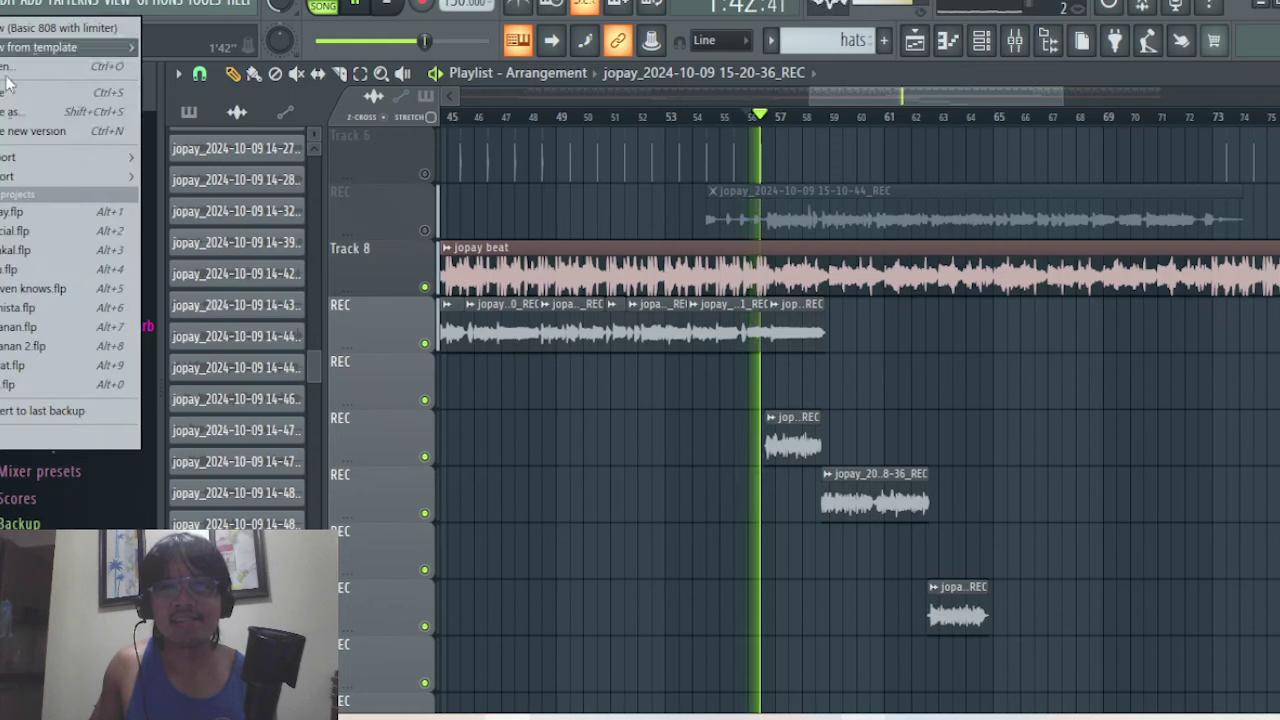
key(Escape)
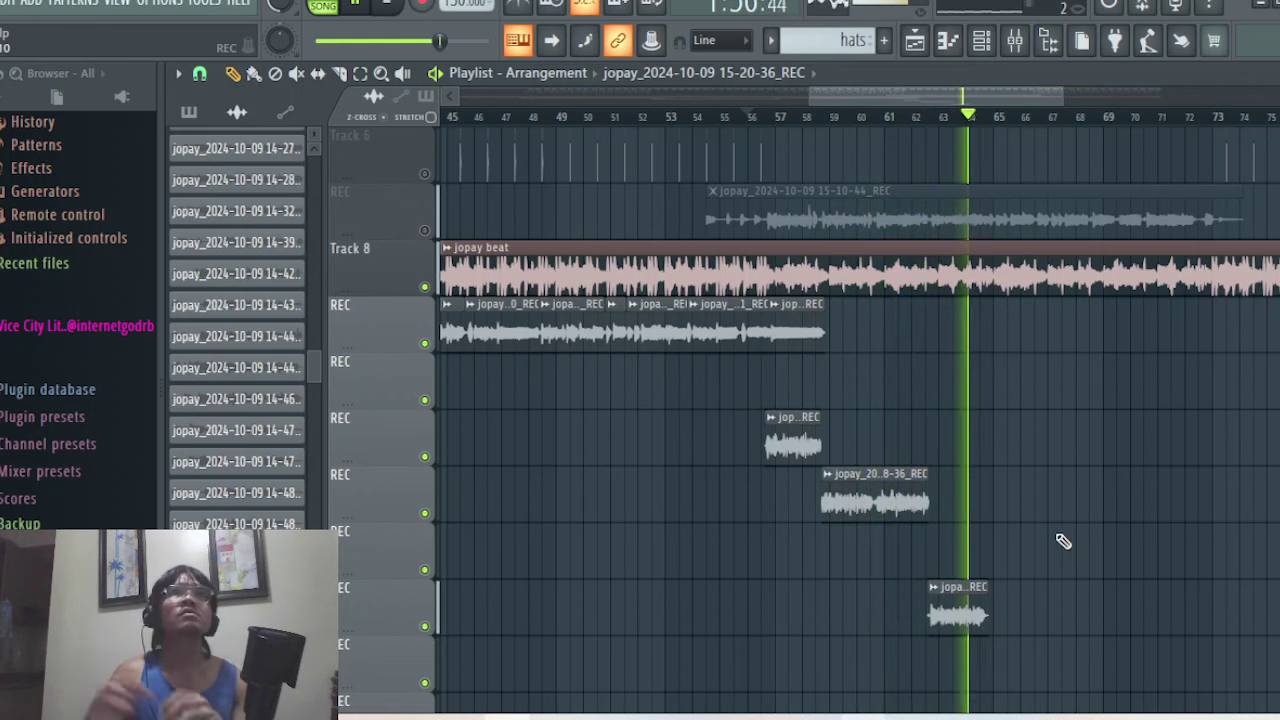
Step: Compare the passage from about bar 63 to 65 with and without the muted 15-10-44 guide recording, and leave that track muted
click(425, 231)
key(space)
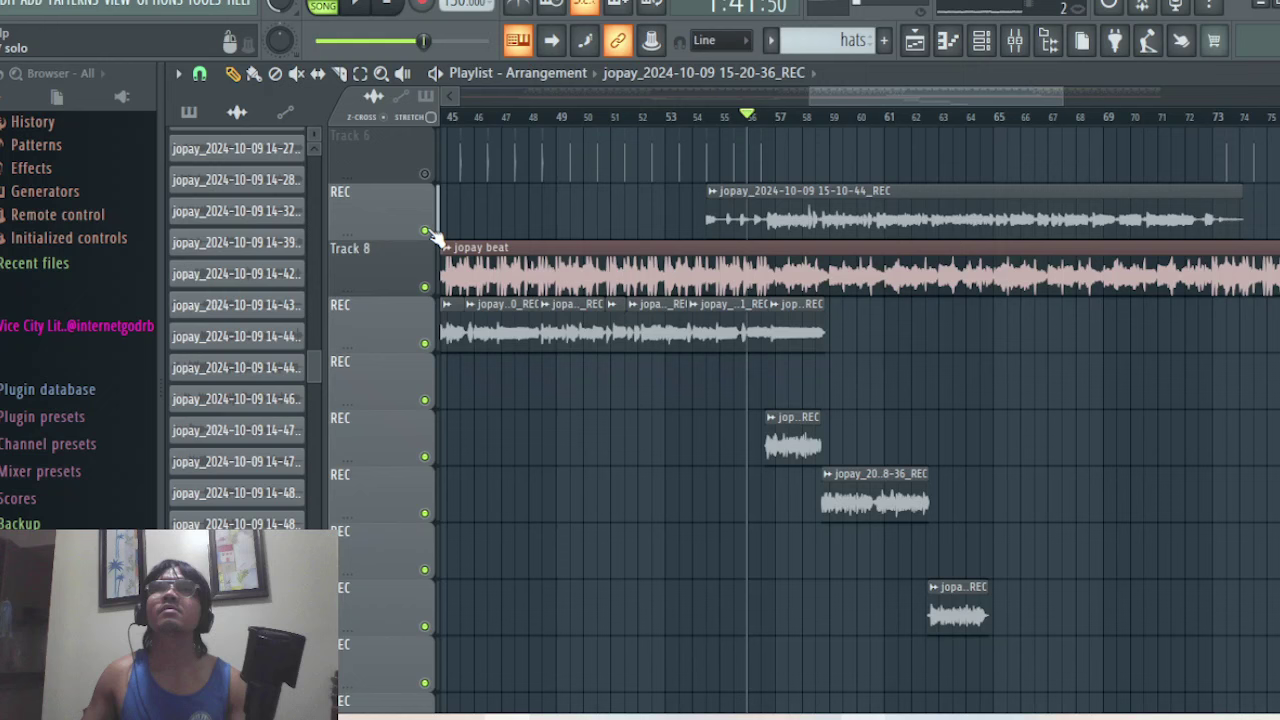
click(990, 118)
key(space)
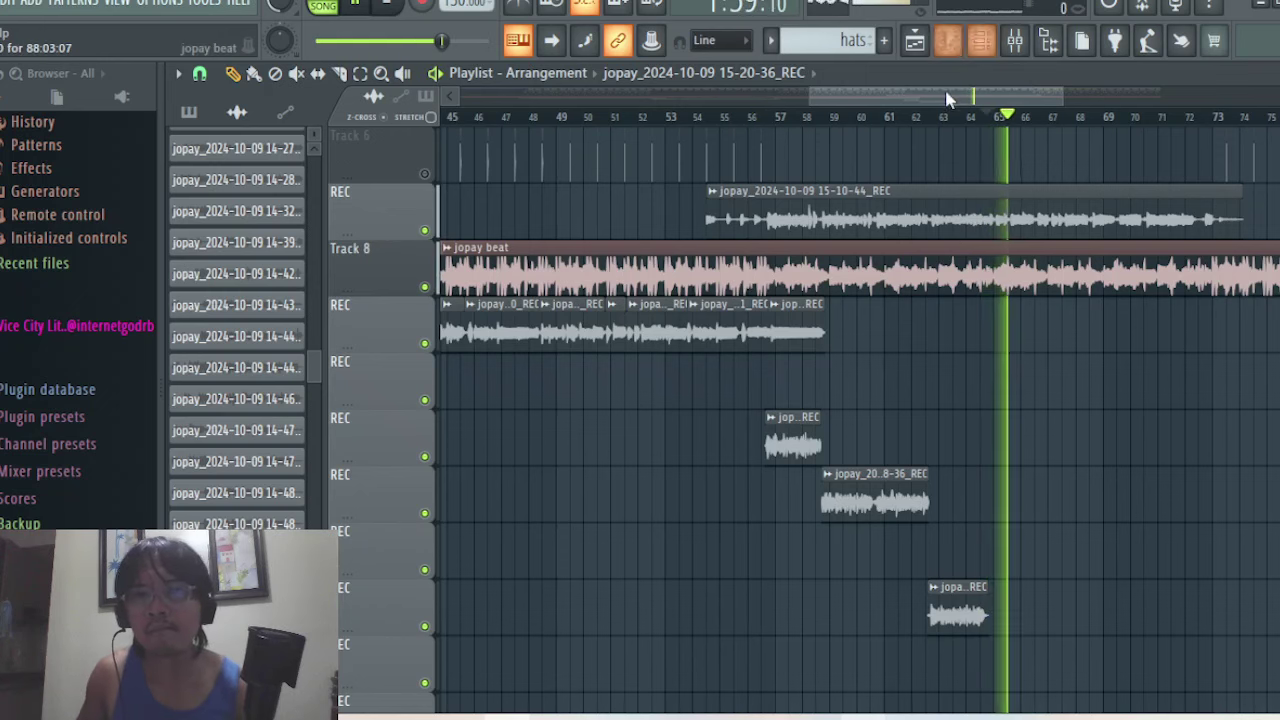
key(space)
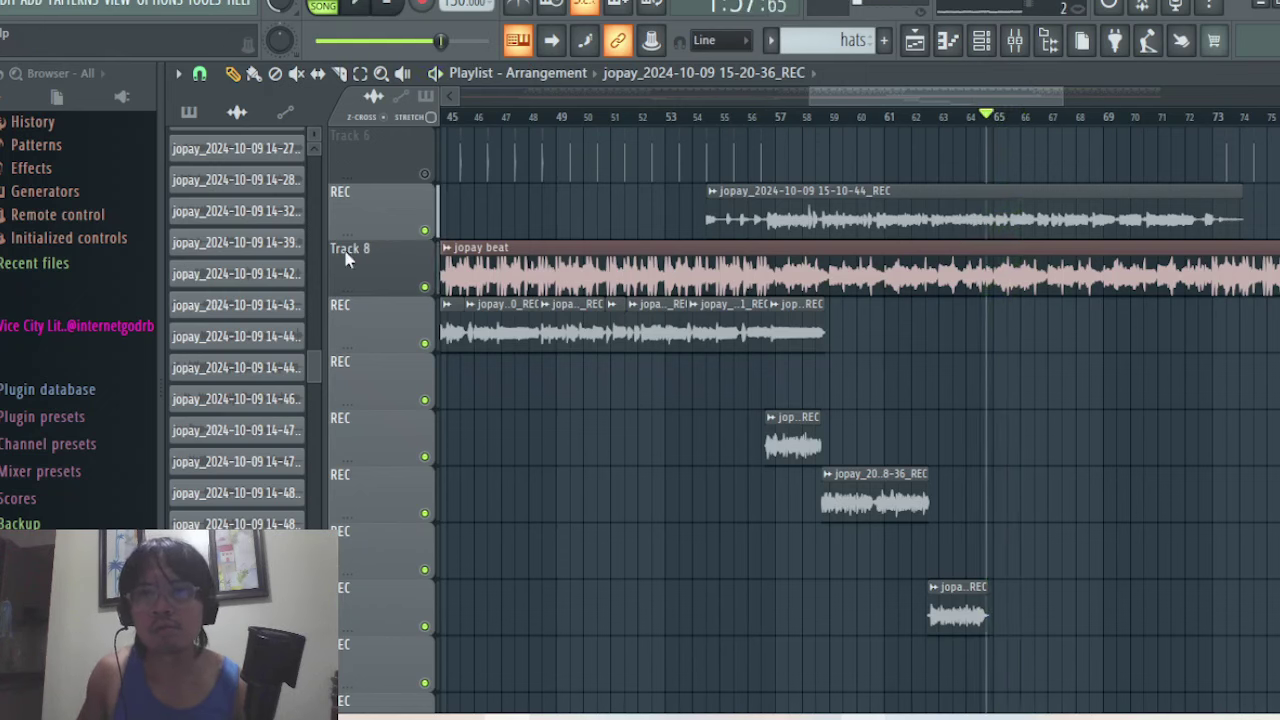
click(425, 230)
click(945, 118)
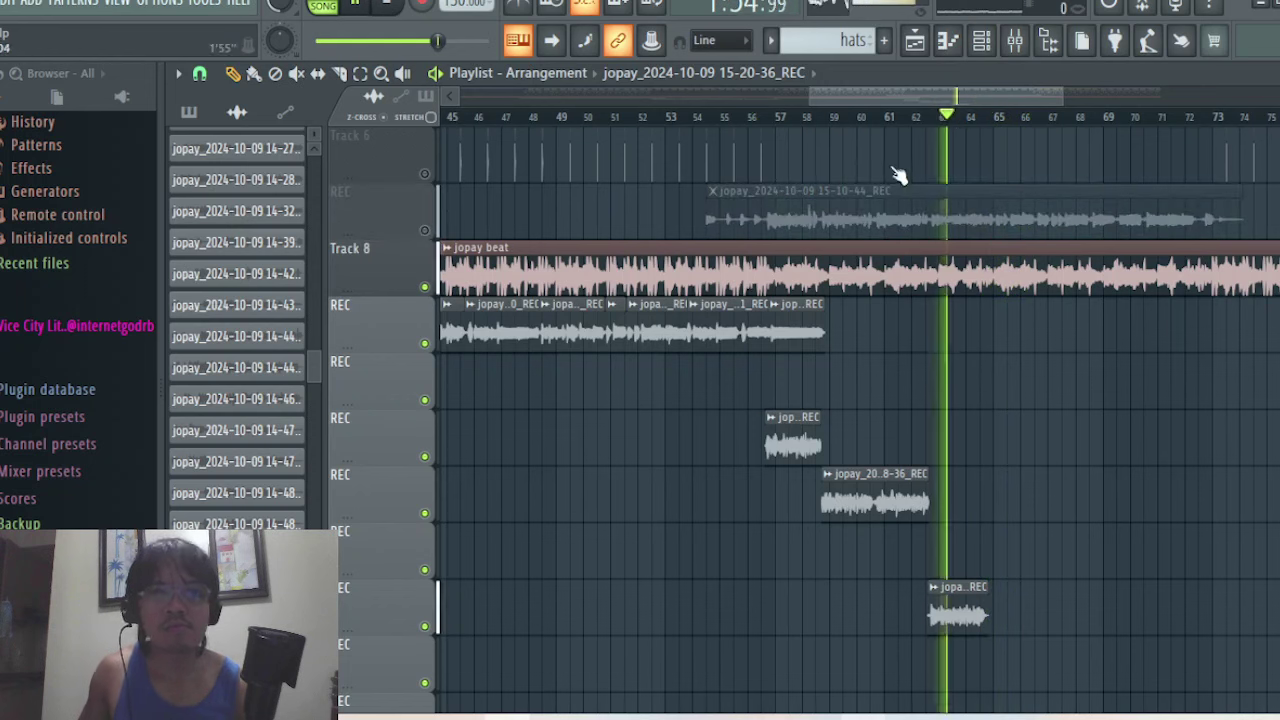
click(425, 230)
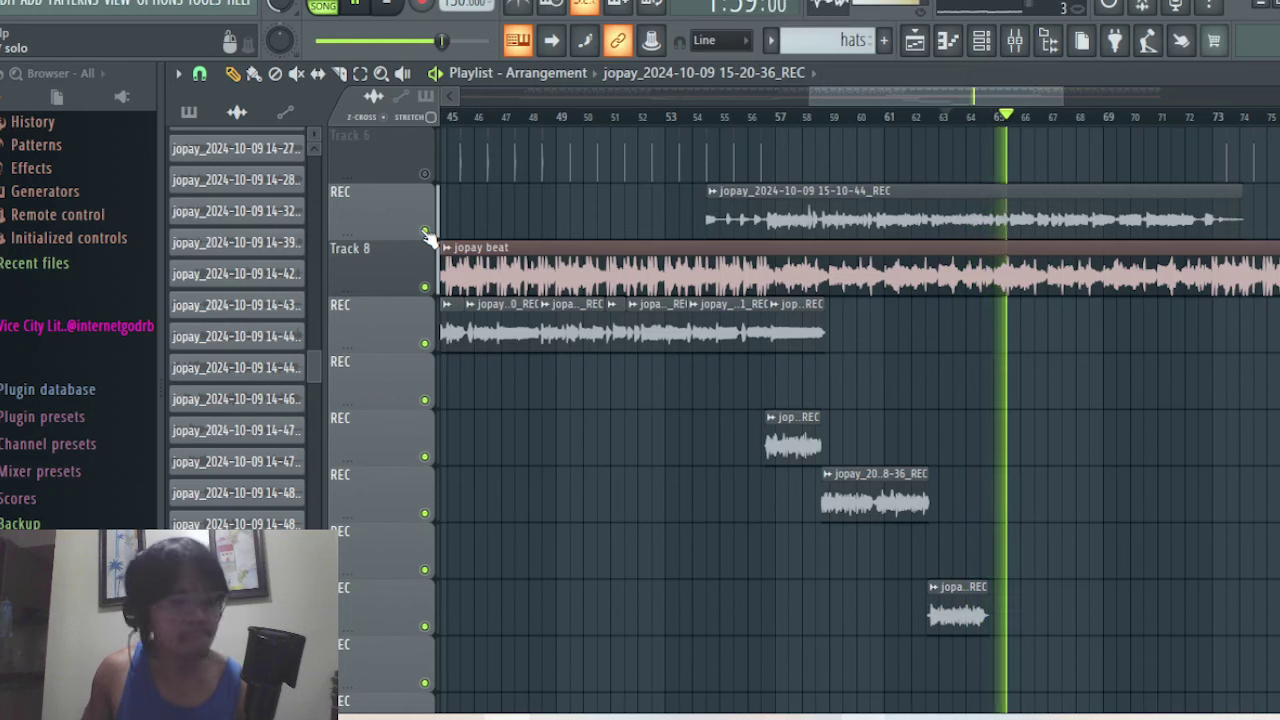
click(425, 231)
key(space)
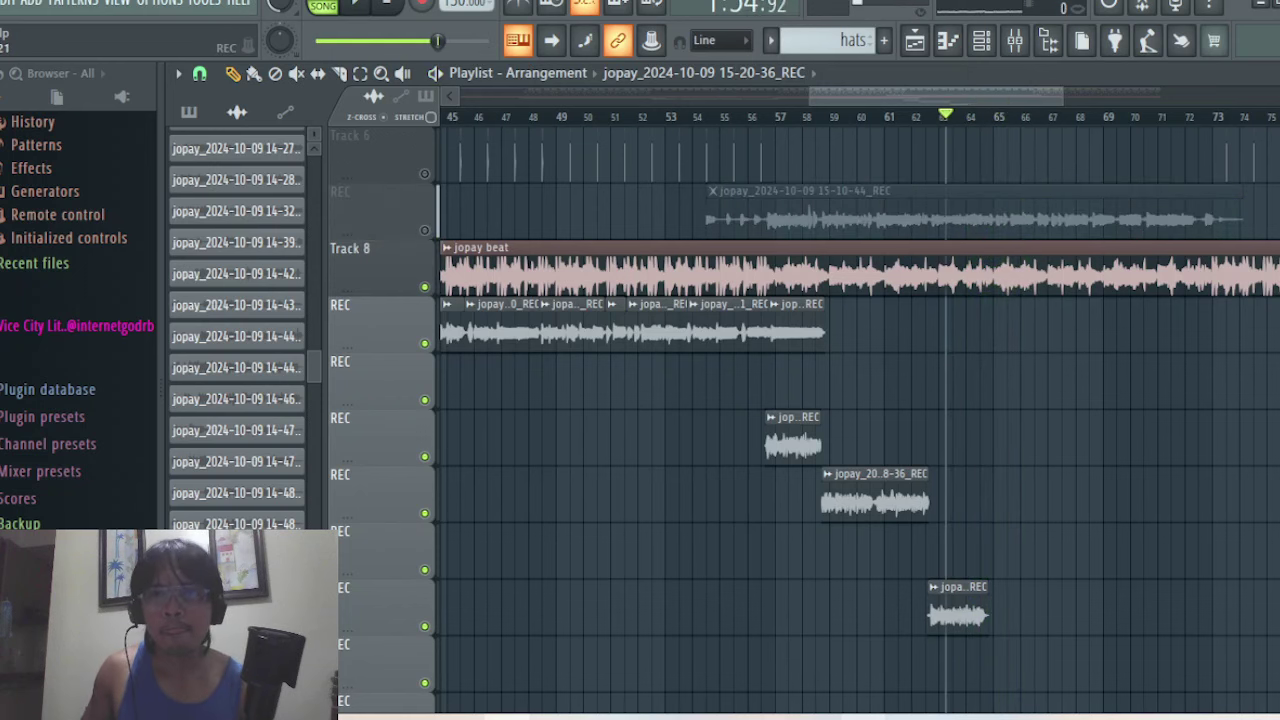
Step: Add the lyric lines "pero aaminin ikaw lang ang gusto" and "kahit na alam ko rin na di na wasto" in Notepad
key(alt+Tab)
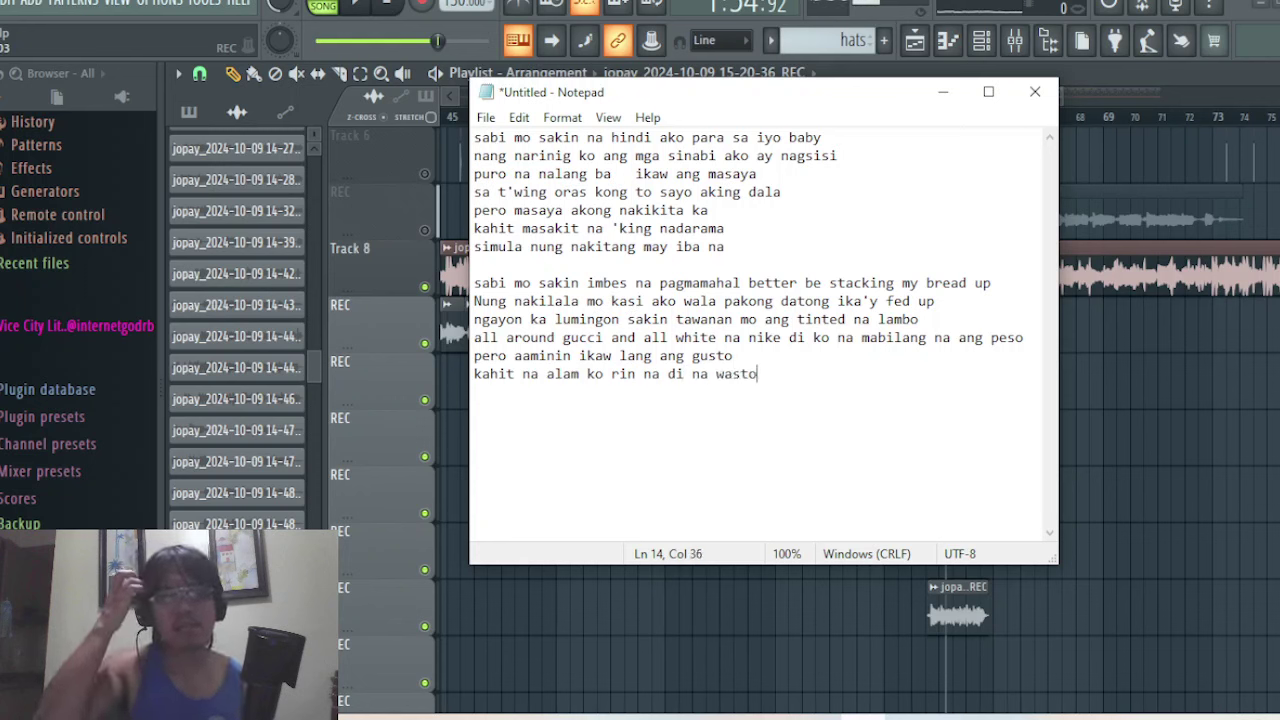
key(Return)
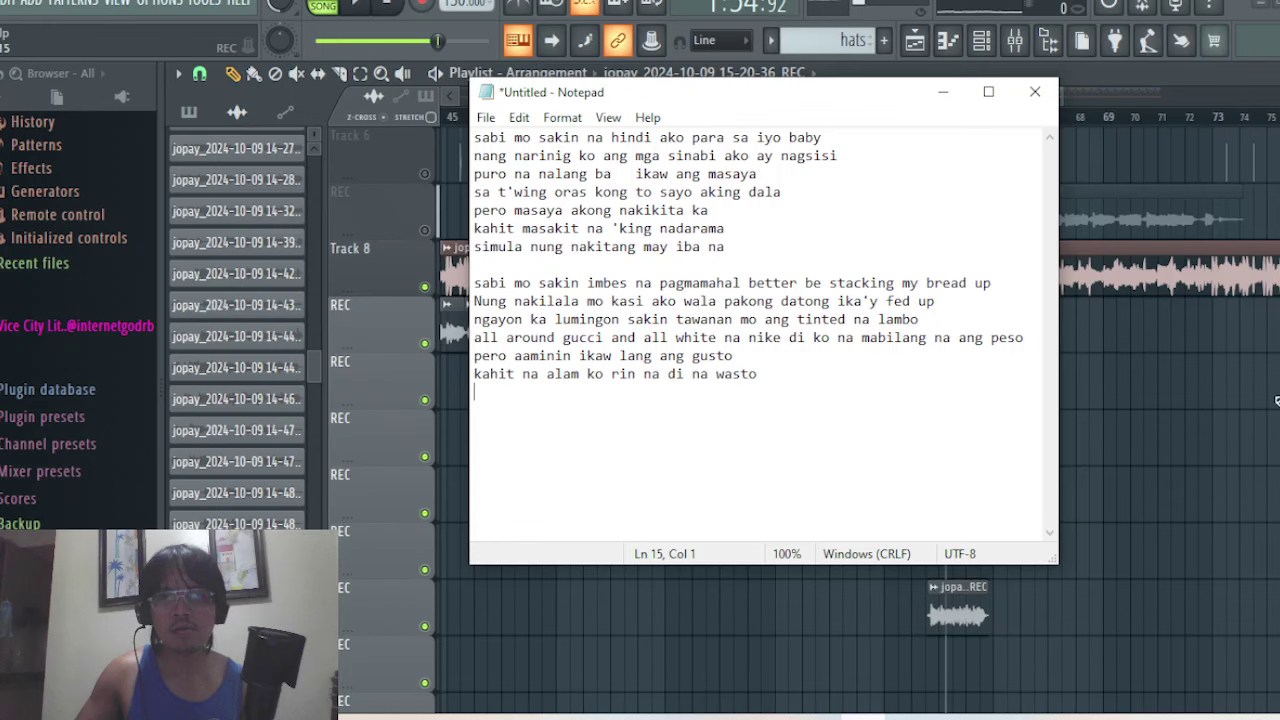
click(1260, 418)
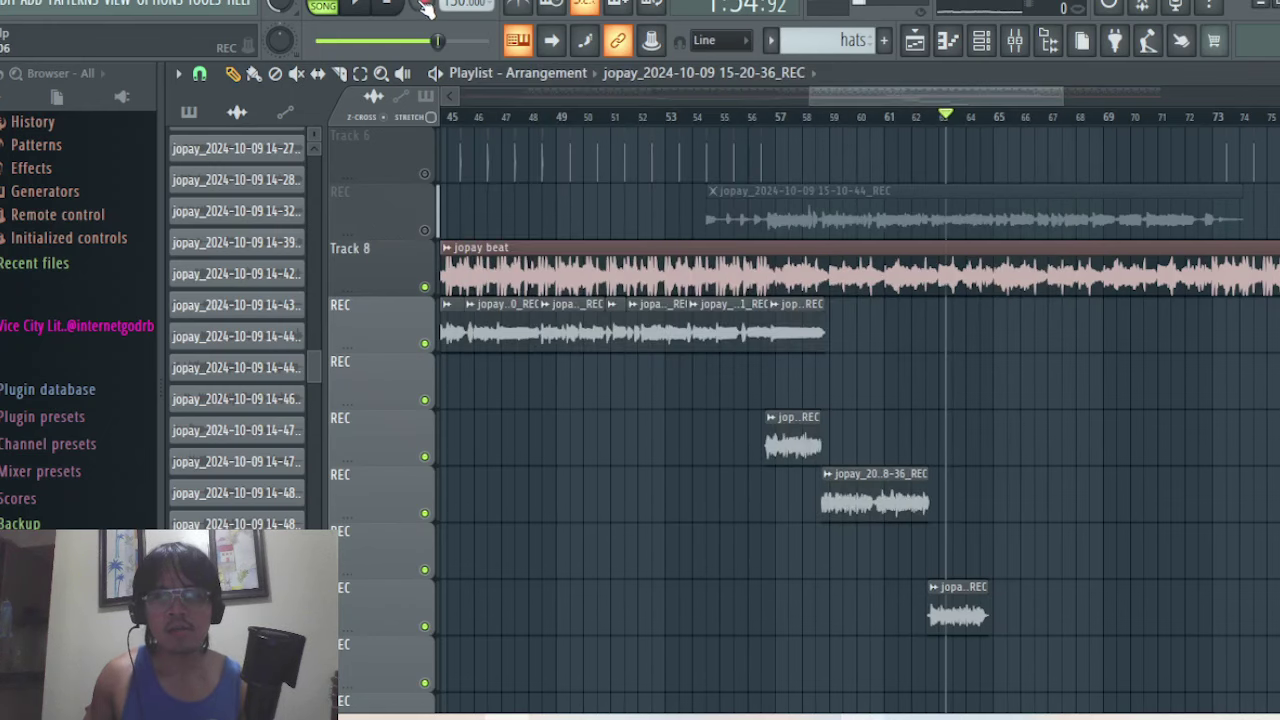
Step: Record a take of the next vocal part from about bar 63 as a playlist audio clip, with the Notepad lyrics in view
click(426, 6)
click(708, 424)
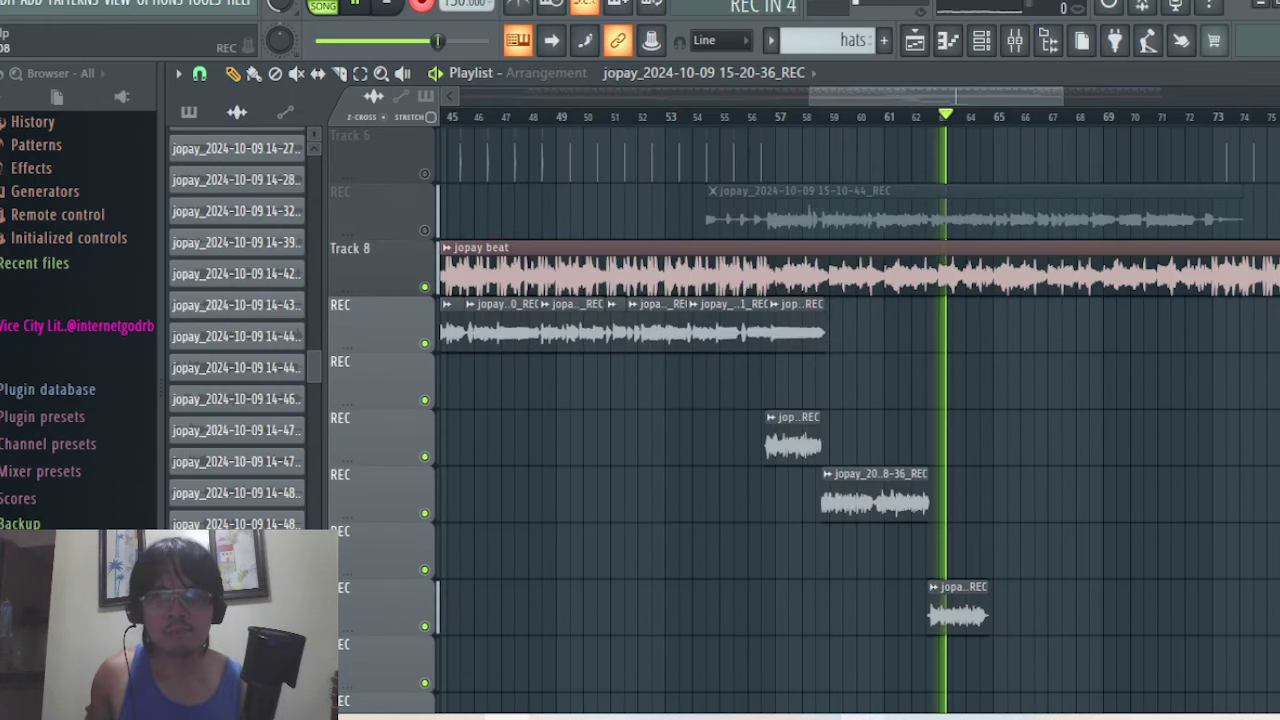
key(alt+Tab)
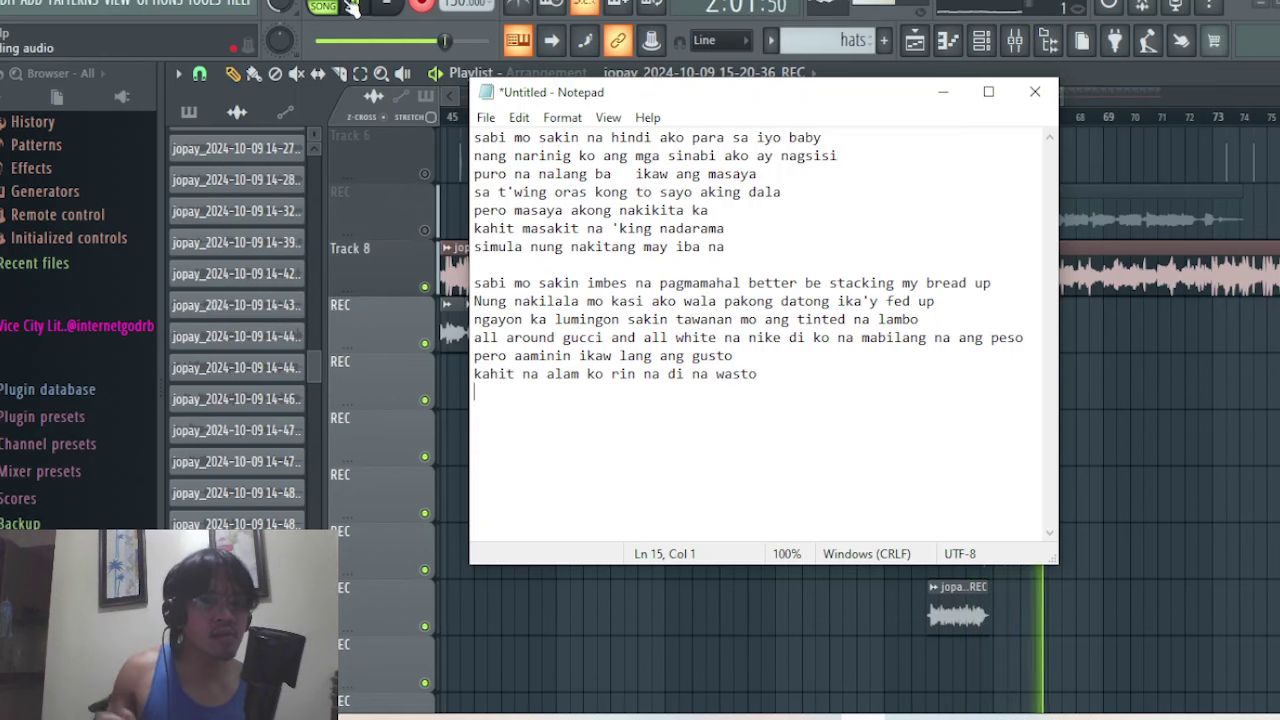
key(alt+Tab)
key(space)
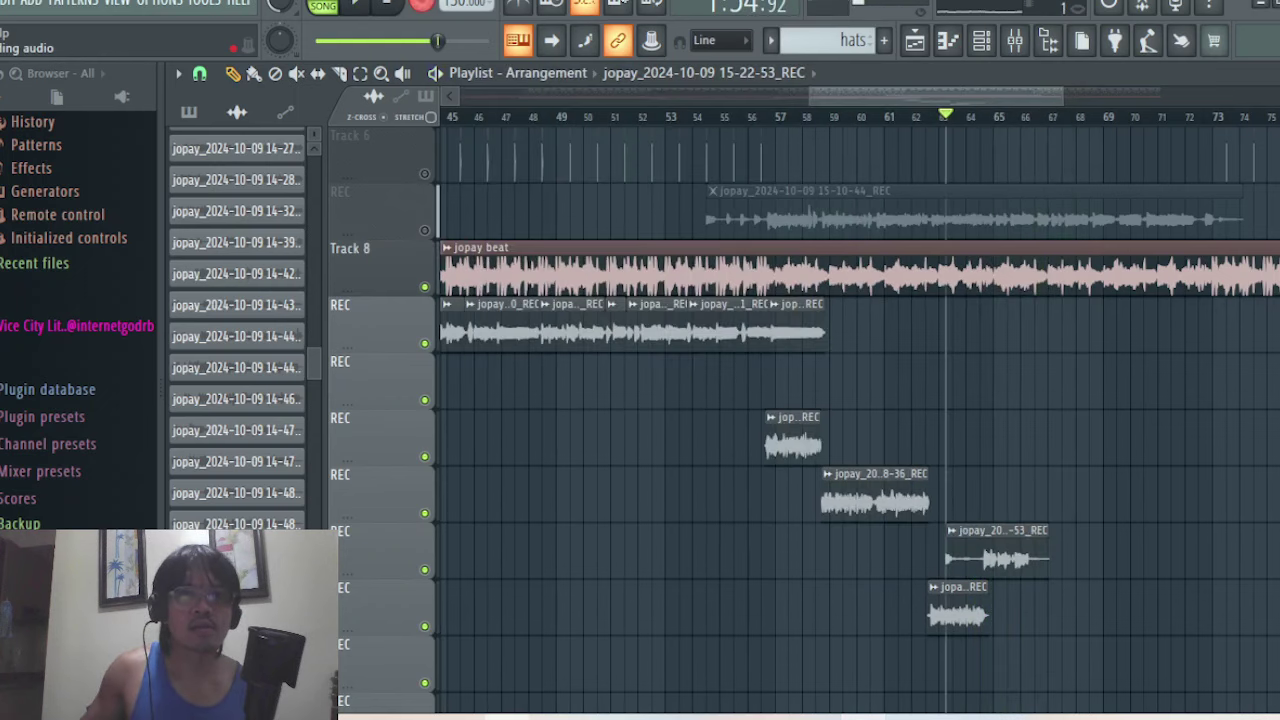
Step: Delete that take and record a longer one from about bar 63 to about bar 68
click(425, 4)
click(668, 457)
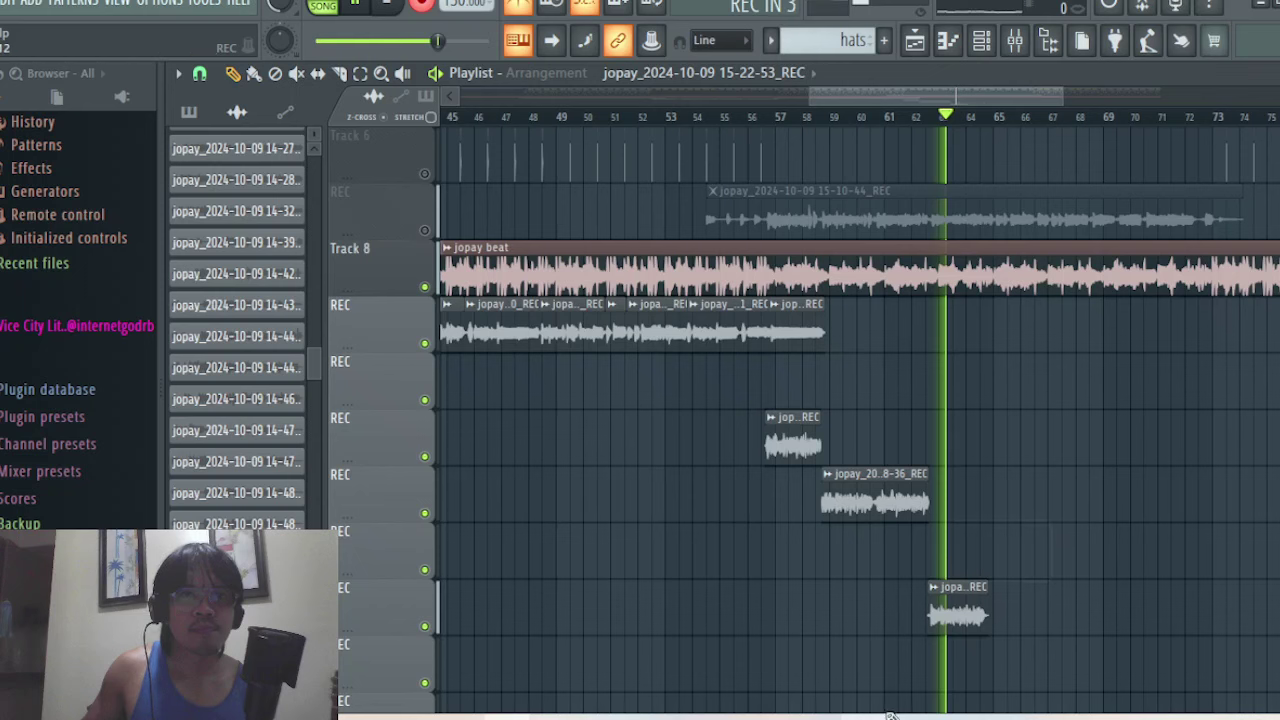
key(alt+Tab)
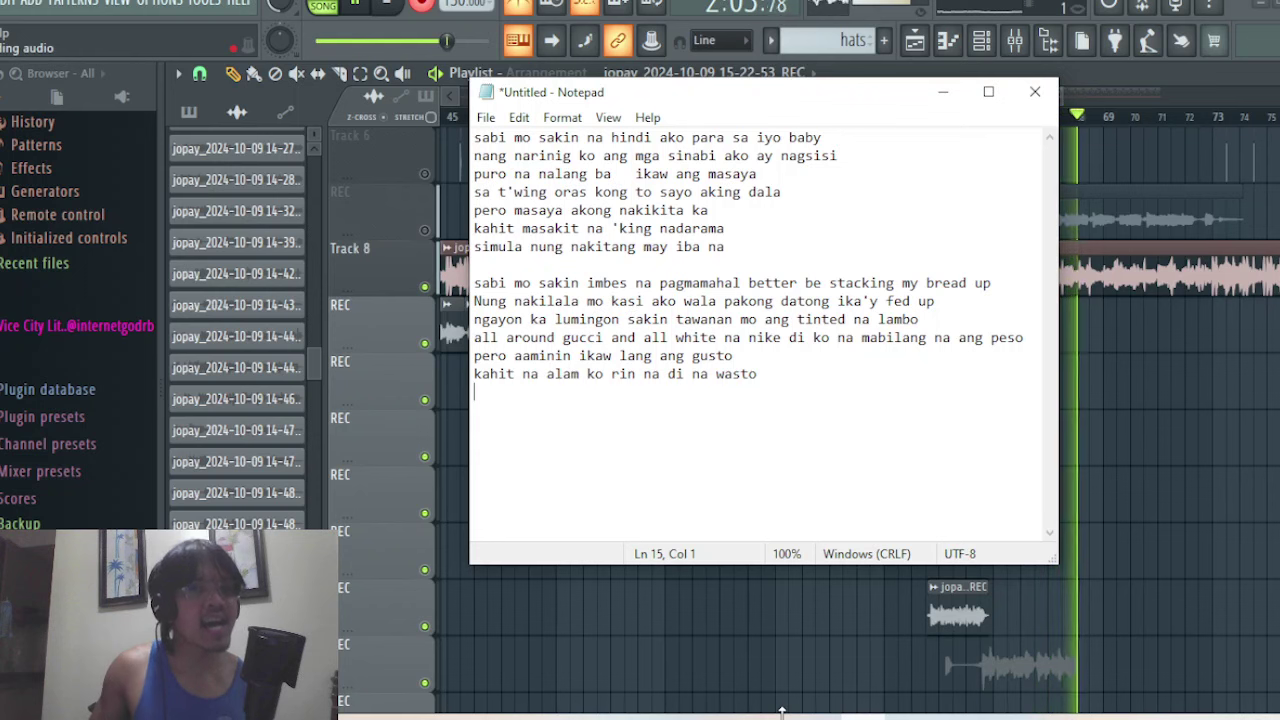
click(797, 586)
key(space)
Step: Try trimming the take's start to about bar 64.3 during playback, check it against the guide recording, and delete the clip
key(space)
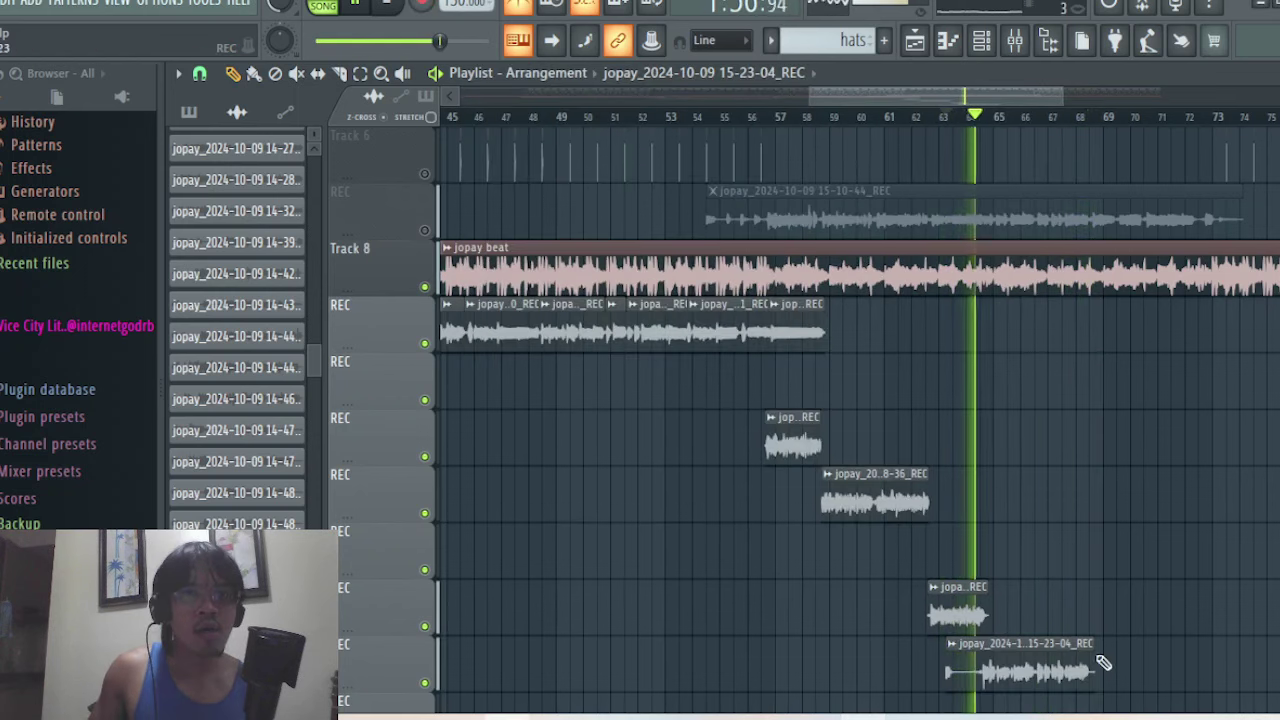
drag(947, 665, 975, 663)
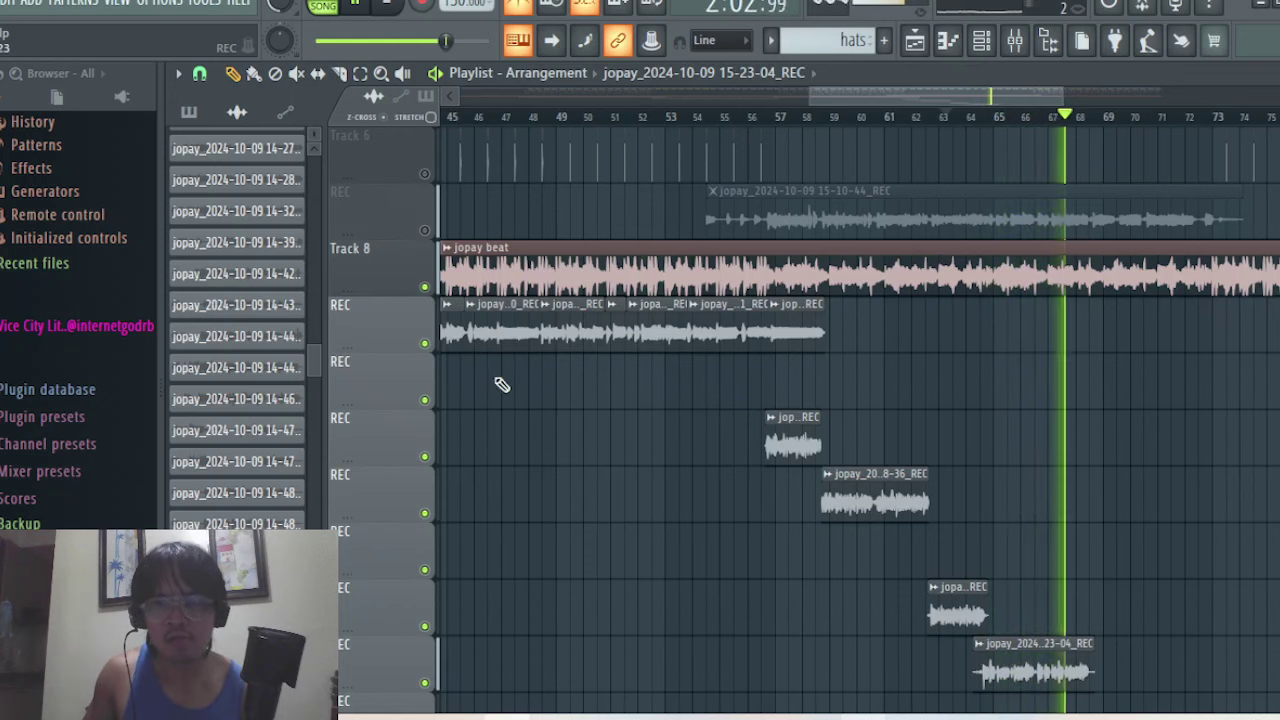
click(424, 231)
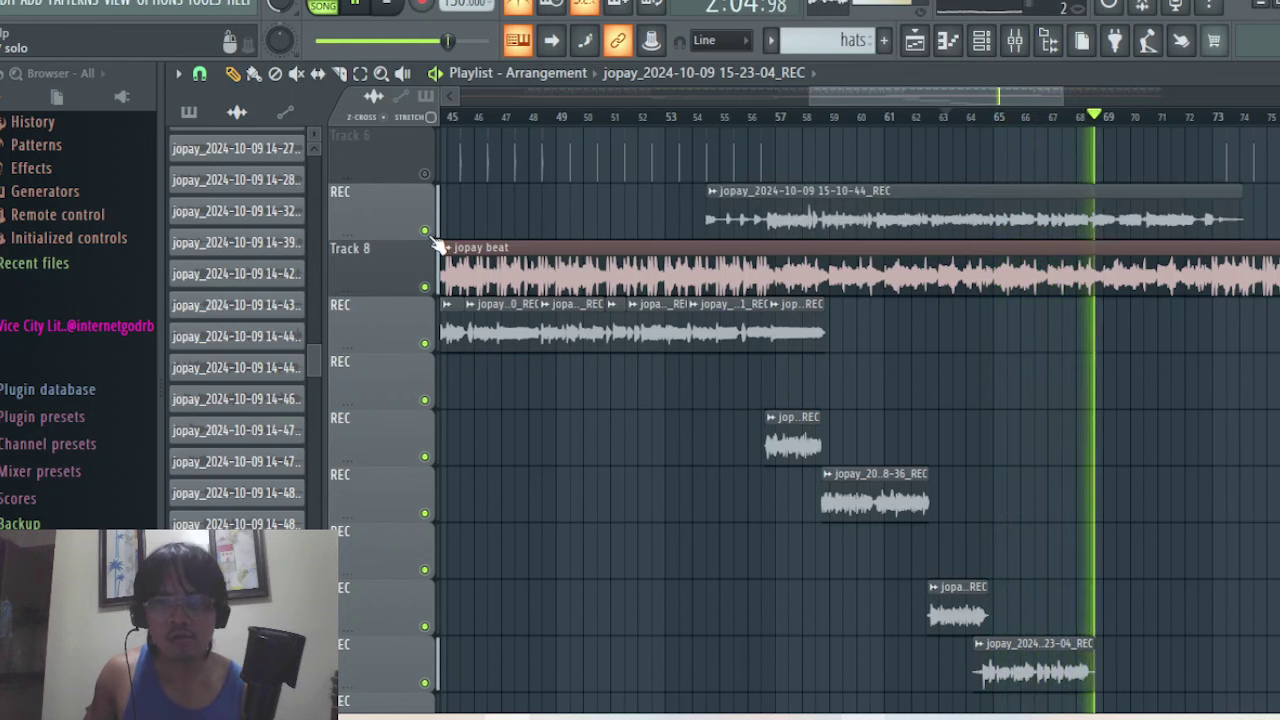
click(424, 231)
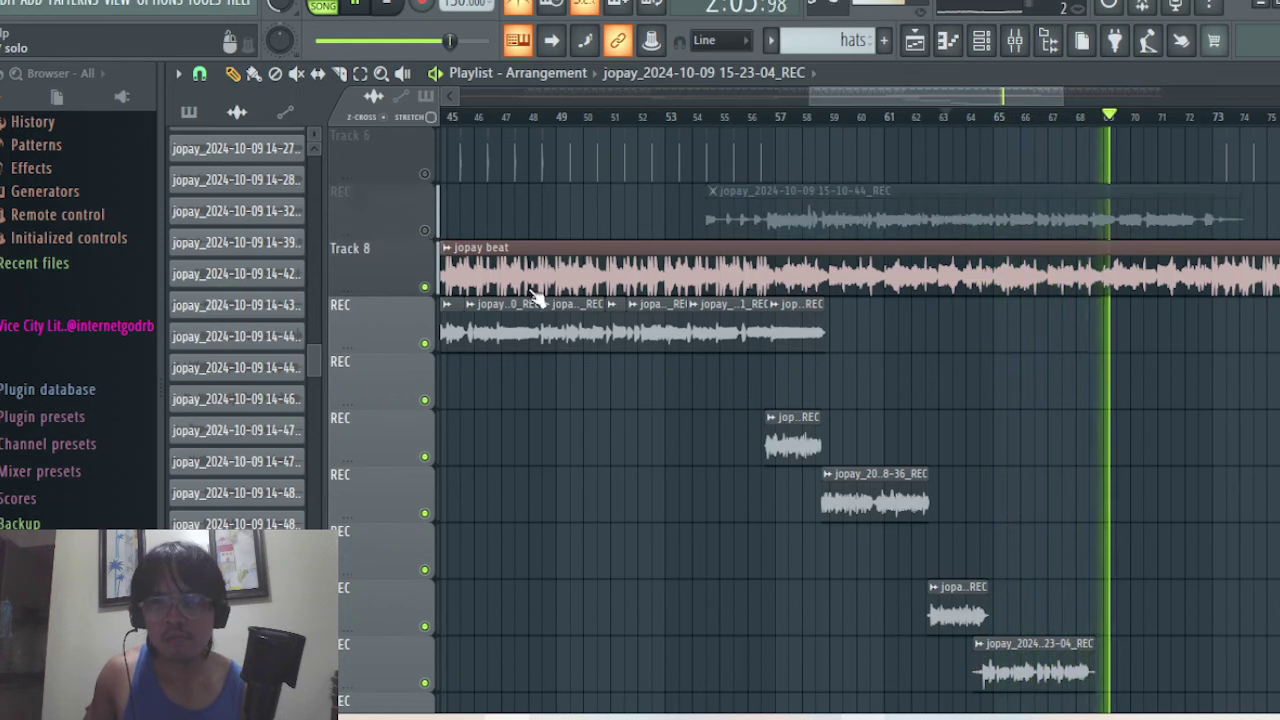
right_click(1035, 665)
Step: Move the playhead to just before bar 63 and record a new take of the next vocal part while reading the Notepad lyrics
click(946, 120)
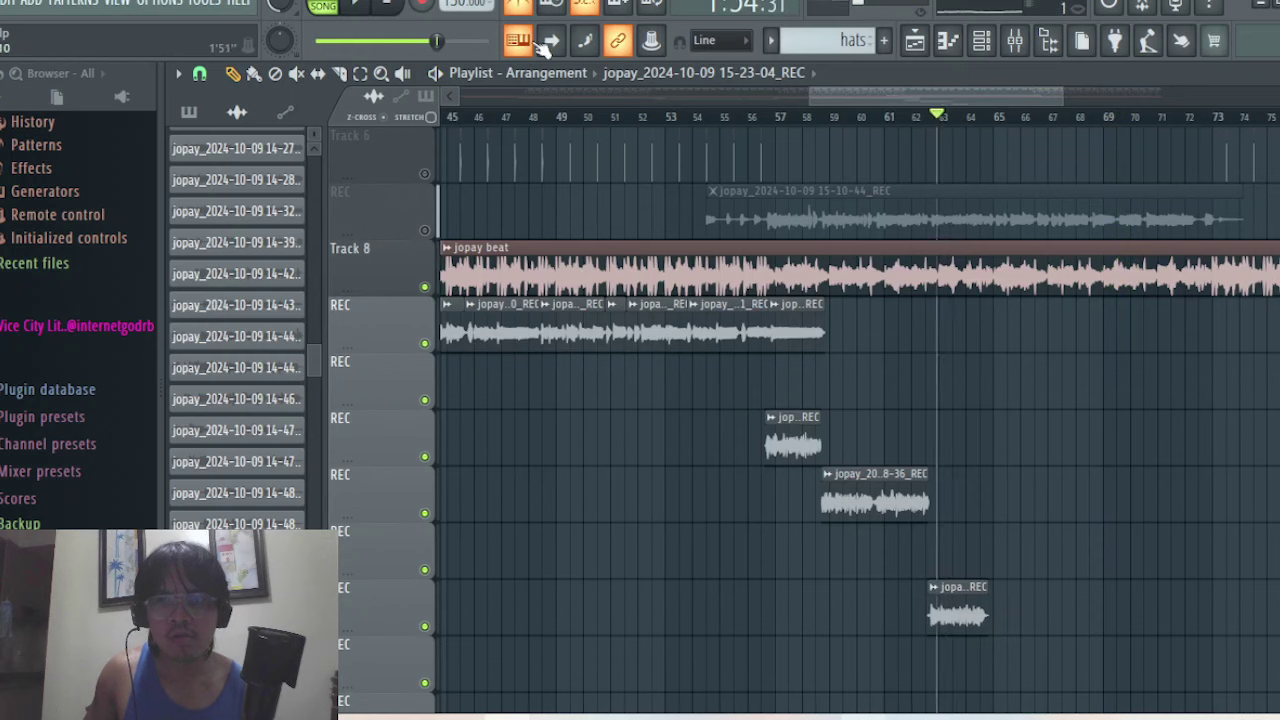
click(424, 4)
click(628, 417)
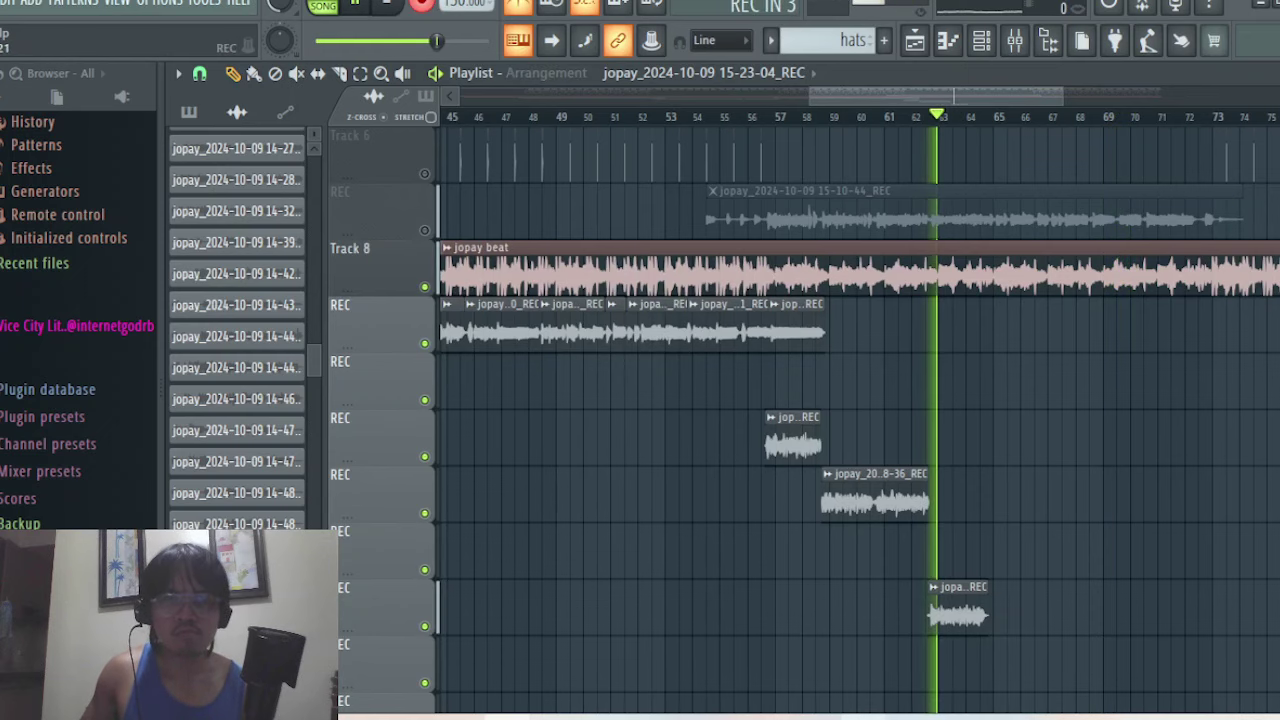
key(alt+Tab)
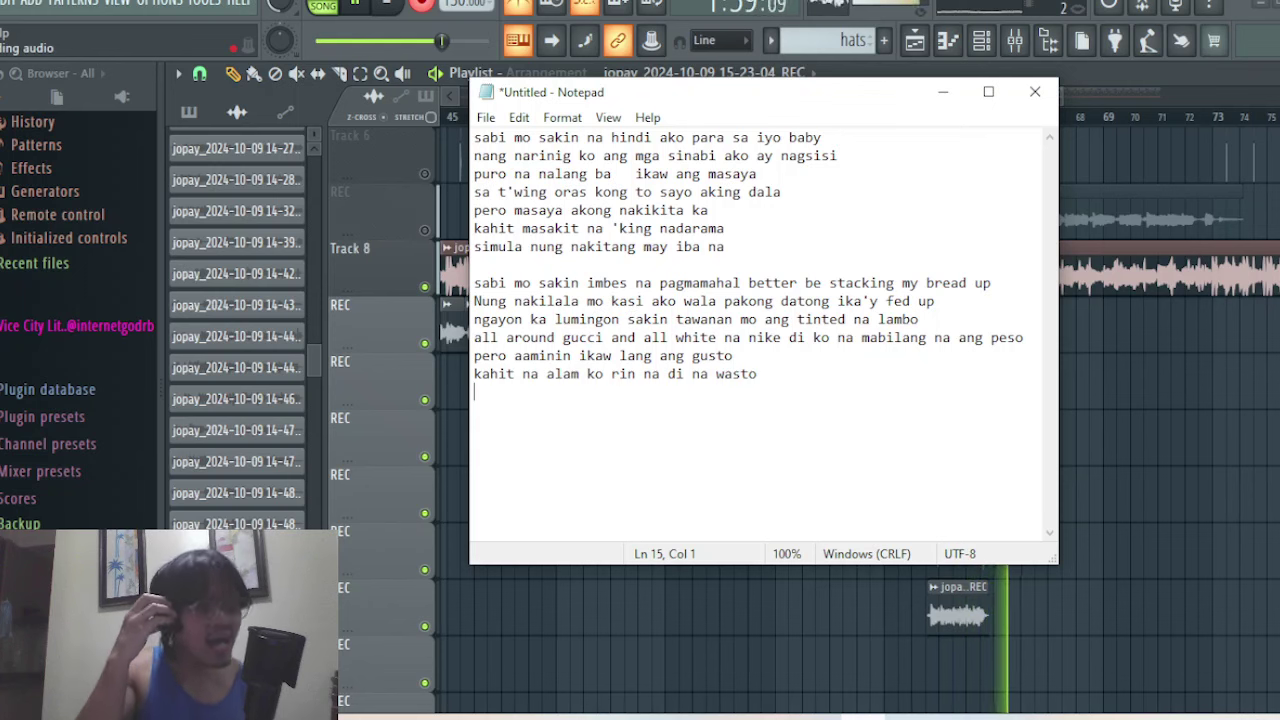
click(405, 20)
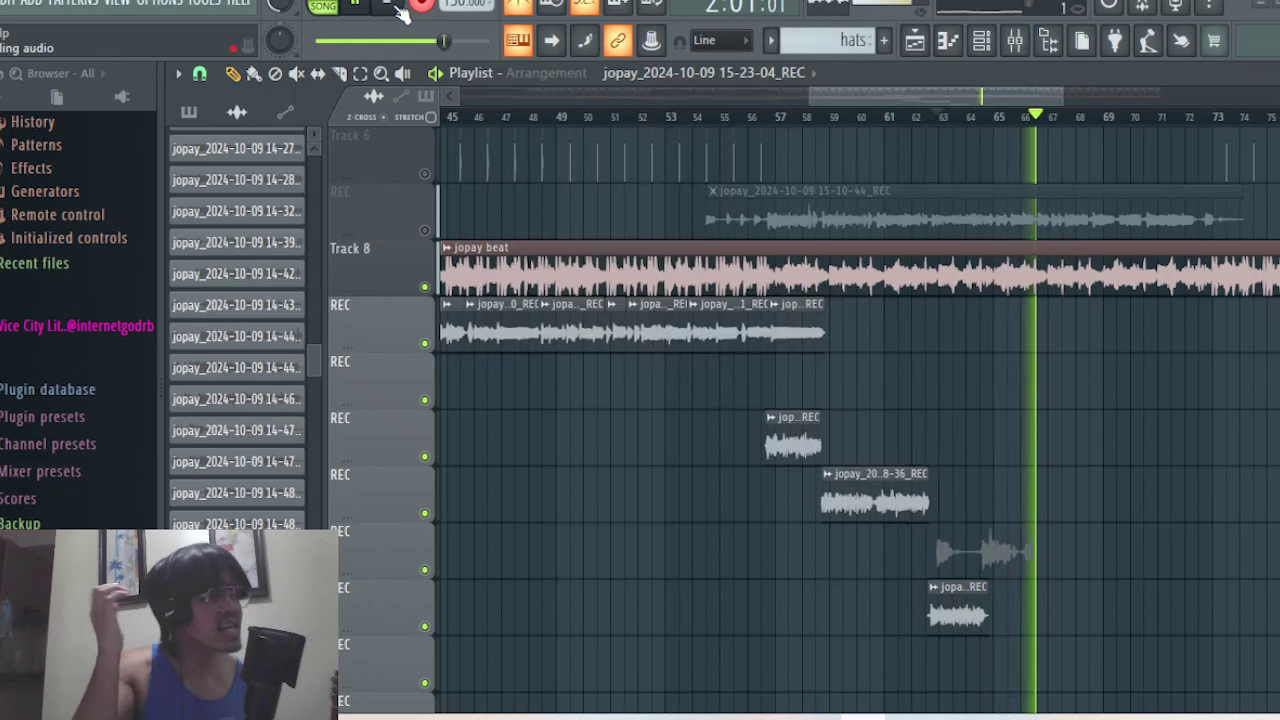
Step: Discard the short takes and record a longer one from just before bar 63 to about bar 69, reading the Notepad lyrics
click(421, 5)
click(686, 424)
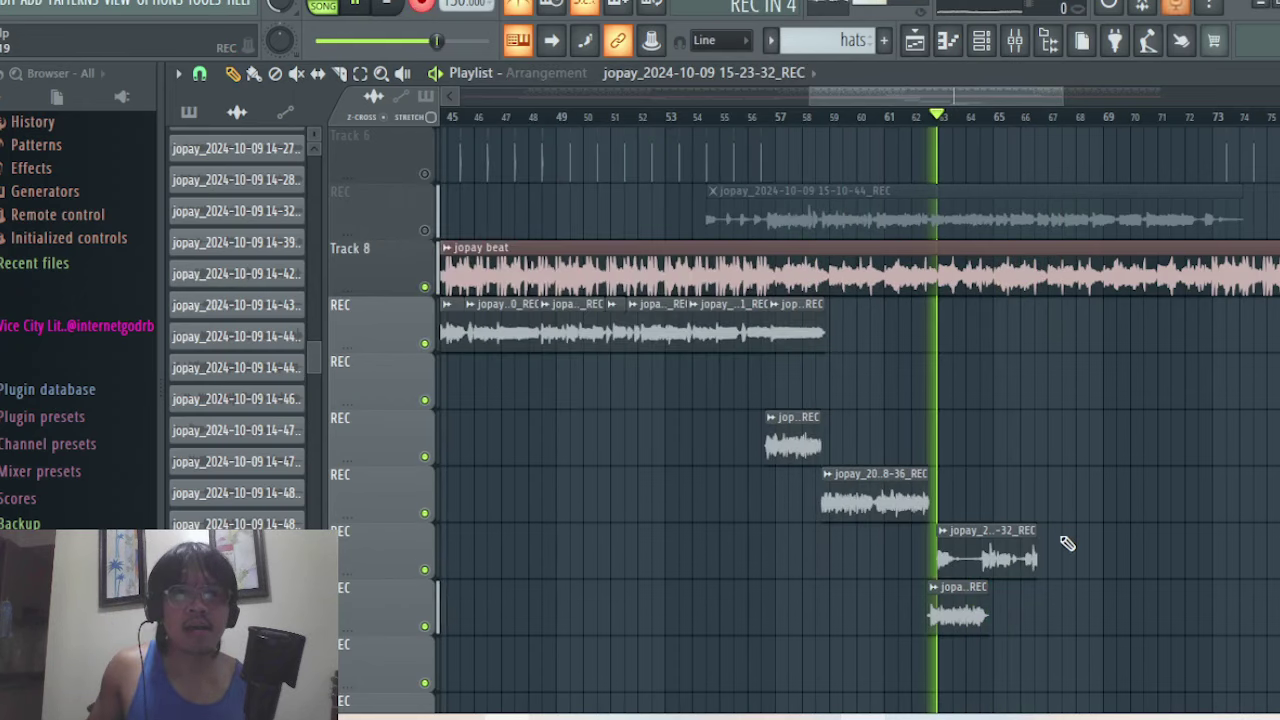
key(alt+Tab)
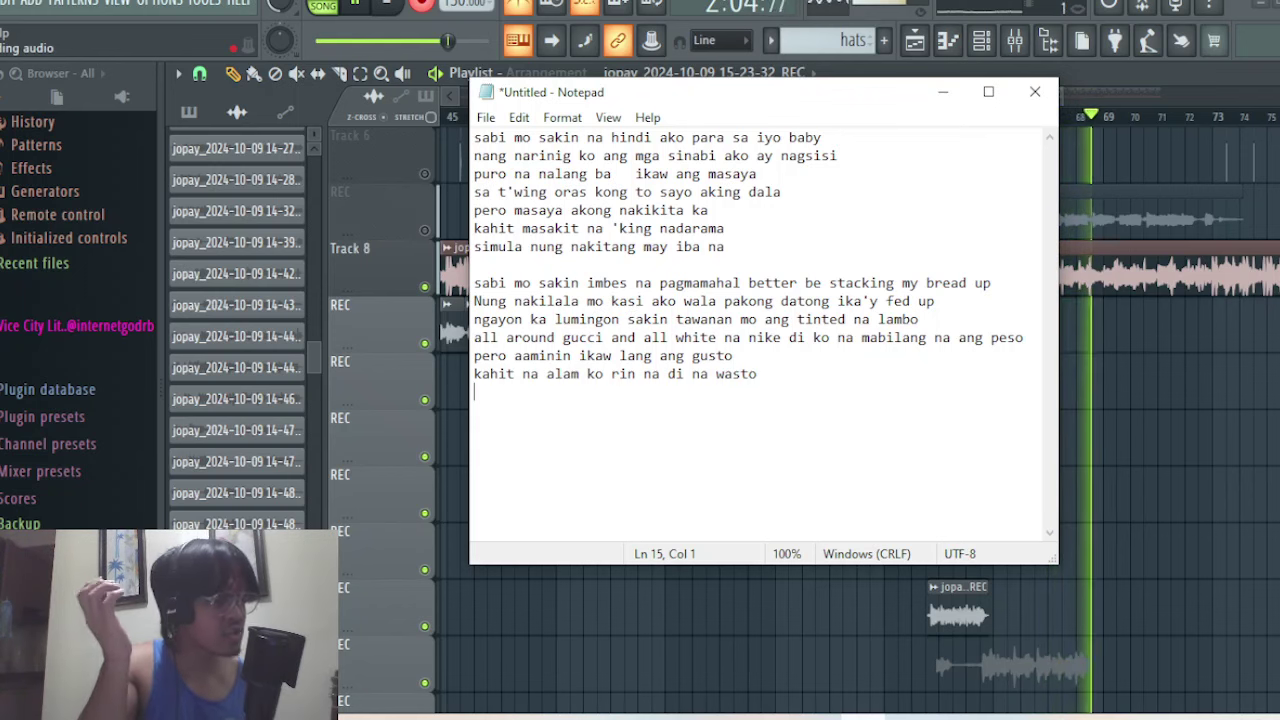
key(alt+Tab)
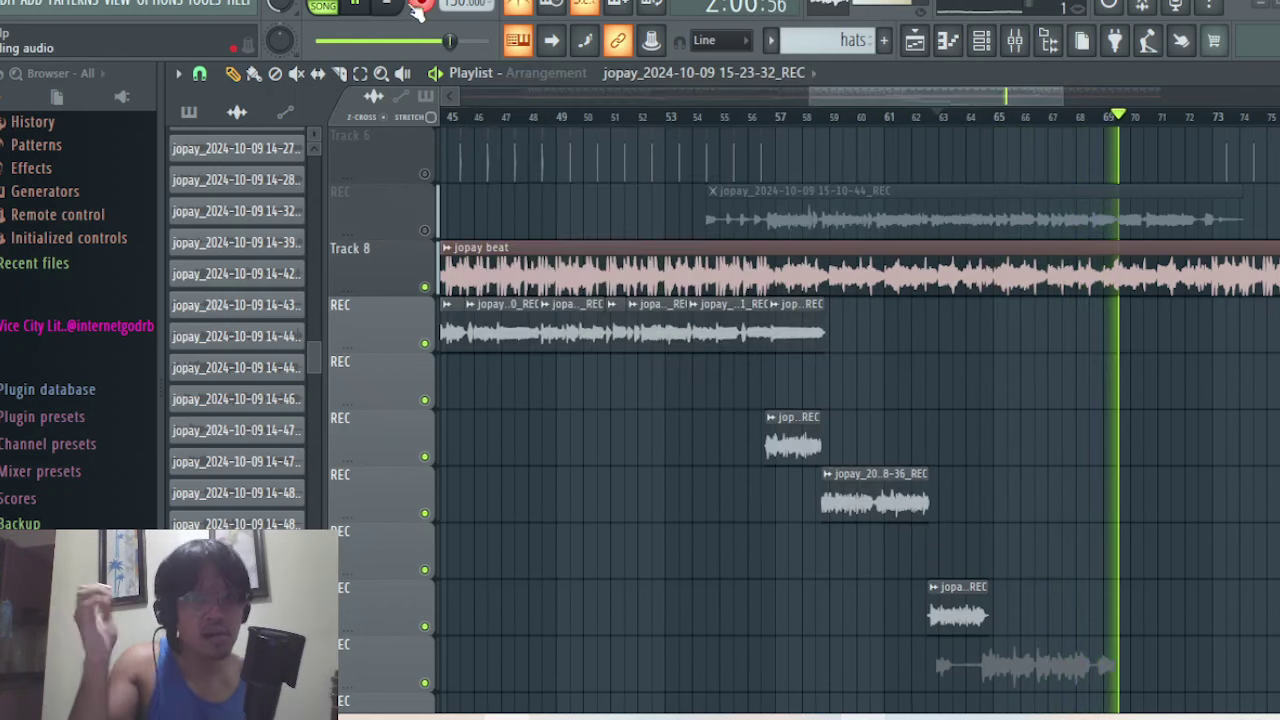
key(space)
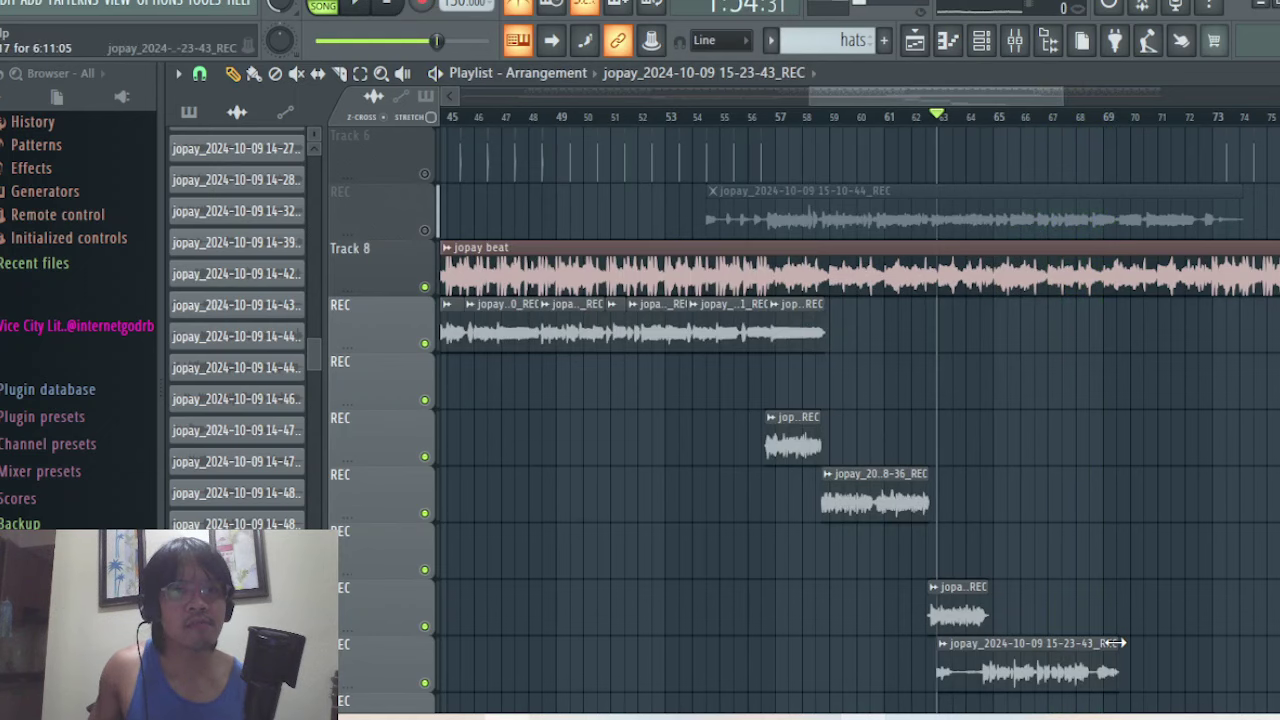
Step: Play the new take back and trim it to run from about bar 64.4 to just past bar 65
key(space)
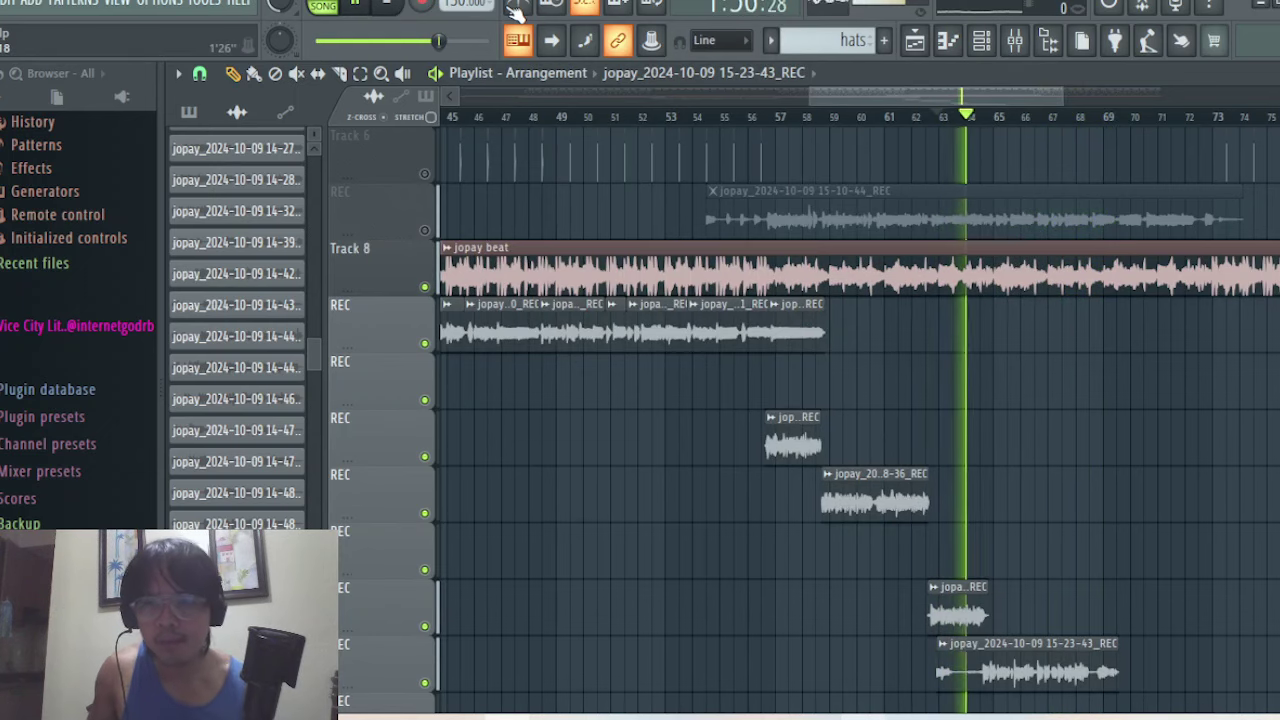
scroll(971, 663, down, 2)
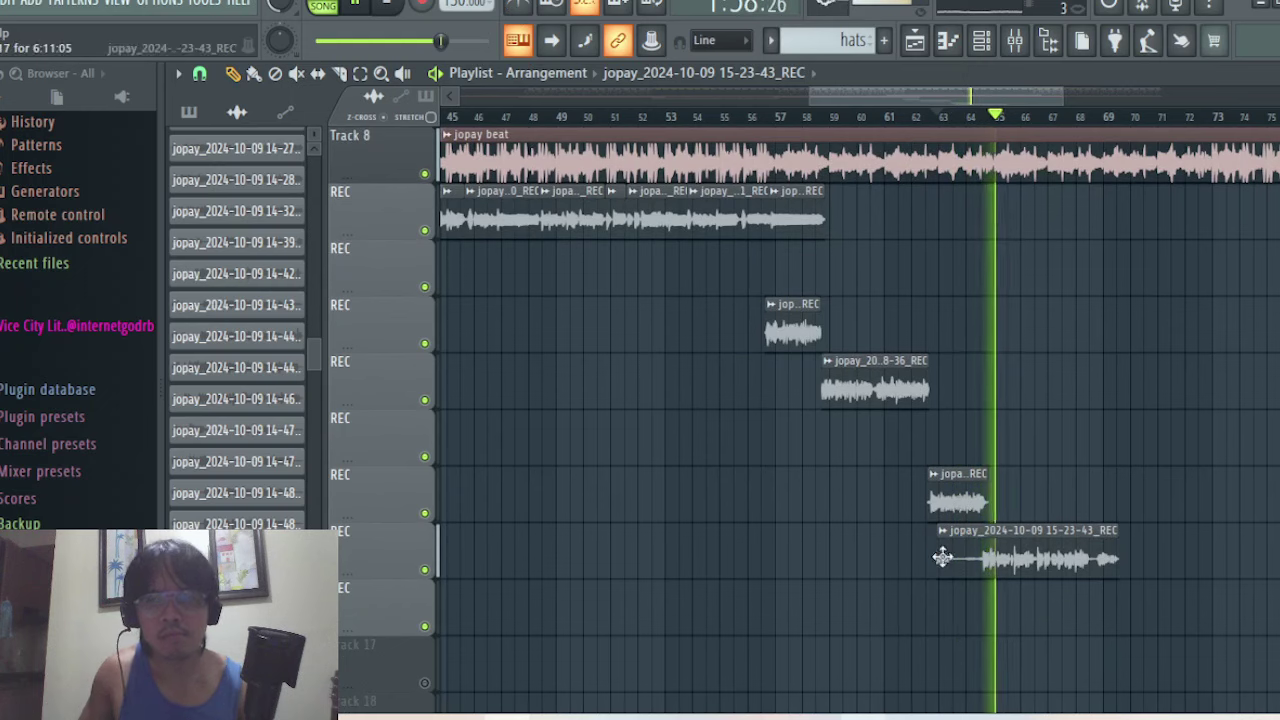
drag(942, 557, 980, 550)
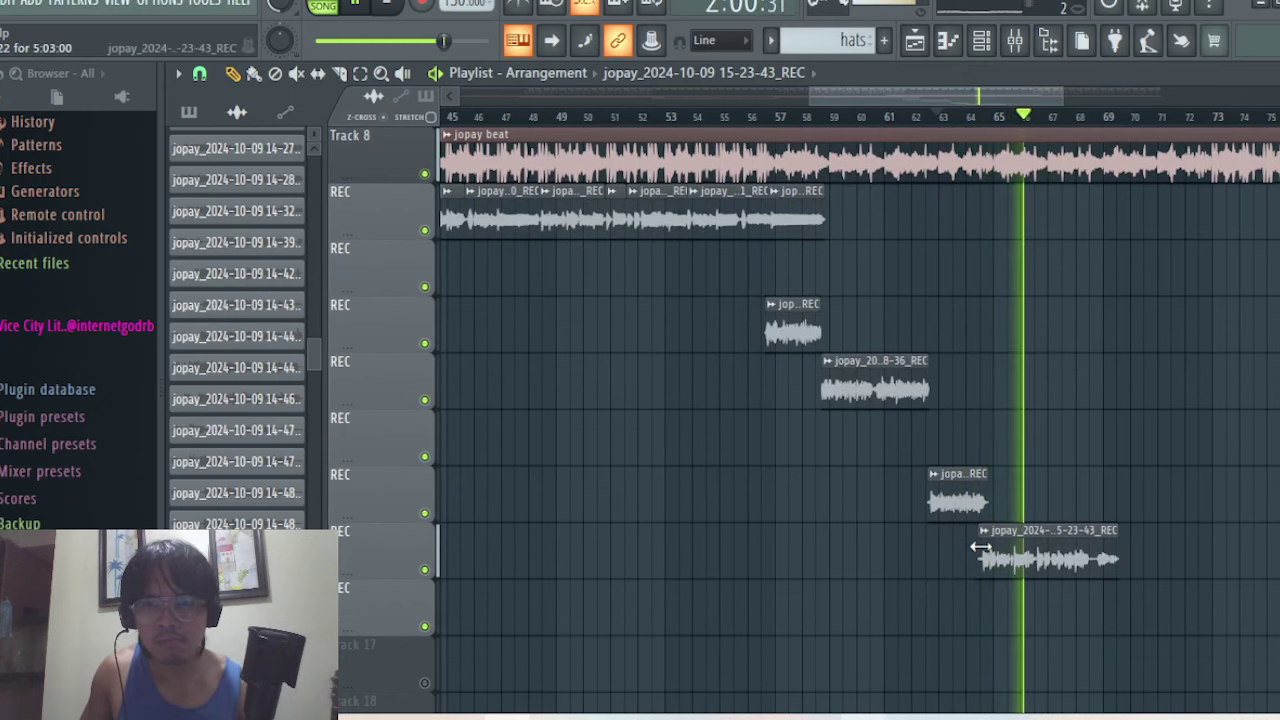
click(958, 118)
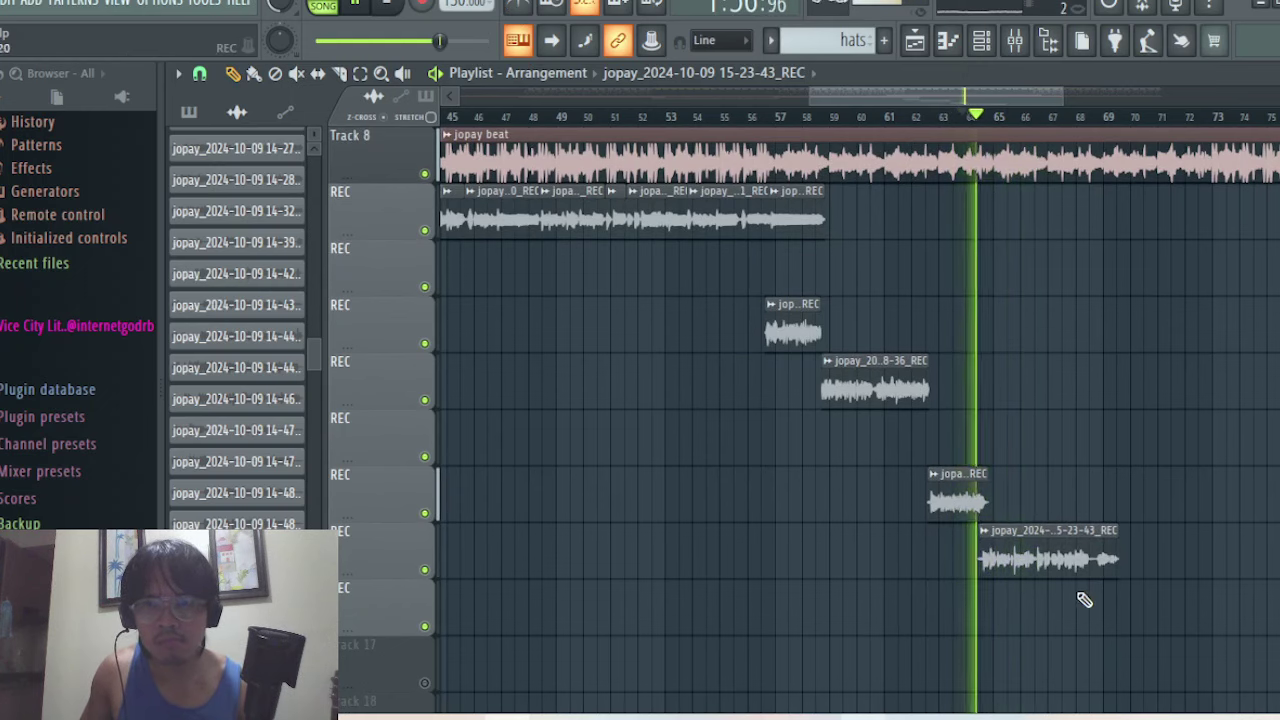
scroll(1095, 597, up, 4)
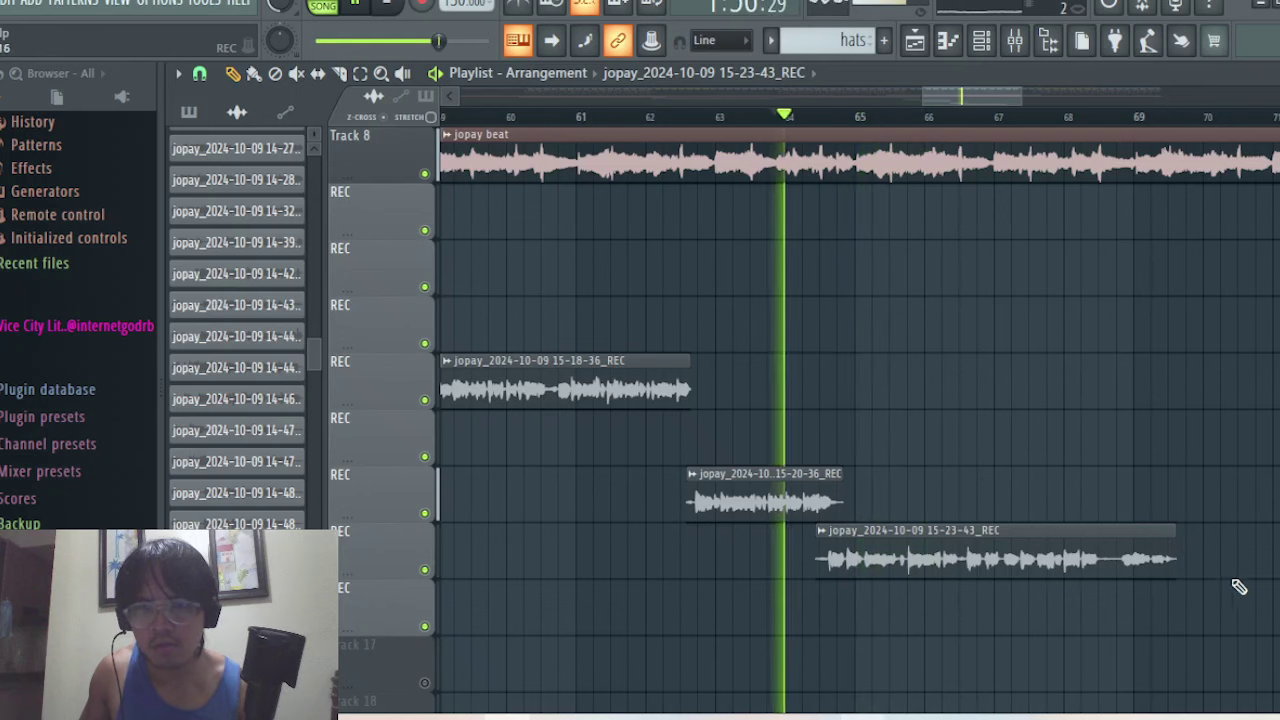
drag(1171, 531, 855, 515)
key(space)
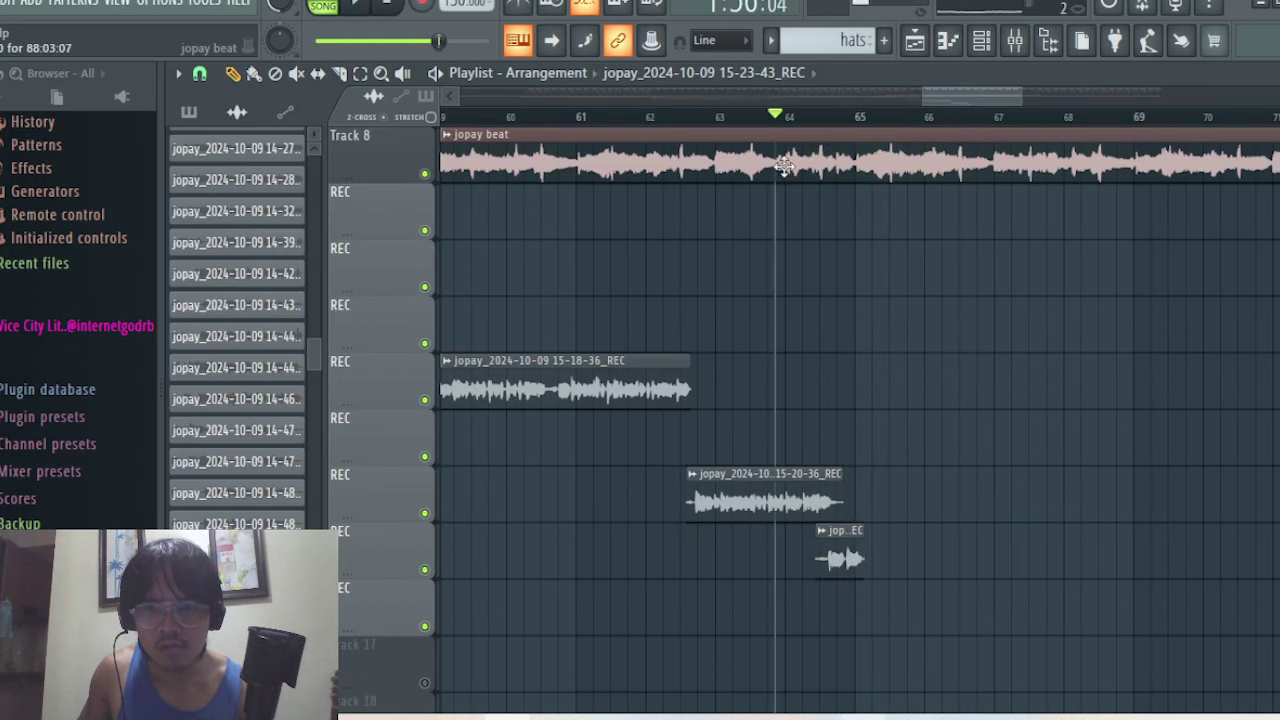
Step: Record a take of the following words from just before bar 64 to about bar 66.5 as a playlist audio clip
click(425, 8)
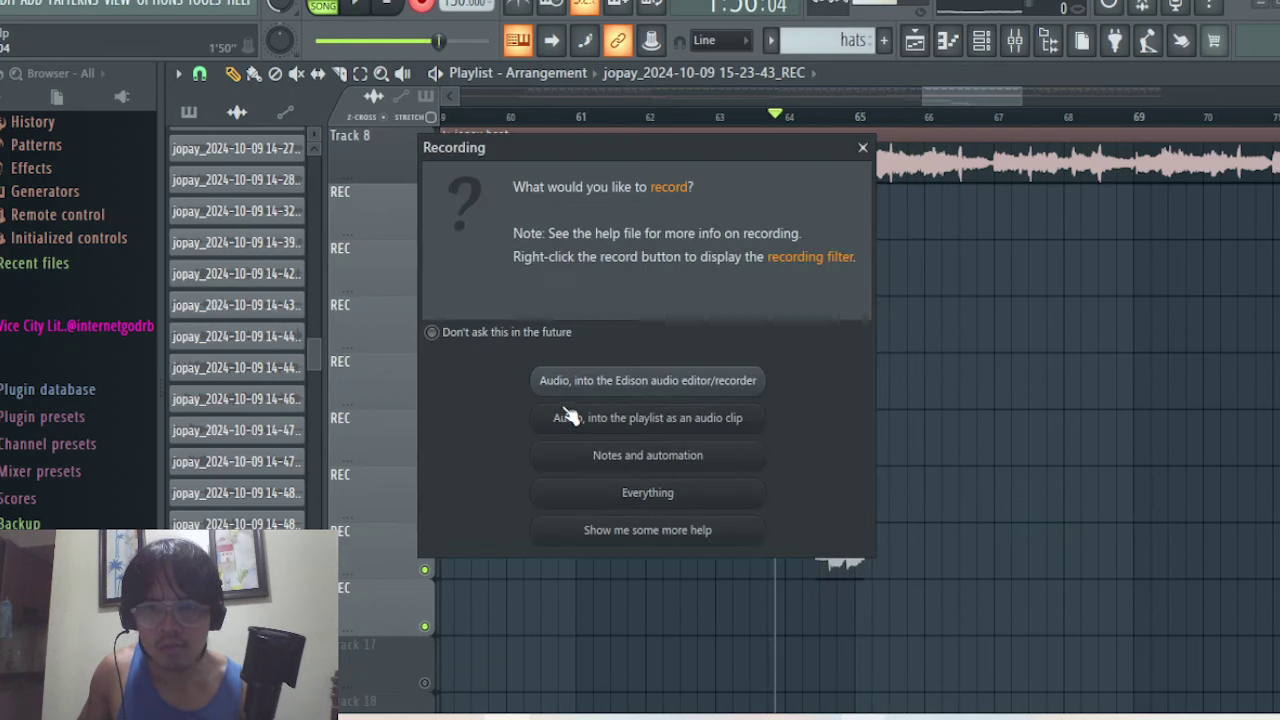
click(572, 418)
key(alt+Tab)
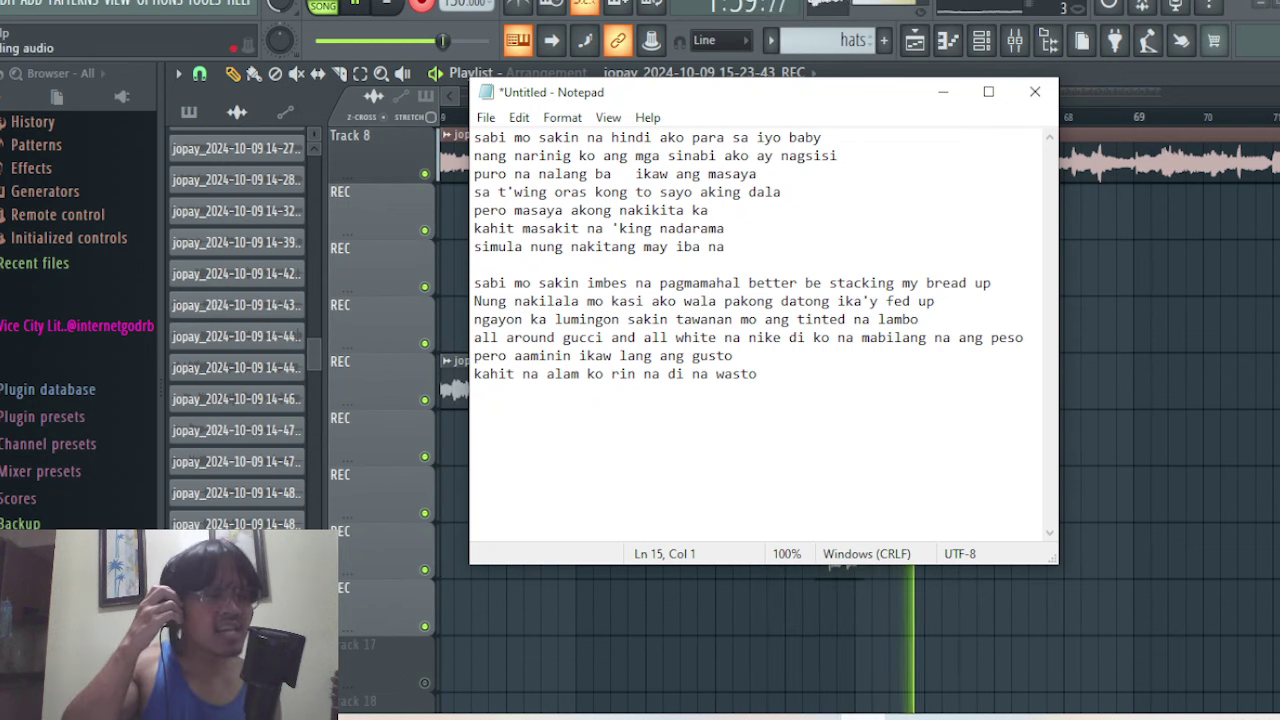
click(389, 6)
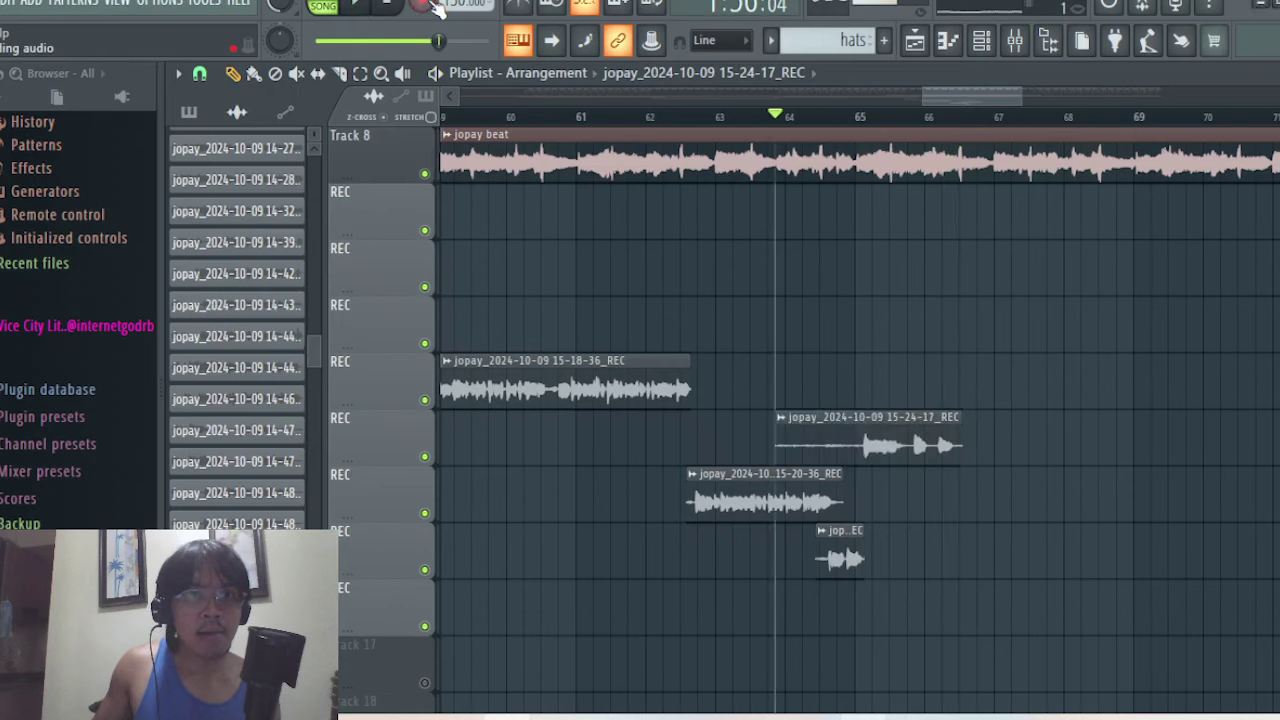
Step: Replace that take with a longer recording from just before bar 64 to about bar 69.4, with the lyrics in view
click(422, 5)
click(675, 422)
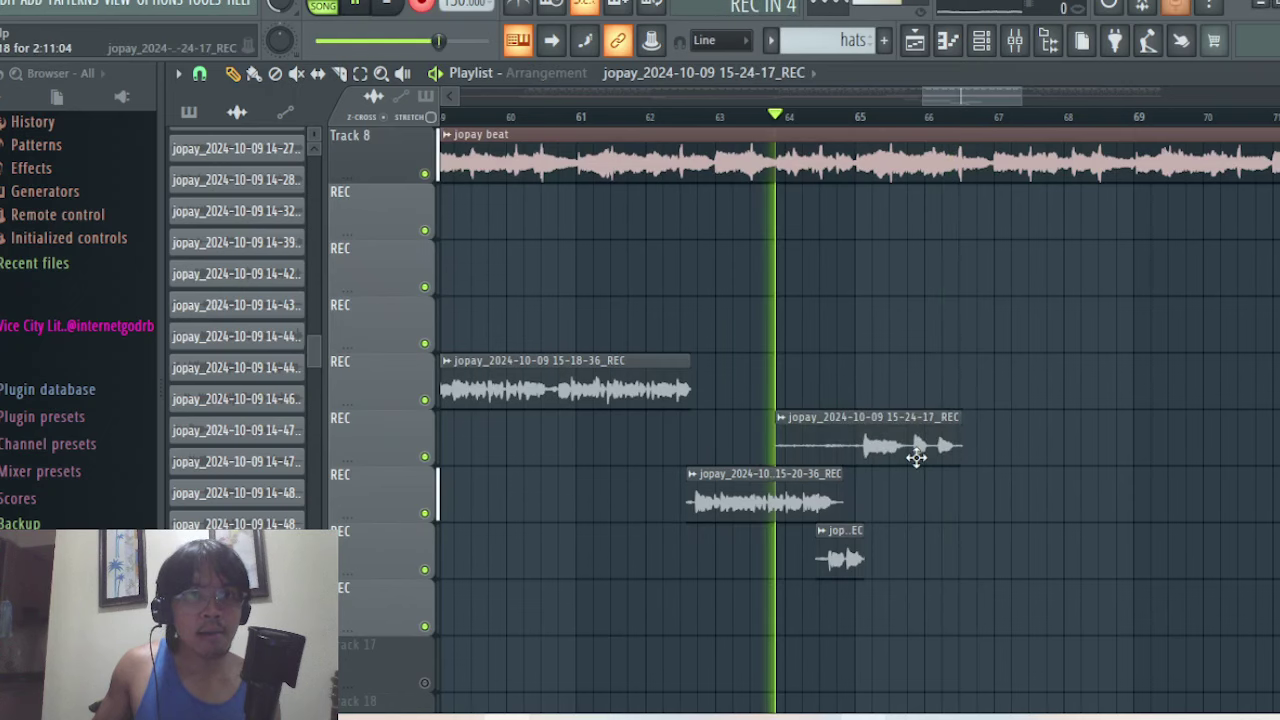
click(884, 716)
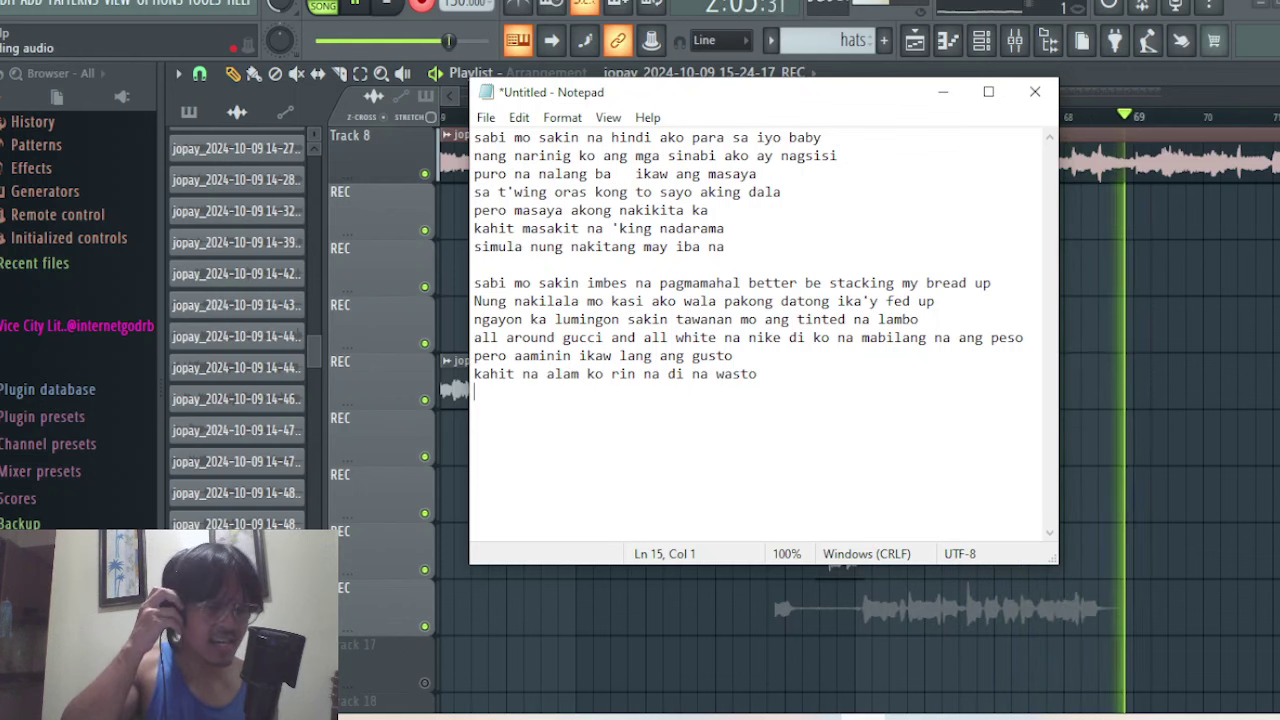
click(395, 6)
key(space)
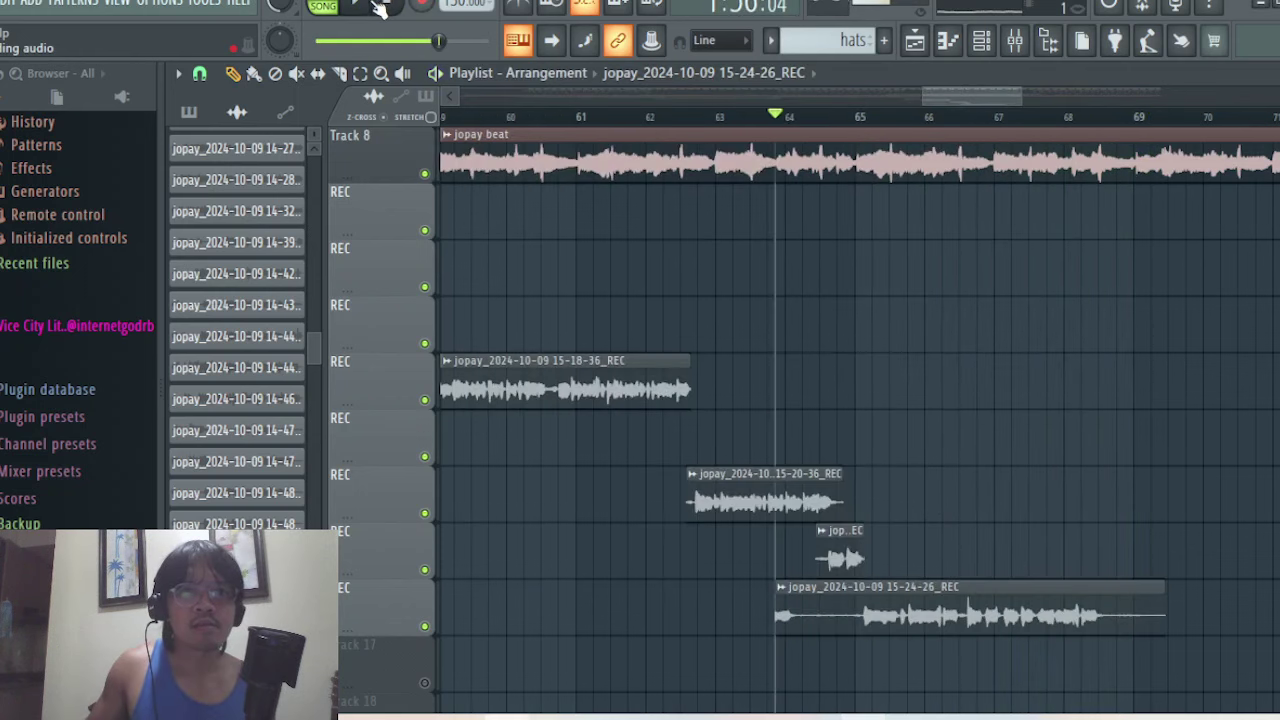
Step: Try trimming the take's start to about bar 65, check it in playback from about bar 64.2, and delete the clip
drag(781, 606, 862, 598)
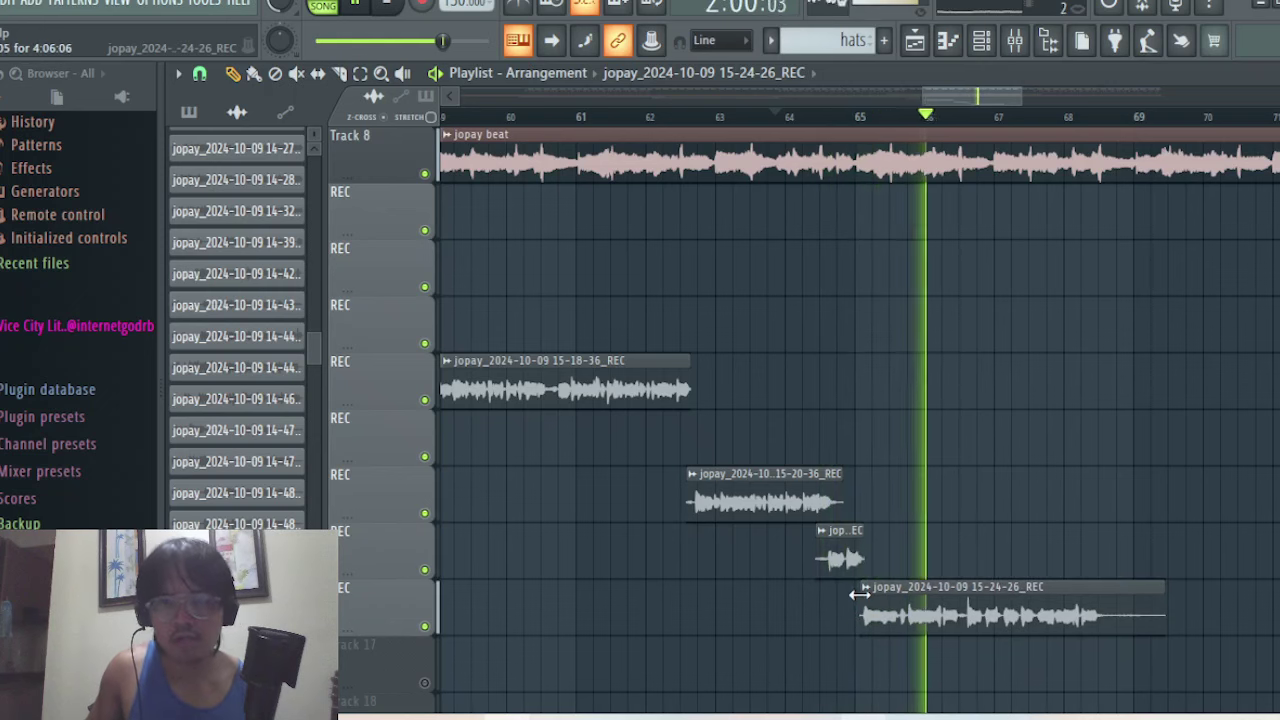
click(802, 117)
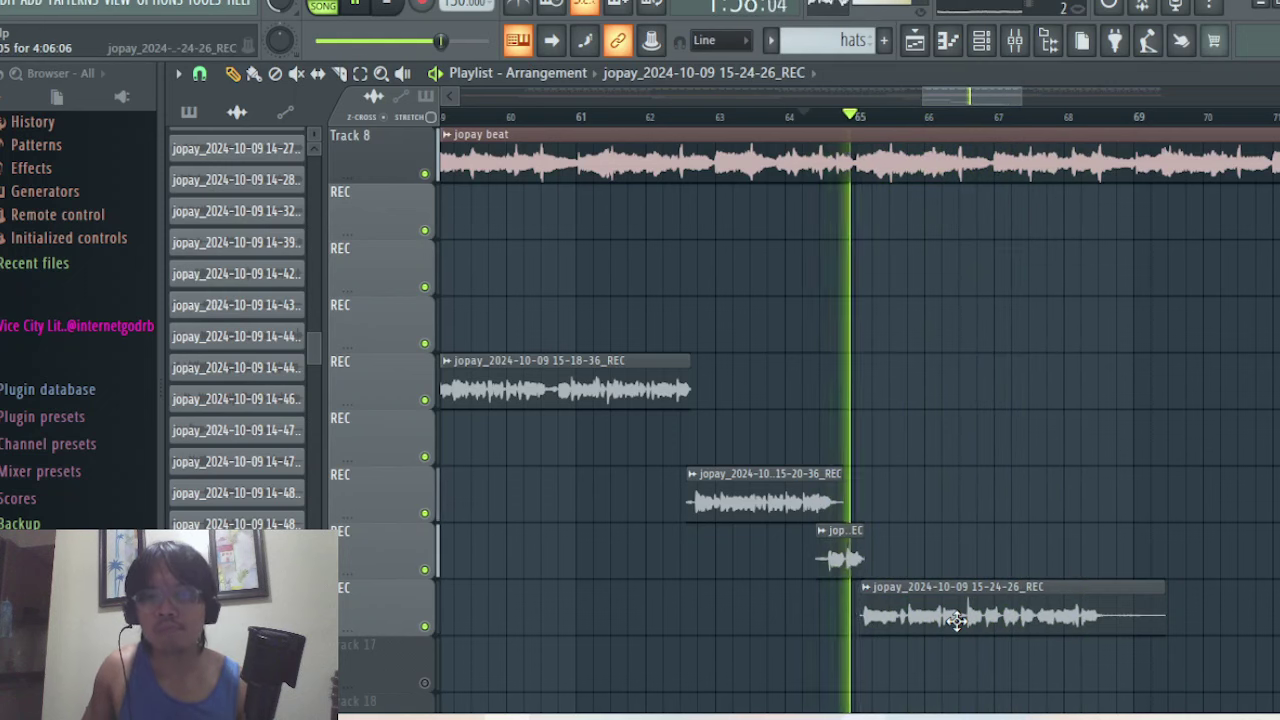
key(space)
right_click(955, 618)
Step: Record another take of the part from about bar 64.2 to about bar 66.4 as a playlist audio clip
click(424, 4)
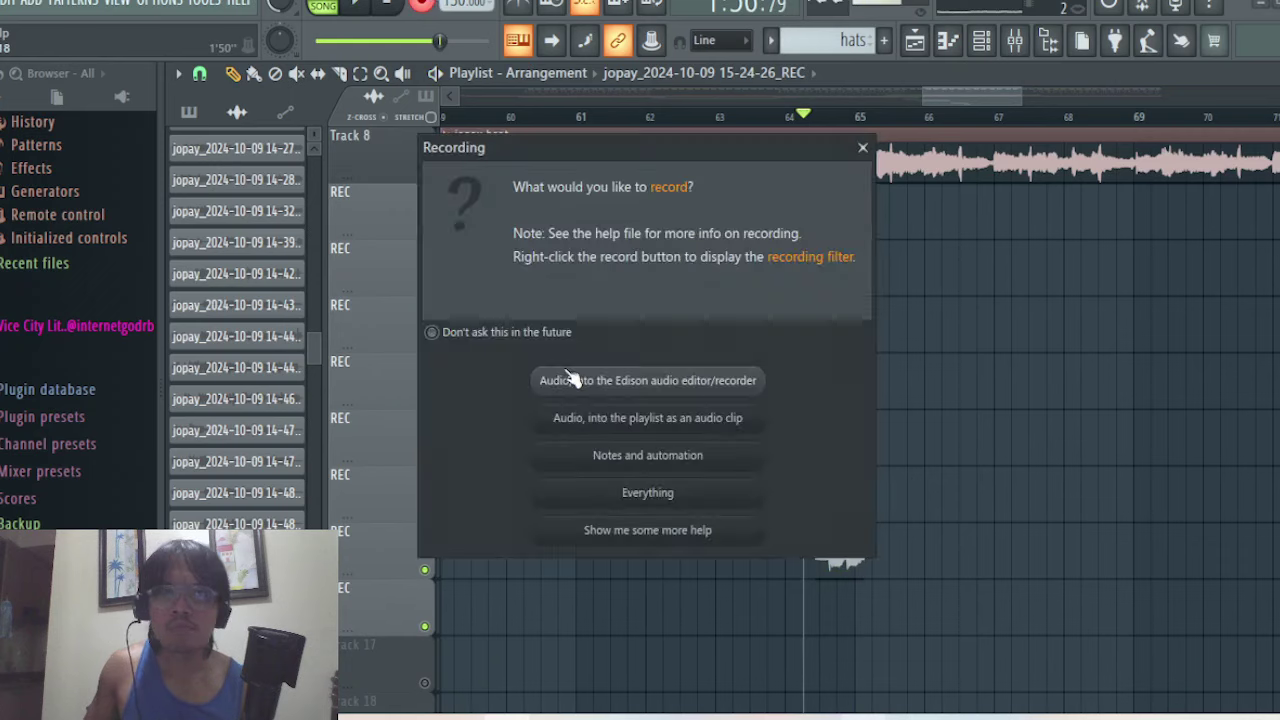
click(600, 415)
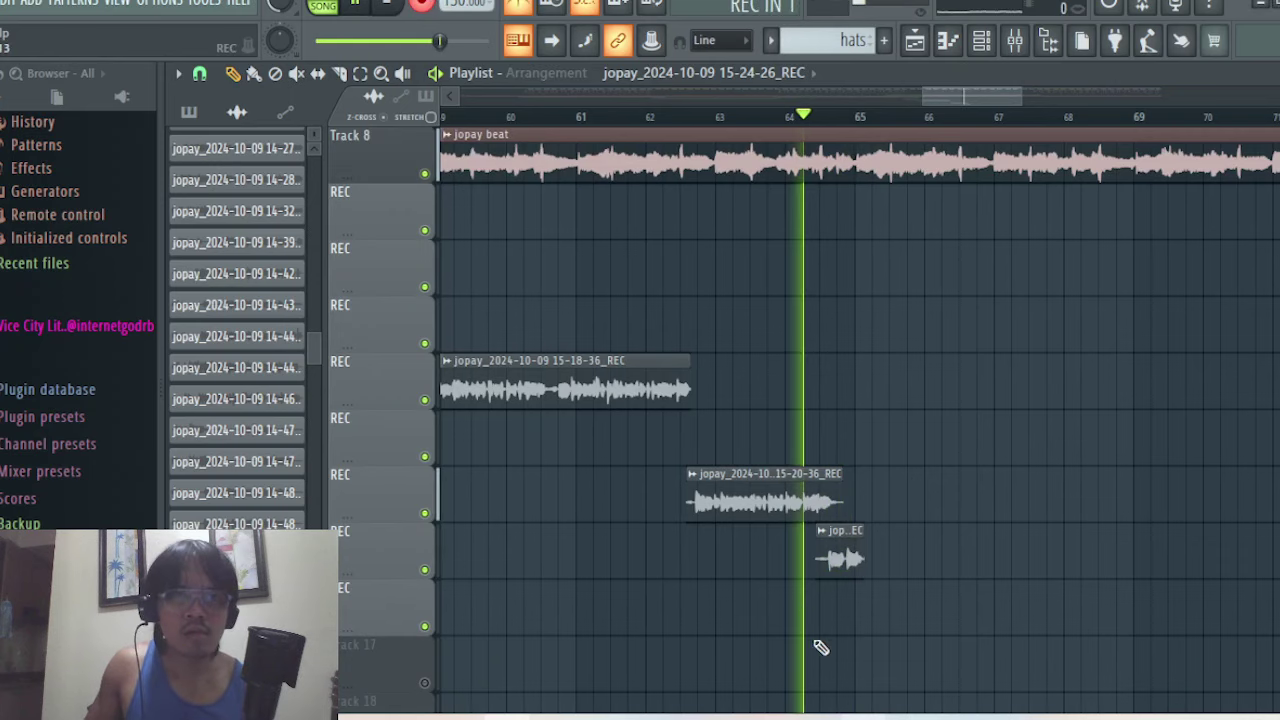
key(alt+Tab)
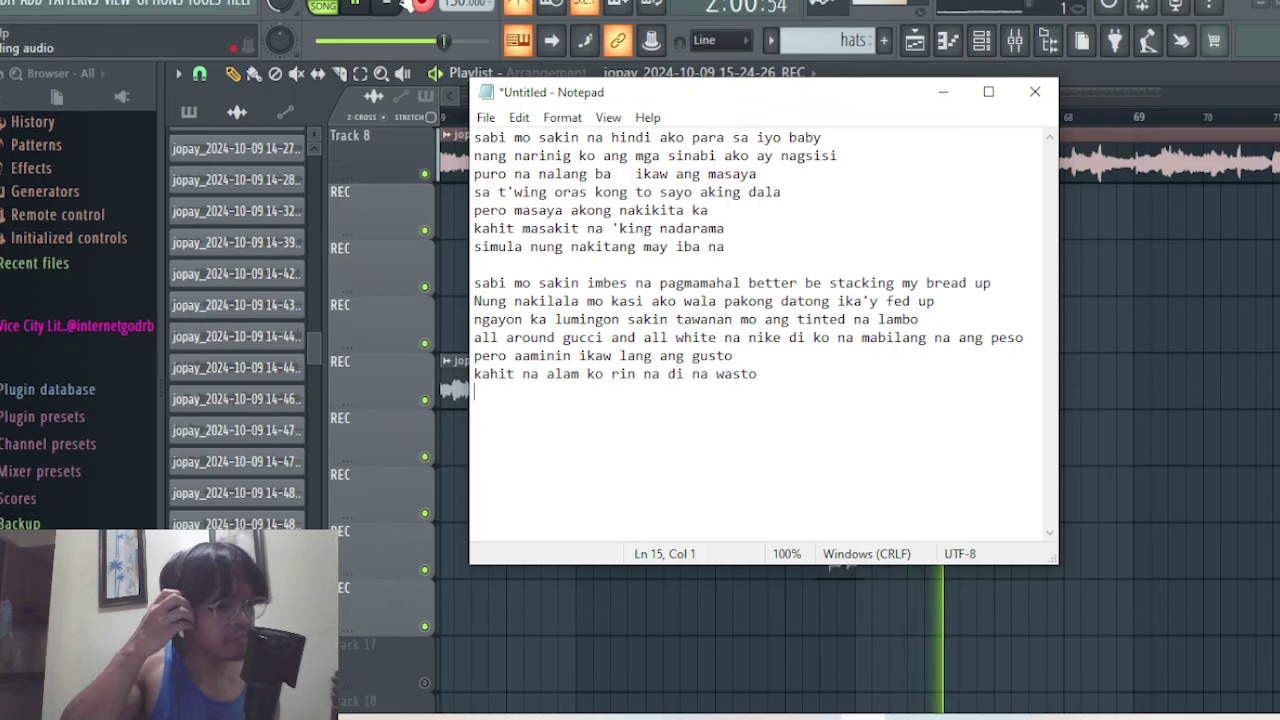
click(403, 4)
key(space)
Step: Delete the last take and retry the recording from about bar 64.2 to about bar 66.5
click(421, 4)
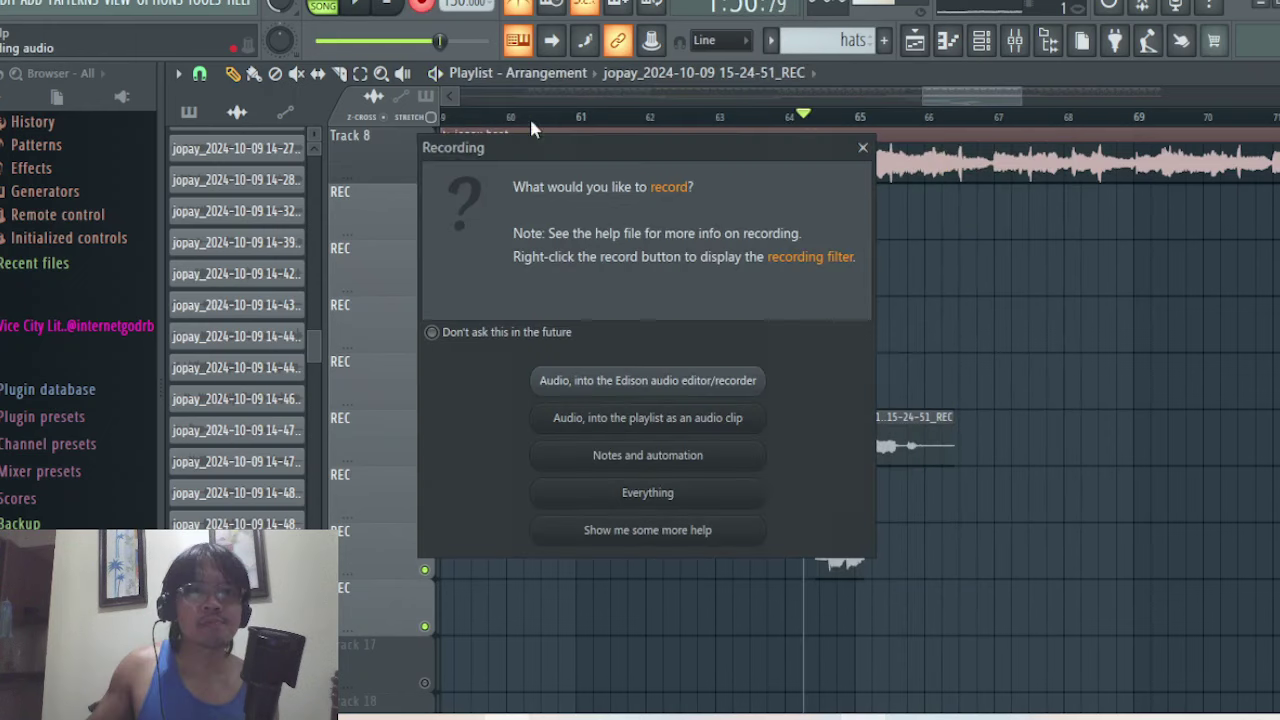
click(604, 415)
key(alt+Tab)
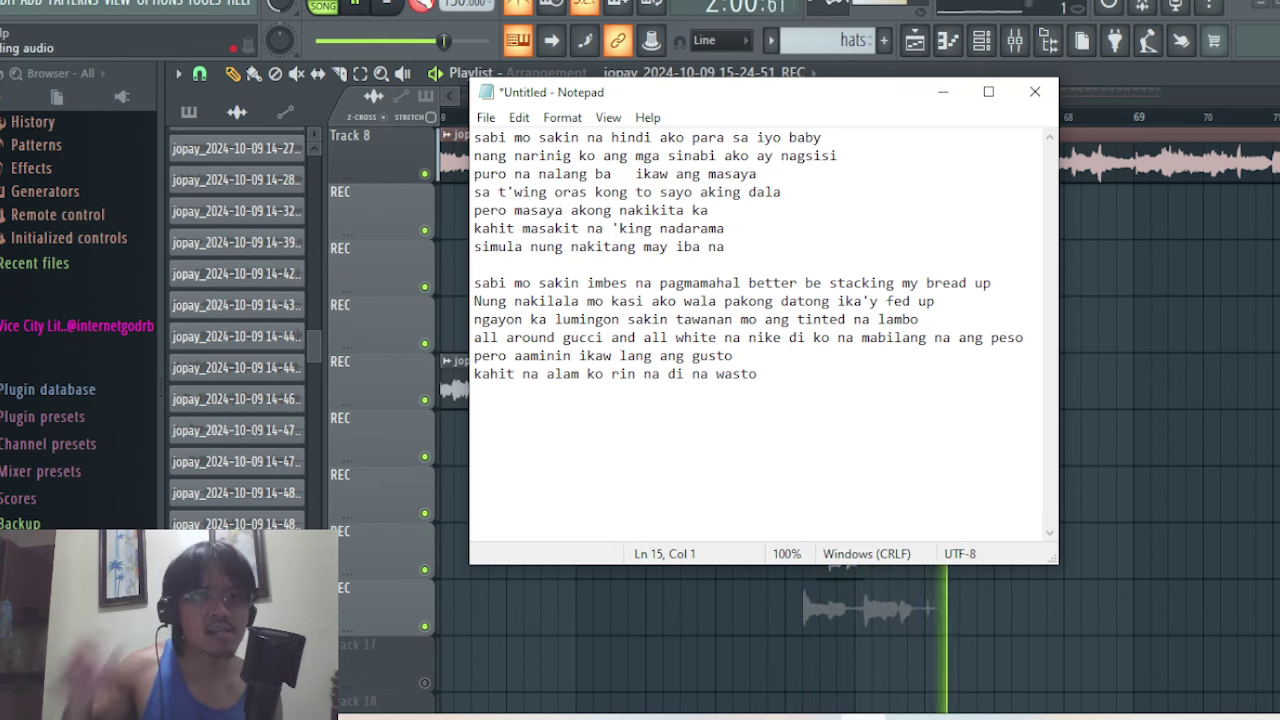
click(420, 5)
key(space)
Step: Replace the failed take with a full recording from about bar 64.2 to about bar 69.3, reading the lyrics, and play it back
key(r)
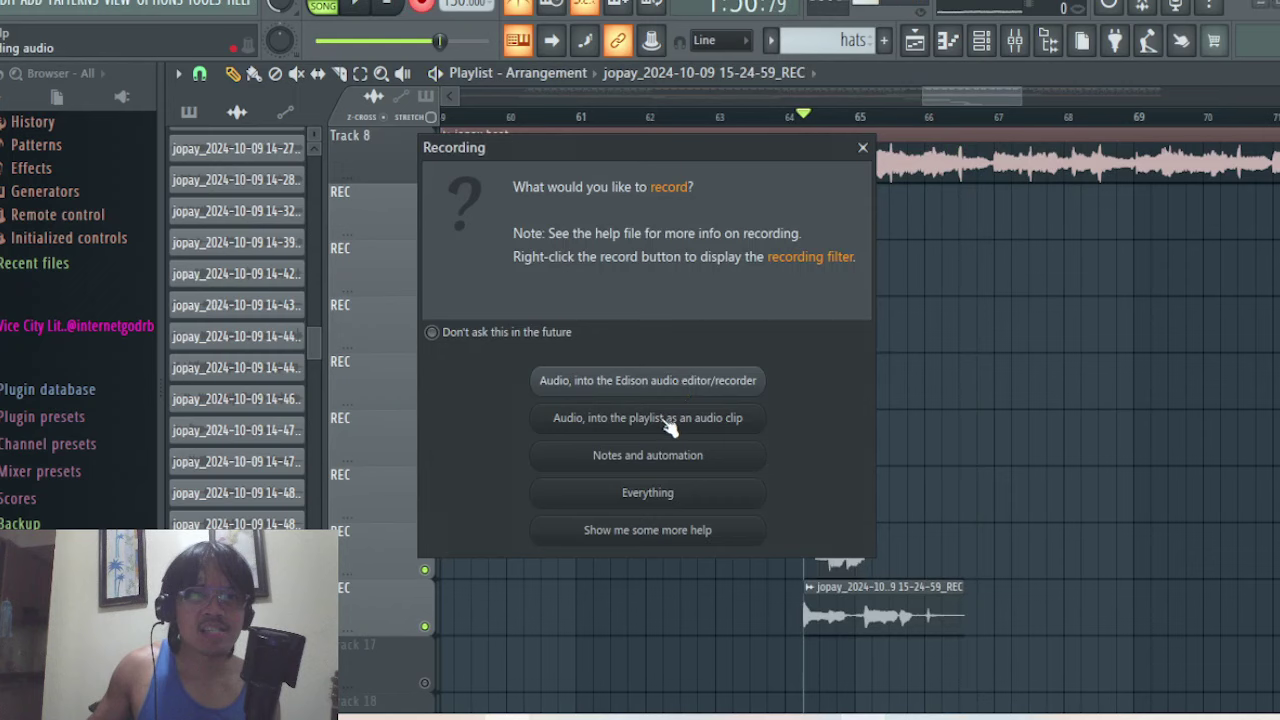
click(597, 417)
key(alt+Tab)
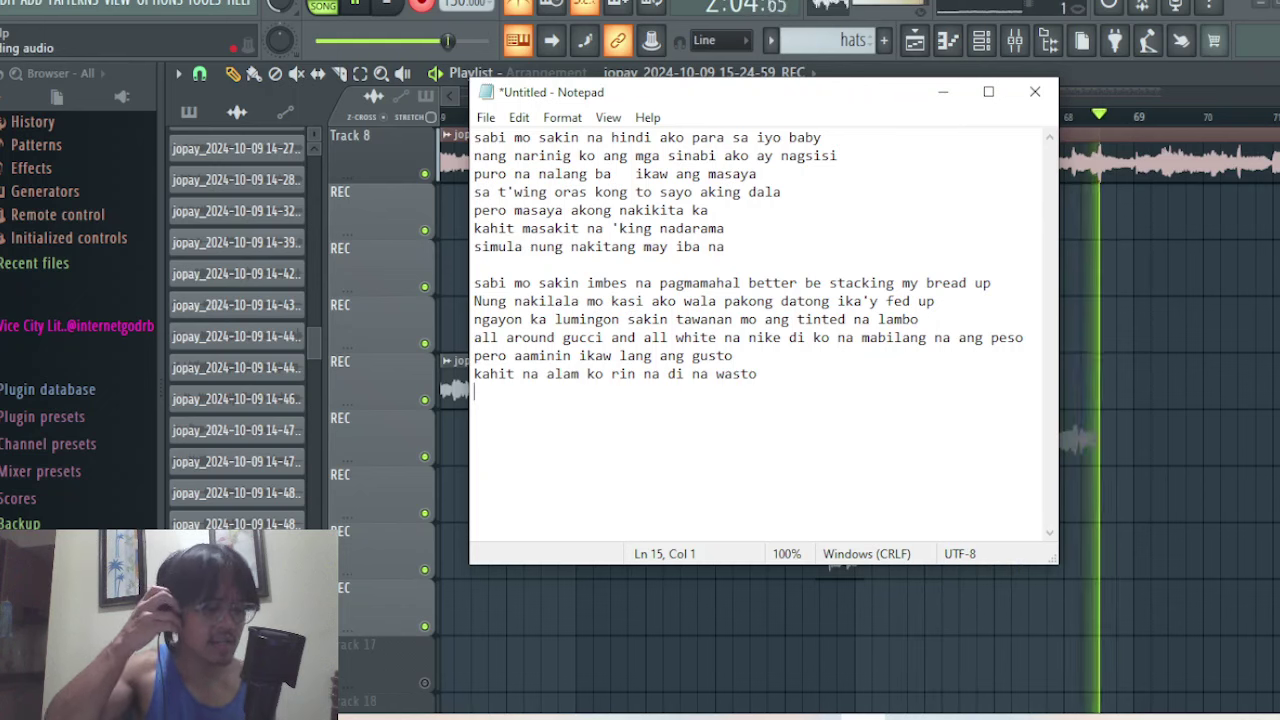
click(322, 5)
key(space)
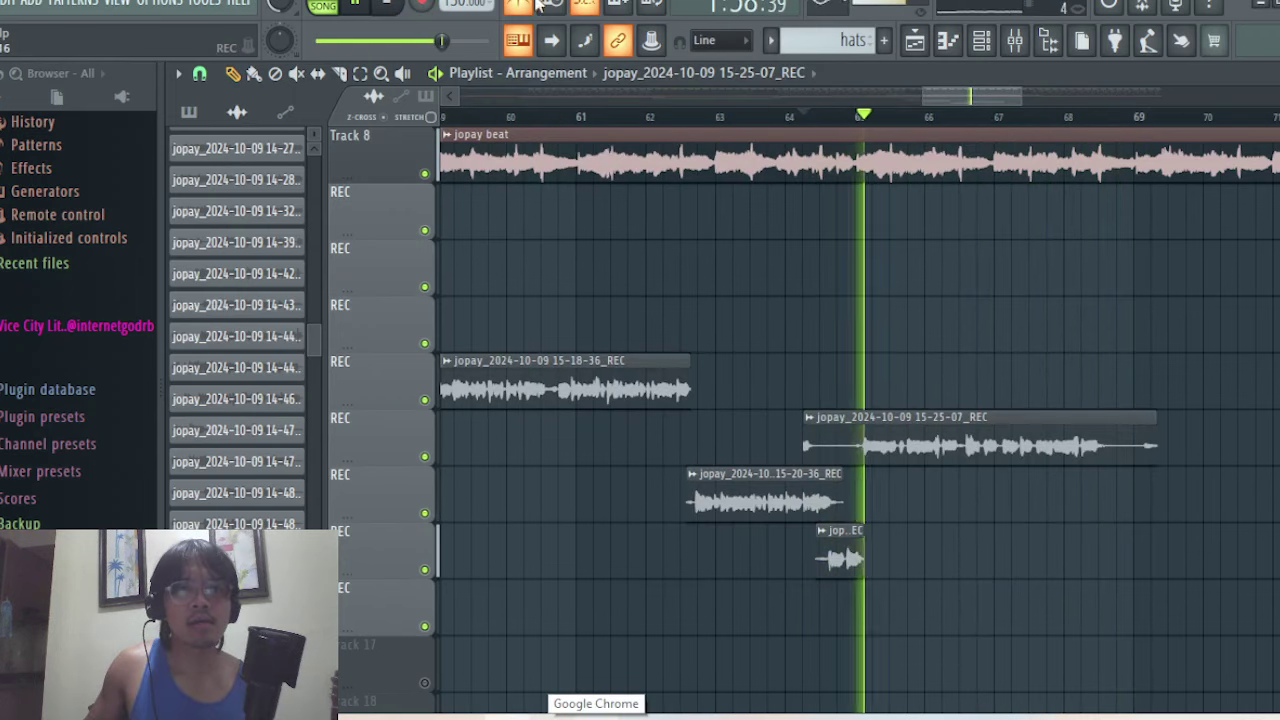
Step: Trim the full take's start to about bar 65.6 and its end to about bar 68.6
click(832, 120)
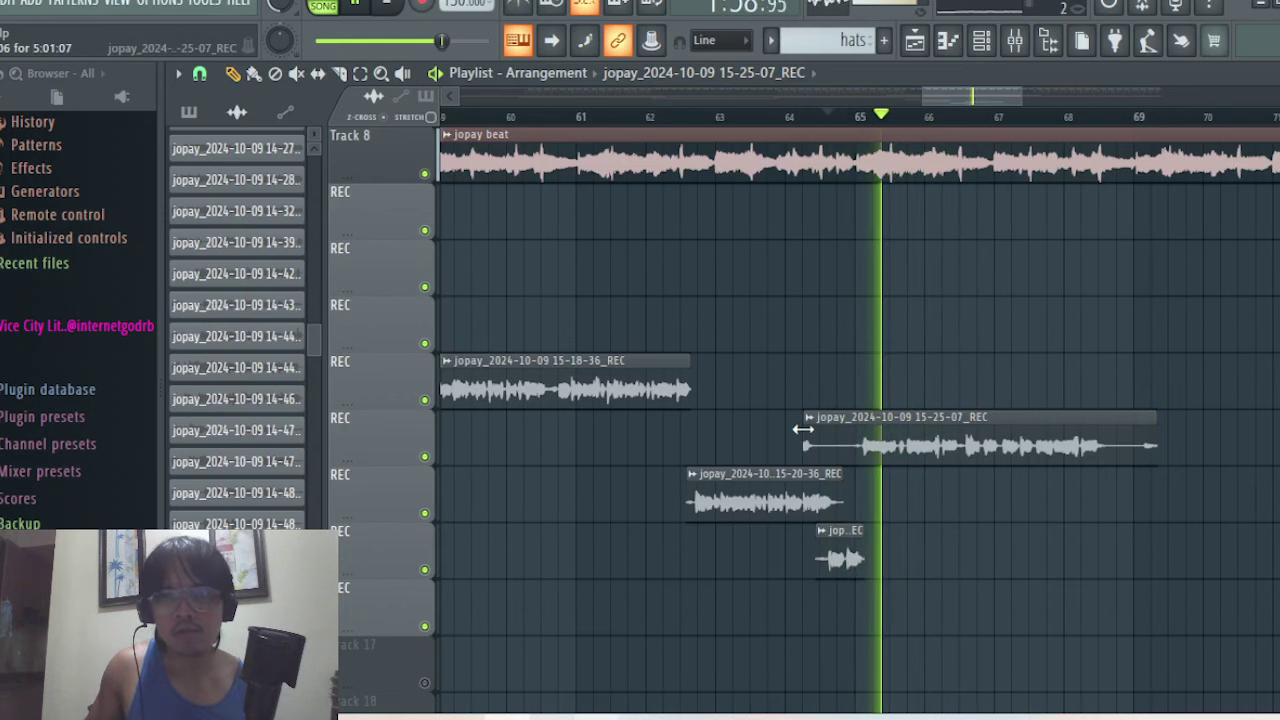
drag(803, 430, 899, 422)
click(894, 100)
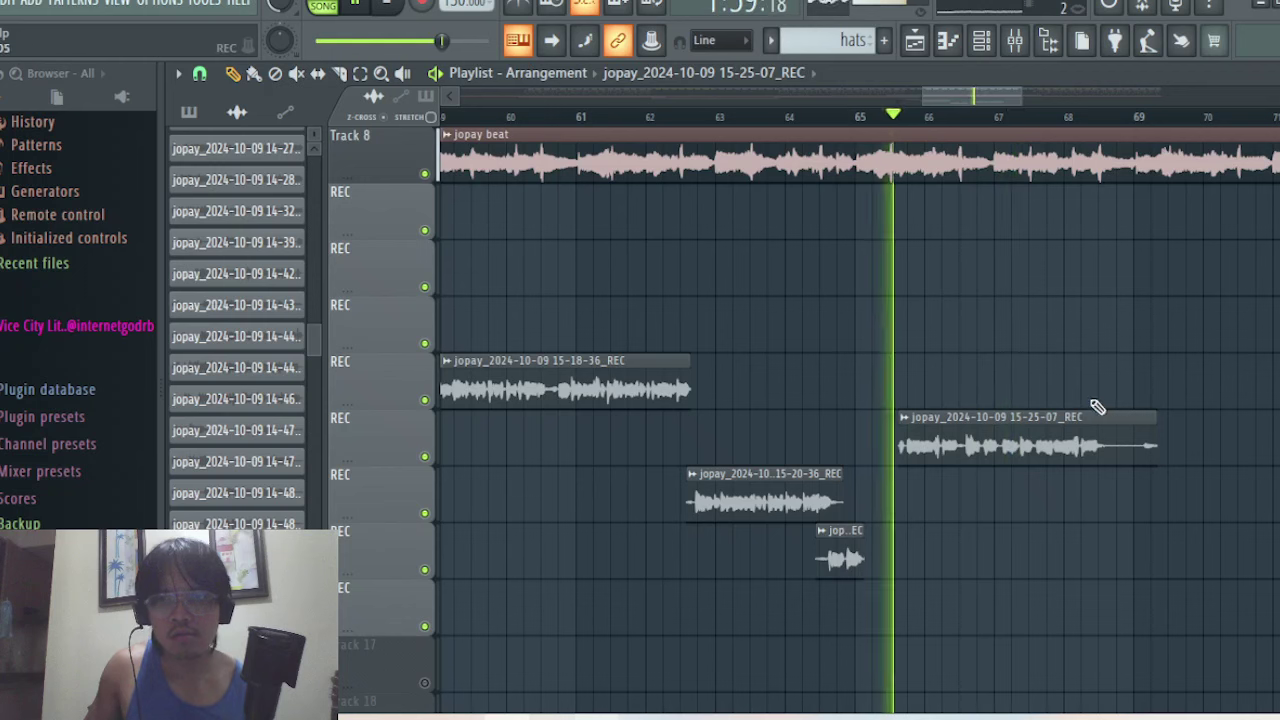
drag(1155, 438, 1106, 426)
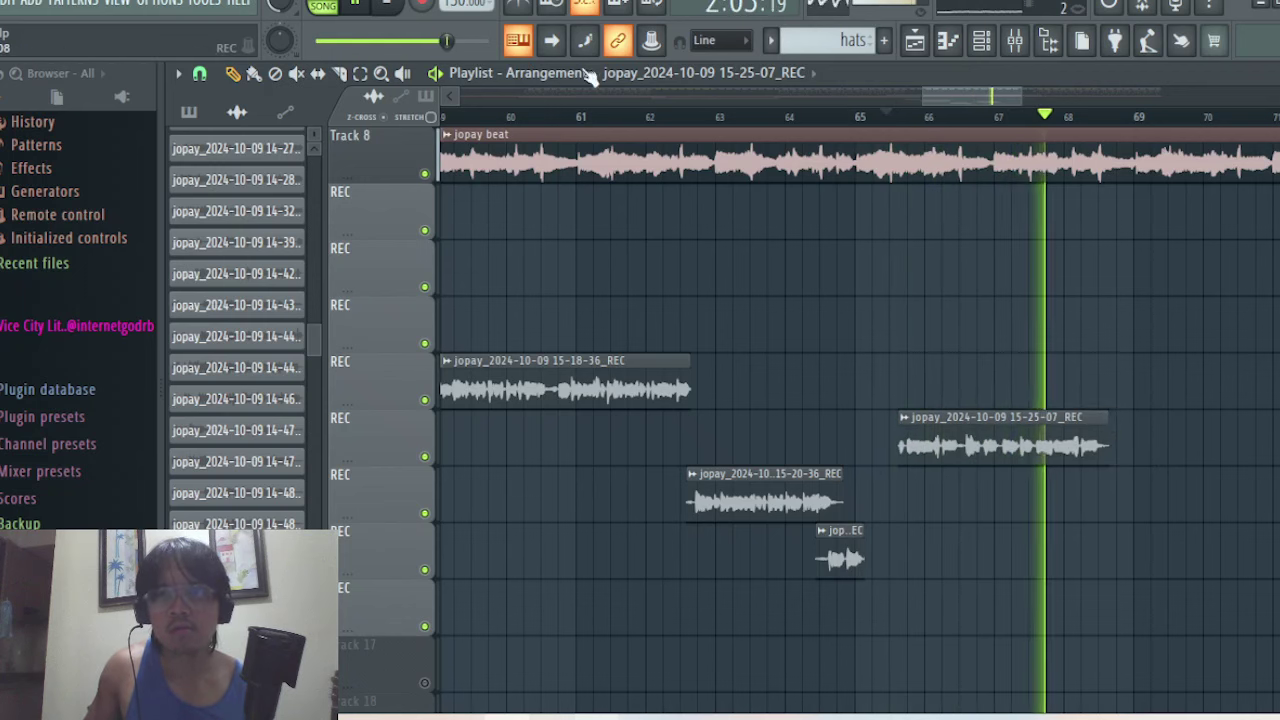
Step: Record a short playlist audio clip from about bar 64.2 to about bar 65.7 to fill the gap before the trimmed take
click(806, 116)
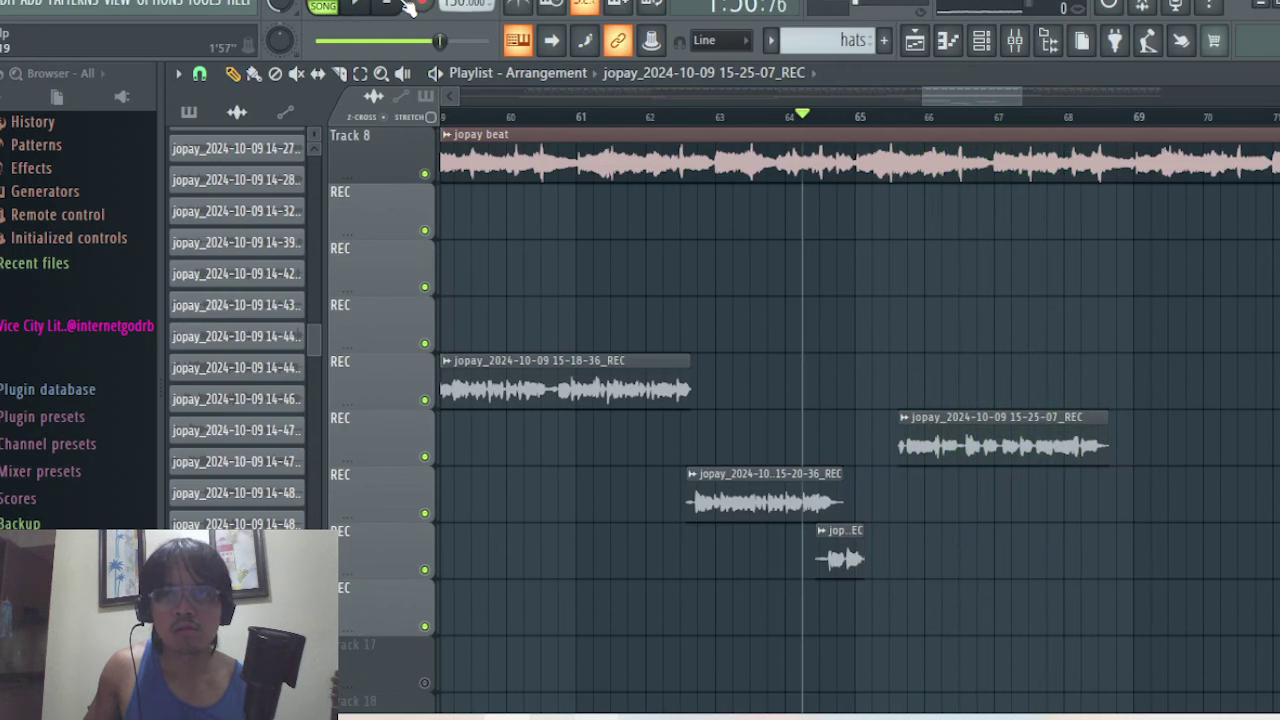
key(r)
click(600, 409)
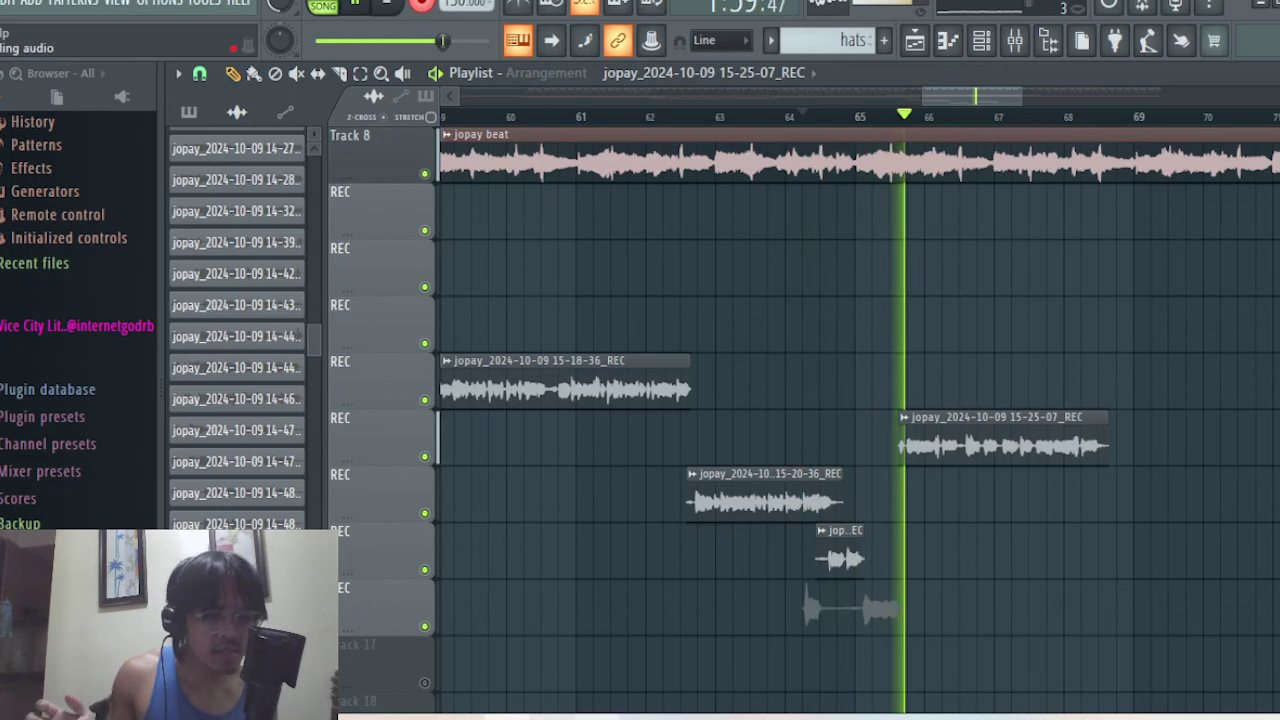
key(space)
Step: Play the short take back and trim its start to about bar 65, where the preceding clip ends
key(space)
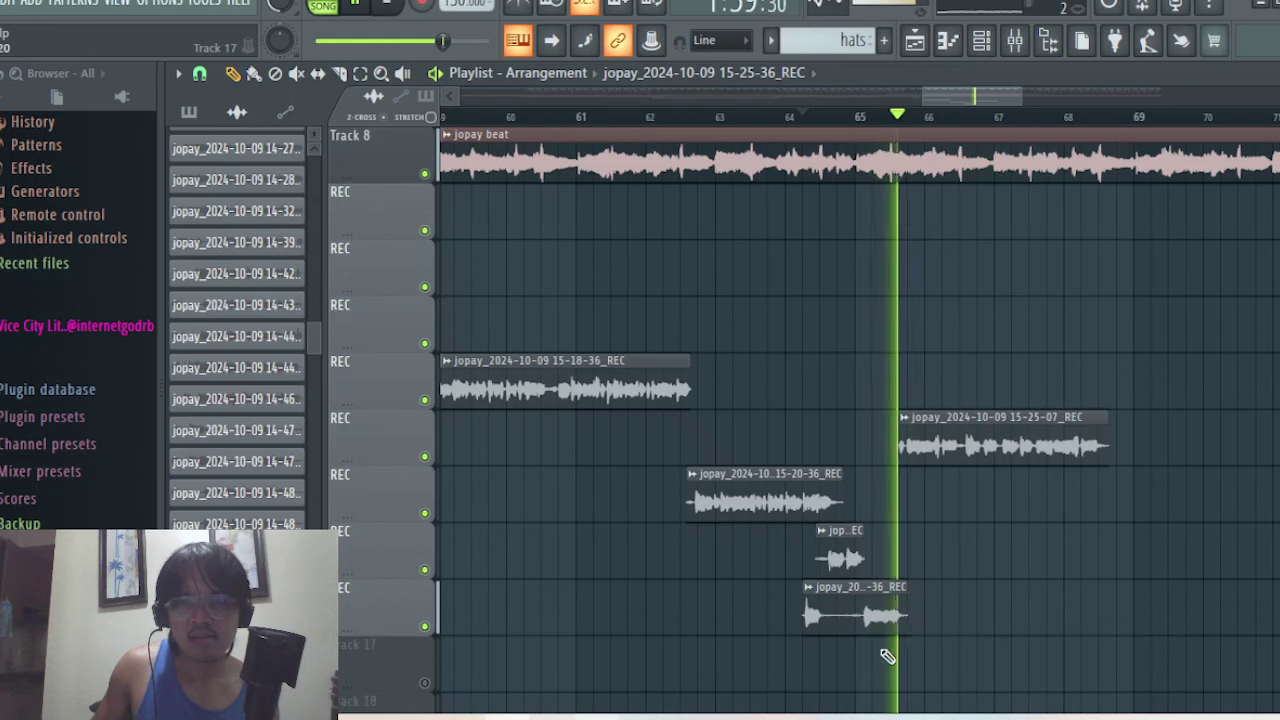
click(841, 120)
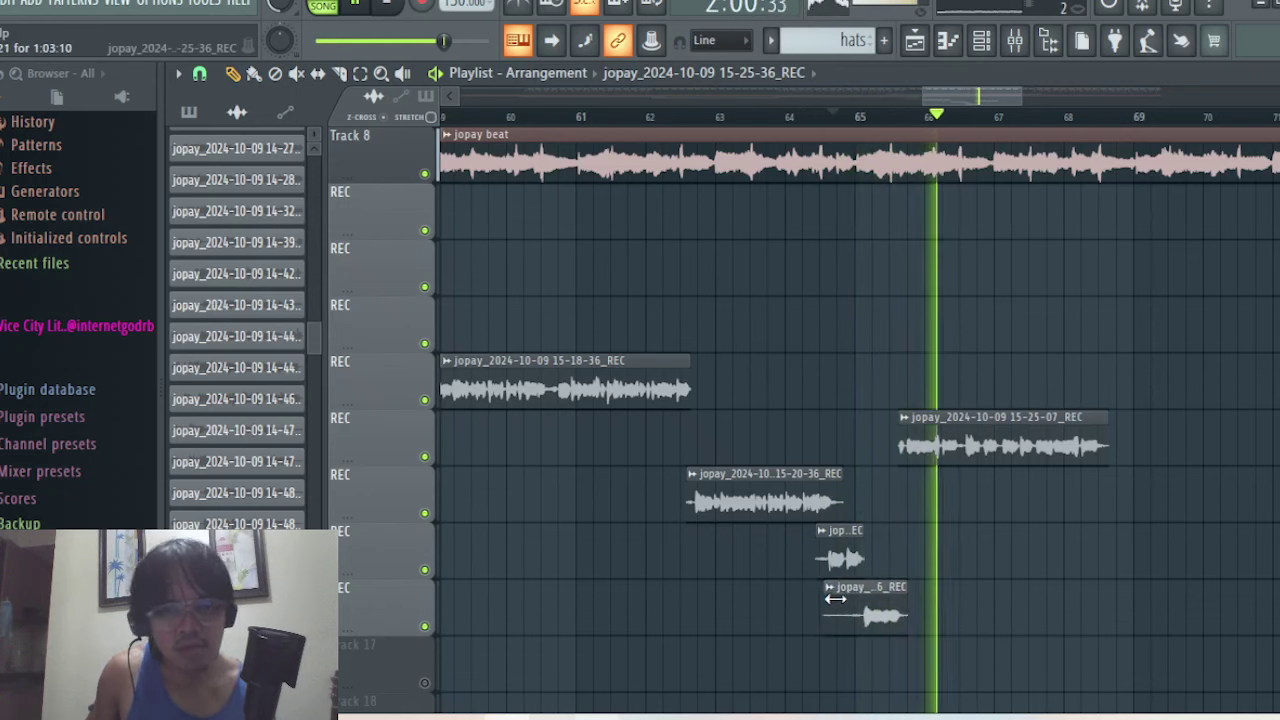
drag(803, 604, 862, 604)
Step: Play the assembled vocal clips from about bar 64 and save the project
click(790, 125)
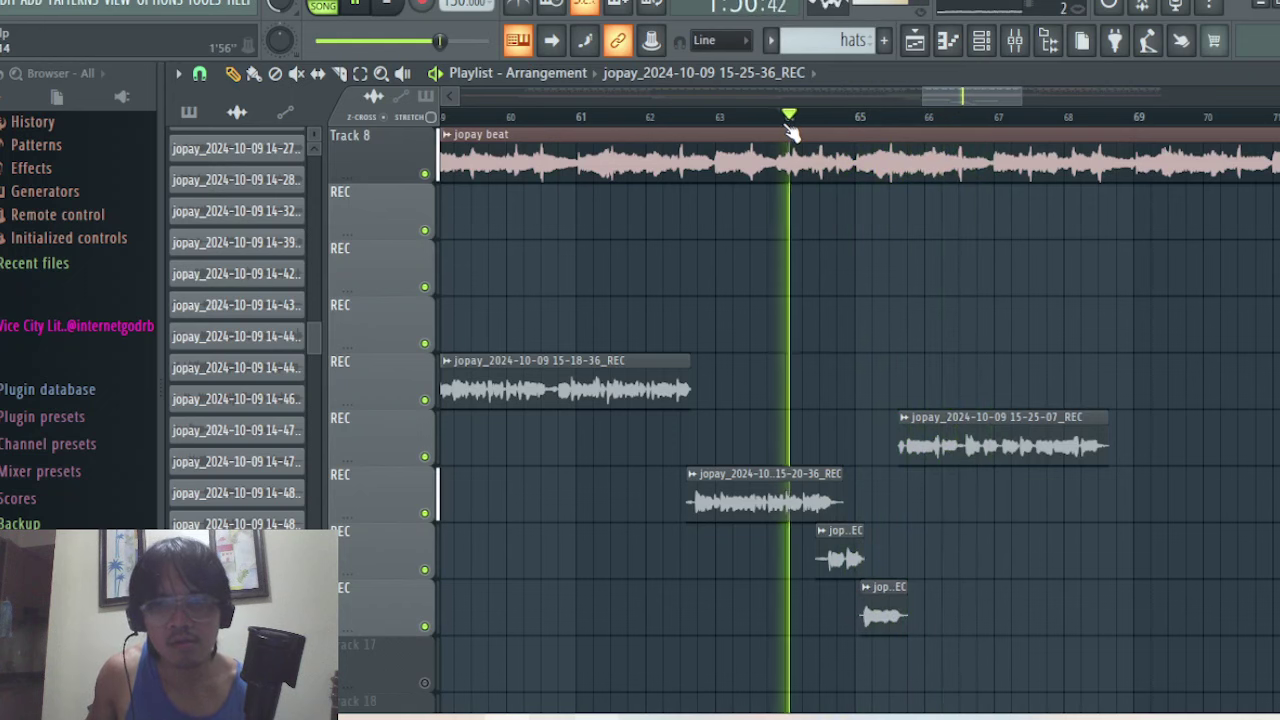
key(alt+f)
key(Escape)
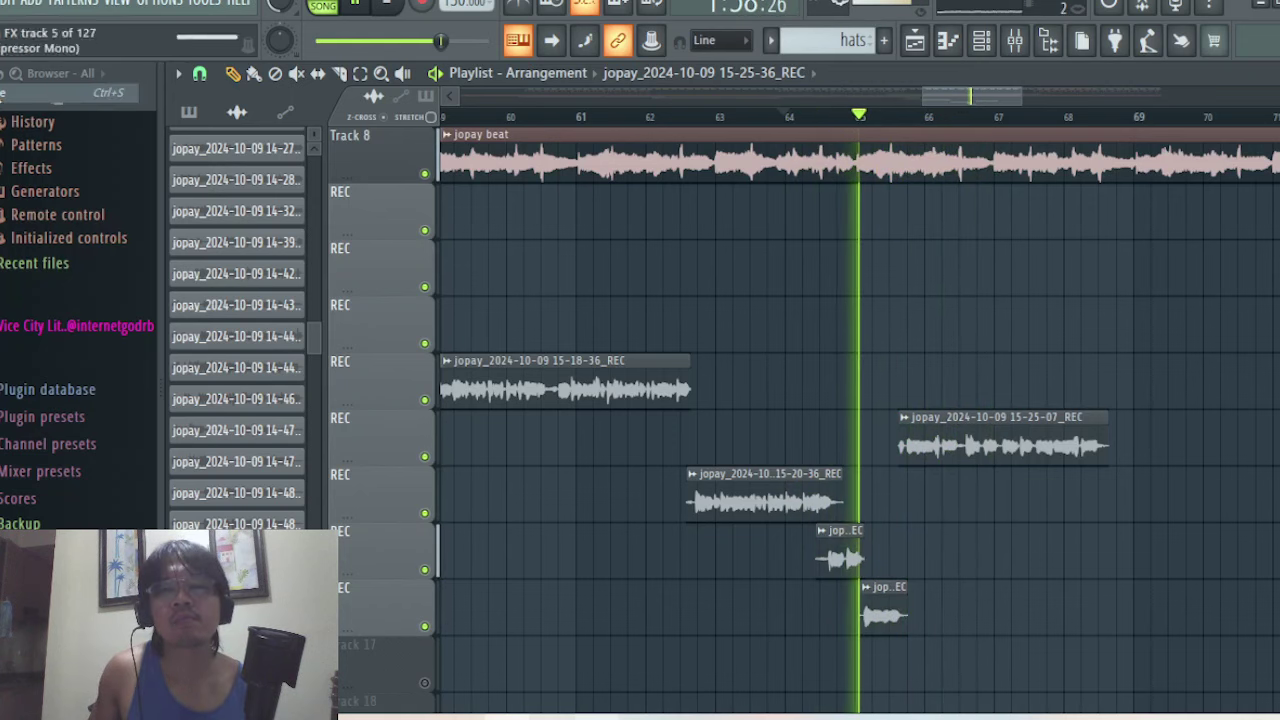
Step: Delete the short take after about bar 65 and record a replacement playlist audio clip from about bar 64 to about bar 65.8
key(space)
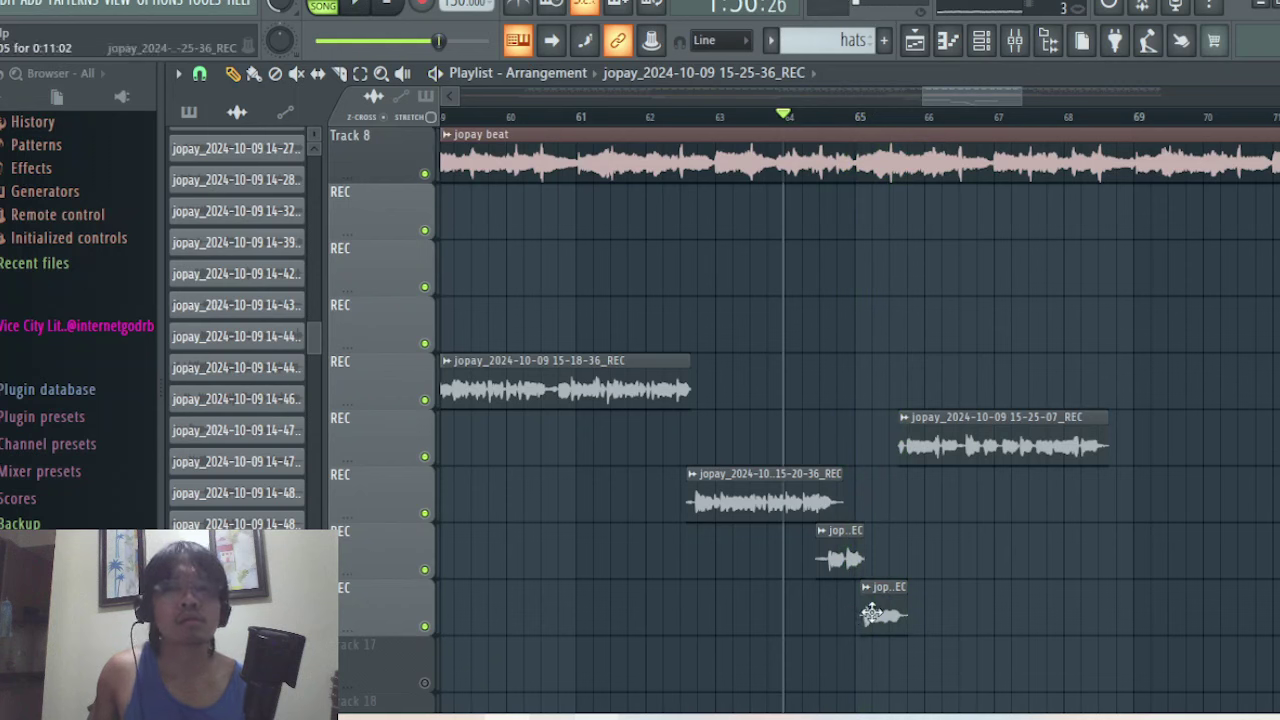
click(426, 5)
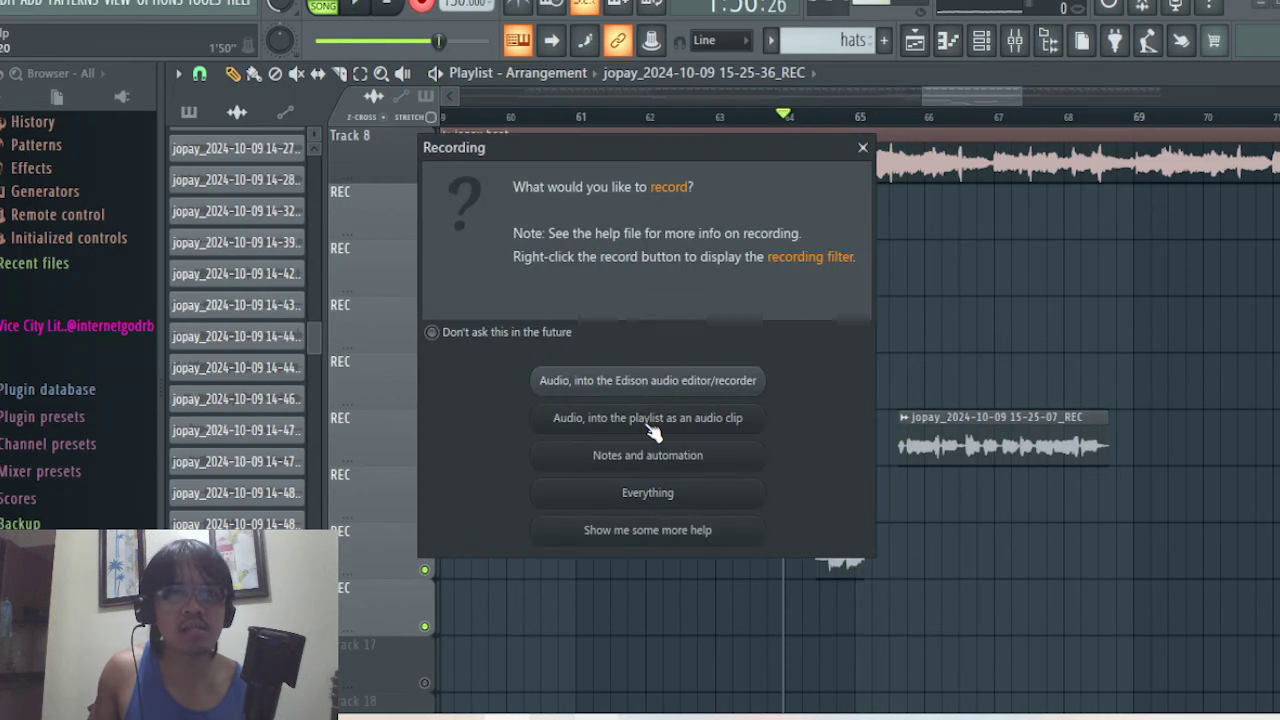
click(650, 420)
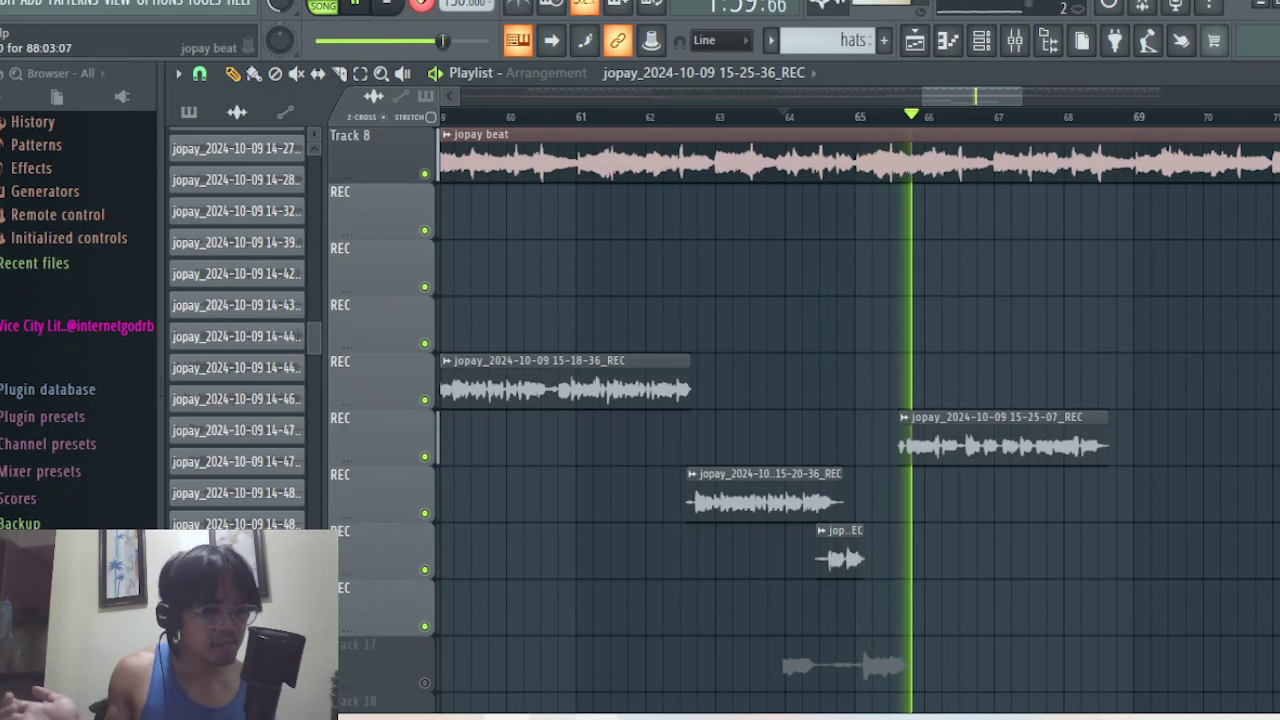
key(space)
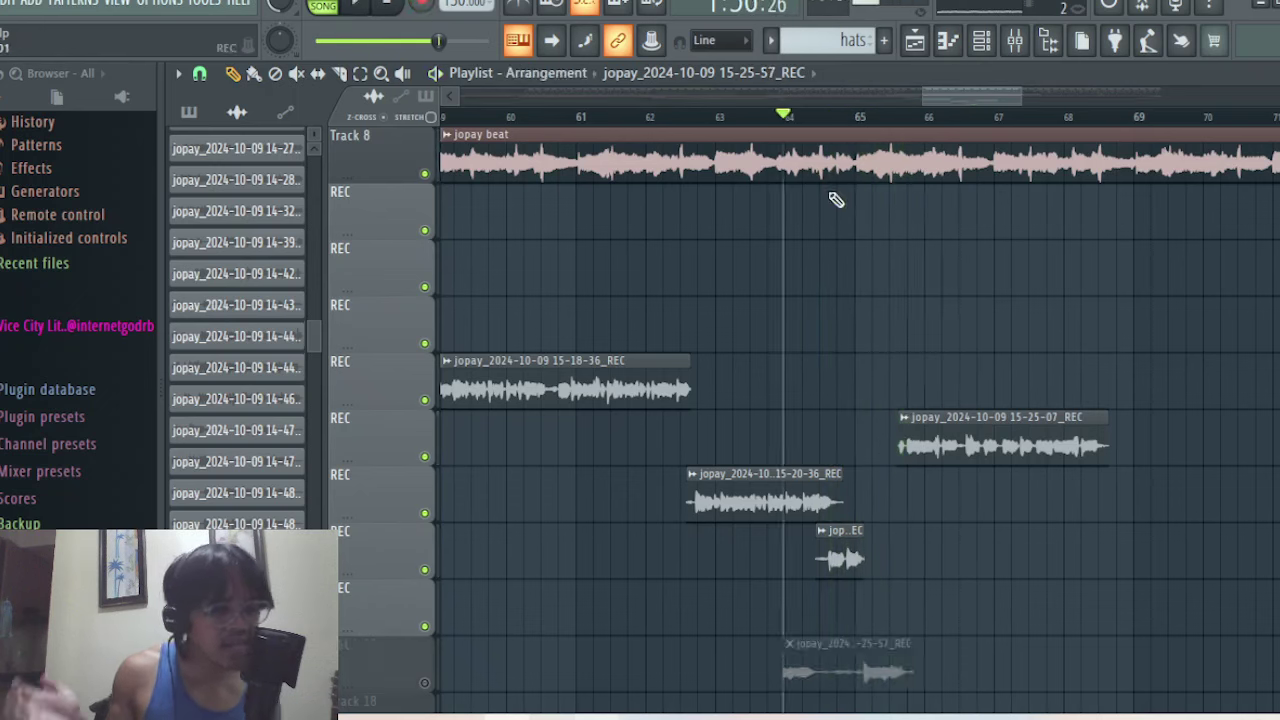
Step: Discard the previous attempt and record a new playlist audio clip from about bar 64.4 to about bar 66.3
click(421, 4)
click(606, 417)
key(space)
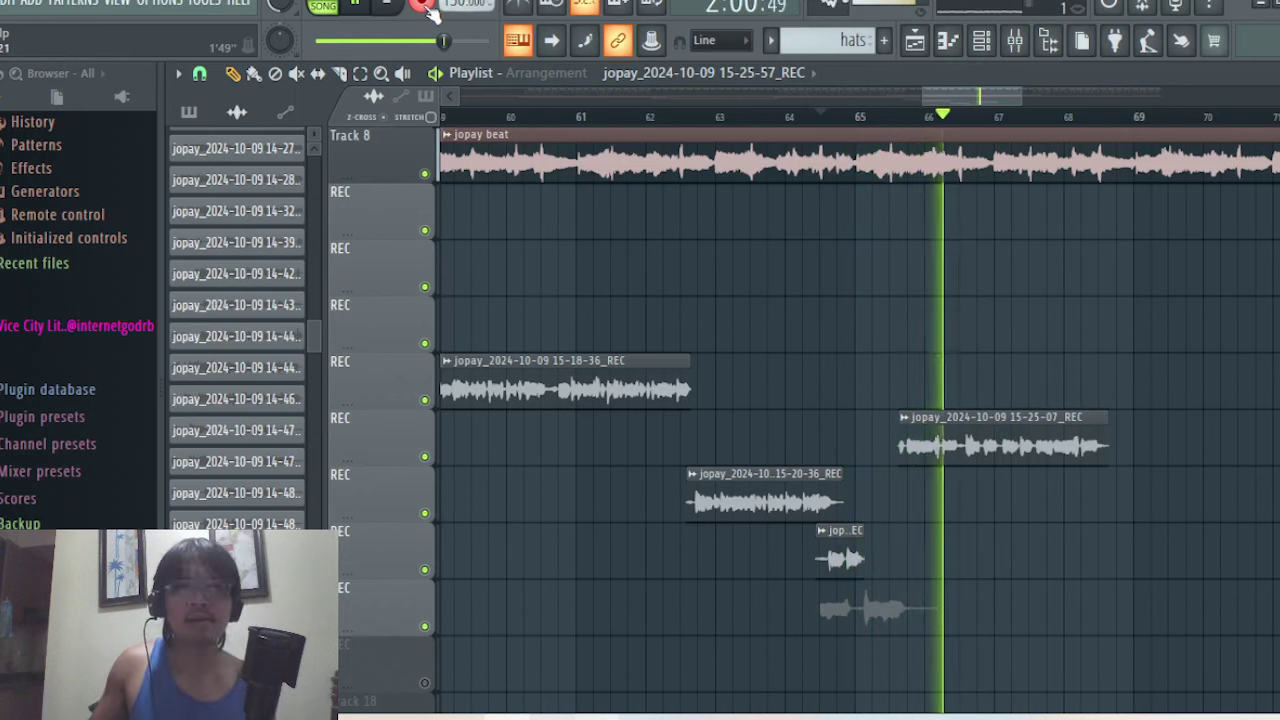
key(space)
Step: Play the new take, trim its start to about bar 65, replay it from about bar 64.6 and delete it
key(space)
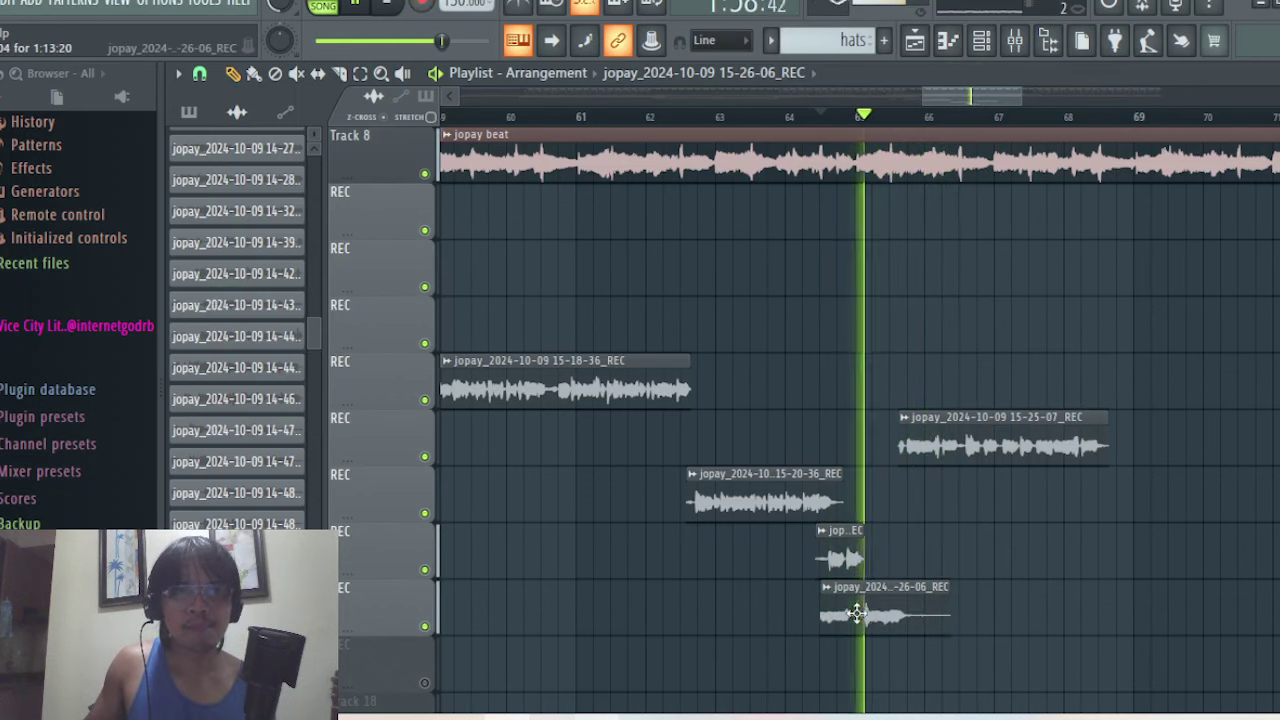
drag(820, 606, 860, 606)
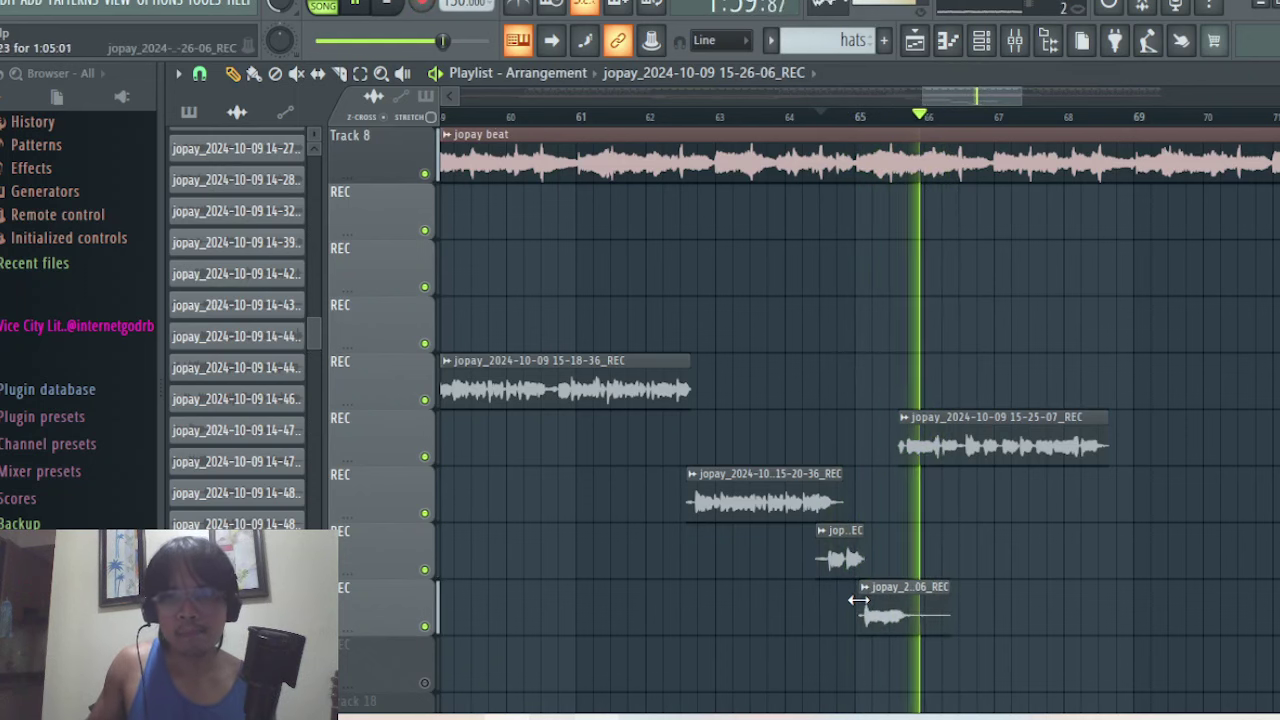
click(834, 118)
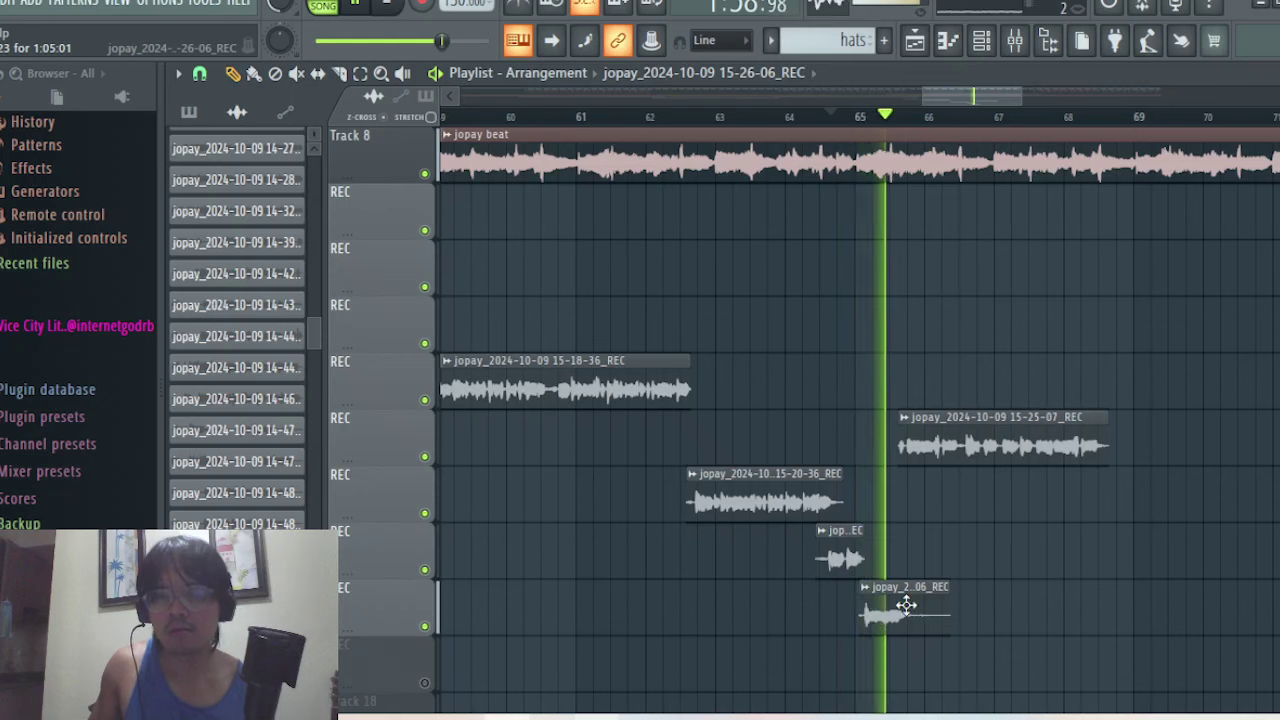
right_click(900, 607)
key(space)
Step: Record two successive playlist retakes of the short line from about bar 64.6, discarding the first one
click(430, 8)
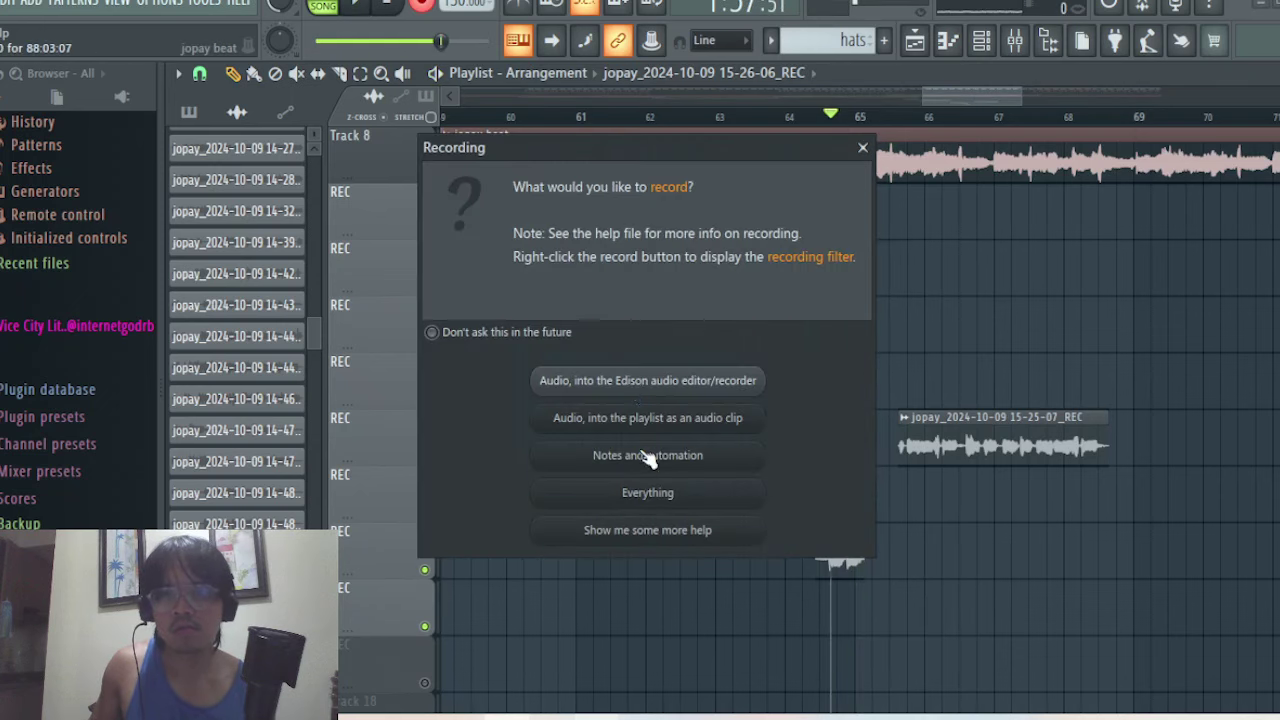
click(648, 424)
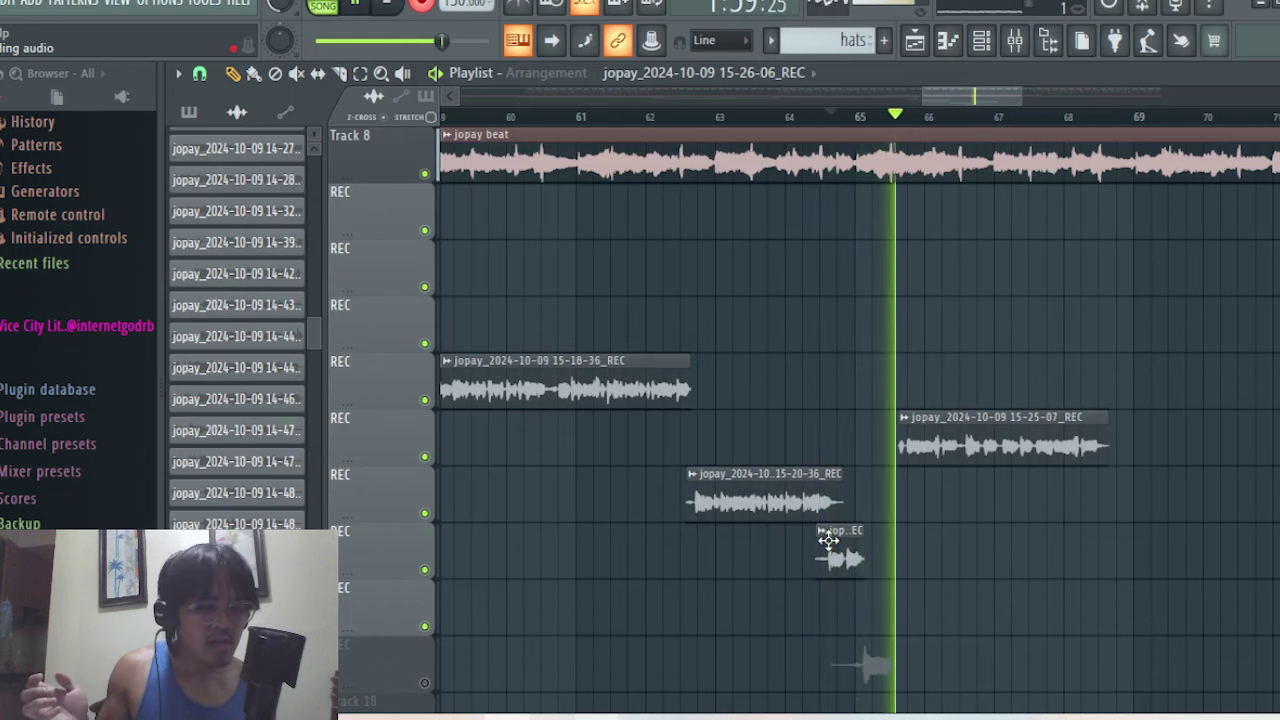
key(space)
click(423, 6)
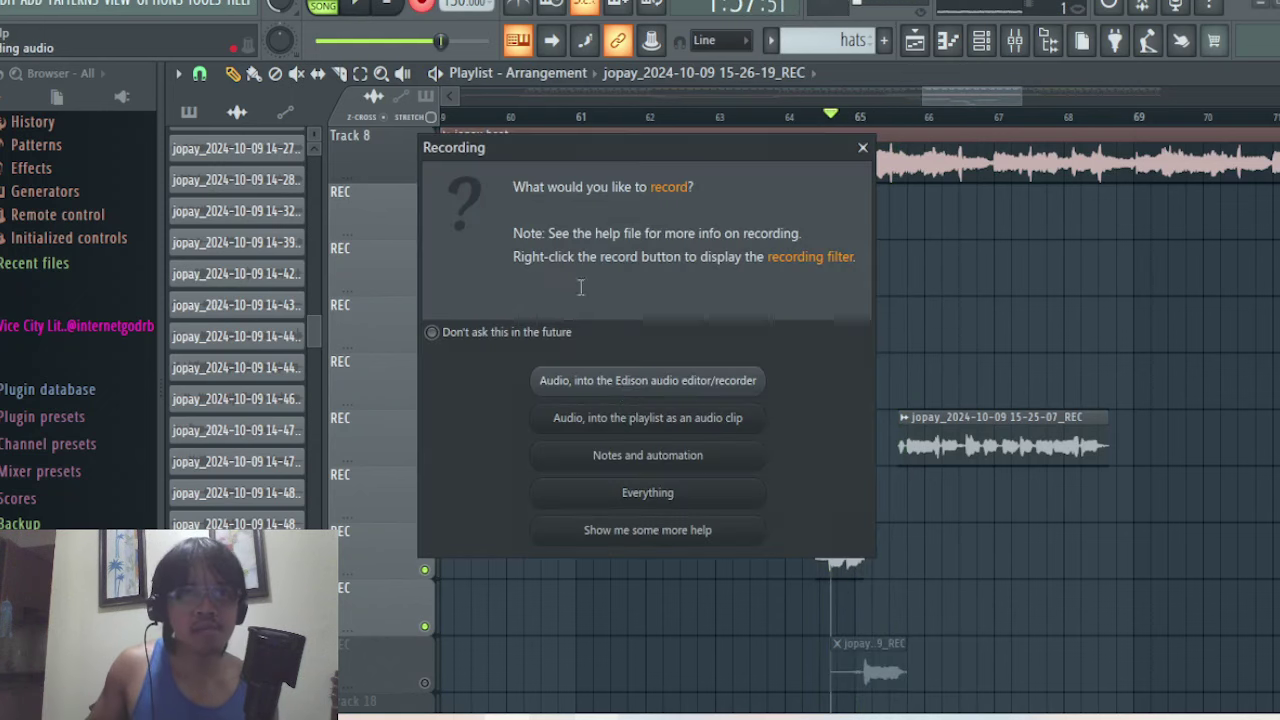
click(630, 420)
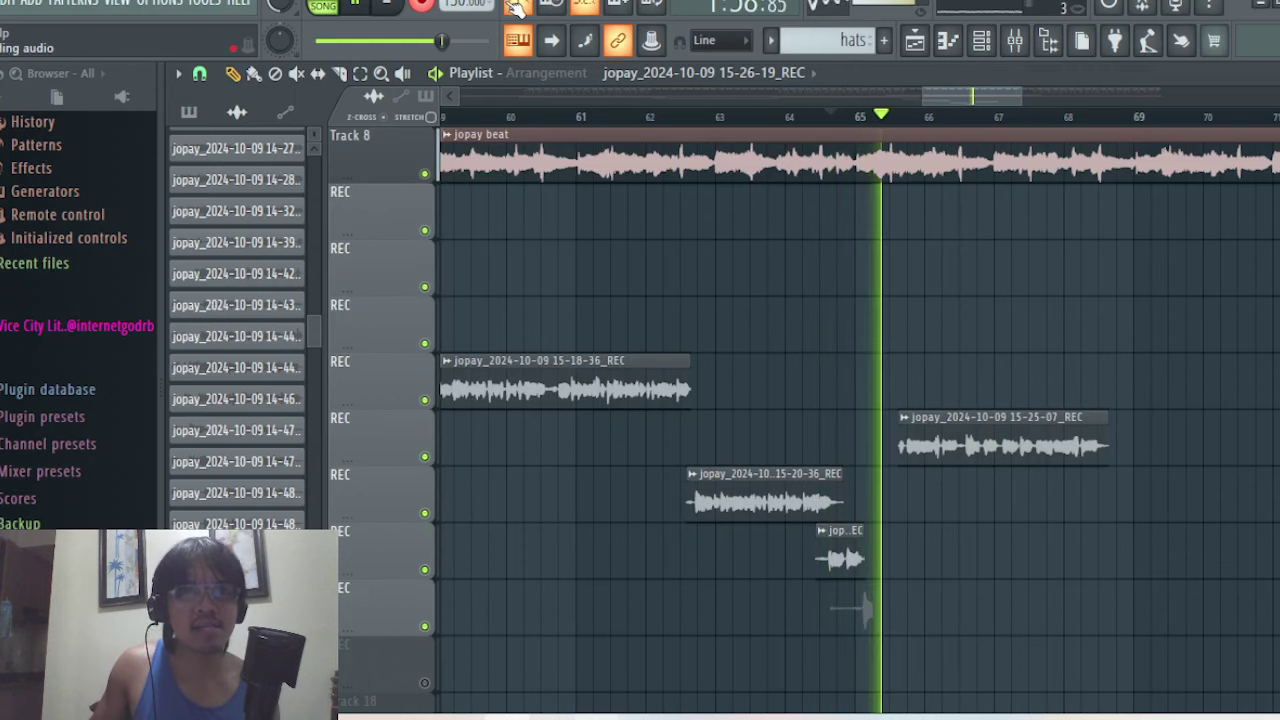
key(space)
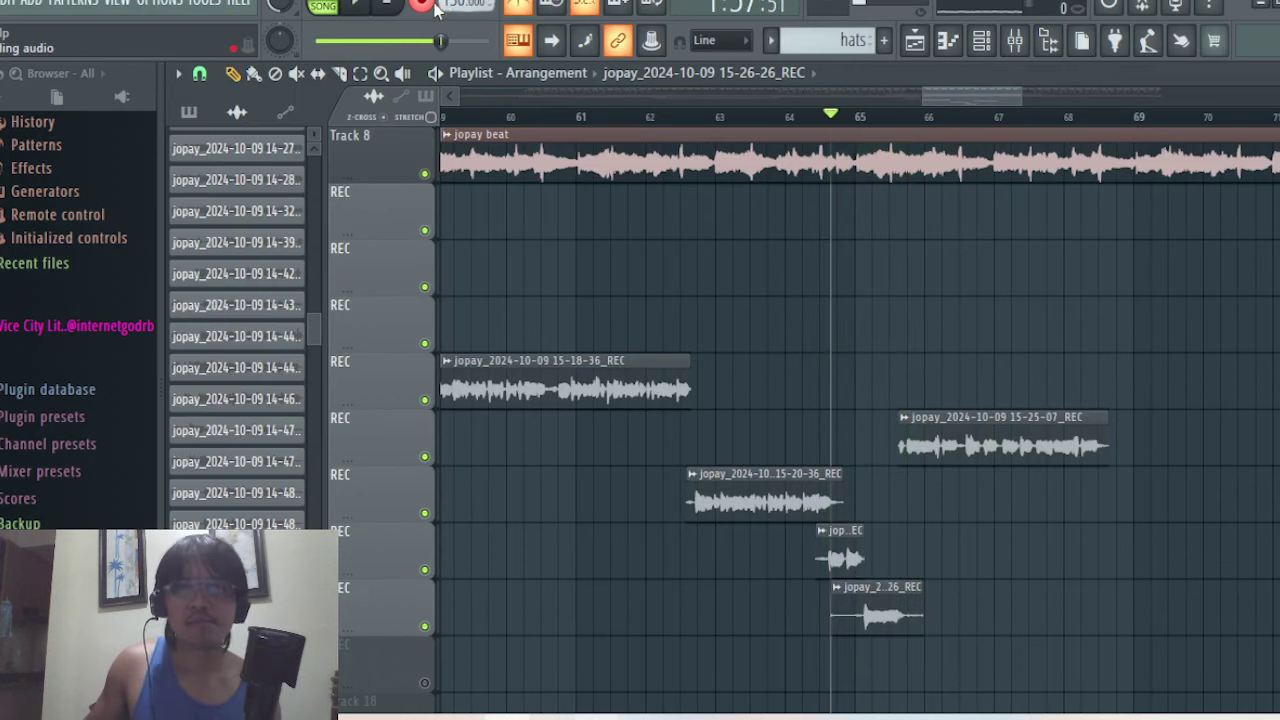
Step: Record another audio clip from about bar 64.6 to about bar 66.2, play it back and delete it
click(426, 7)
click(680, 416)
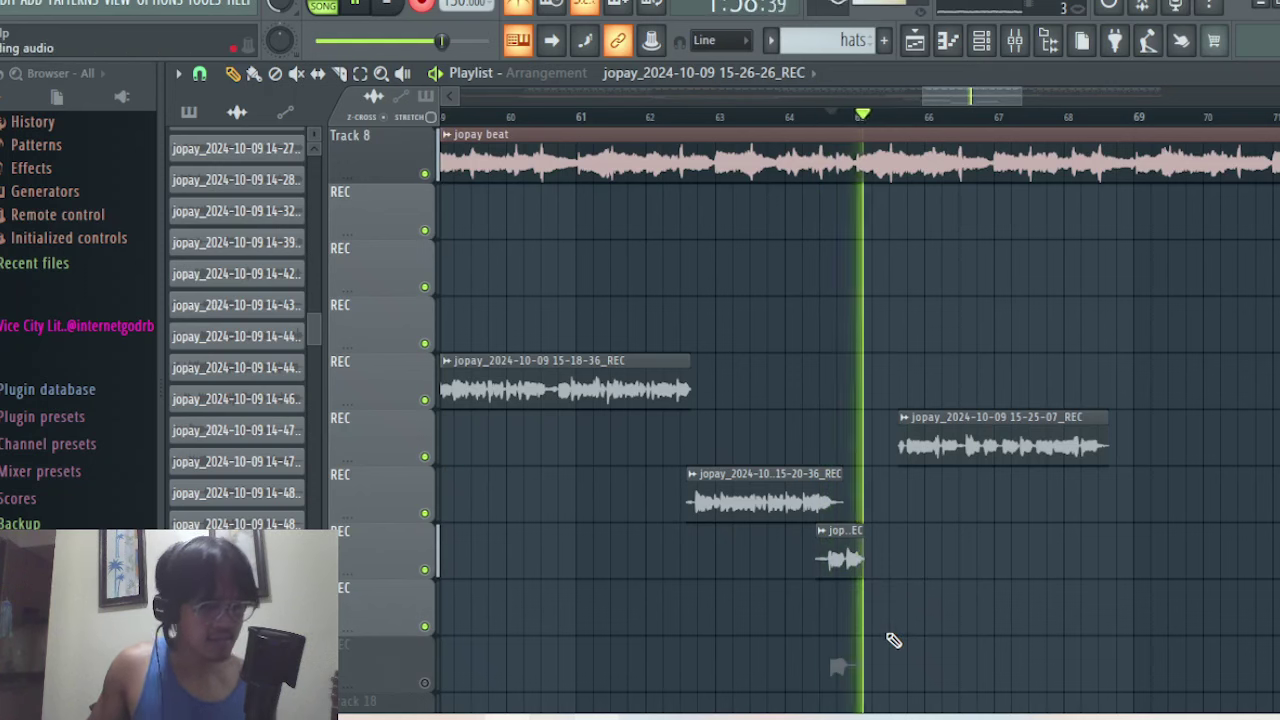
click(357, 8)
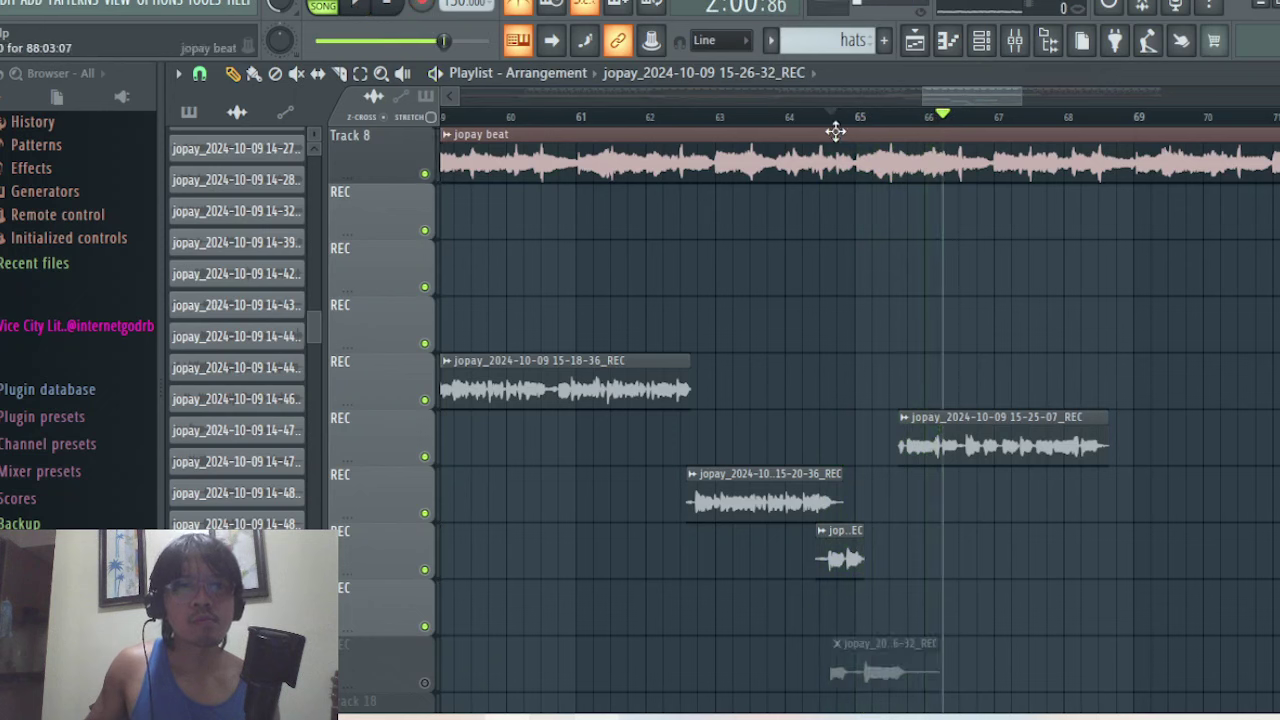
key(space)
click(425, 684)
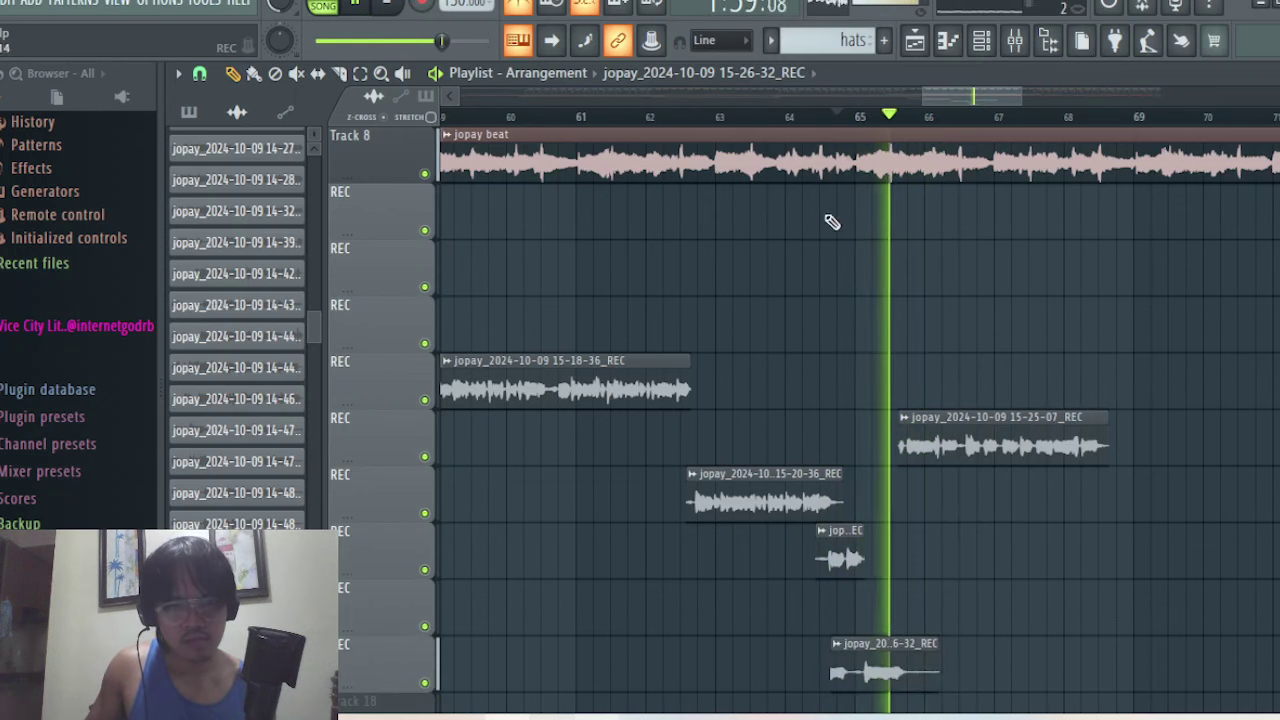
click(825, 128)
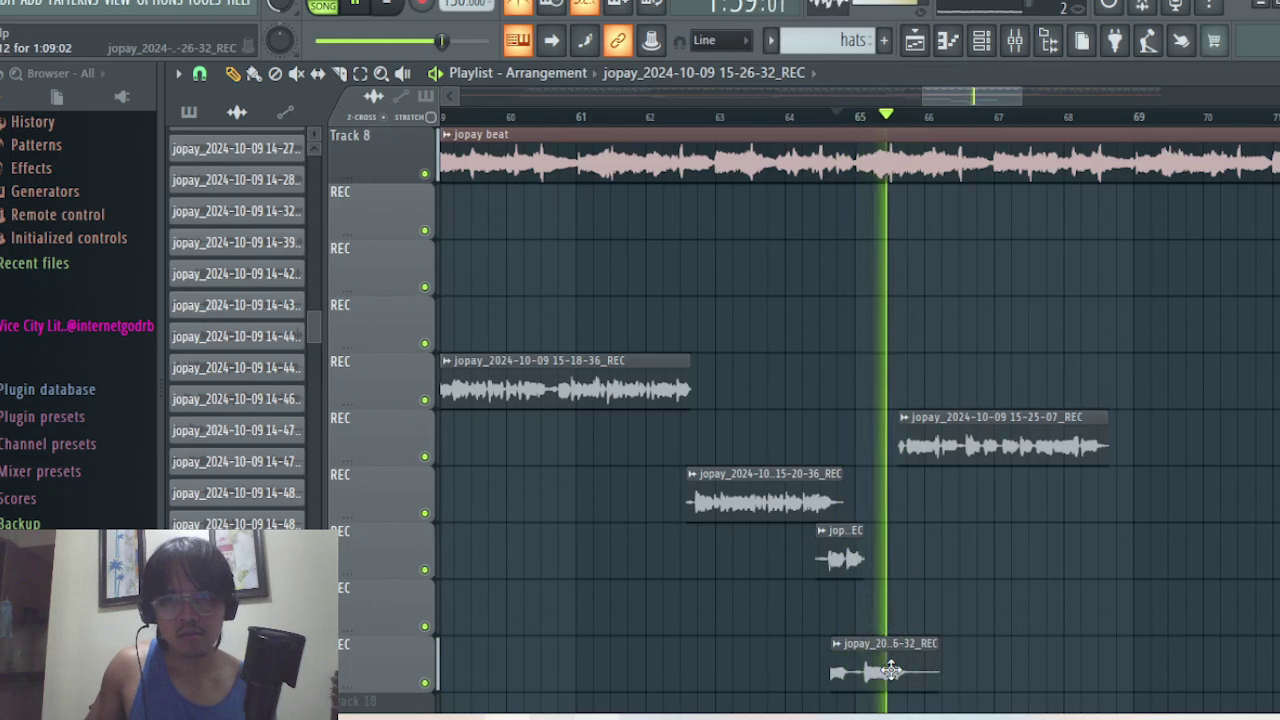
key(space)
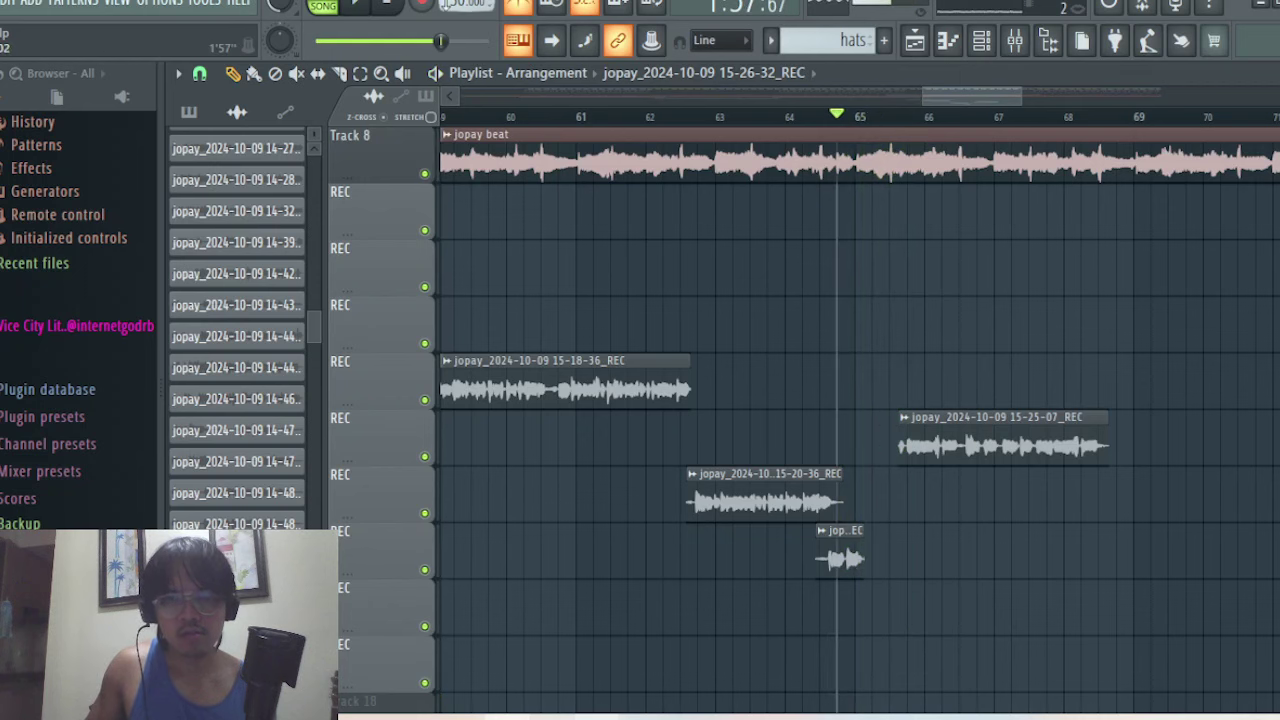
Step: Record the short line twice as playlist audio from about bar 64.7, discarding the first attempt
key(r)
click(739, 426)
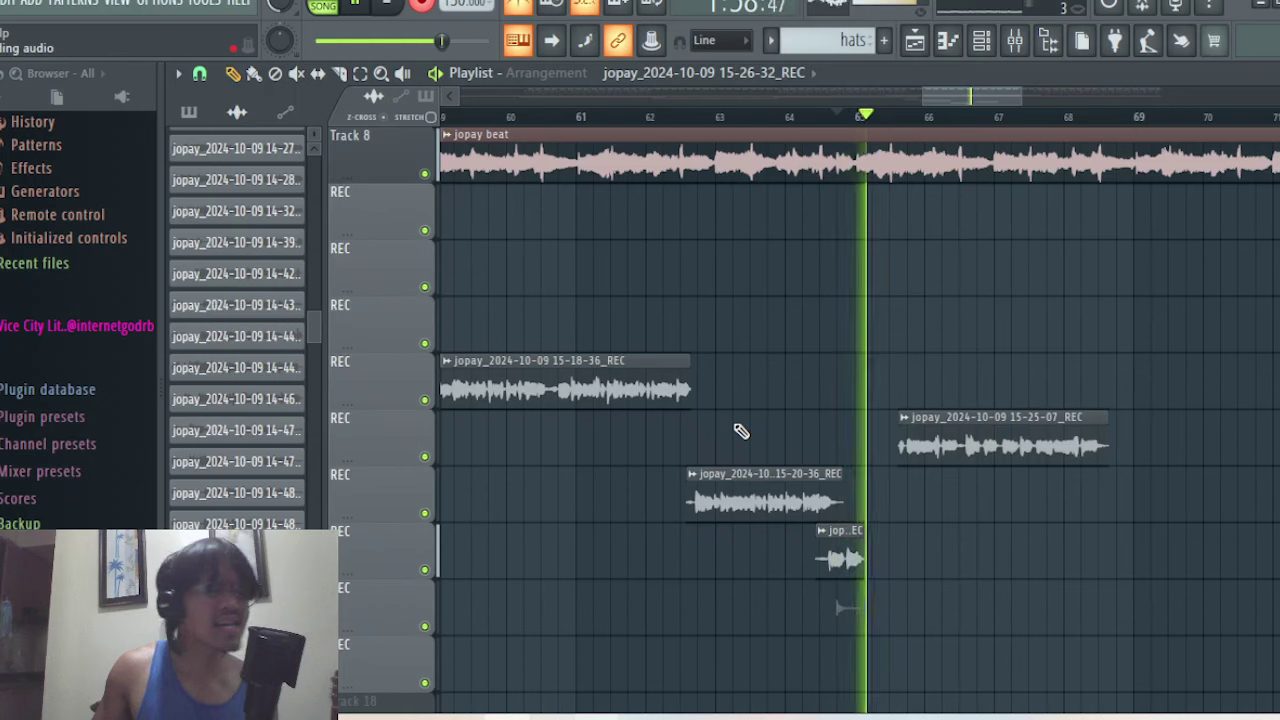
key(space)
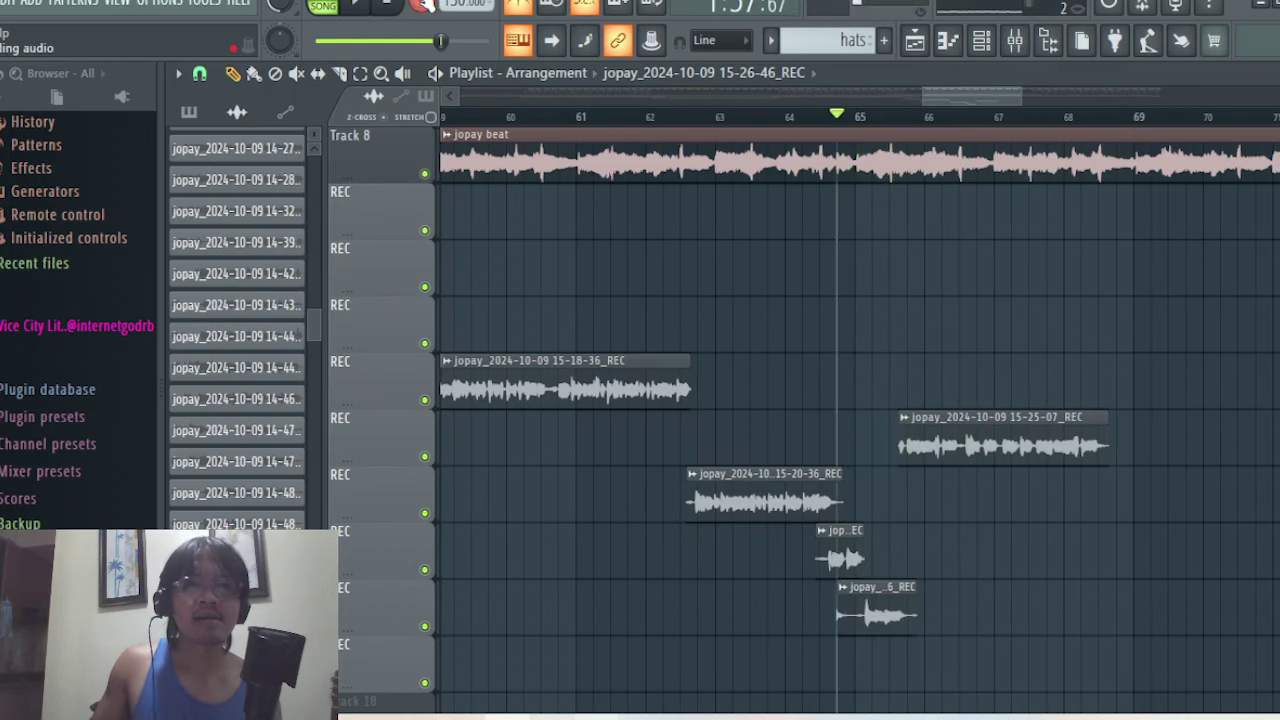
key(r)
click(634, 422)
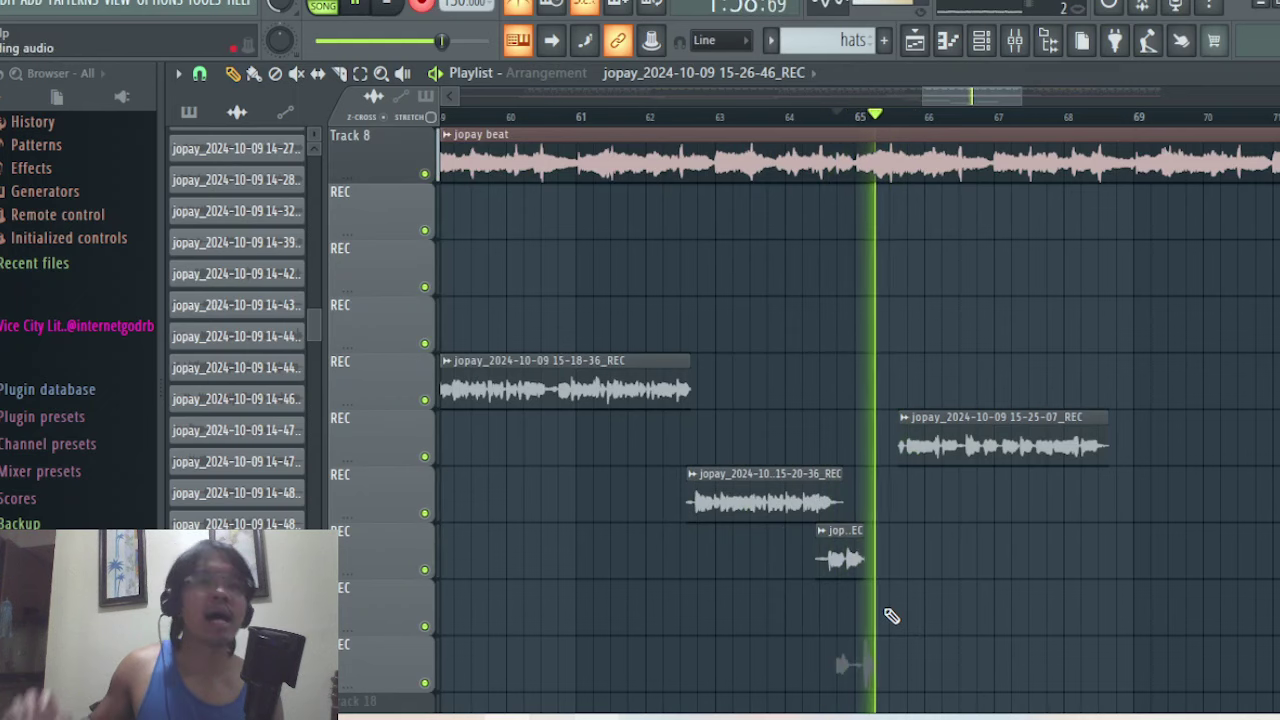
key(space)
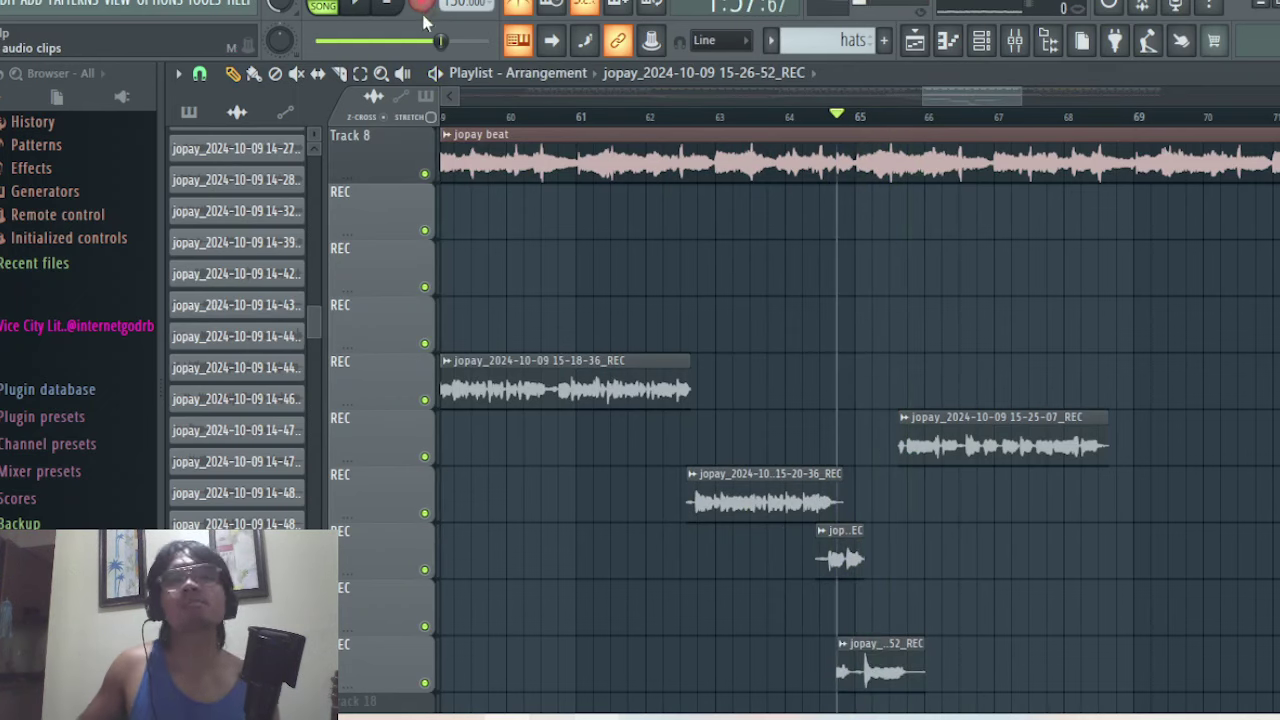
Step: Replace the last attempt with another playlist recording of the short line from about bar 64.7 to just before bar 66
key(r)
click(630, 421)
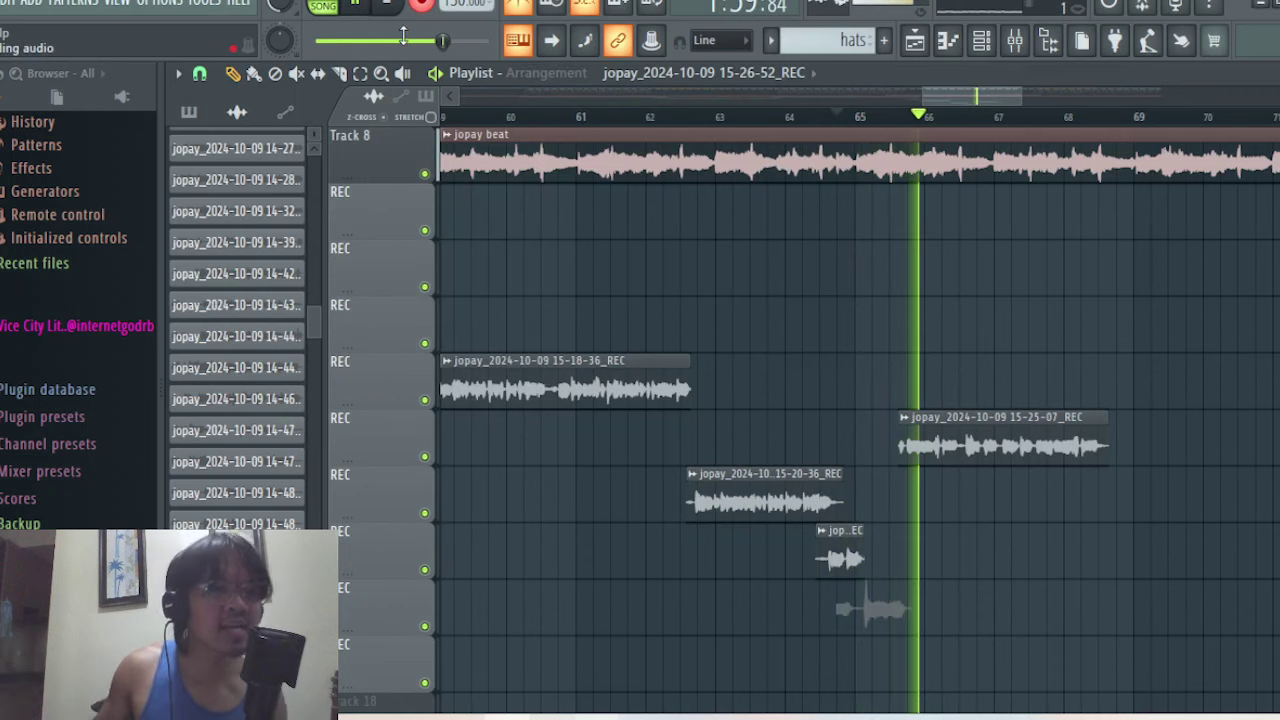
key(space)
Step: Record one more take from about bar 64.7, then remove it together with the stray clip recorded near bar 66.8
key(space)
click(625, 421)
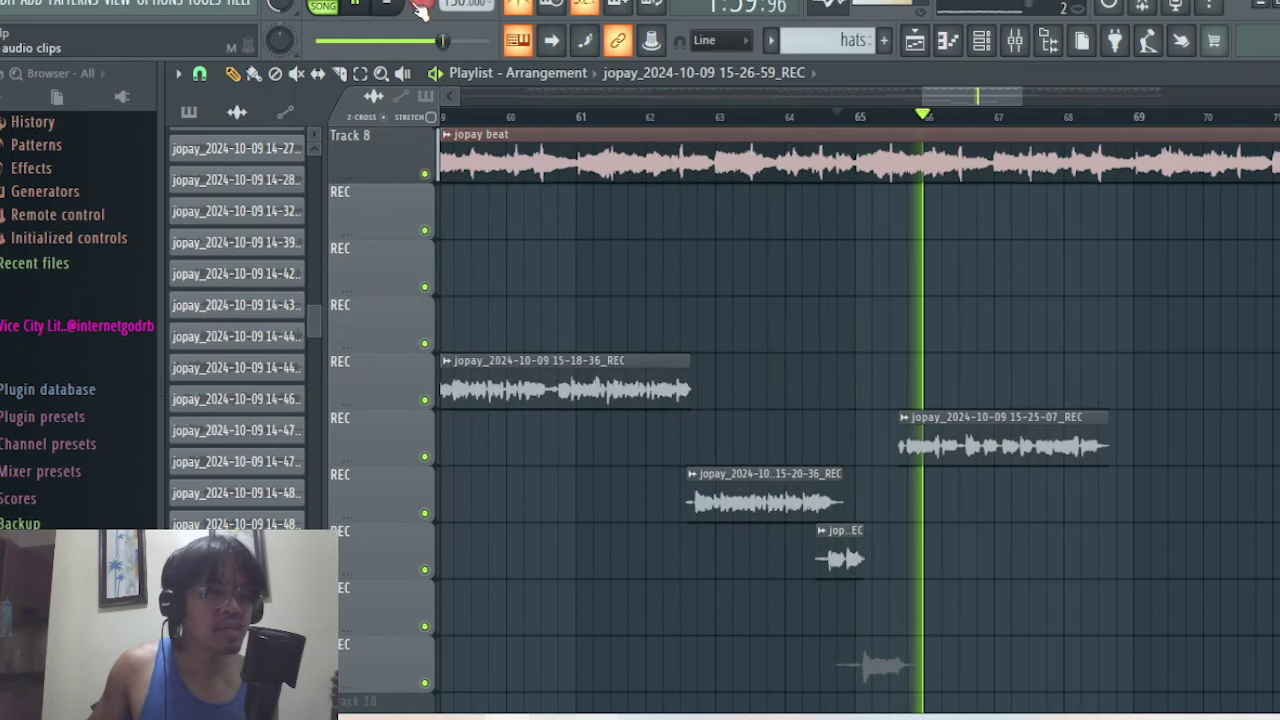
key(r)
click(751, 491)
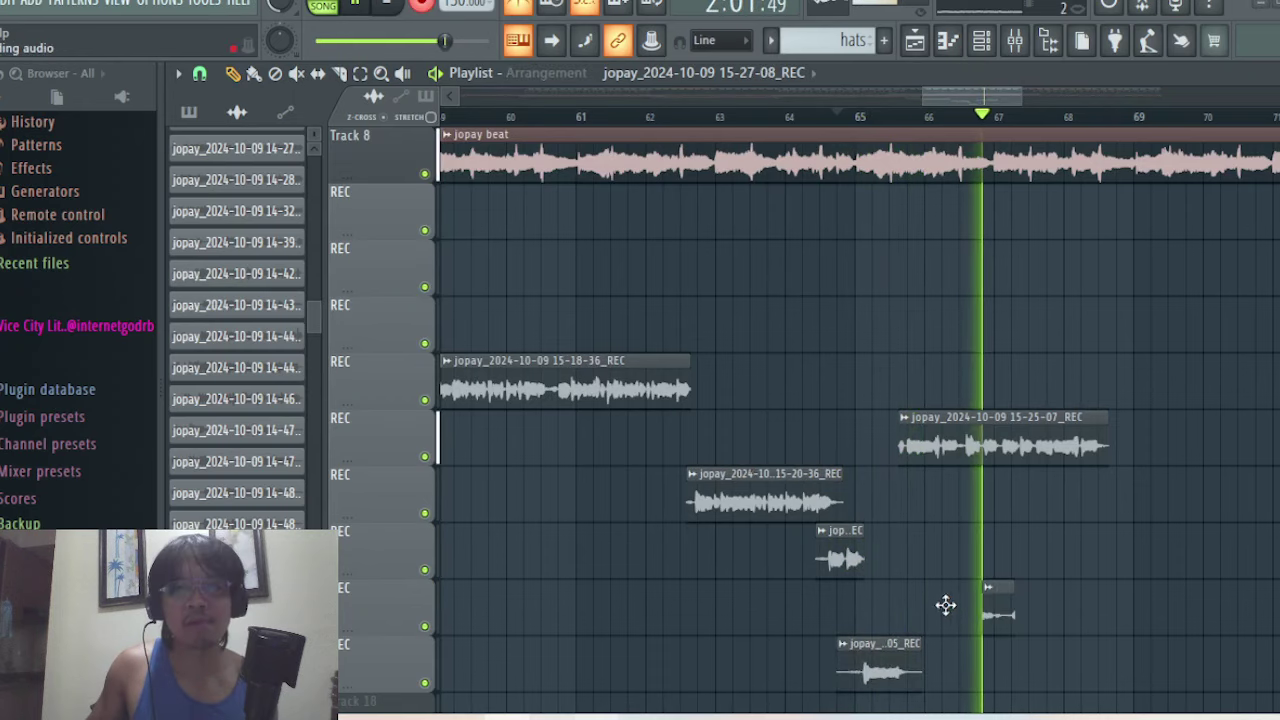
key(space)
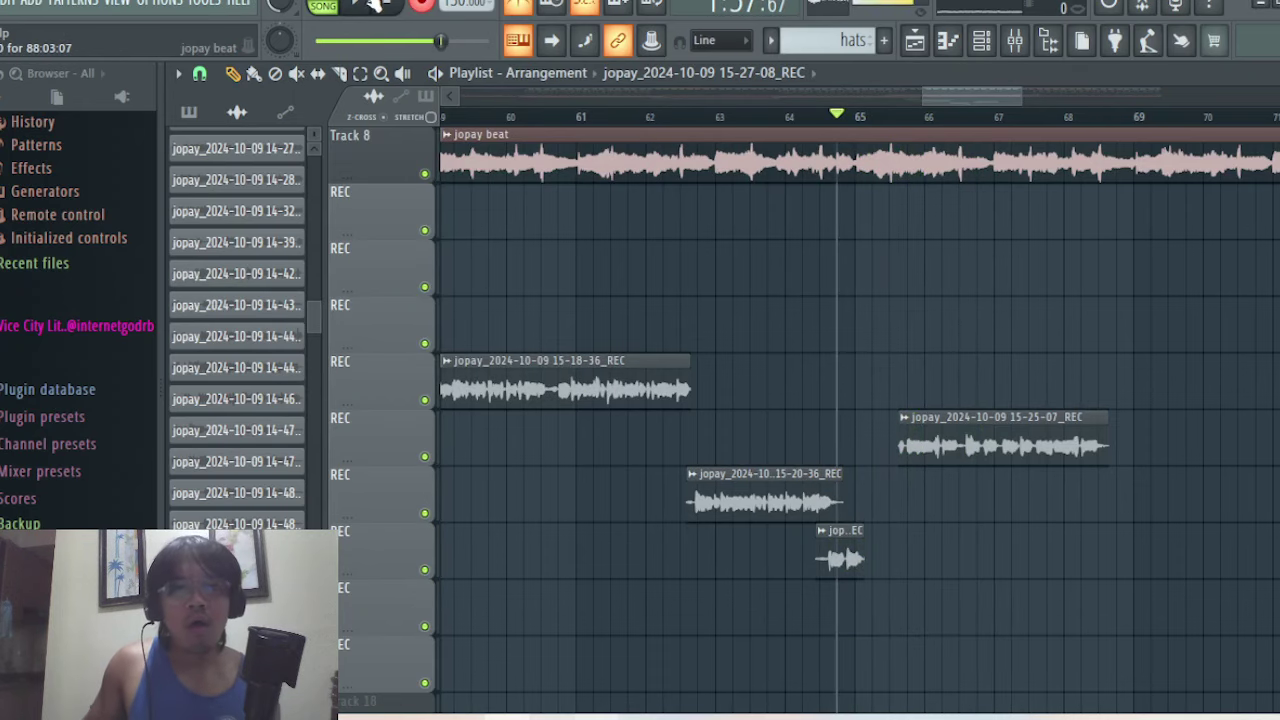
Step: Record a fresh playlist audio take of the short line from about bar 64.7 to about bar 65.8
key(r)
click(741, 424)
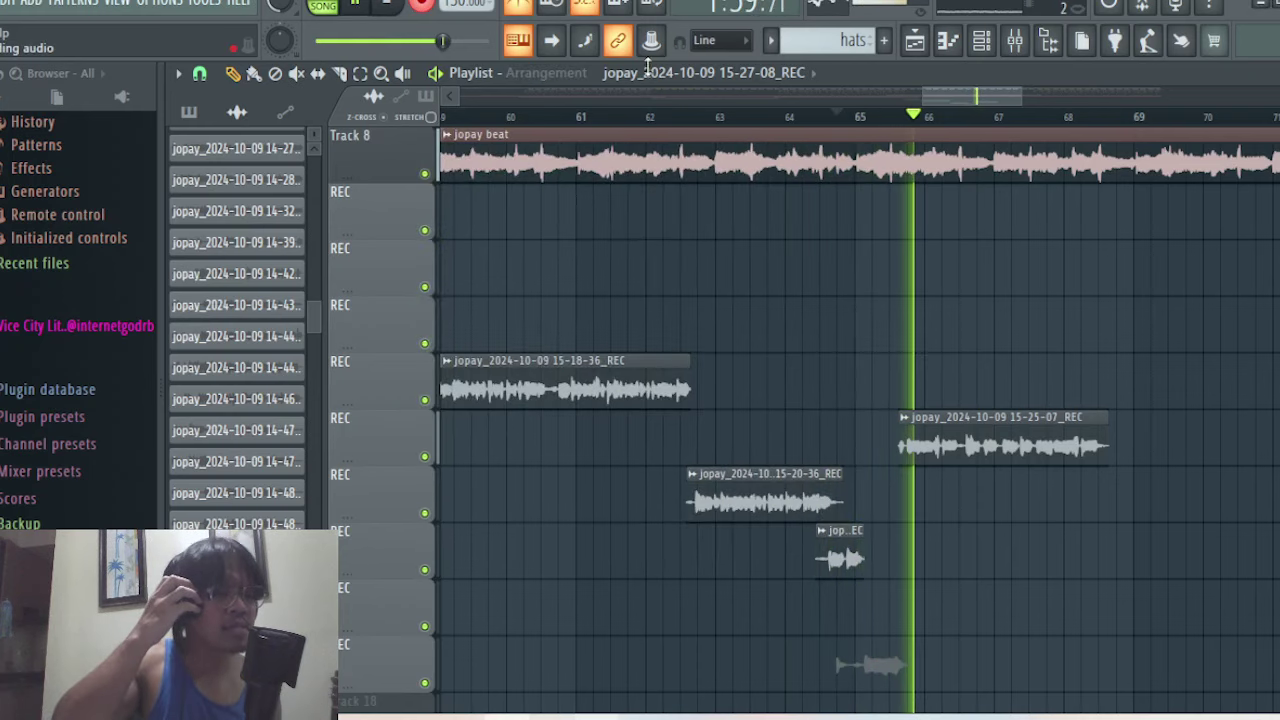
key(space)
Step: Record a further take from about bar 64.7 to about bar 66, play it back and delete it
click(423, 5)
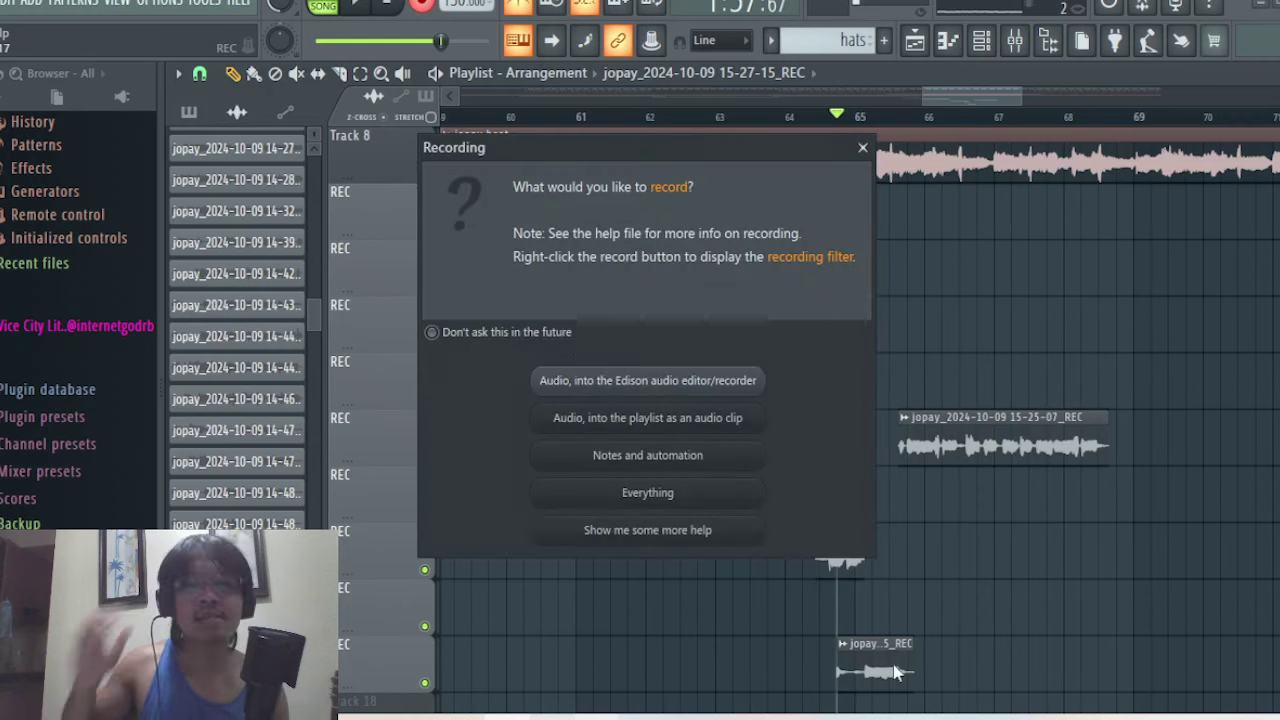
click(622, 418)
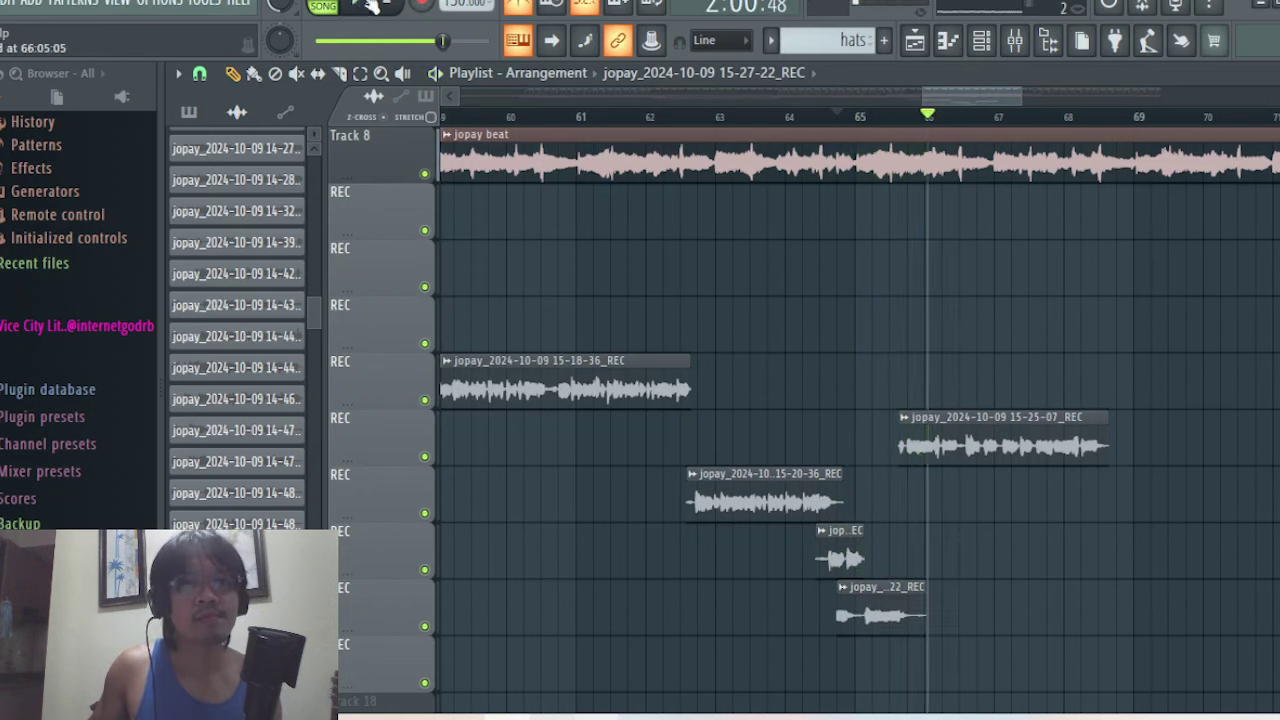
click(847, 118)
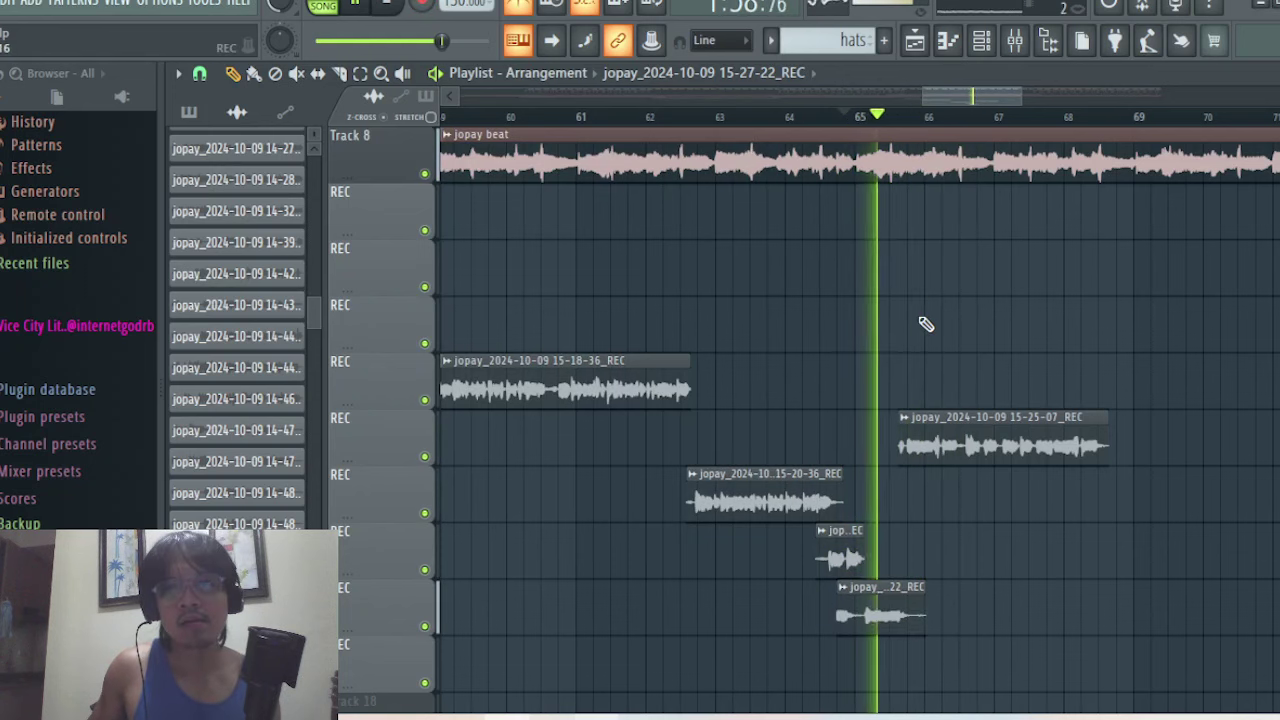
key(space)
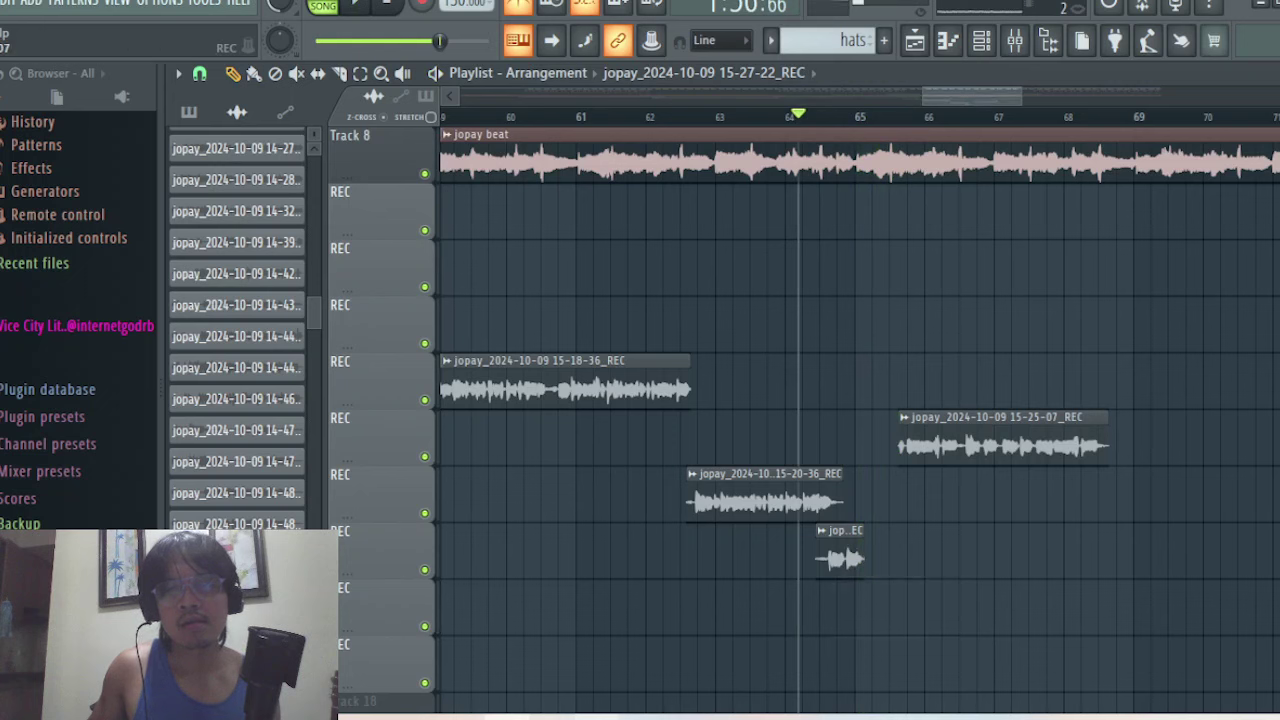
Step: Record a playlist audio clip from about bar 64.1 to about bar 66.1 and play it back with the neighbouring vocals
click(425, 5)
click(668, 425)
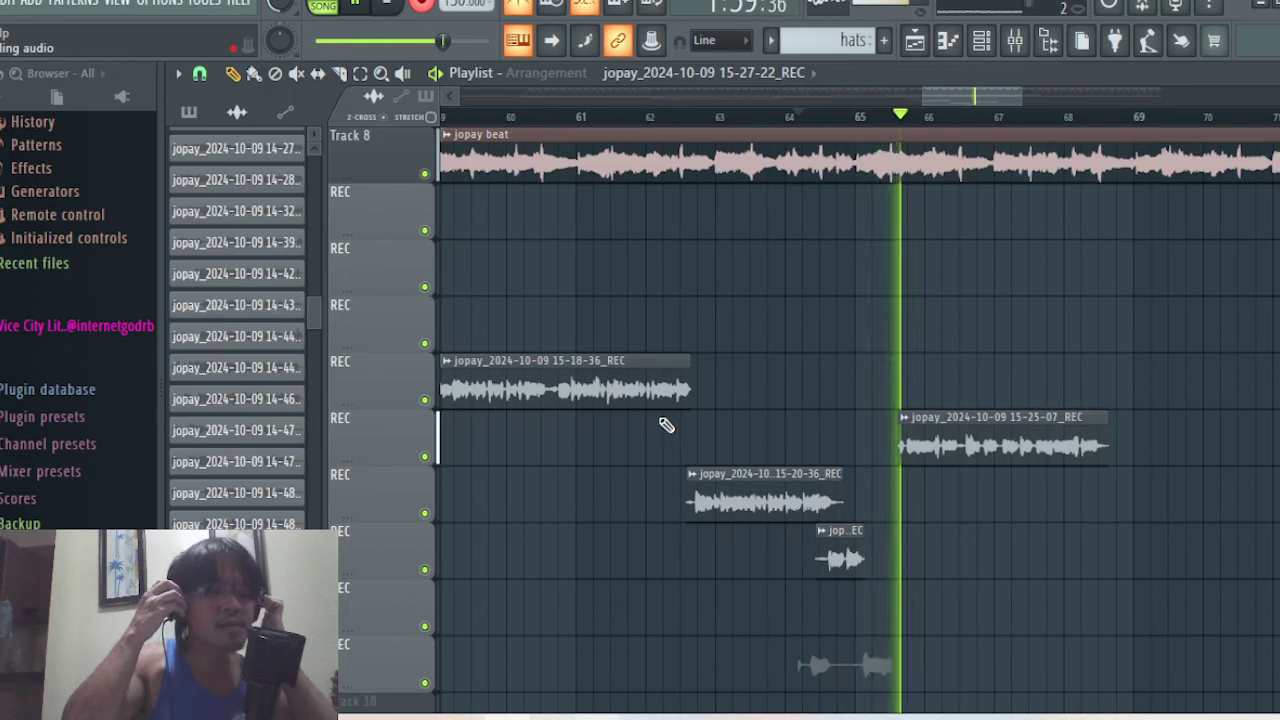
click(392, 6)
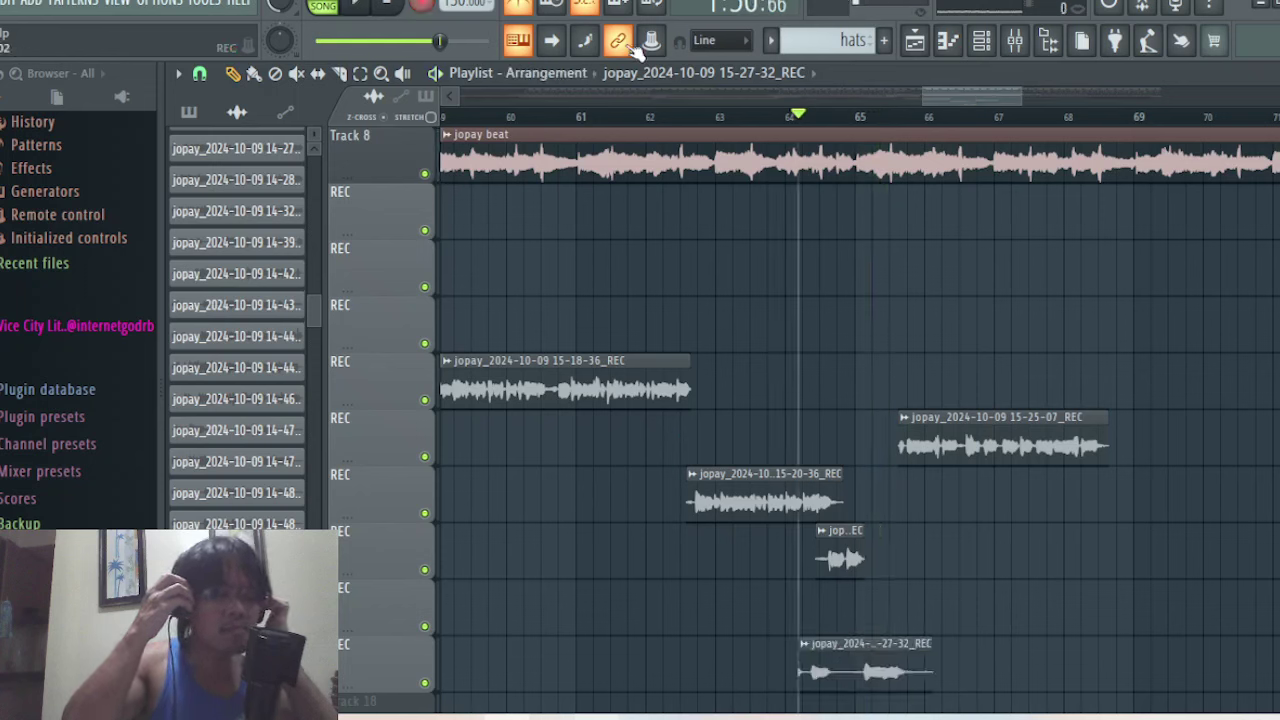
click(866, 120)
key(space)
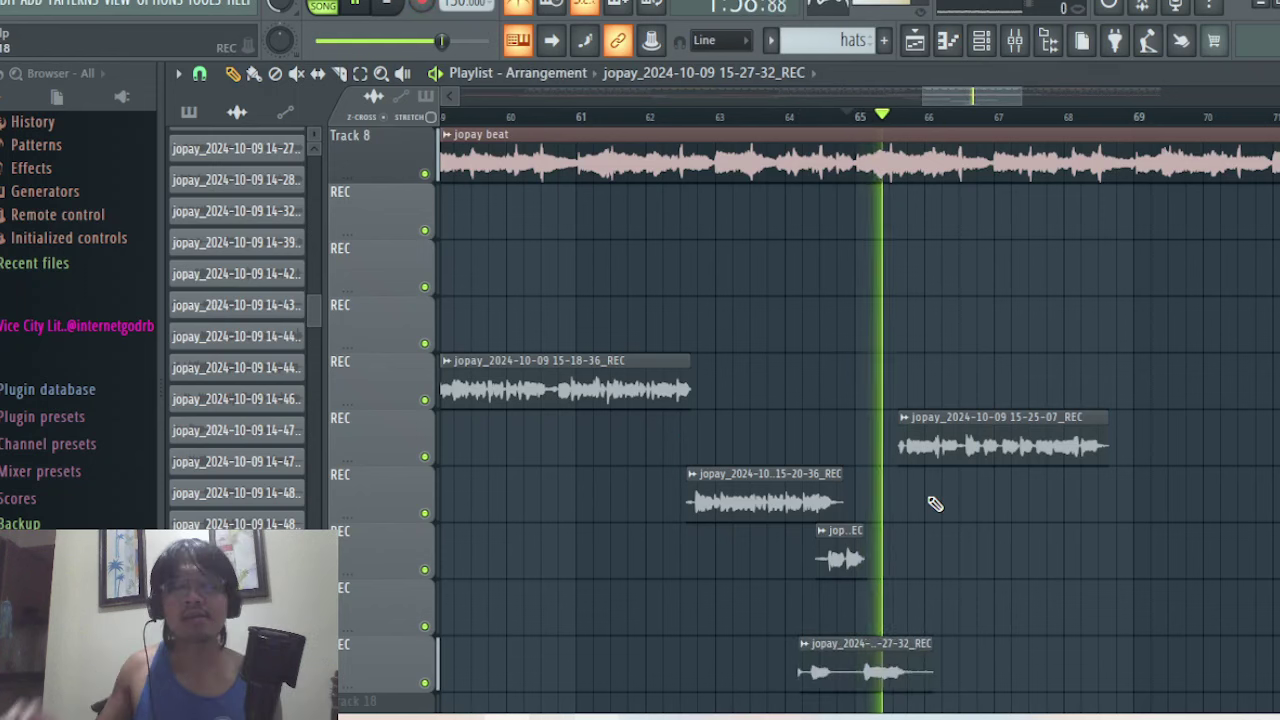
click(818, 115)
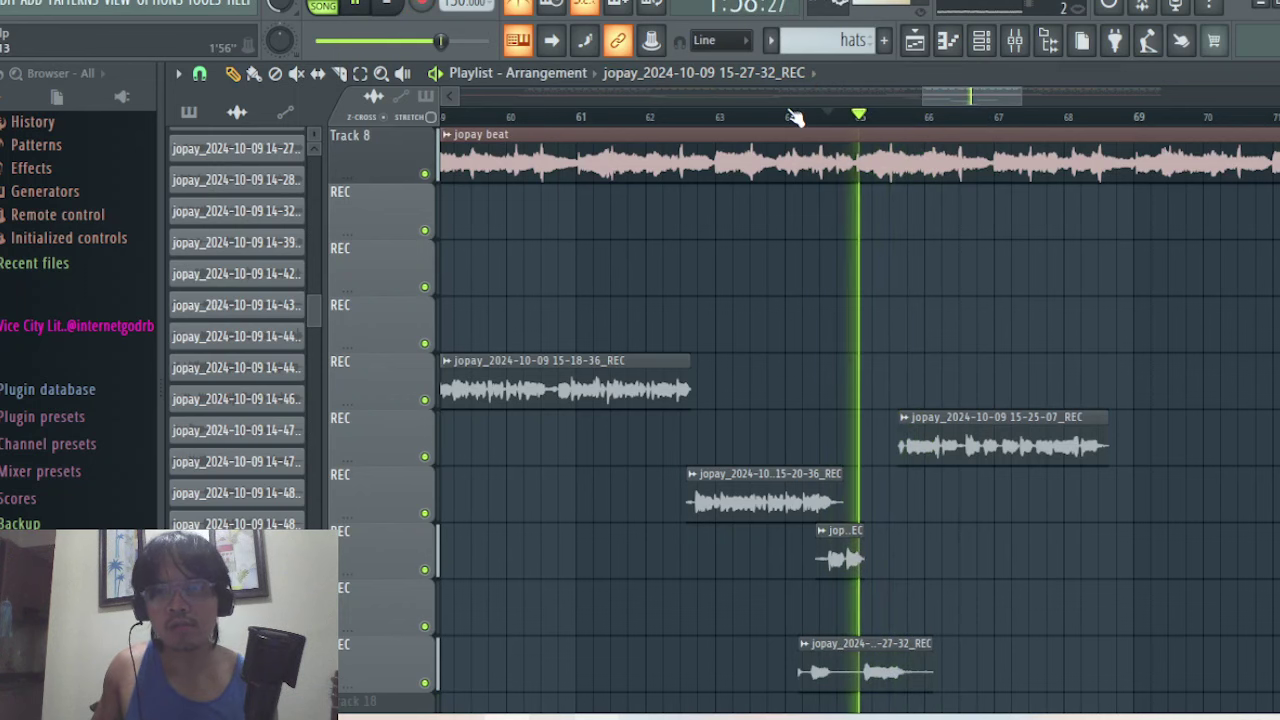
Step: Play back and delete the previous take, and record a new playlist audio clip from about bar 64.6 to about bar 66.1
click(822, 116)
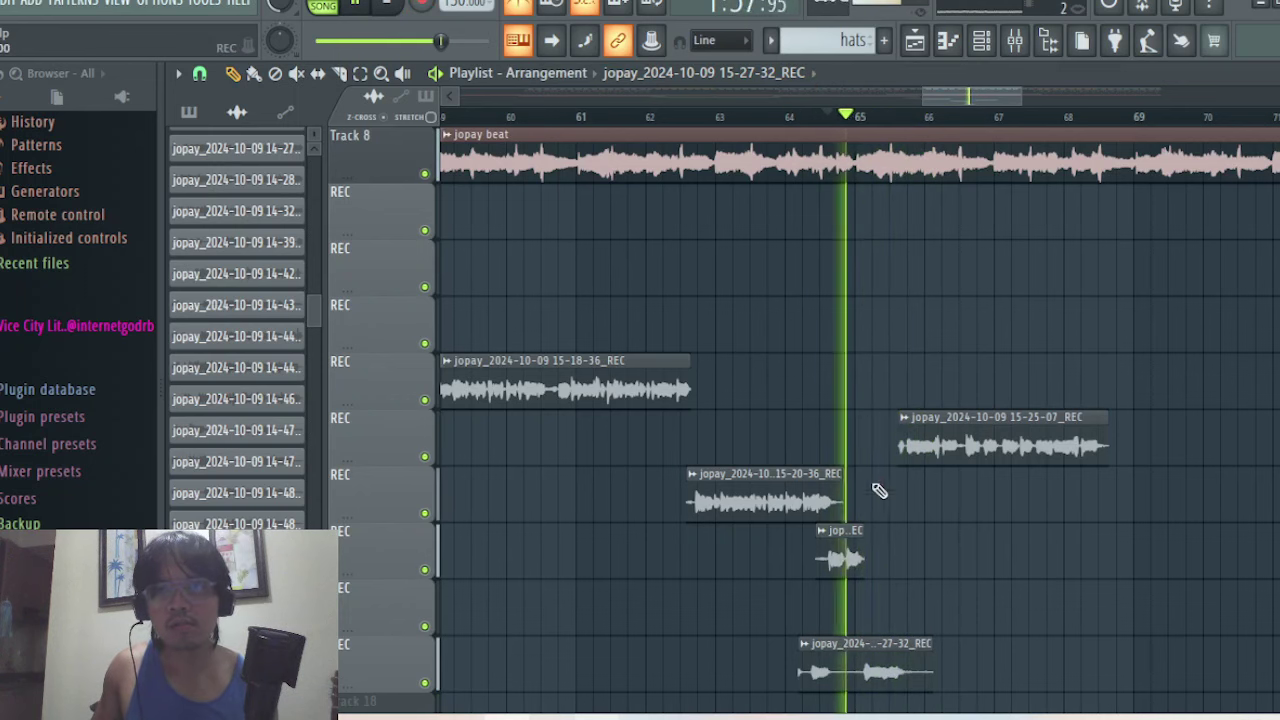
key(space)
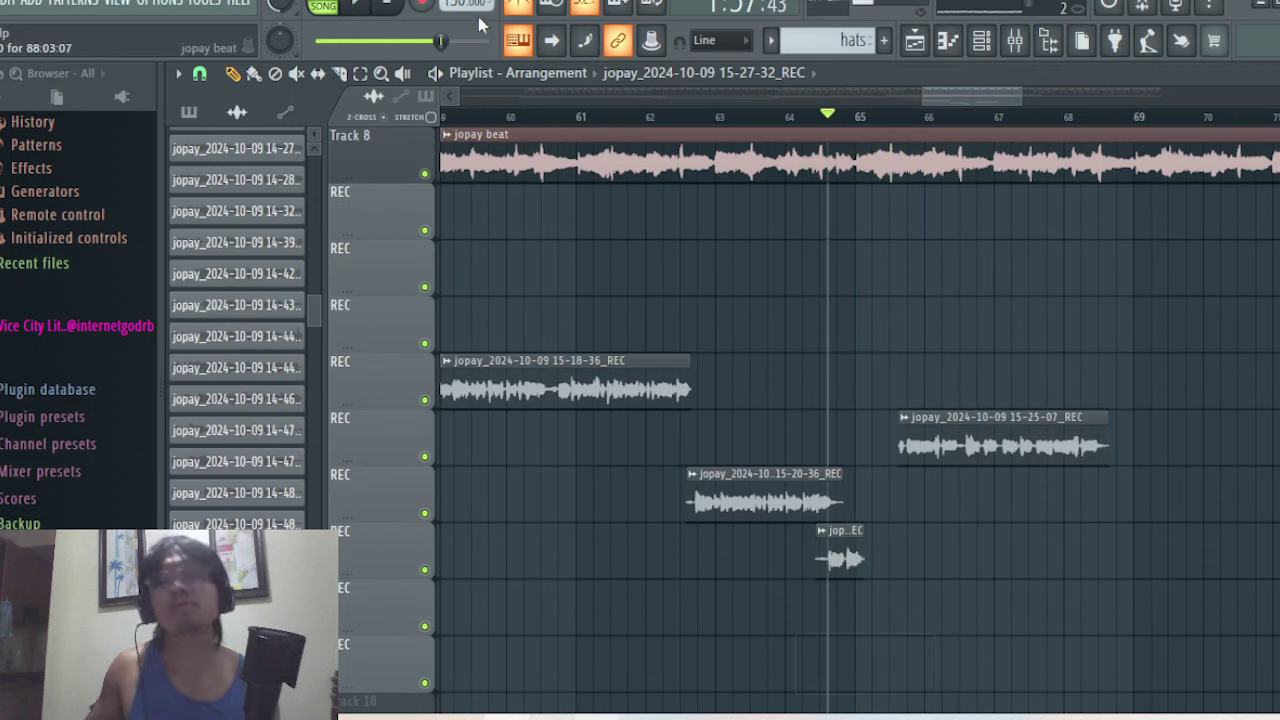
click(424, 4)
click(655, 418)
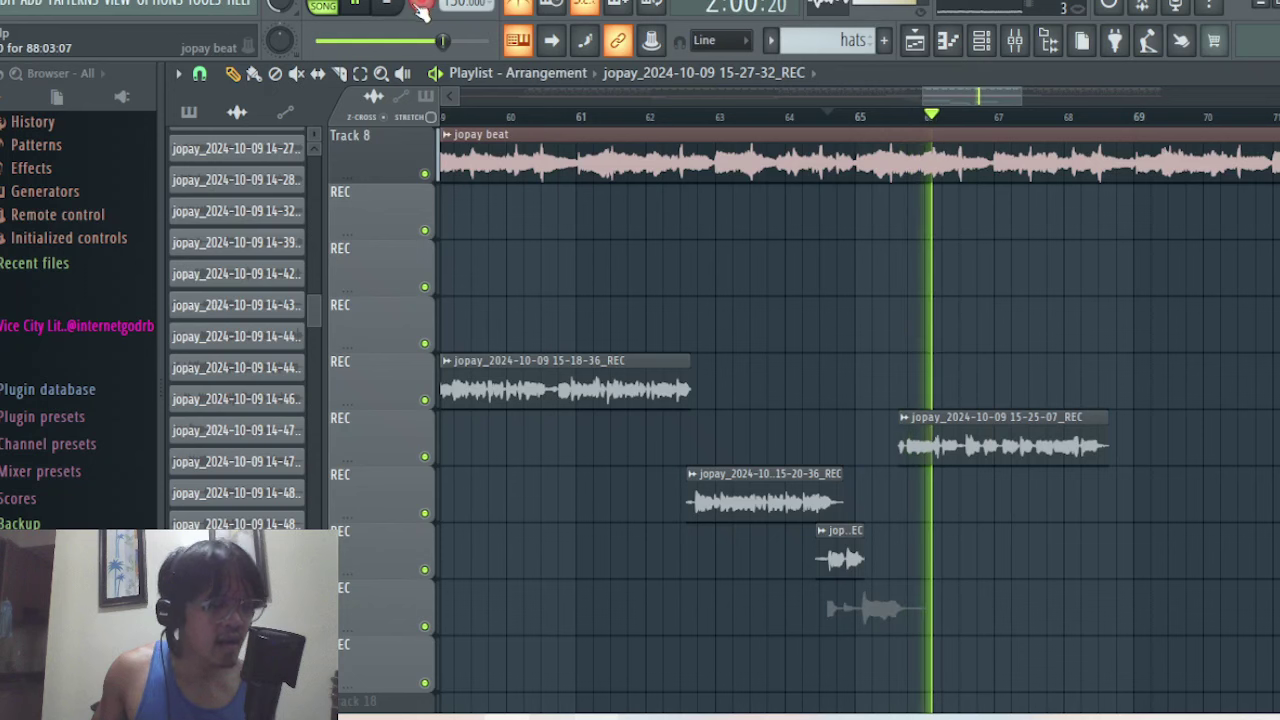
click(369, 6)
Step: Trim the new take to run from bar 65 to about bar 65.8 and play it back with the neighbouring vocals
click(846, 116)
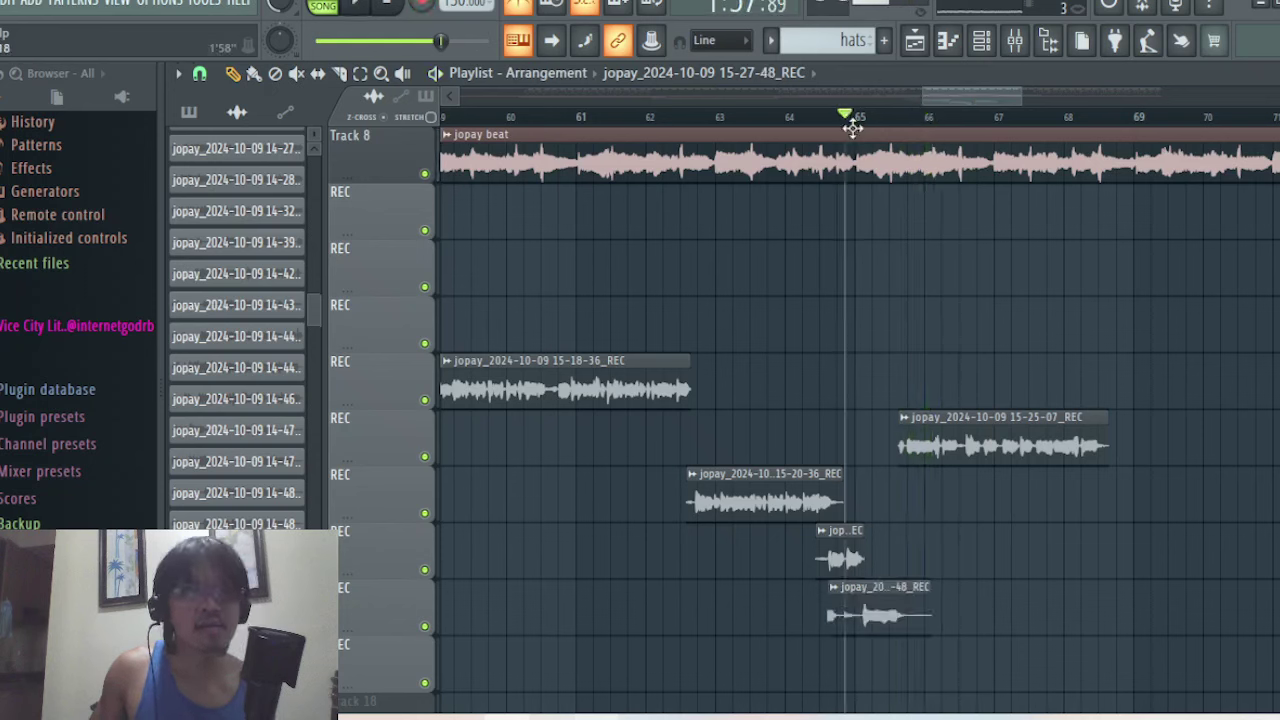
key(space)
click(800, 116)
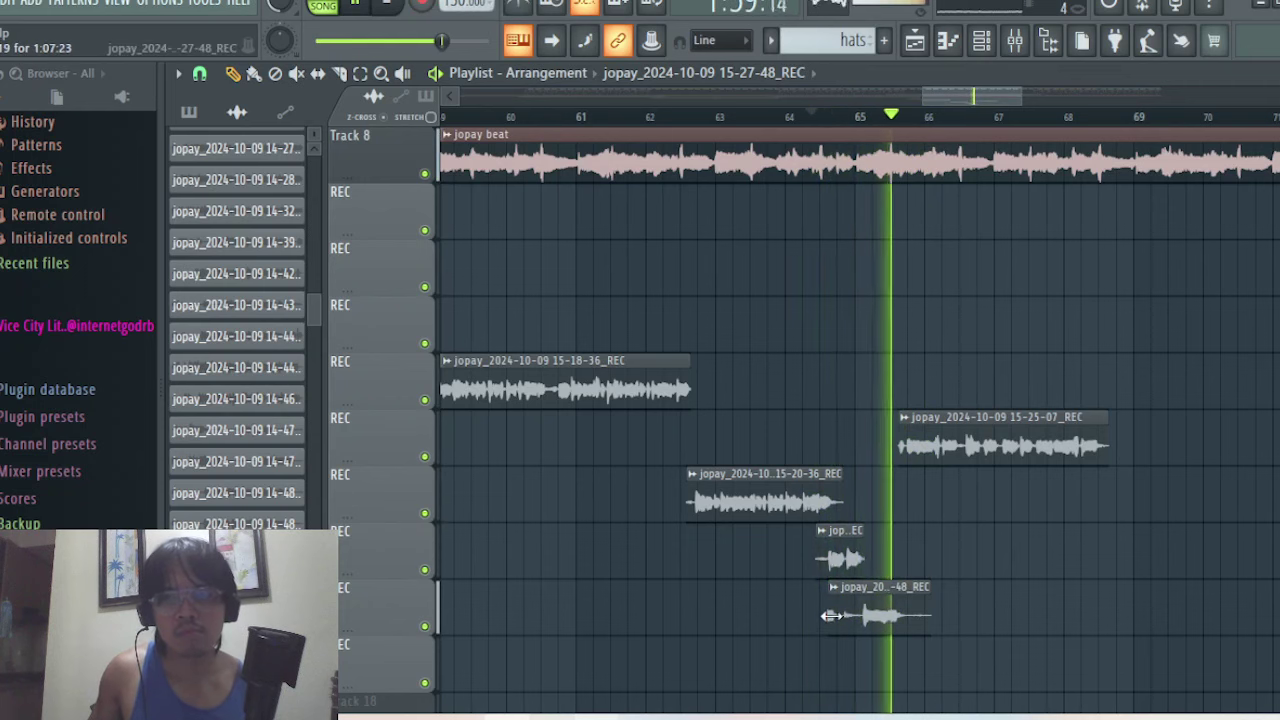
drag(829, 616, 898, 597)
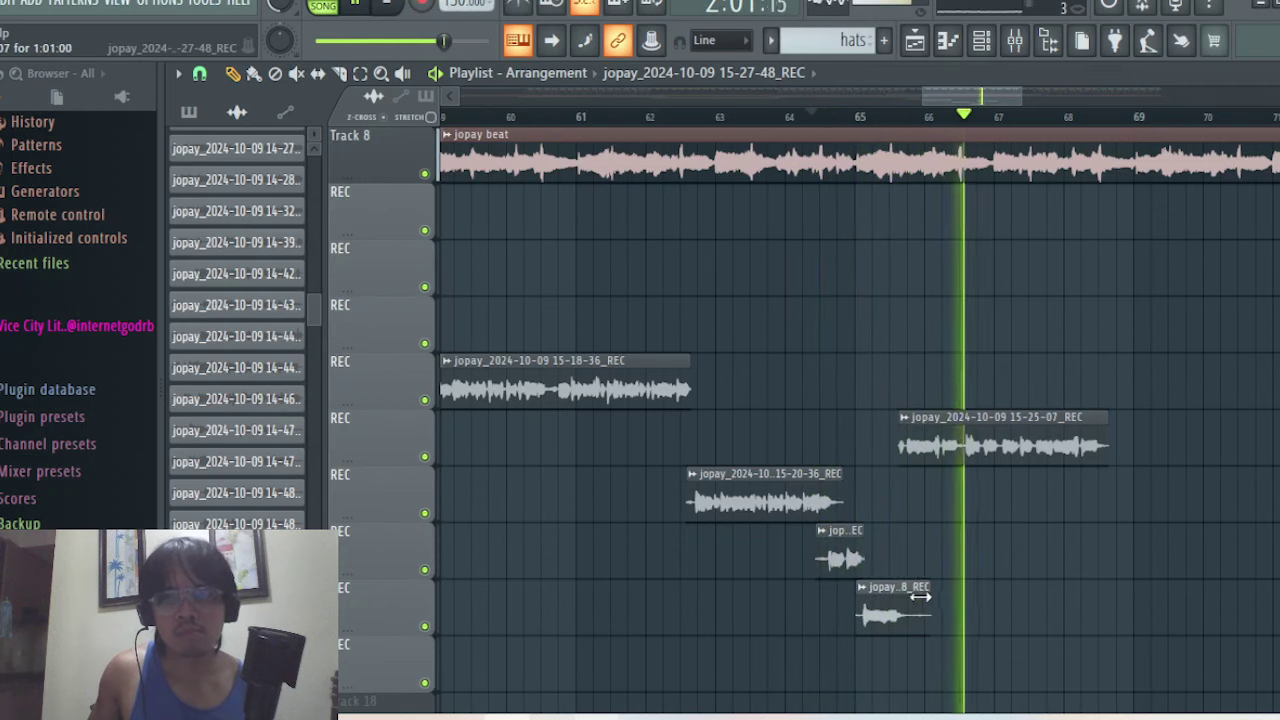
key(space)
key(space)
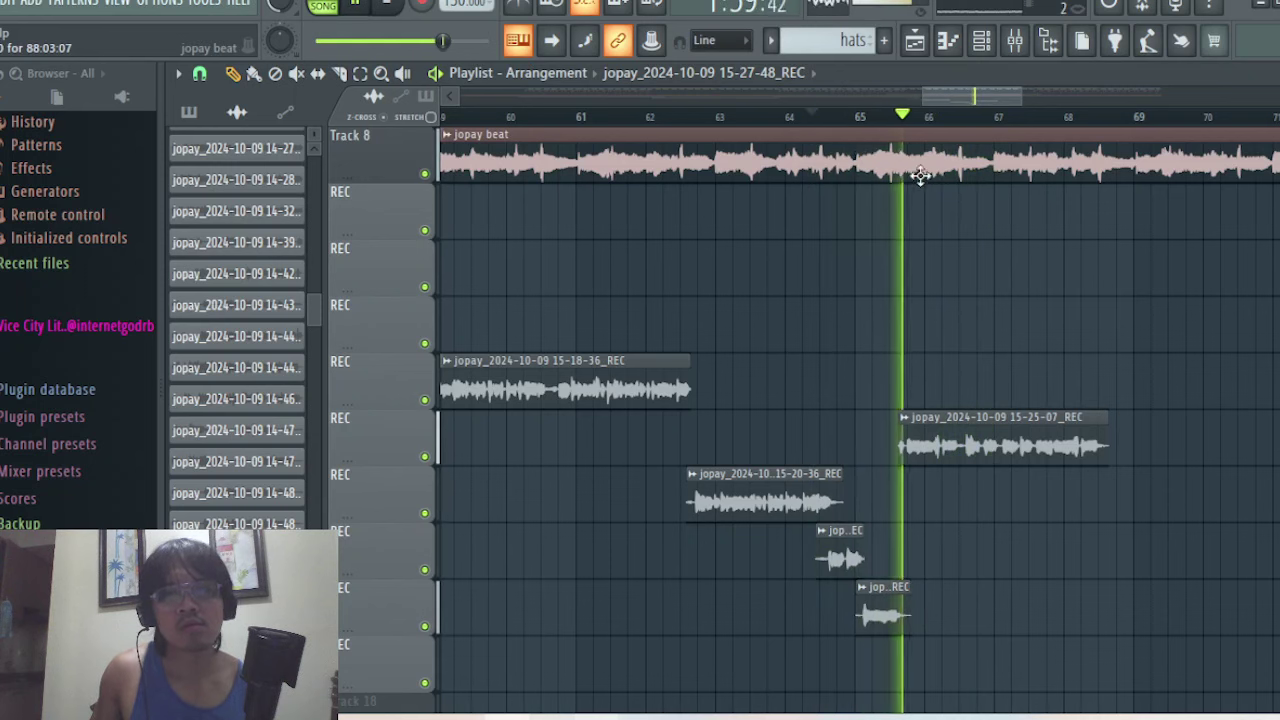
key(space)
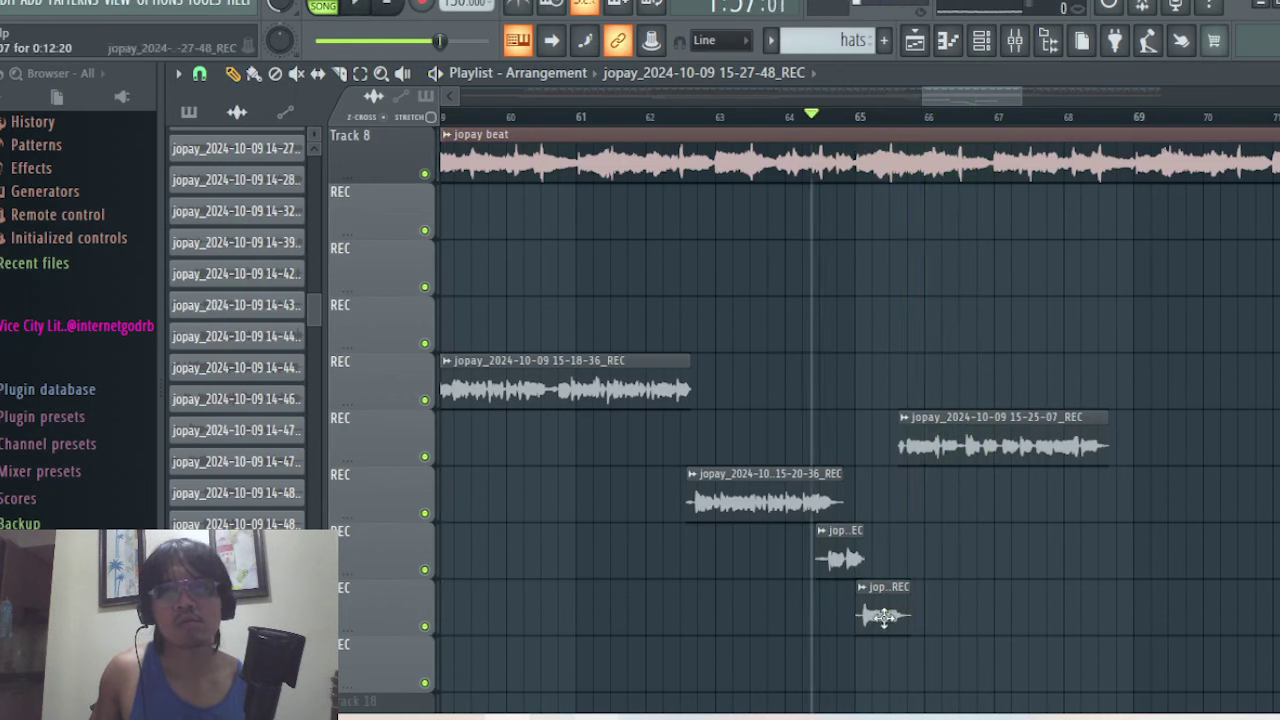
Step: Set the playlist snap to Line and move the 15-20-36, 15-23-43, 15-27-48, 15-25-07 and 15-19-25 vocal clips onto the 15-18-36 clip's track
click(178, 73)
mouse_move(200, 154)
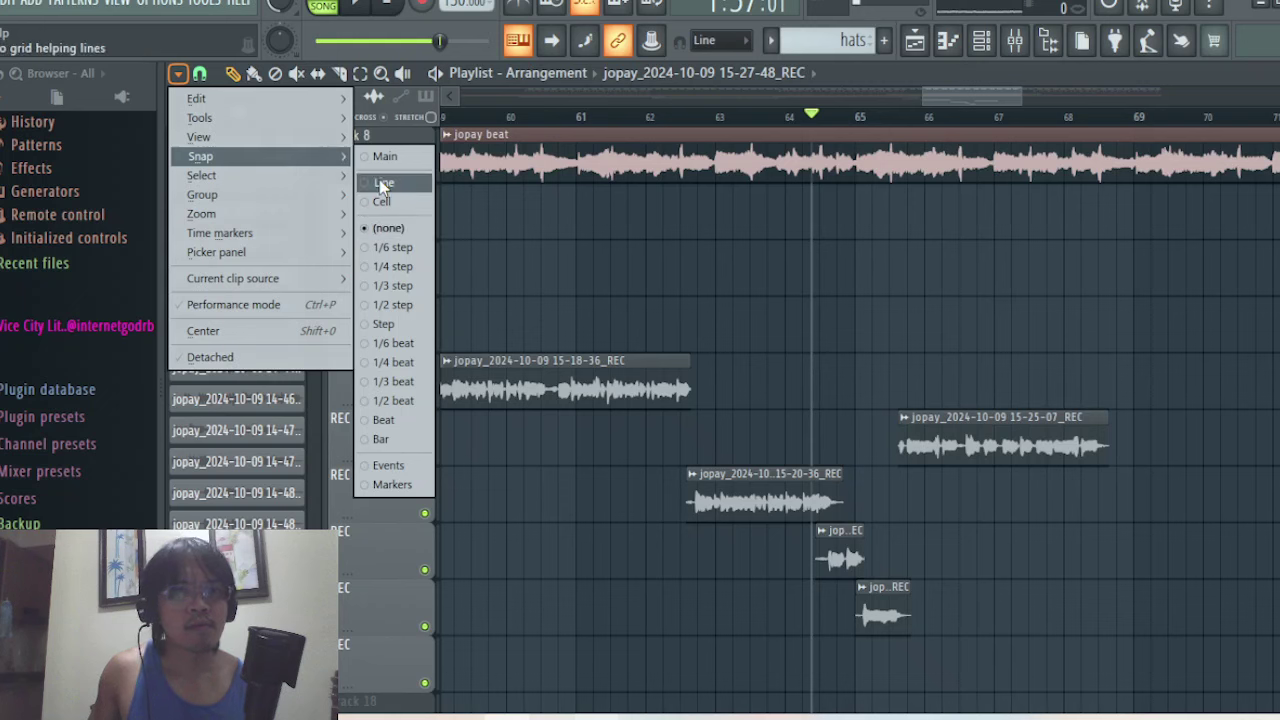
click(380, 178)
drag(749, 487, 757, 375)
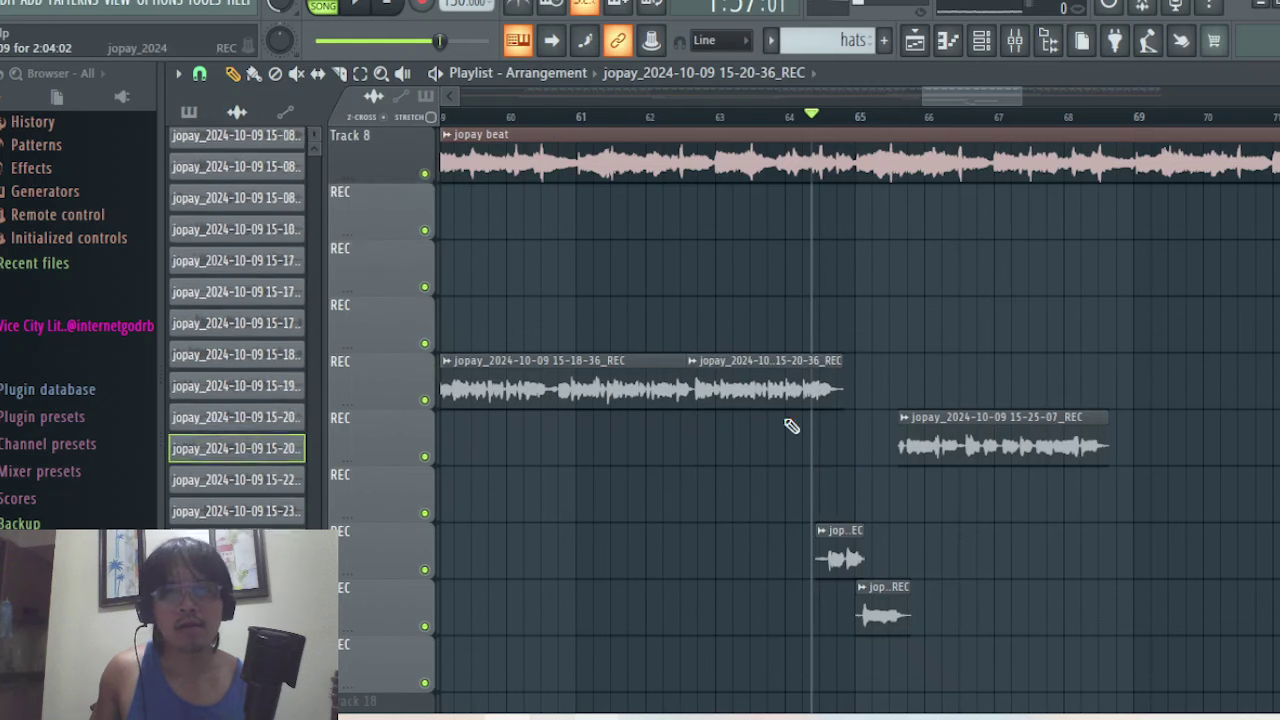
drag(848, 560, 848, 380)
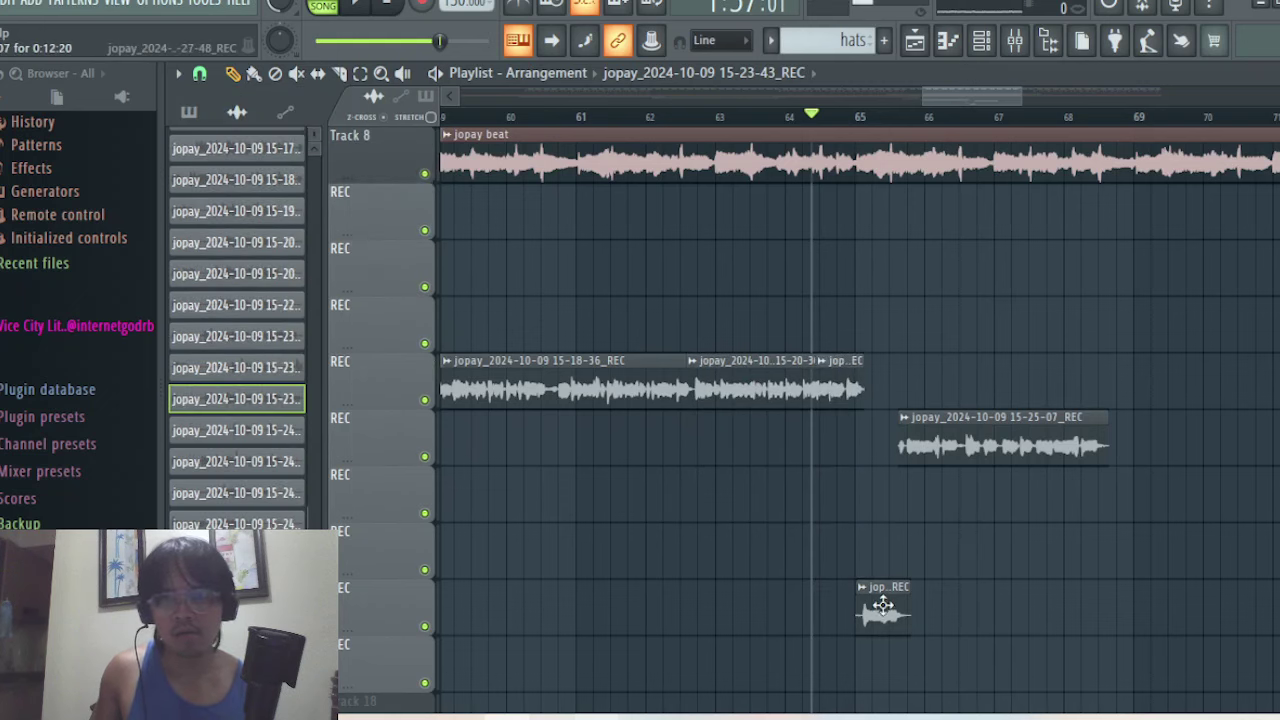
drag(880, 606, 877, 373)
drag(968, 417, 968, 361)
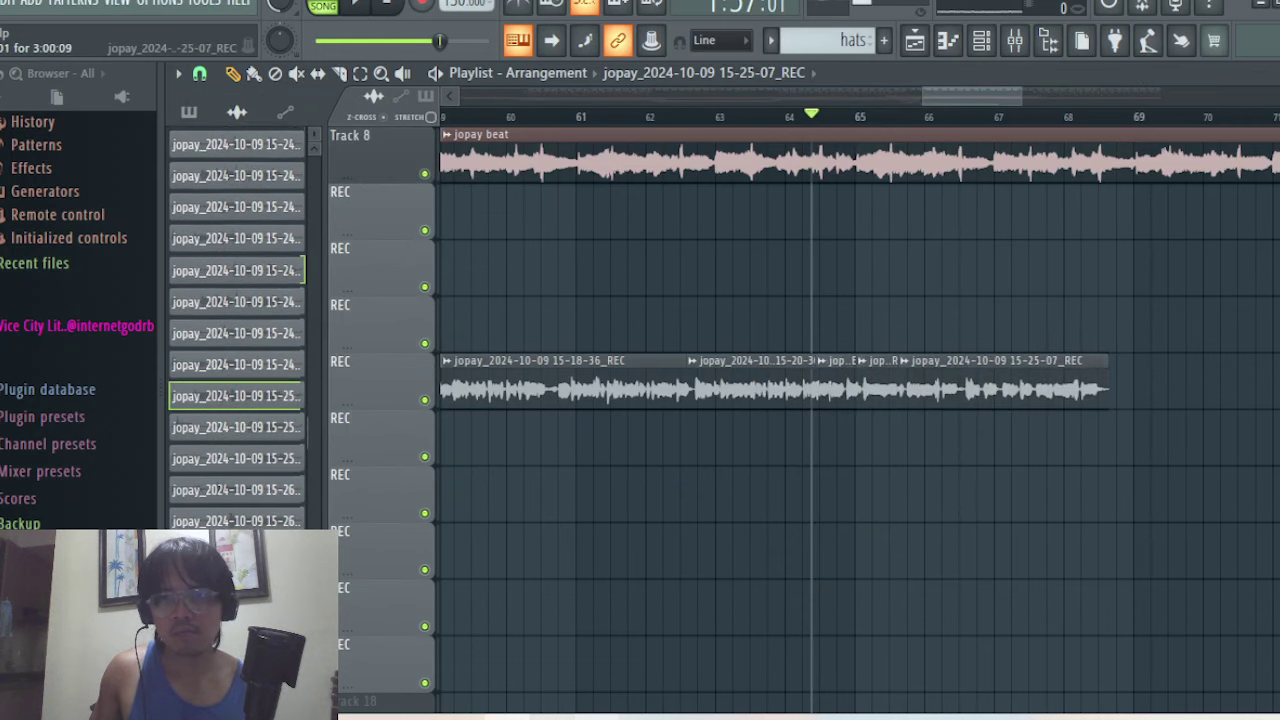
key(space)
drag(918, 95, 803, 95)
drag(873, 330, 877, 391)
Step: Play the end of the last vocal clip and the beat after it, restarting from about bar 67.5
drag(943, 100, 1020, 102)
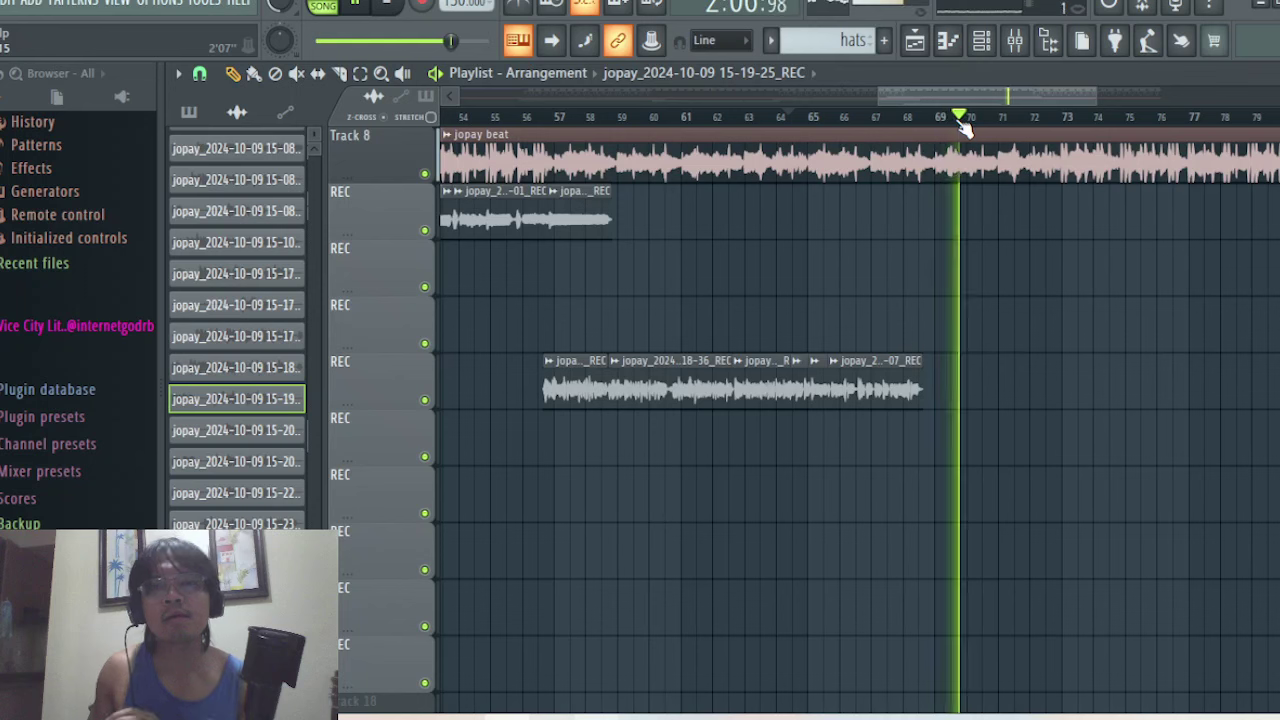
click(880, 117)
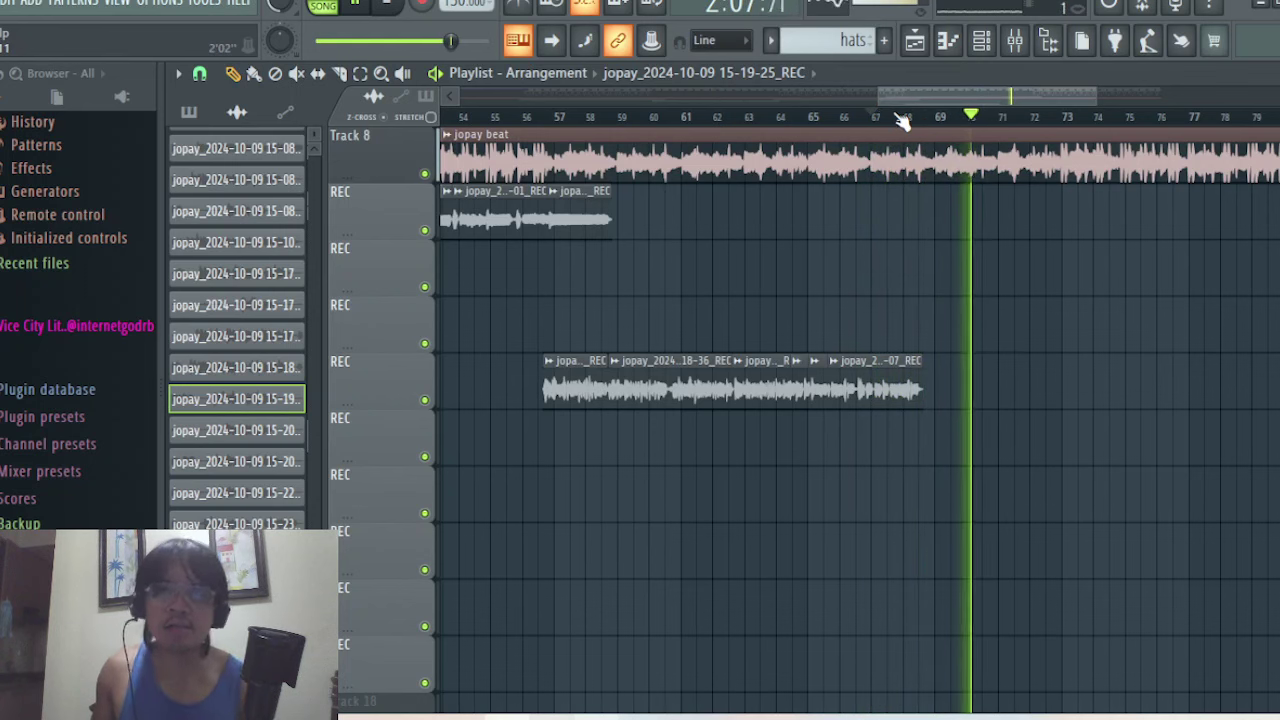
click(889, 117)
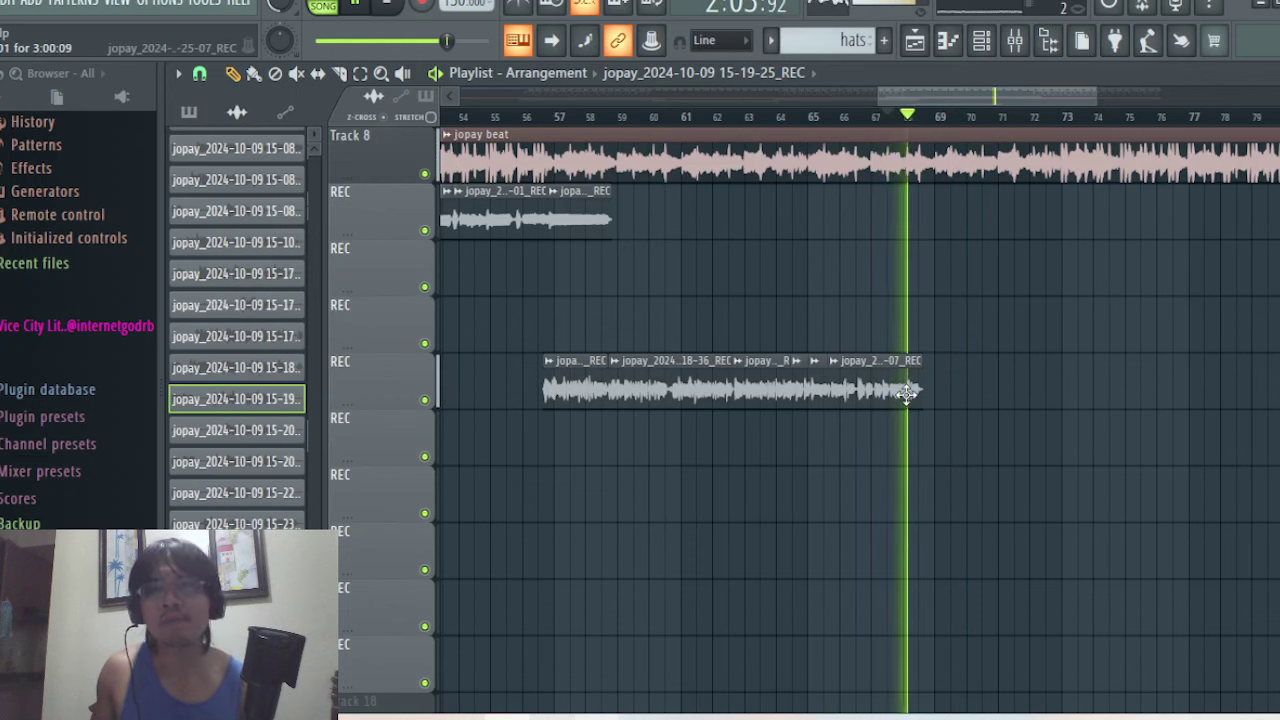
click(888, 117)
Step: Switch to Notepad and add the lines "bakit hindi mapagana?" and "kung lagi namang magkasama" to the end of the second verse
key(alt+Tab)
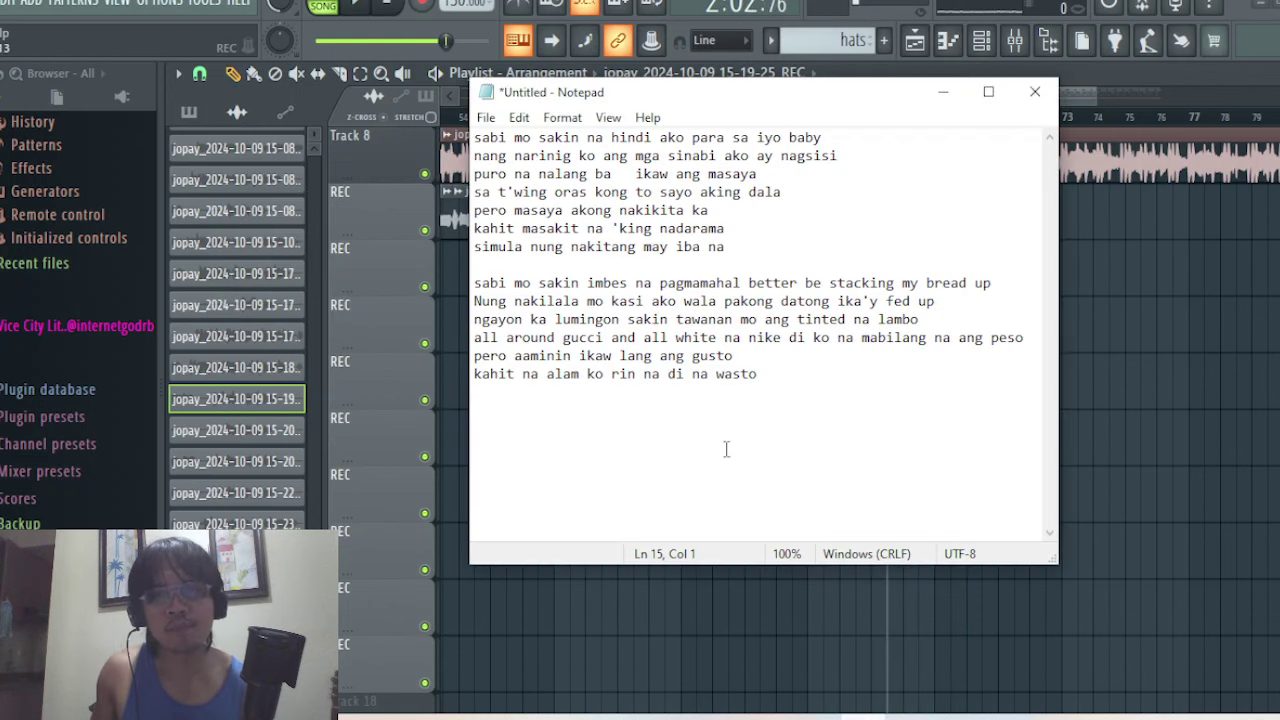
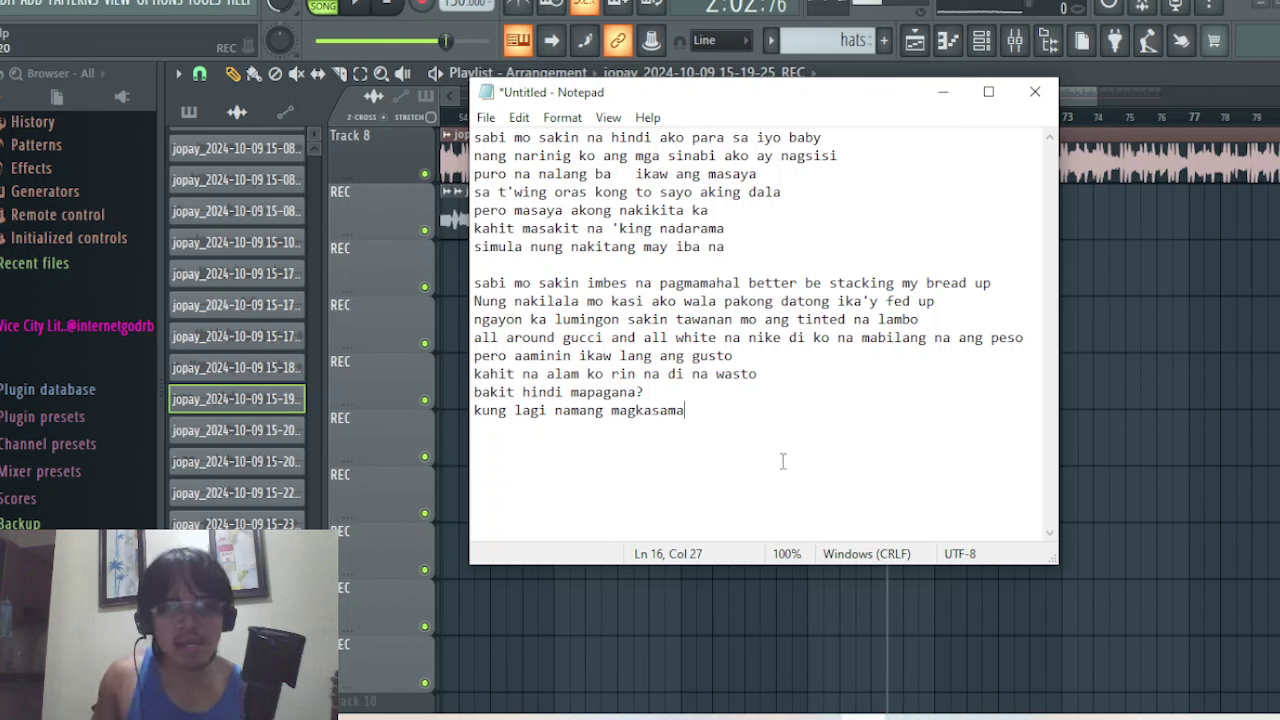
key(alt+Tab)
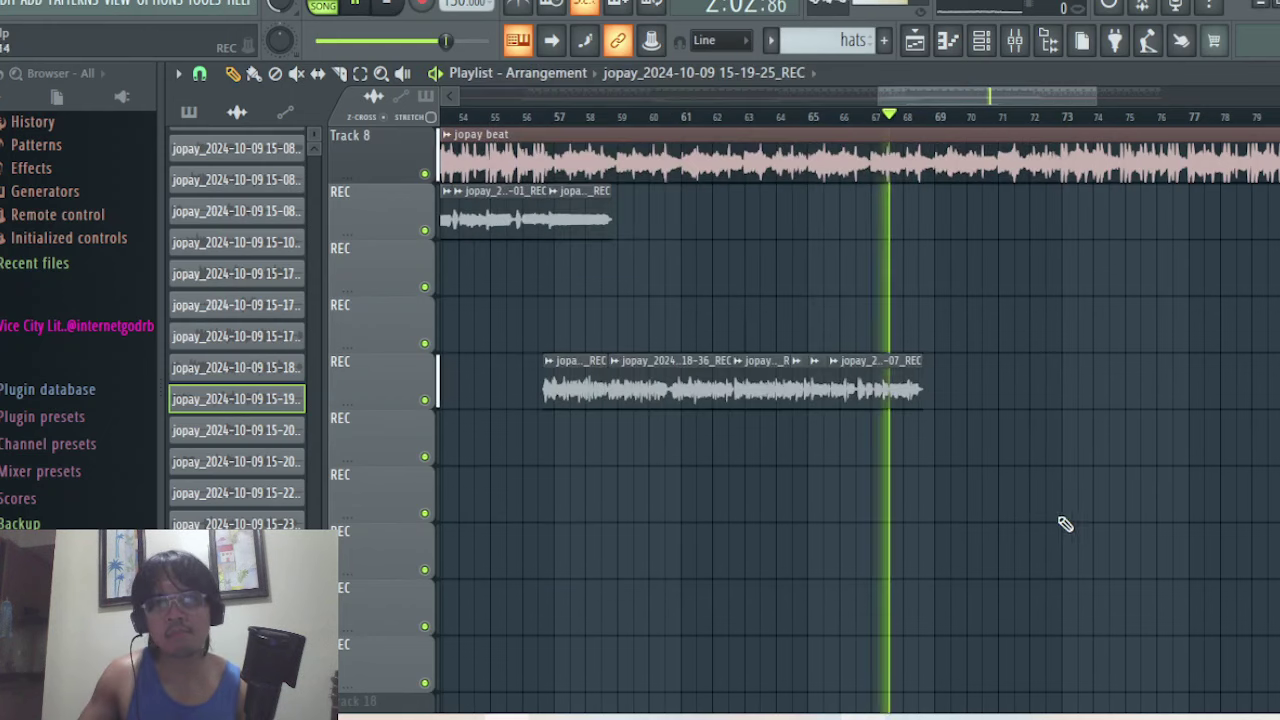
key(alt+Tab)
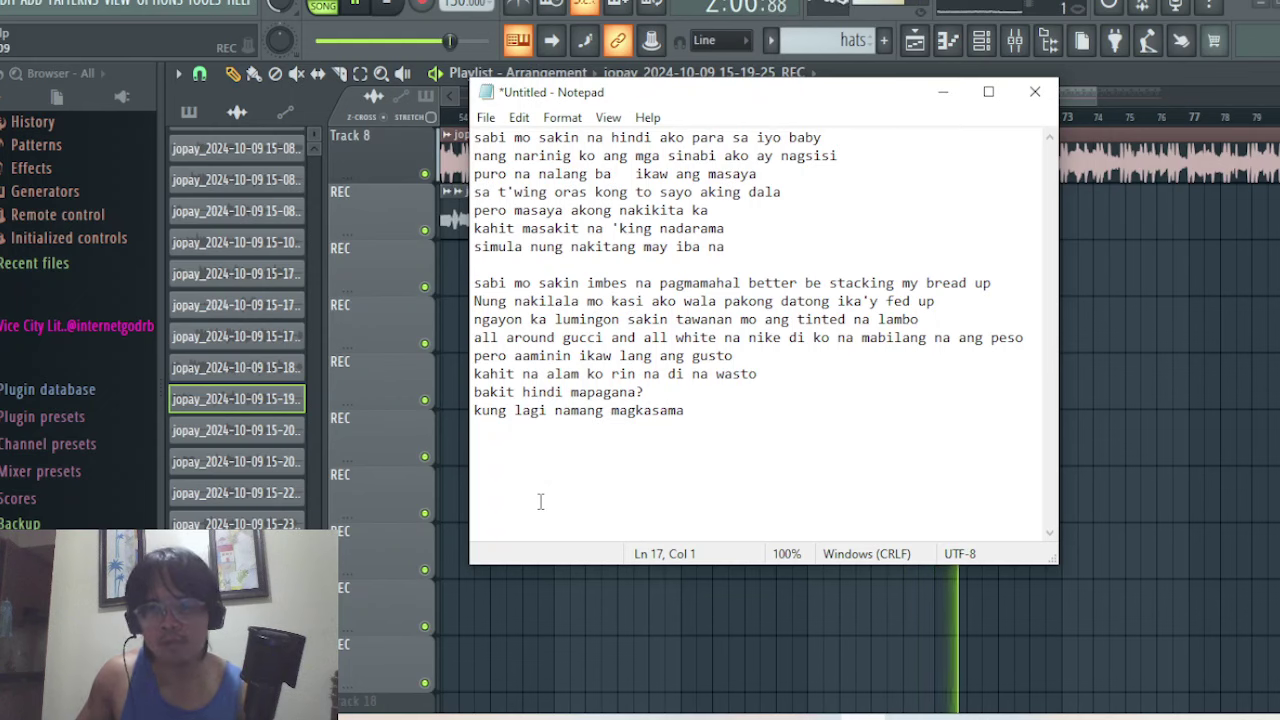
Step: Rehearse the new lyric lines from Notepad against the beat in FL Studio, played from about bar 67.5
key(alt+Tab)
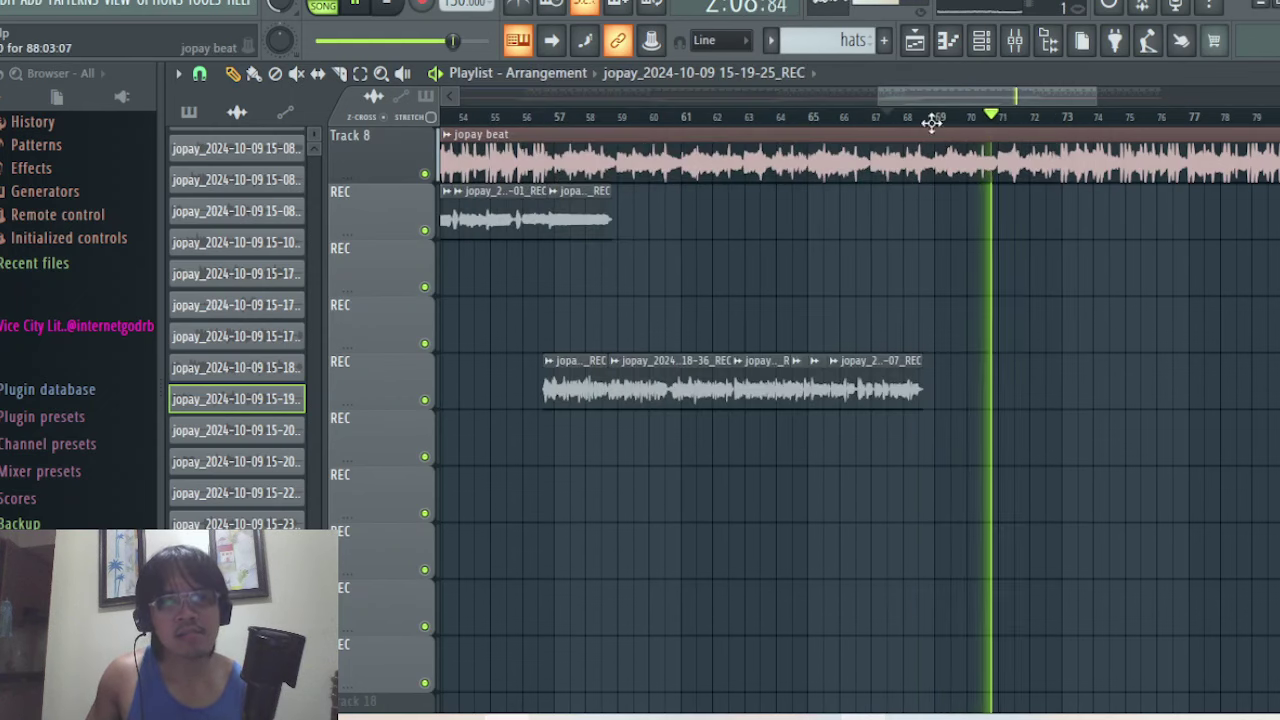
click(889, 118)
key(alt+Tab)
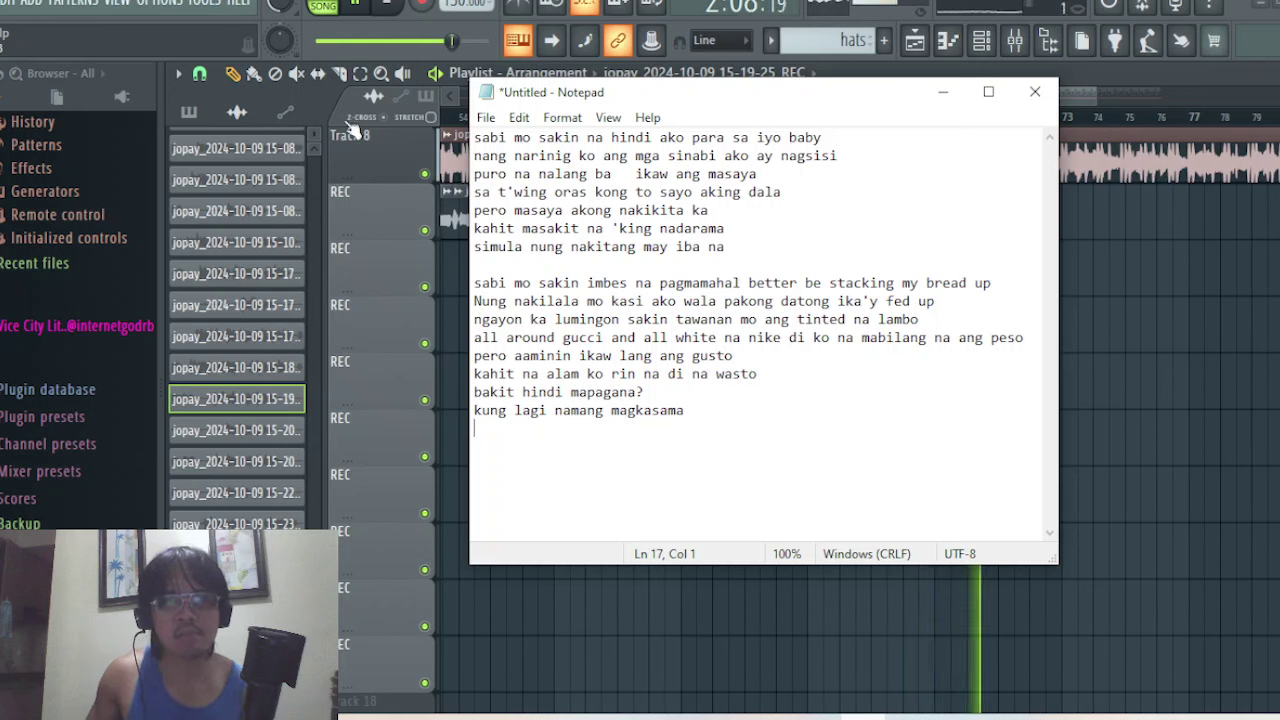
click(398, 12)
click(886, 117)
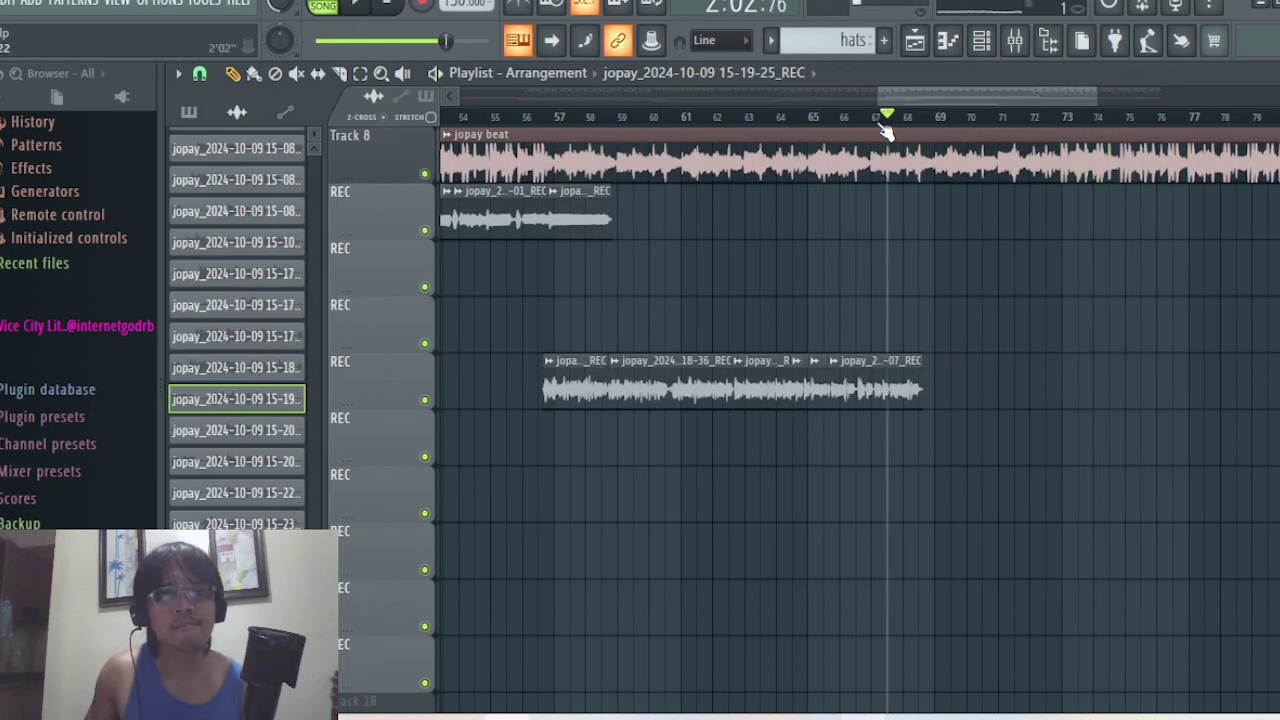
Step: Record two trial playlist audio takes from about bar 67 while reading the new lyrics in Notepad
click(423, 7)
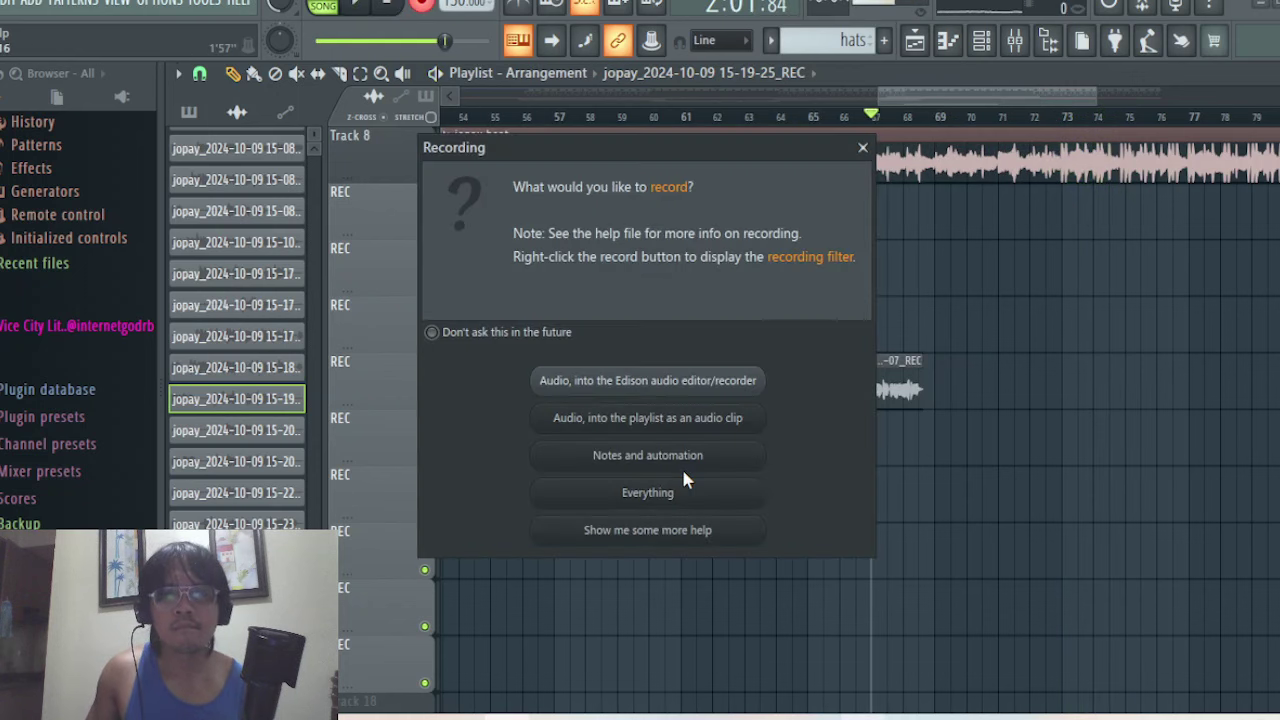
click(706, 421)
key(alt+Tab)
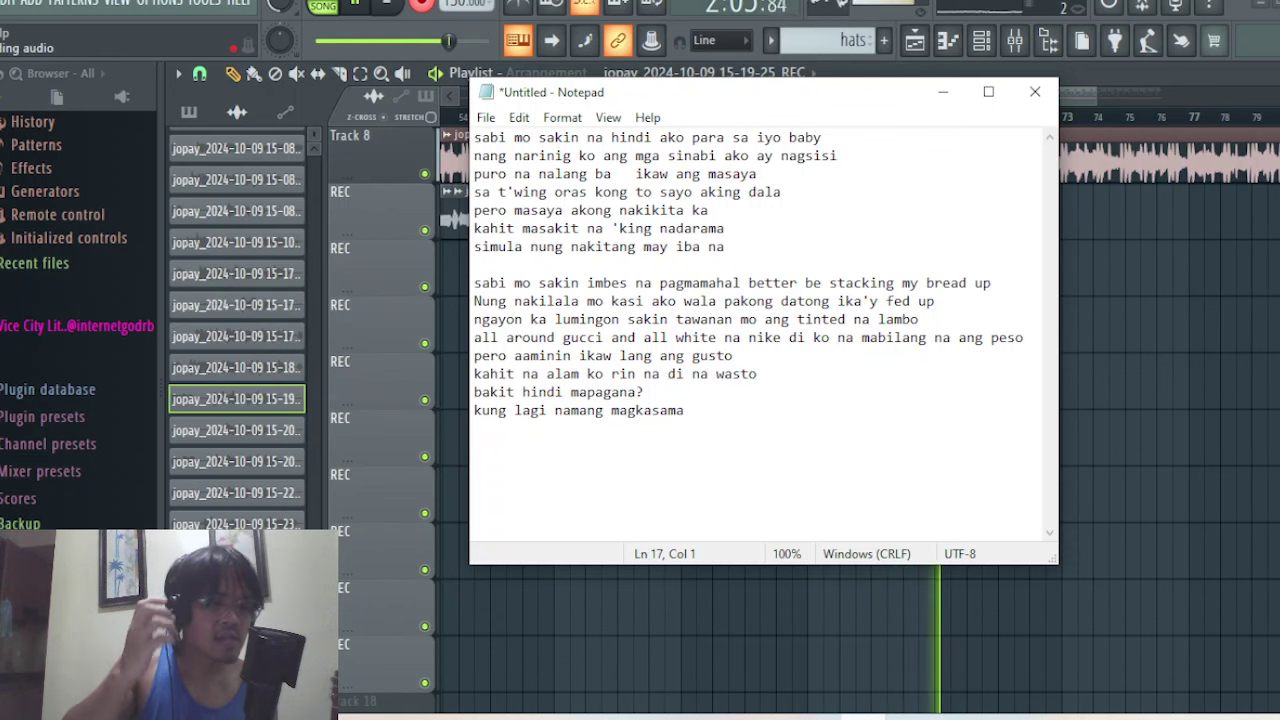
click(420, 8)
click(420, 8)
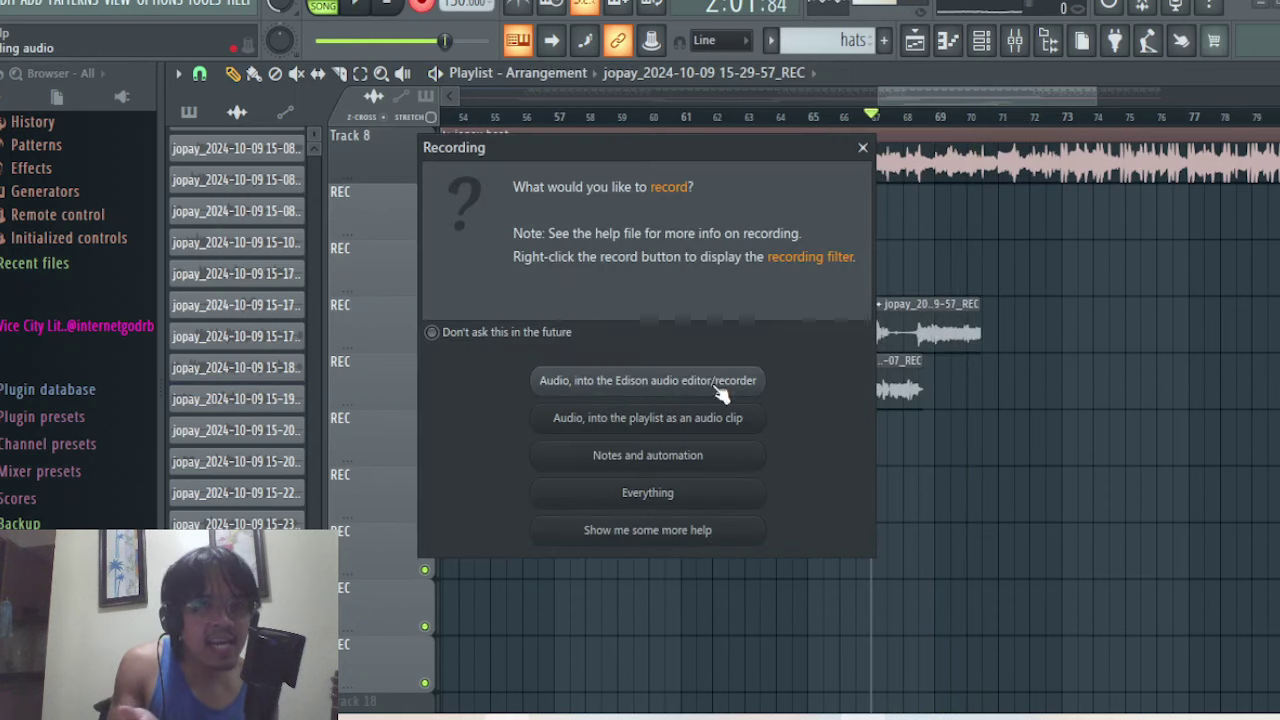
click(705, 417)
key(alt+Tab)
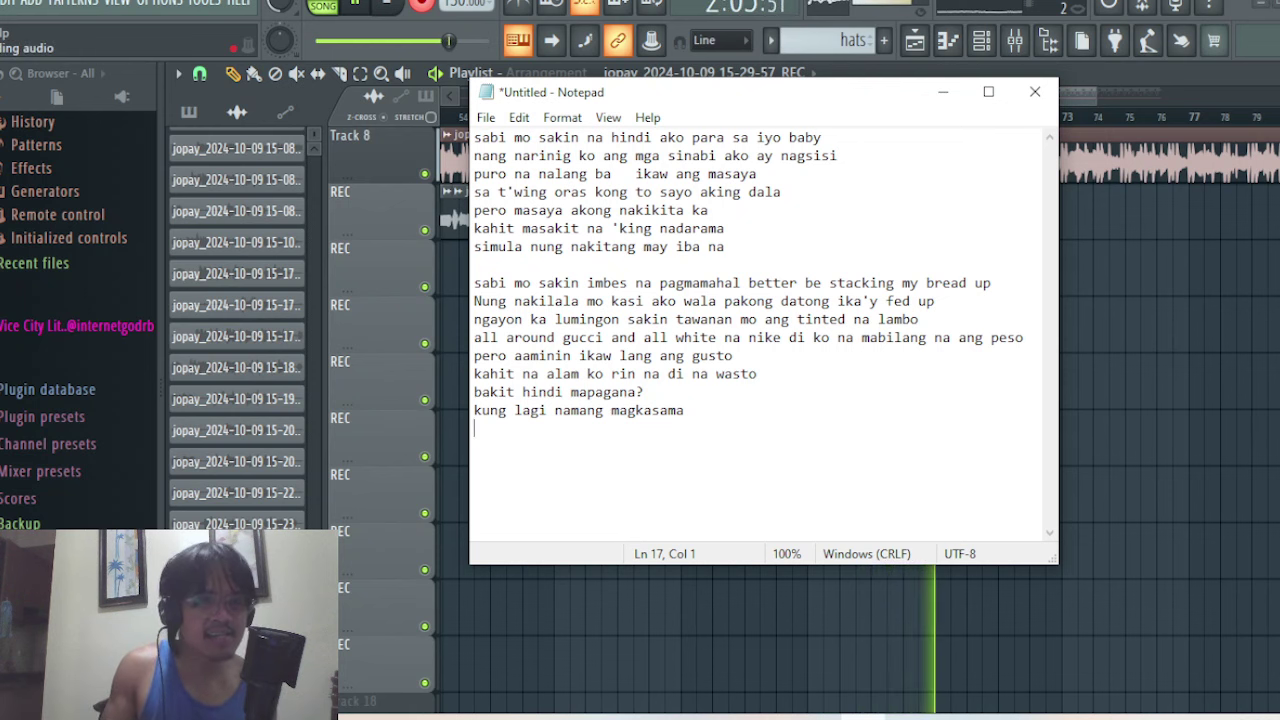
click(408, 9)
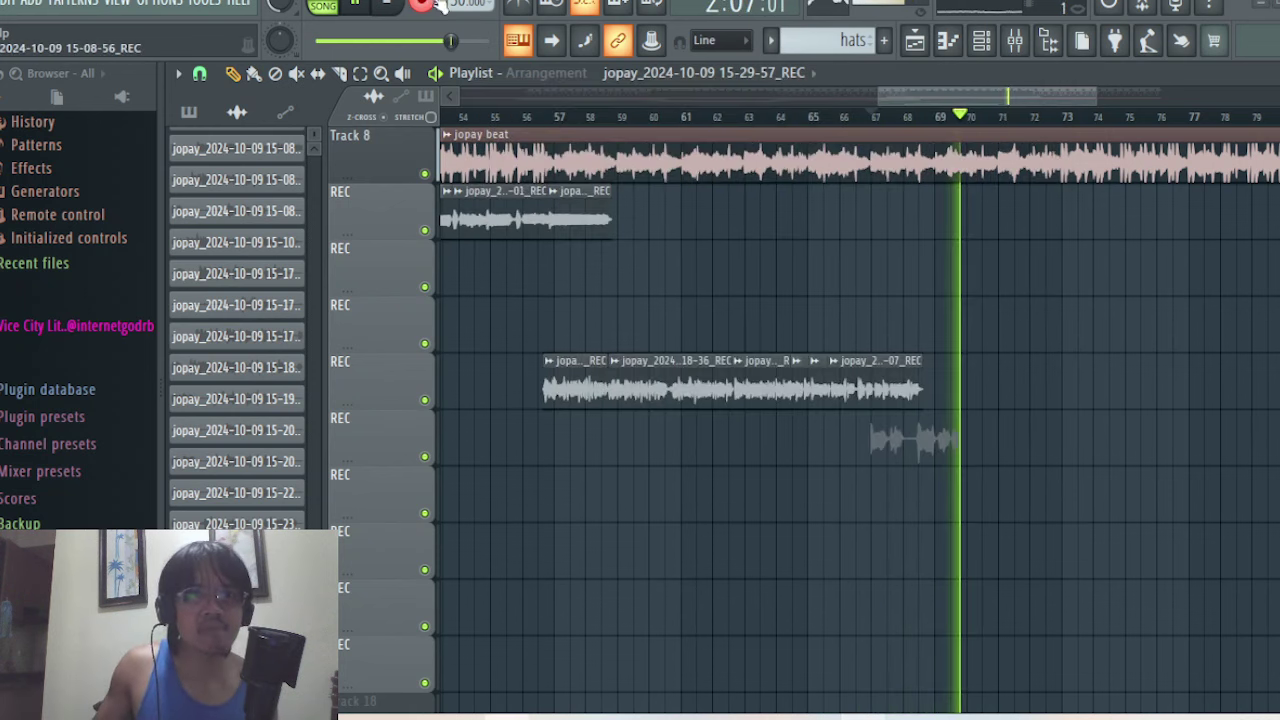
Step: Discard the second trial take and record another playlist audio clip from about bar 67 to about bar 70.9
click(436, 5)
click(731, 428)
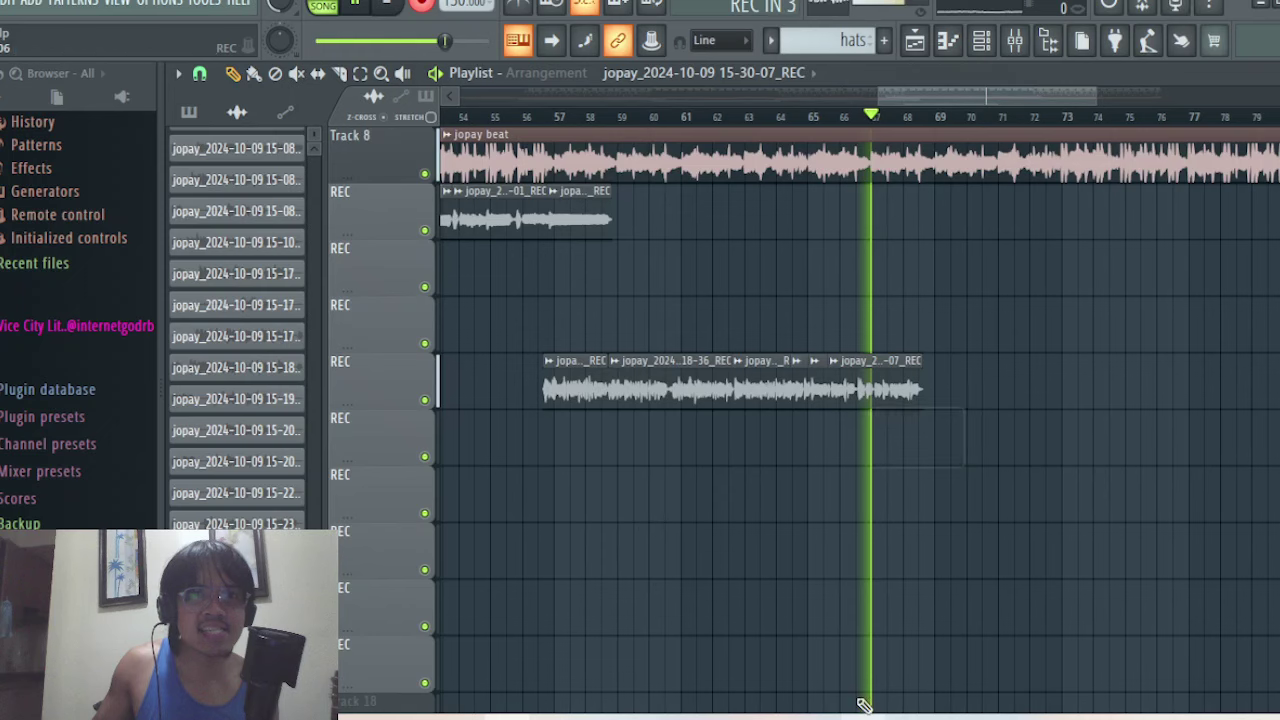
key(alt+Tab)
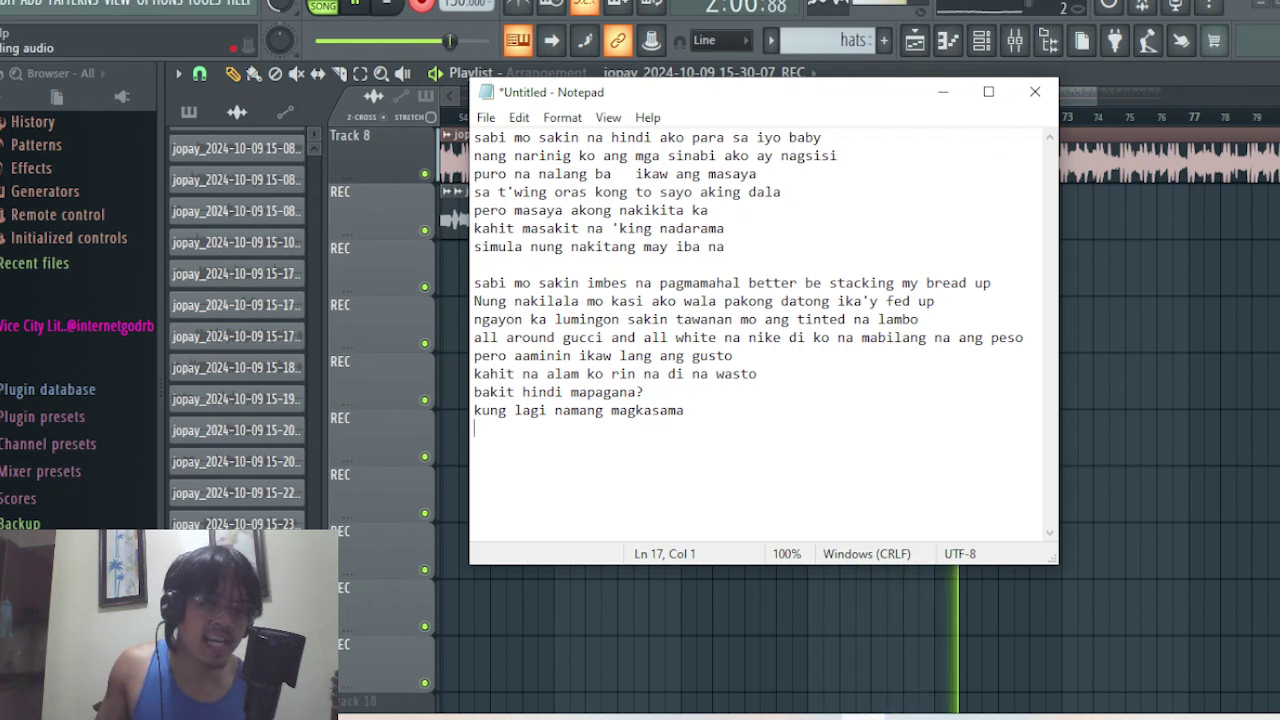
click(386, 4)
Step: Trim the start of the 15-30-16 take to about bar 68 and play it back with the preceding vocals
click(355, 4)
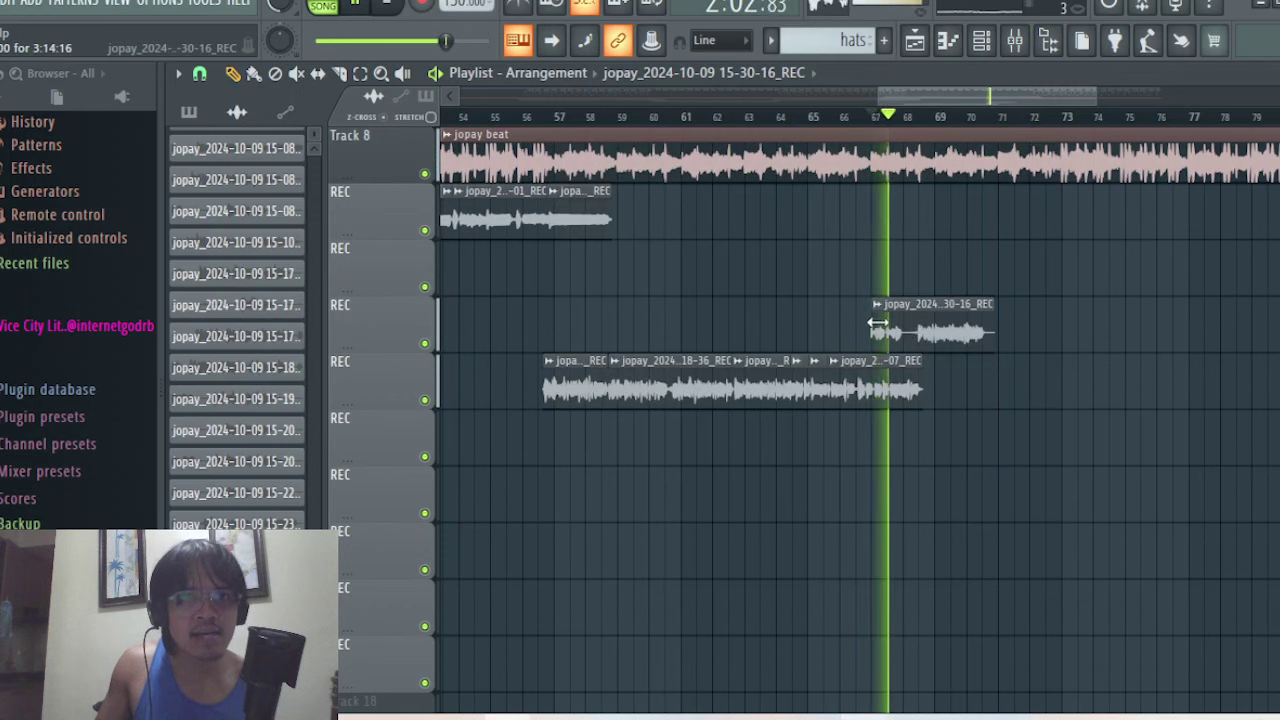
drag(877, 322, 903, 314)
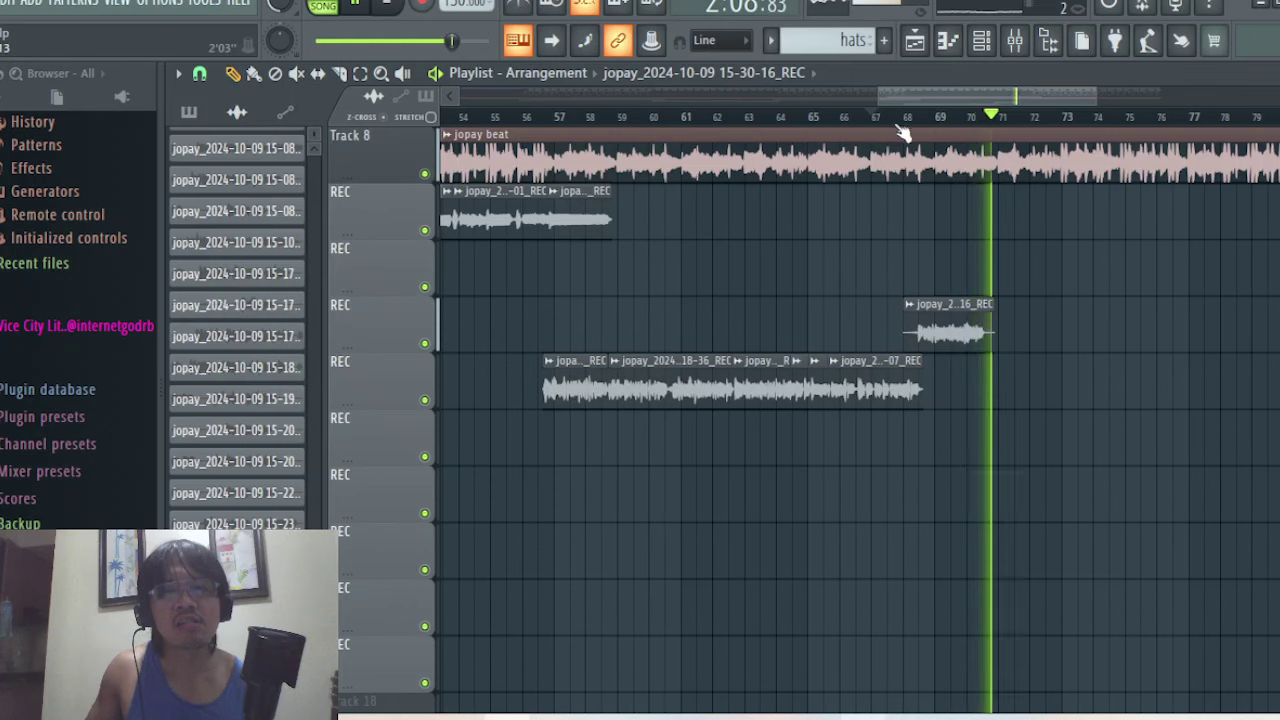
key(space)
key(space)
scroll(1037, 414, up, 3)
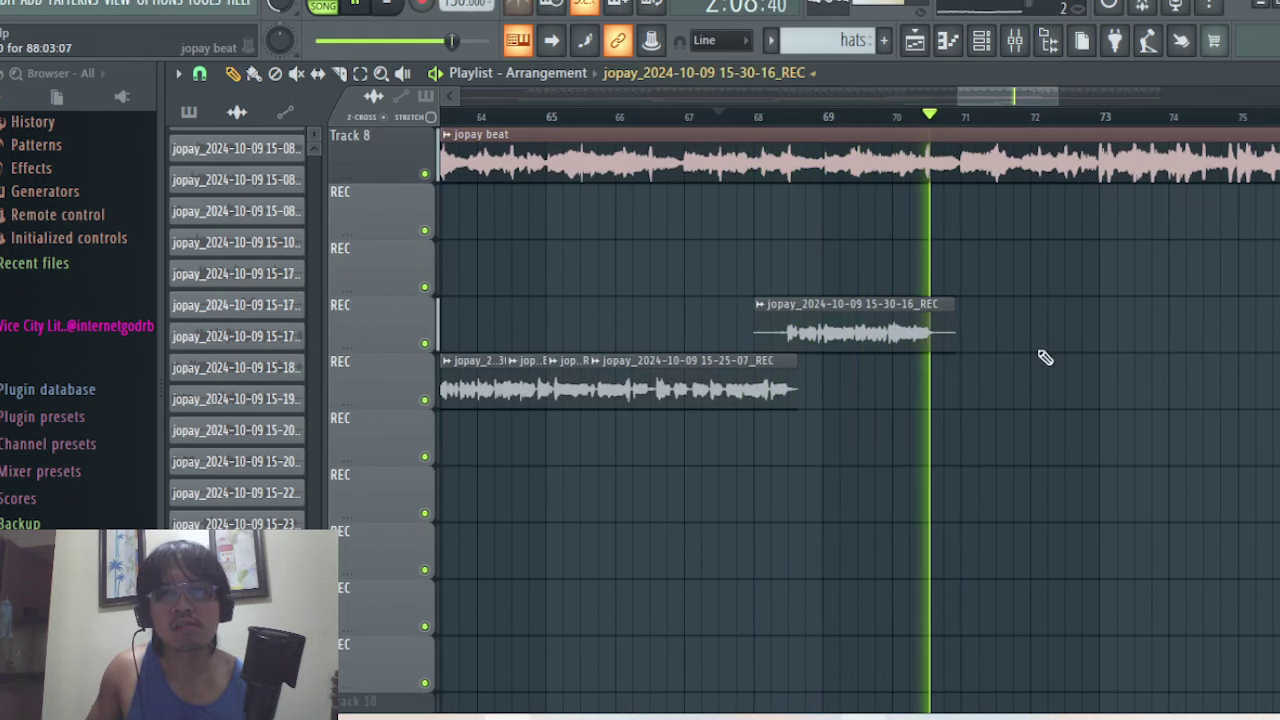
key(space)
Step: Delete the trimmed take, record a new playlist audio clip from about bar 67.5 to about bar 71.3 and play it back
right_click(845, 315)
key(r)
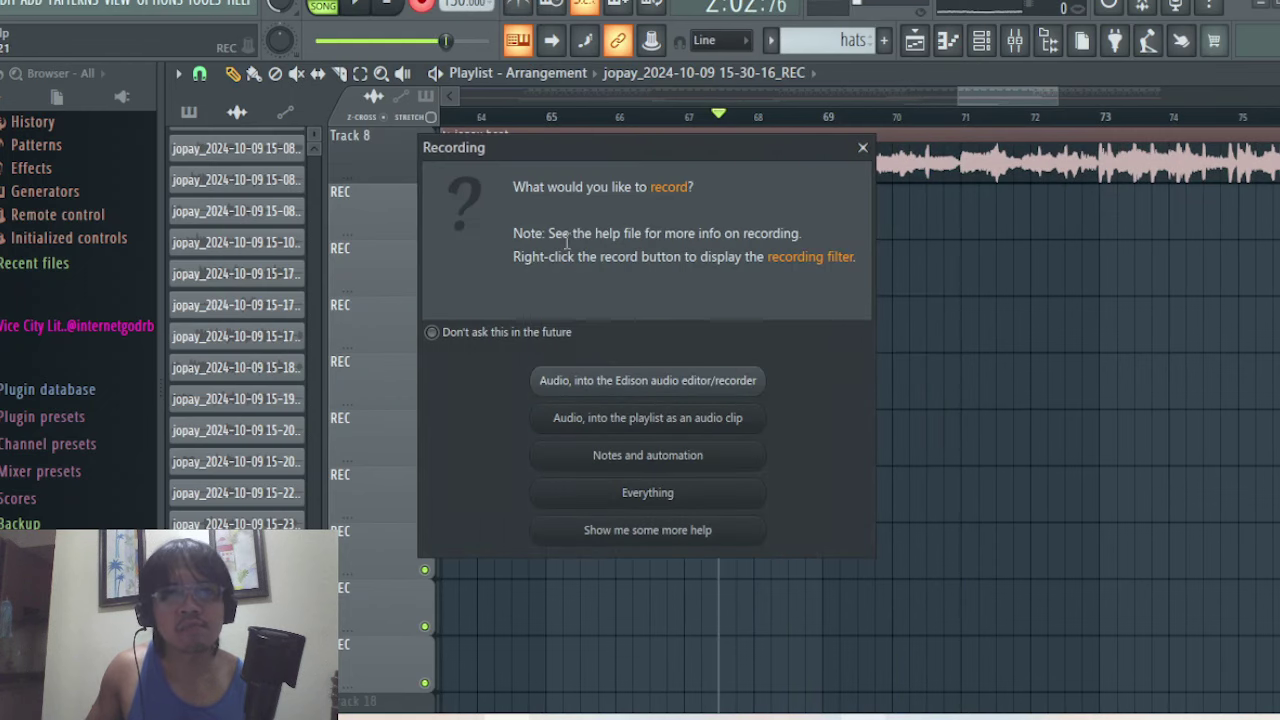
click(700, 430)
key(alt+Tab)
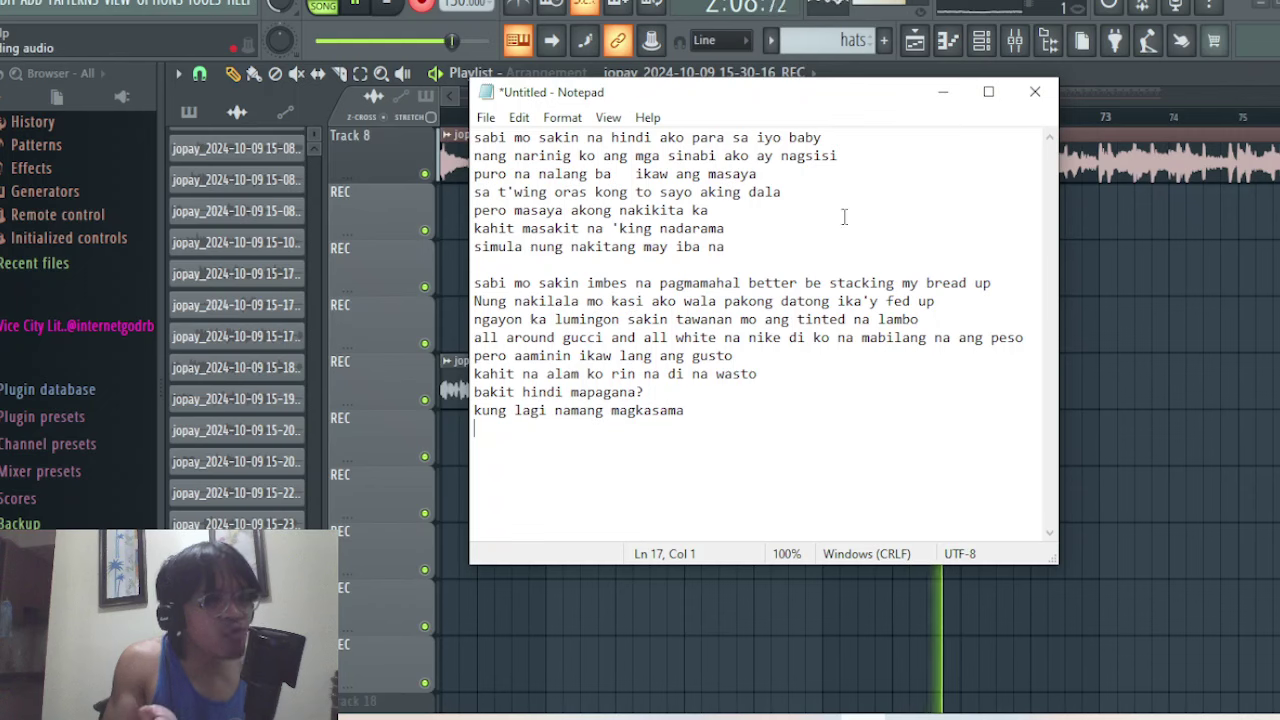
click(486, 42)
key(space)
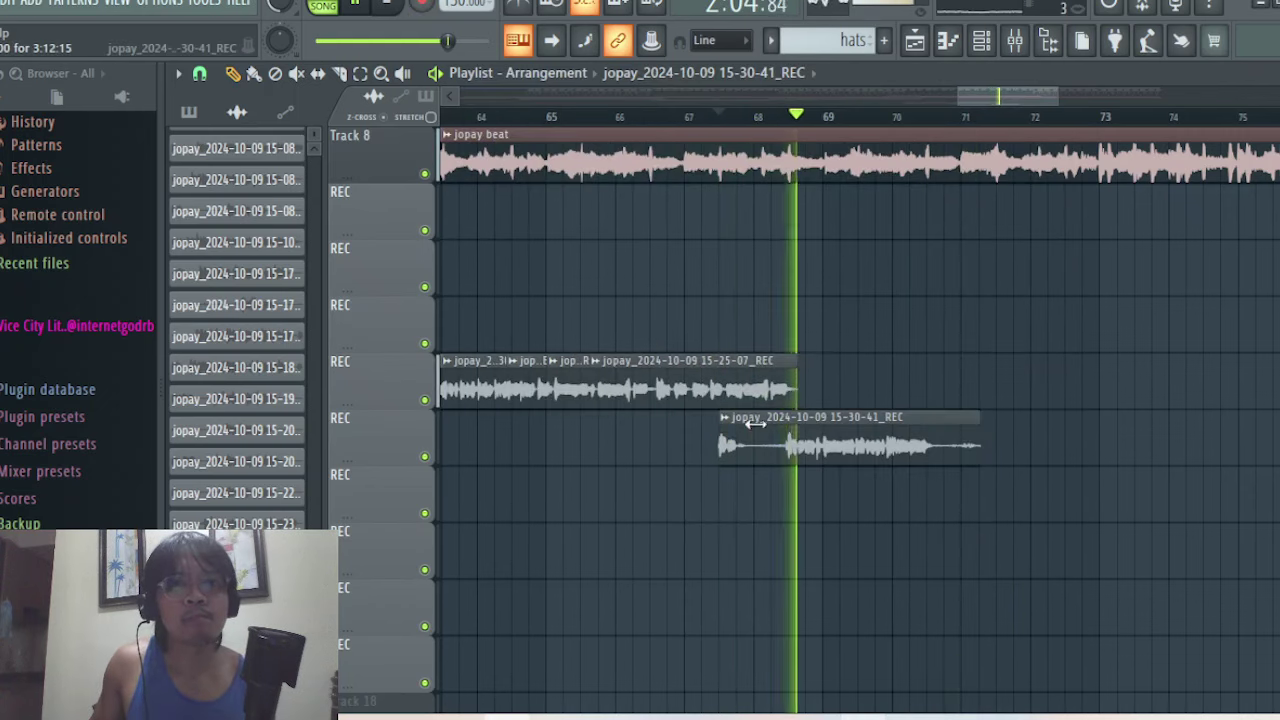
Step: Trim the 15-30-41 vocal take to run from about bar 68.2 to bar 70.7, and stop playback
drag(755, 424, 808, 424)
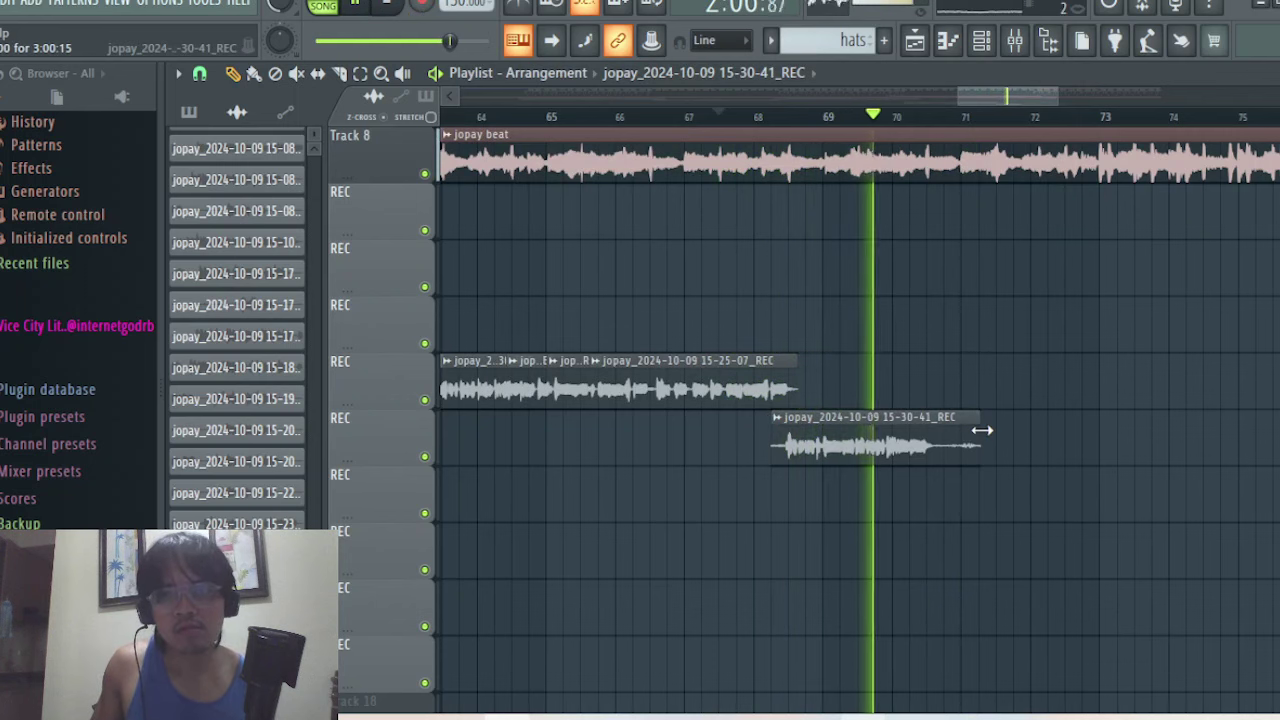
drag(982, 430, 942, 432)
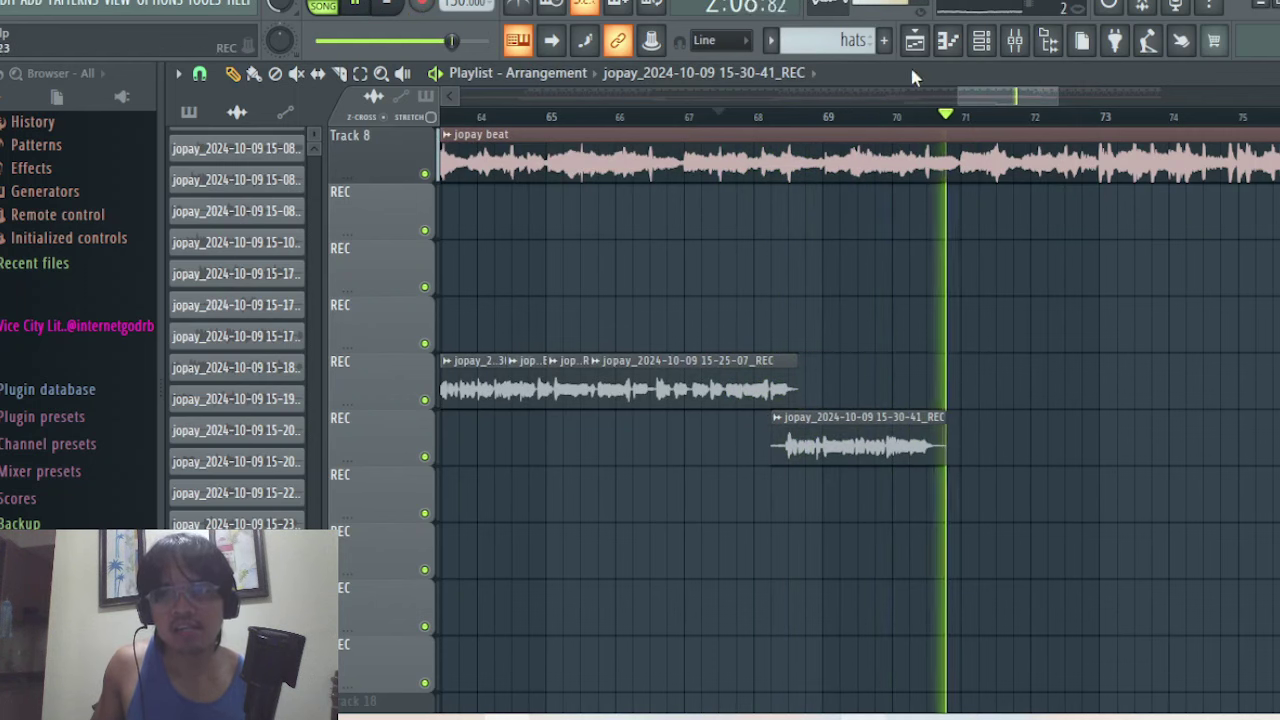
click(33, 6)
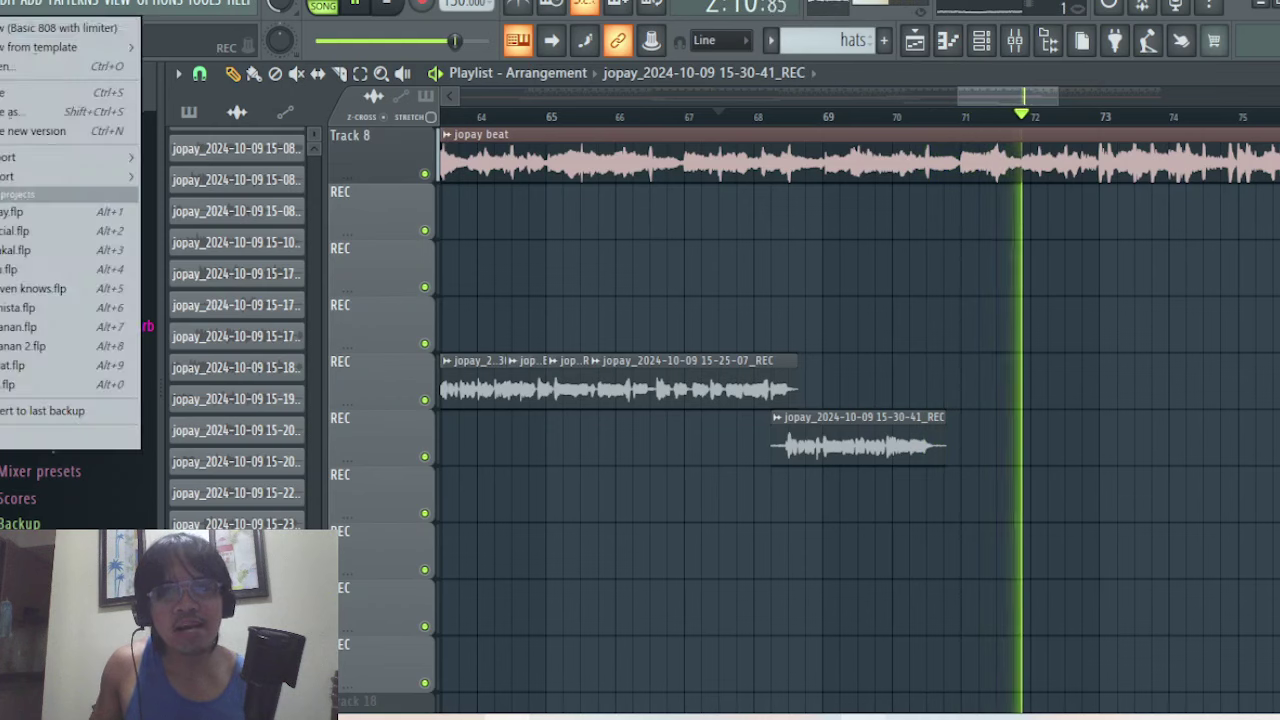
click(1057, 377)
key(space)
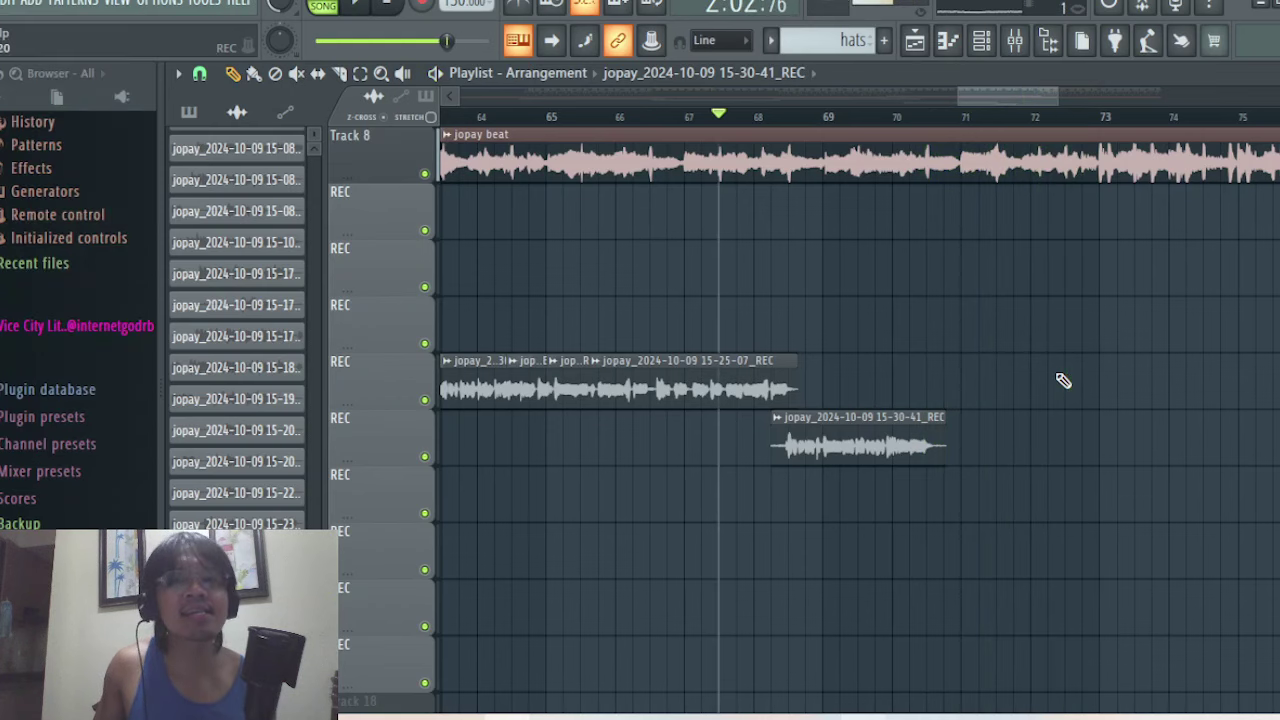
Step: Record a trial playlist audio take of the Notepad lyrics from about bar 67.4 to bar 73.4, and delete it
key(alt+Tab)
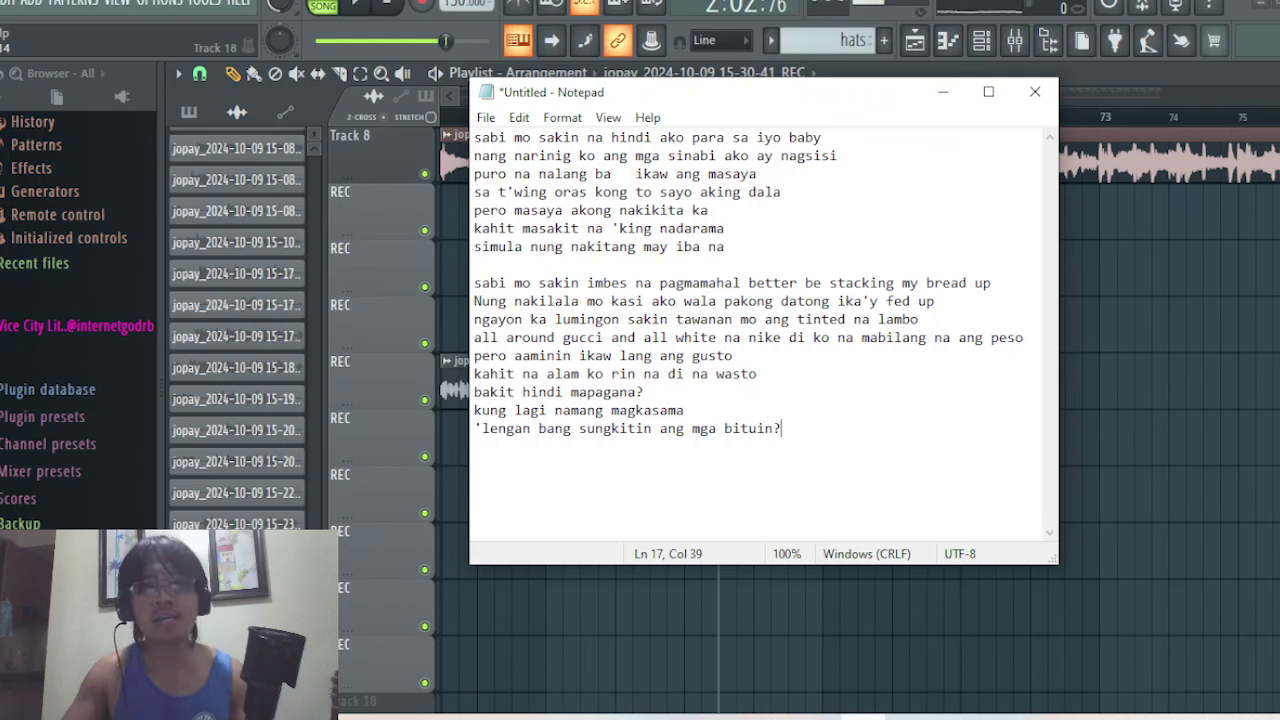
click(423, 4)
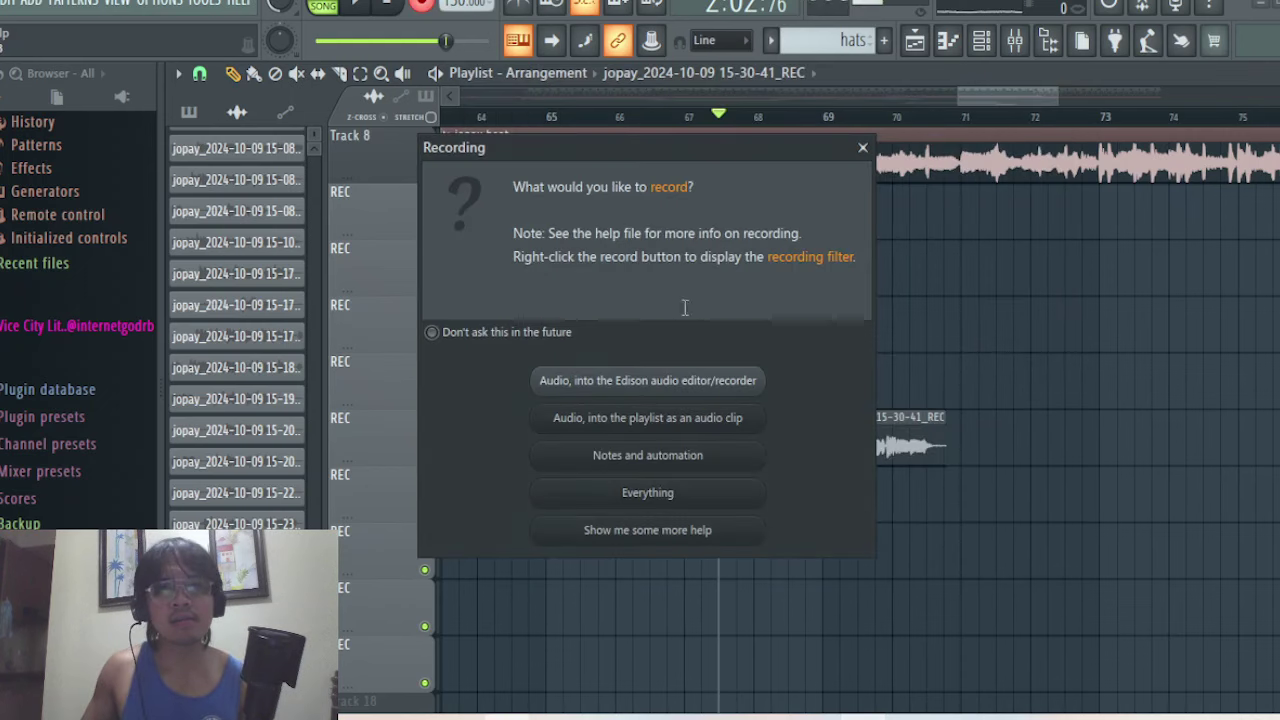
click(706, 420)
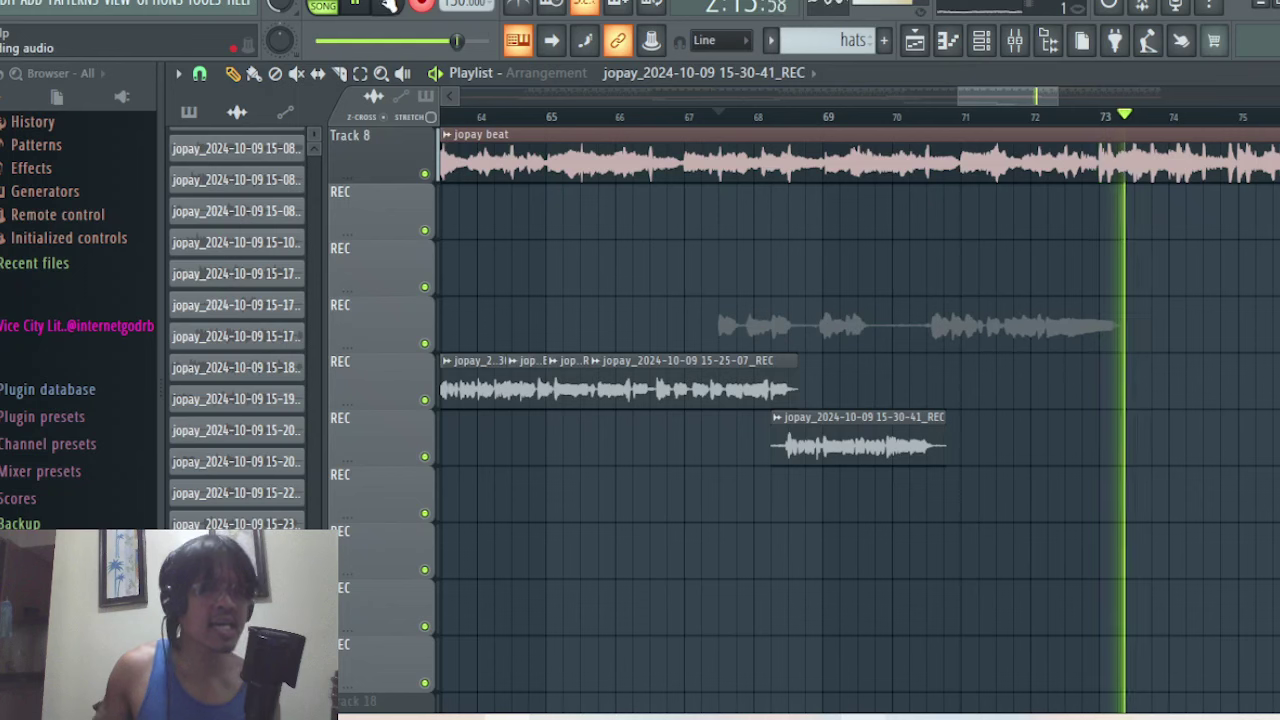
click(418, 4)
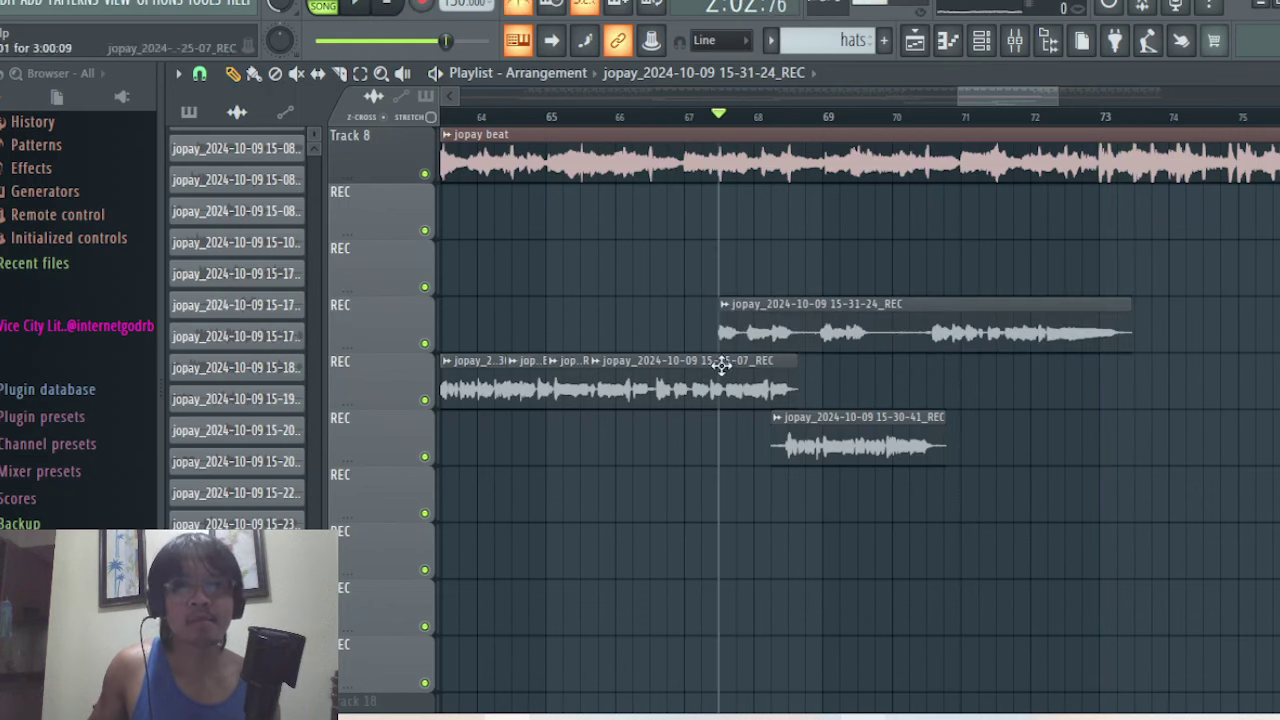
right_click(1021, 331)
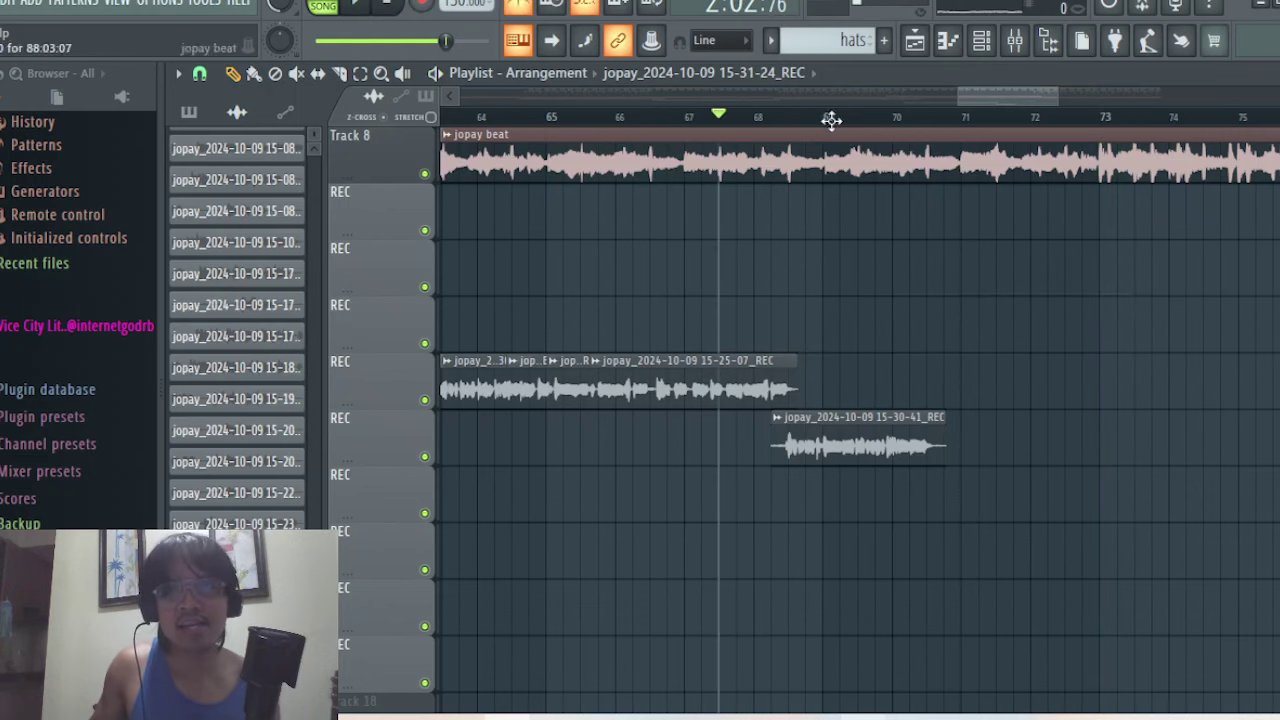
Step: Record a playlist audio clip from about bar 69.2 to bar 74.2 and play it back
click(424, 6)
click(705, 425)
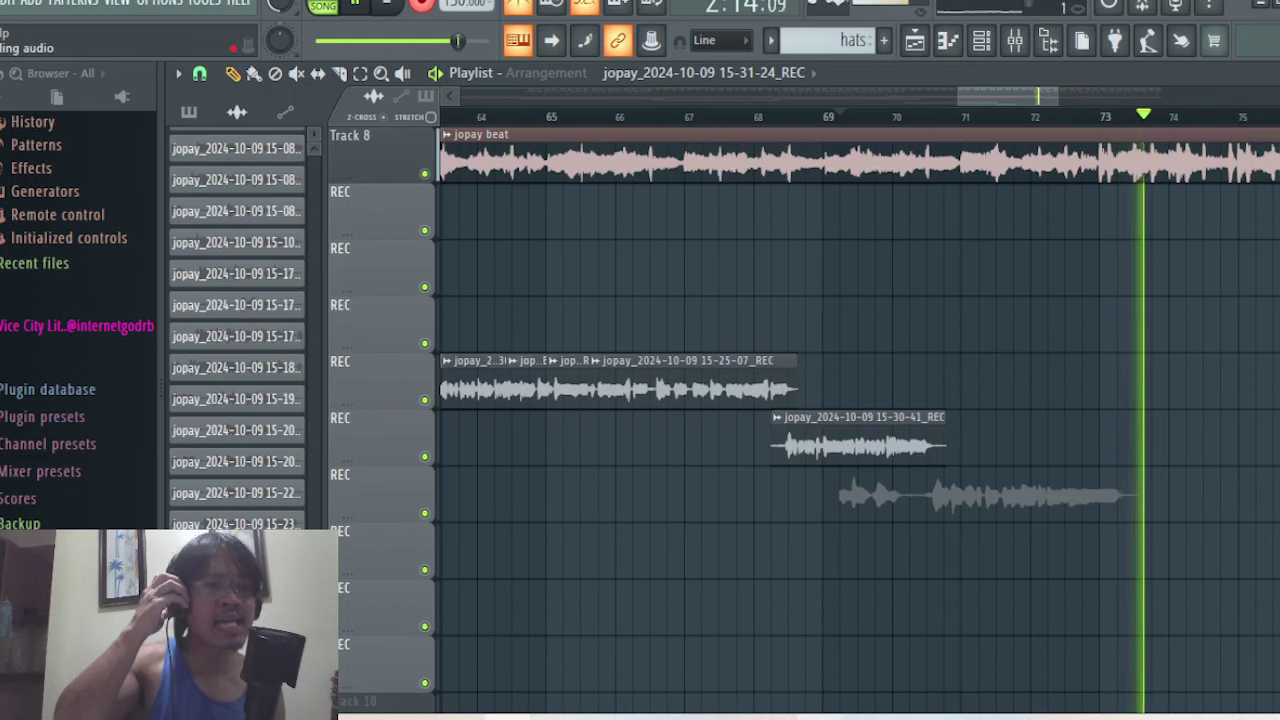
key(space)
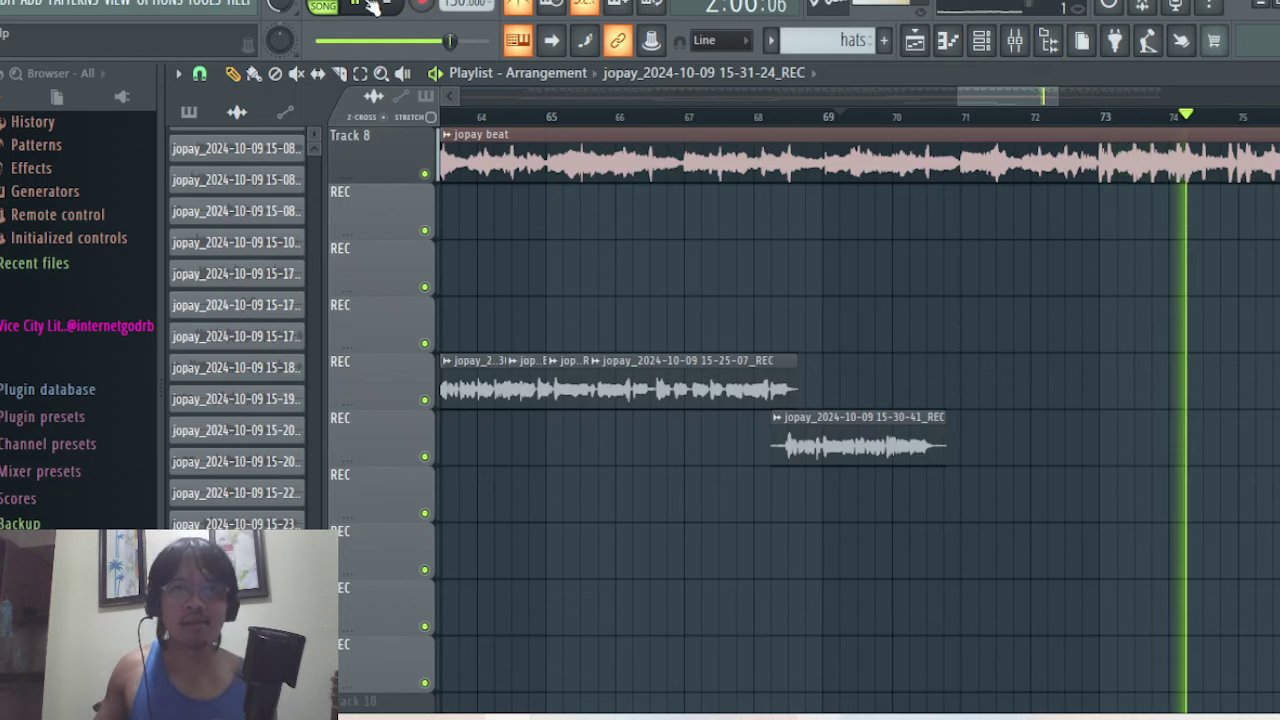
key(space)
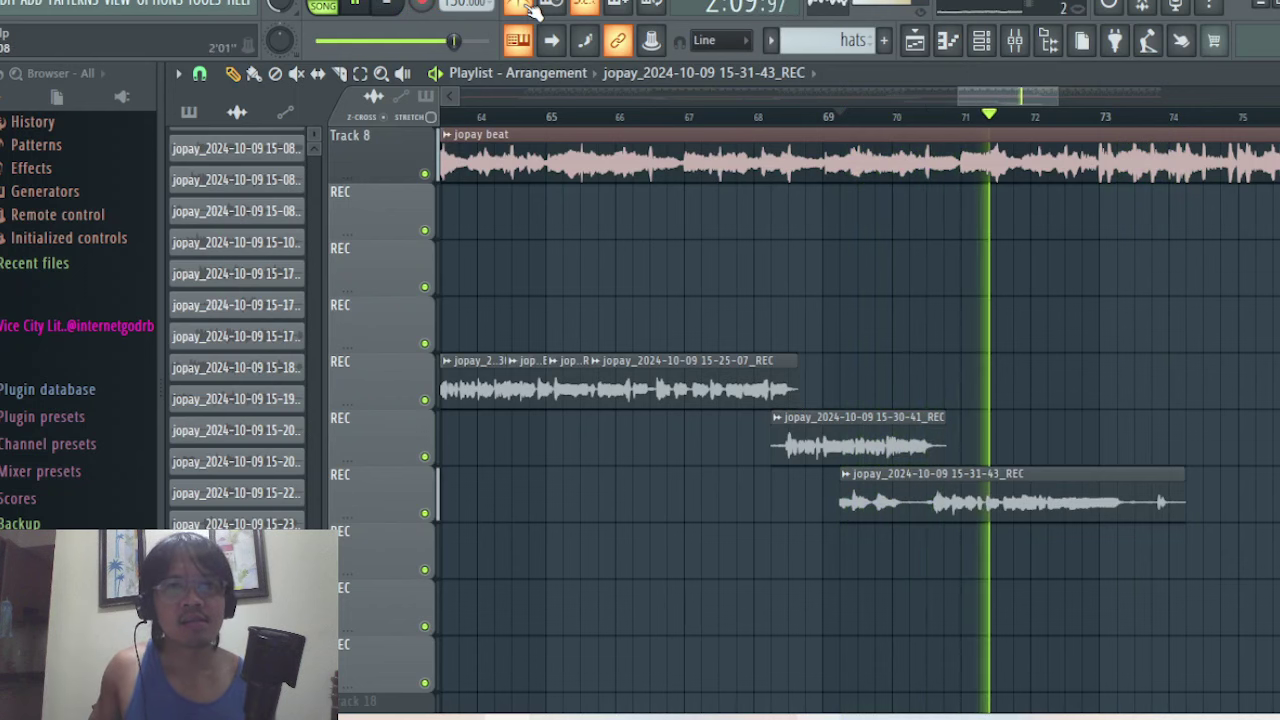
Step: Trim the 15-31-43 take to run from about bar 70.5 to bar 71.6, checking it with playback
drag(841, 475, 928, 476)
click(918, 122)
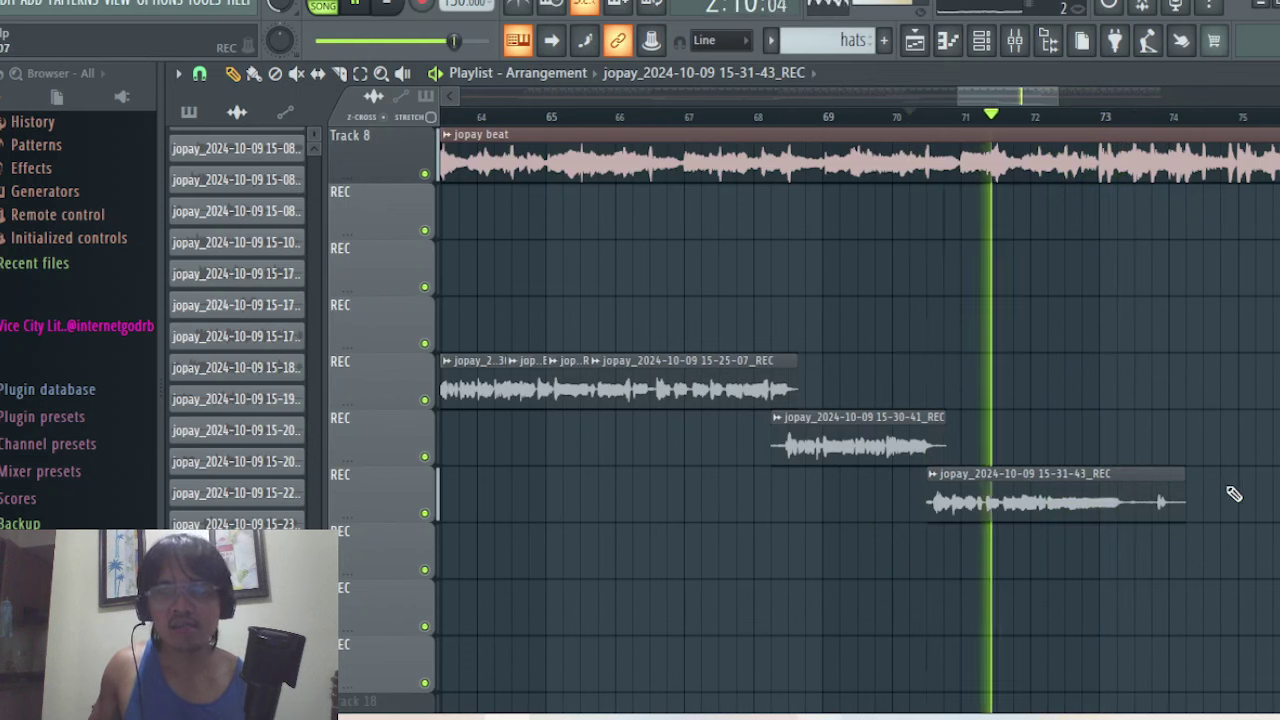
key(space)
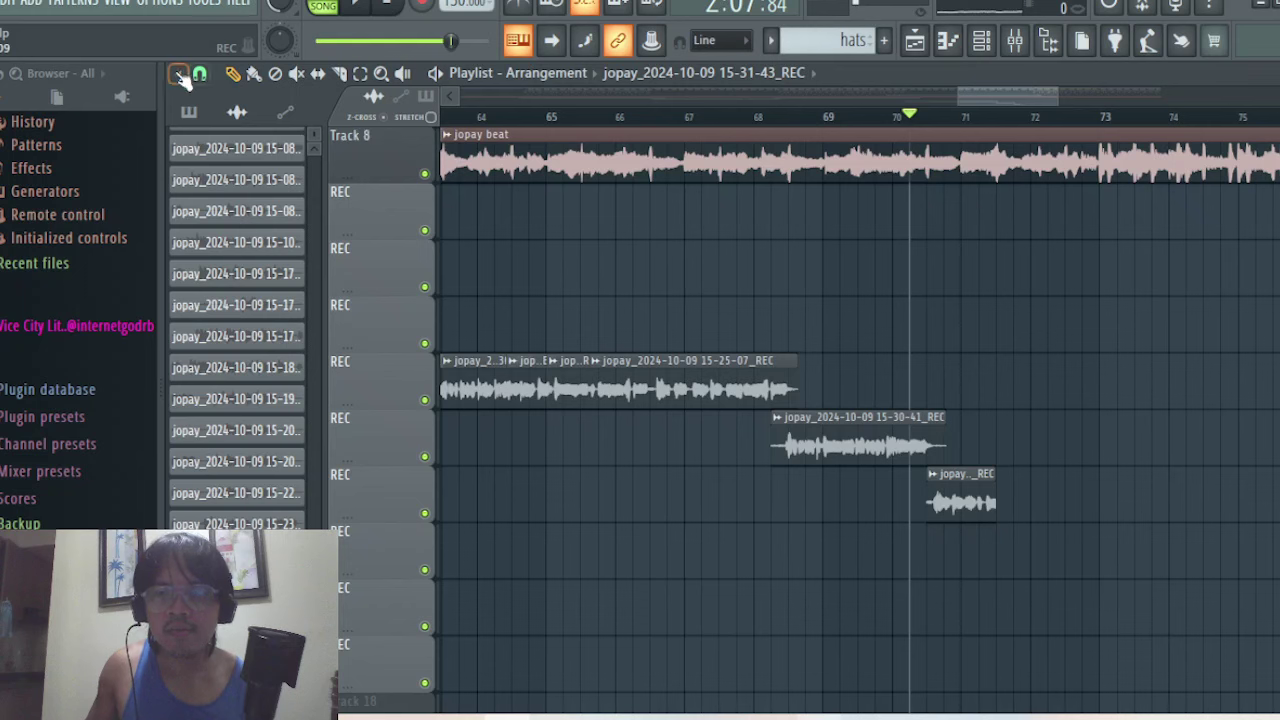
click(178, 75)
mouse_move(300, 156)
click(390, 228)
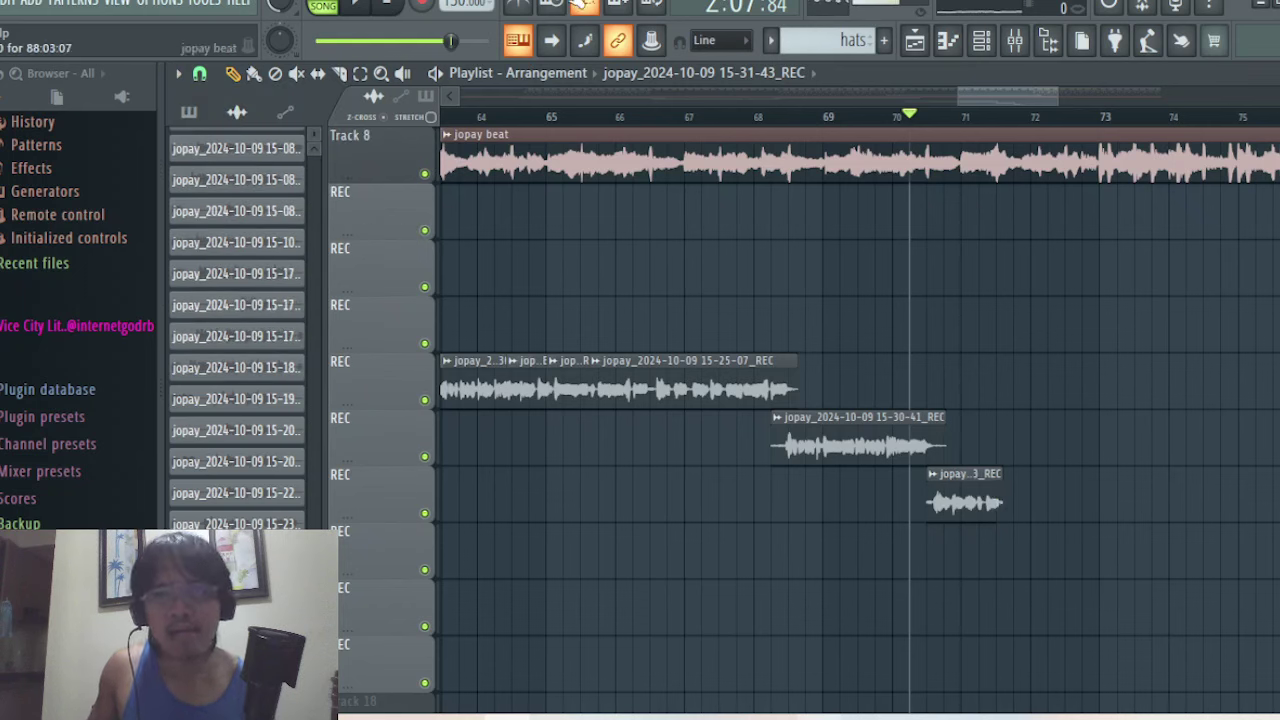
Step: Record a playlist audio clip from about bar 70.2 and trim it to run from about bar 71.4 to bar 72.2
click(424, 5)
click(716, 428)
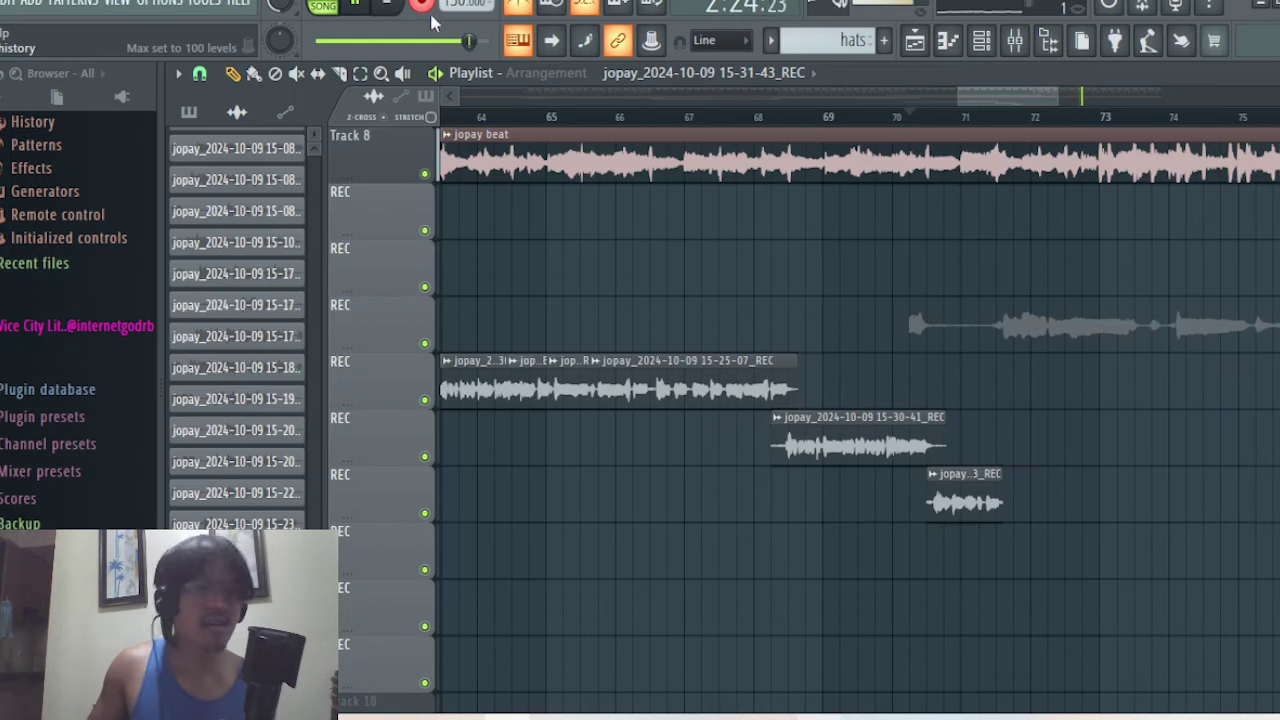
click(390, 4)
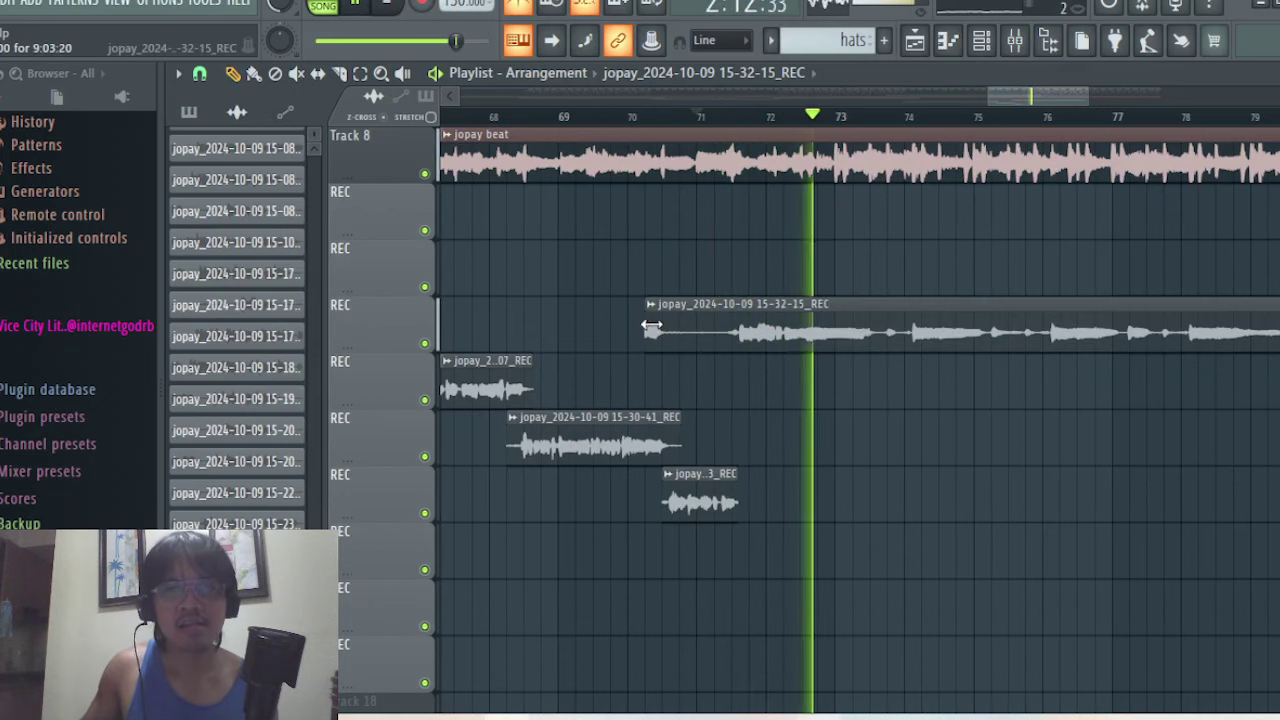
drag(645, 318, 730, 317)
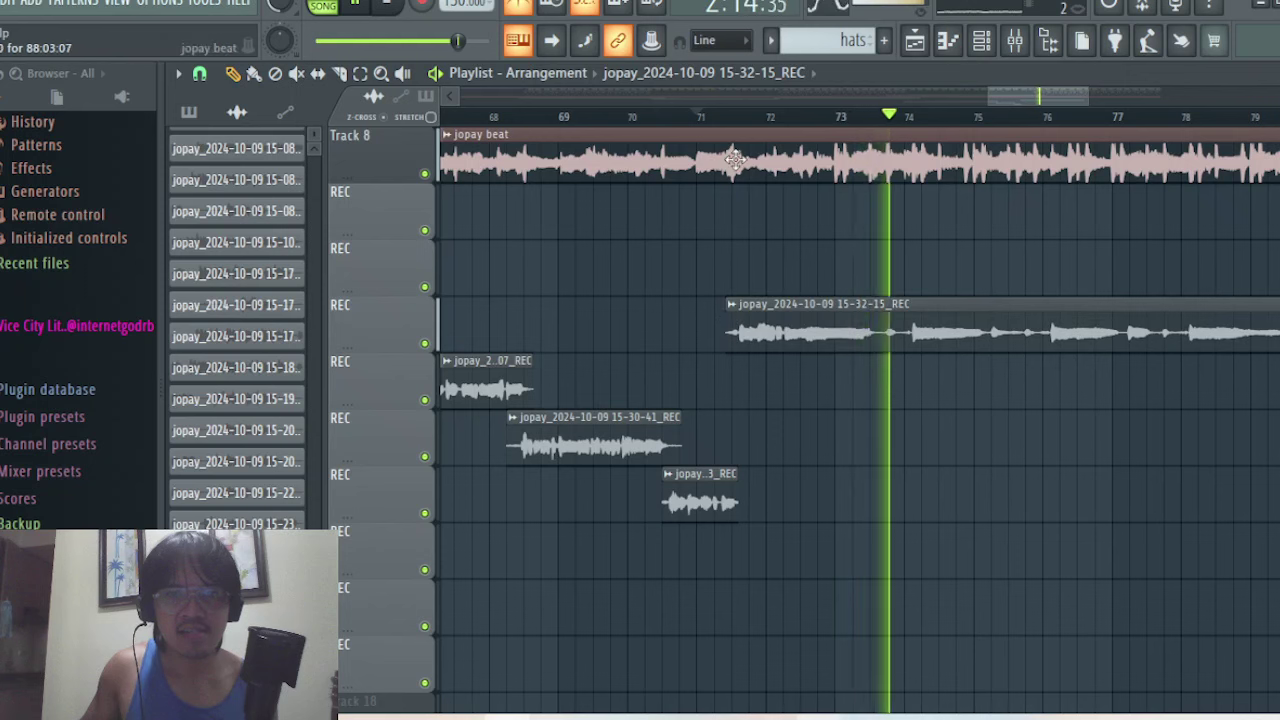
click(727, 120)
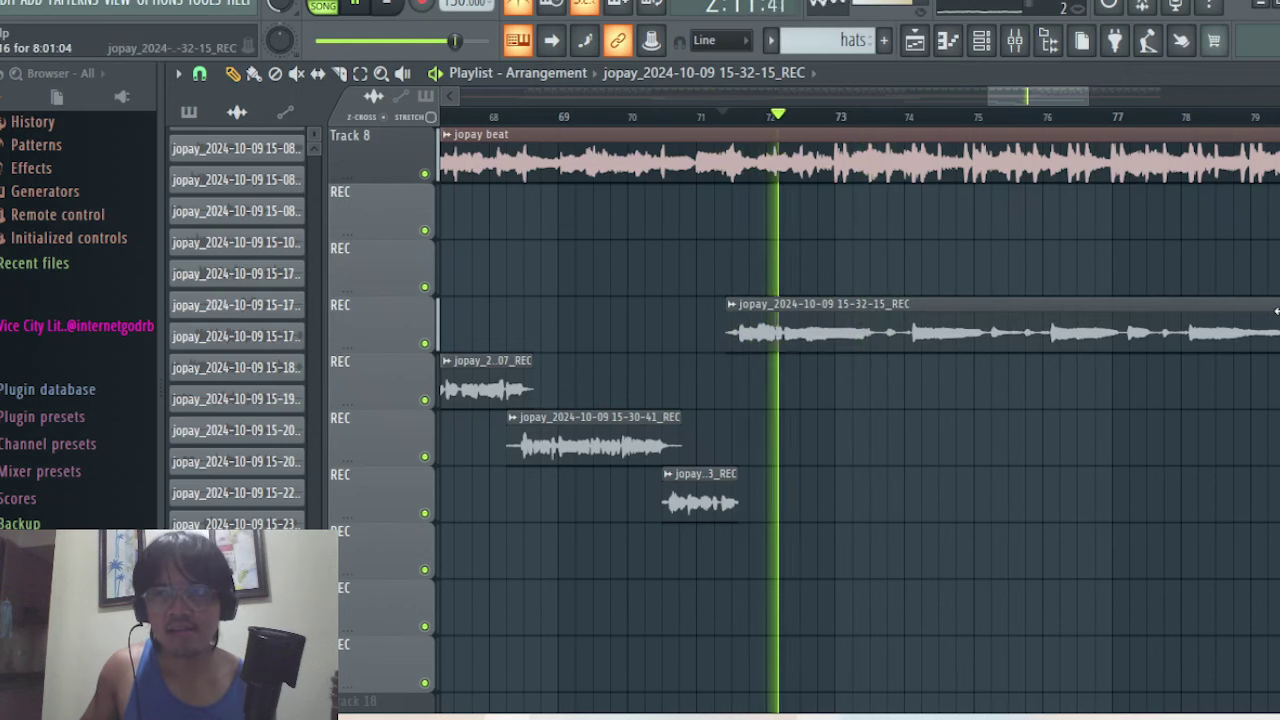
drag(1276, 320, 783, 280)
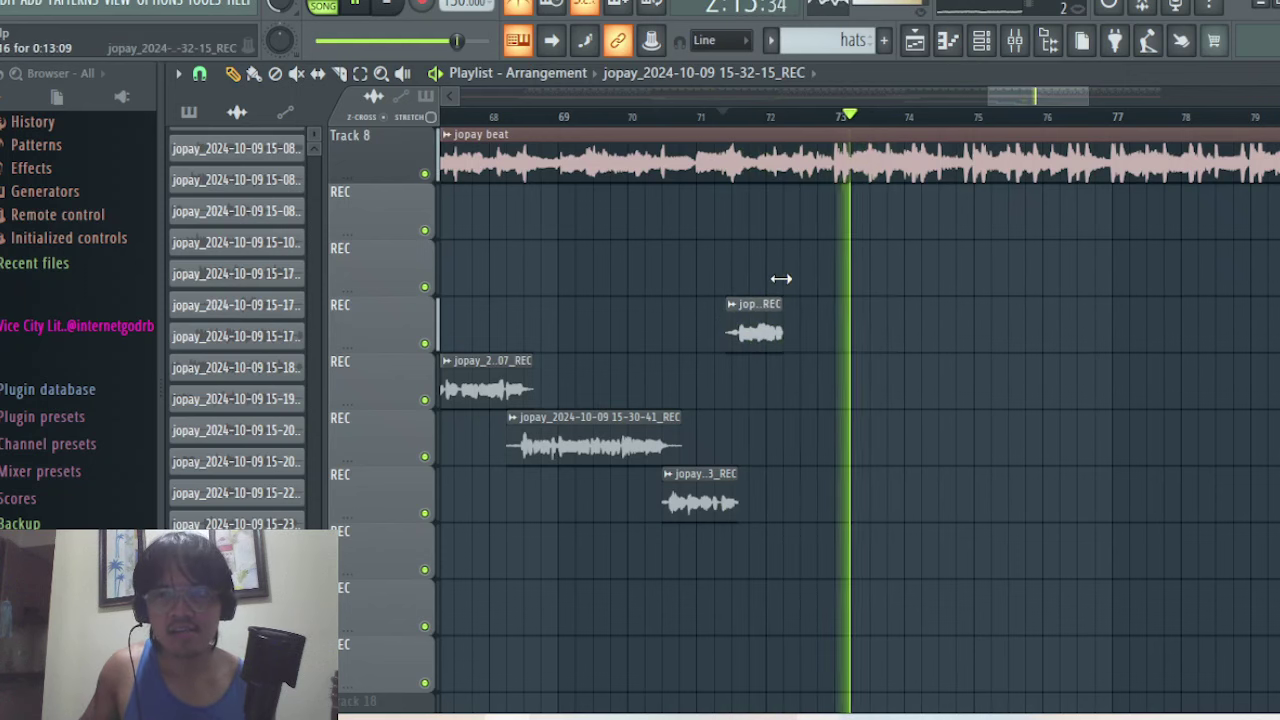
Step: Record a playlist audio clip from about bar 71.1 and trim its start to about bar 73.7
click(720, 118)
click(423, 4)
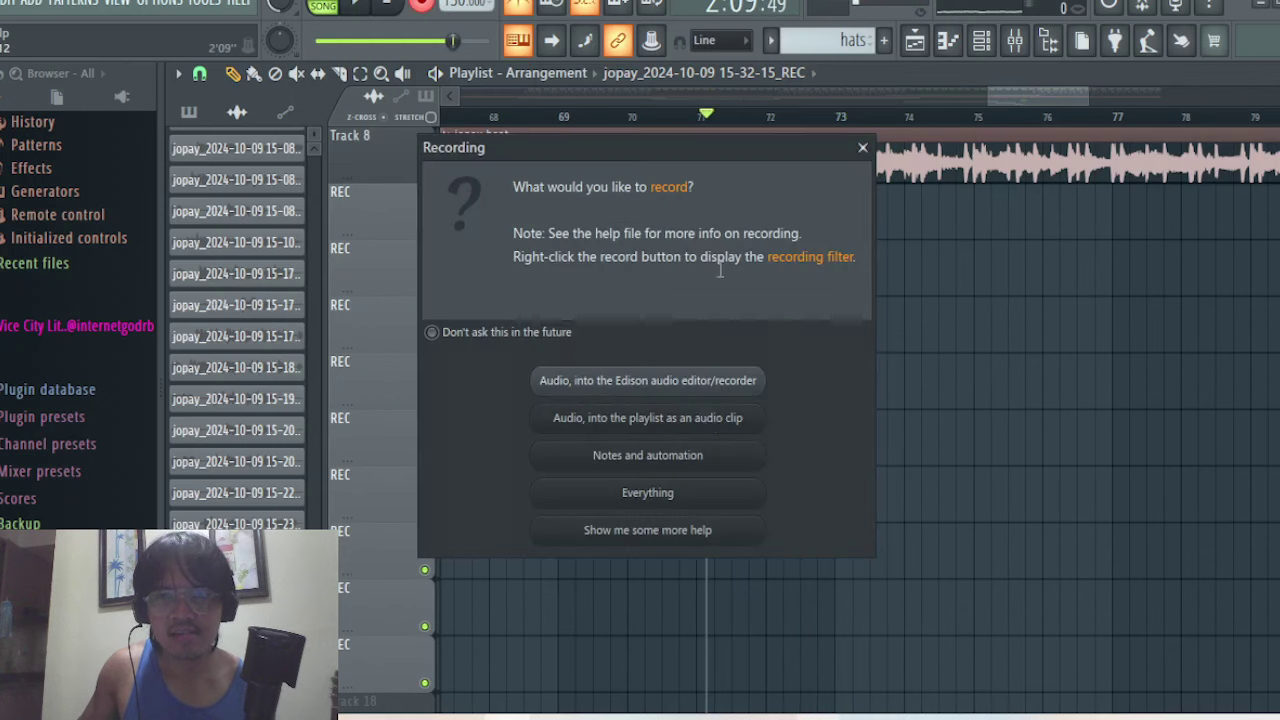
click(705, 420)
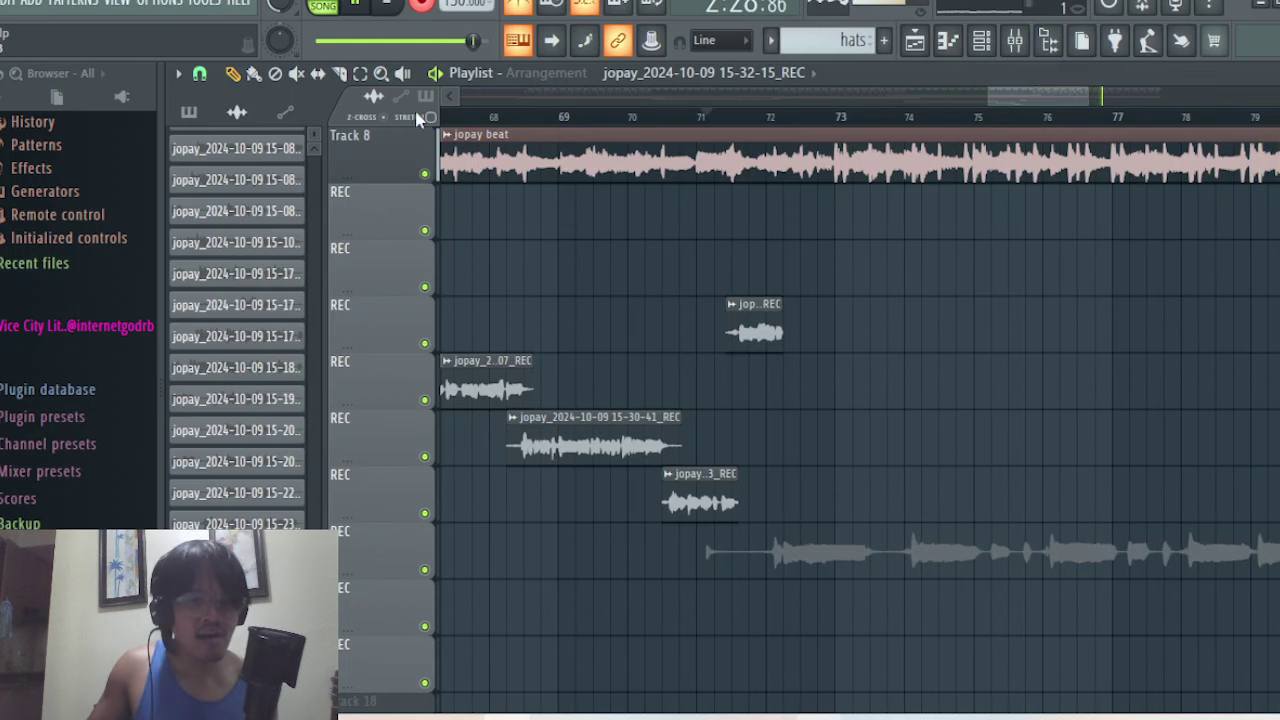
click(384, 6)
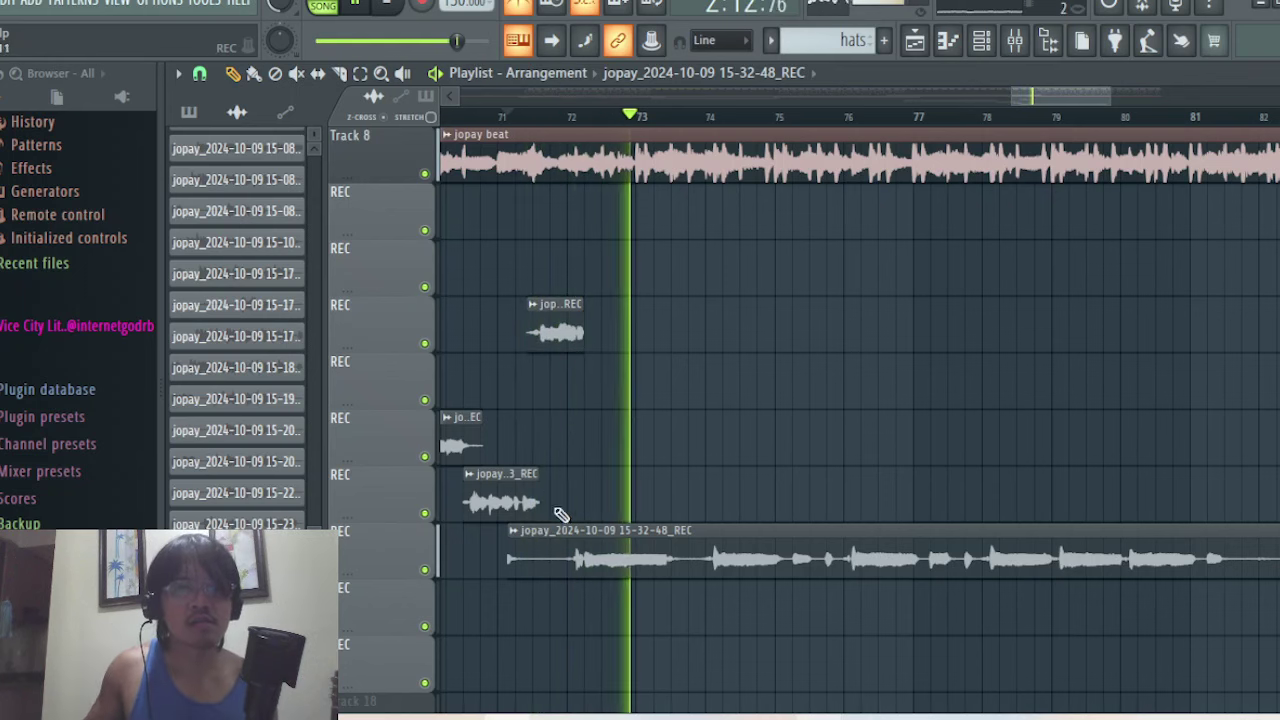
scroll(560, 500, up, 2)
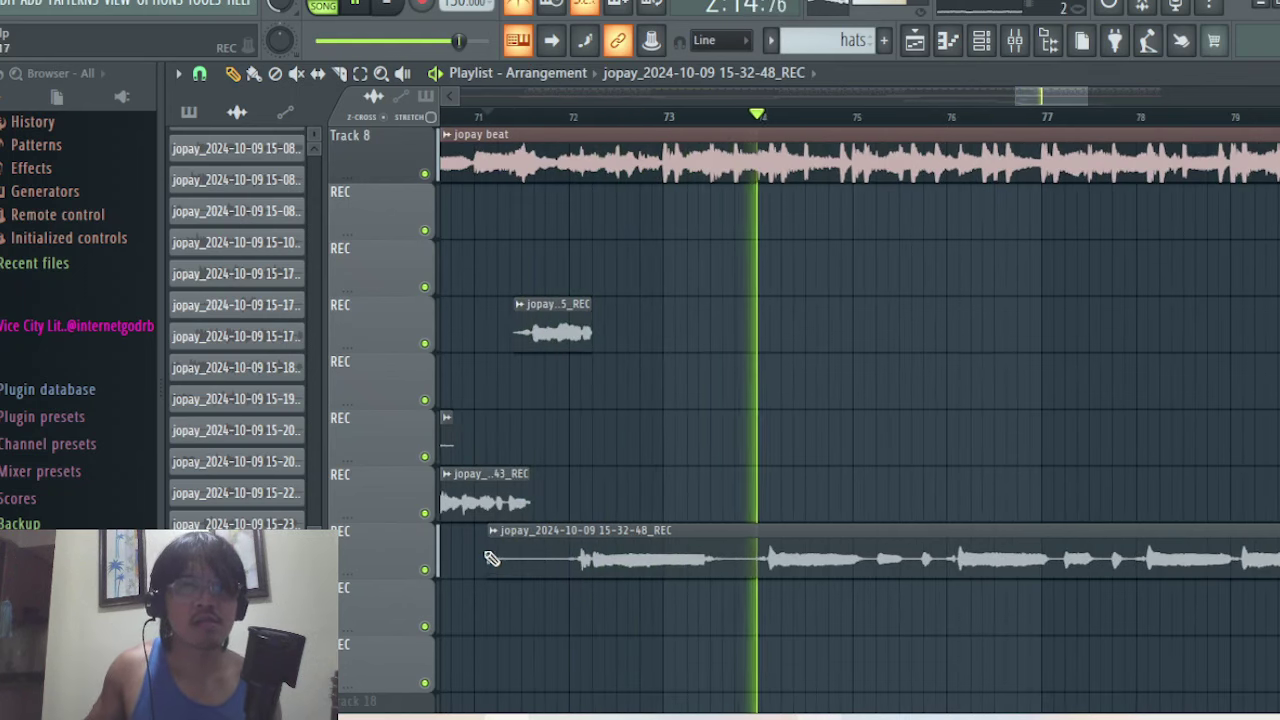
drag(488, 541, 738, 527)
key(space)
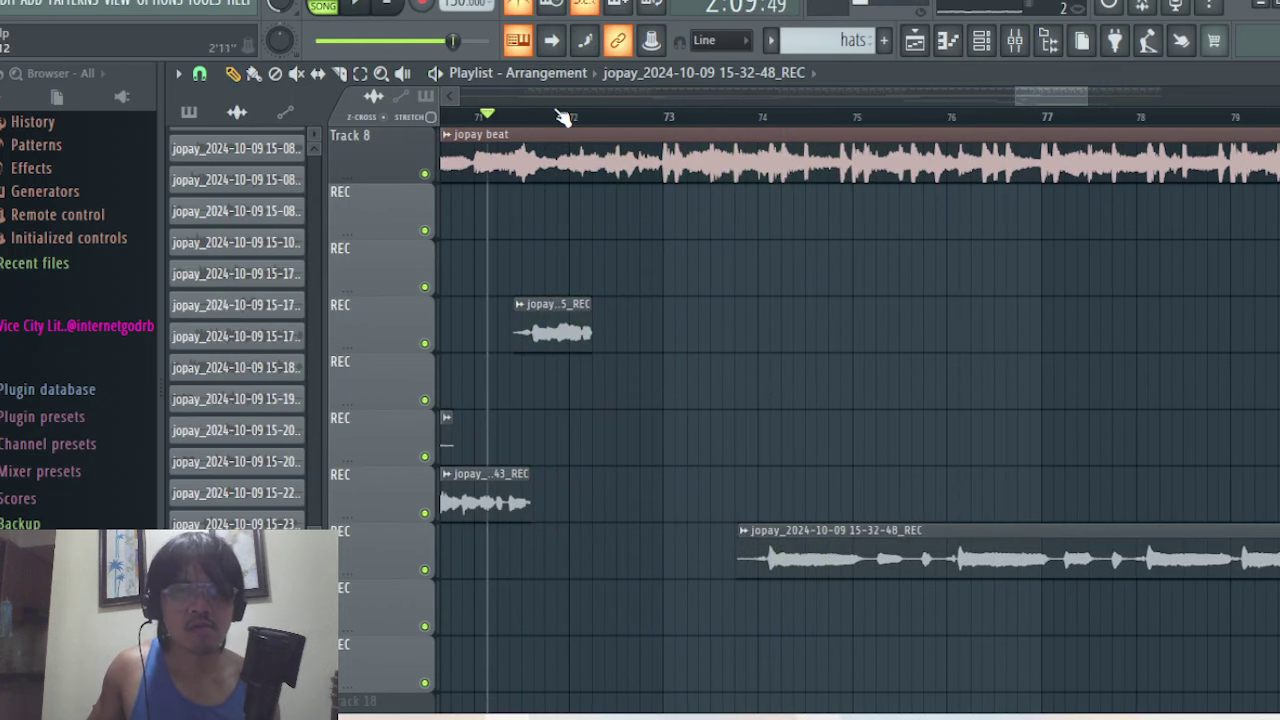
Step: Record two short trial playlist audio takes from about bar 71.7 and discard both
click(421, 6)
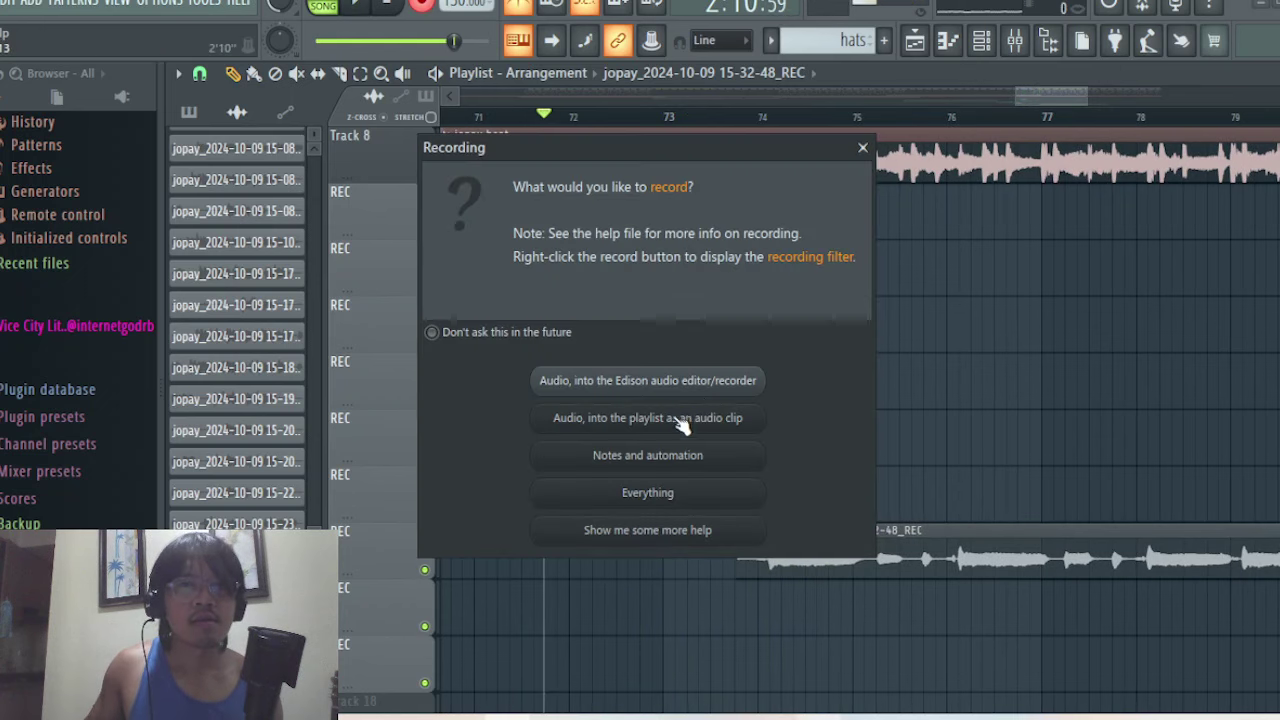
click(678, 419)
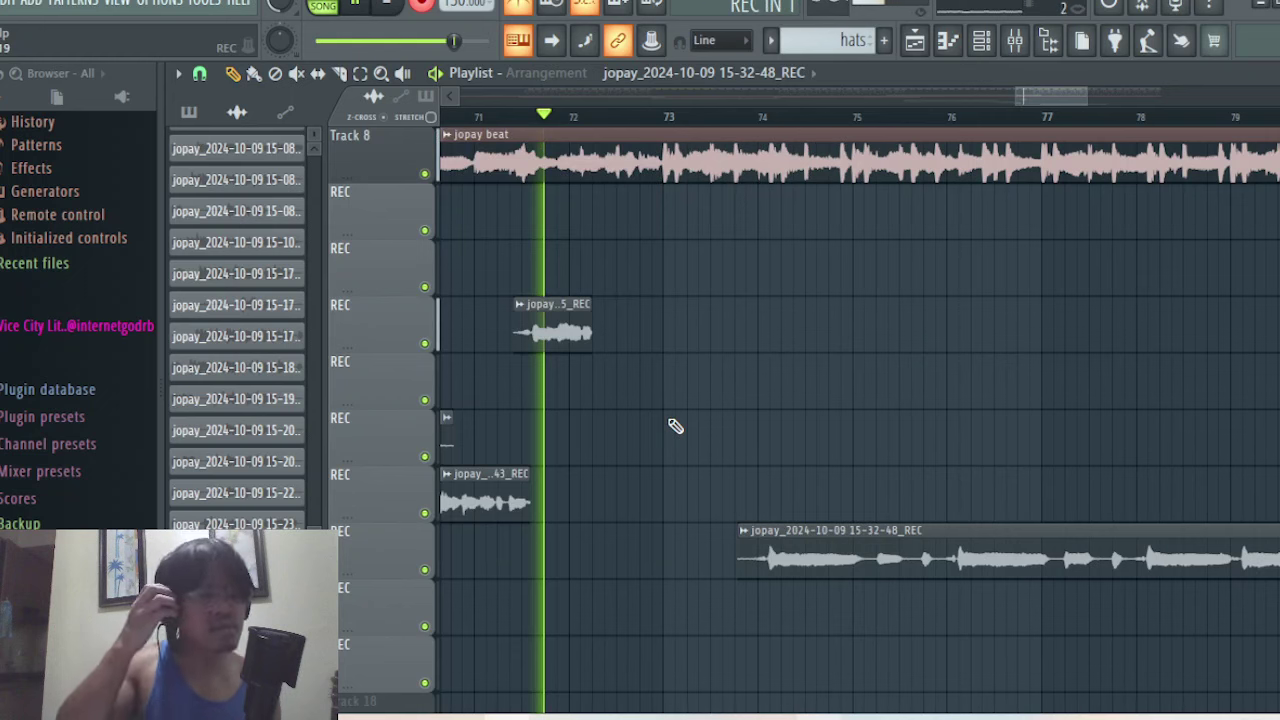
key(space)
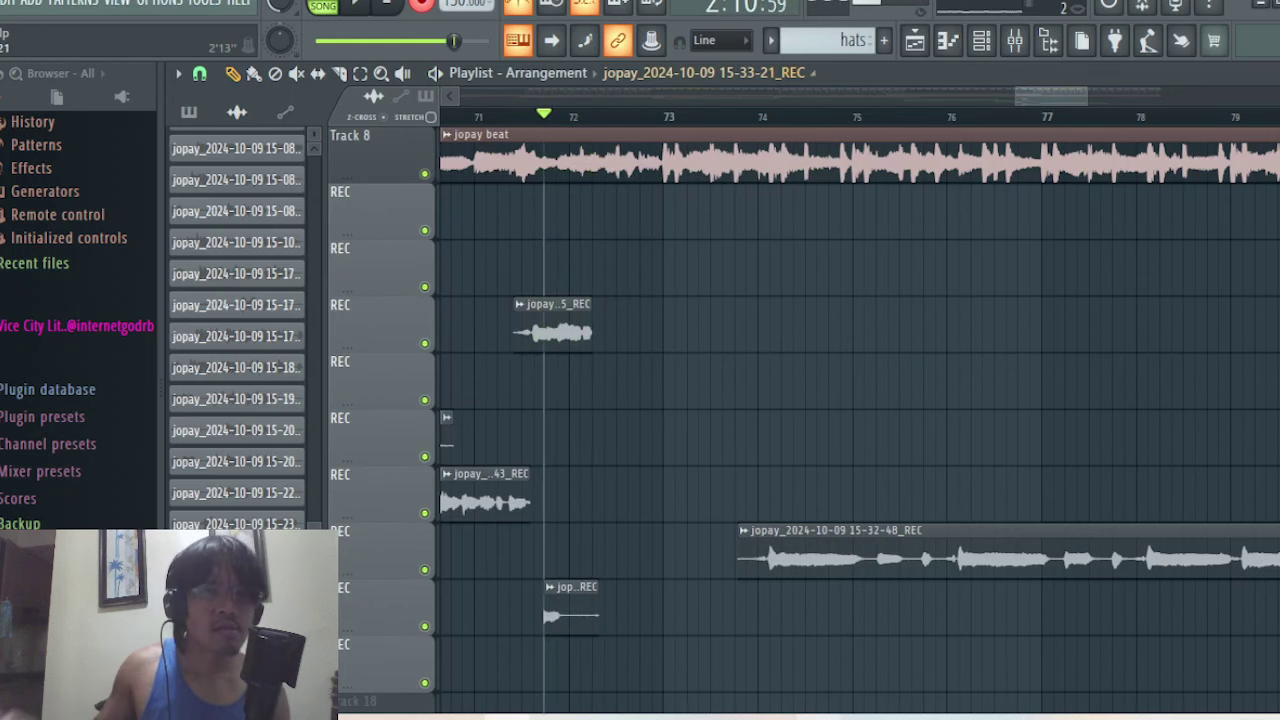
click(424, 5)
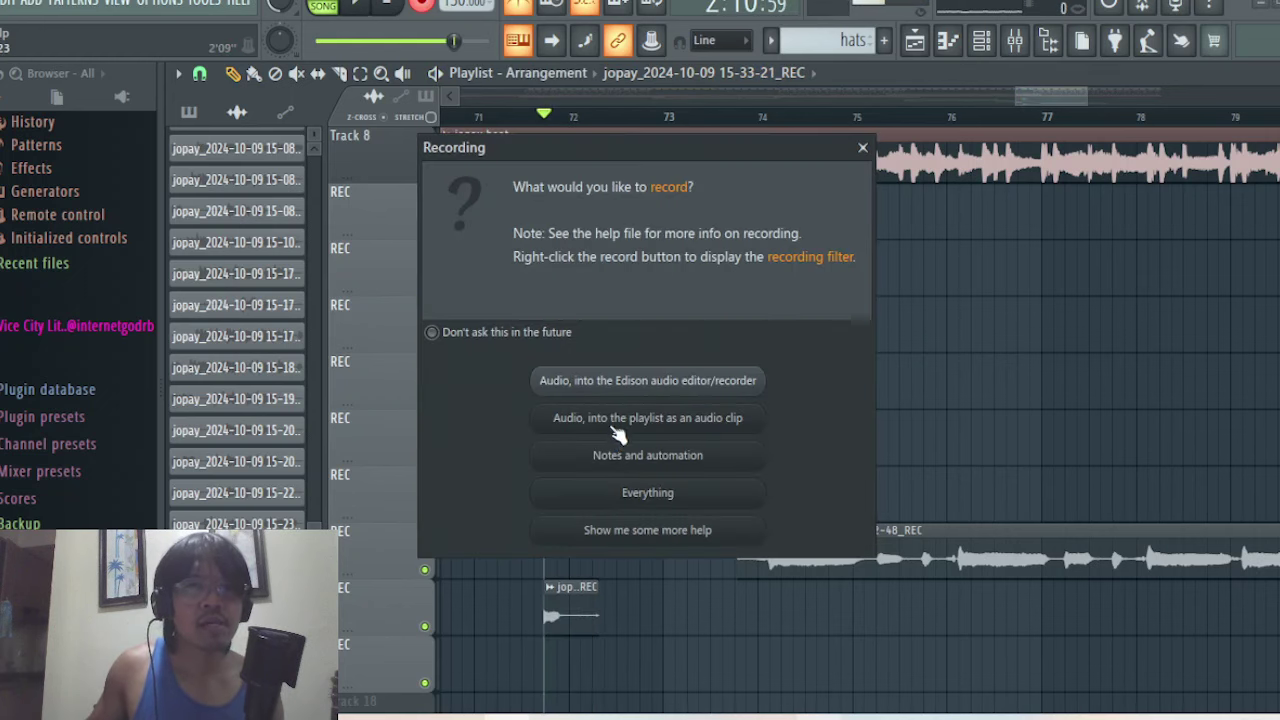
click(613, 424)
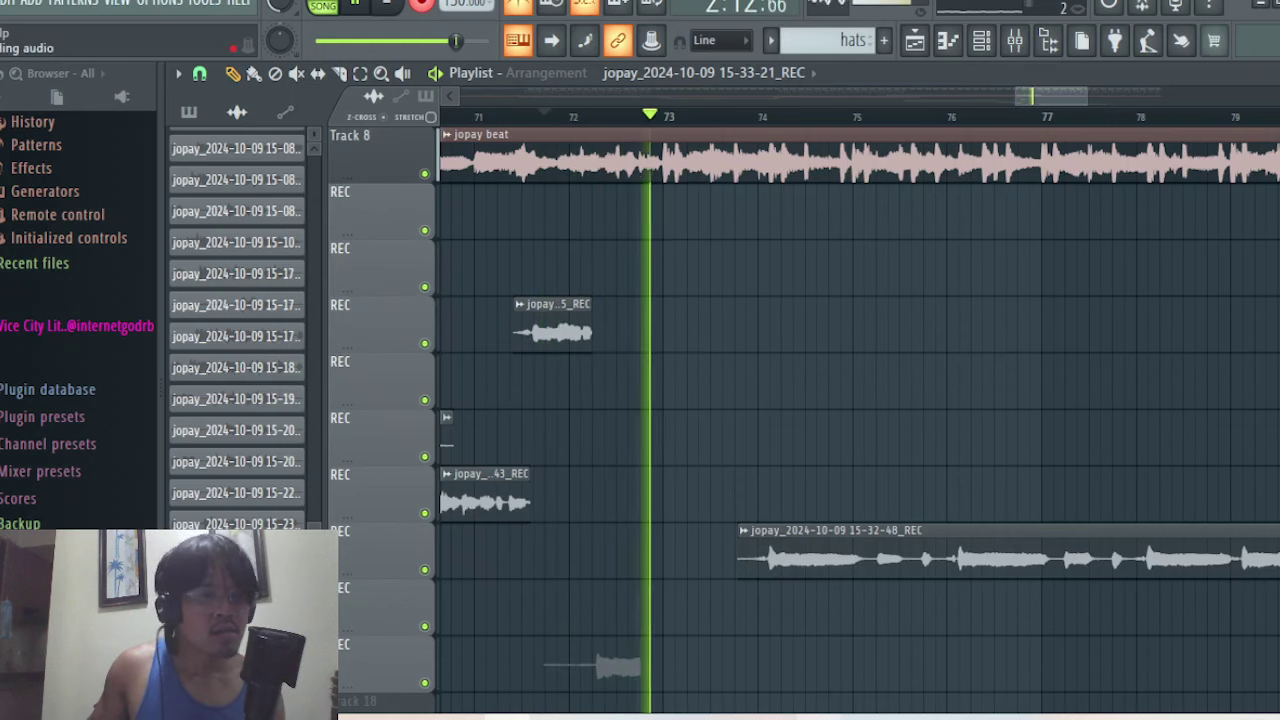
click(384, 5)
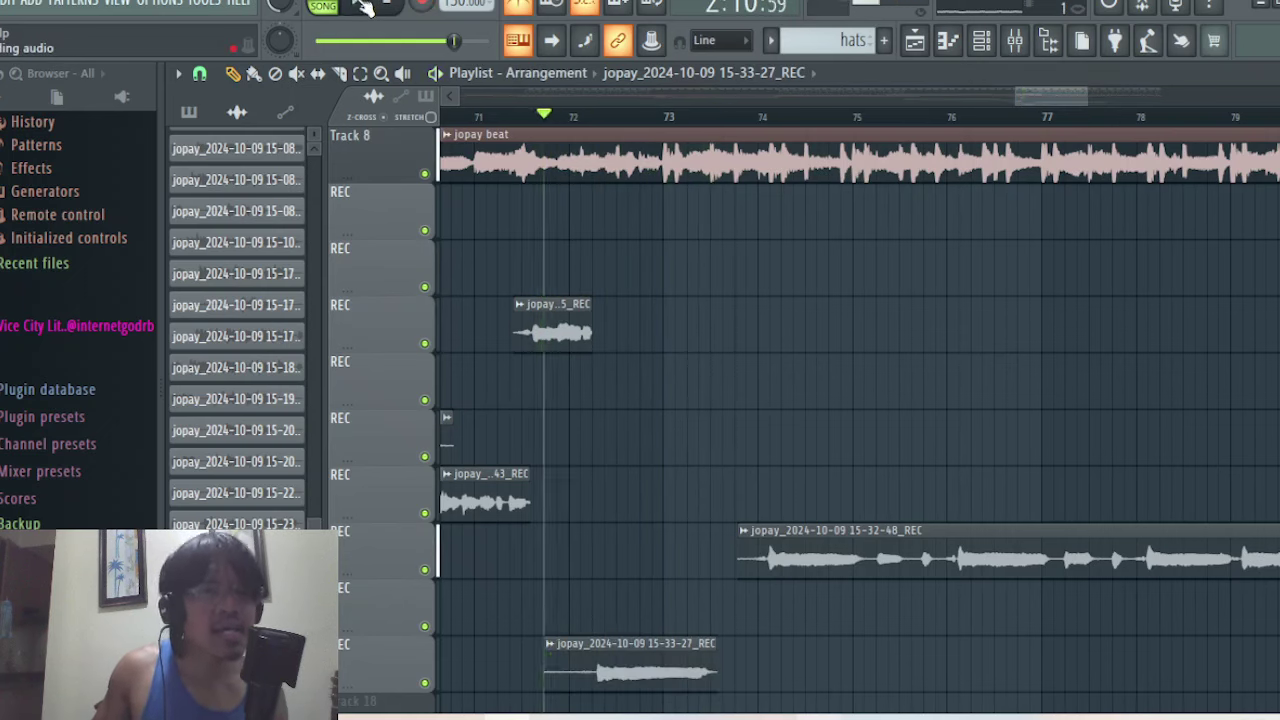
click(360, 5)
scroll(571, 371, down, 2)
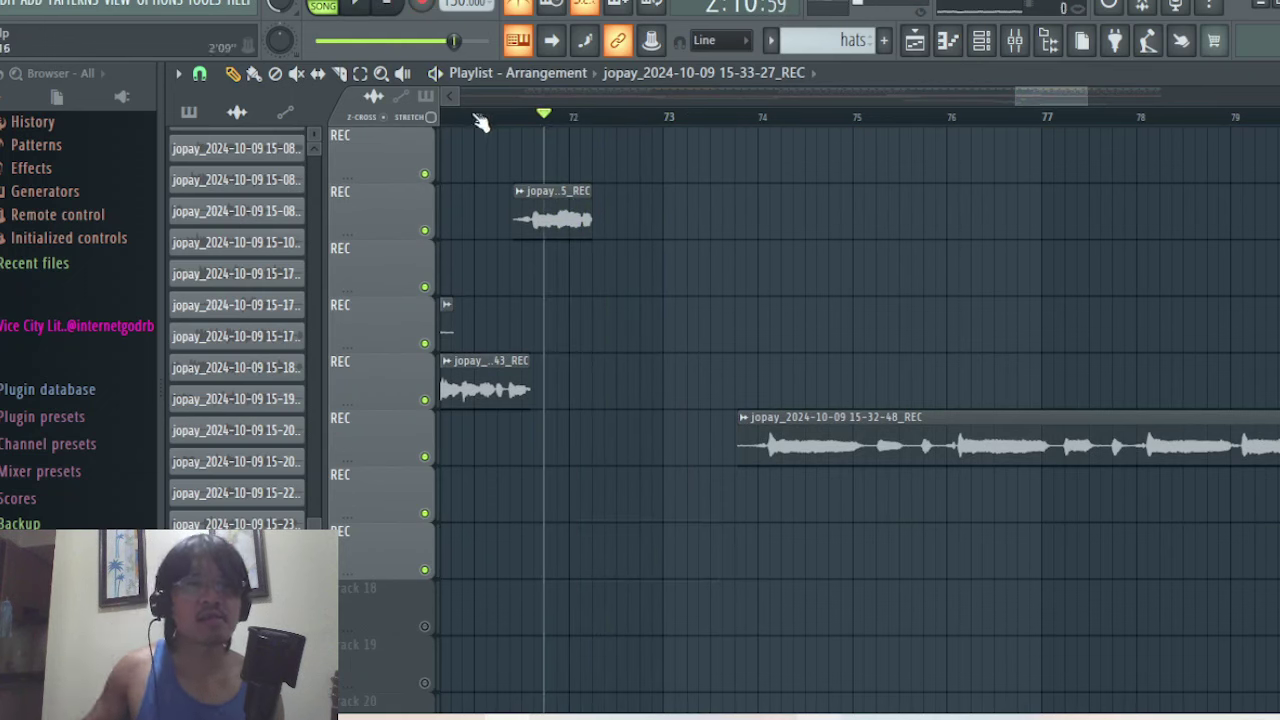
Step: Try recording the next vocal line as a playlist audio clip from about bar 70.9, discarding each of the three takes
click(422, 7)
click(625, 424)
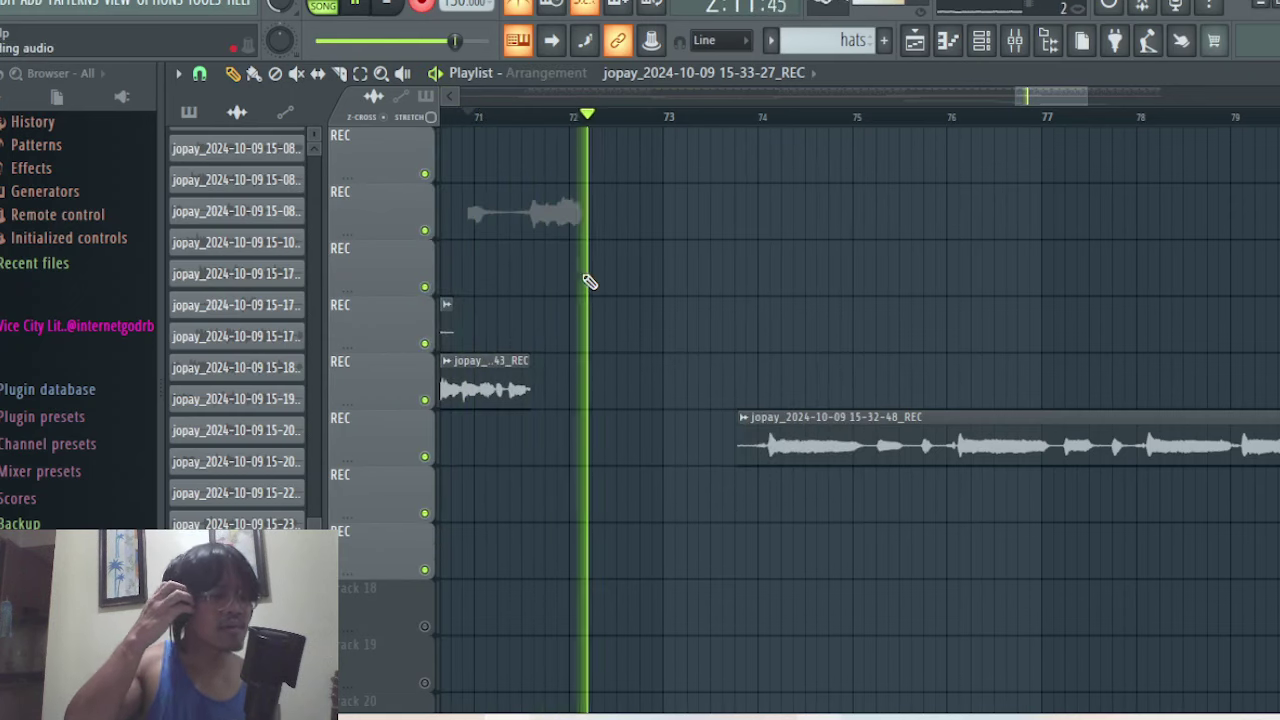
key(space)
click(424, 7)
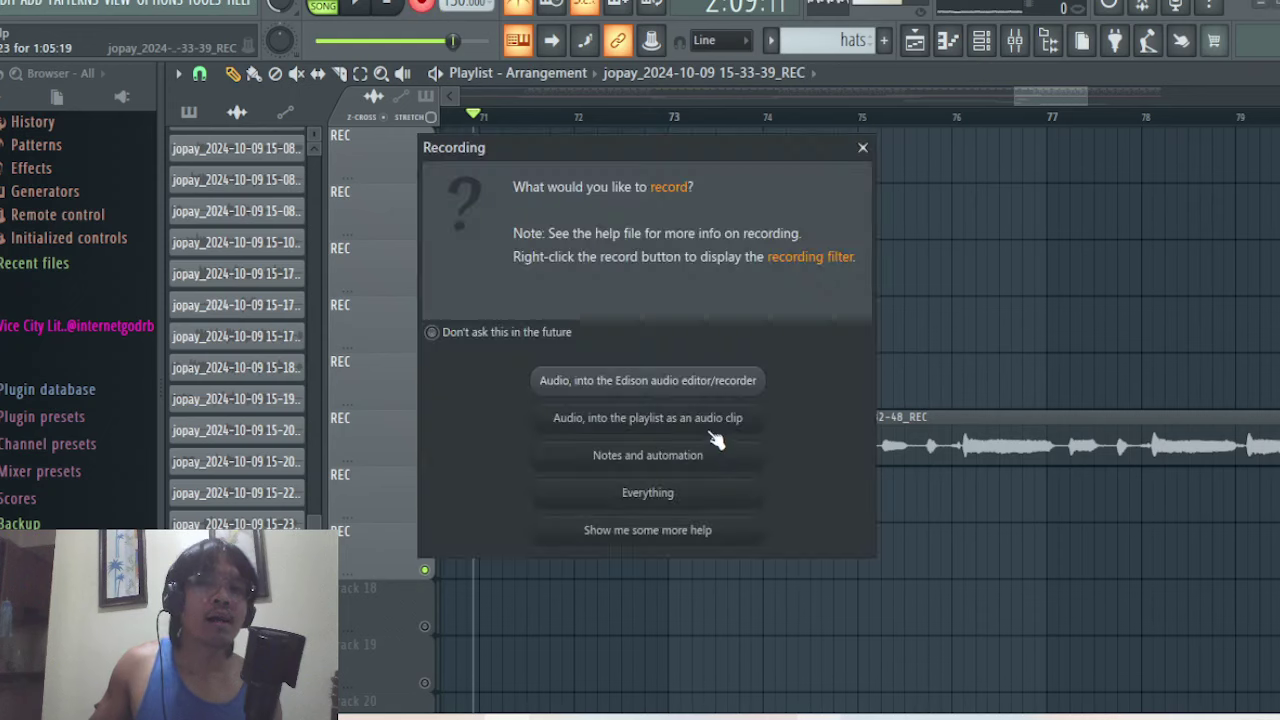
click(640, 417)
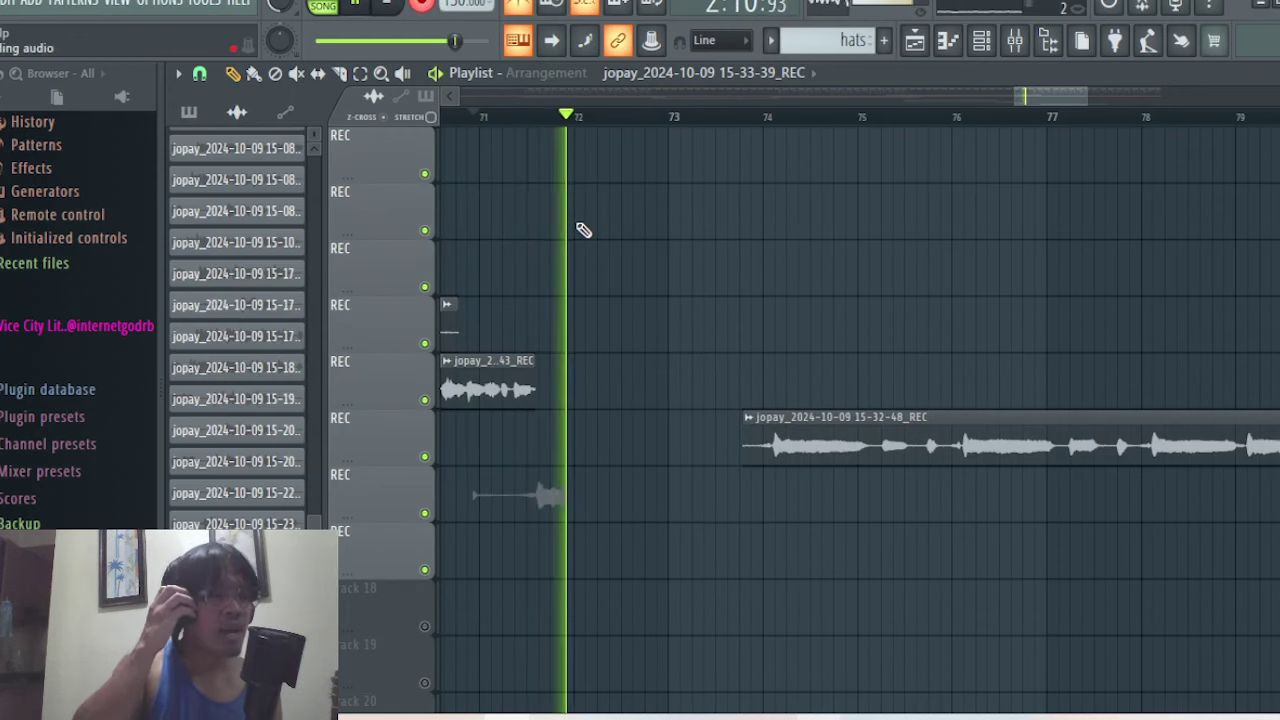
key(space)
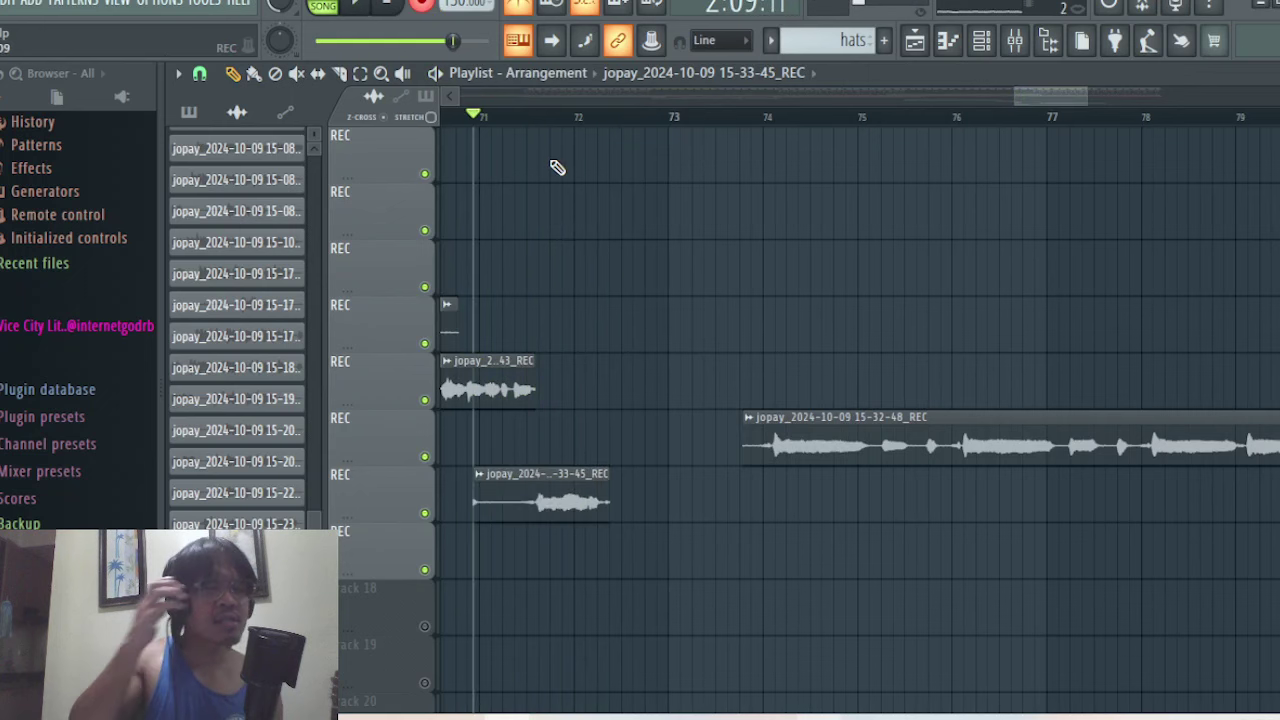
click(424, 7)
click(568, 422)
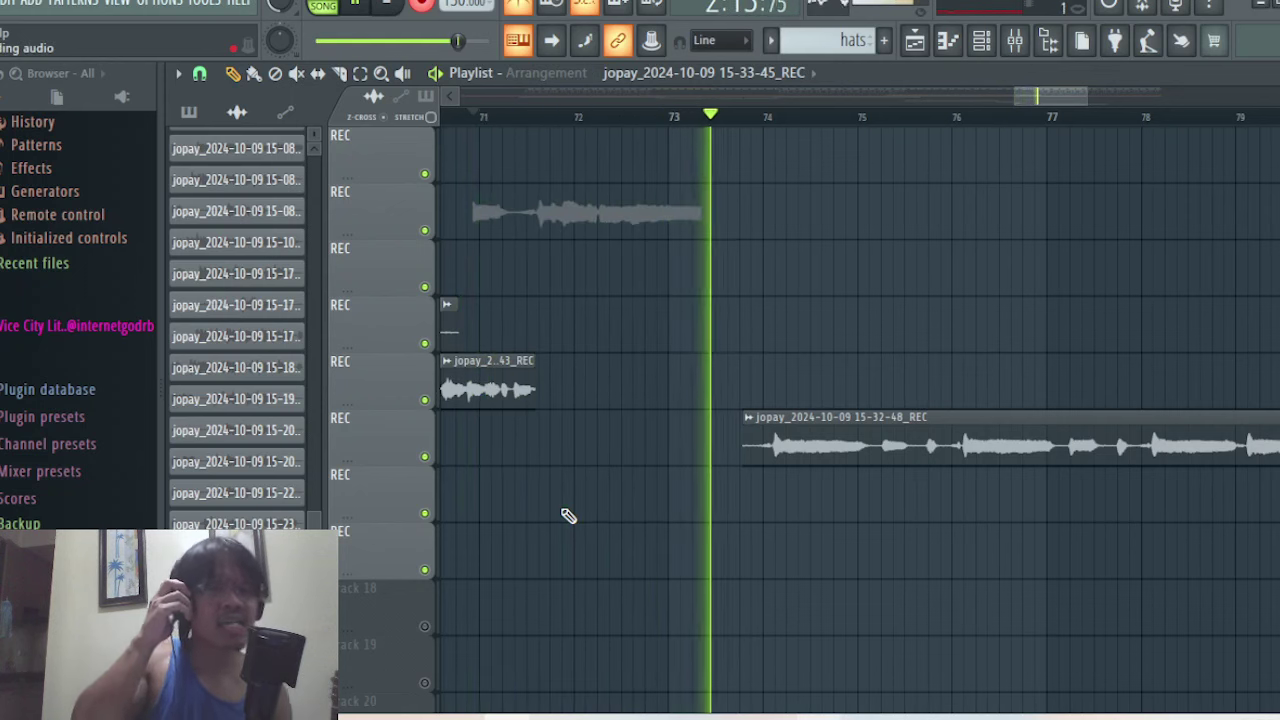
key(space)
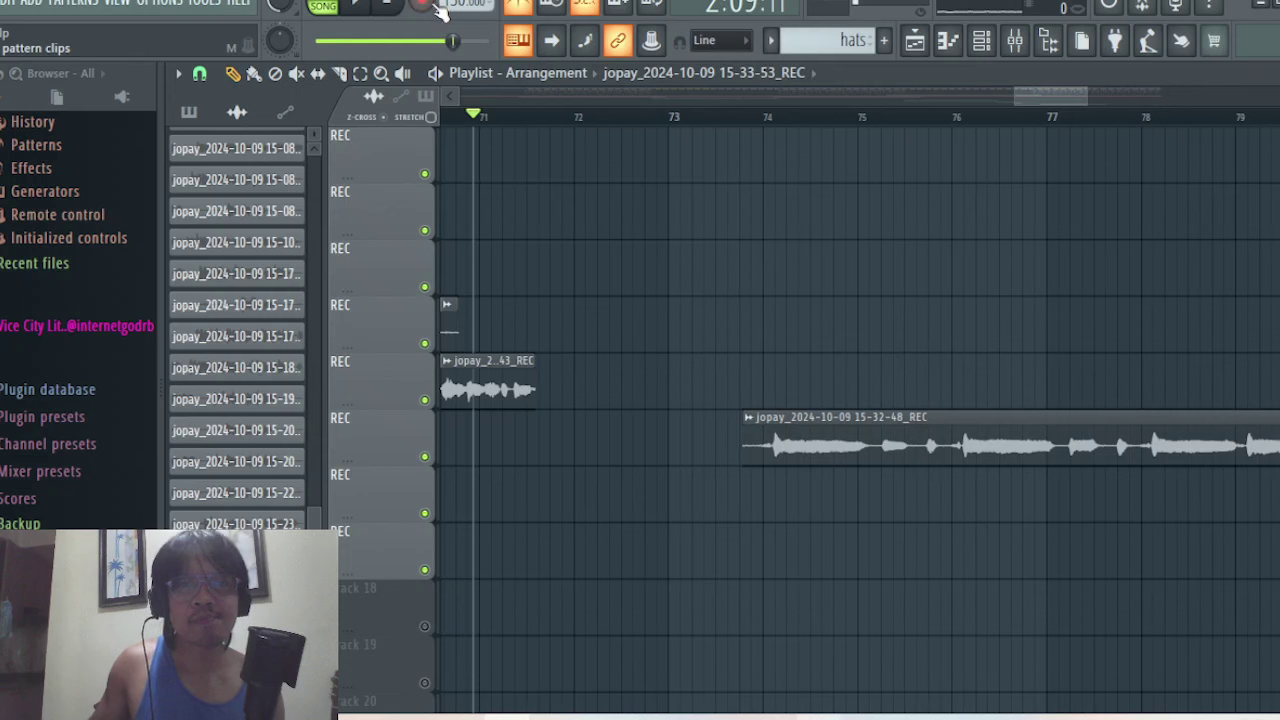
Step: Record the vocal line as a playlist audio clip from about bar 70.6 to bar 74.5 and play it back
click(430, 8)
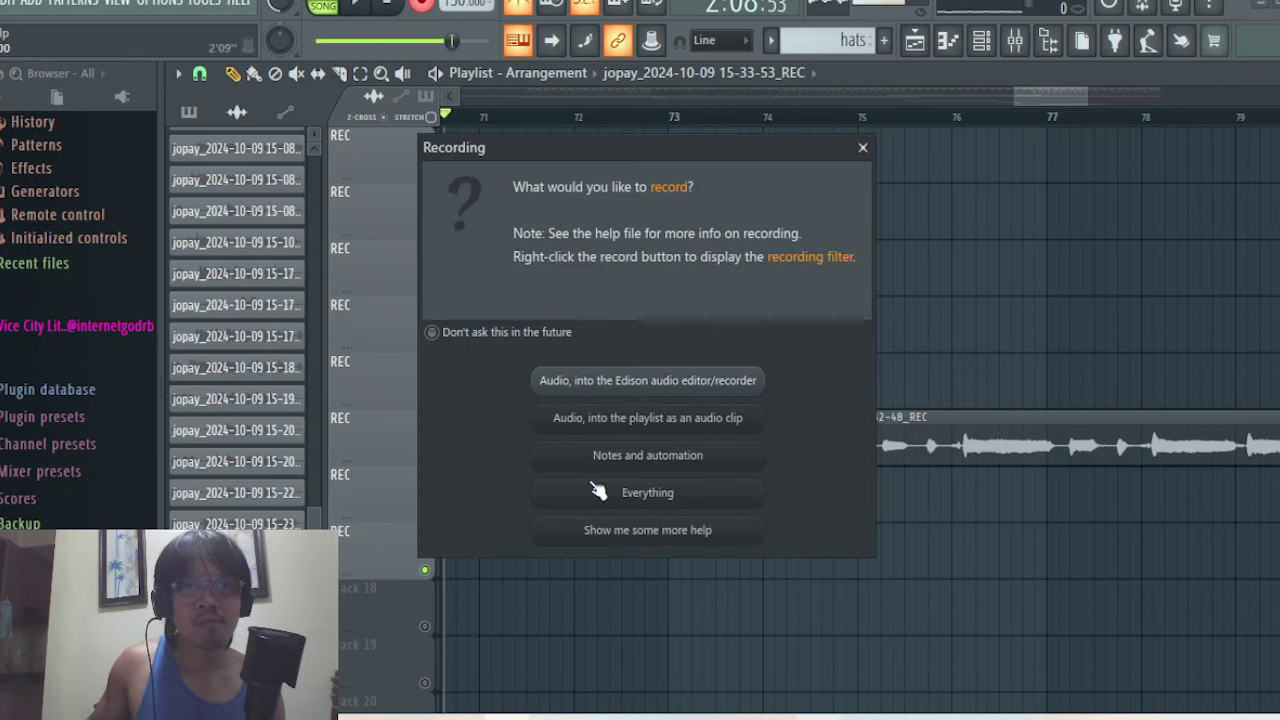
click(615, 417)
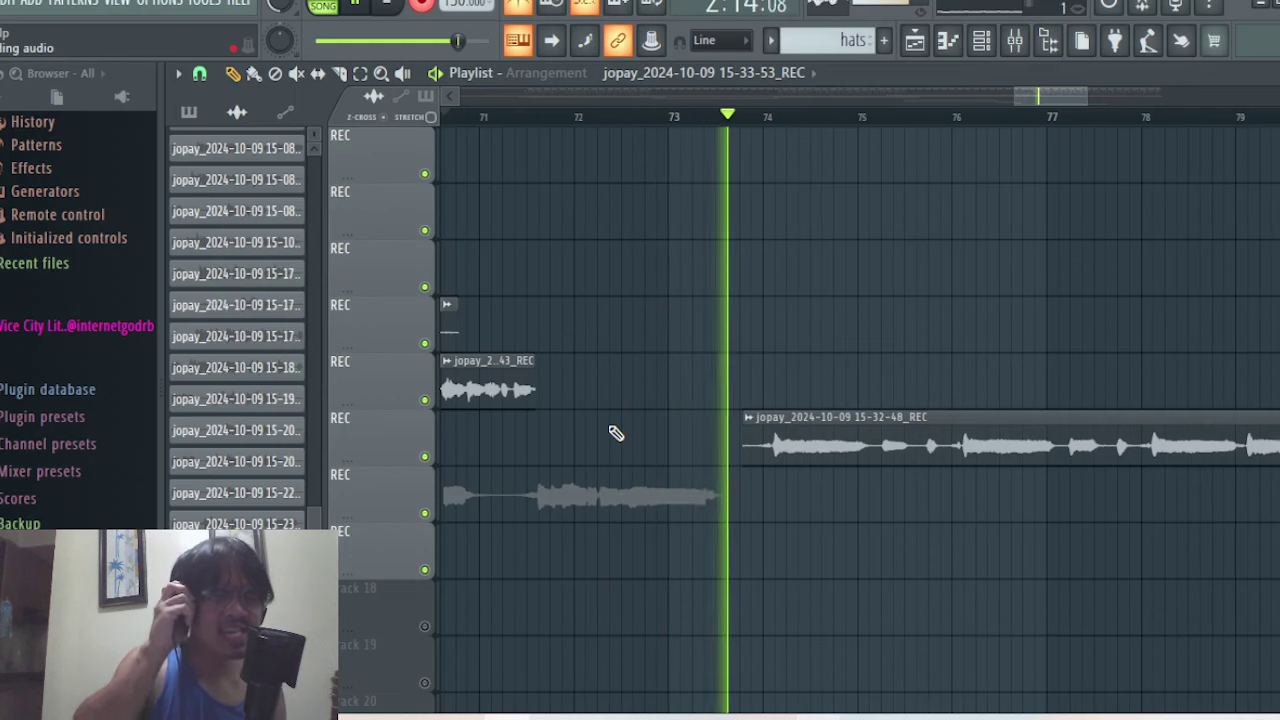
click(384, 6)
key(space)
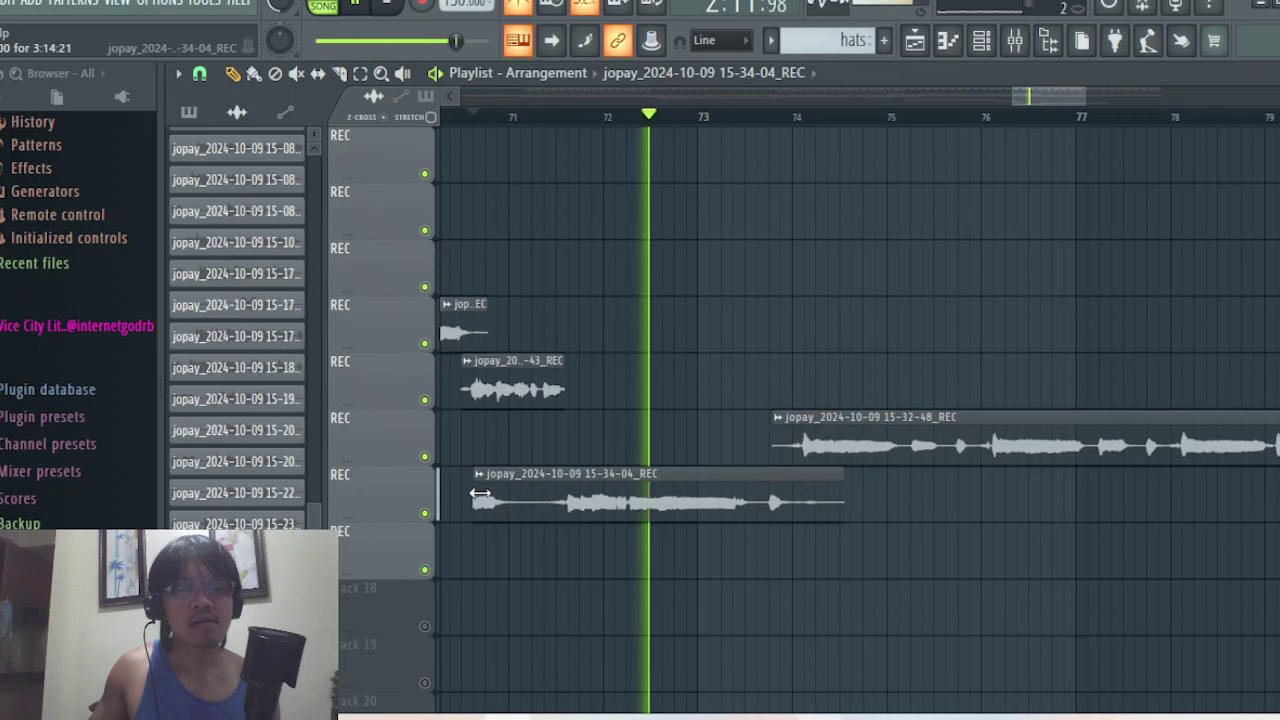
Step: Trim the 15-34-04 take to run from about bar 71.6 to bar 73.6 and save the project
drag(506, 502, 569, 477)
key(ctrl+z)
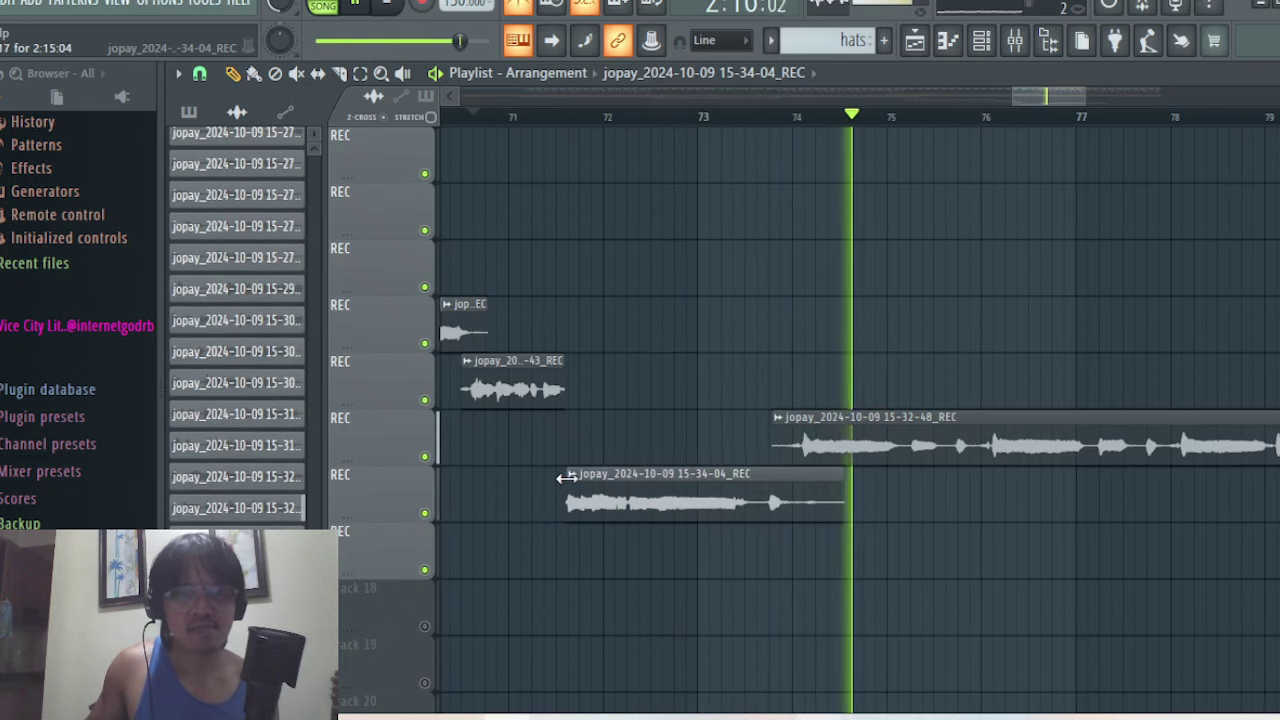
click(522, 118)
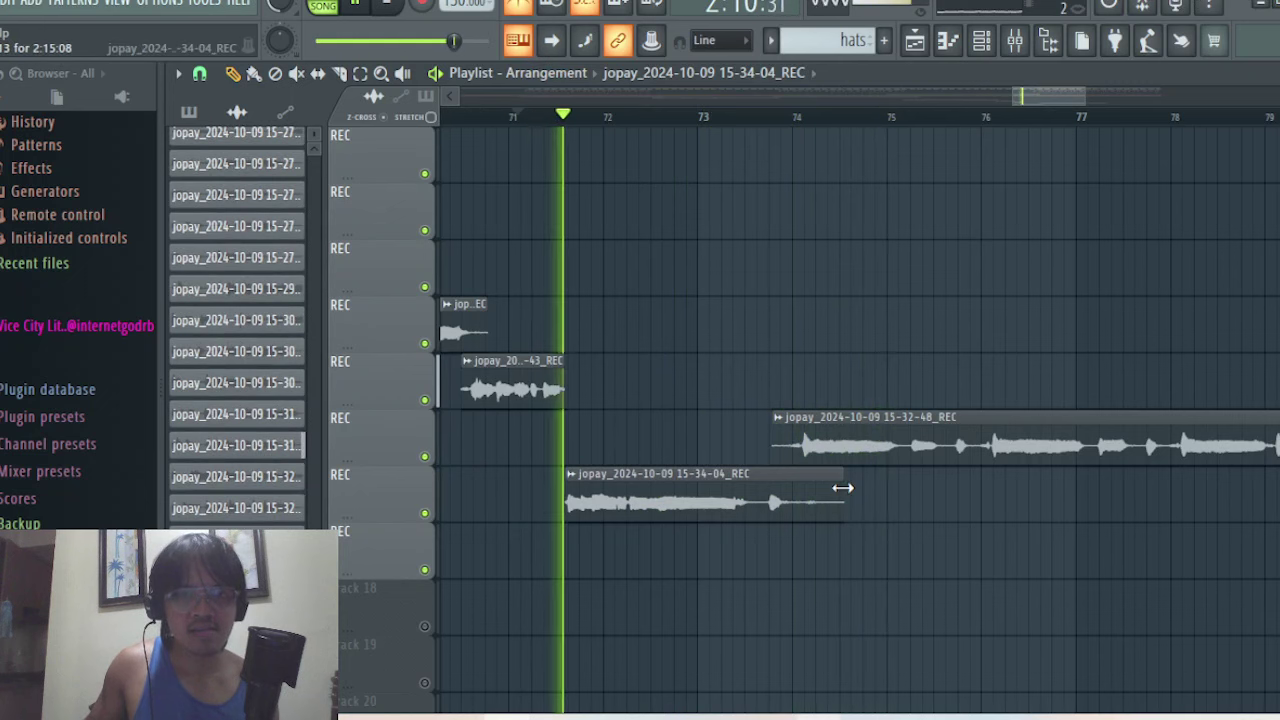
drag(838, 487, 757, 488)
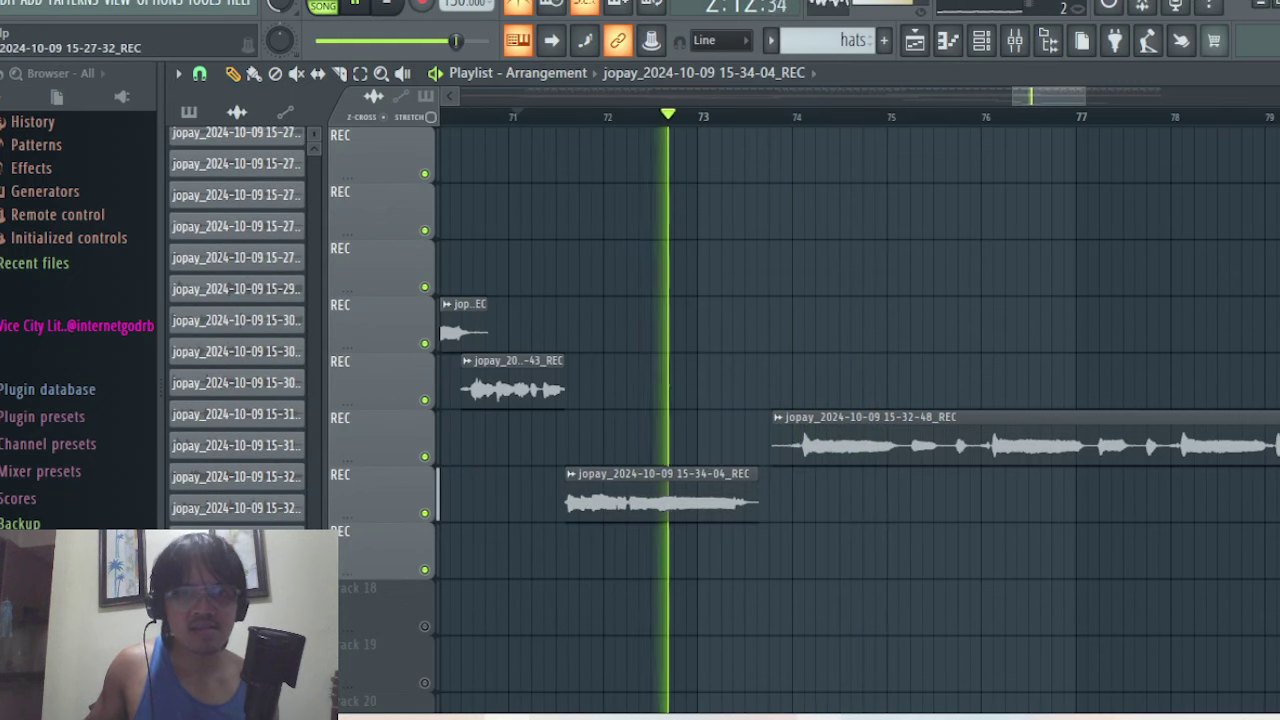
click(8, 4)
click(60, 92)
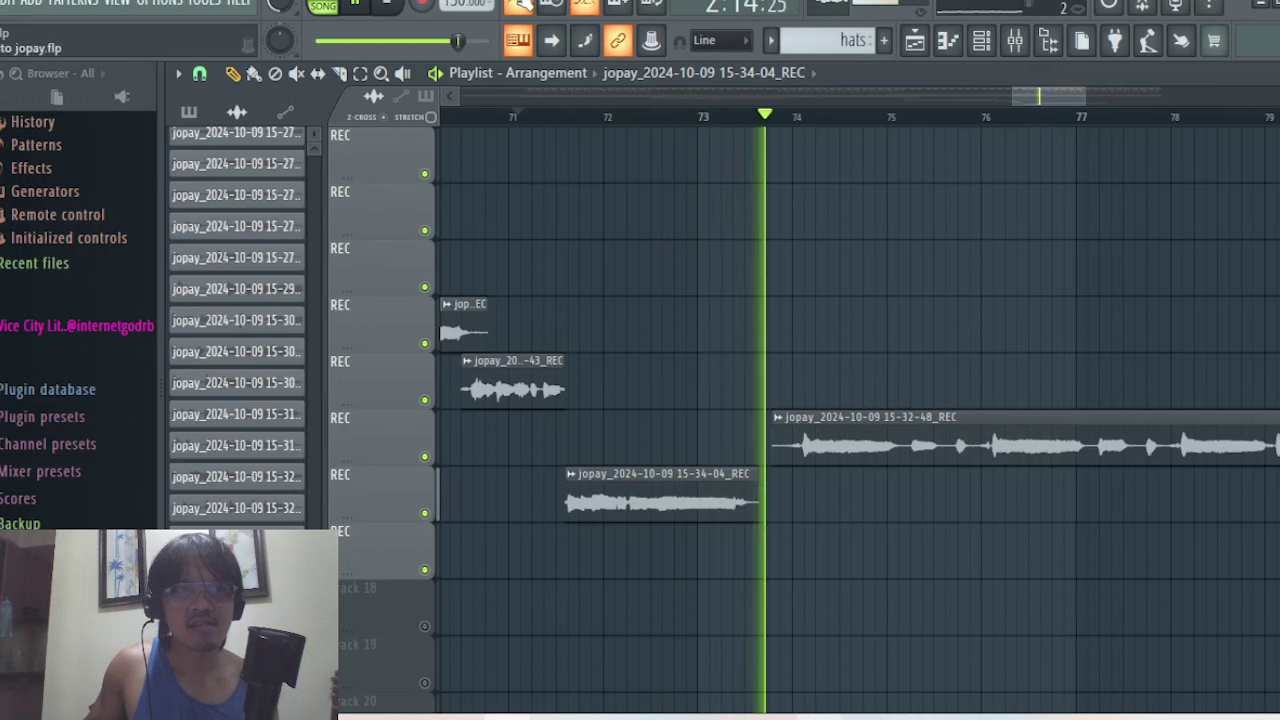
drag(1015, 95, 565, 107)
scroll(983, 366, up, 3)
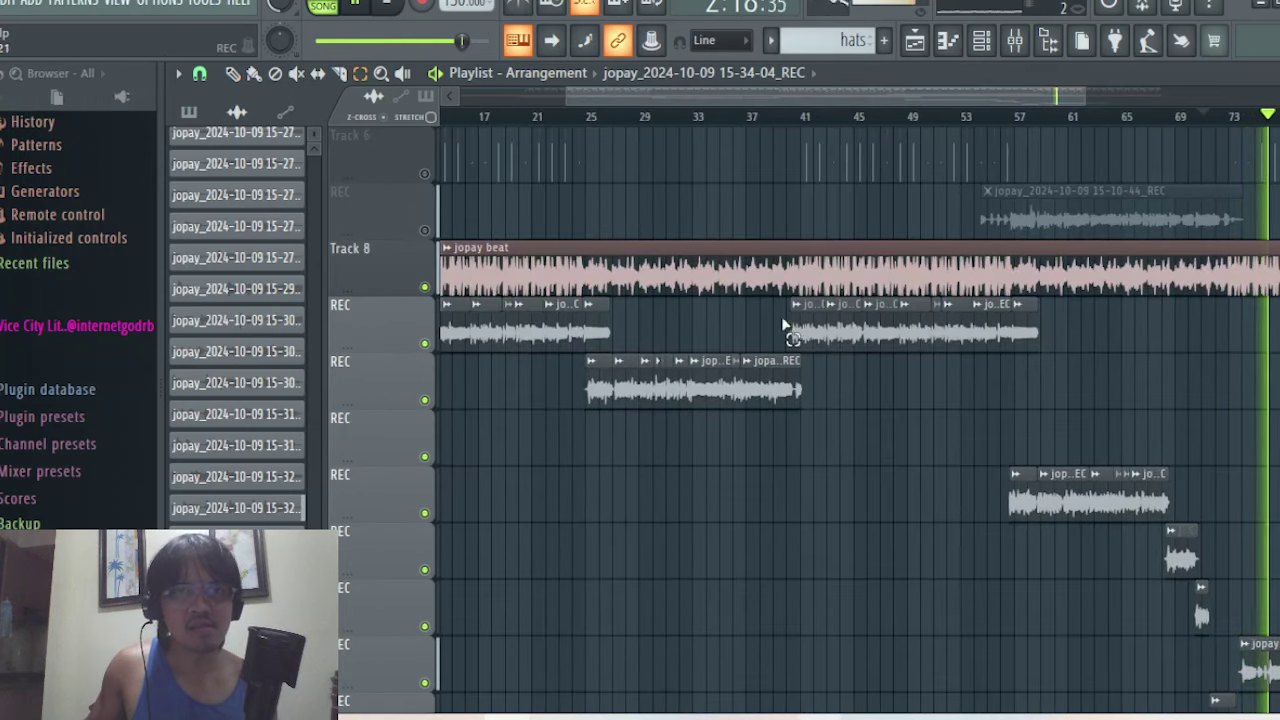
drag(786, 329, 1066, 337)
drag(800, 100, 966, 104)
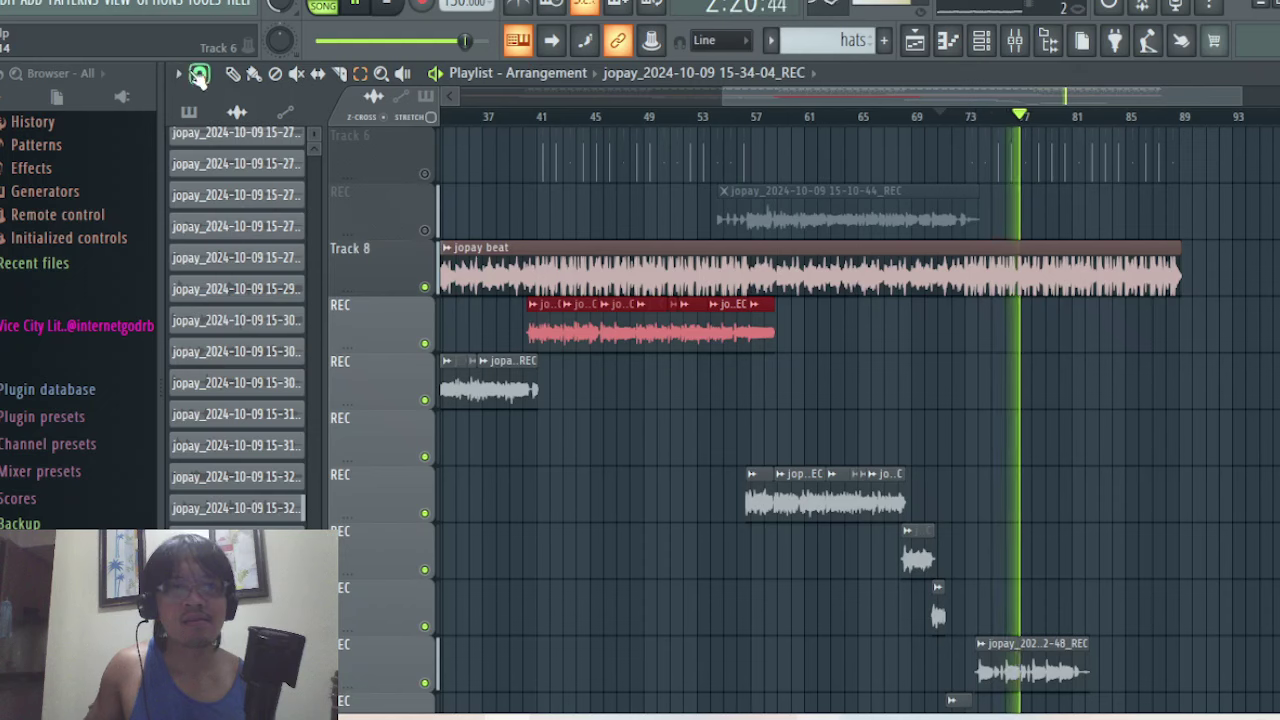
click(178, 73)
mouse_move(230, 156)
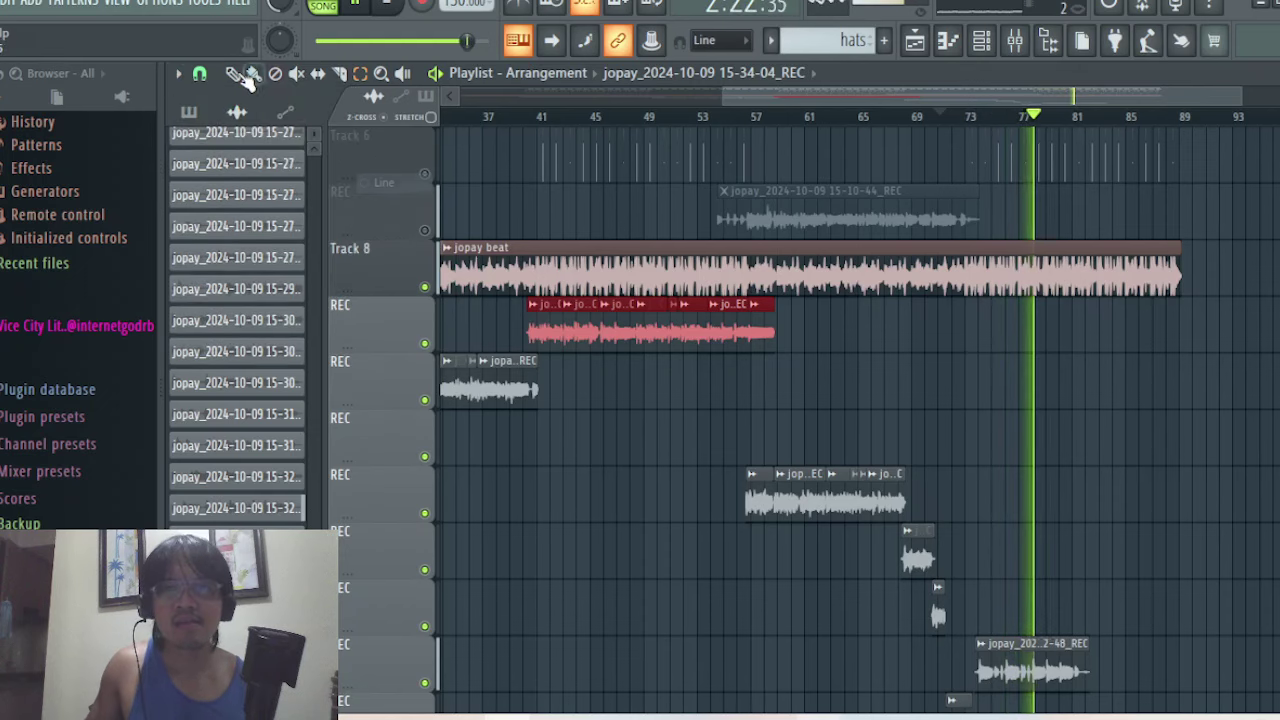
click(440, 190)
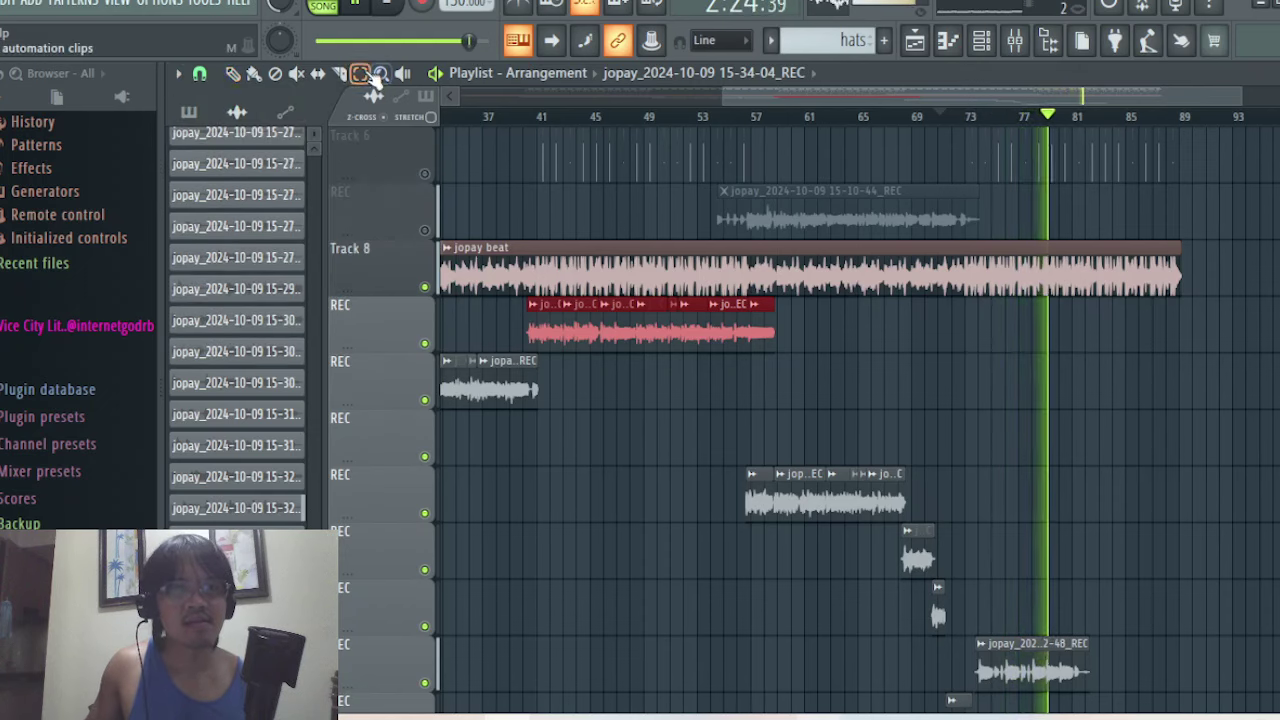
Step: Move the second-verse vocal clips between about bars 56 and 73.5 onto the second REC track below the jopay beat
click(820, 495)
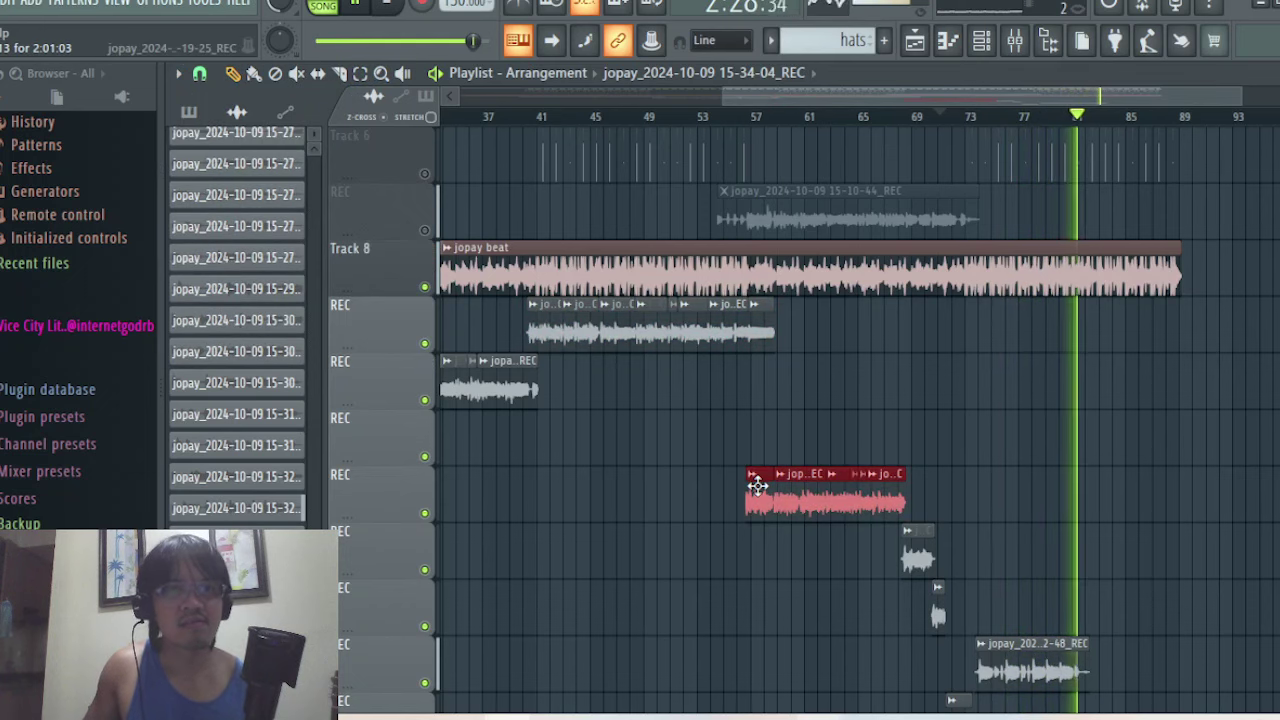
drag(755, 477, 754, 368)
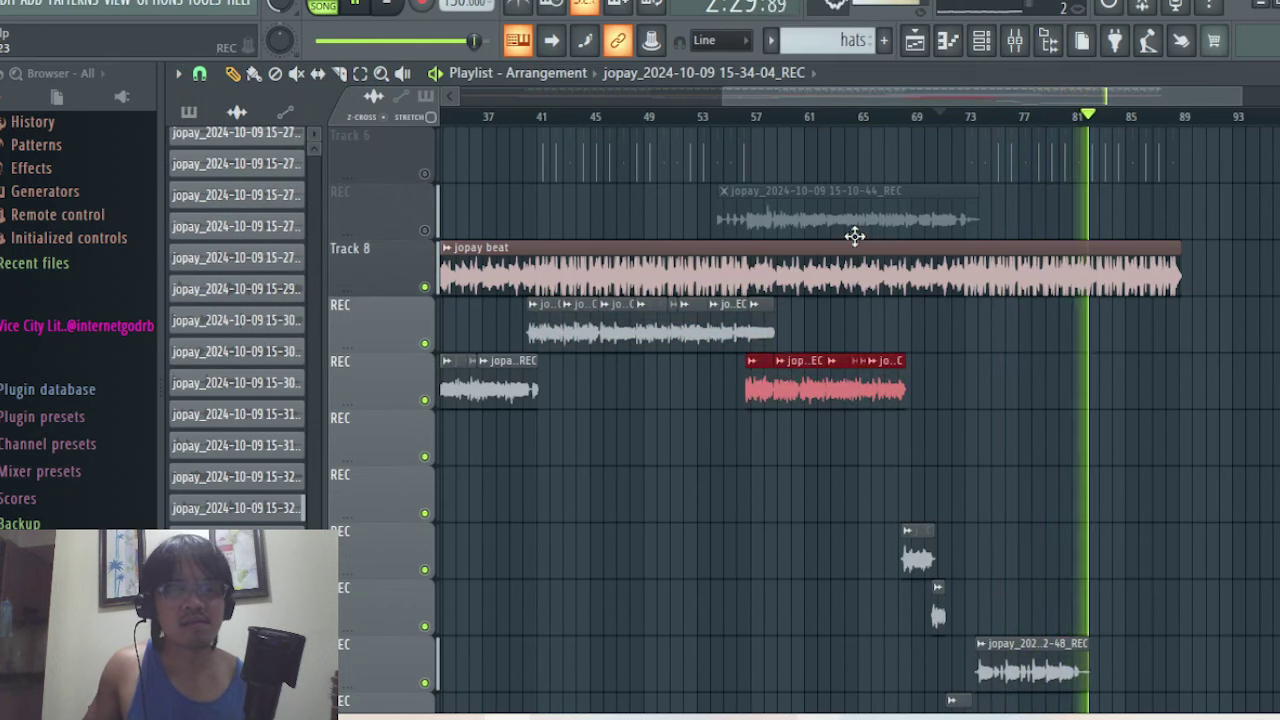
click(737, 120)
drag(918, 558, 918, 385)
drag(938, 612, 940, 371)
scroll(945, 480, down, 2)
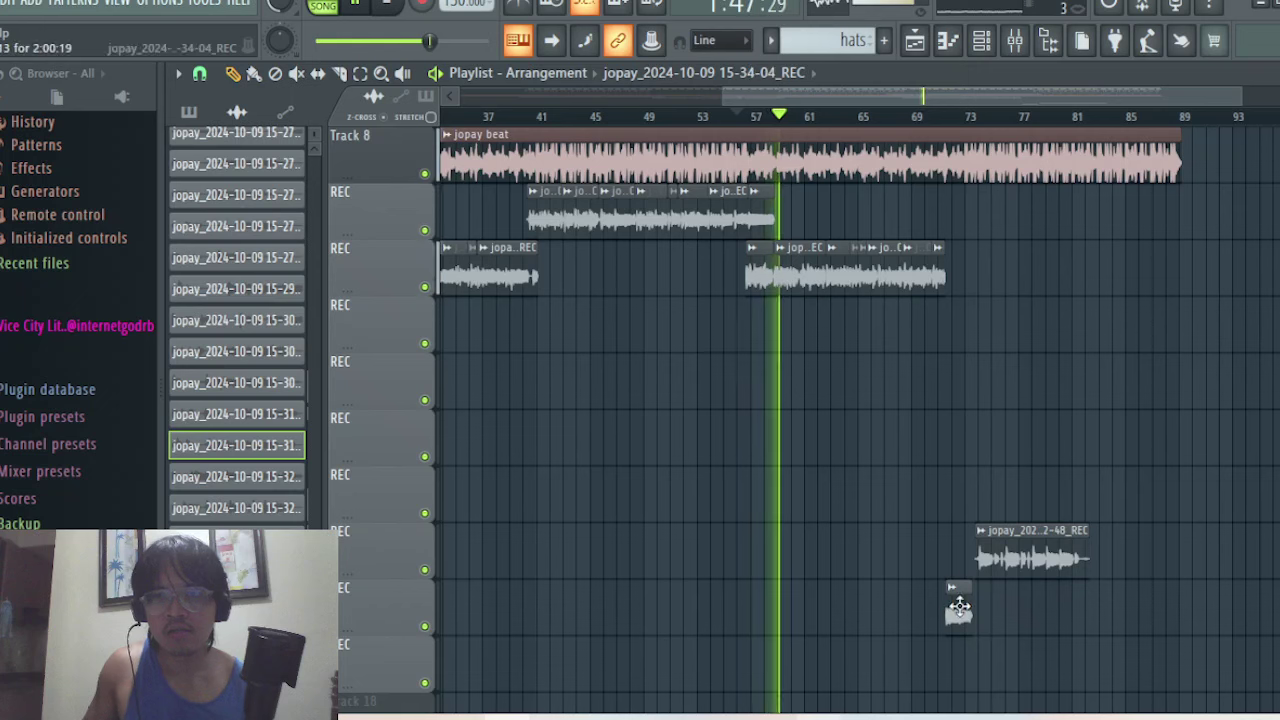
drag(948, 608, 957, 257)
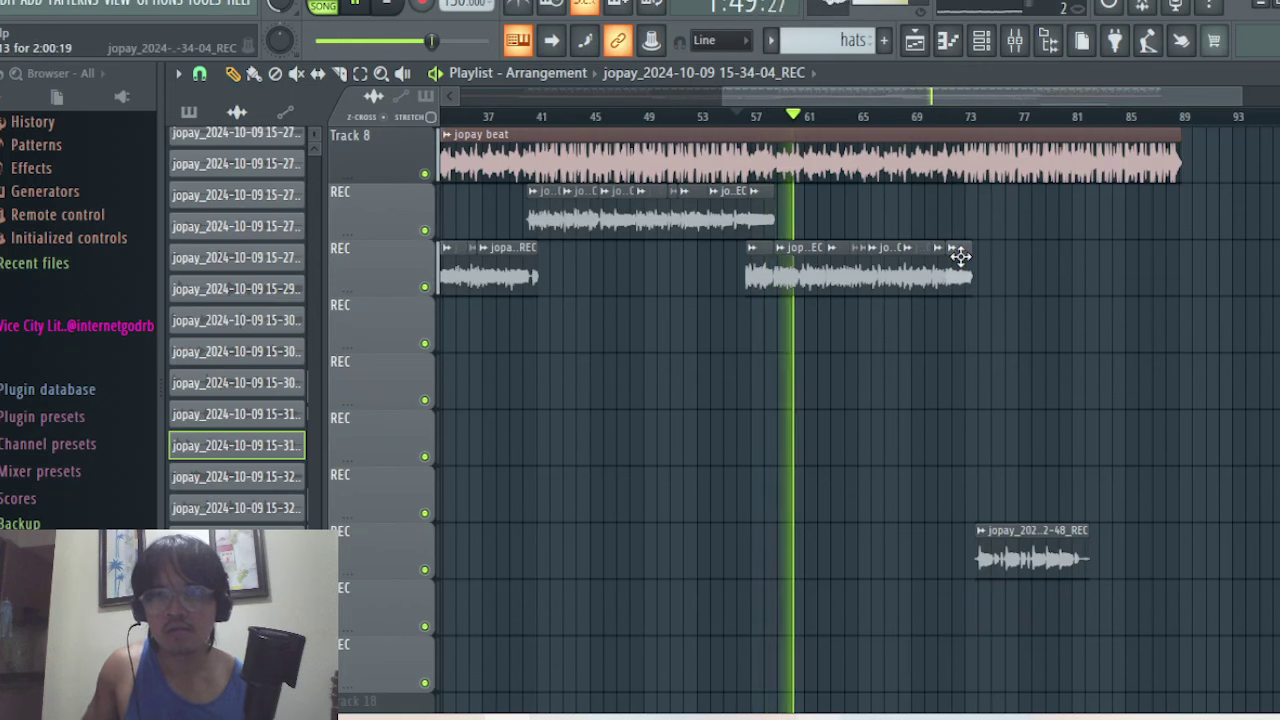
Step: Move the 15-32-48 take onto the same REC track as the verse clips, keeping its start at about bar 73.7
click(1082, 558)
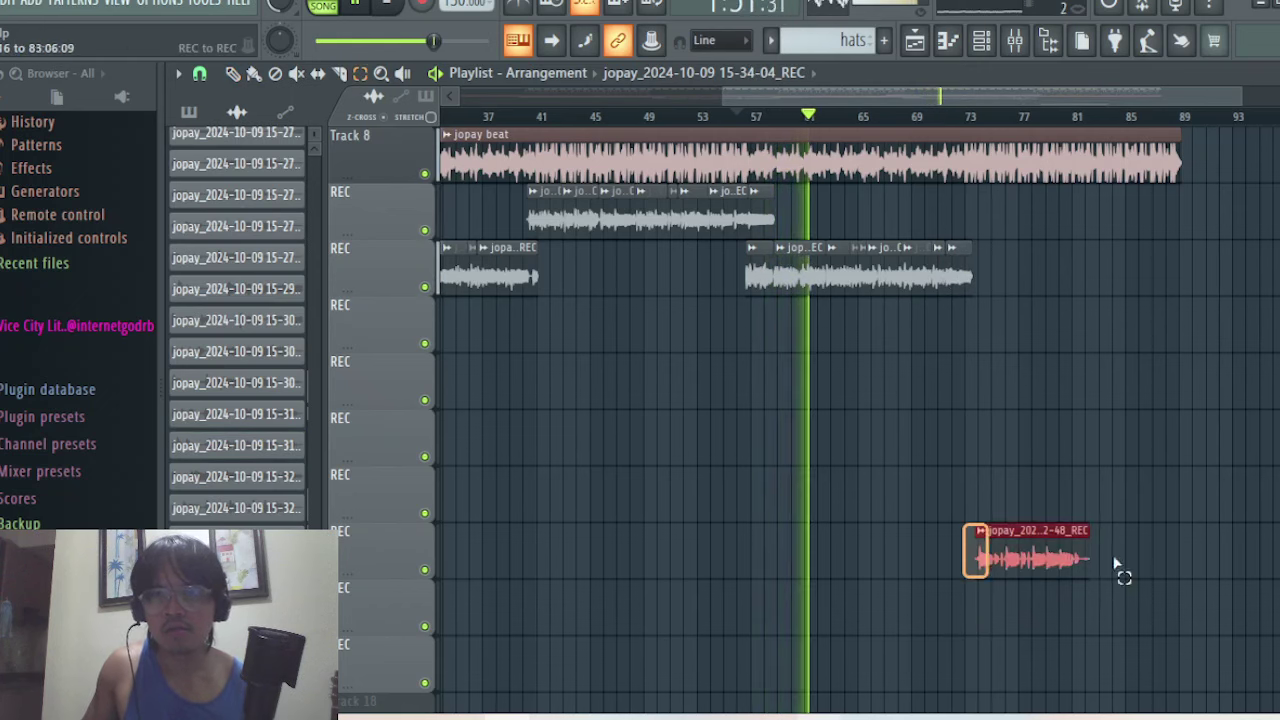
drag(998, 541, 986, 257)
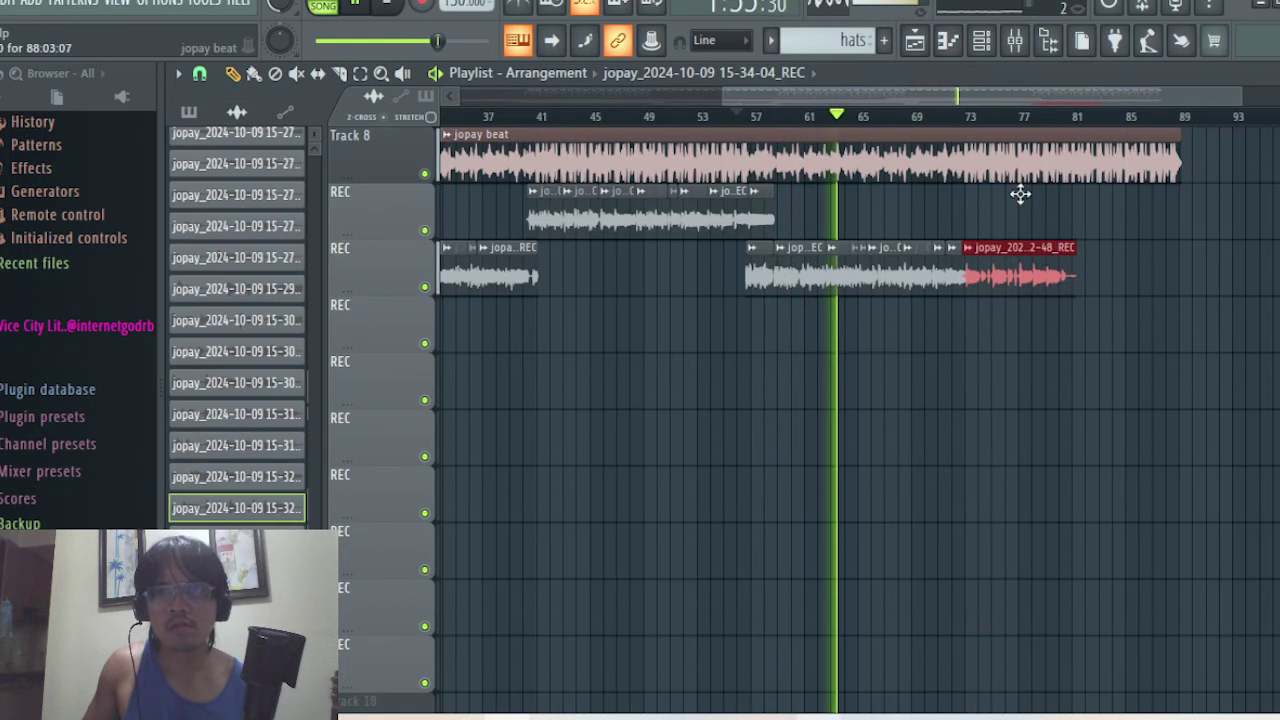
key(ctrl+z)
drag(1014, 548, 1014, 252)
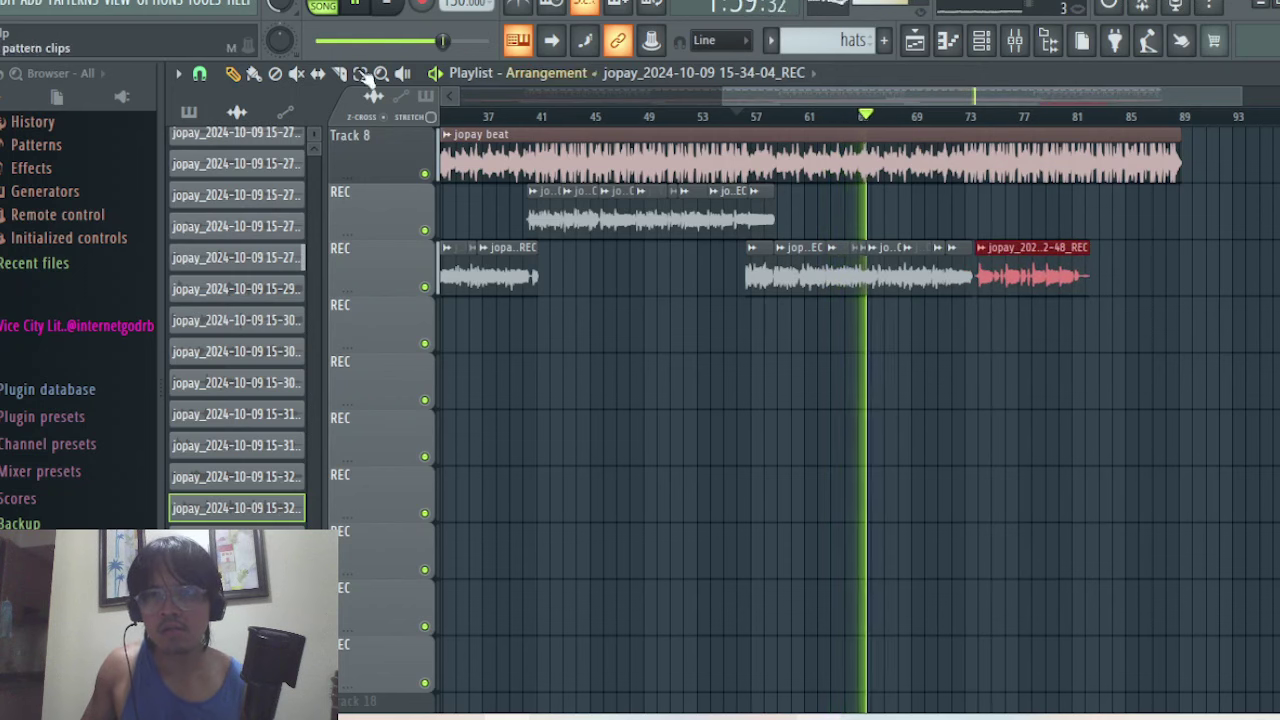
Step: Copy the vocal clips between about bars 40 and 58 on the first REC track to start at about bar 72
click(590, 212)
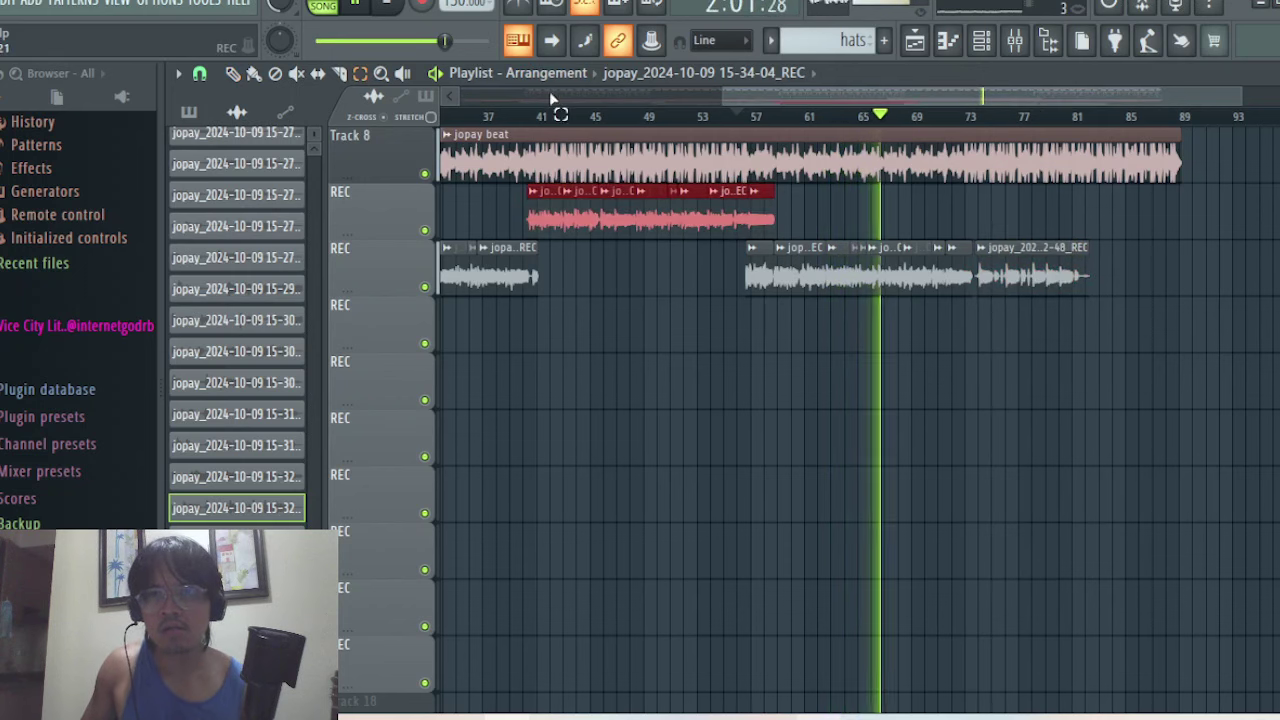
click(233, 73)
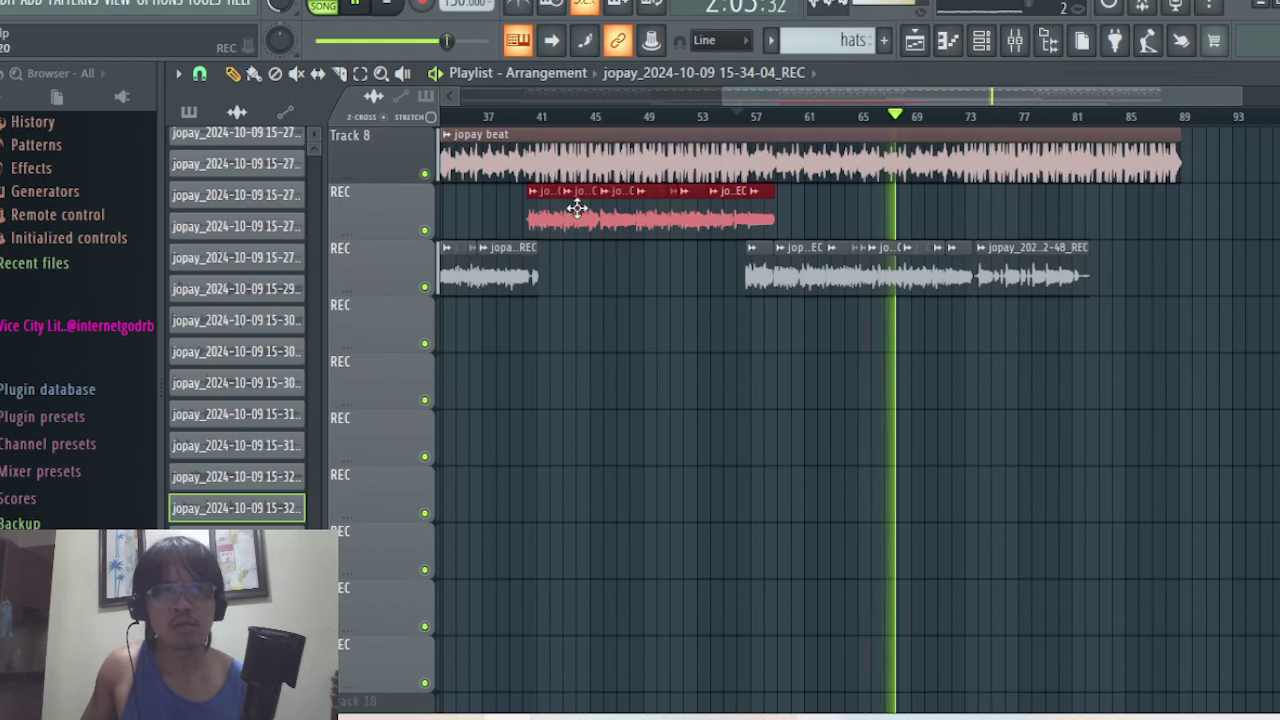
drag(571, 209, 1004, 229)
scroll(1020, 250, up, 3)
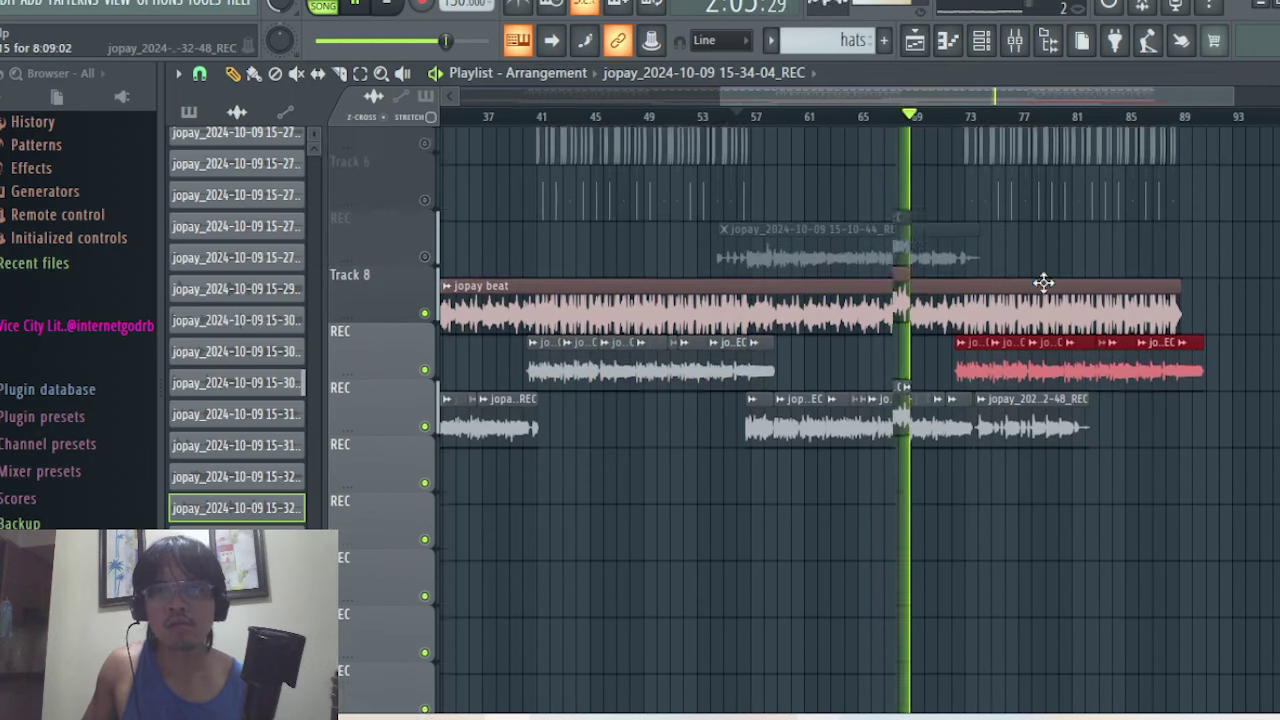
scroll(1006, 506, up, 4)
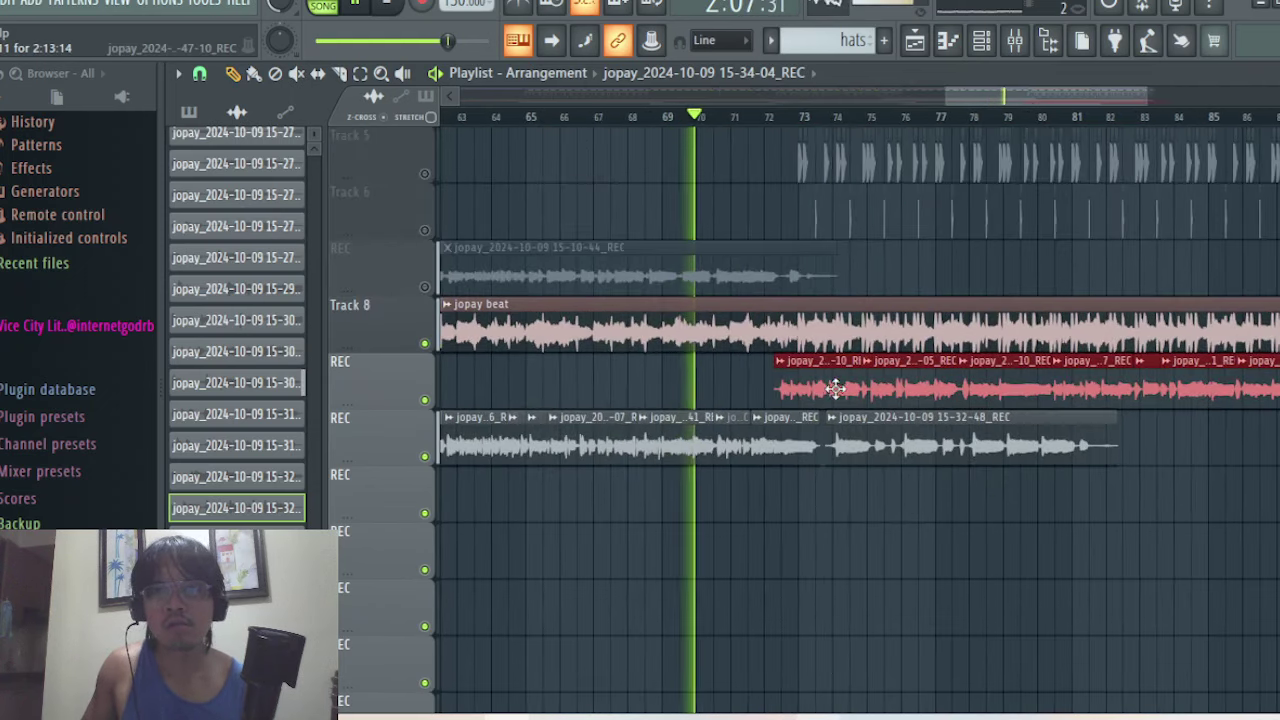
scroll(236, 398, up, 5)
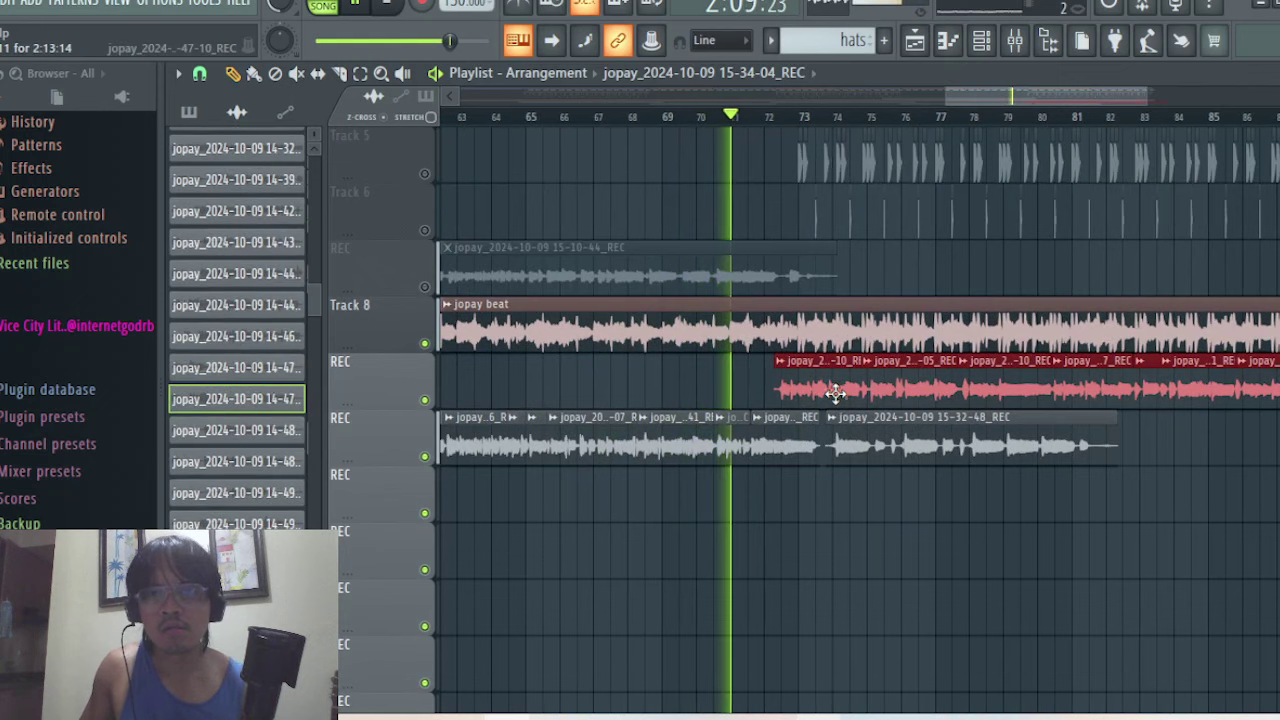
Step: Play through and review the whole vocal arrangement over the jopay beat, and switch to OBS Studio
click(14, 3)
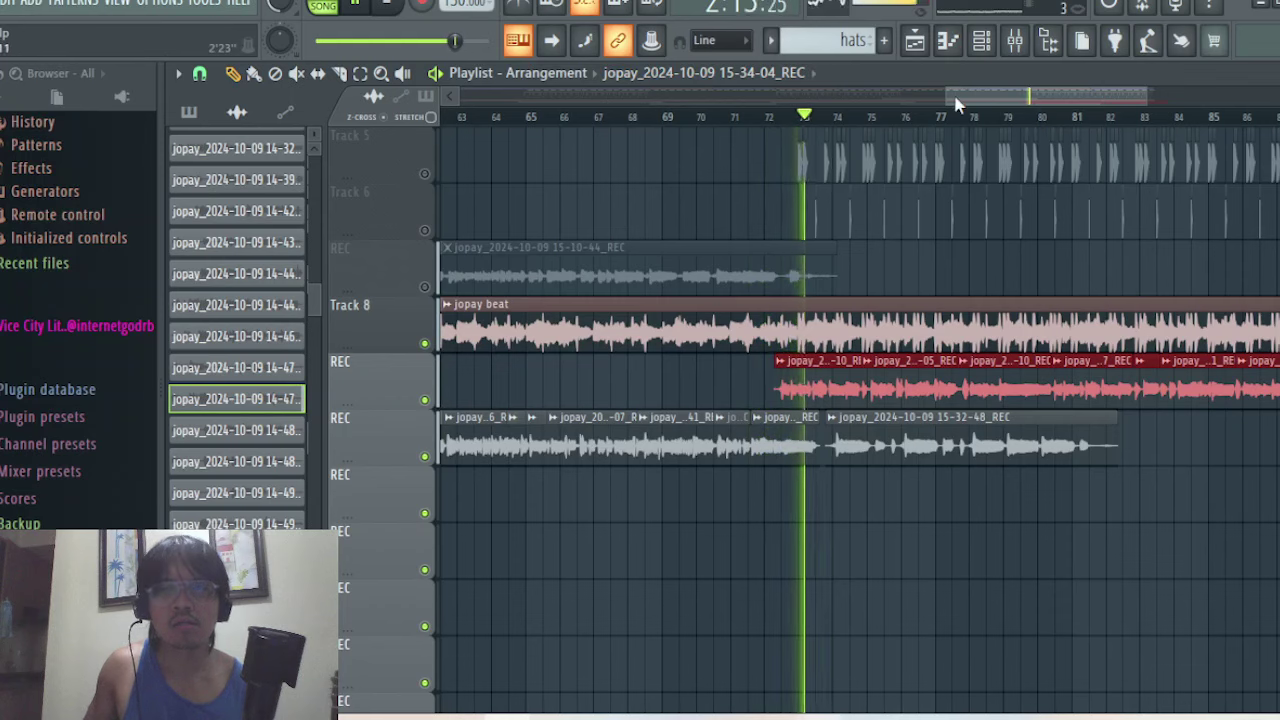
drag(951, 97, 270, 90)
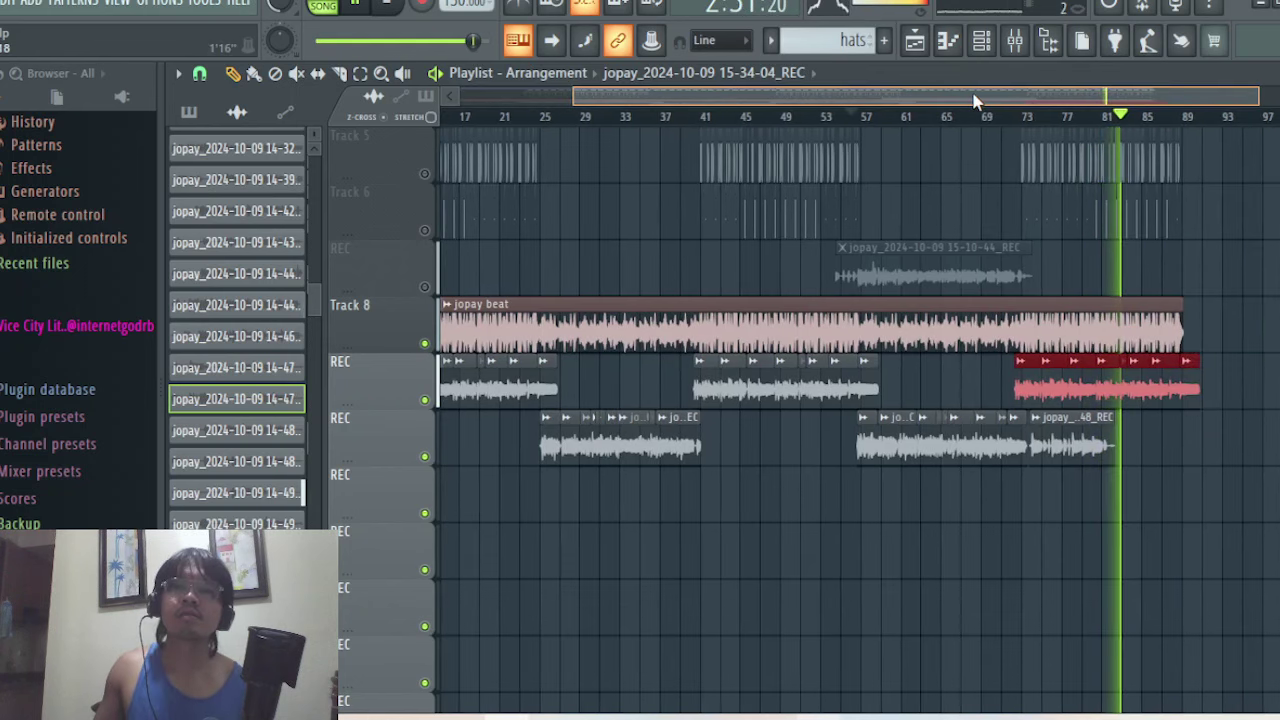
drag(952, 96, 837, 106)
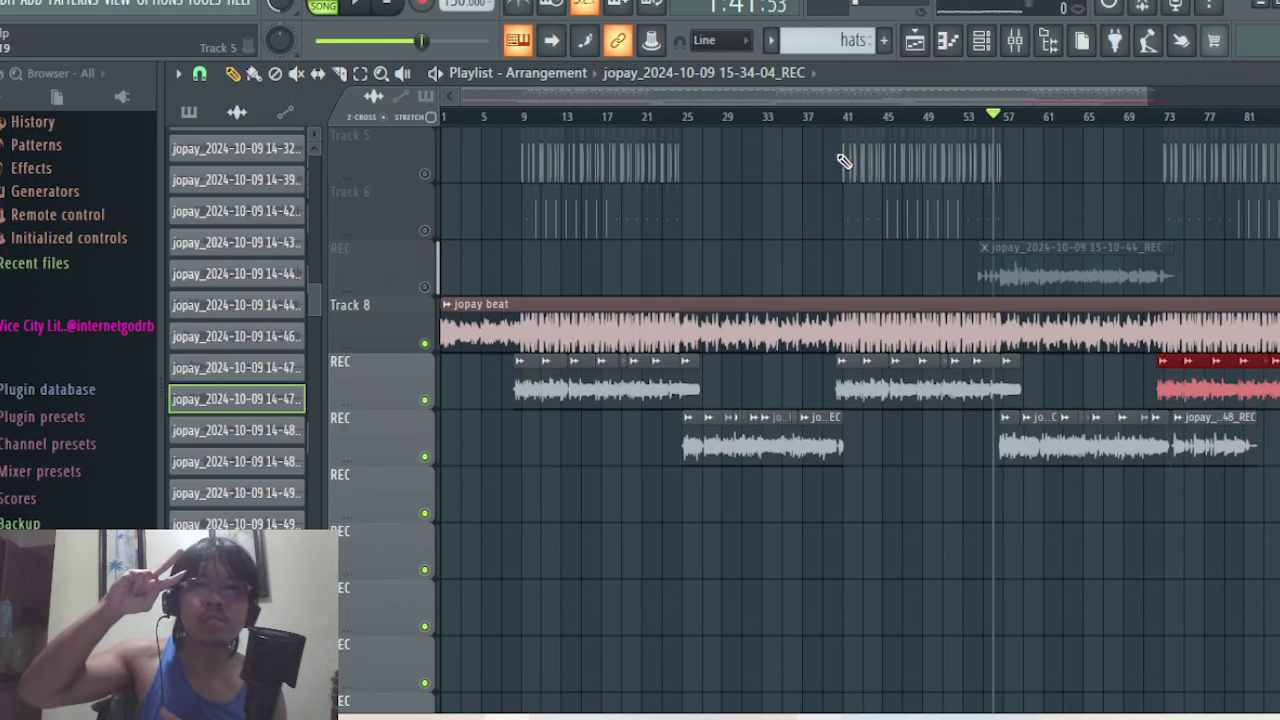
key(alt+Tab)
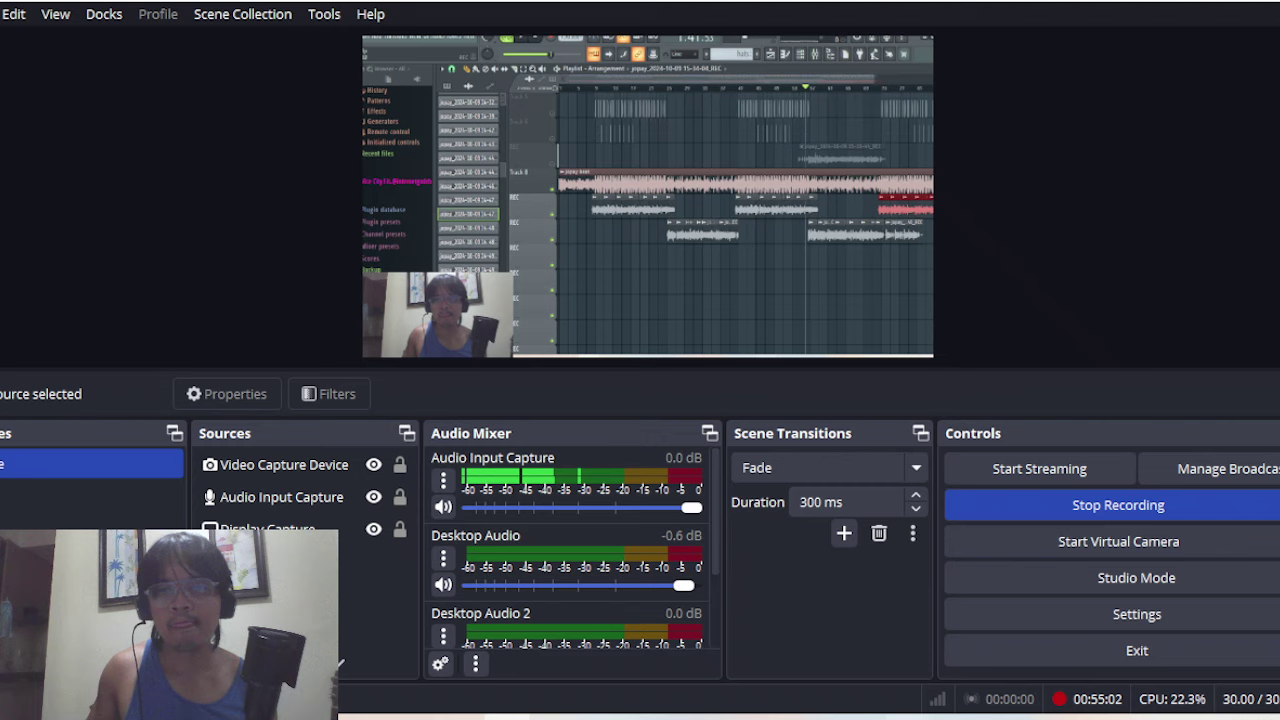